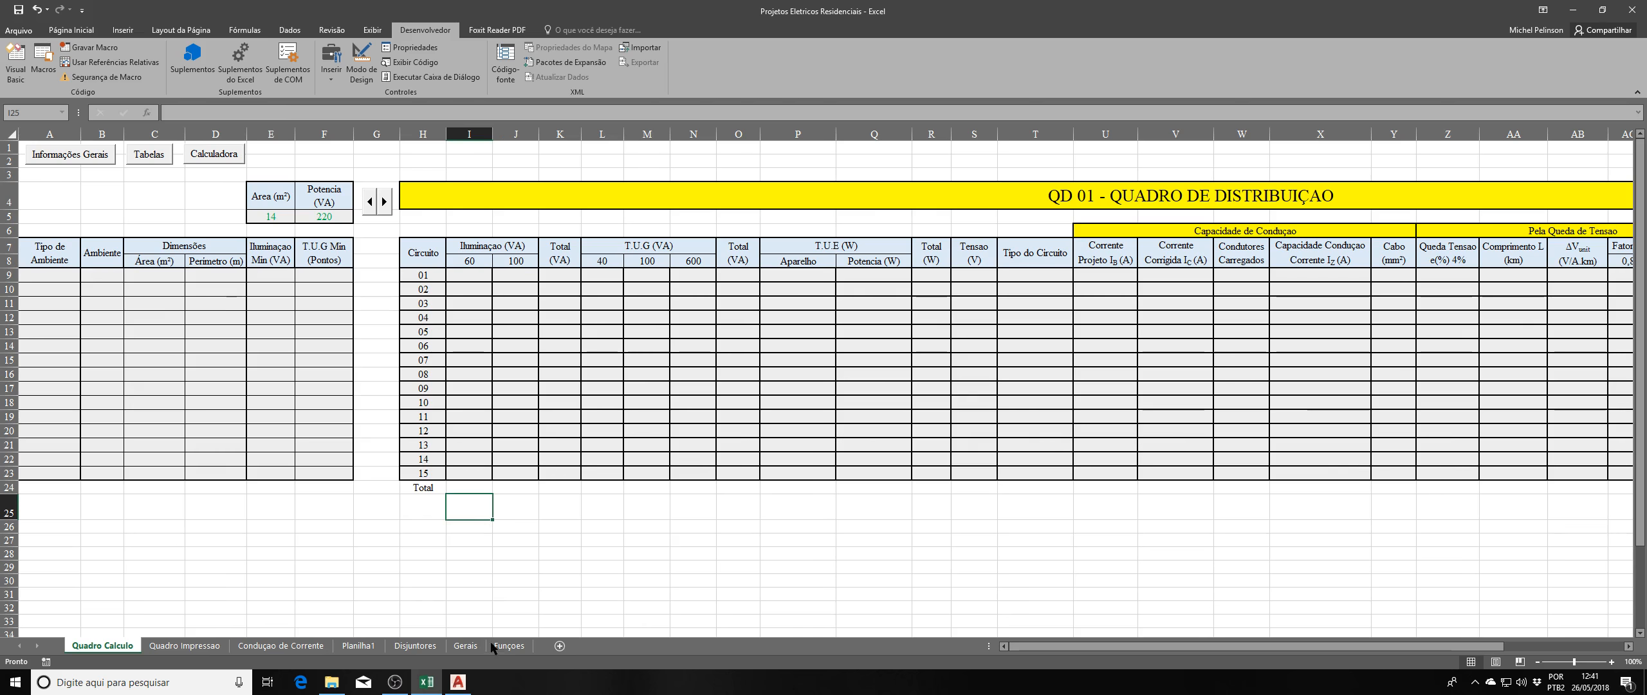
Switch to the AutoCAD drawing Casa Tais and look over the ground-floor and upper-floor plans beside the Excel calculation sheet.
click(457, 681)
scroll(937, 324, down, 2)
scroll(936, 324, down, 4)
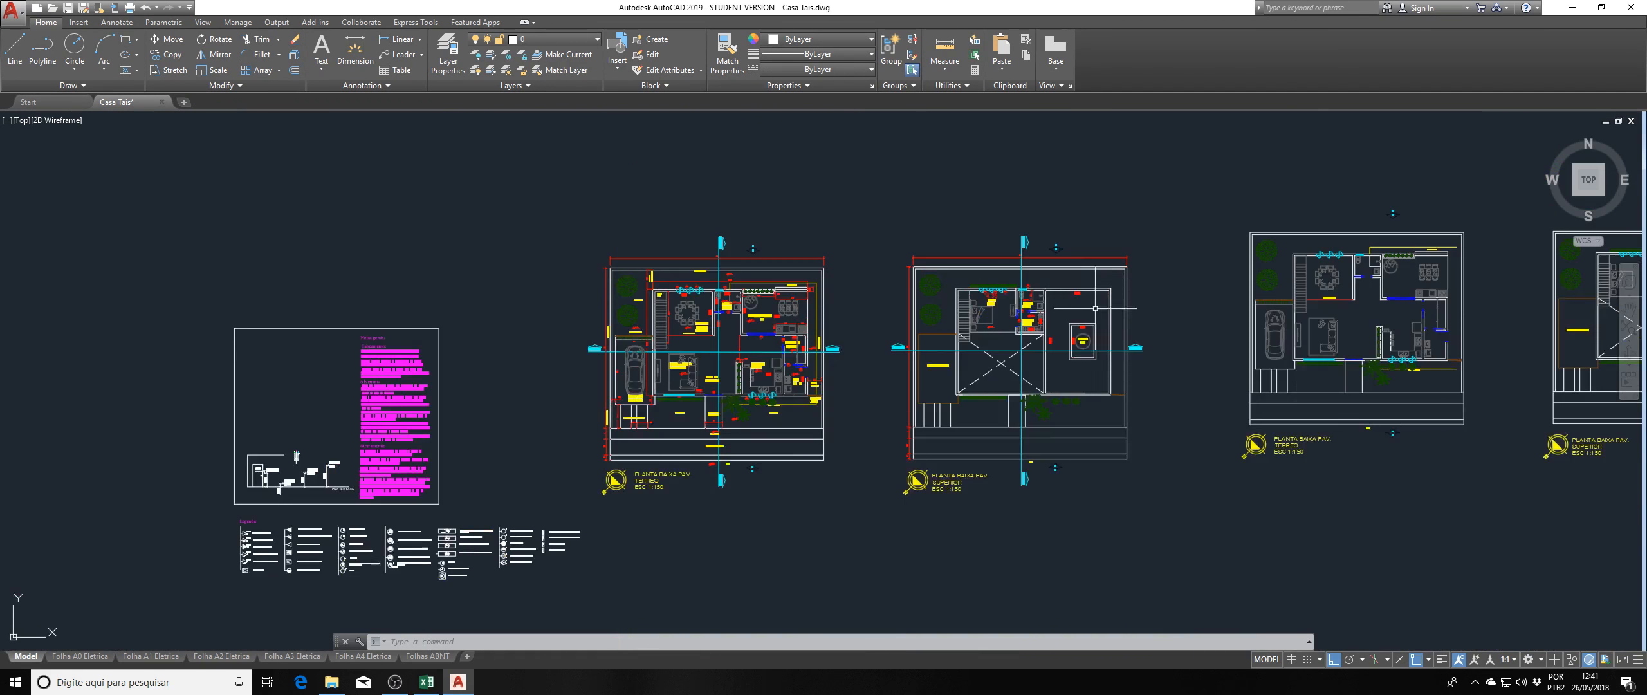
drag(1190, 322, 810, 323)
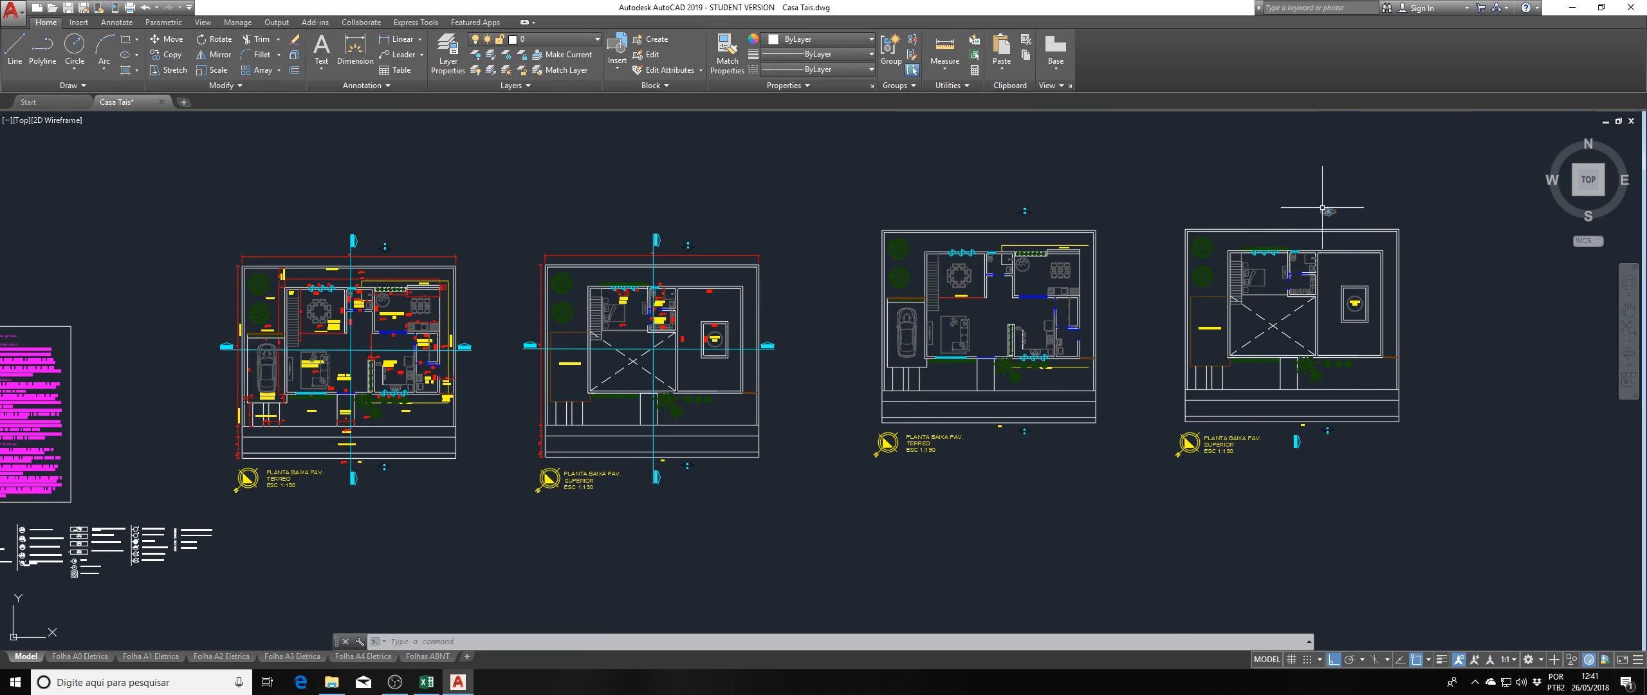
drag(681, 325, 902, 284)
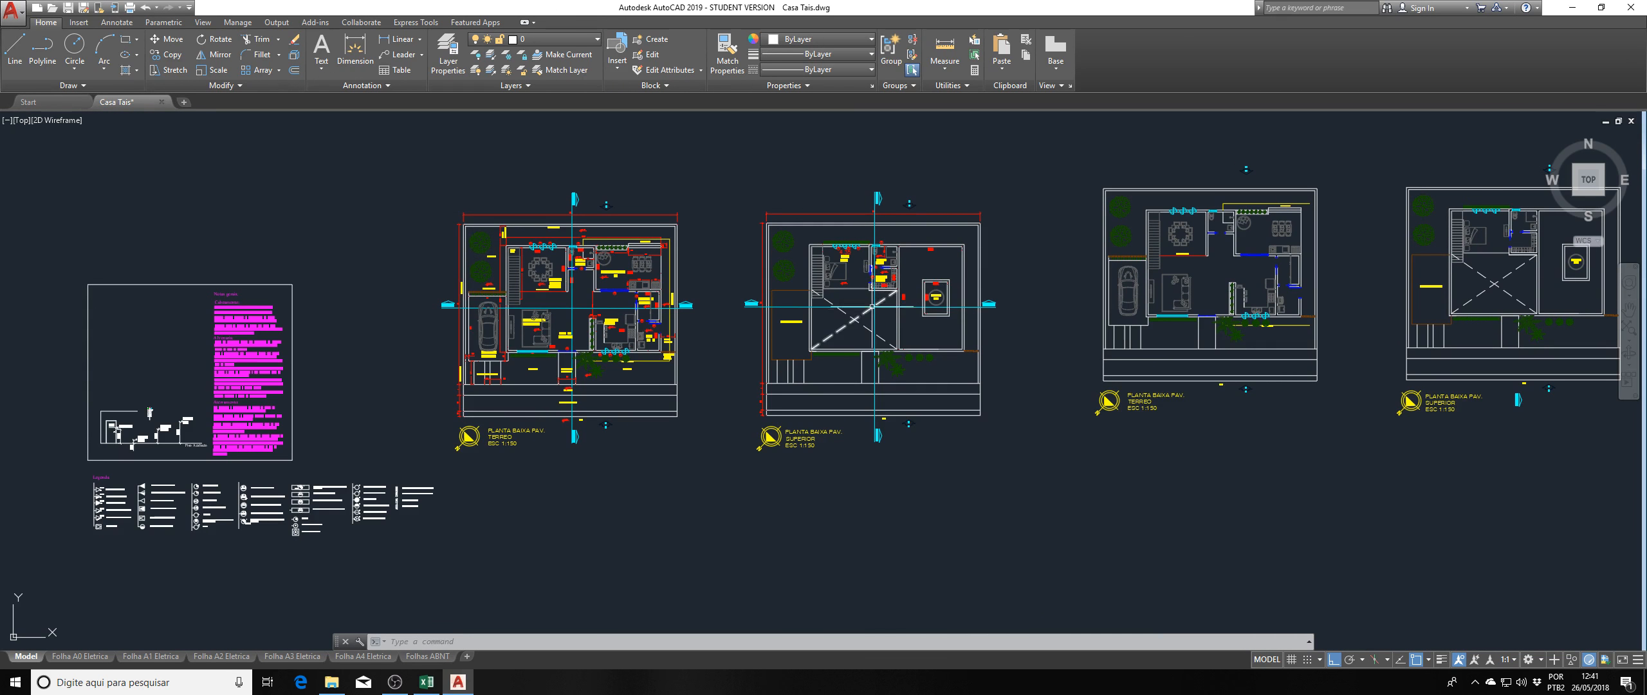
drag(732, 404, 717, 512)
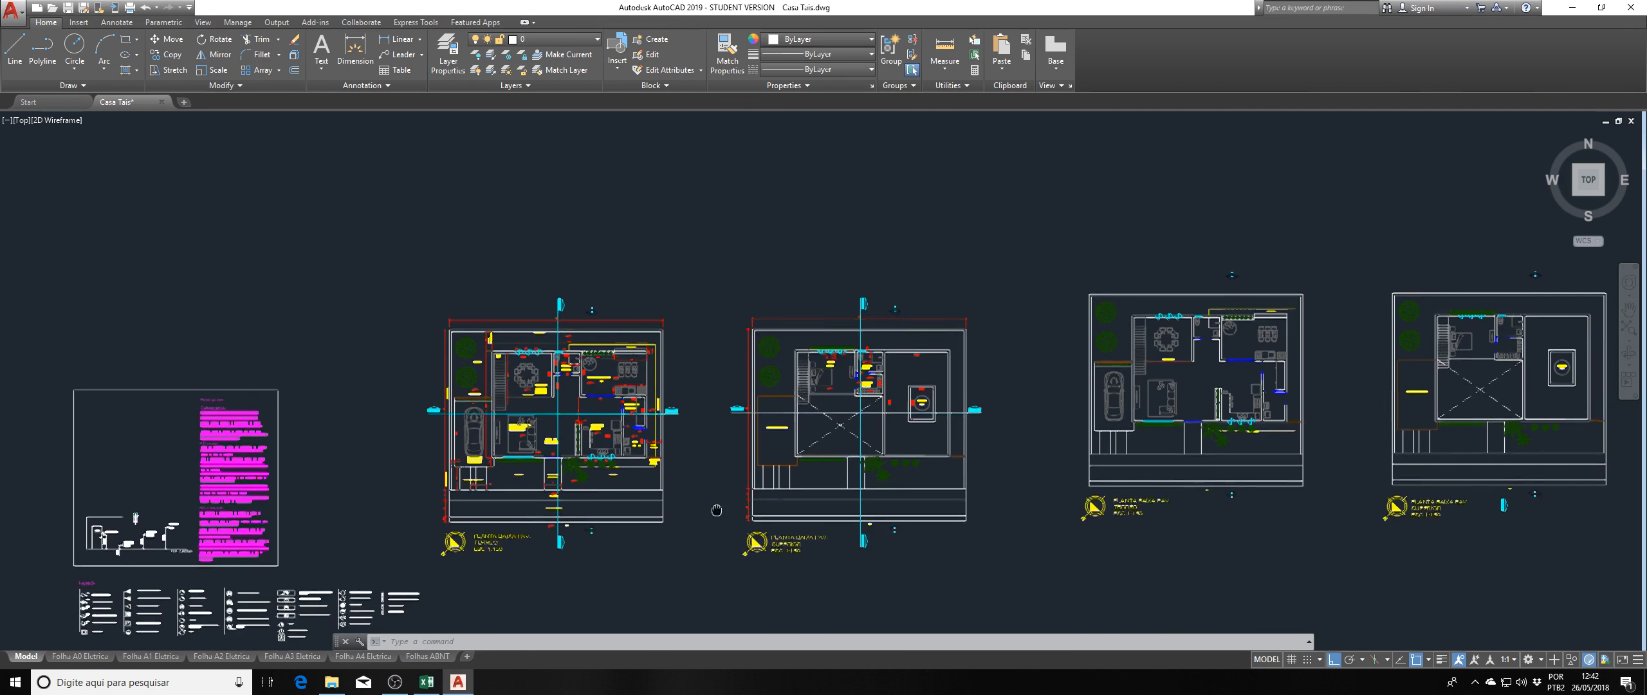
key(alt+Tab)
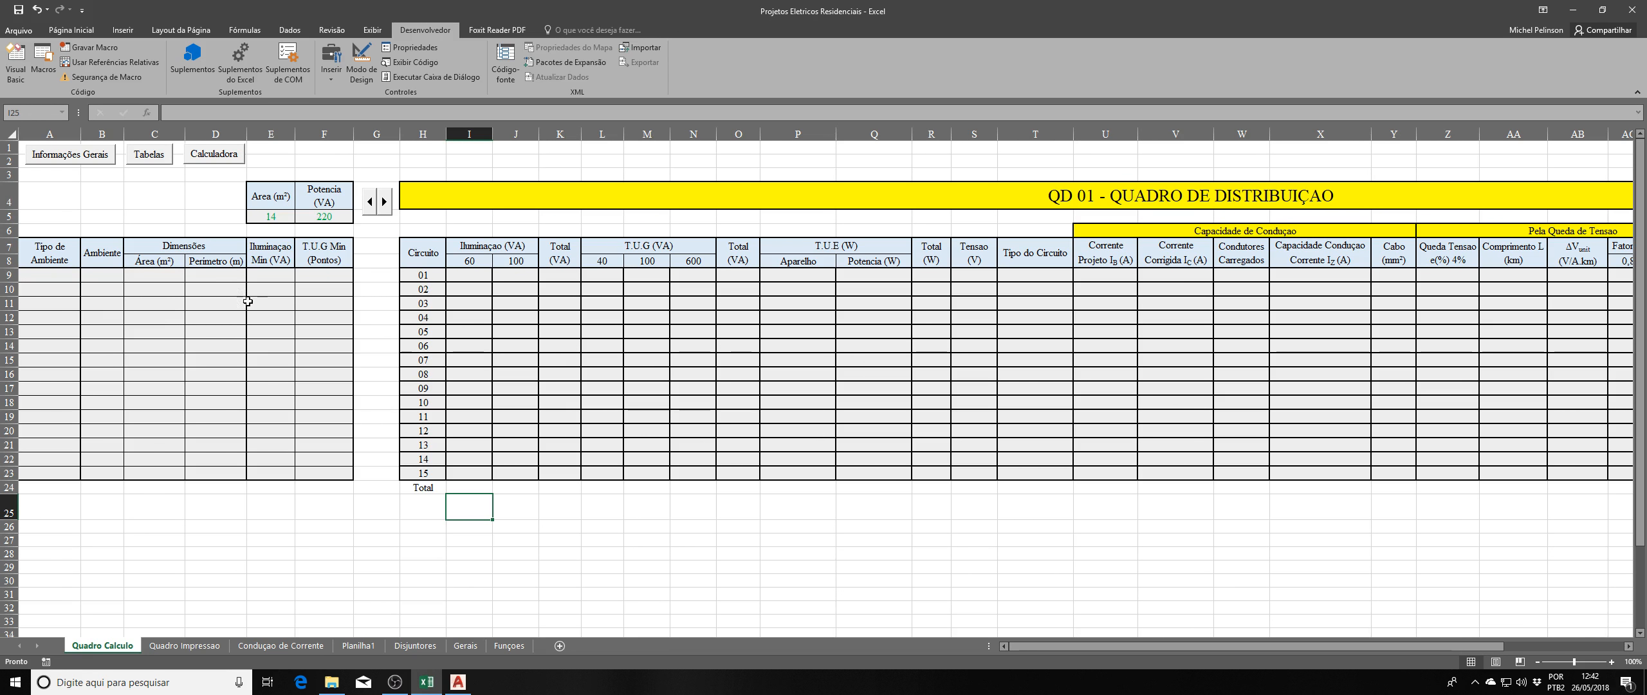
key(alt+Tab)
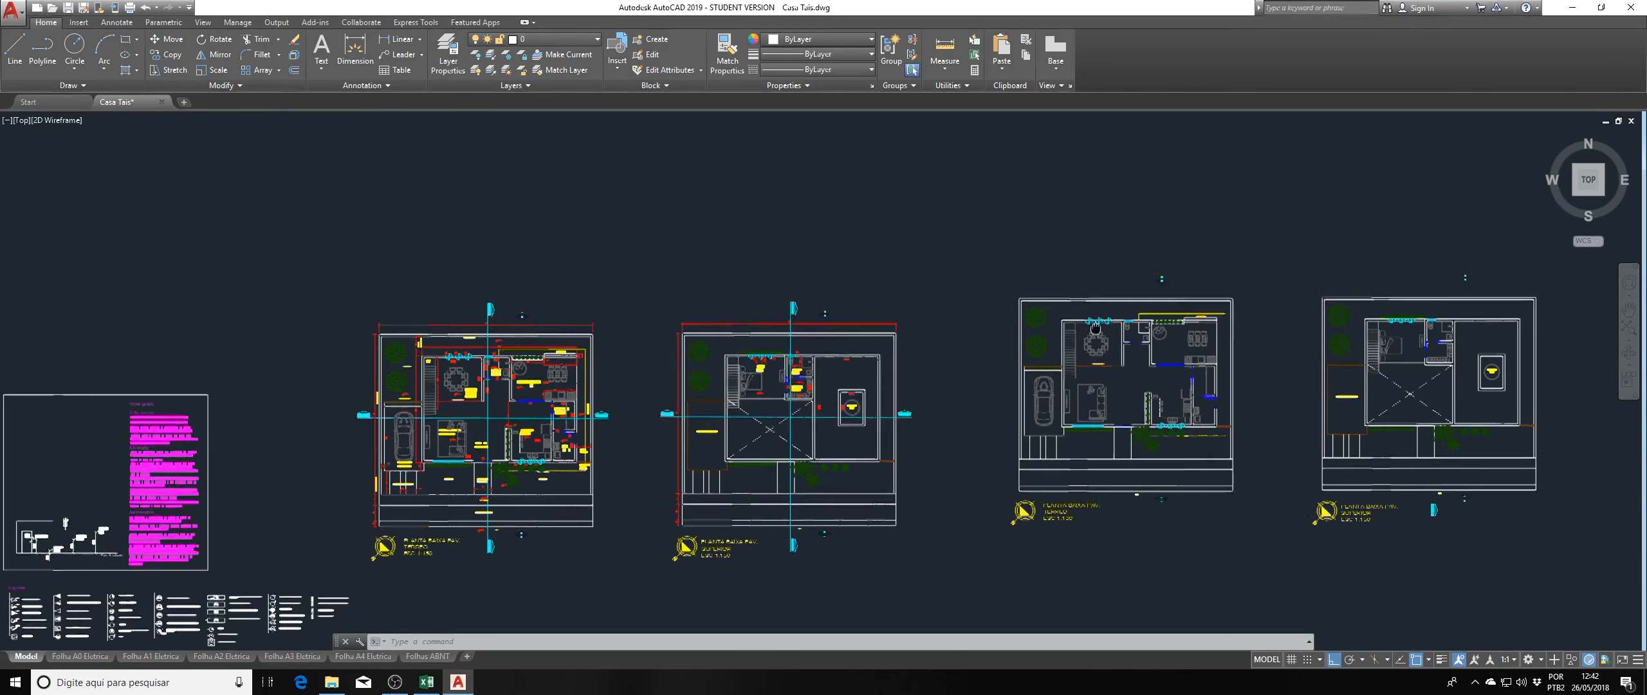
Measure the upper-floor suite's area and perimeter with the AREA command by picking its four inner corners, and read the result in the command history.
scroll(675, 351, up, 6)
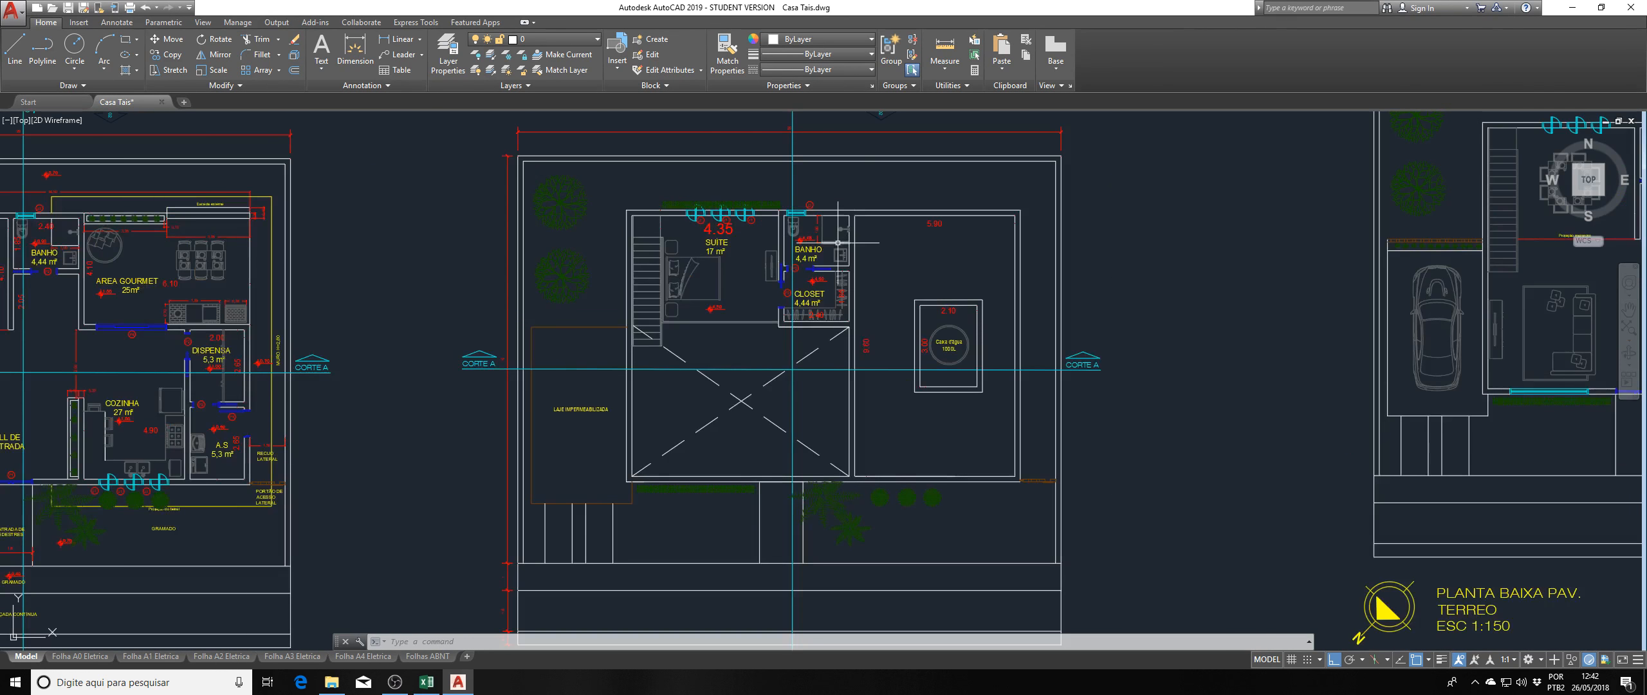
scroll(669, 376, up, 4)
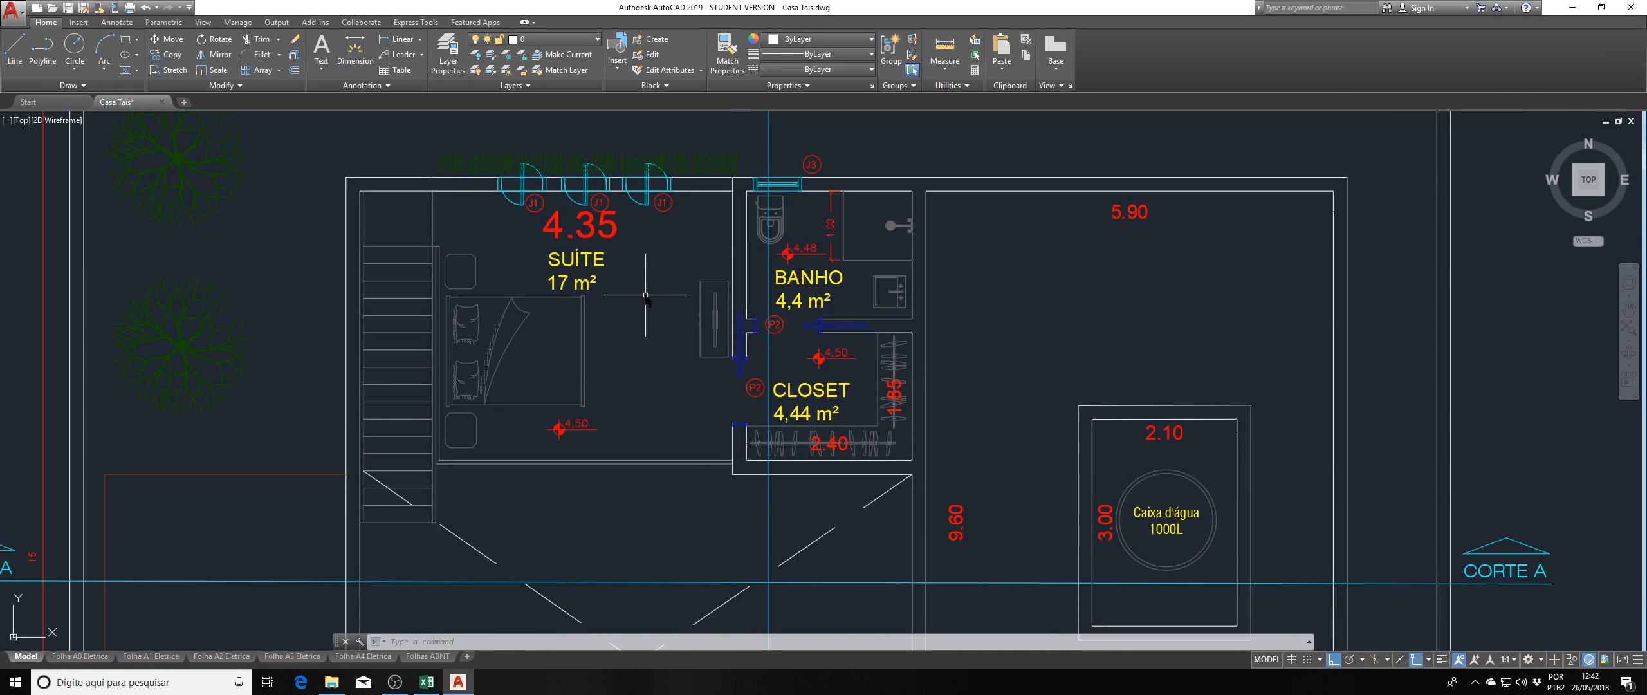
key(Return)
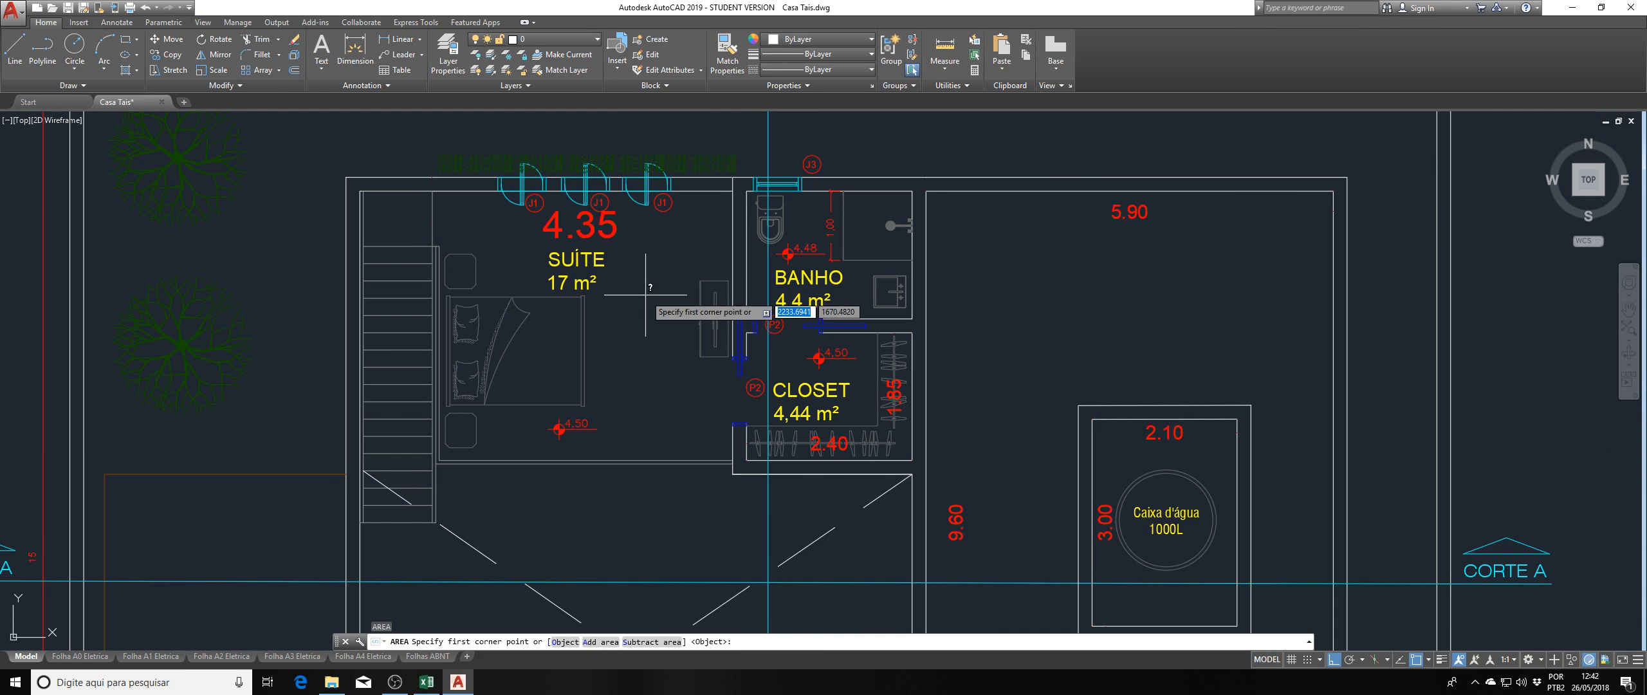
click(734, 190)
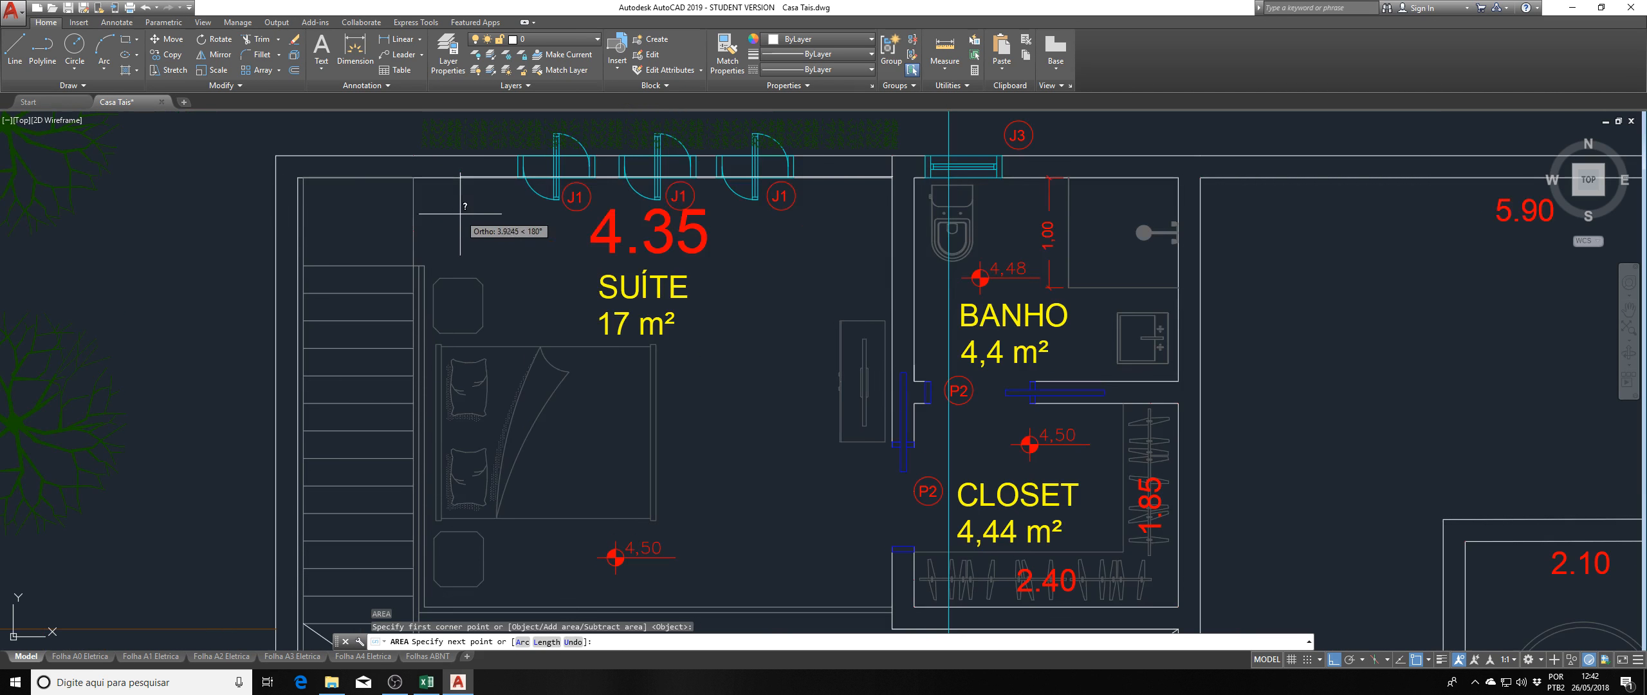
scroll(463, 216, up, 2)
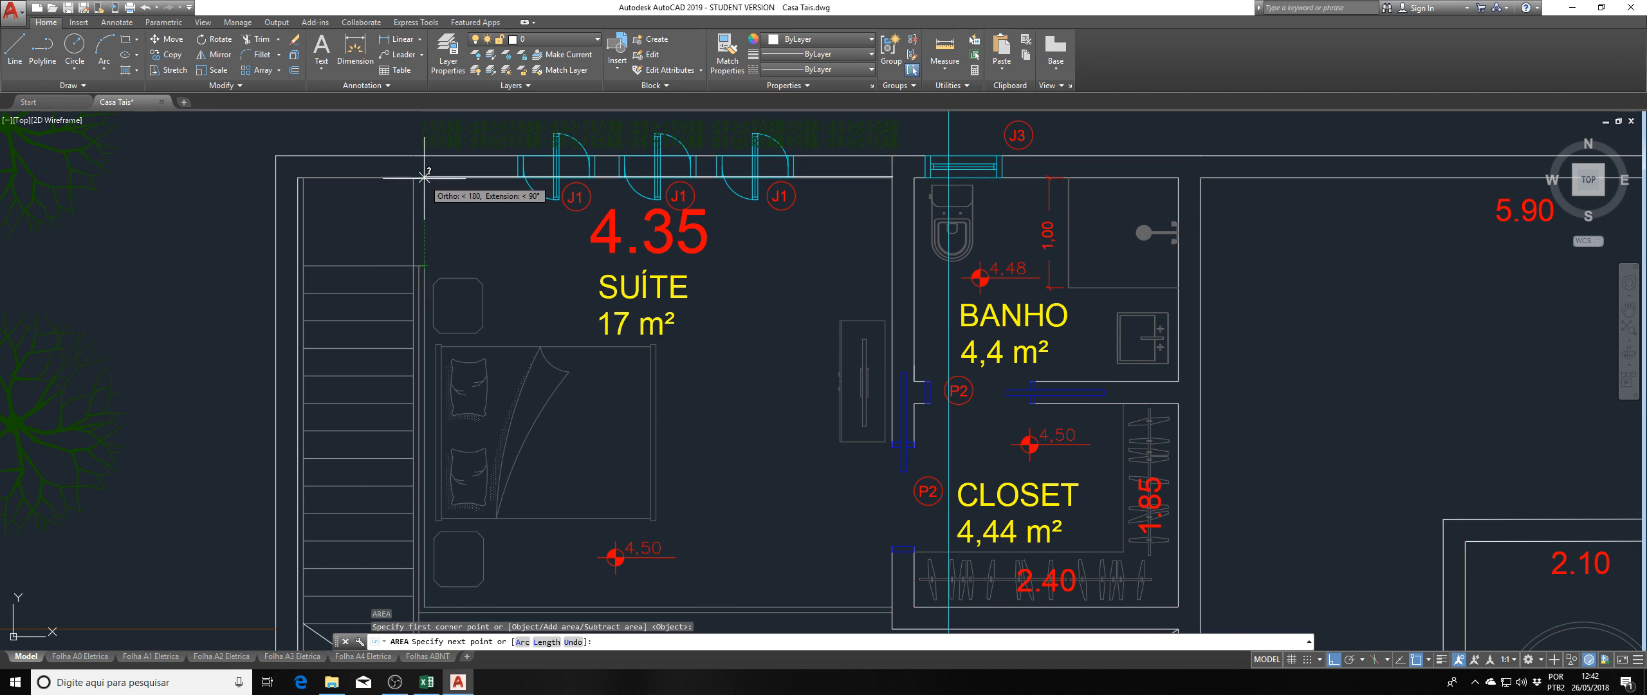
click(424, 212)
drag(428, 360, 430, 191)
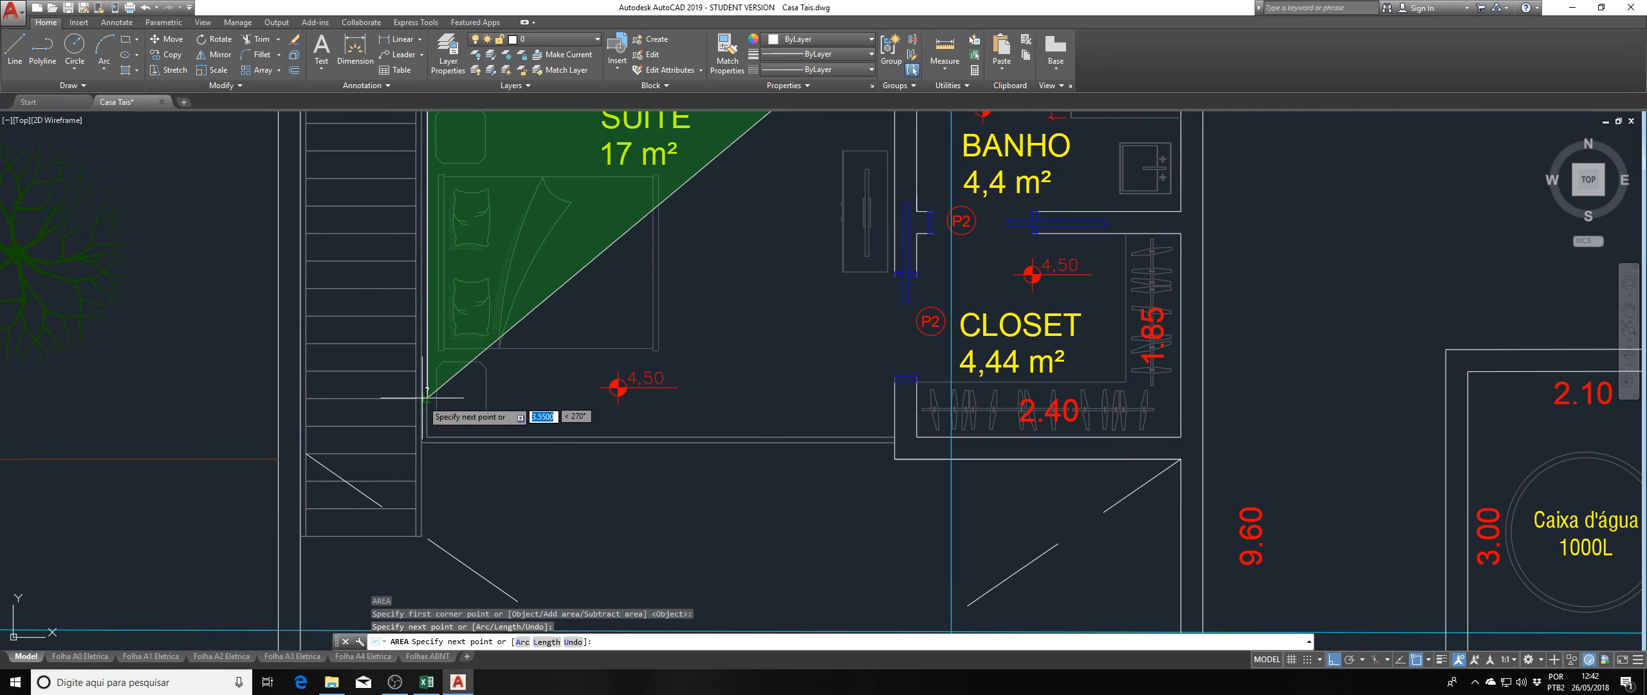
click(427, 437)
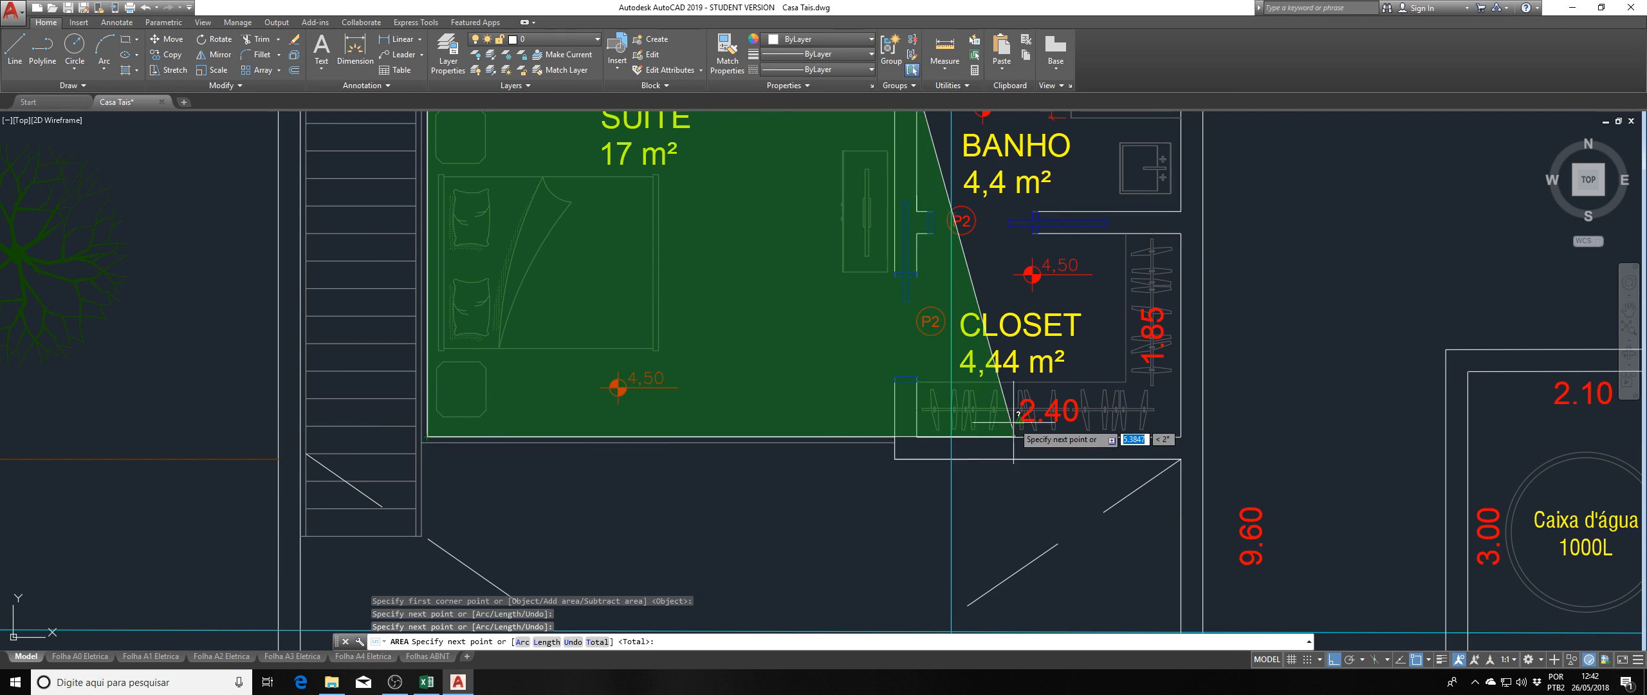
click(895, 438)
key(Return)
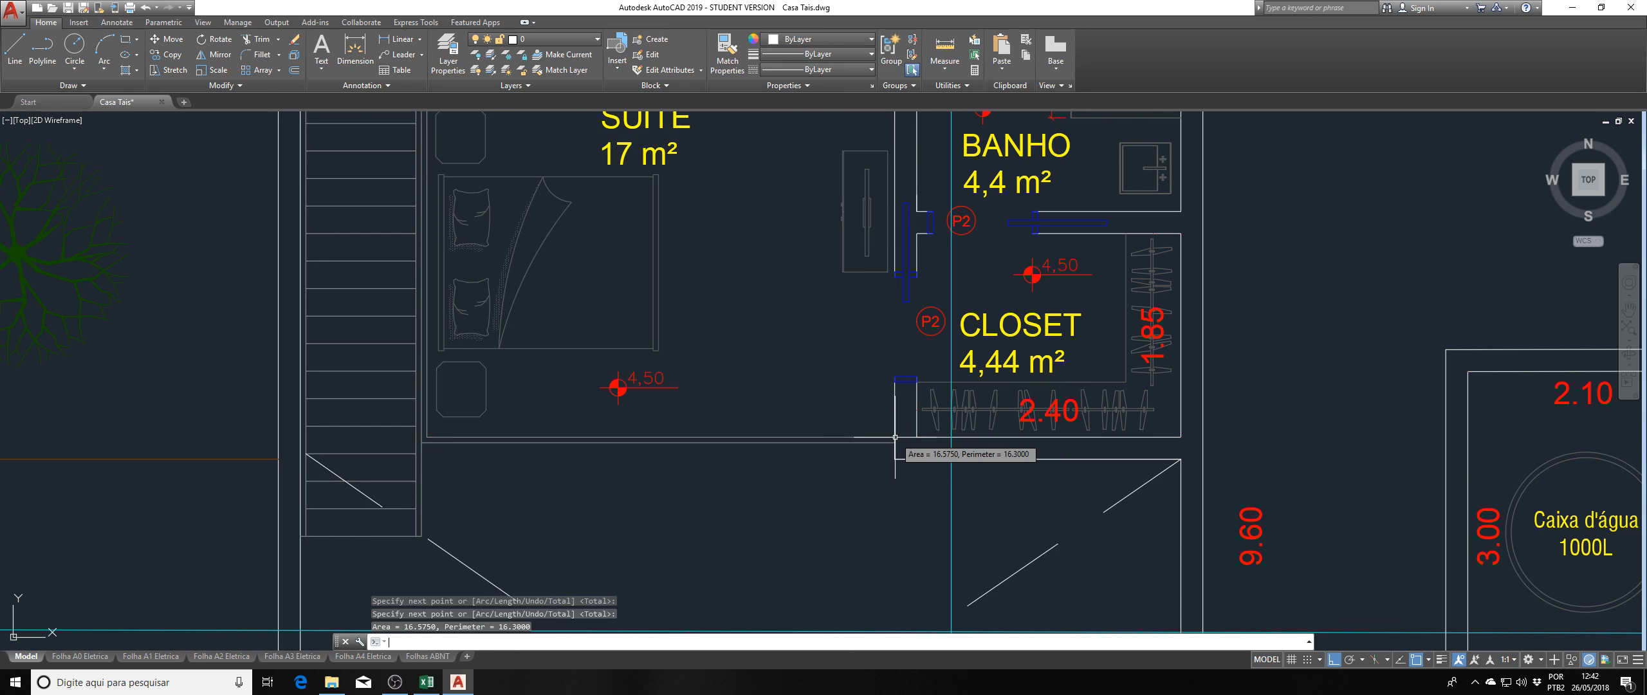
key(F2)
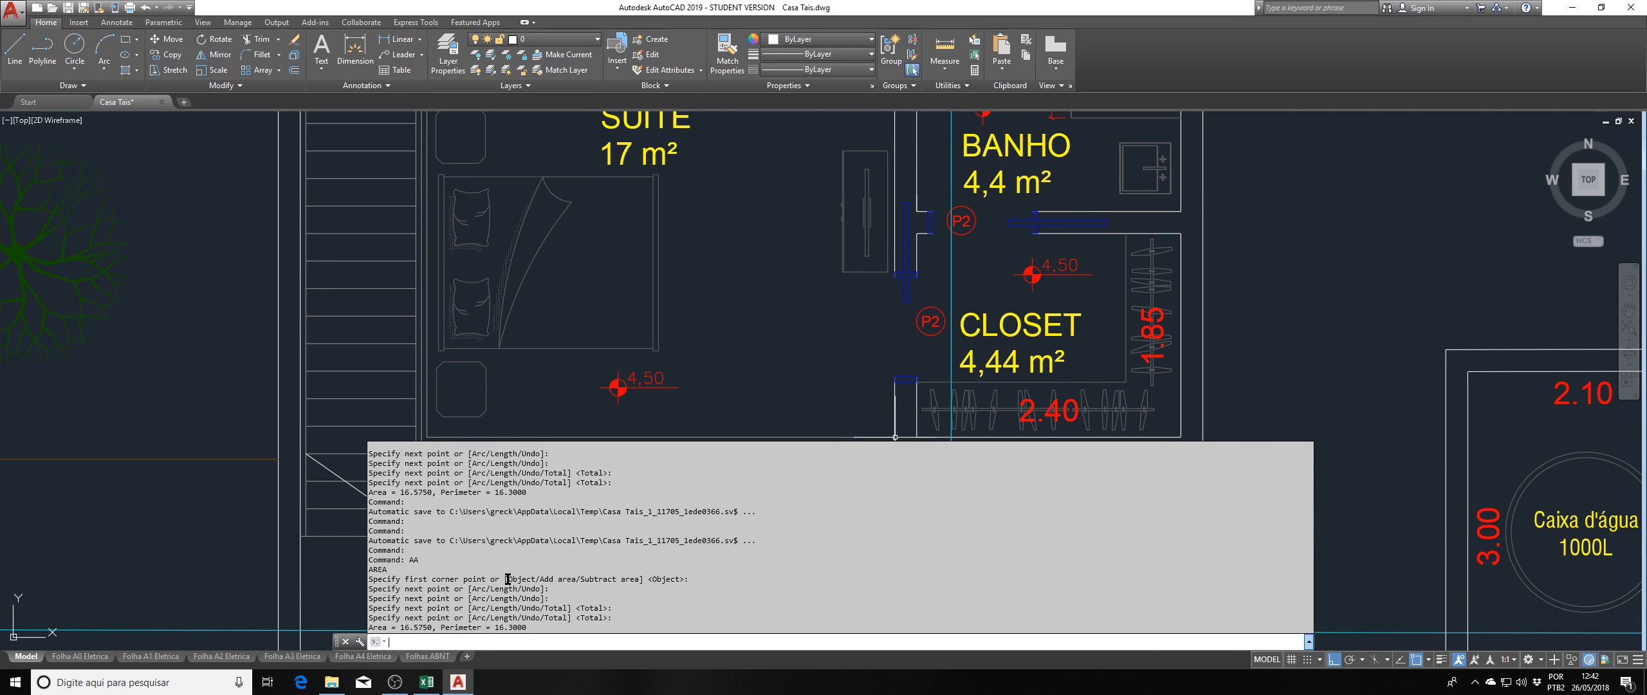
Switch to the Excel workbook and enter 16,57 as the area in the first room row of Quadro Calculo.
key(alt+Tab)
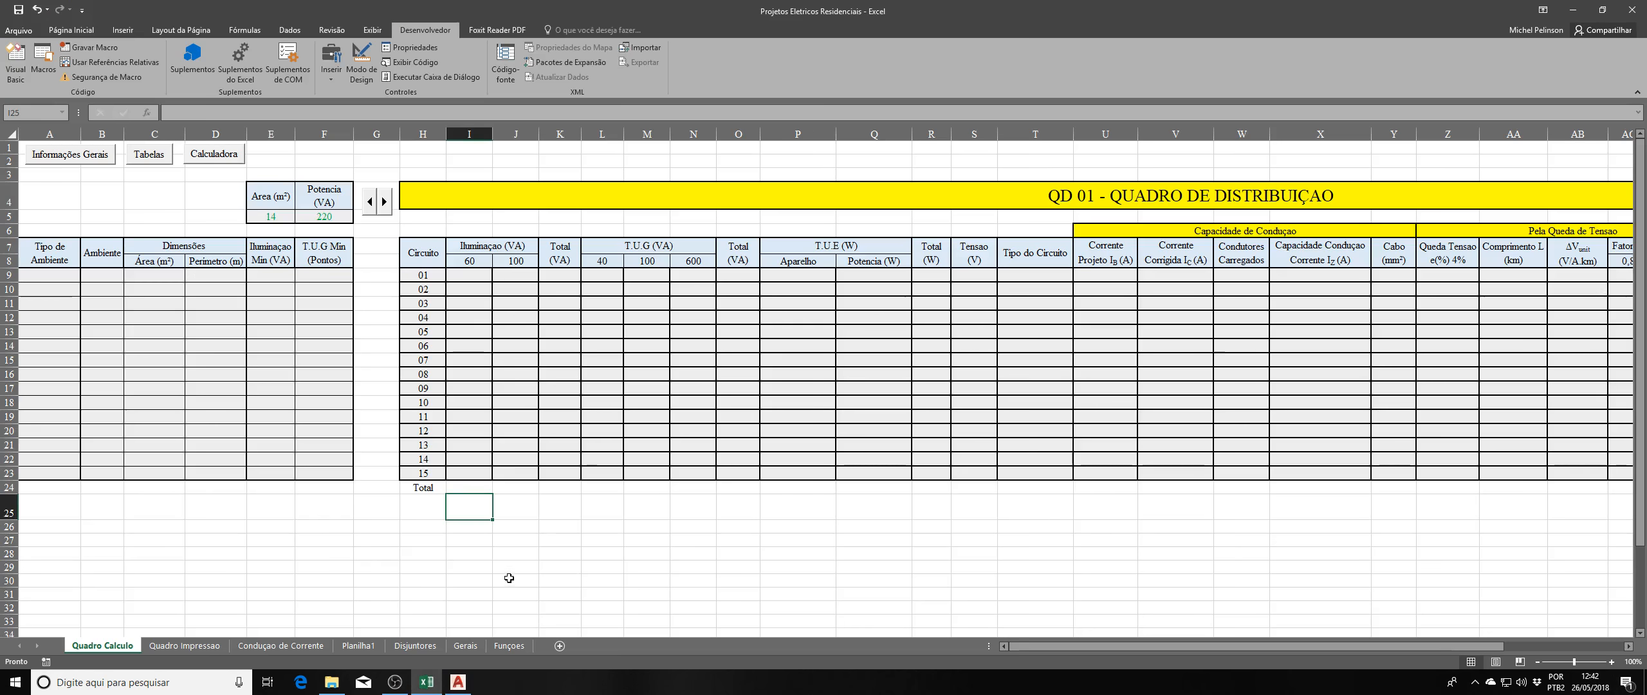
click(148, 275)
text(16,)
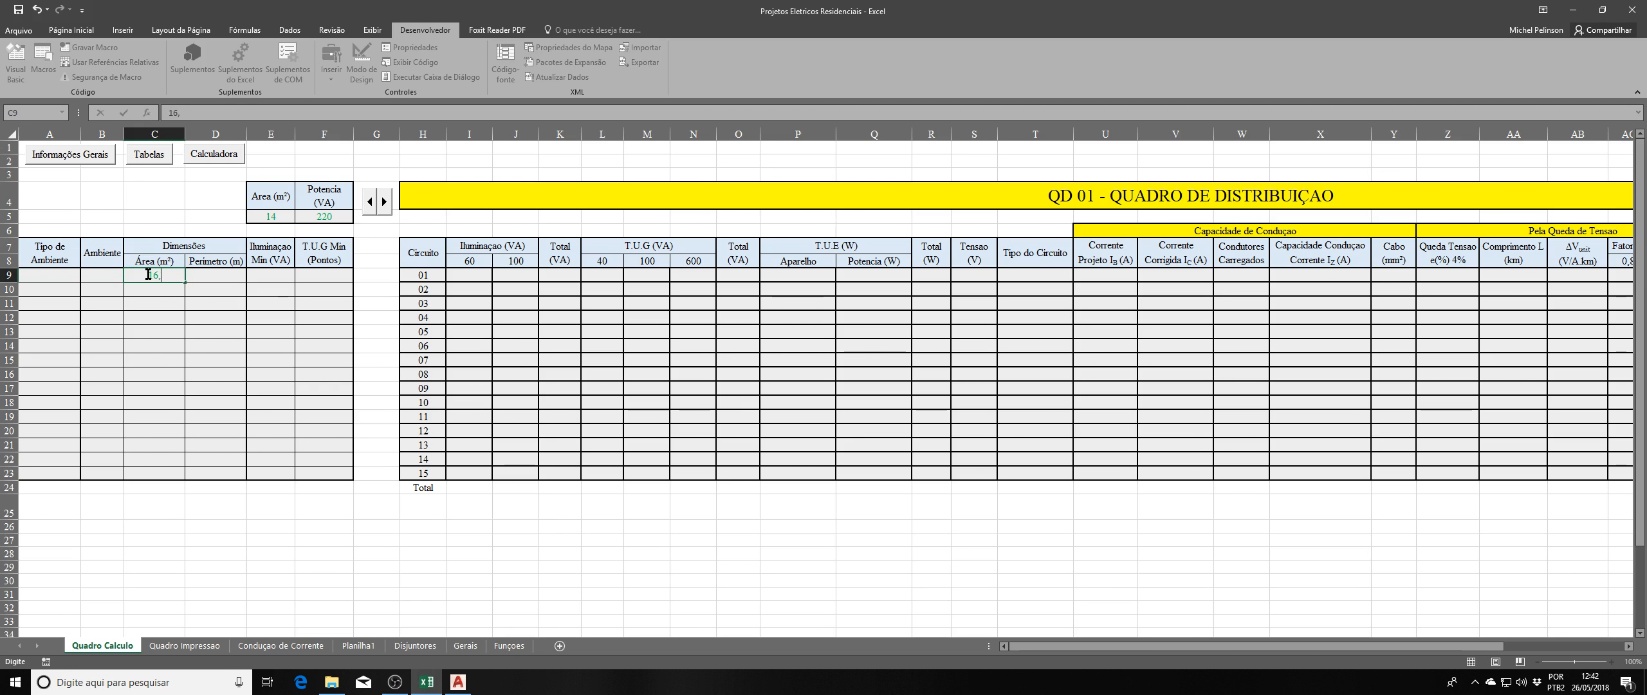
text(57)
key(Return)
Check the suite's perimeter in AutoCAD, return to Excel and enter 16,3 as the perimeter in the first room row.
key(alt+Tab)
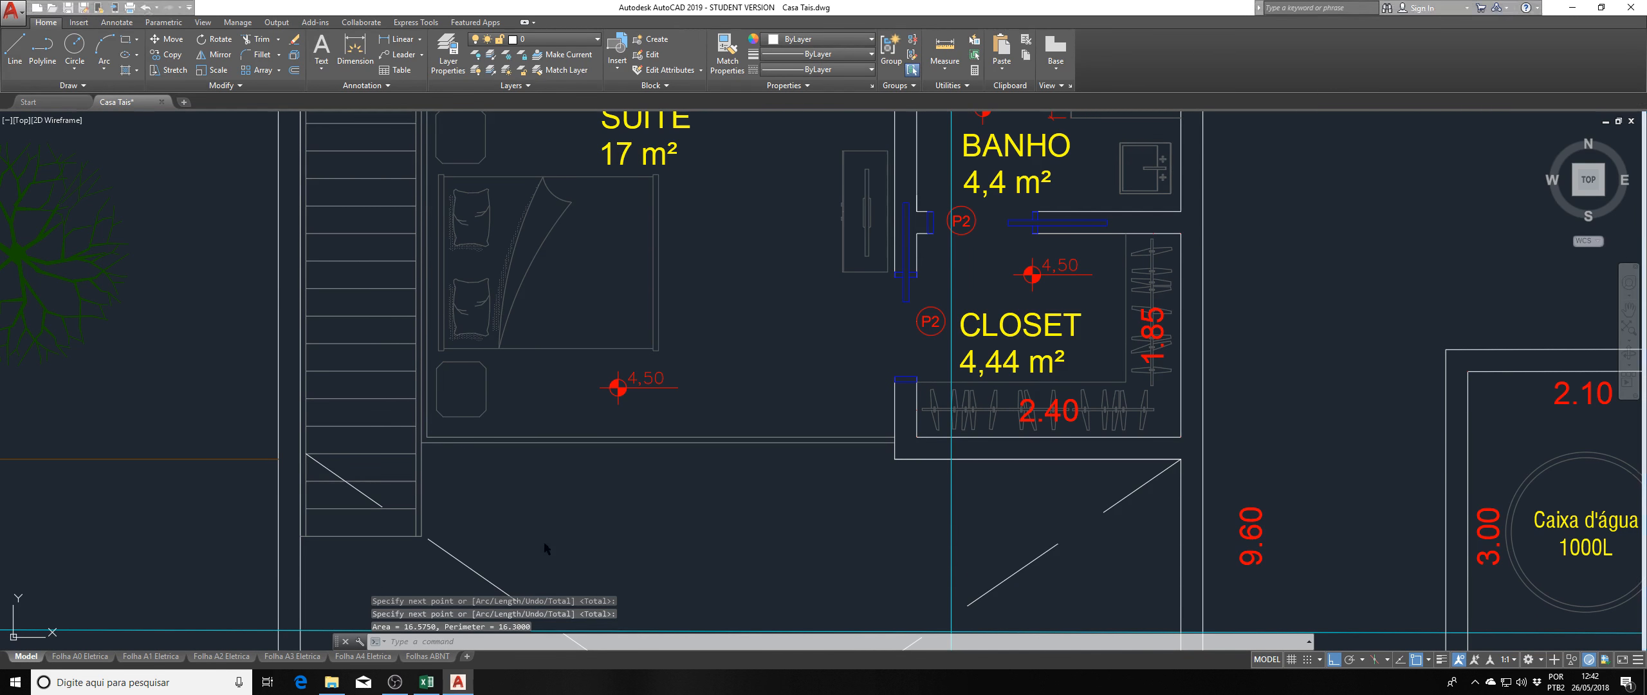
key(alt+Tab)
click(206, 278)
text(1)
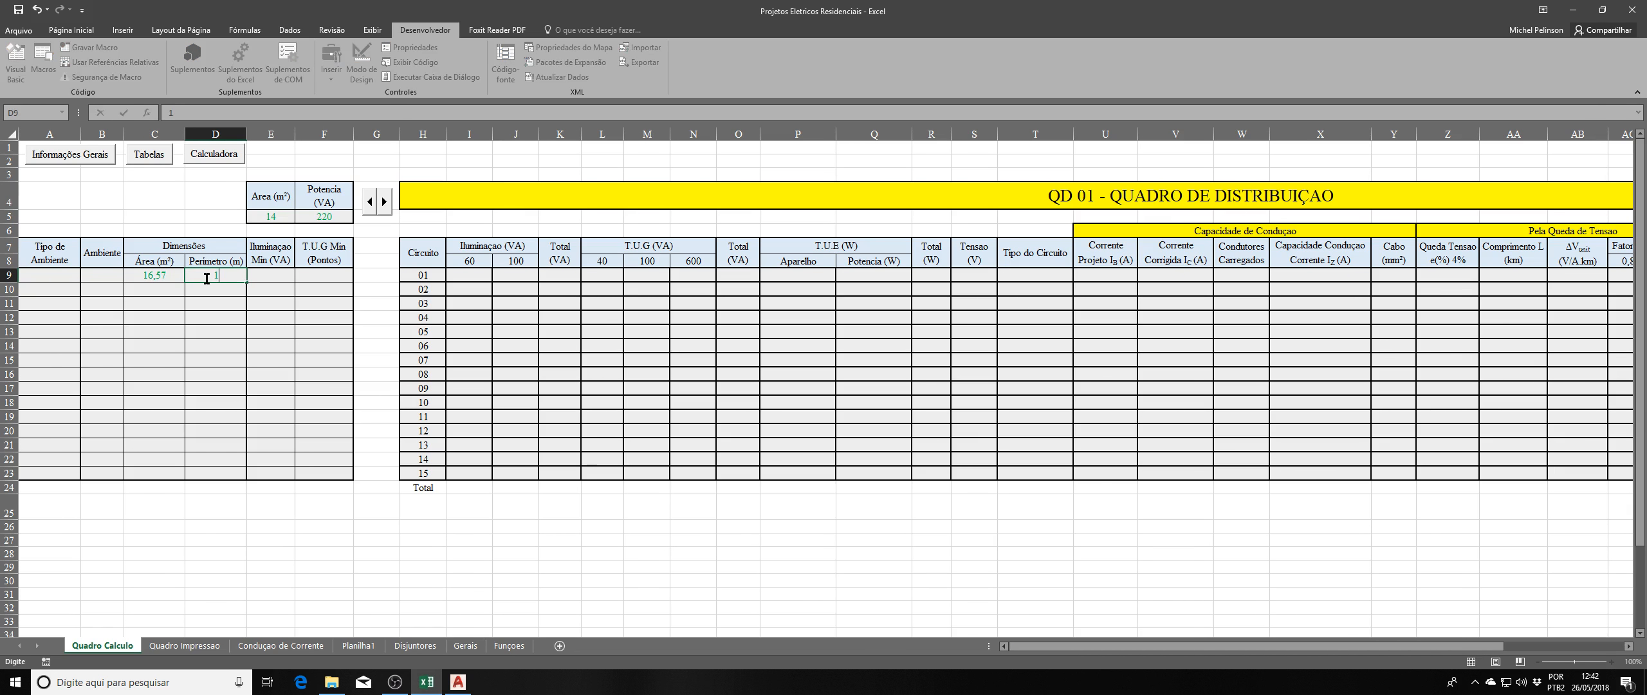
text(6,3)
key(Return)
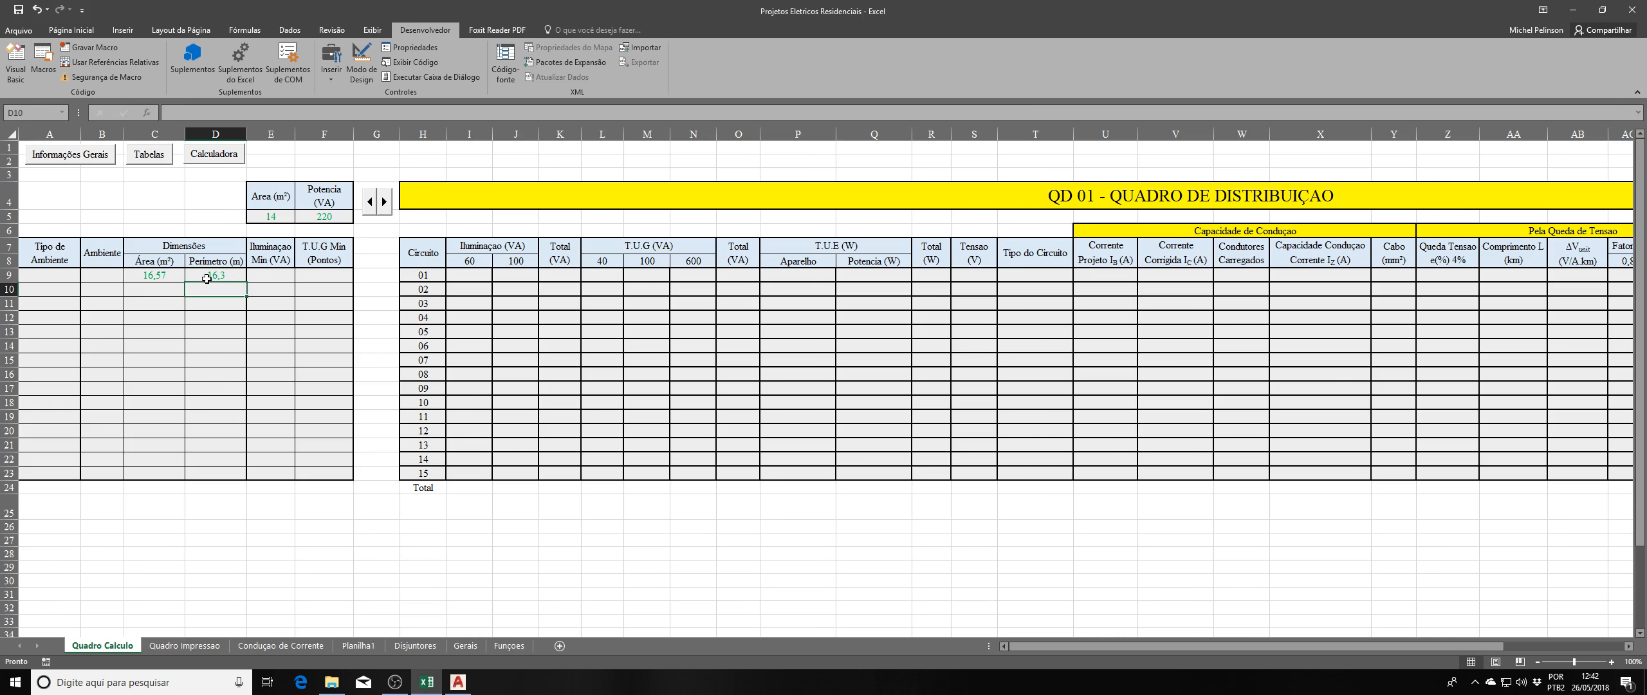
Name the room in the first row Suite in the Ambiente column.
click(102, 278)
text(Suite)
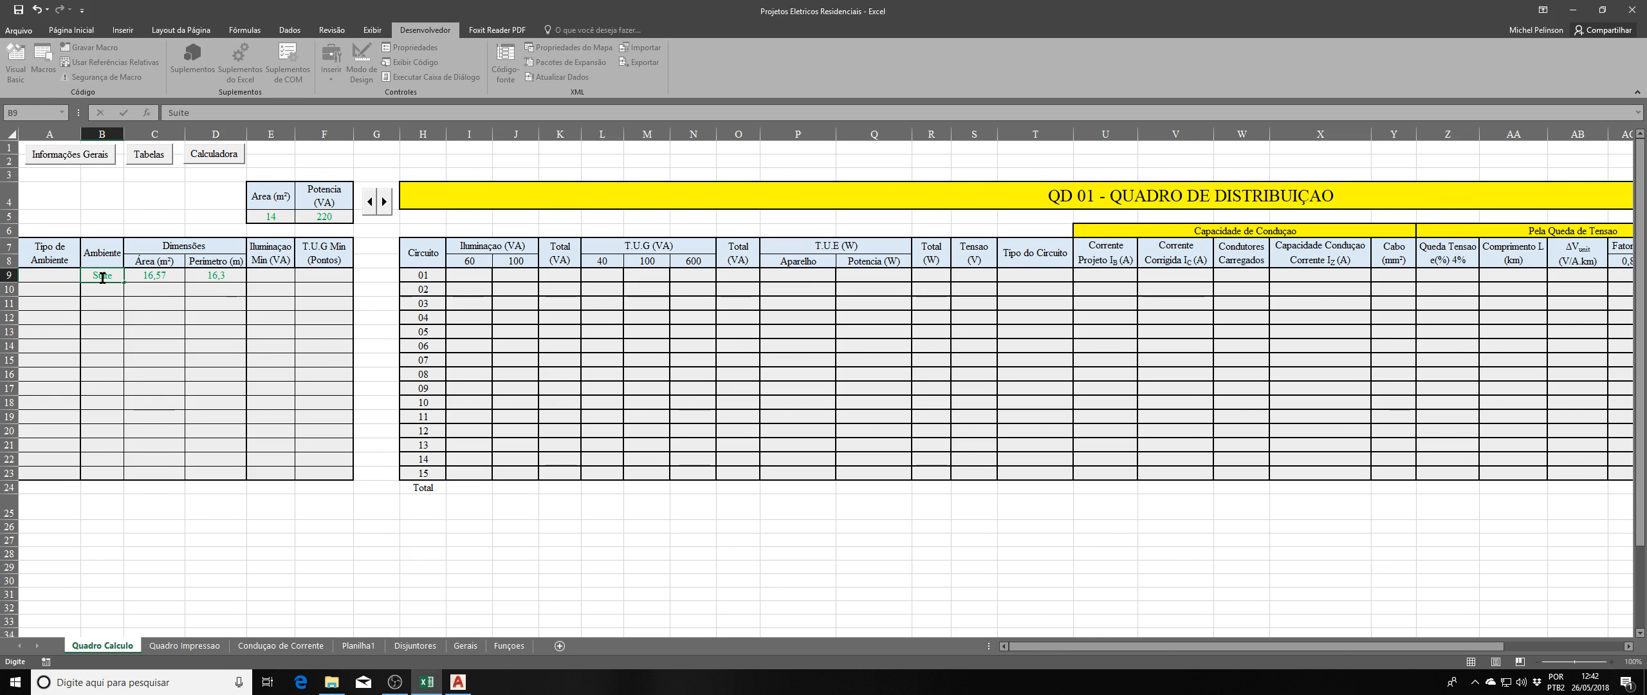
key(Return)
Switch back to AutoCAD and review the suite's measured area and perimeter and its place in the upper-floor plan.
key(alt+Tab)
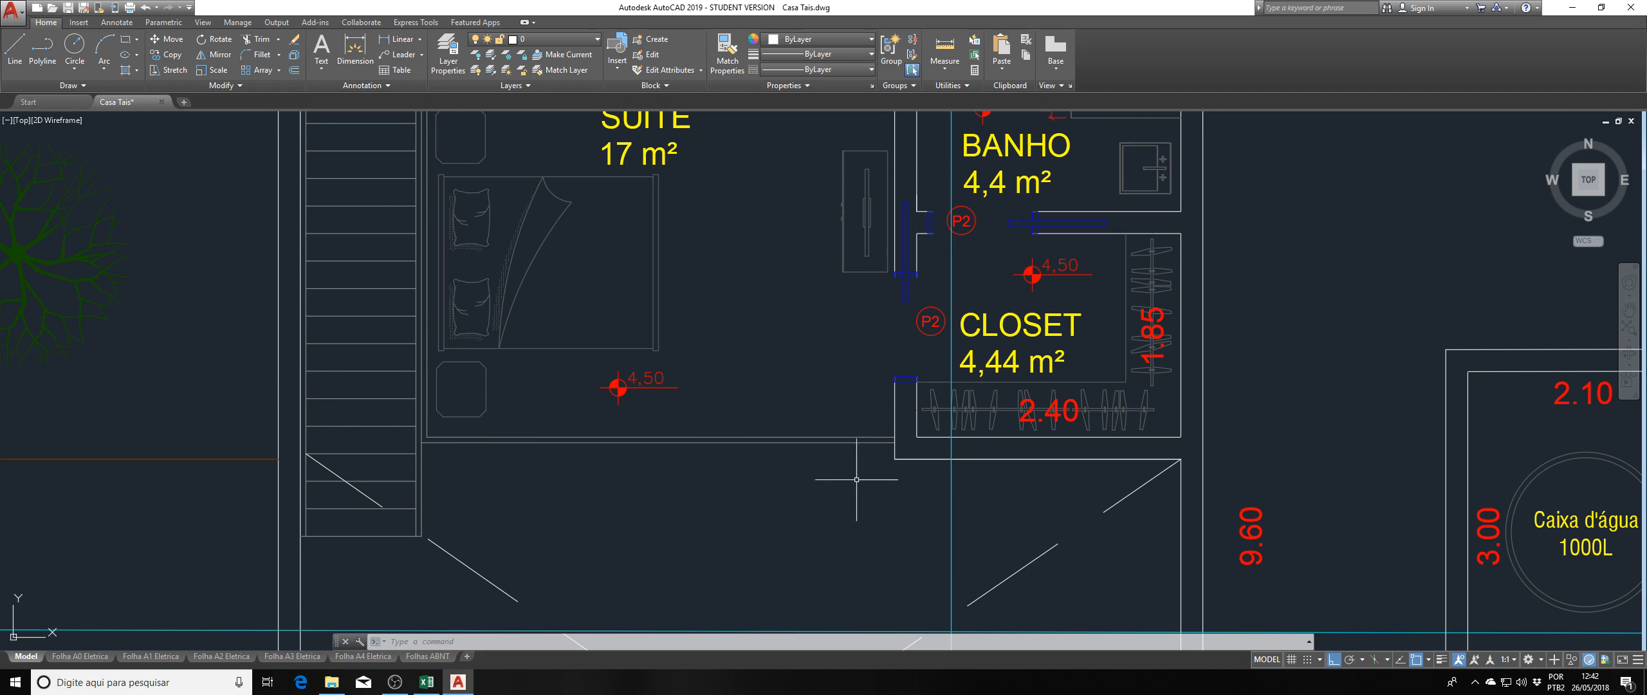
key(F2)
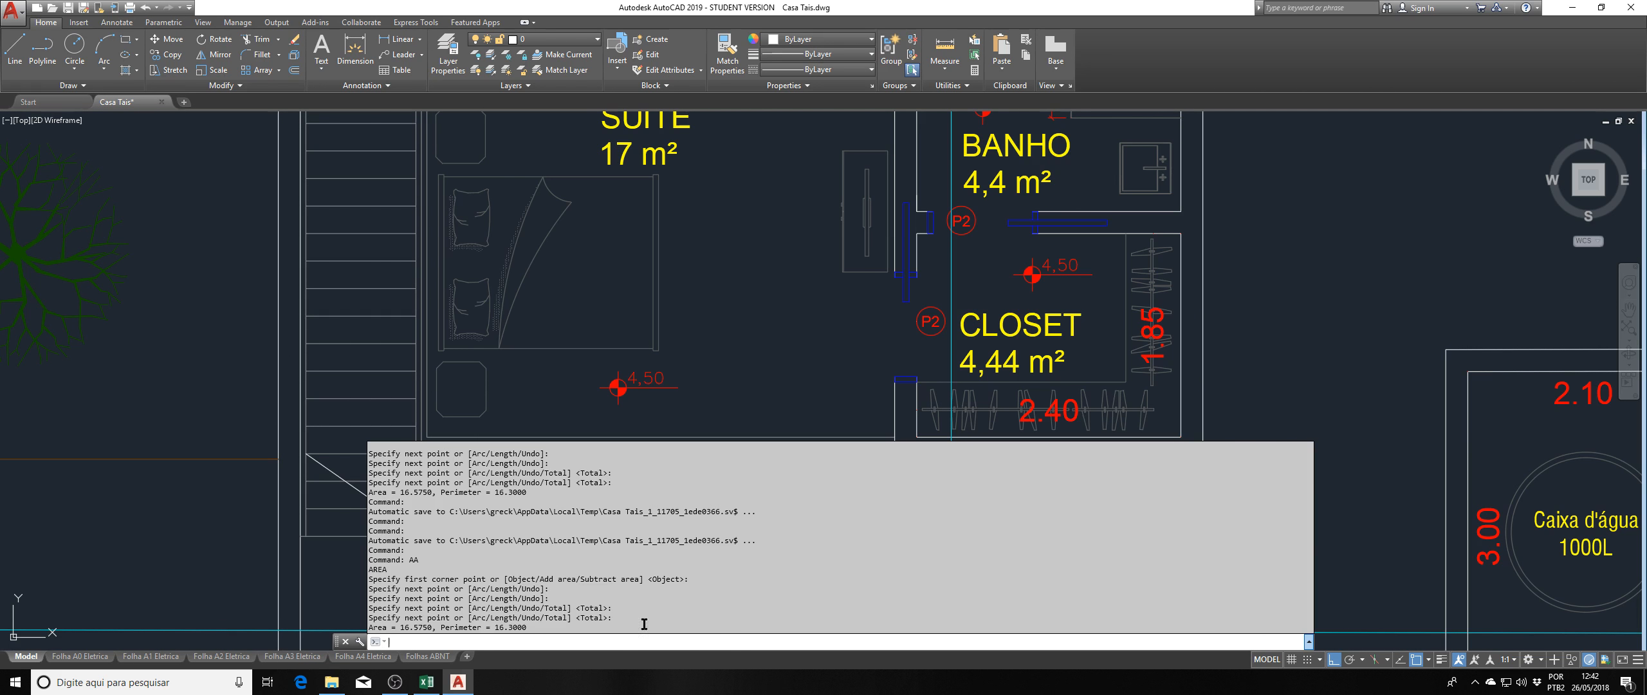
key(F2)
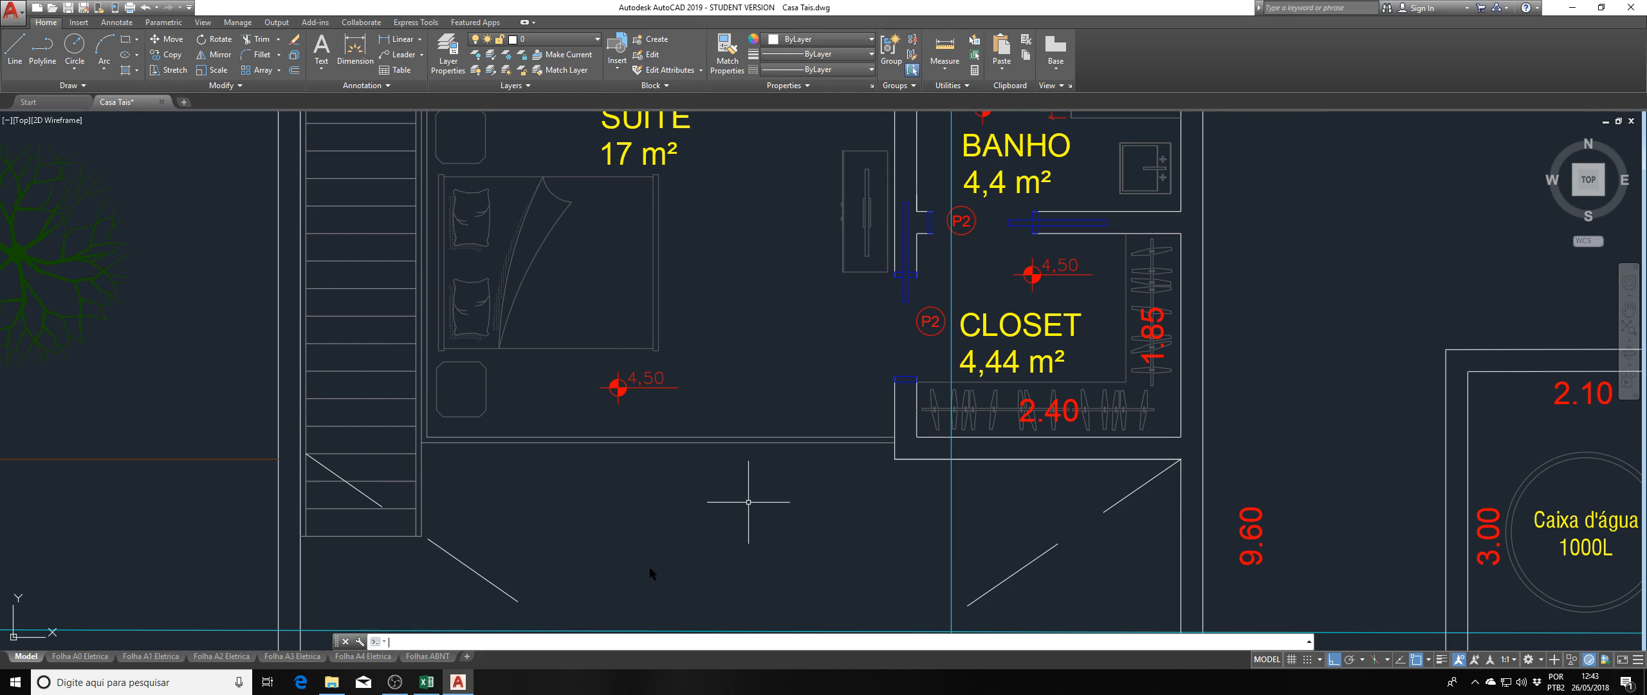
scroll(772, 379, down, 2)
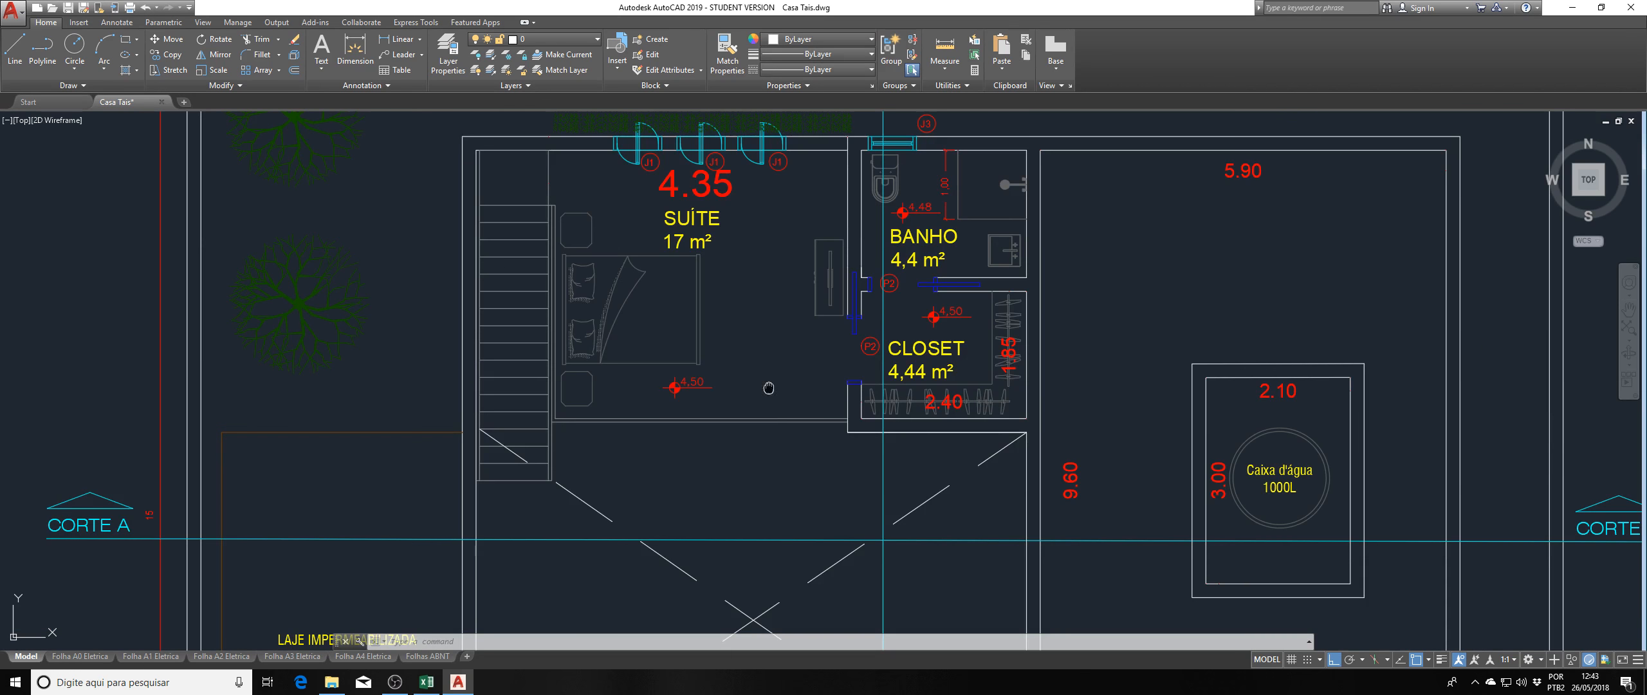
drag(635, 428, 688, 434)
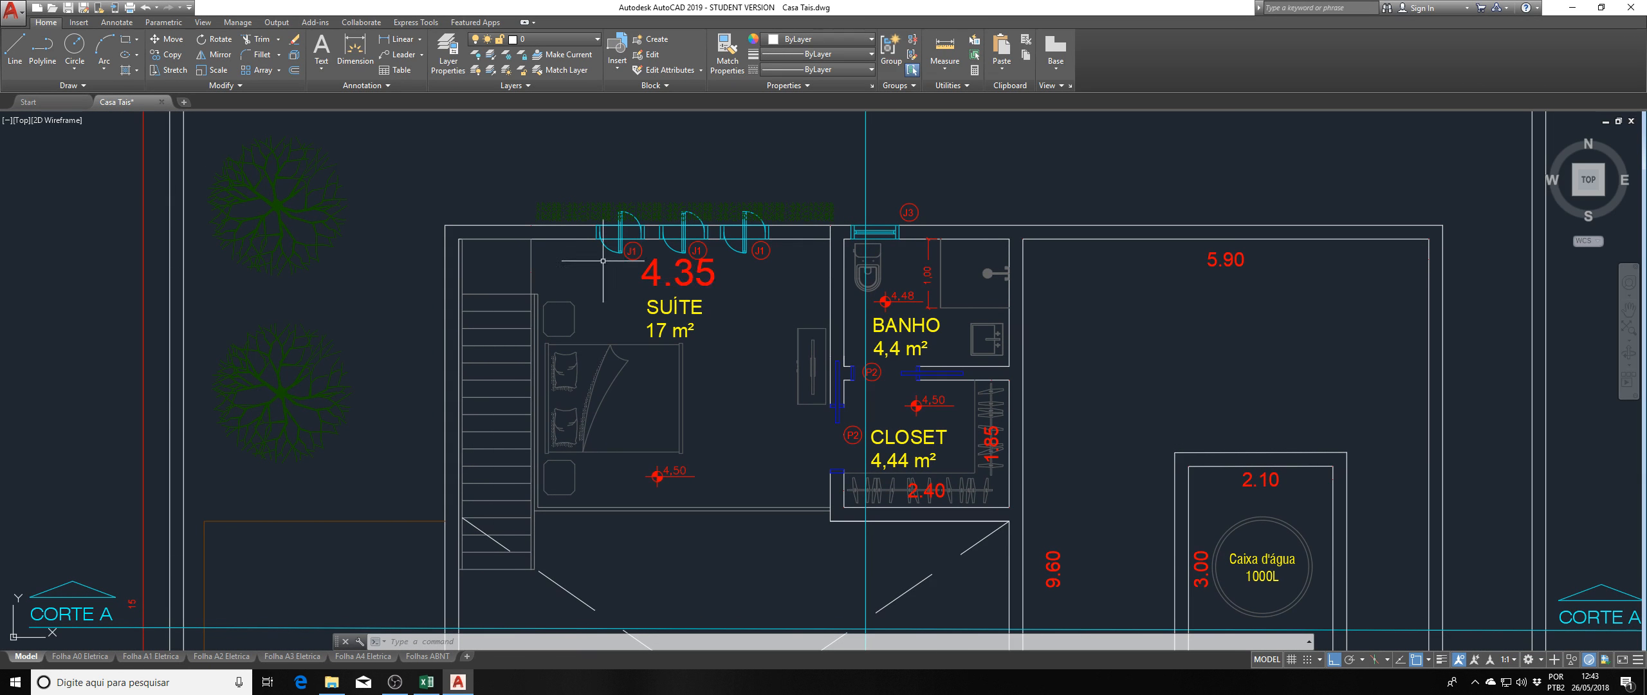
Return to Excel, look up the Quarto code in the general information form, and enter 7 as the suite's room type.
key(alt+Tab)
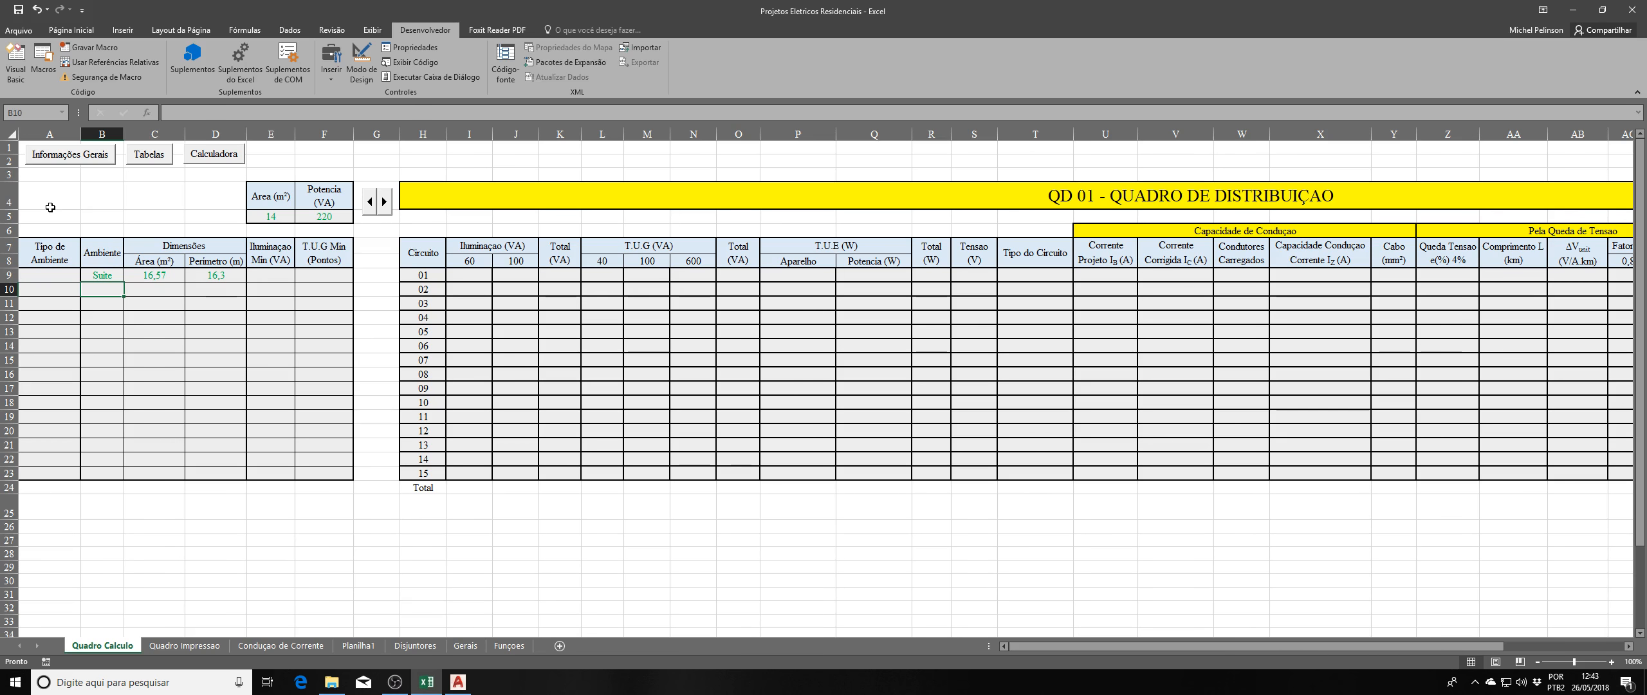
click(56, 254)
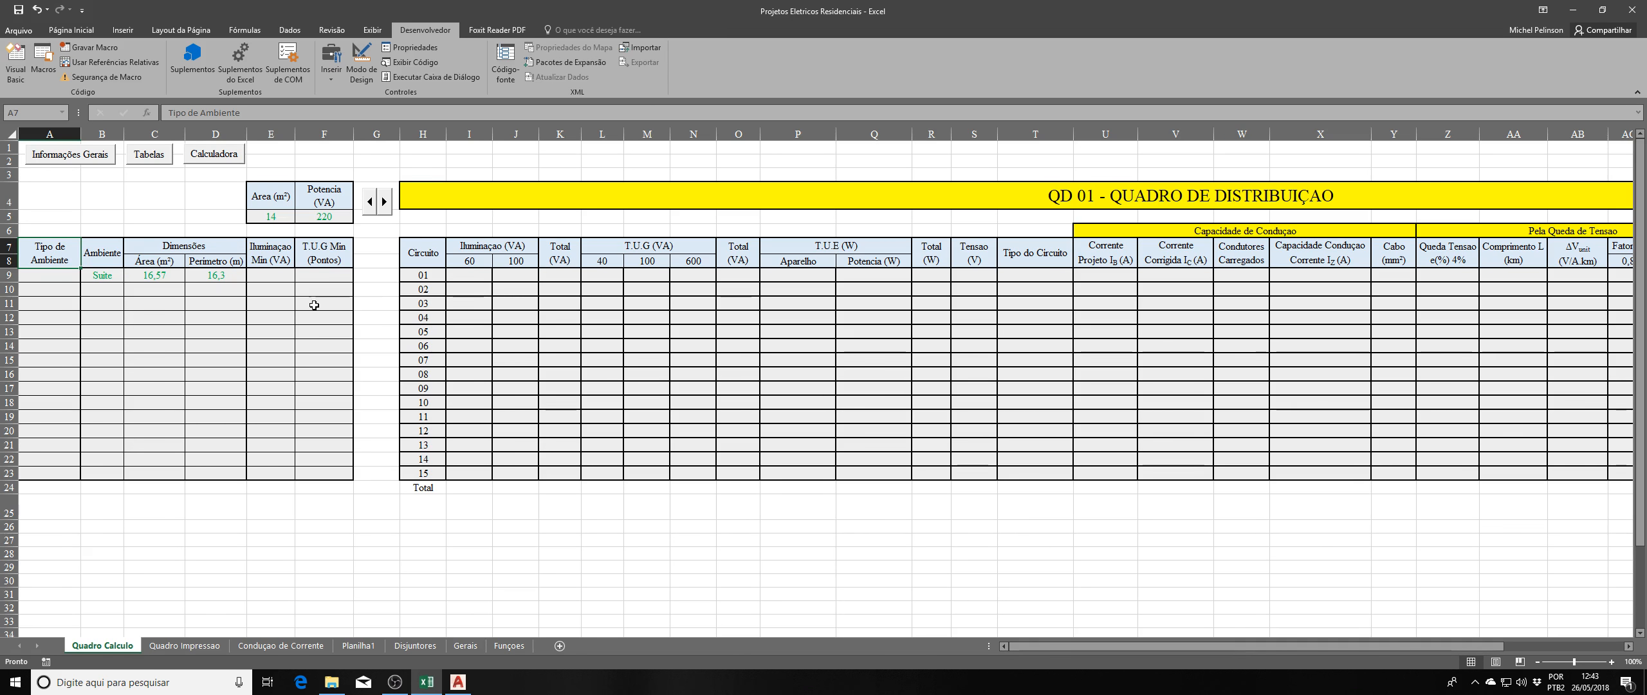
click(76, 159)
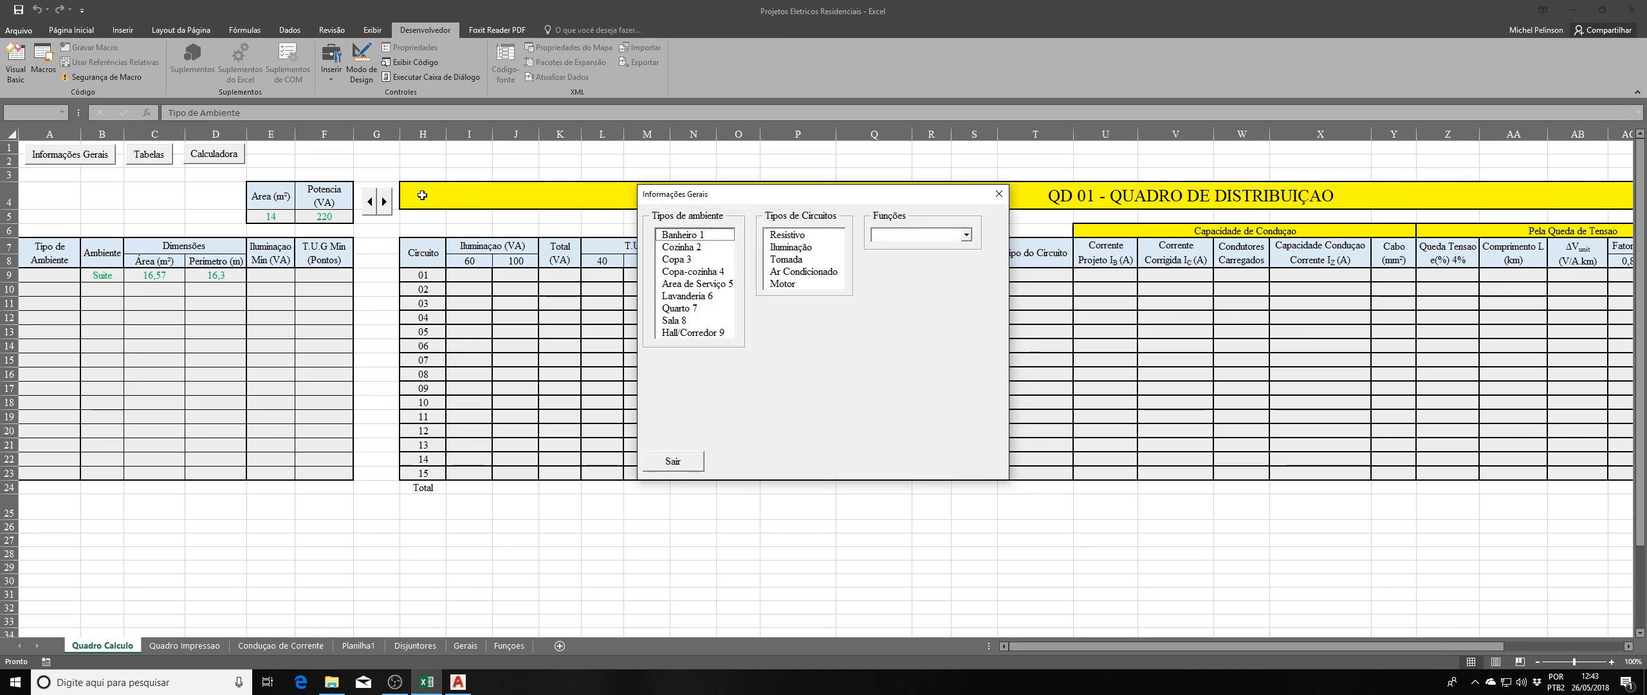
drag(704, 201, 642, 165)
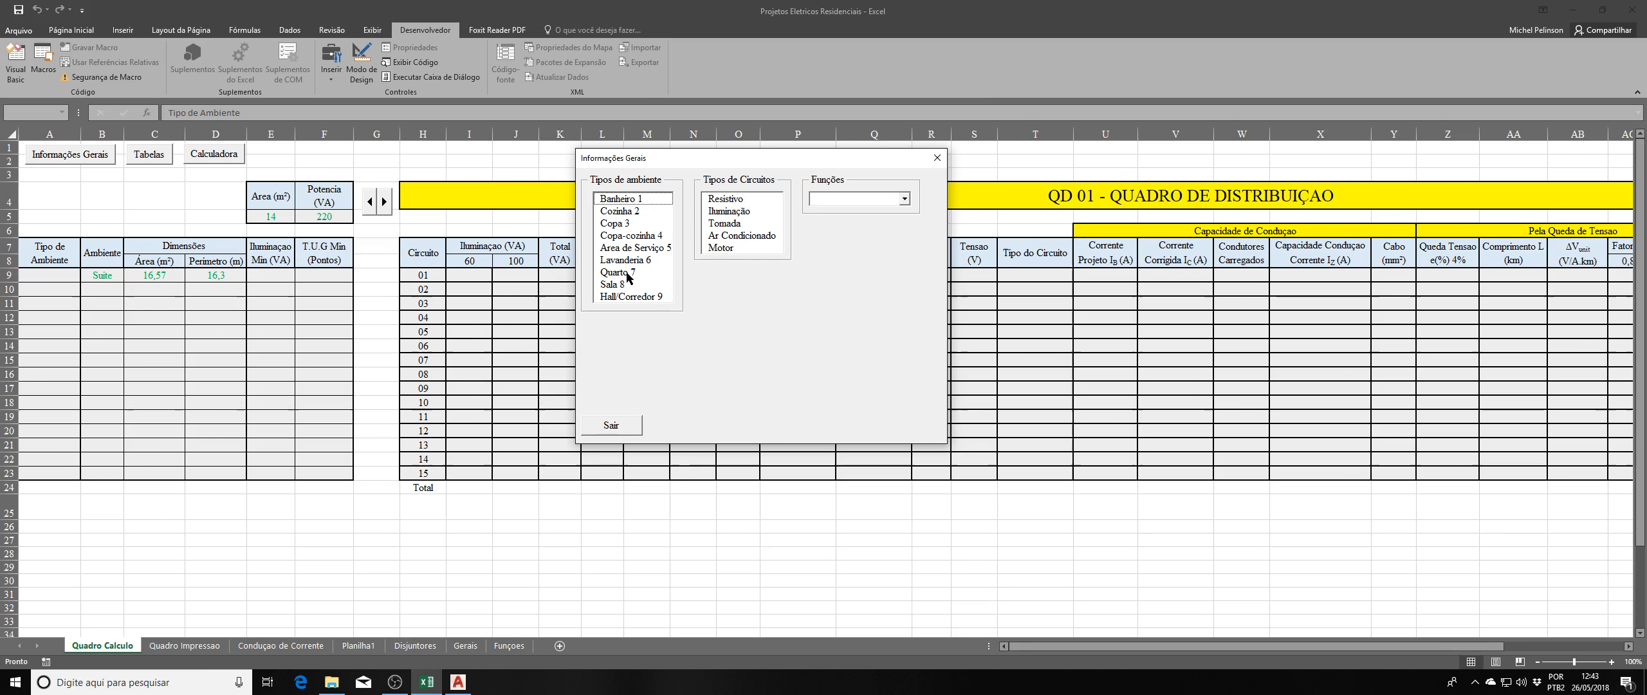
click(650, 274)
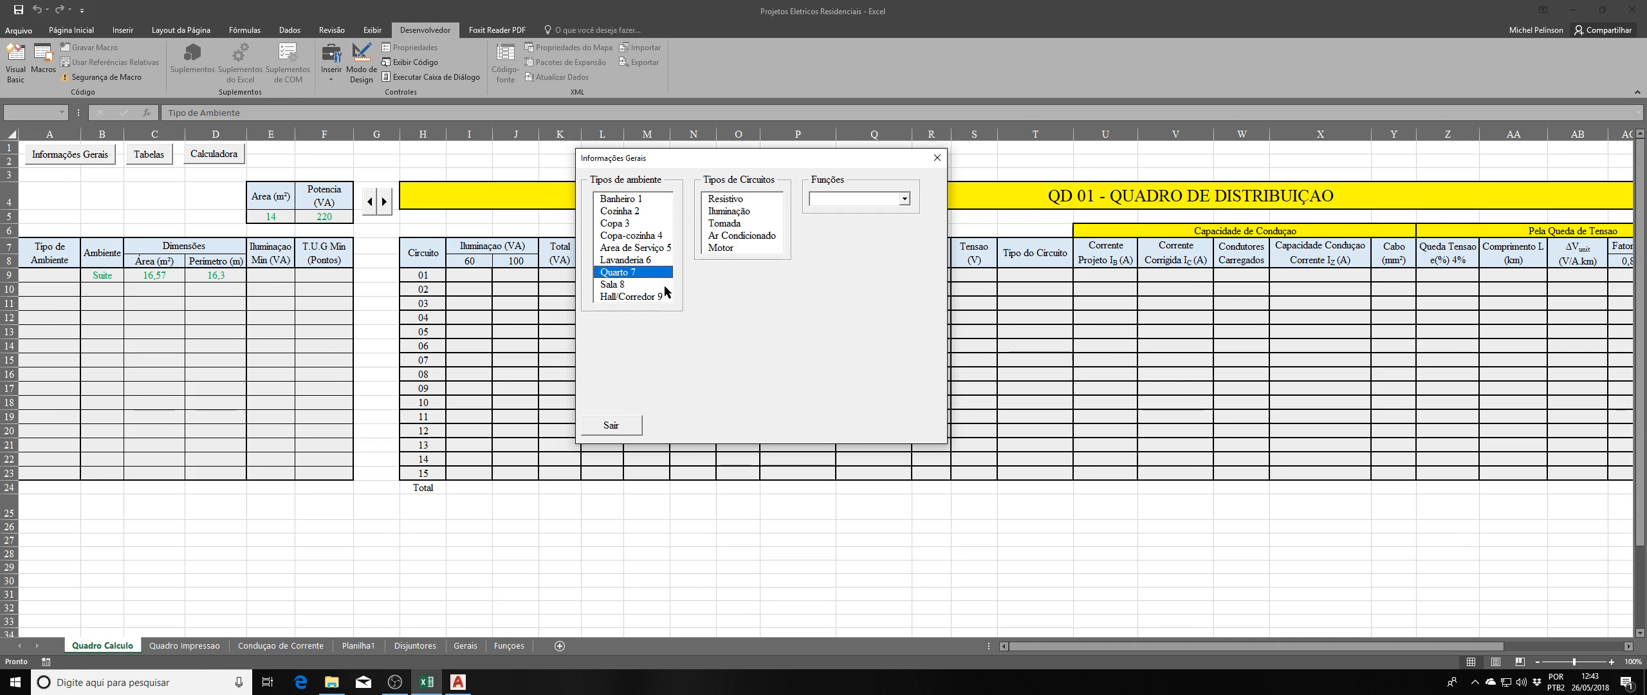
click(53, 276)
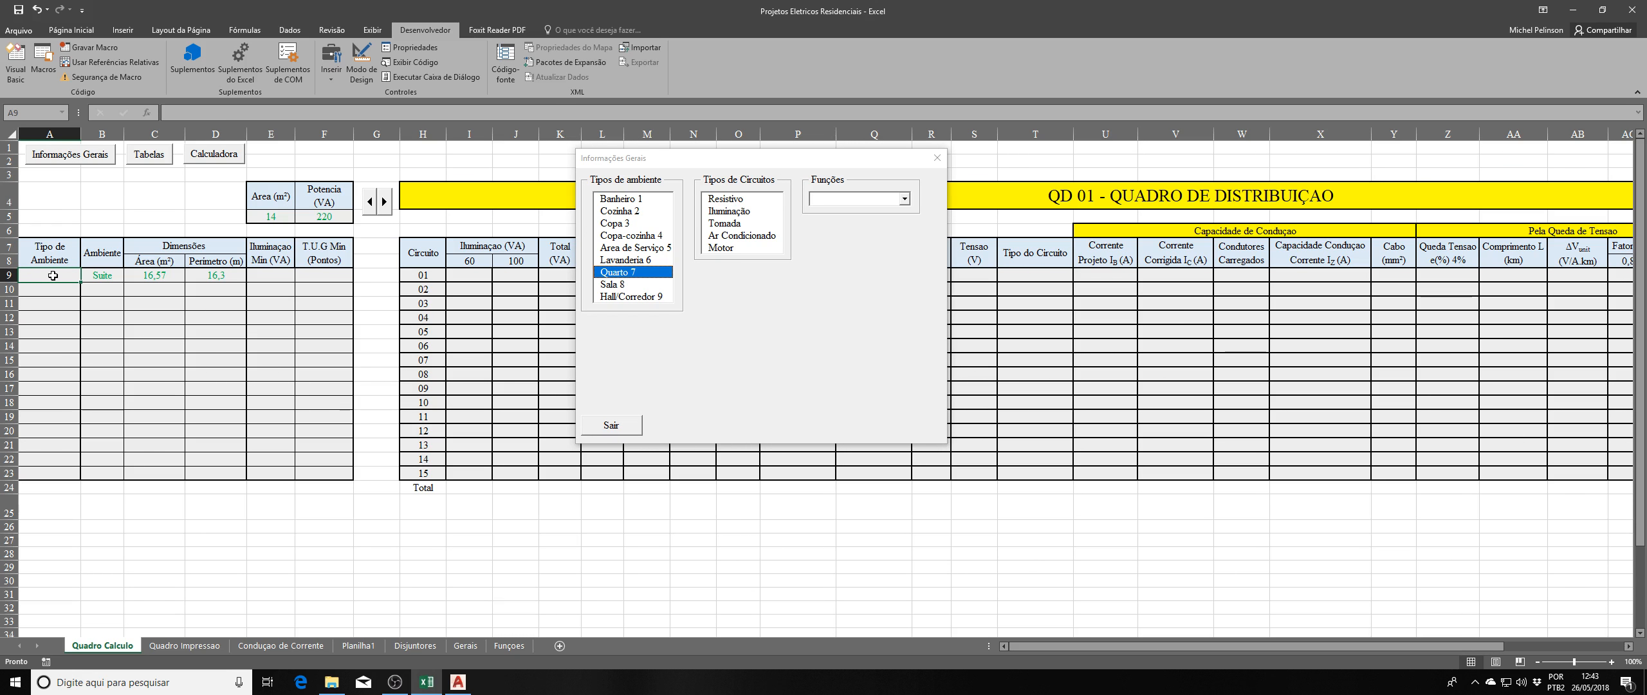
text(7)
key(Return)
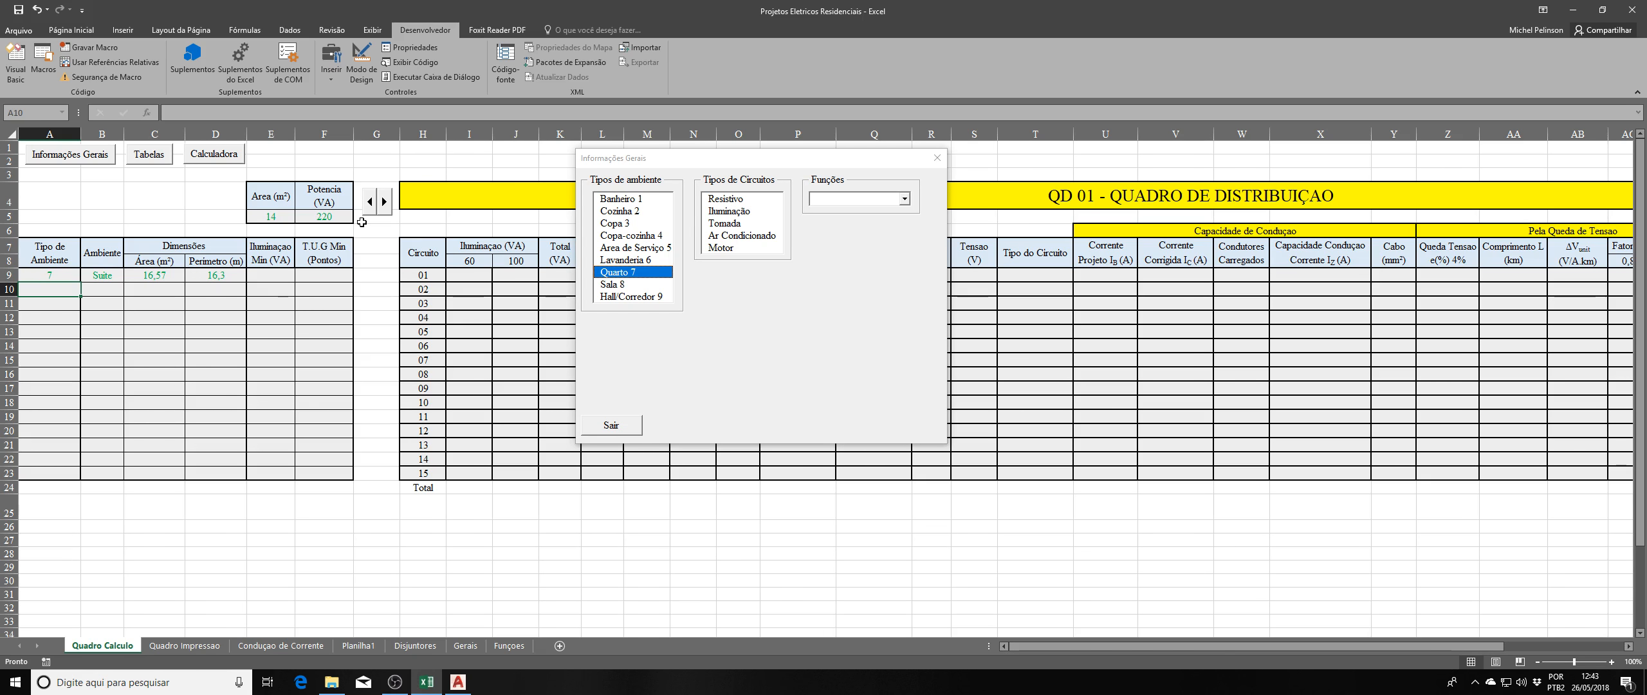
Insert the user-defined MinTUG function in the suite's T.U.G Min (Pontos) cell, F9.
click(325, 277)
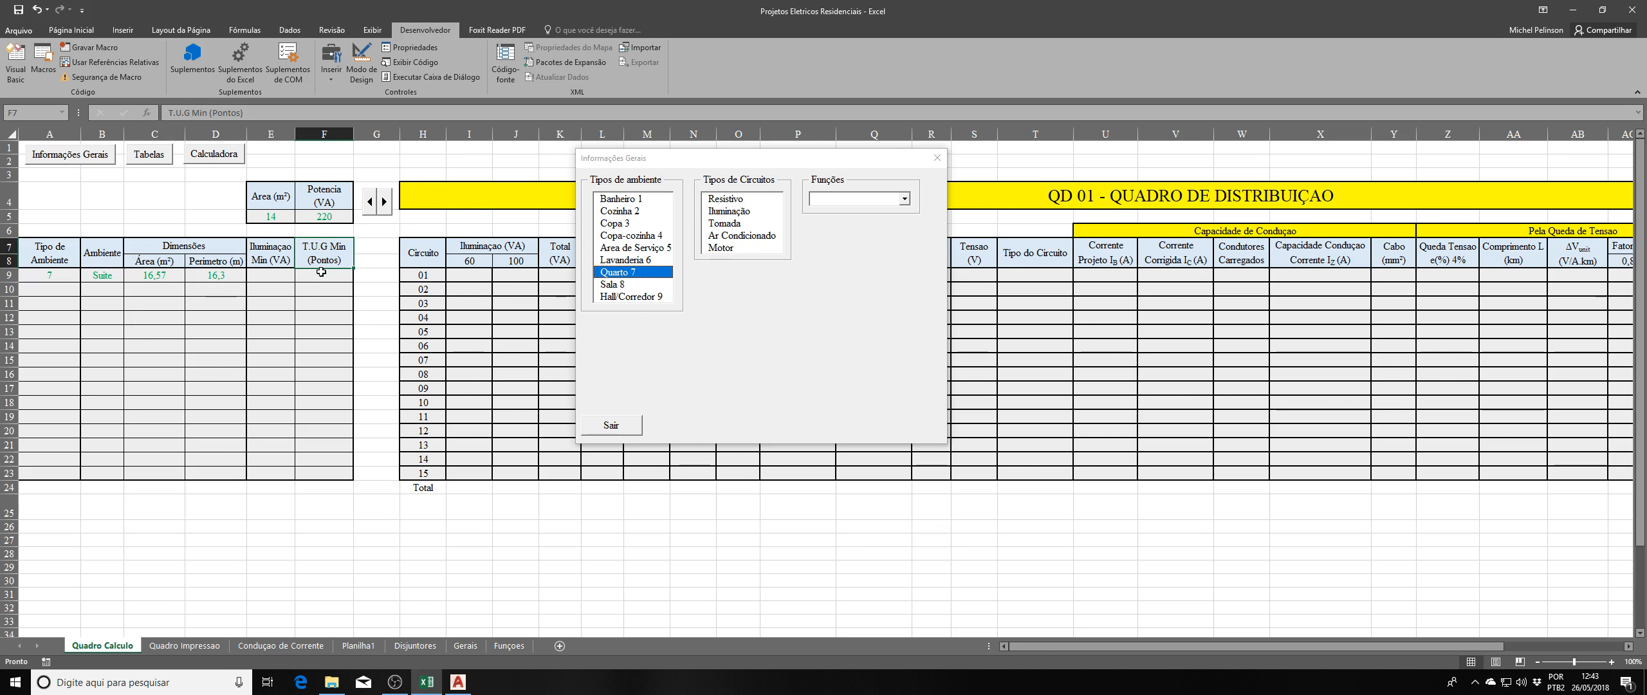
click(147, 113)
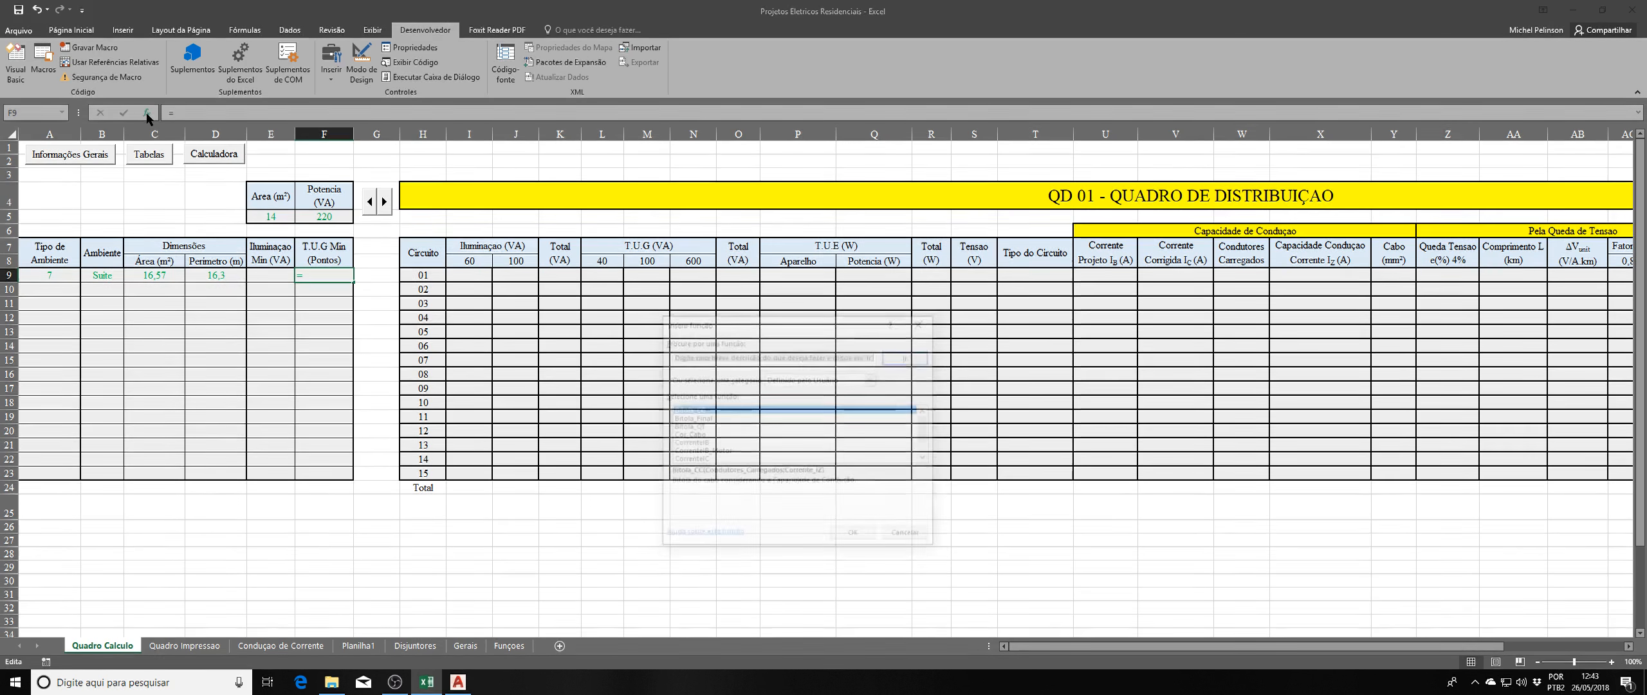
scroll(765, 425, down, 1)
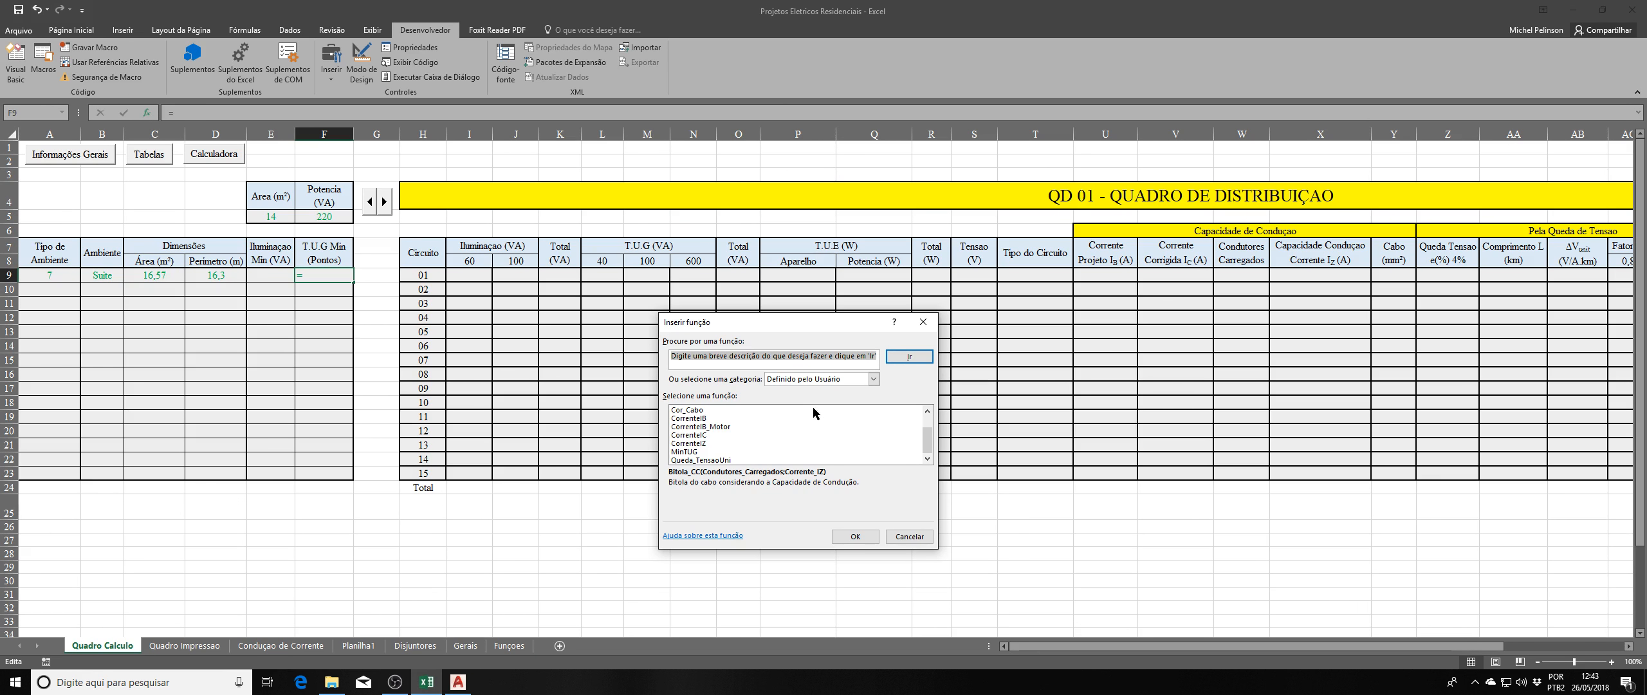
click(873, 379)
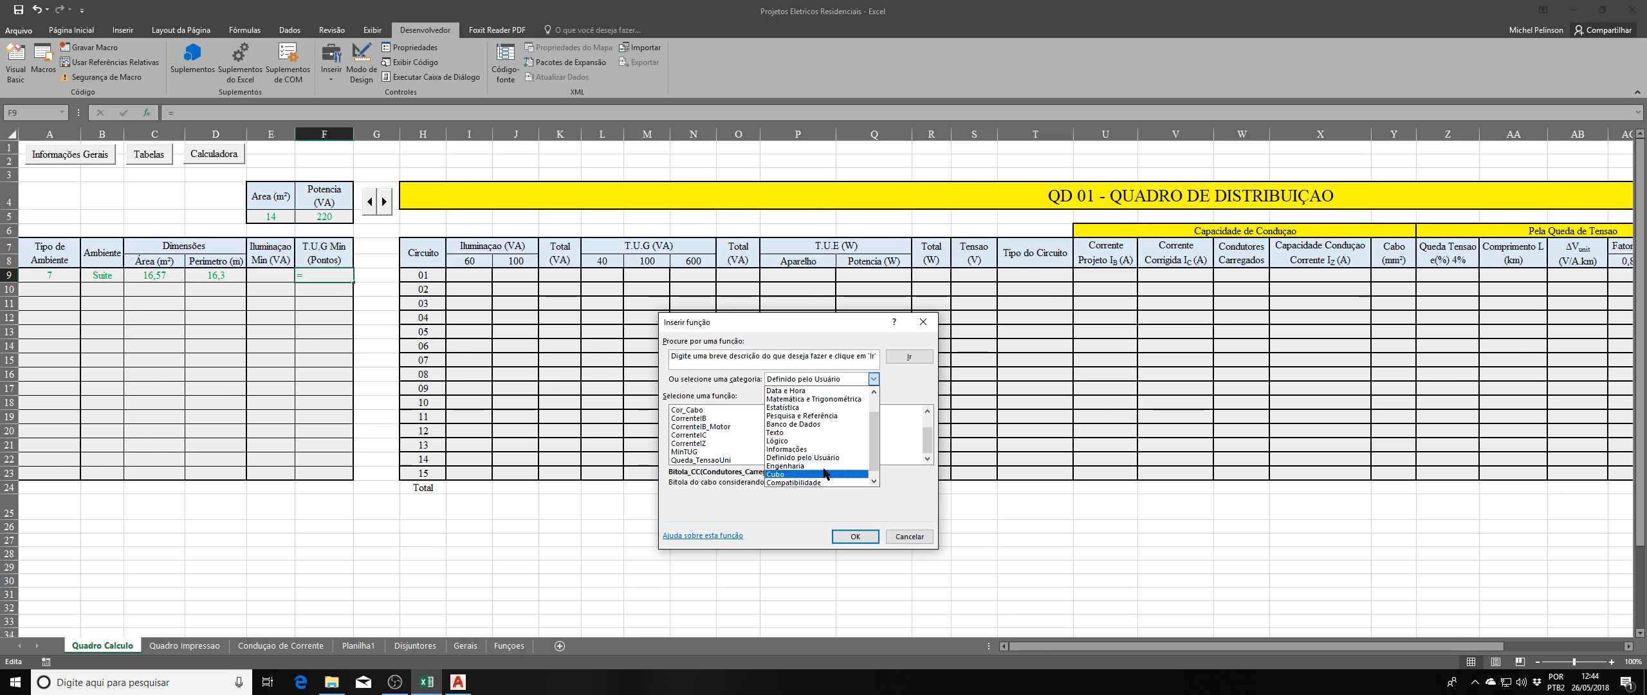
click(829, 457)
scroll(823, 437, down, 1)
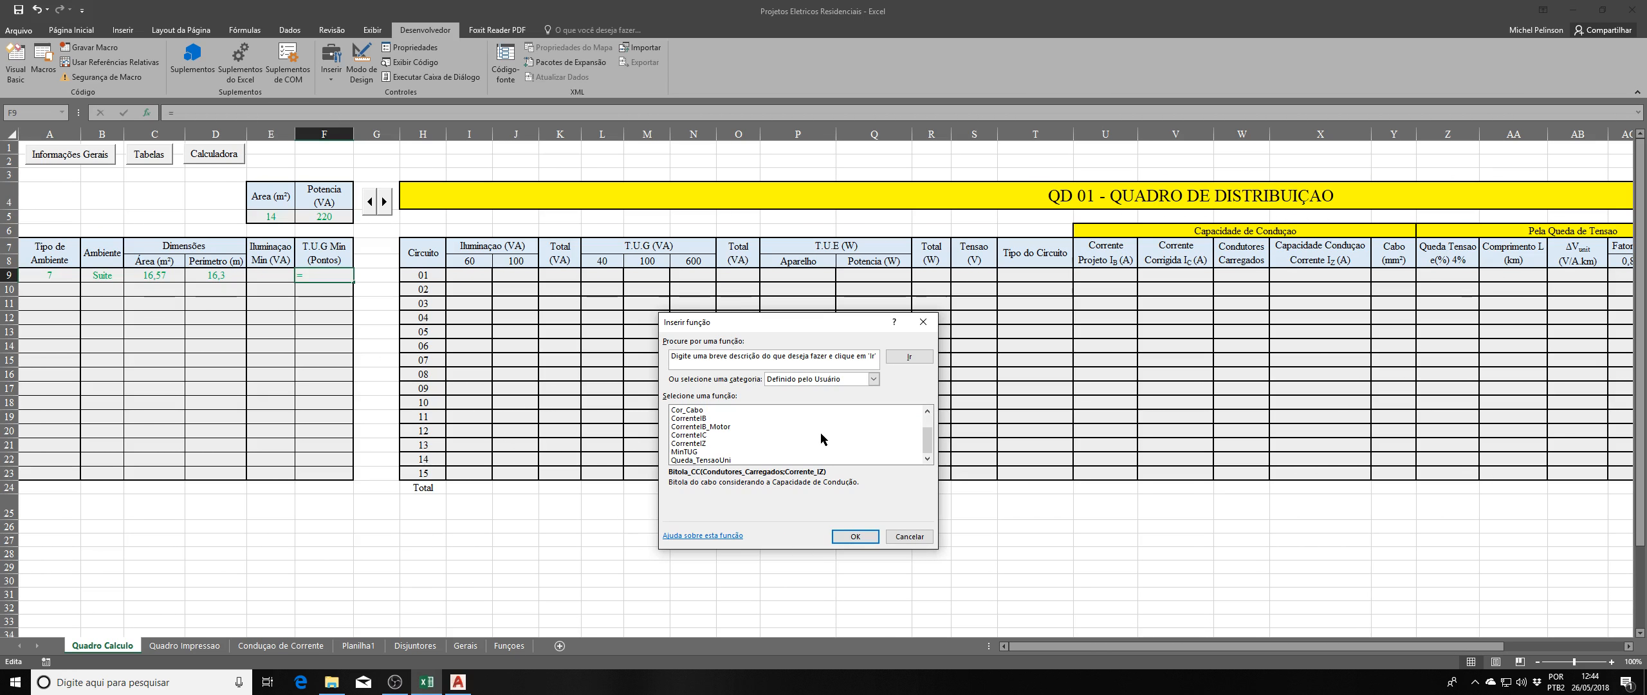
click(683, 452)
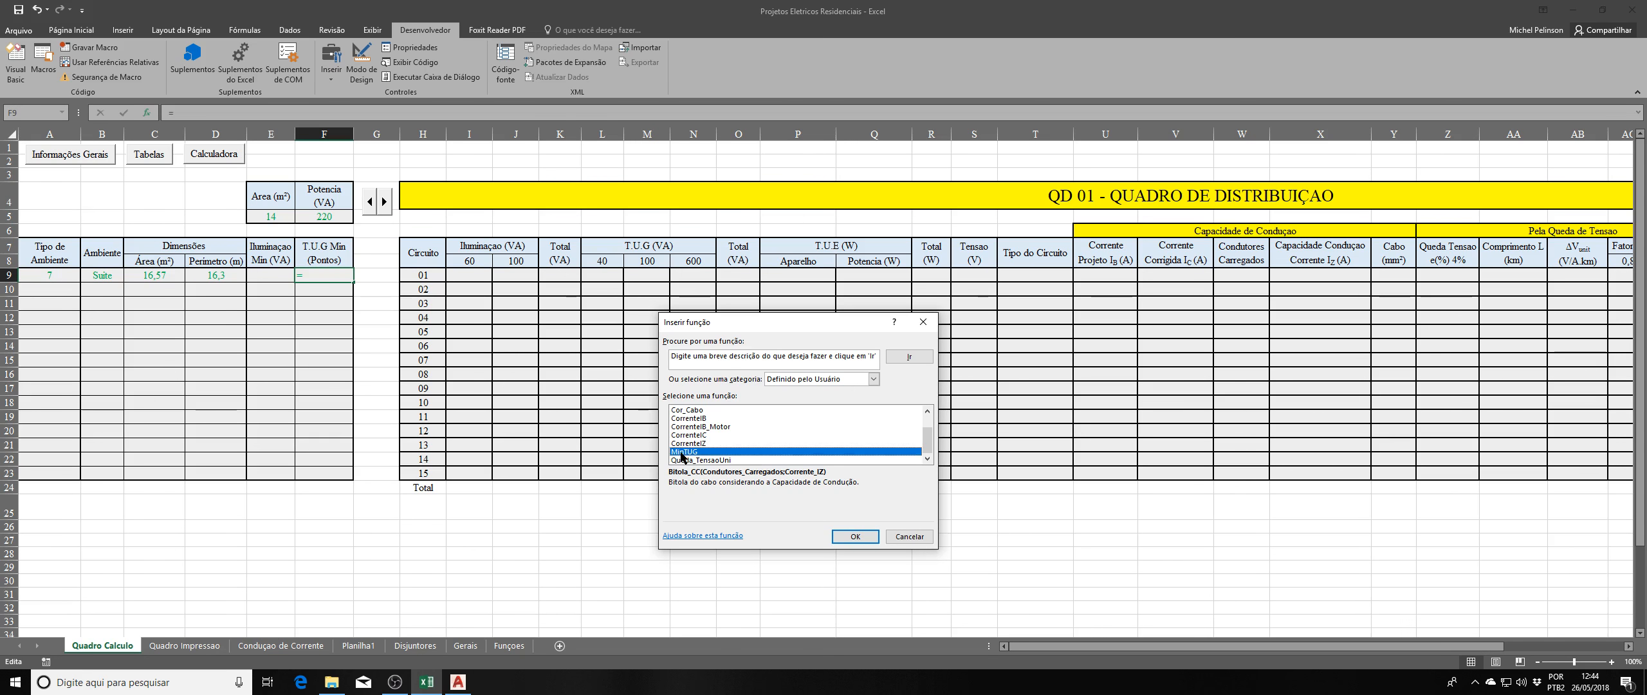
click(868, 536)
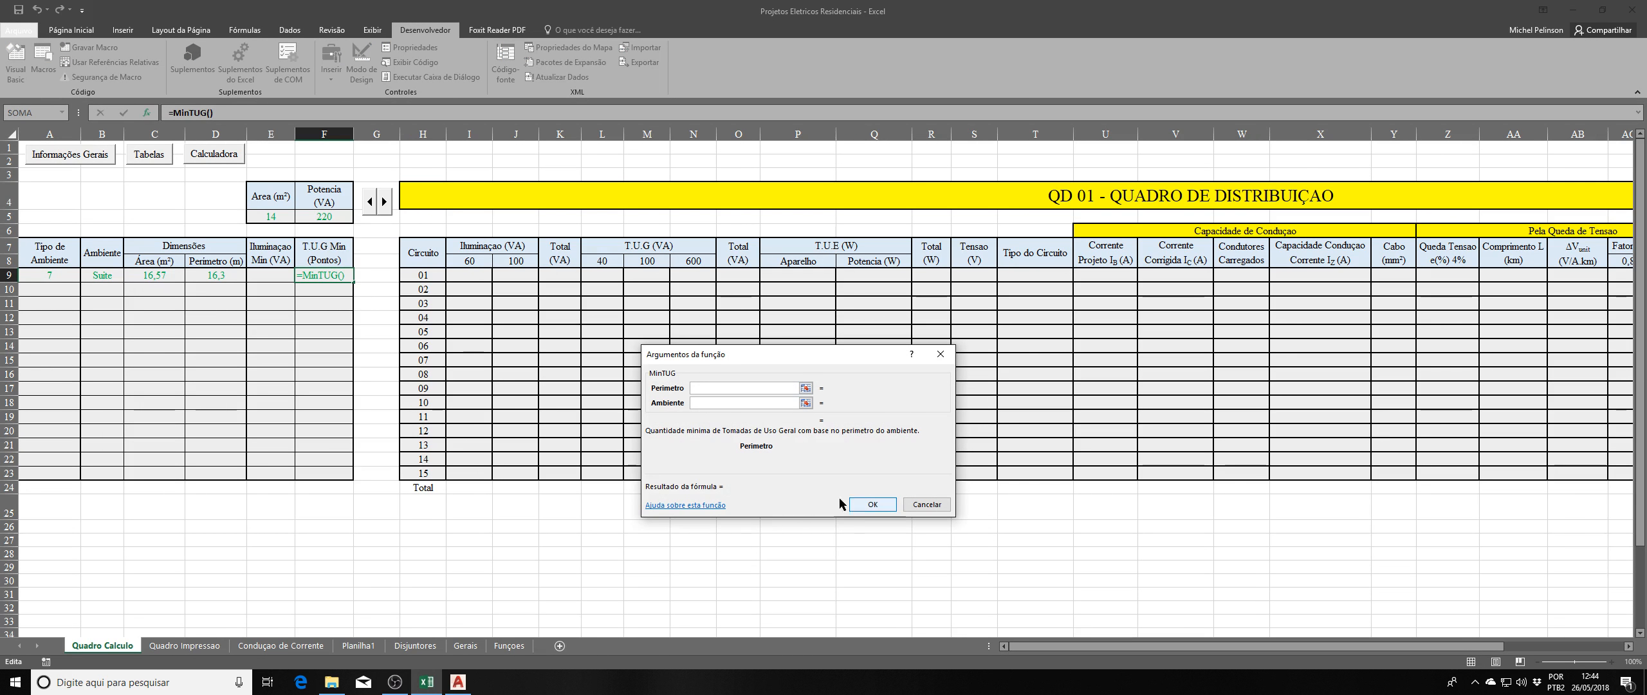
Set MinTUG's Perimetro argument to D9 and Ambiente to A9, and complete the suite's minimum outlet formula.
click(222, 277)
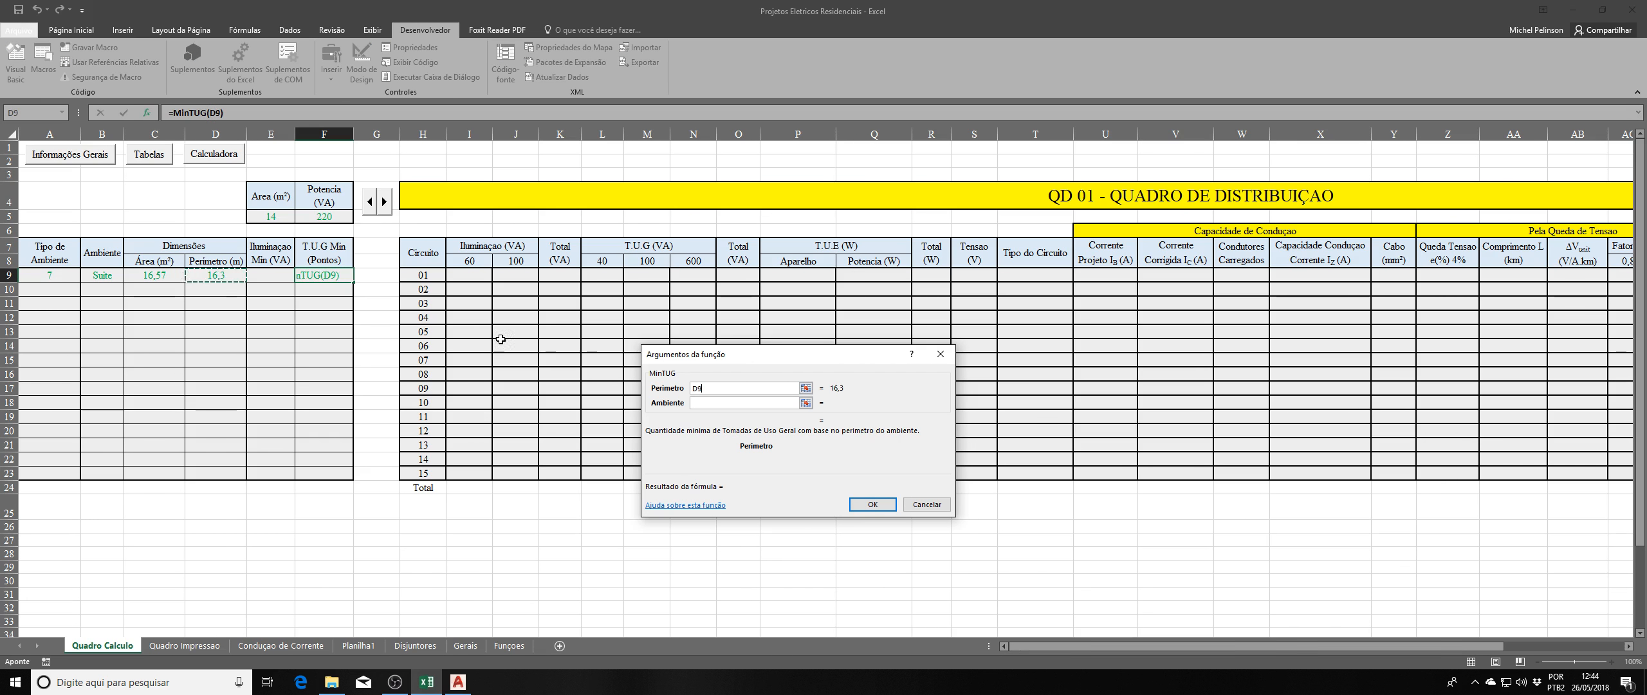
click(739, 402)
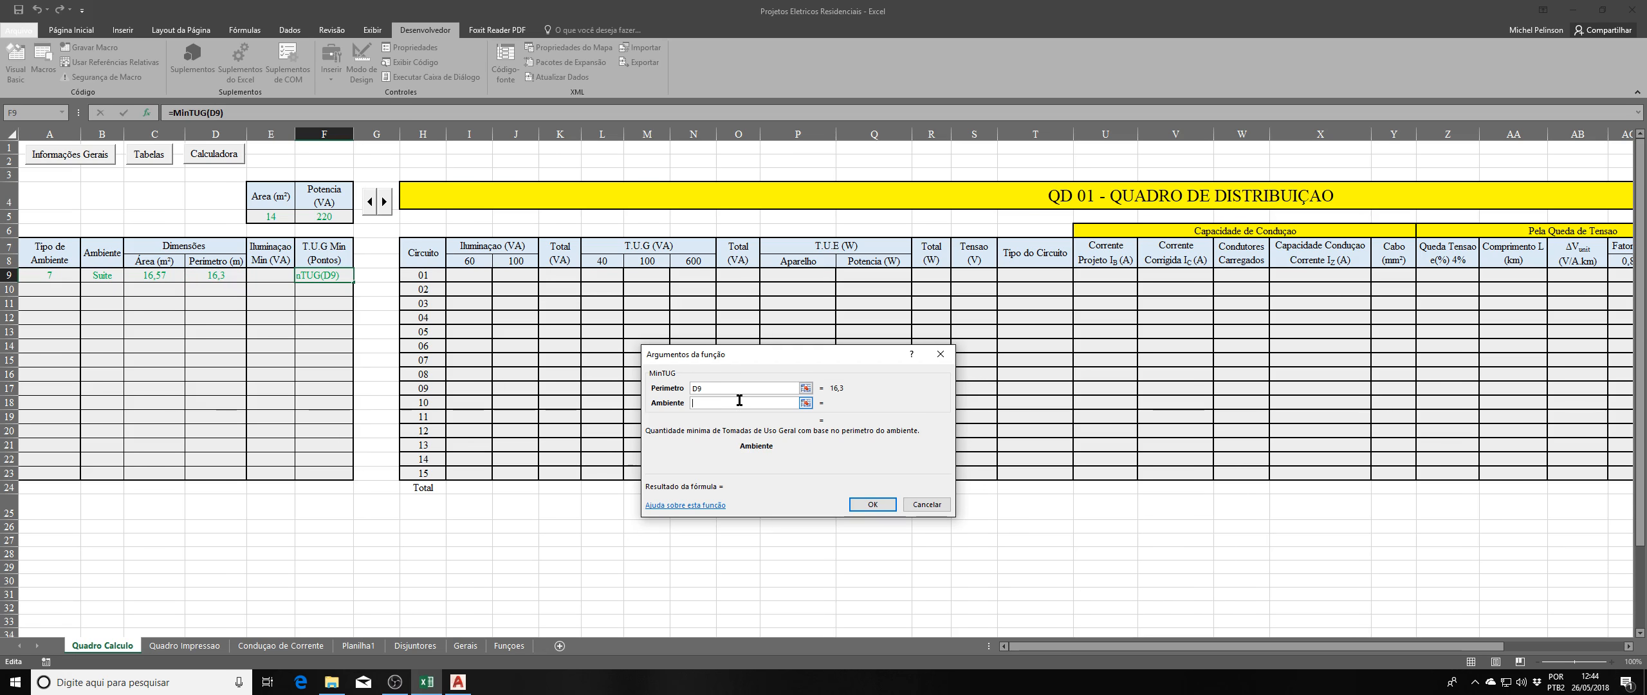
click(43, 275)
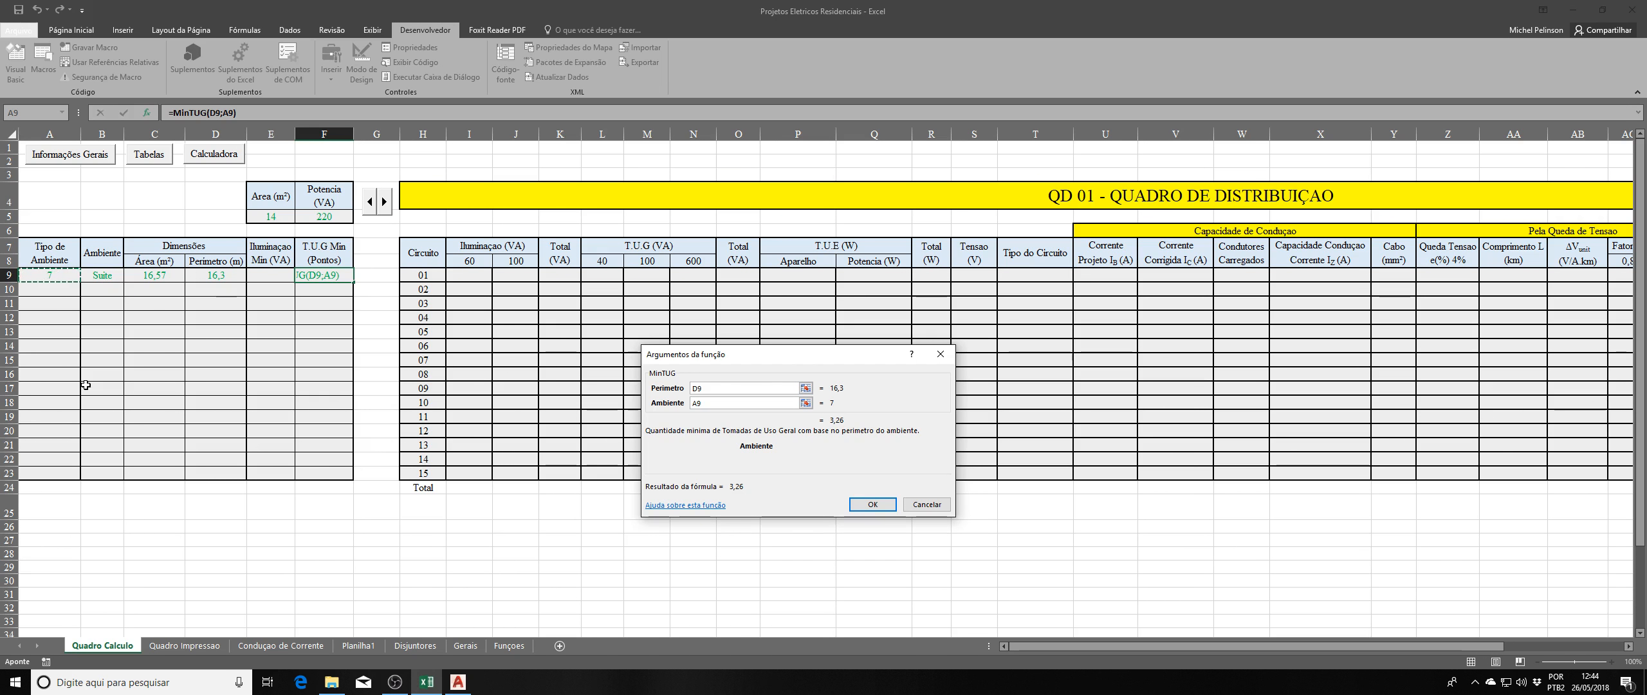
key(Return)
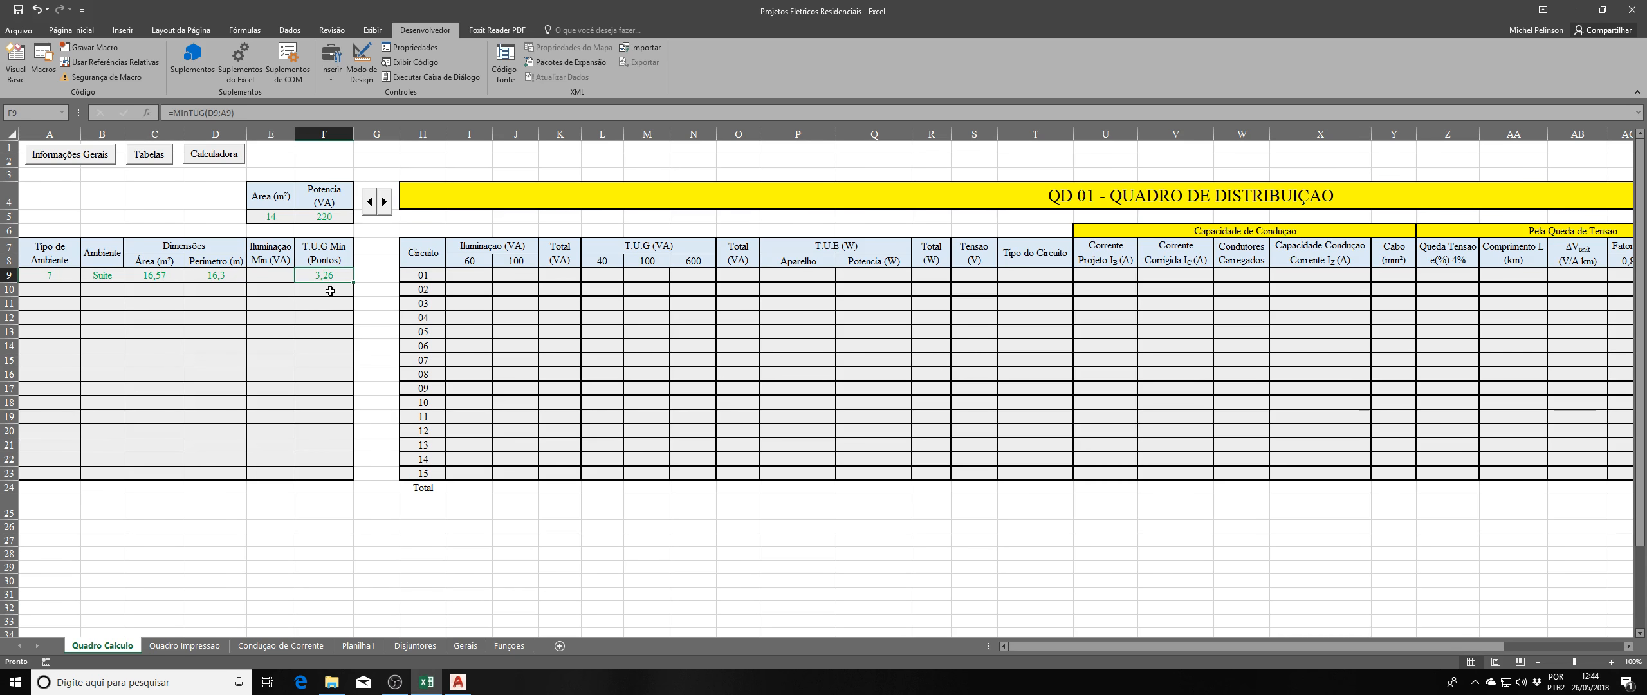
key(Return)
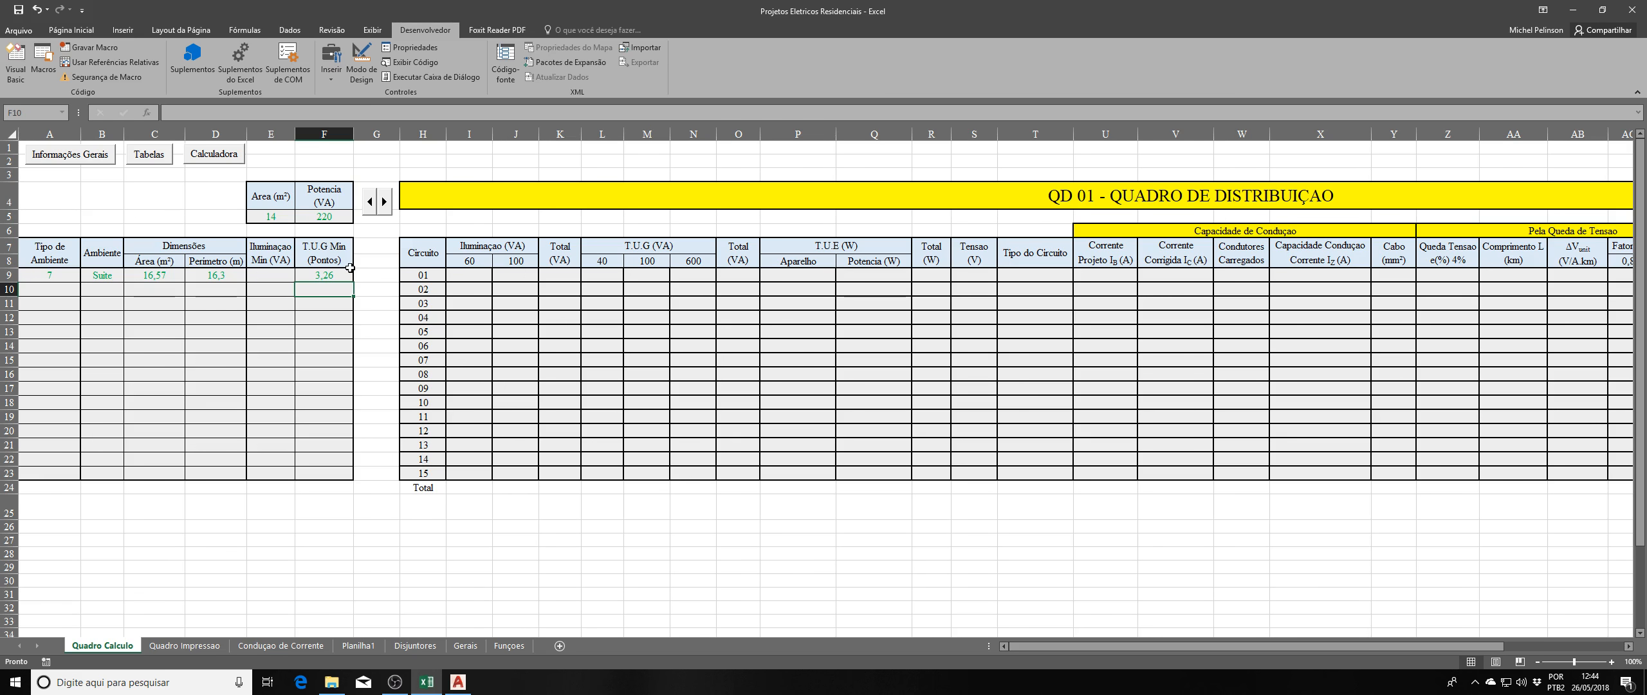
click(328, 275)
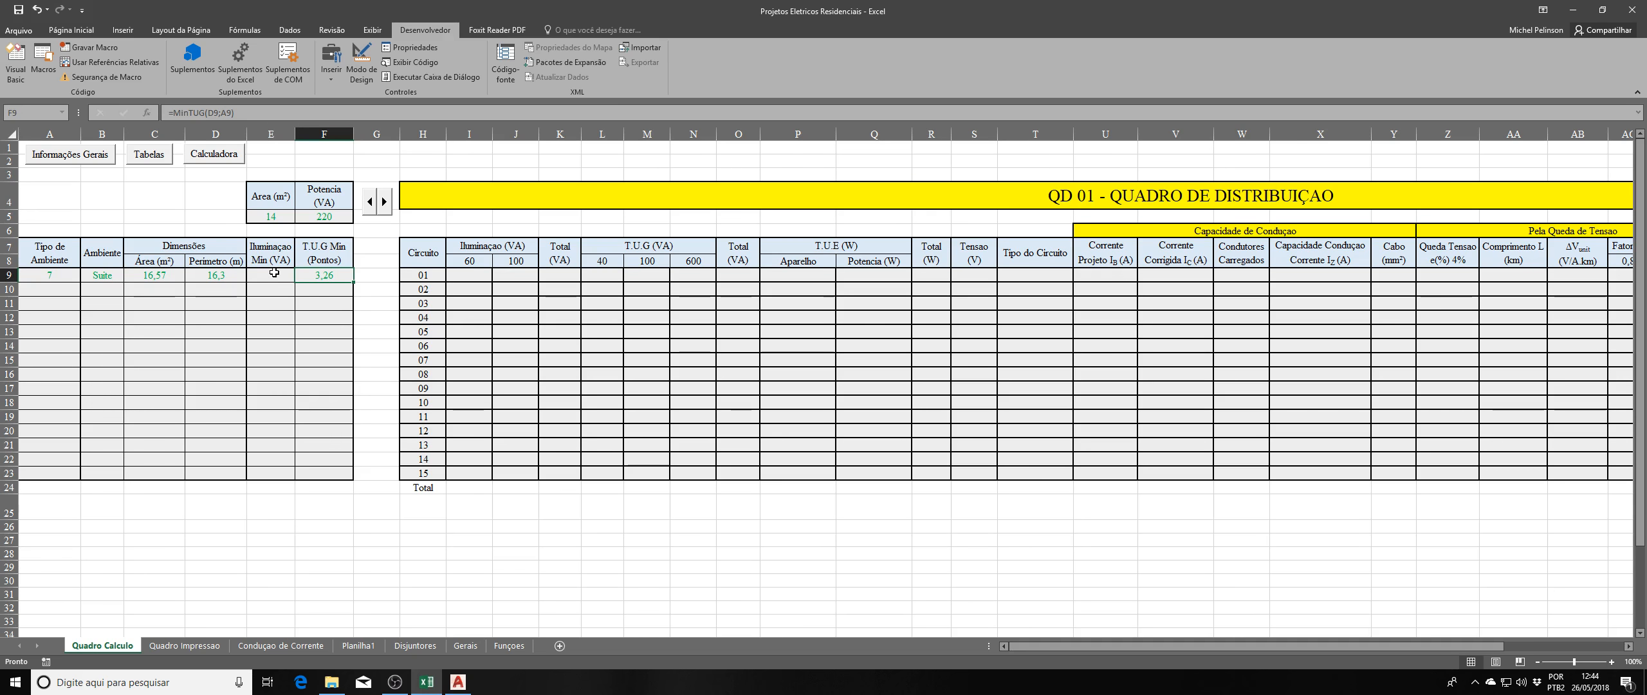
Step the area and power reference up and down to compare the minimum lighting power for different room areas with the suite's area.
click(270, 279)
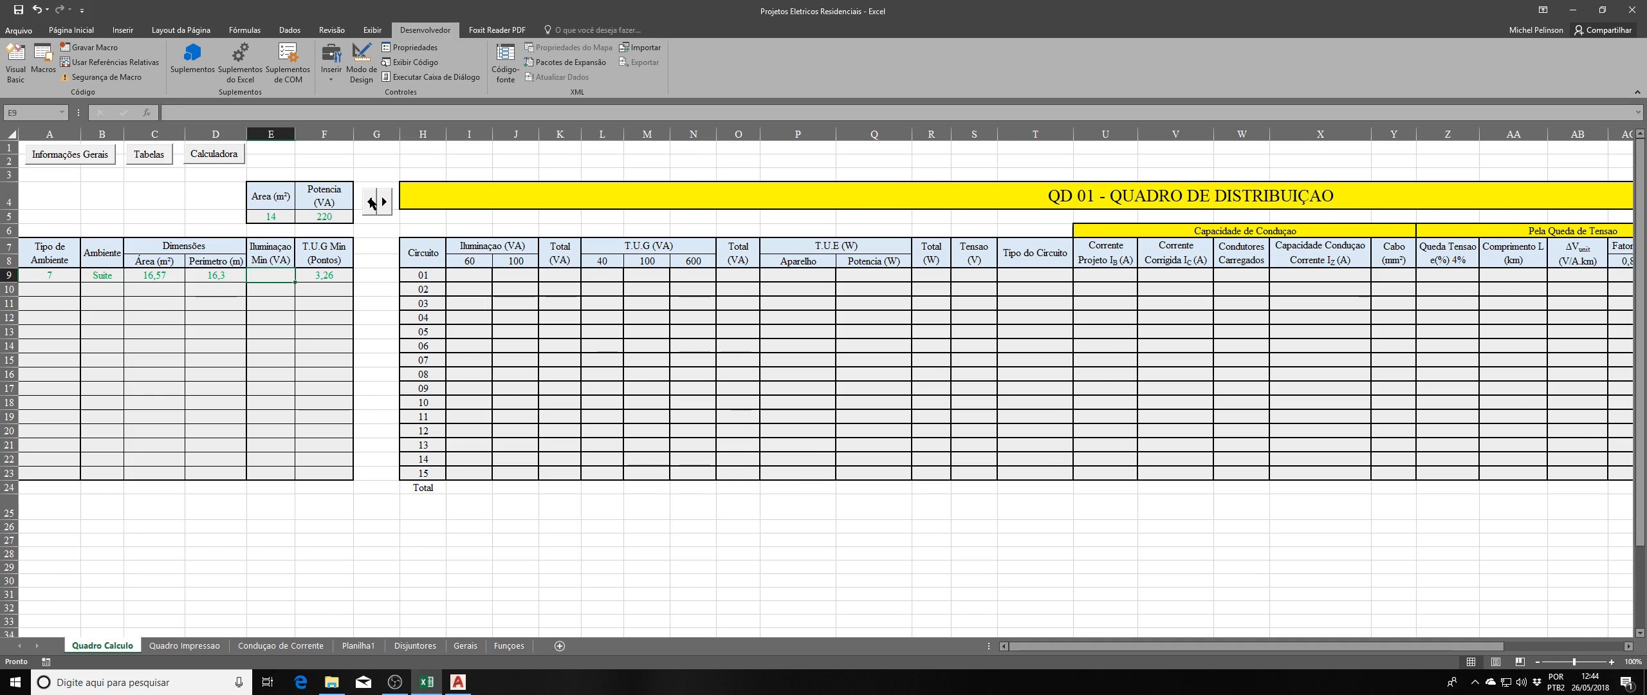
click(371, 202)
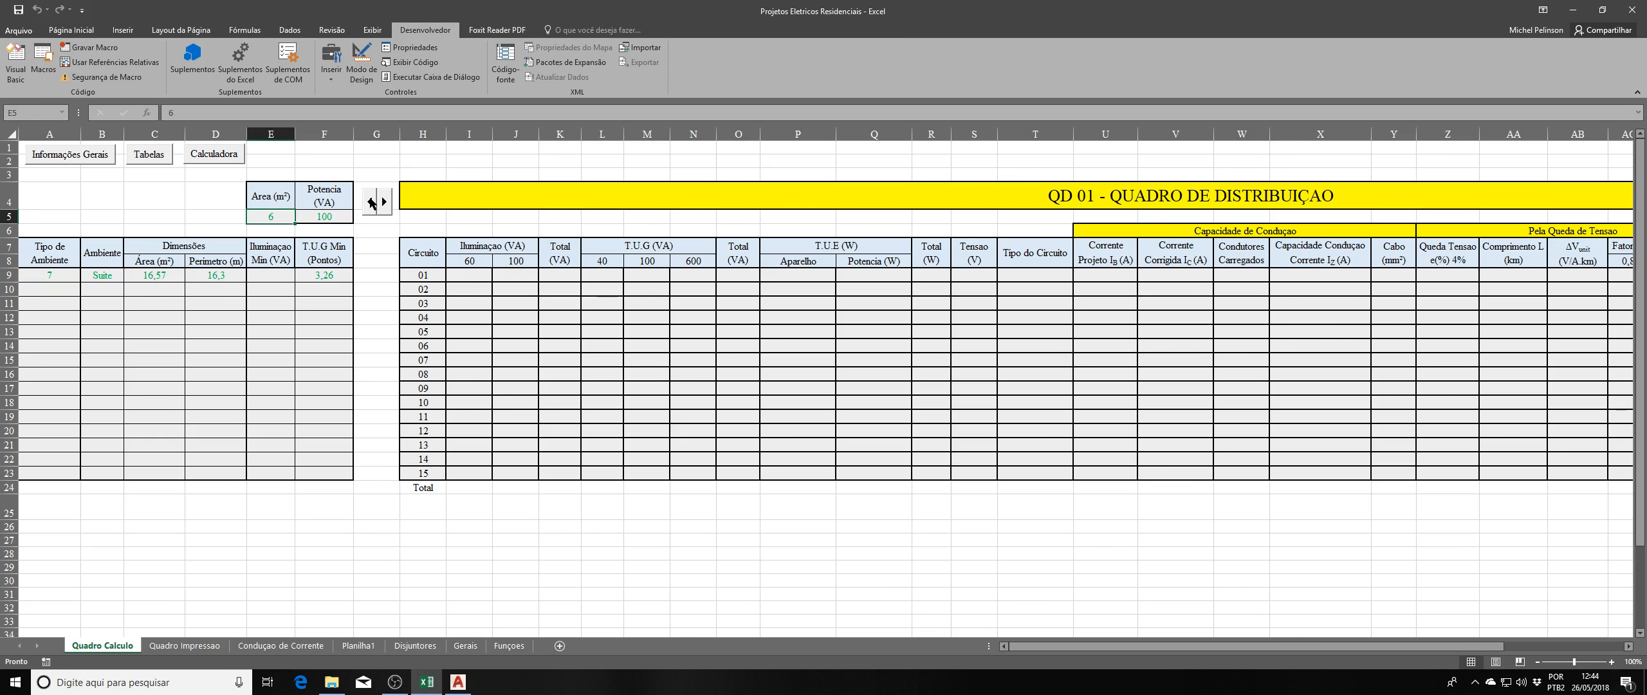
click(372, 202)
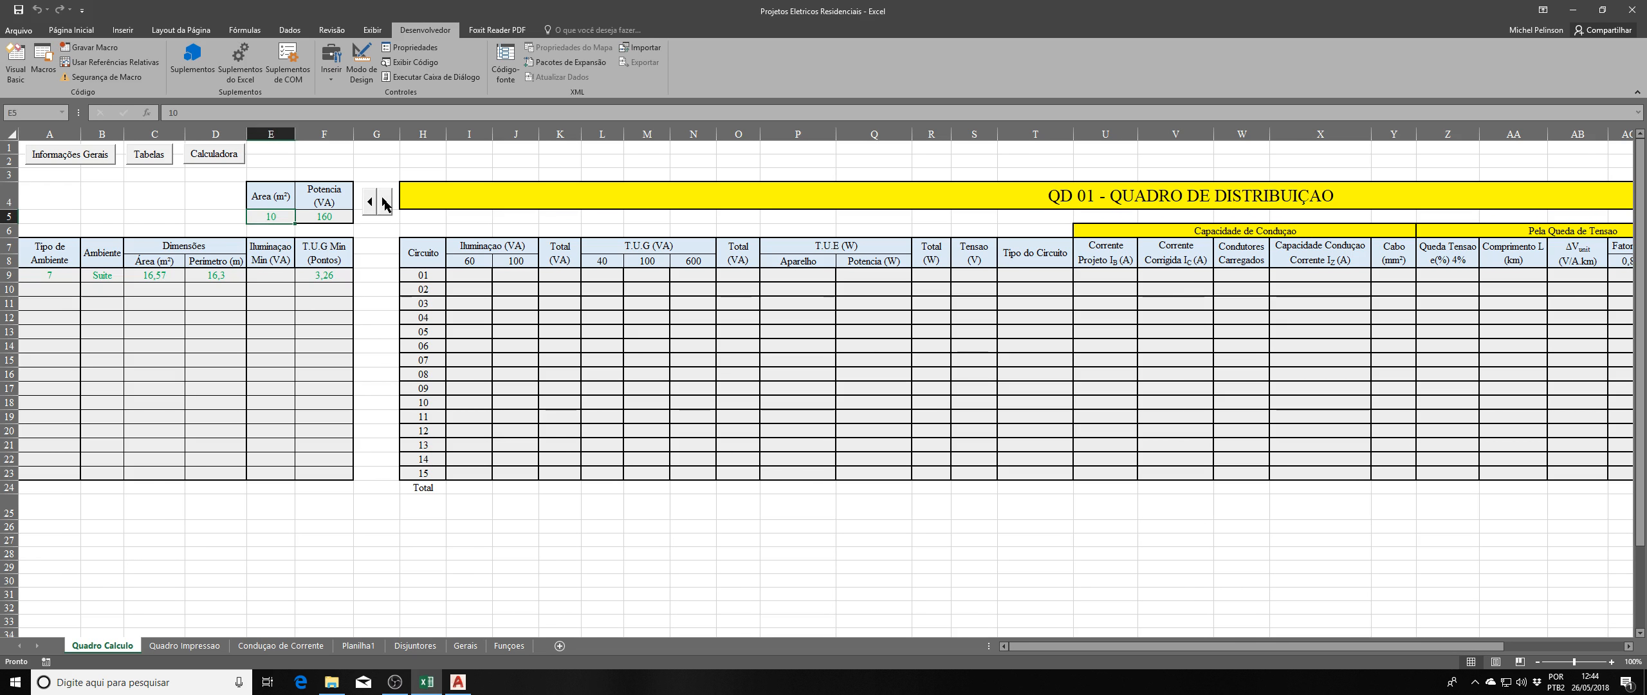
click(371, 203)
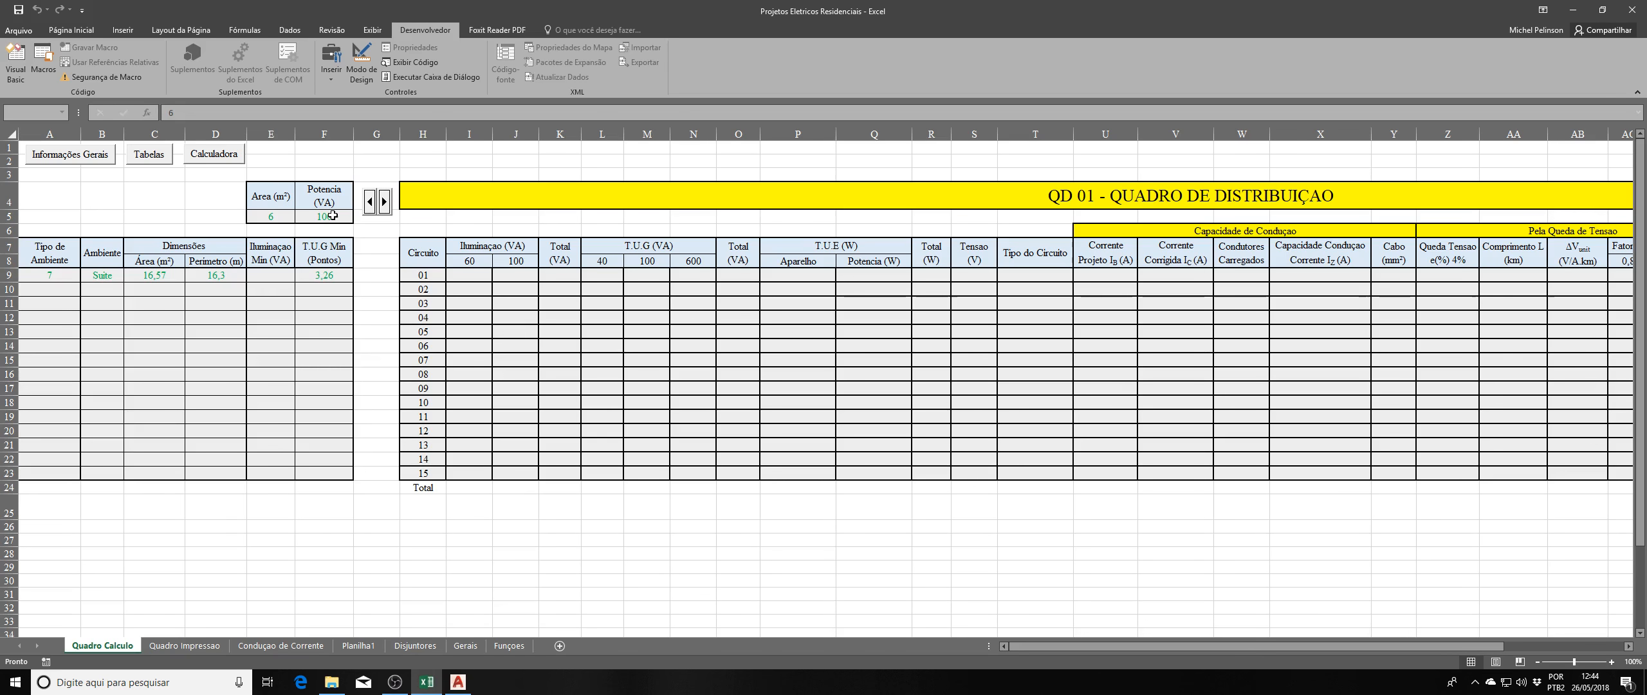
click(277, 222)
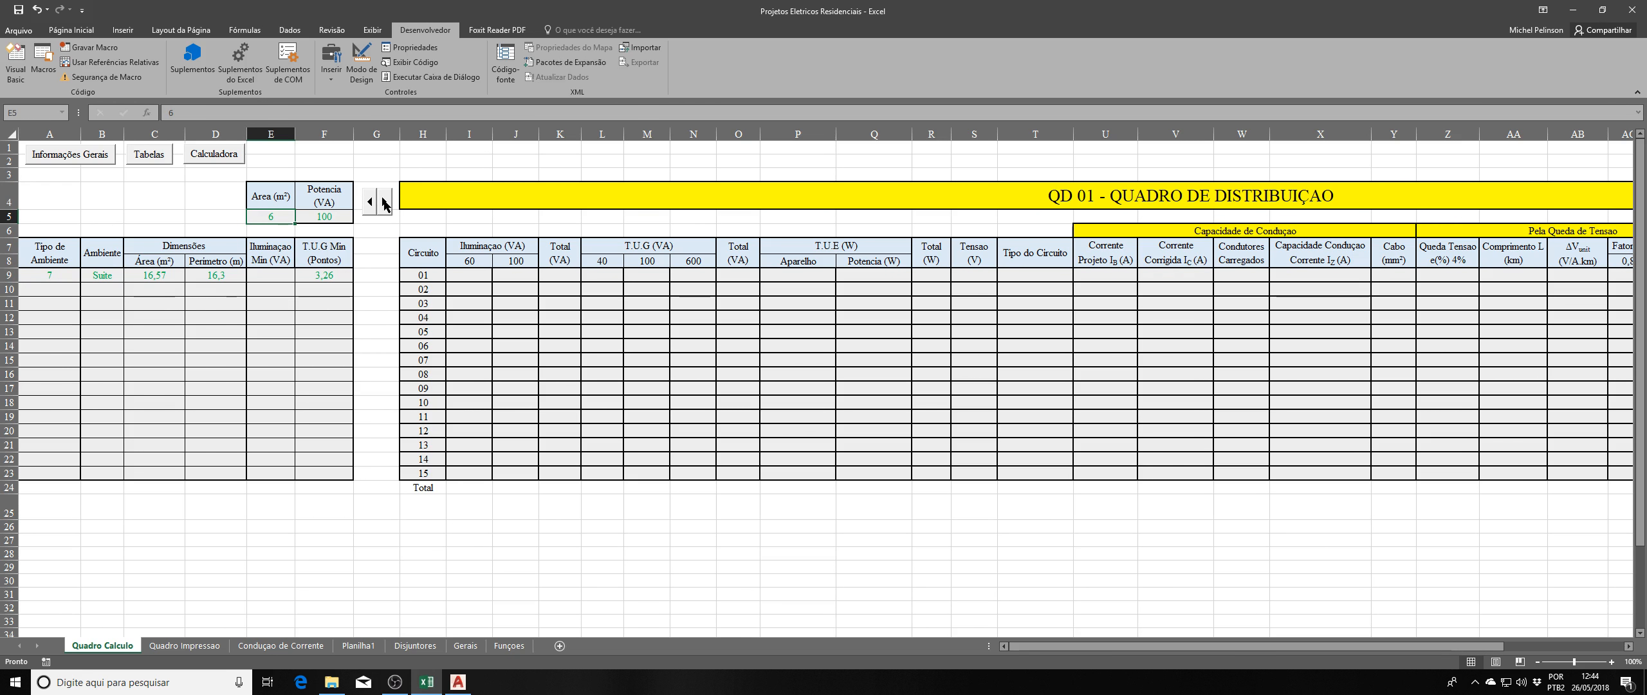
click(384, 204)
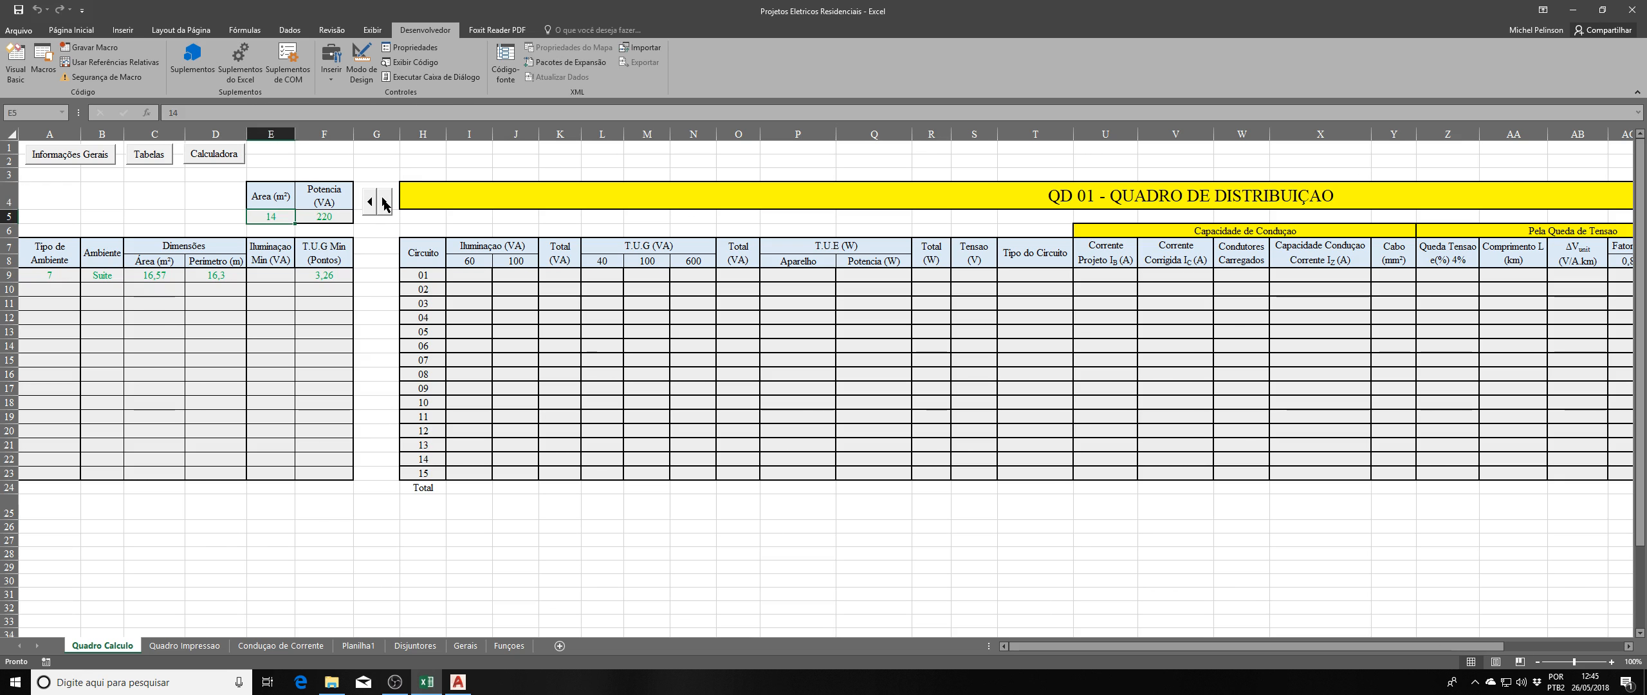
click(385, 204)
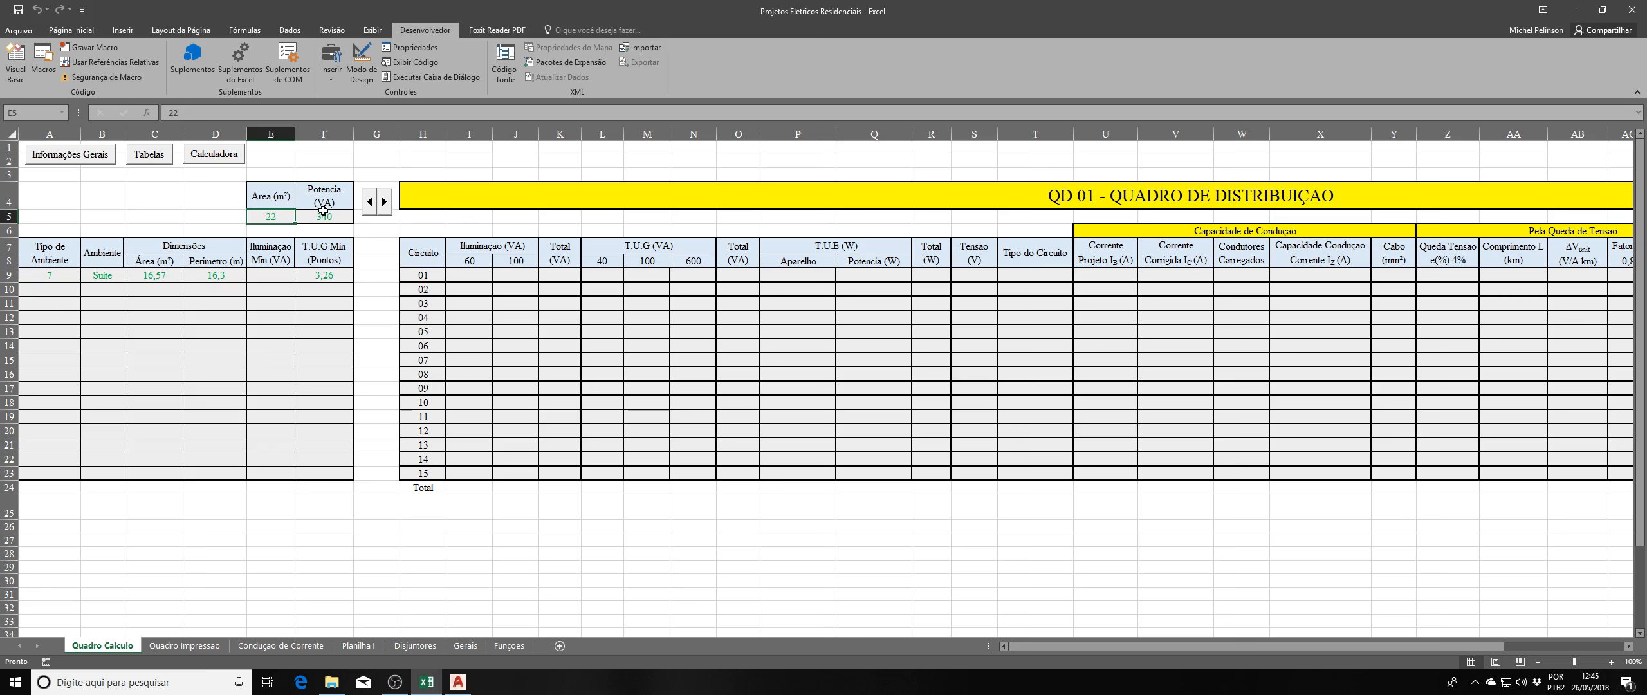
click(369, 203)
click(369, 203)
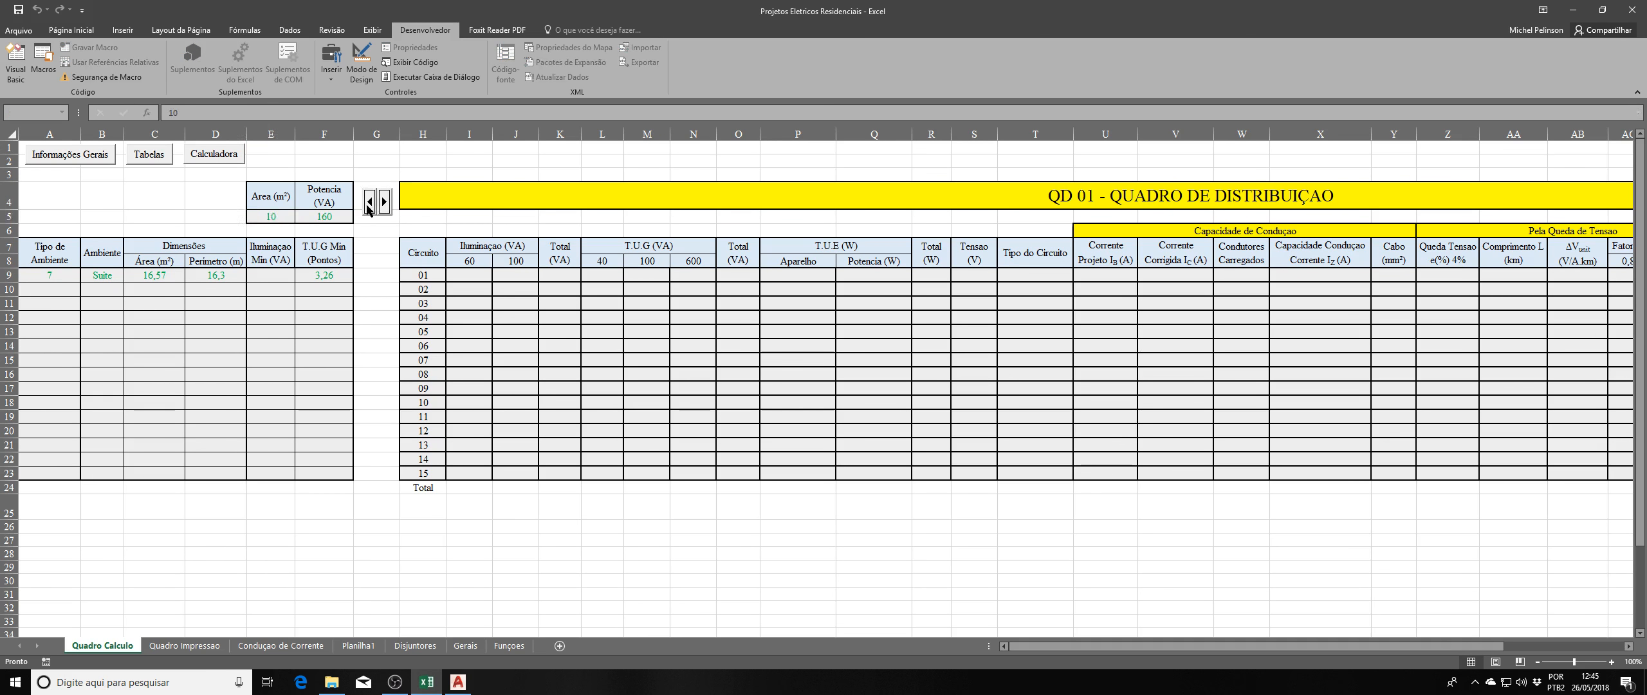
click(158, 277)
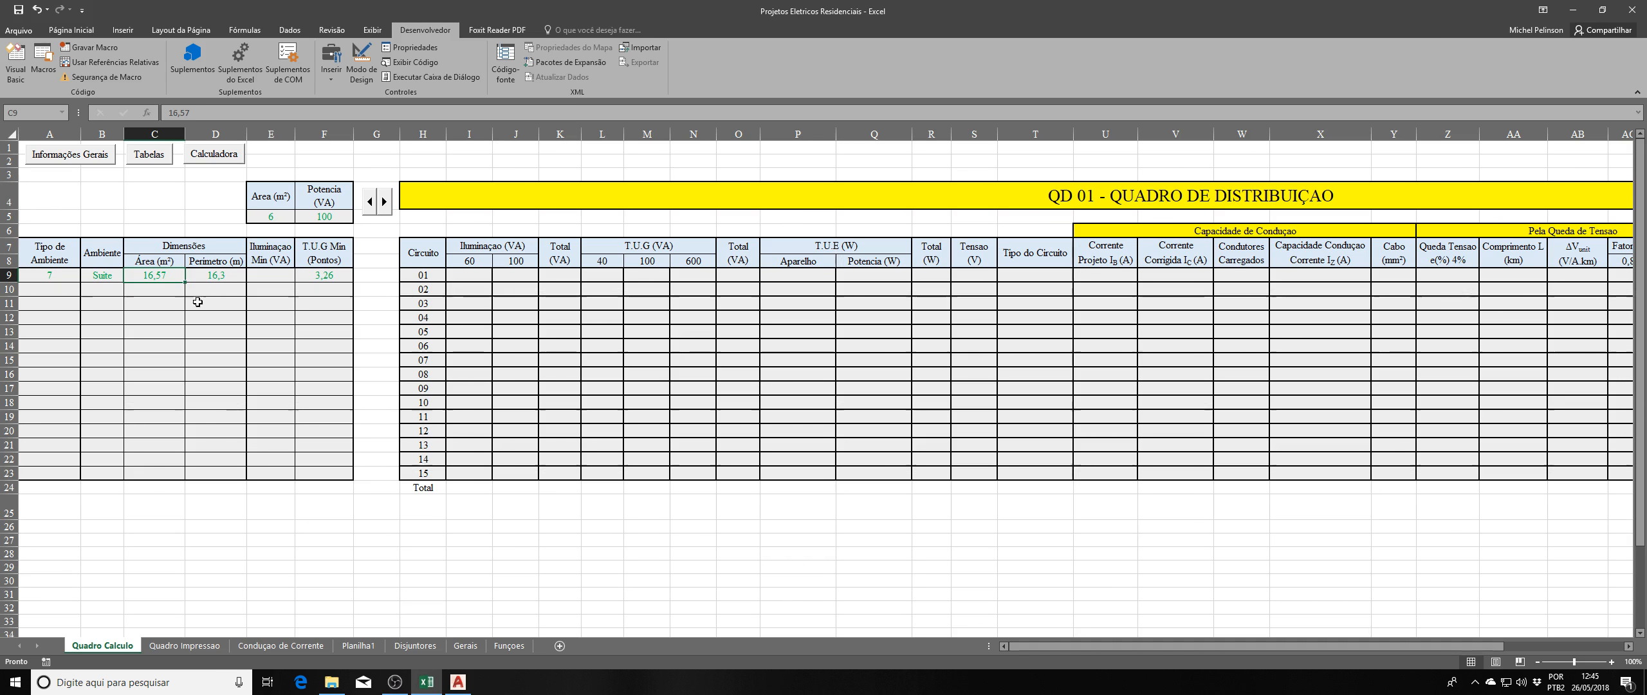
Set the lighting reference to 14 m² and enter 220 as the suite's minimum lighting power in the Iluminaçao Min column.
click(384, 202)
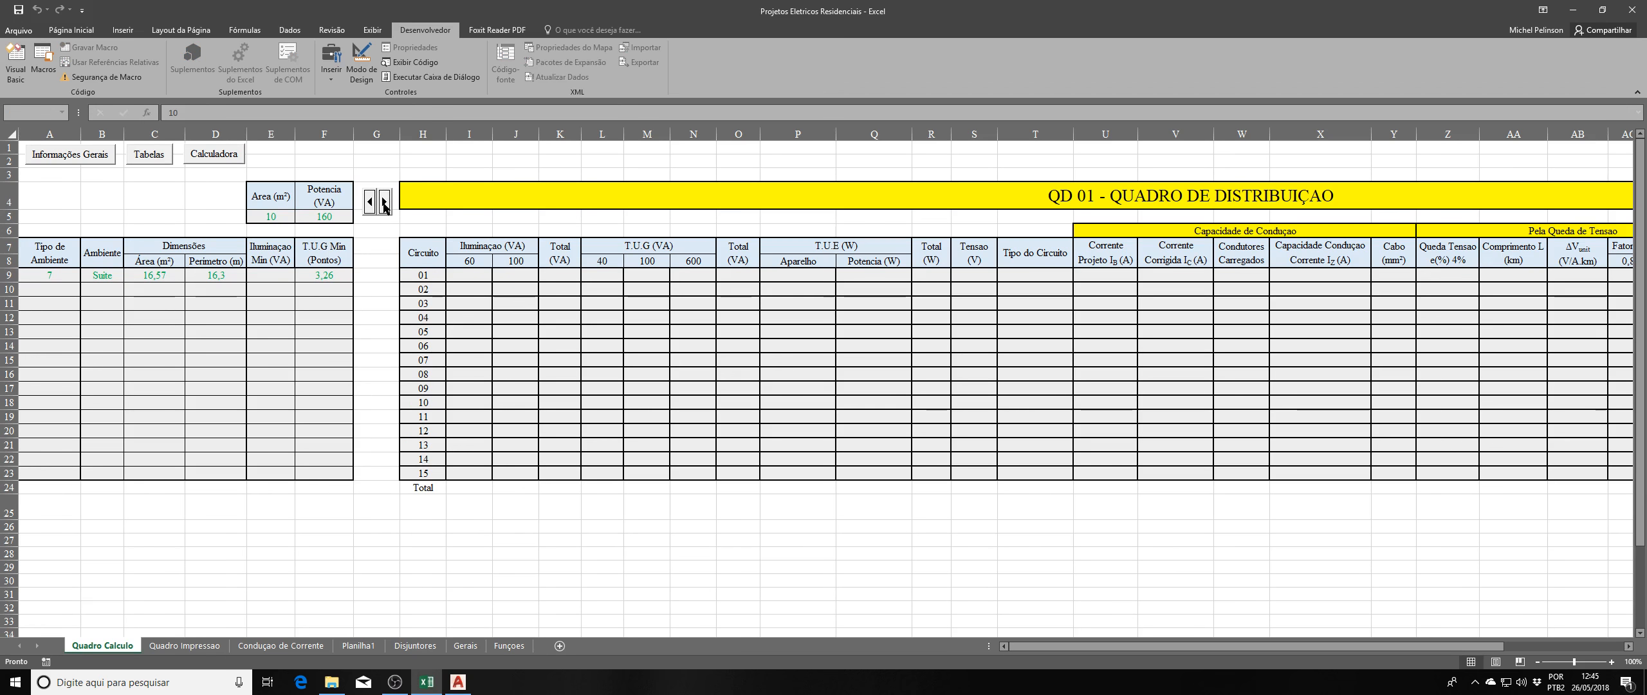
click(384, 202)
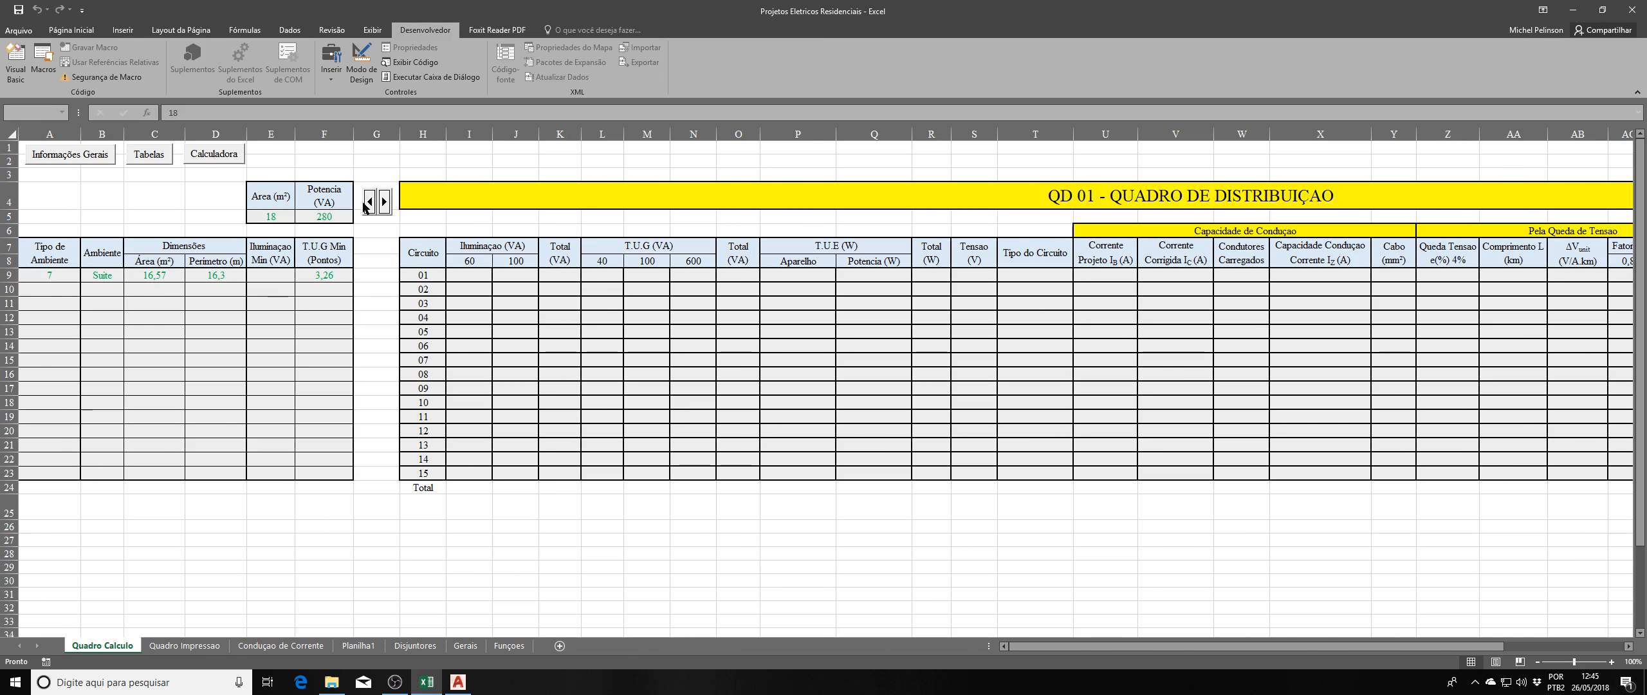
click(368, 204)
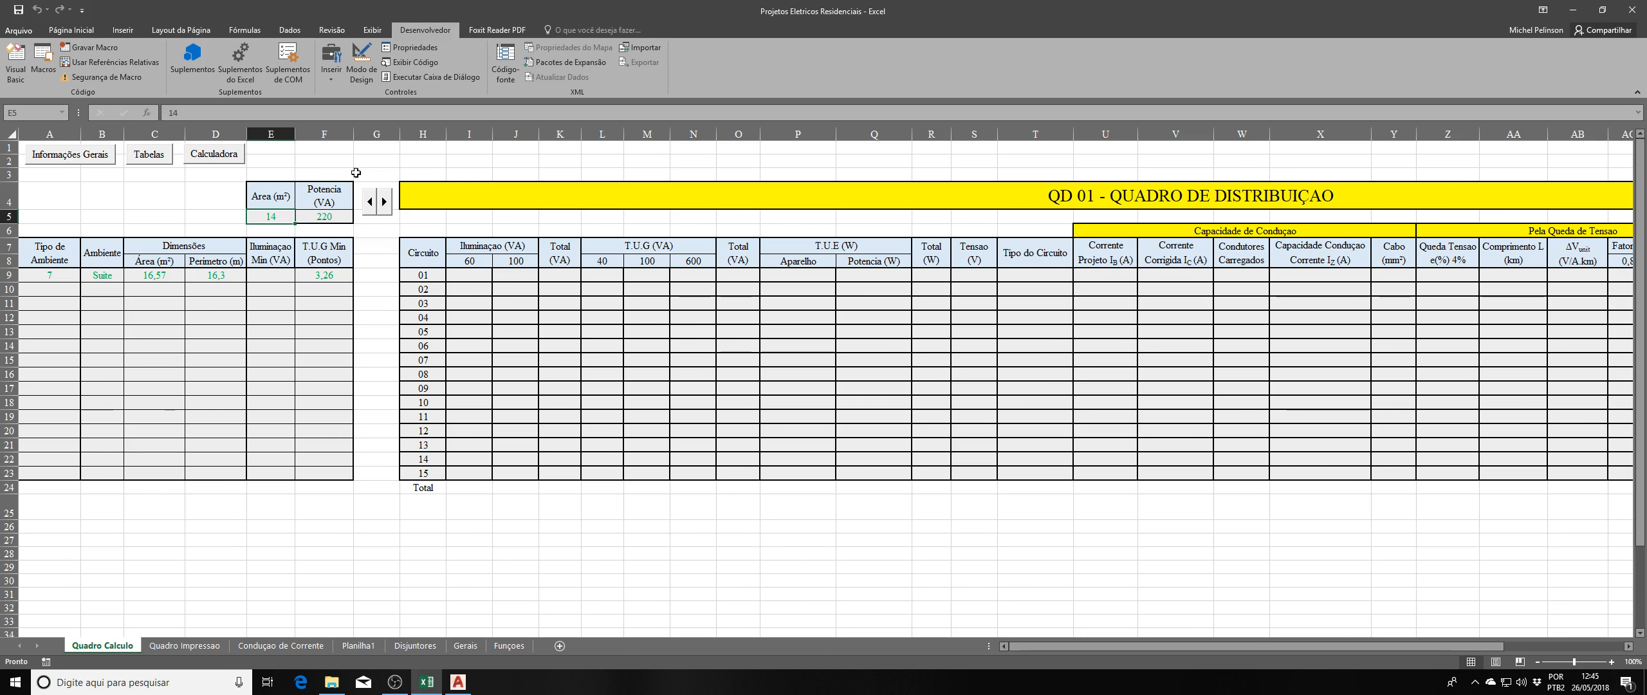
click(275, 274)
text(220)
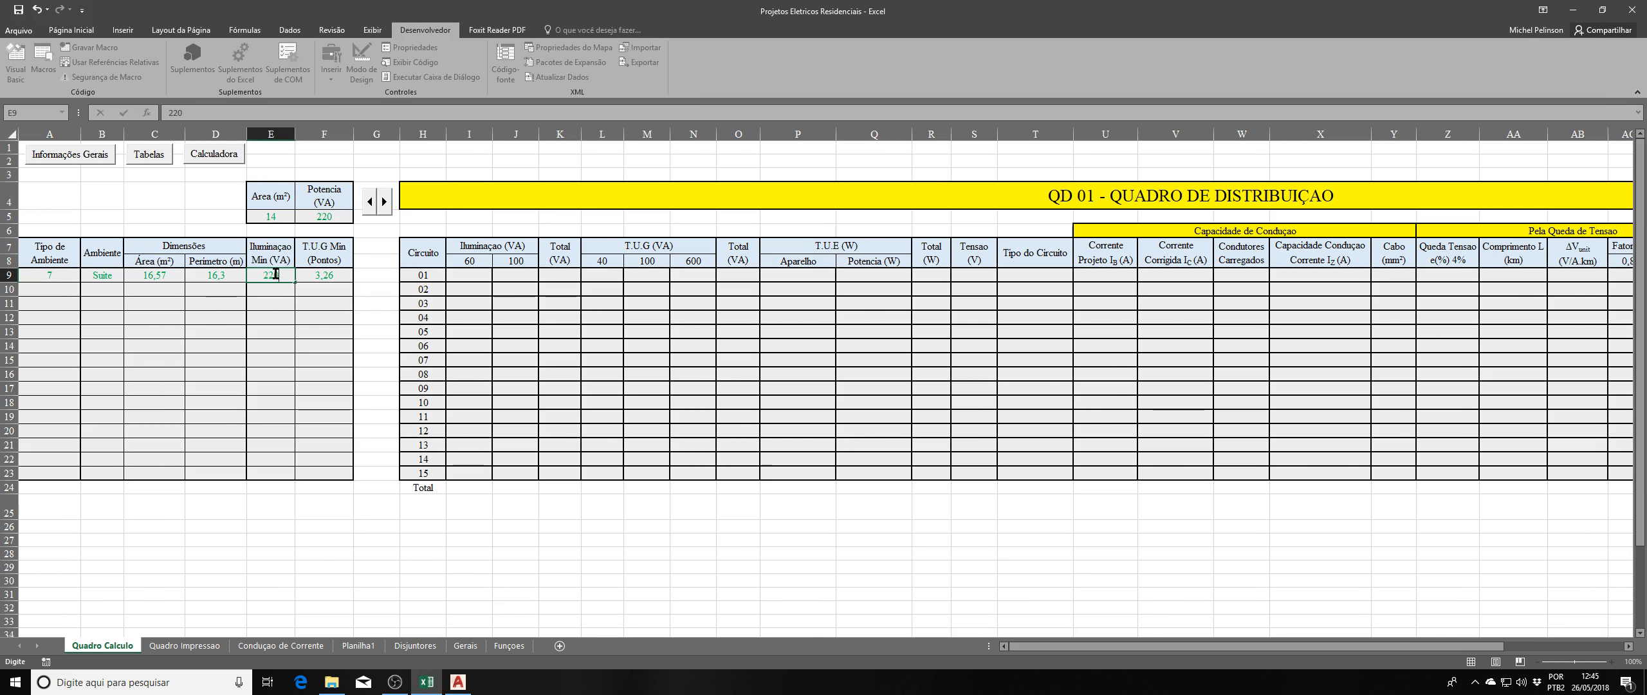
key(Return)
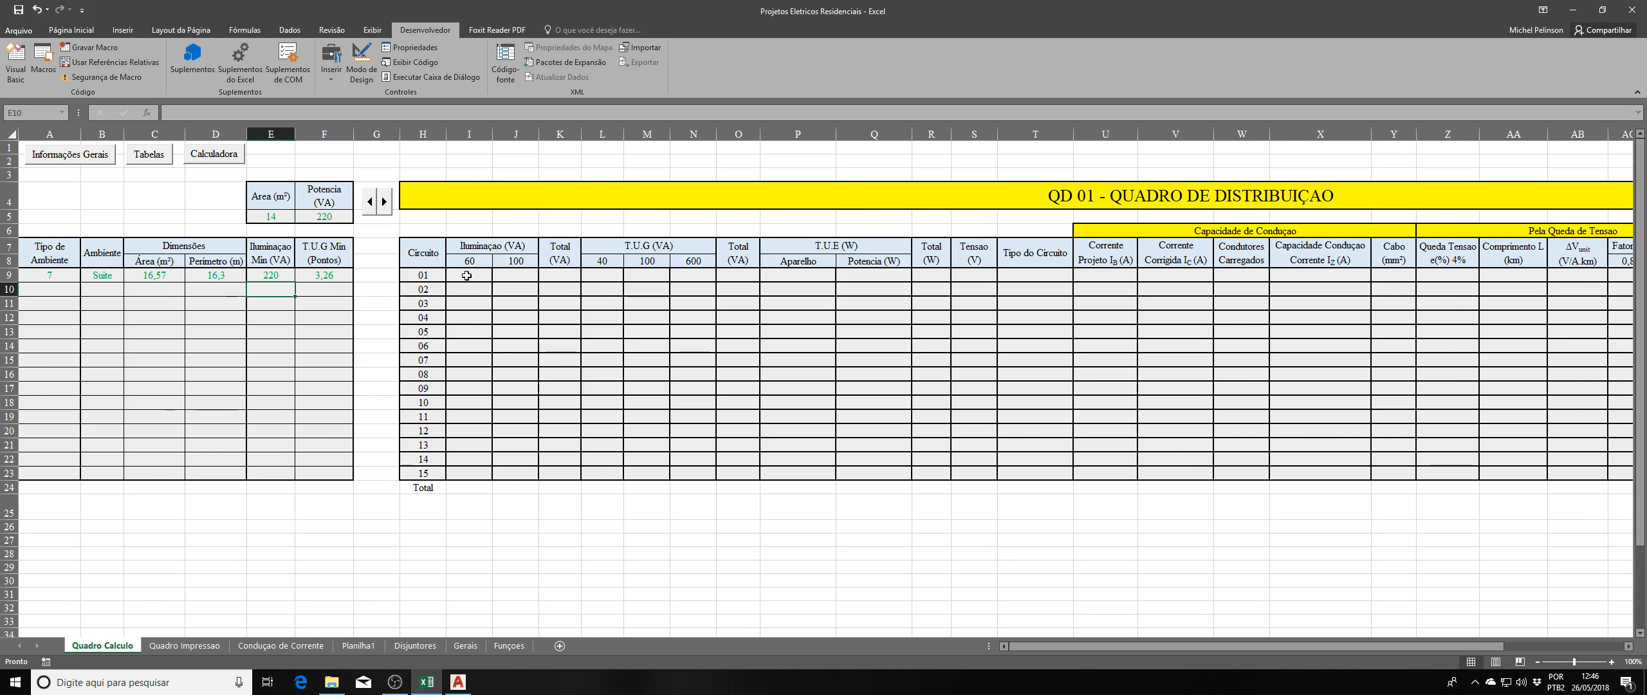
Enter Iluminaçao Suite as the purpose of circuit 01 in the Finalidade column of the distribution board table.
drag(467, 276, 1087, 277)
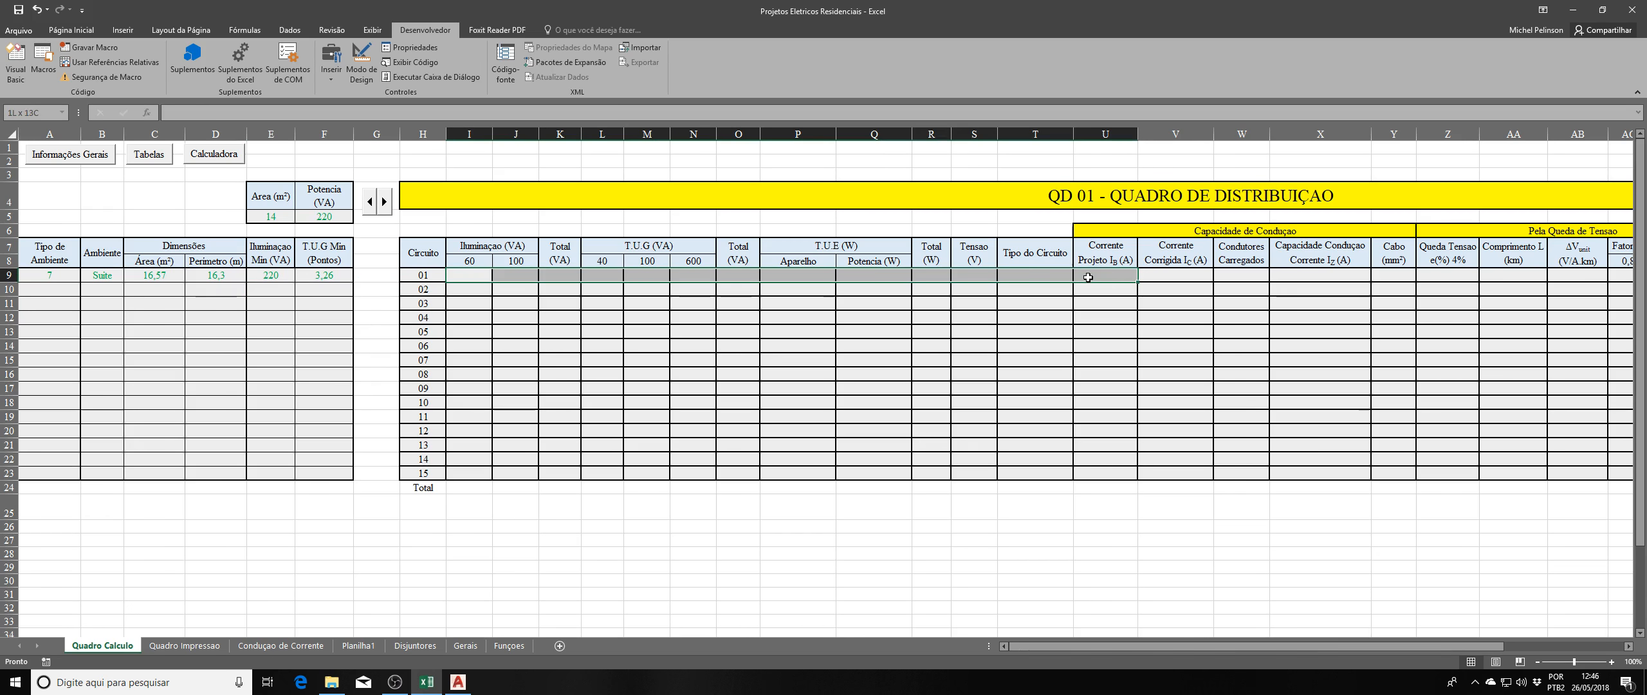
click(1087, 277)
click(1044, 275)
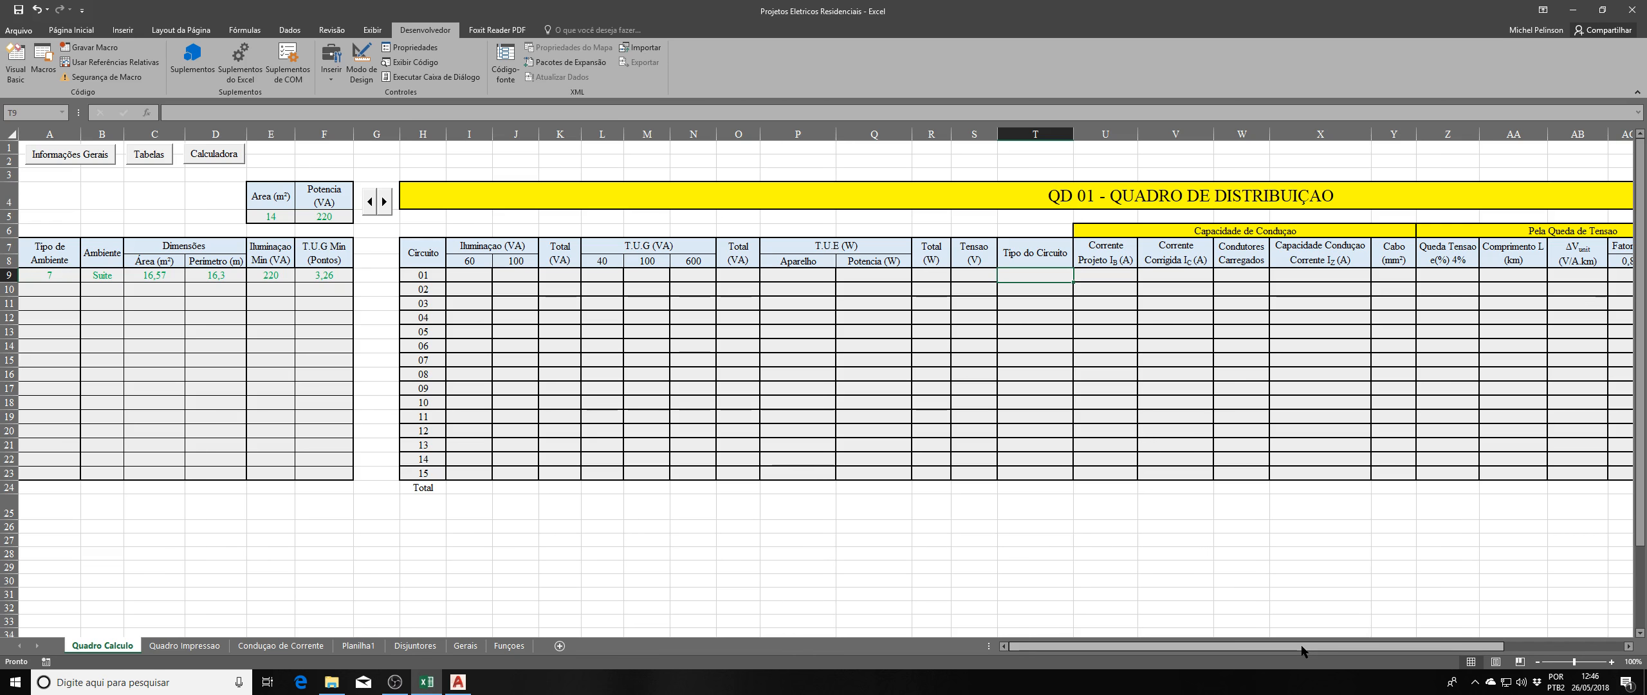
drag(1301, 650, 1465, 653)
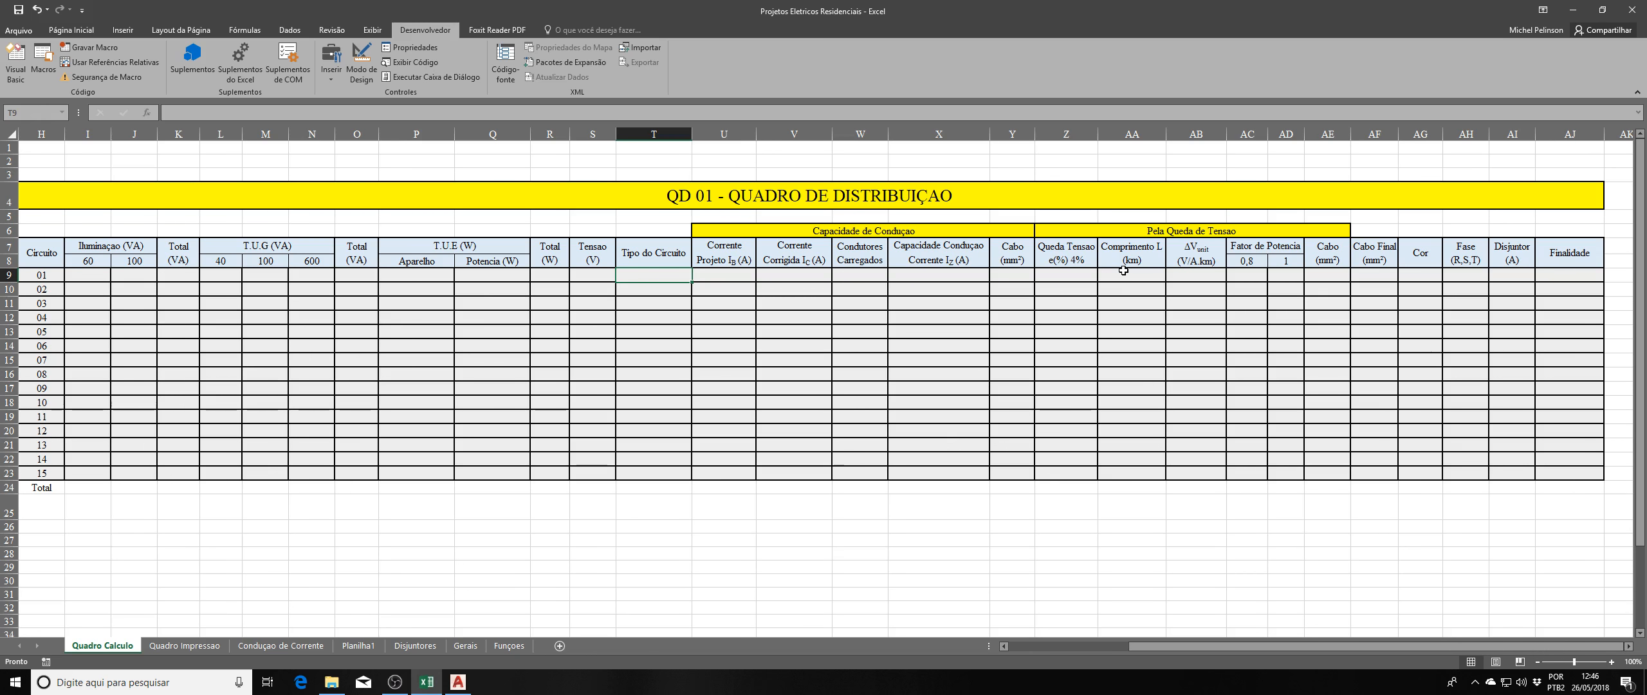
click(1566, 276)
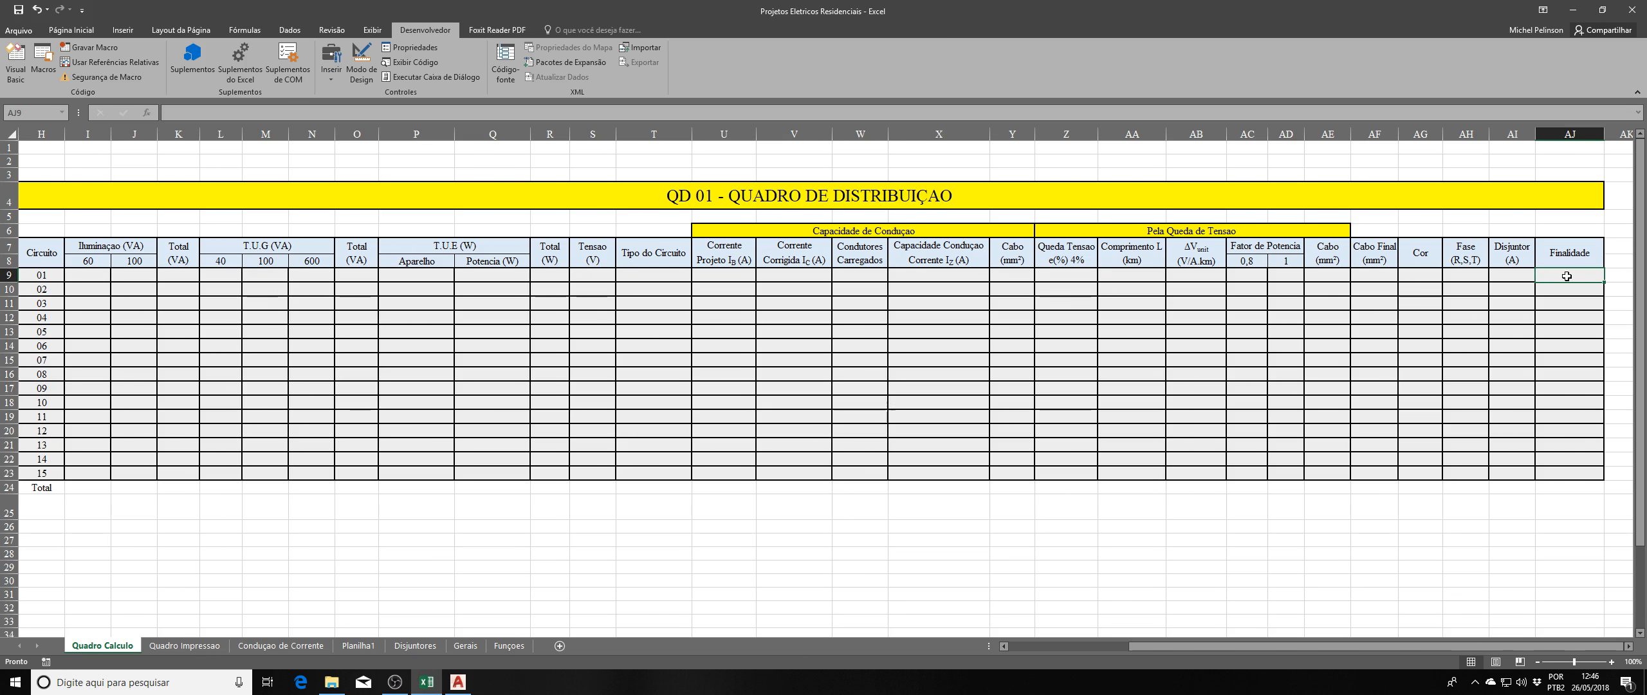
text(Ilu)
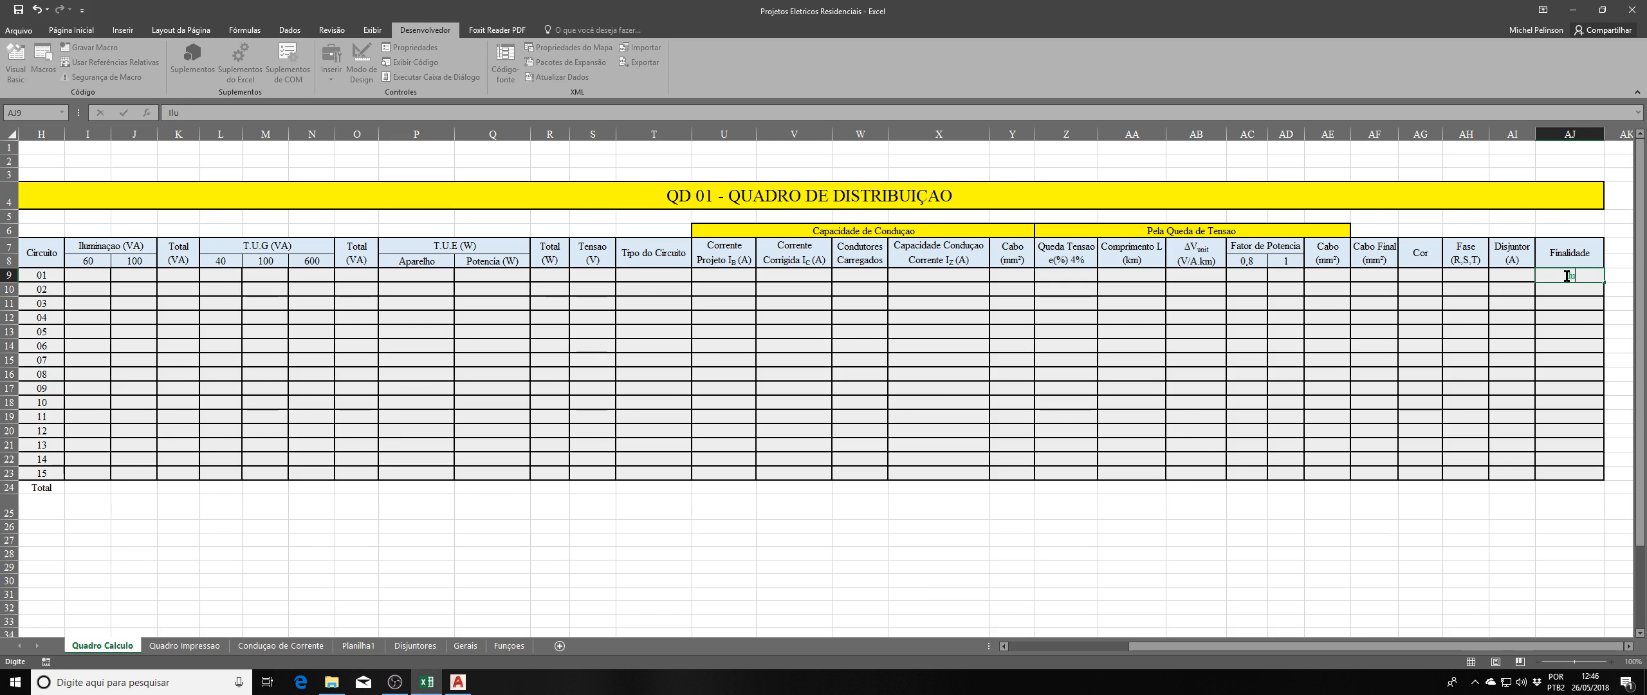
text(minaçao)
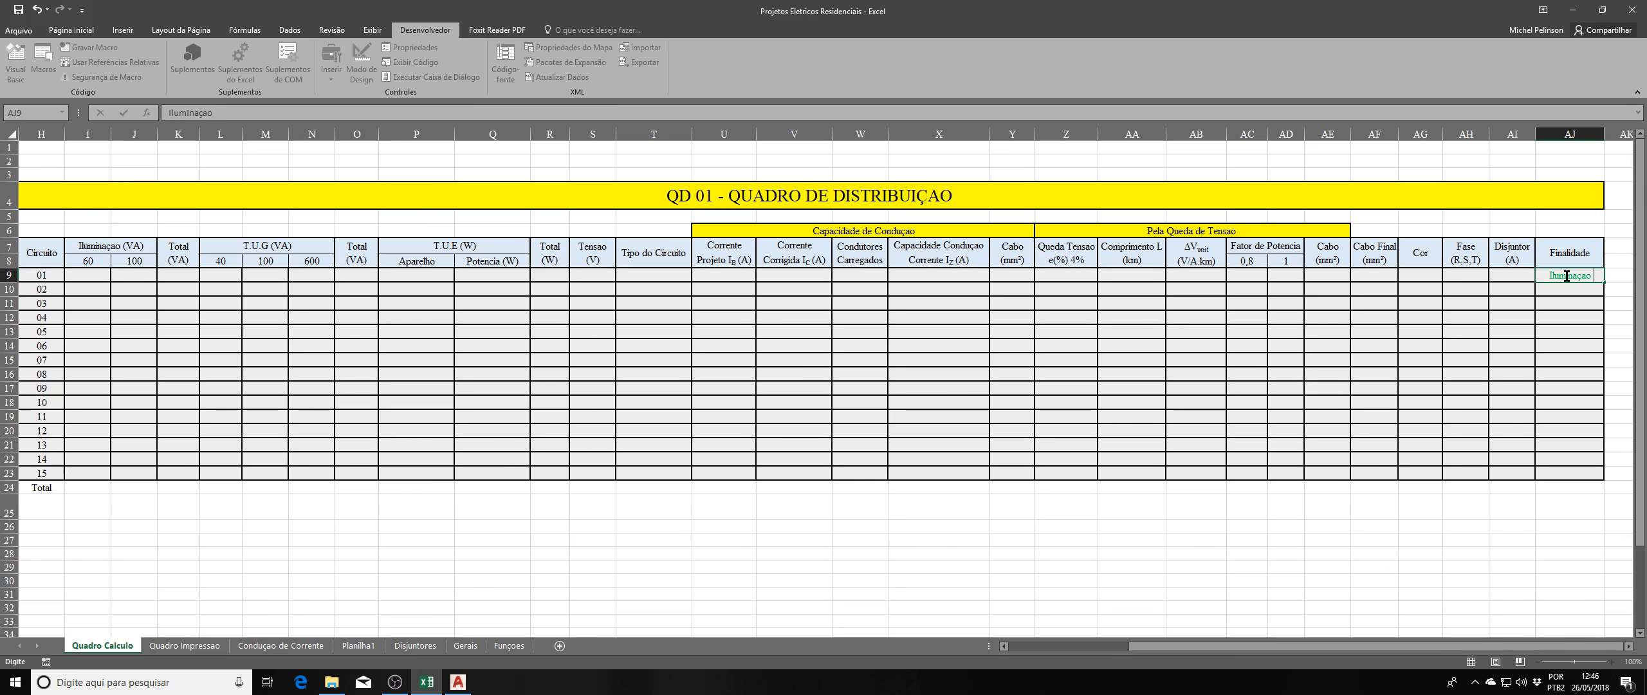
text( Suite)
key(Return)
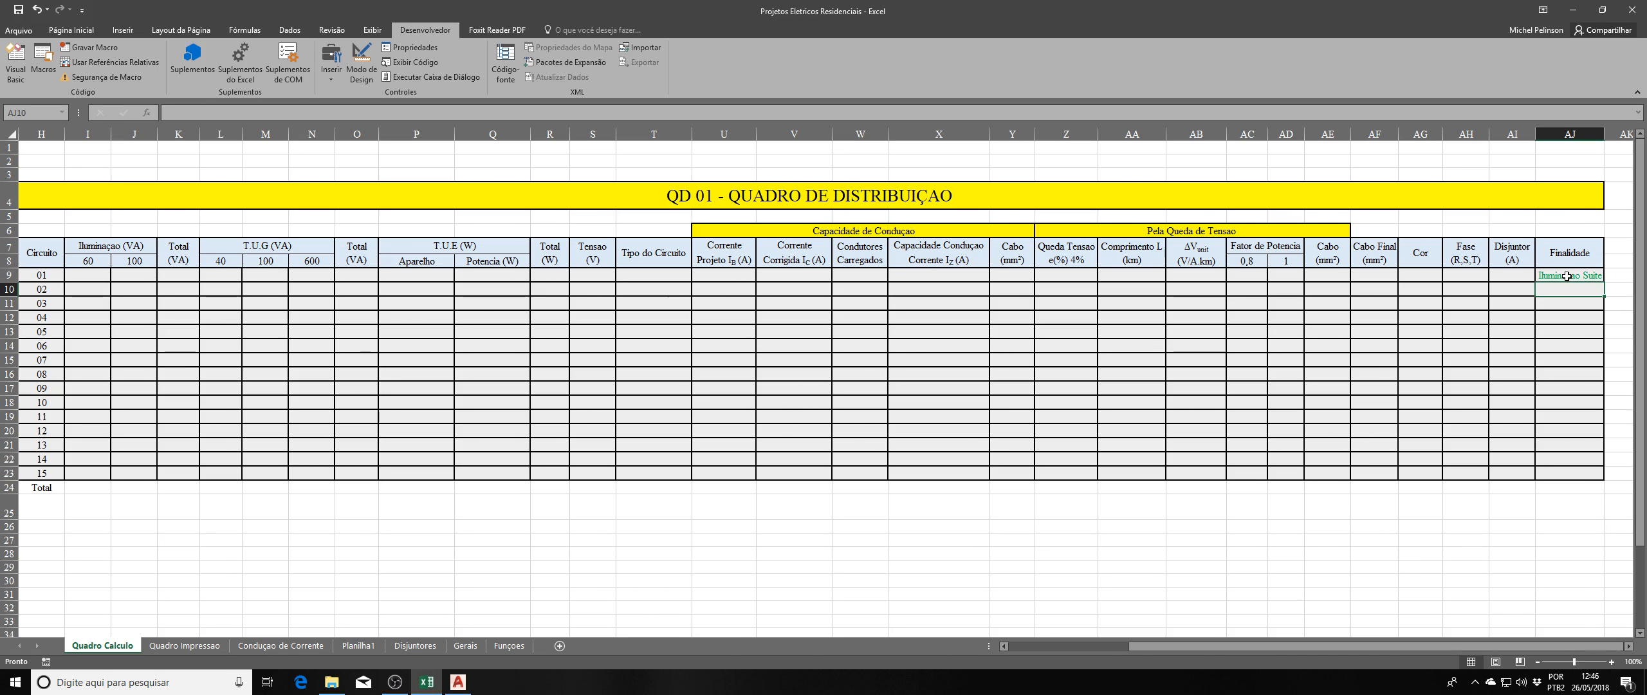
Enter Tomadas Suite as the purpose of circuit 02 in the Finalidade column of the distribution board table.
text(Tom)
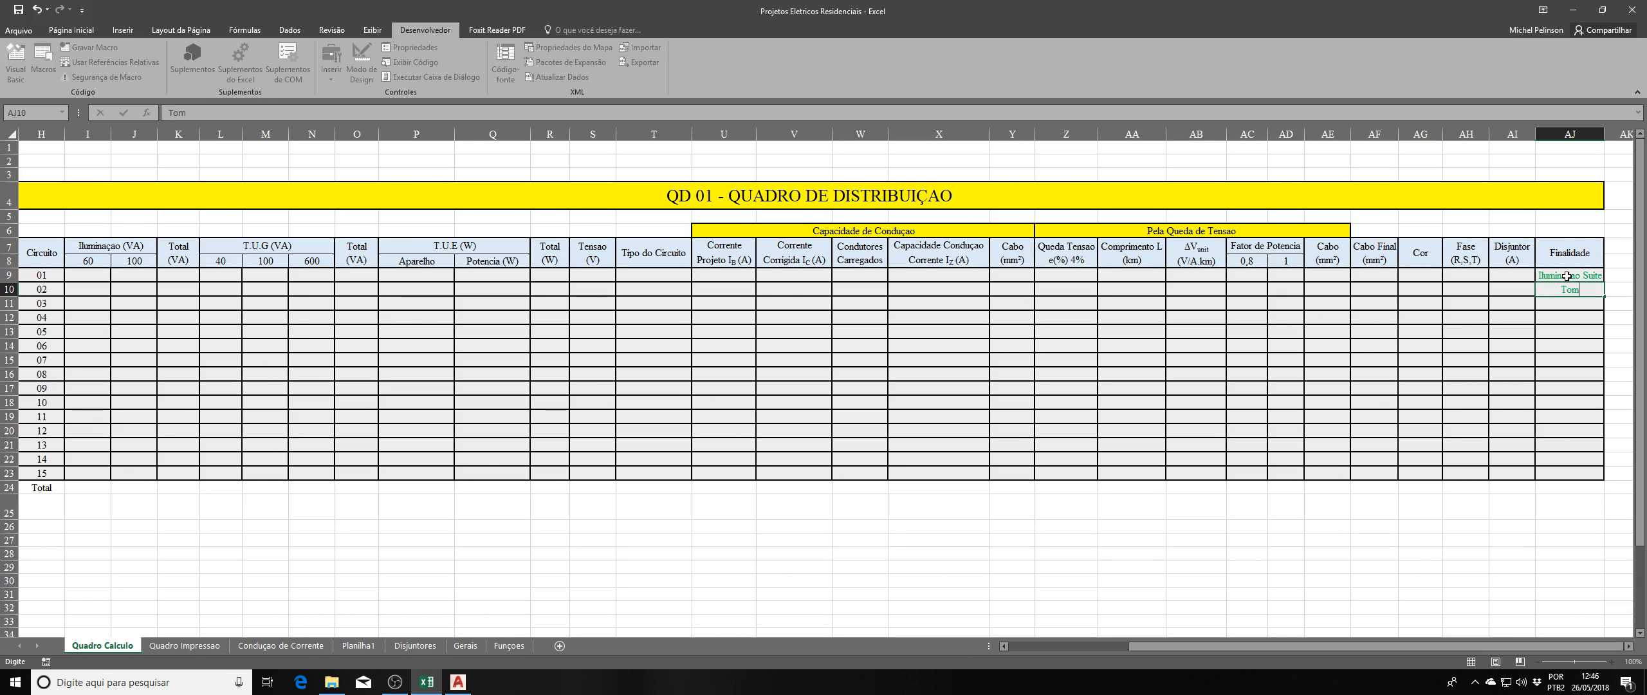
text(adas Suite)
key(Return)
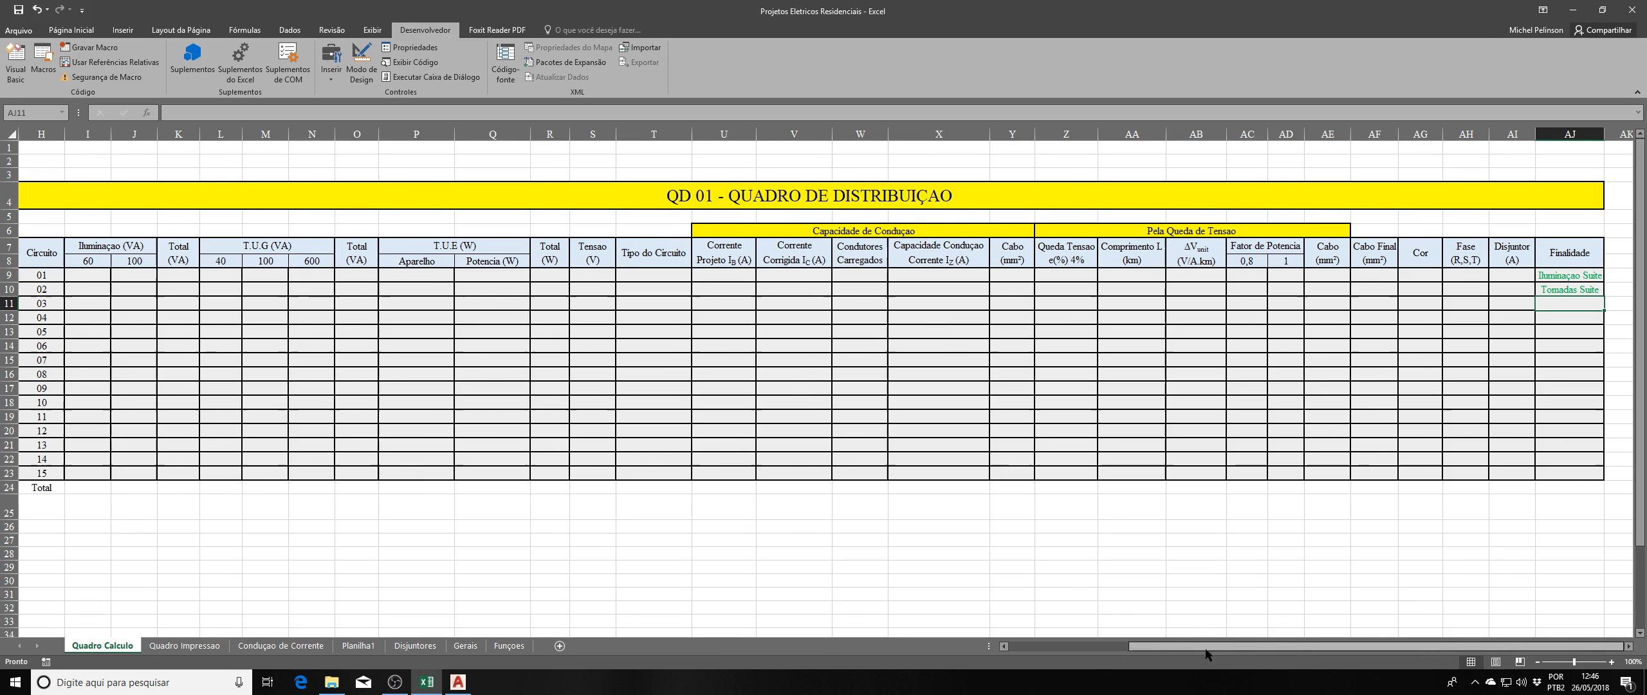
Enter 1 lighting point of 100 VA and 2 lighting points of 60 VA for circuit 01.
drag(1389, 653, 1271, 651)
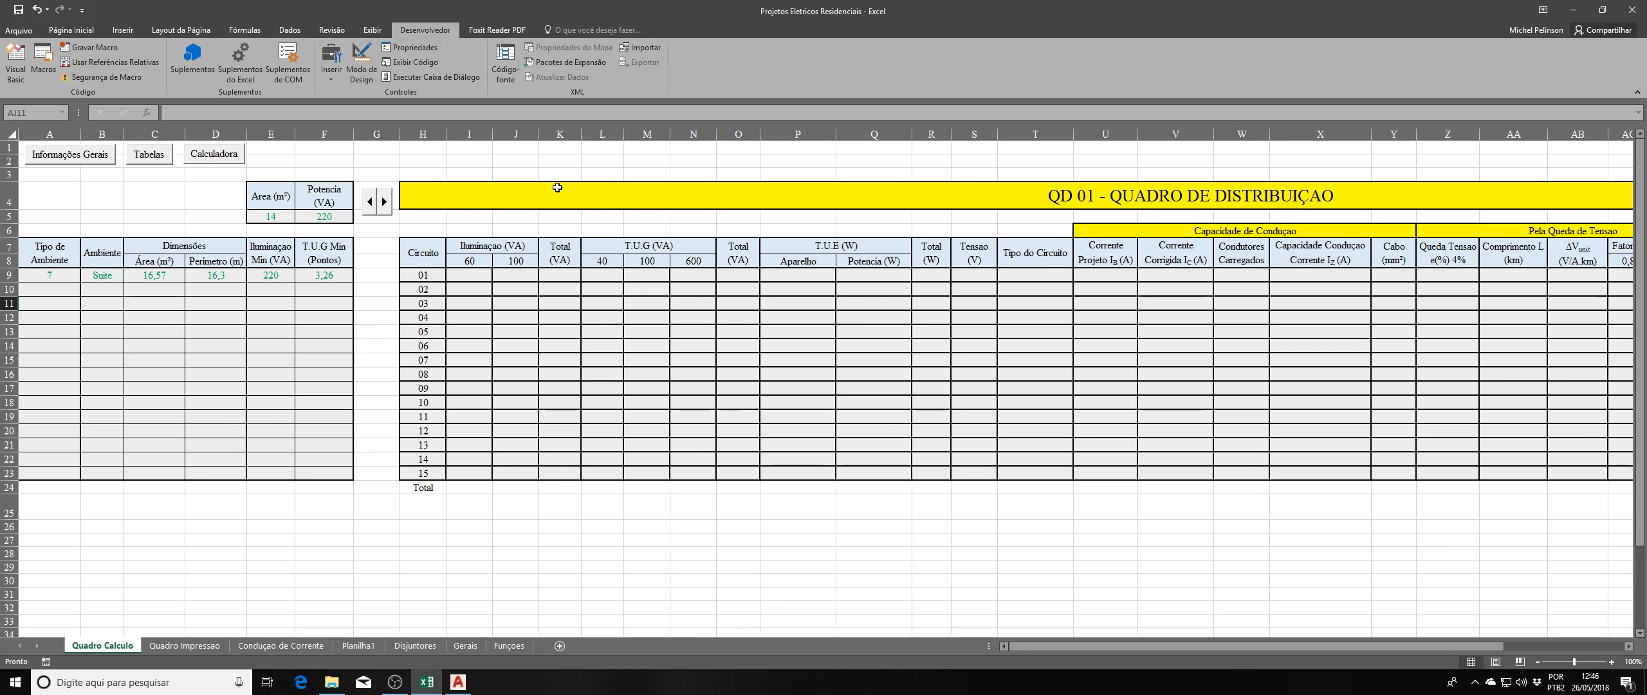
click(560, 133)
click(725, 129)
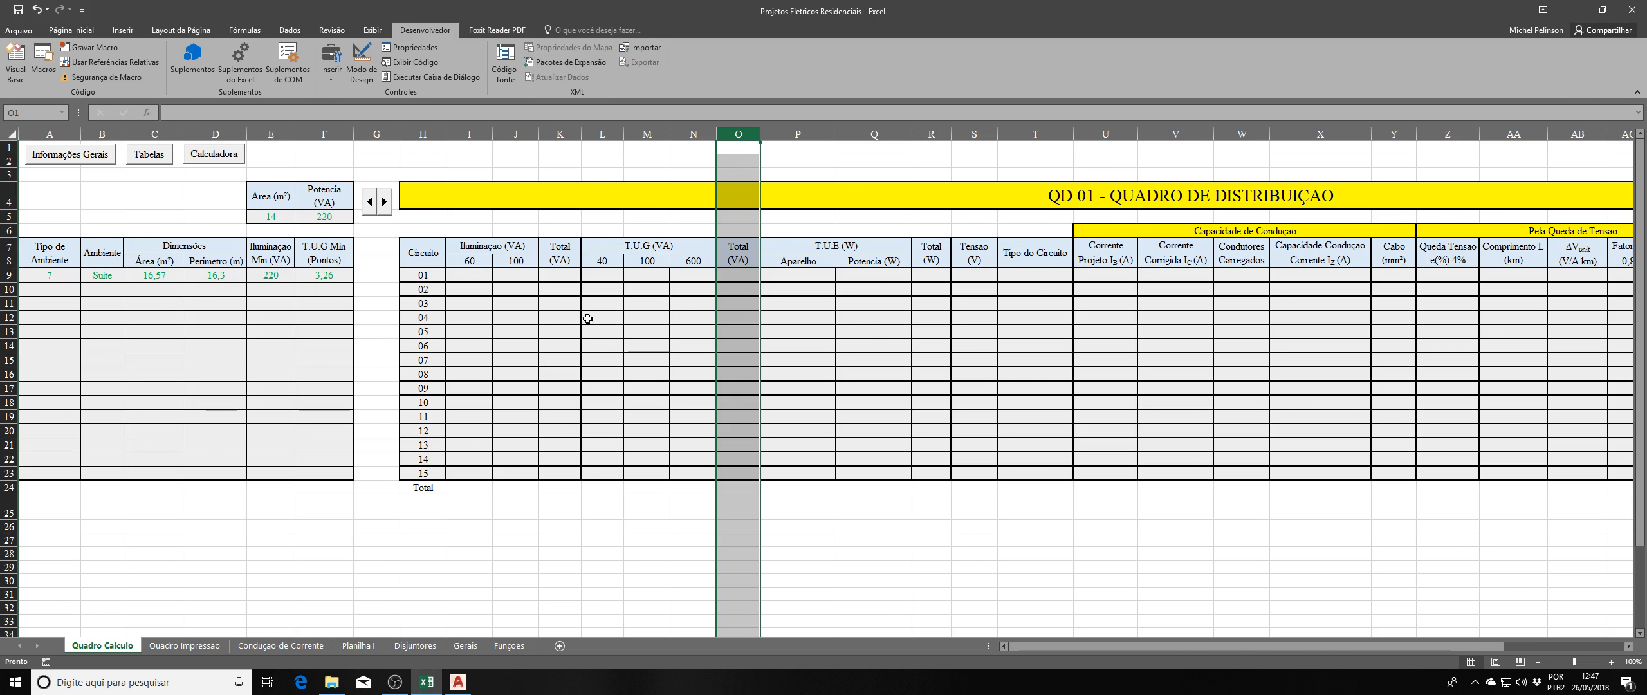
click(500, 276)
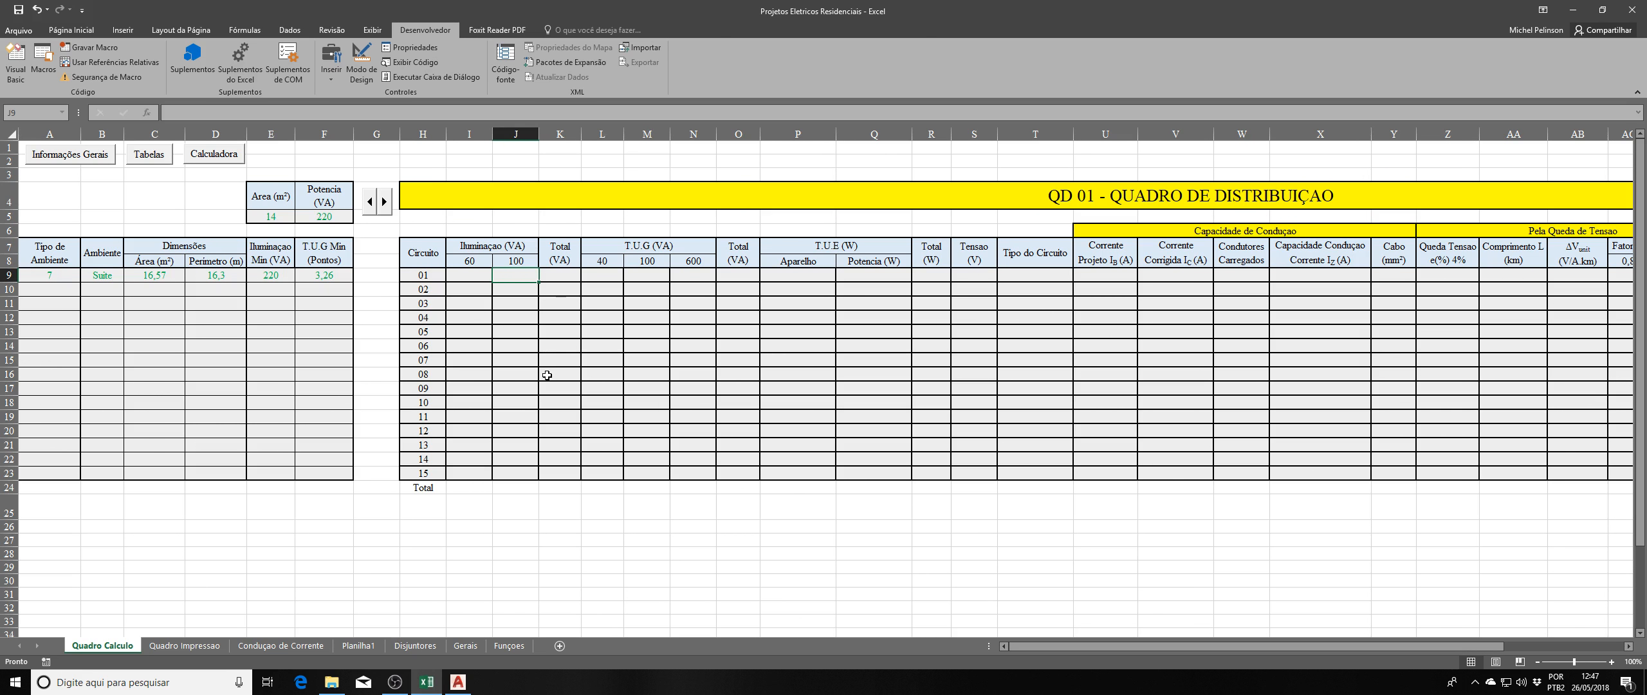
text(1)
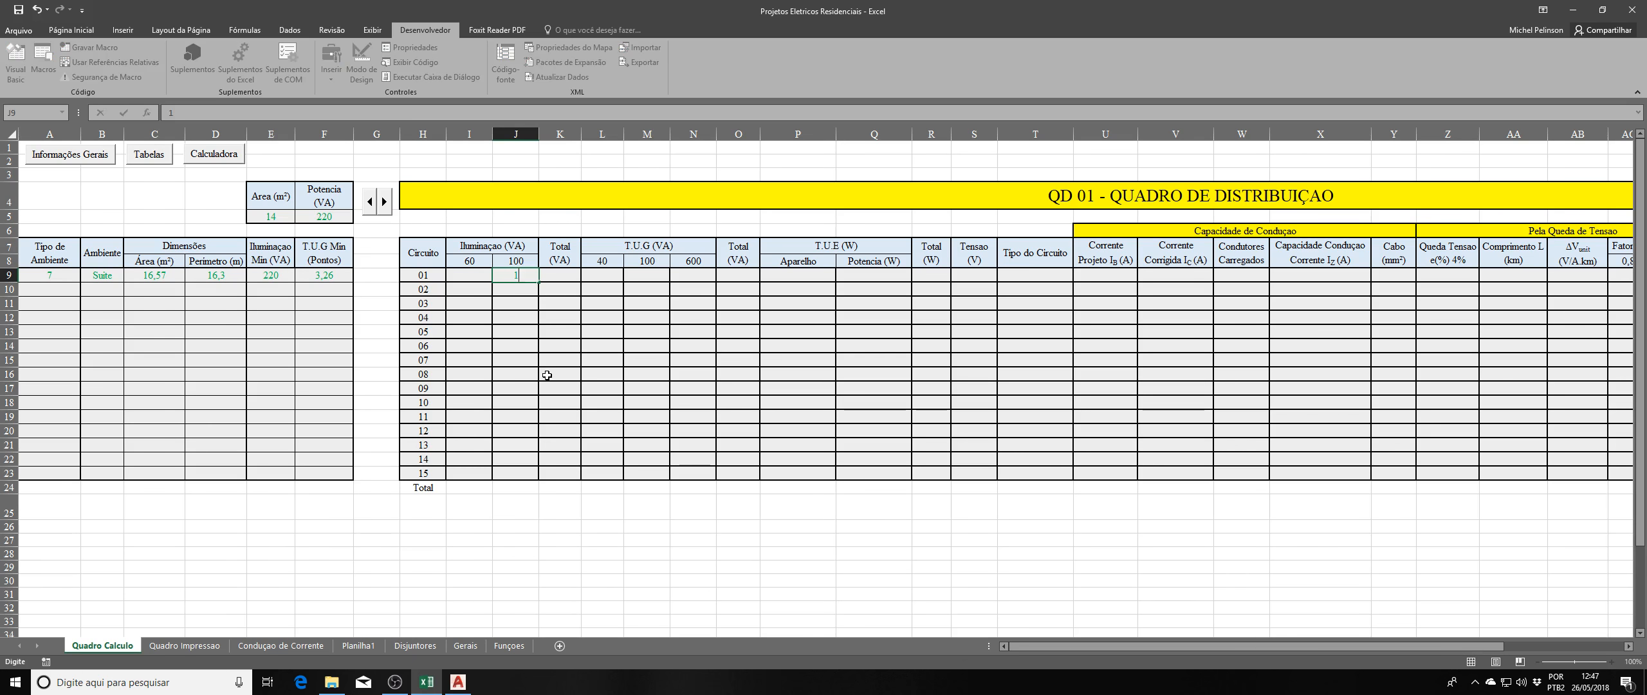
click(464, 276)
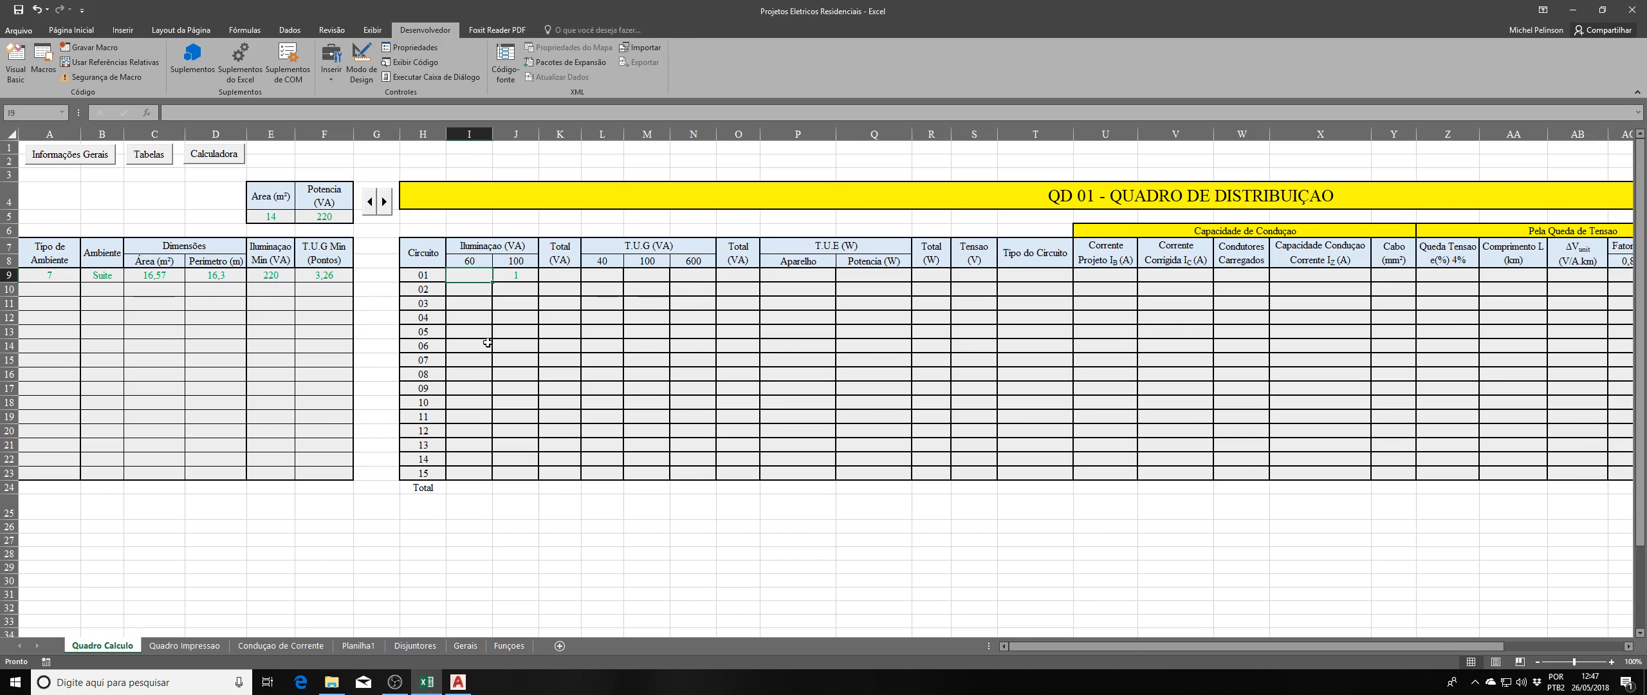
text(2)
key(Return)
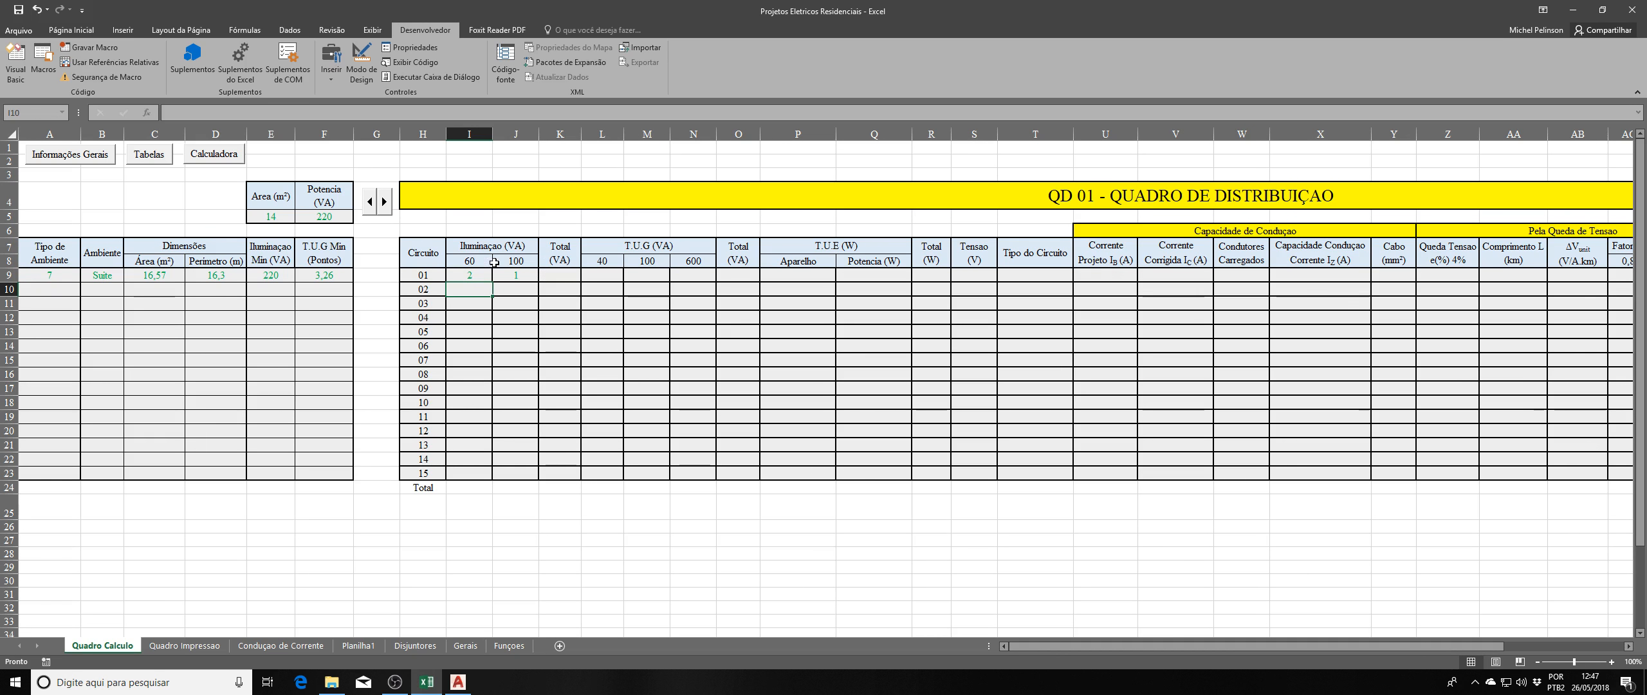
Enter the formula =220*1 as circuit 01's lighting total in VA.
click(556, 274)
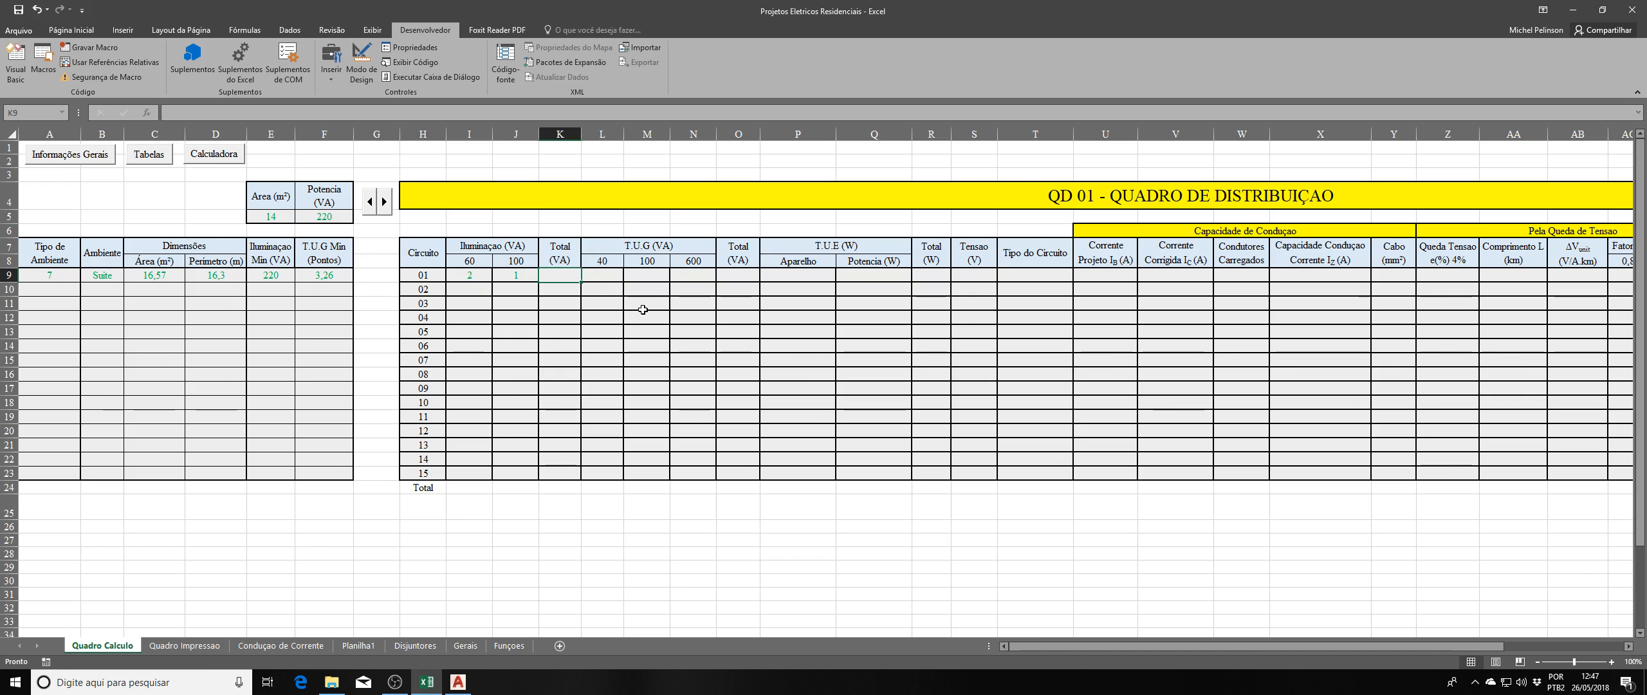
click(578, 302)
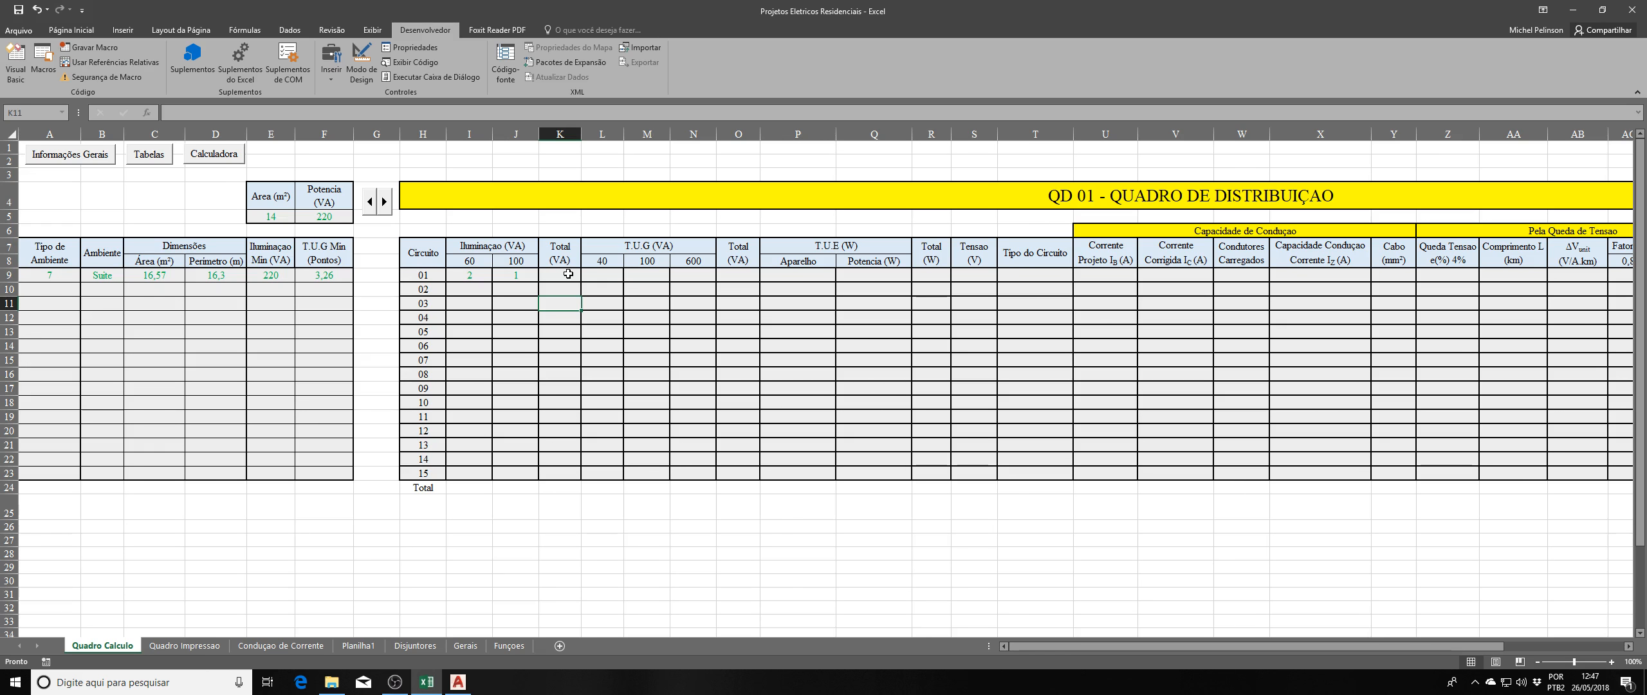
click(569, 274)
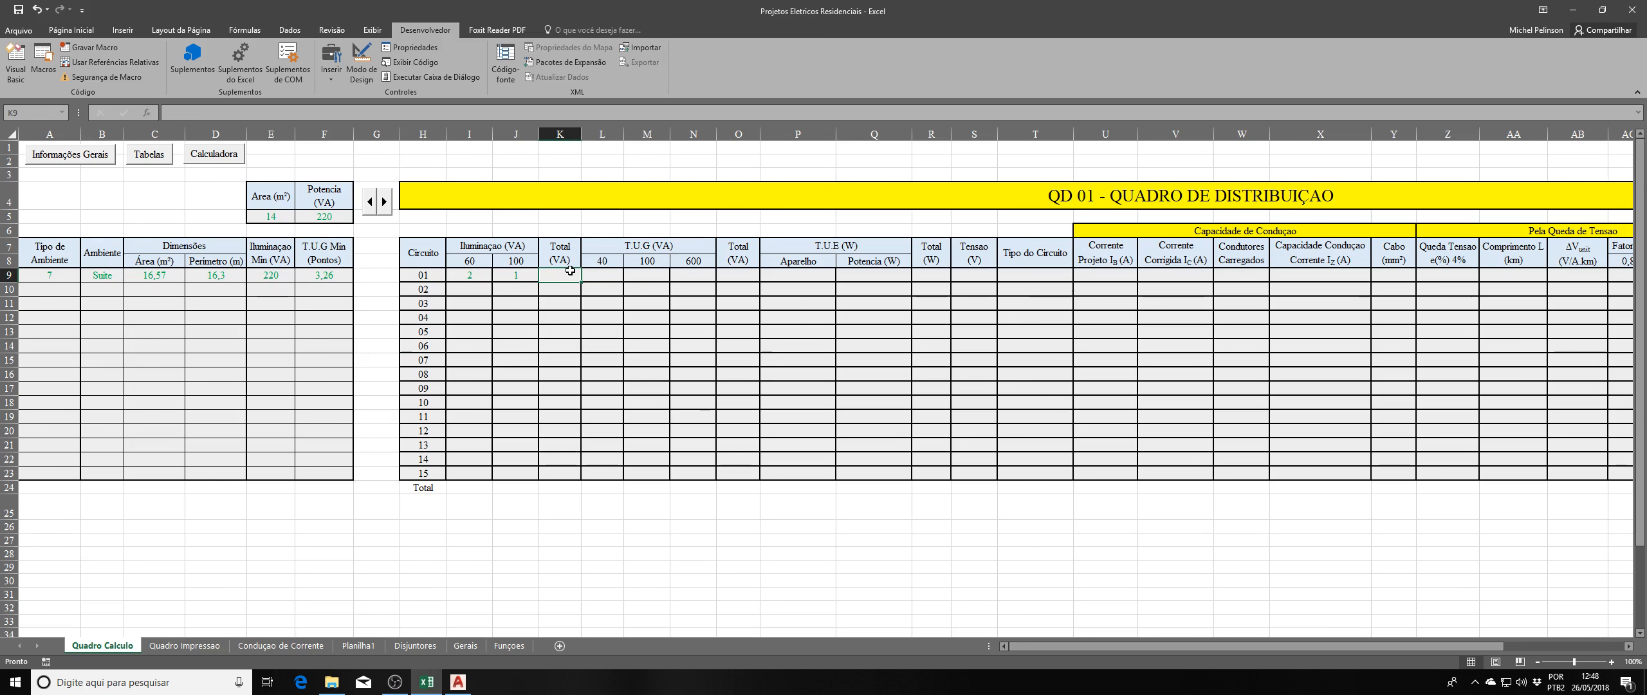
text(=220)
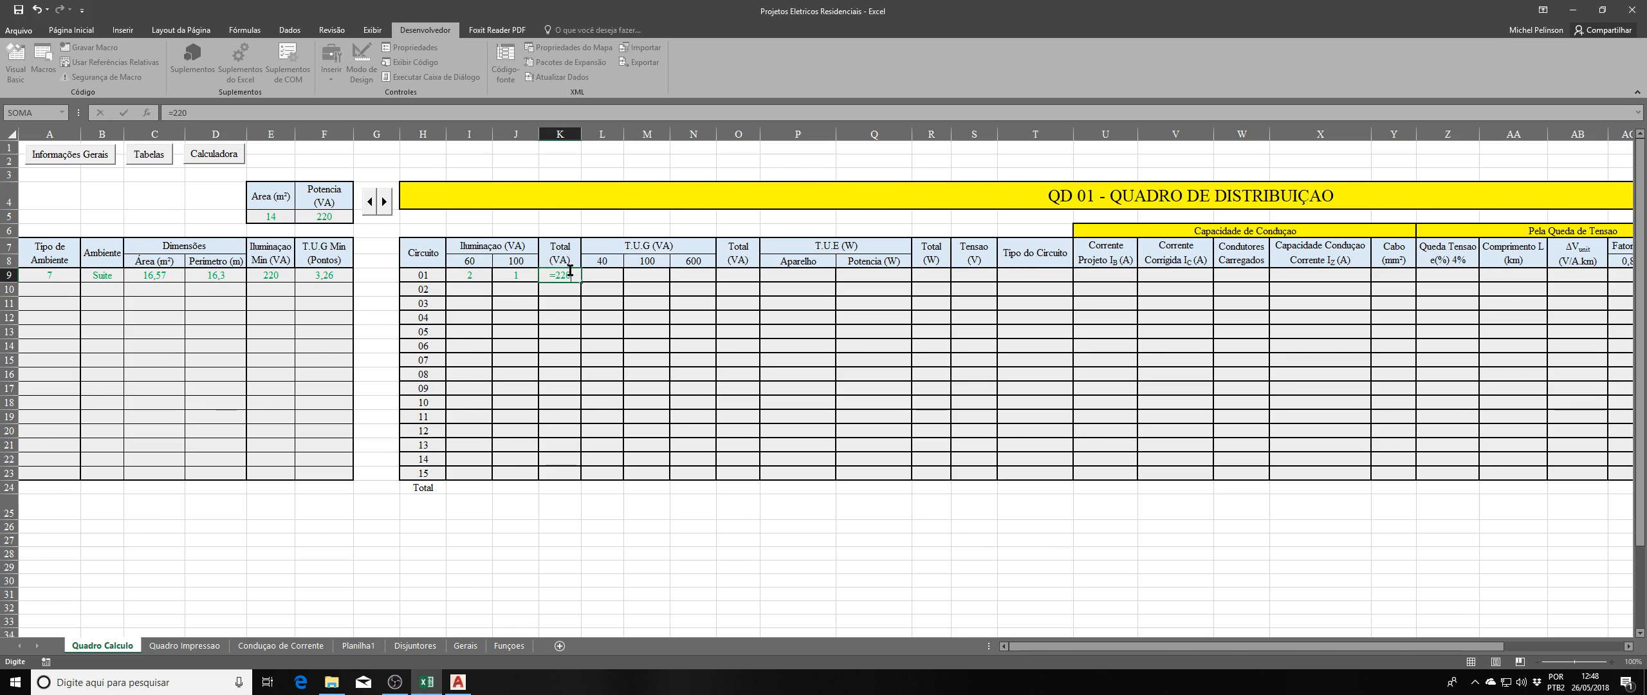
text(*1)
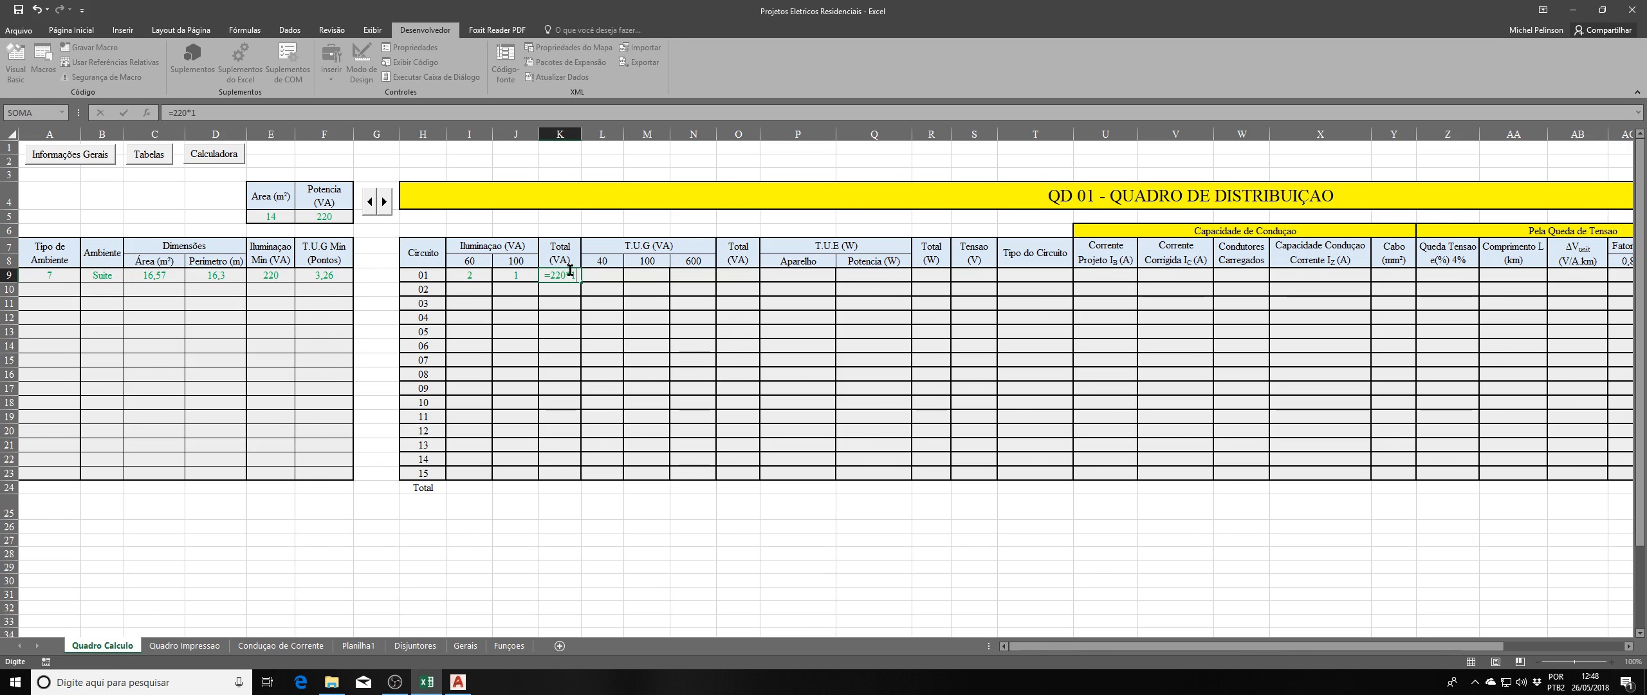
key(Return)
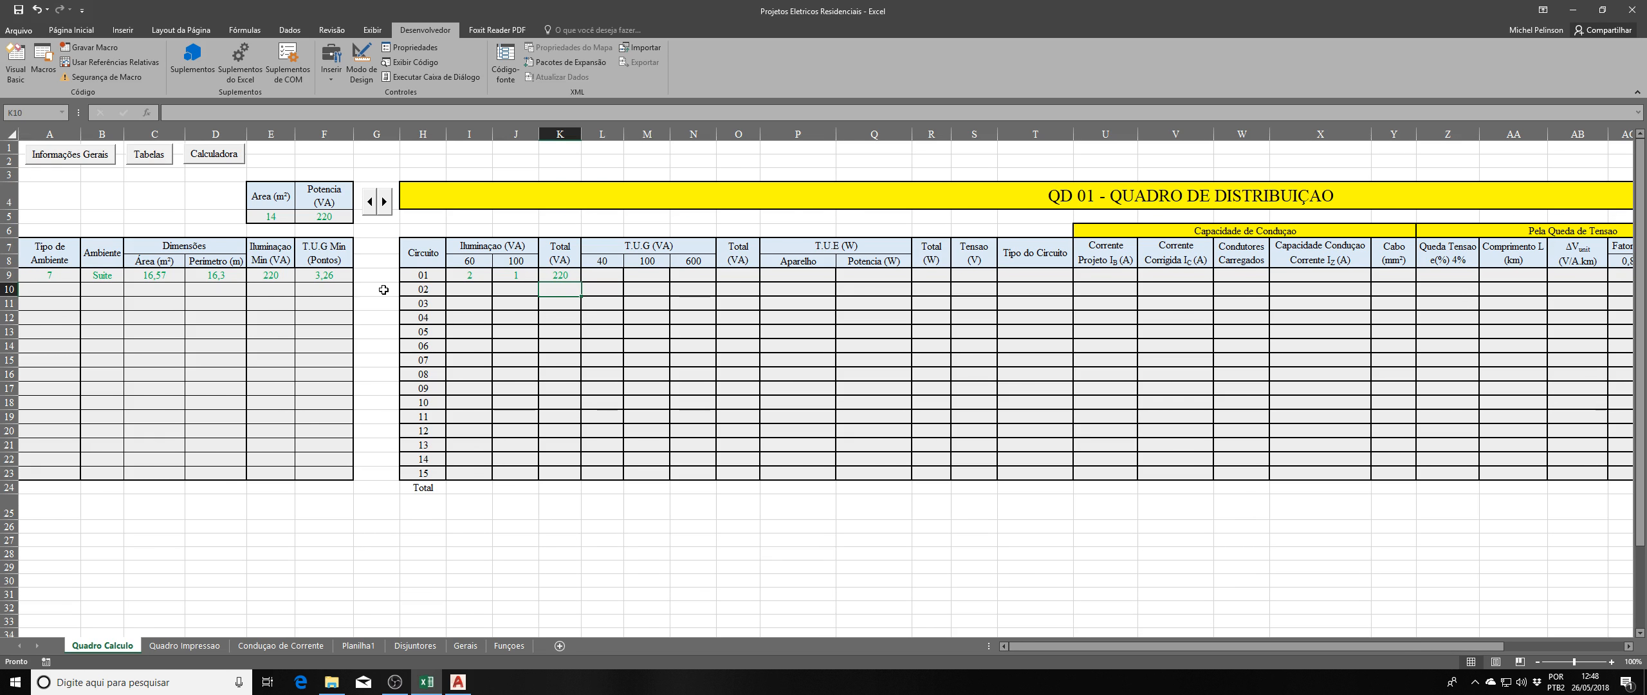
Check the suite's minimum T.U.G points and enter 4 outlets of 100 VA for circuit 01.
click(346, 277)
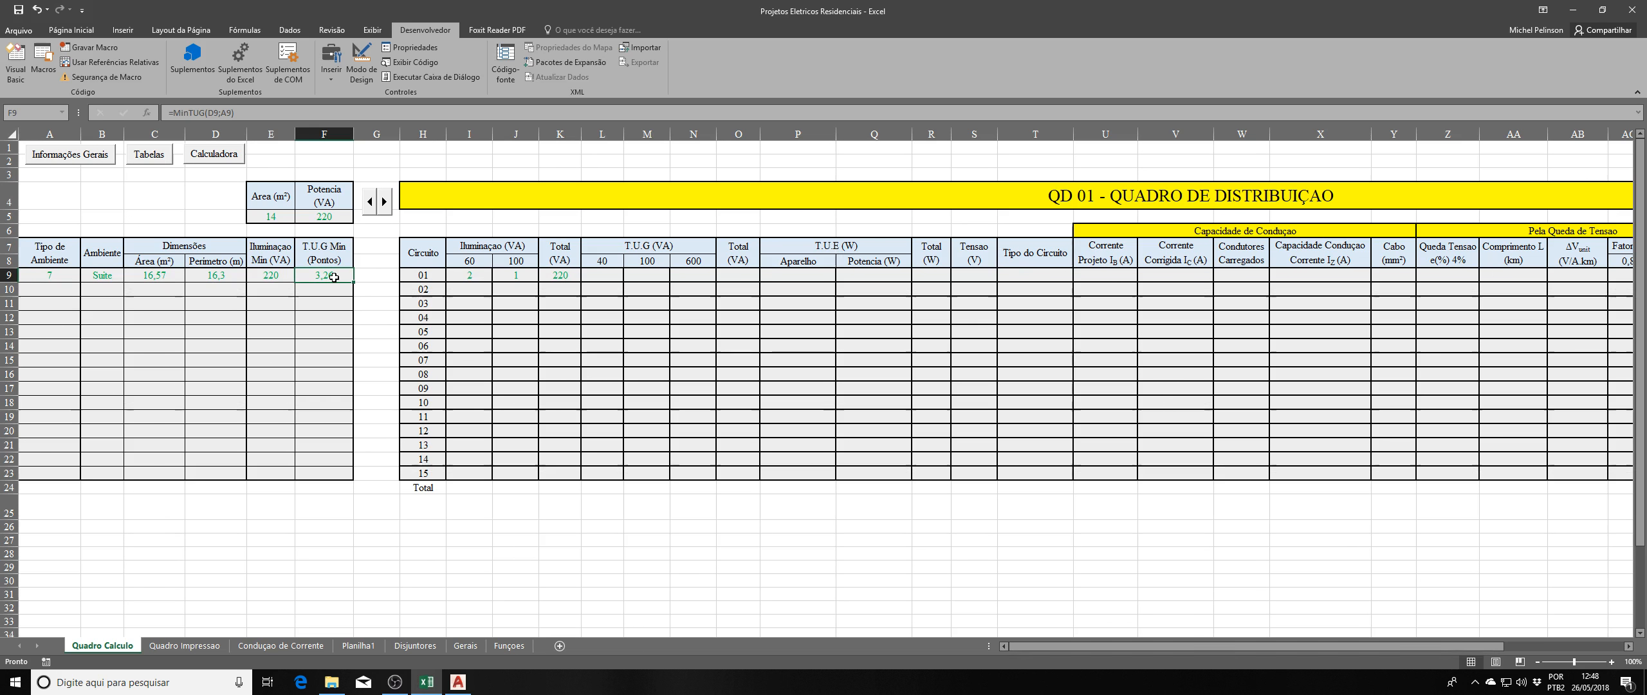
mouse_move(640, 278)
mouse_down()
mouse_move(642, 329)
mouse_move(652, 273)
mouse_up()
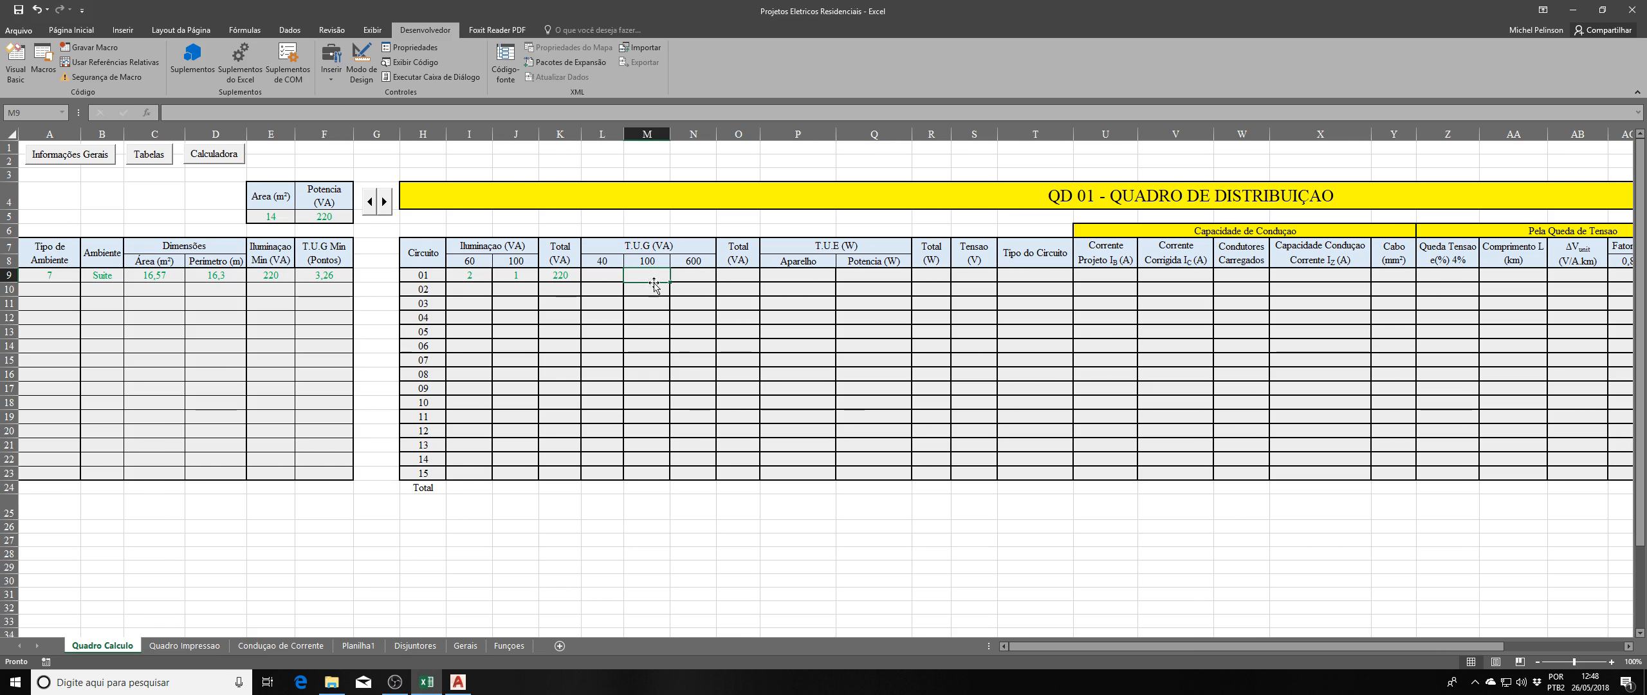
click(653, 293)
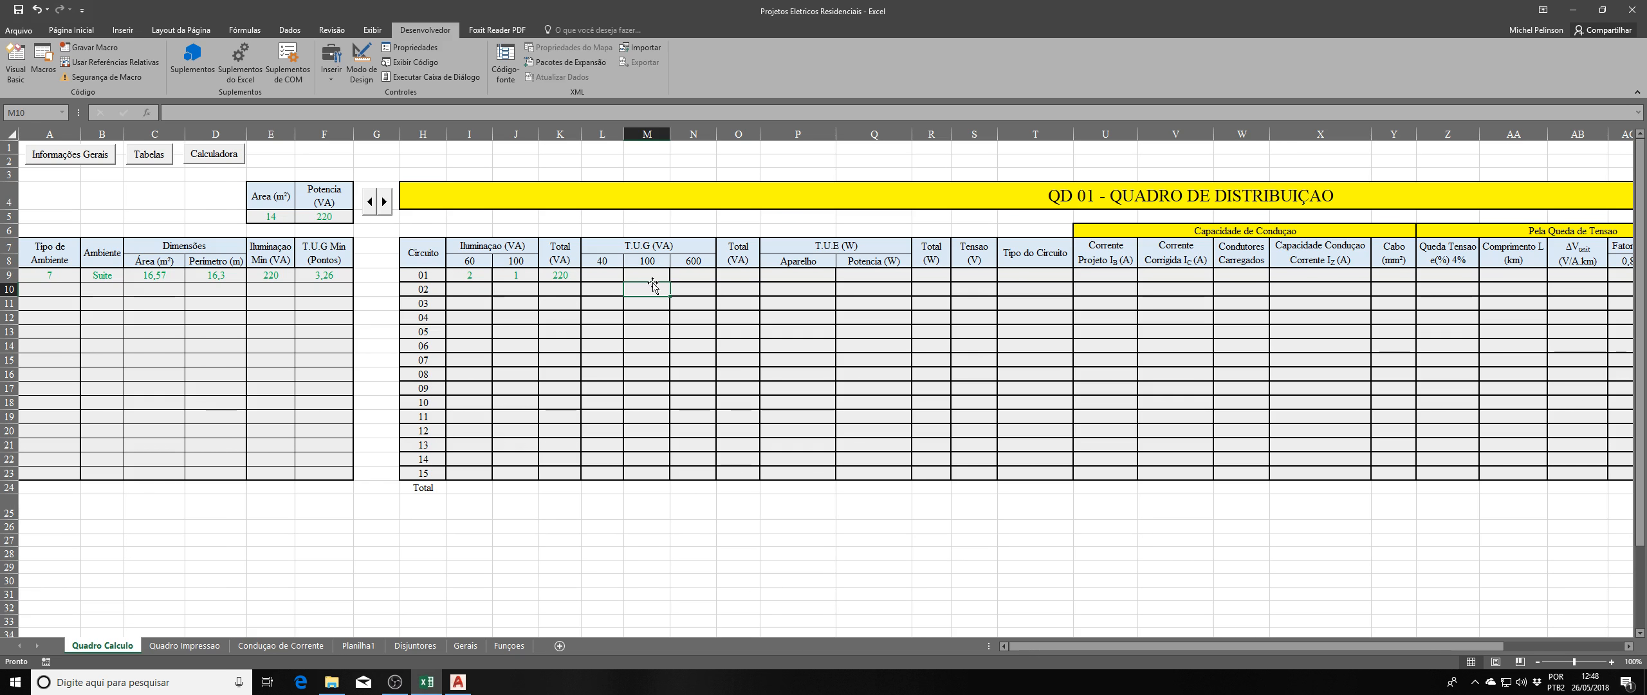
click(652, 276)
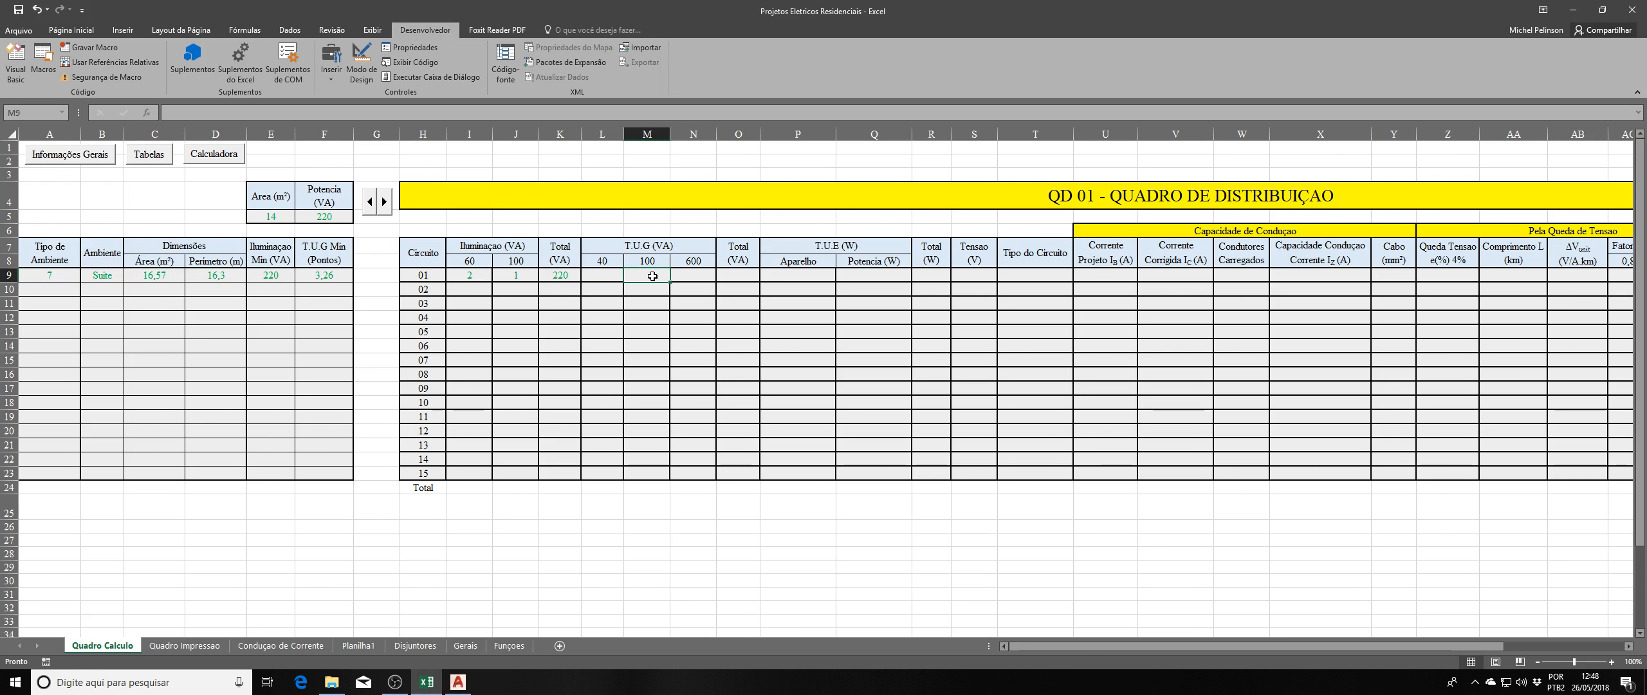
text(4)
key(Return)
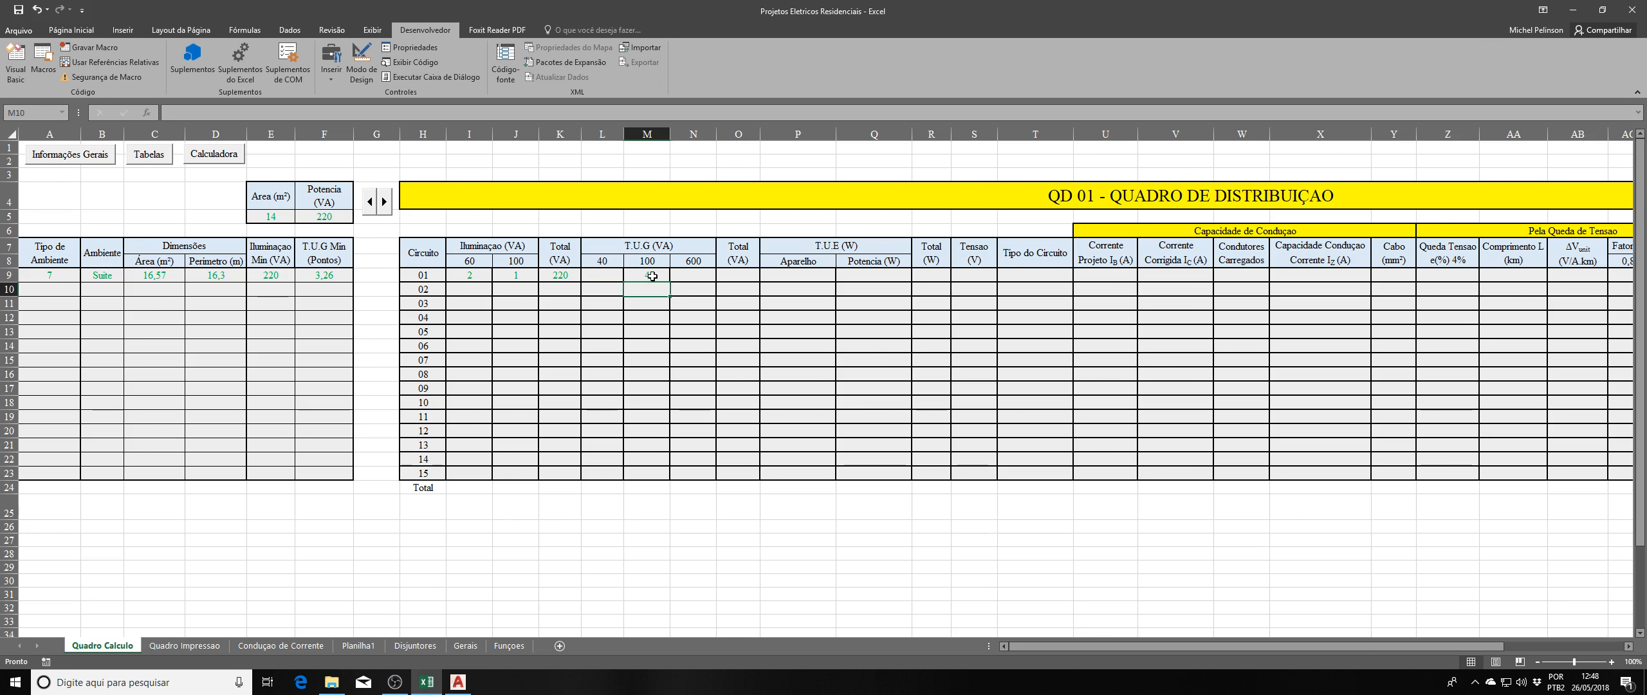
Enter 400 as circuit 01's T.U.G total in VA.
click(739, 276)
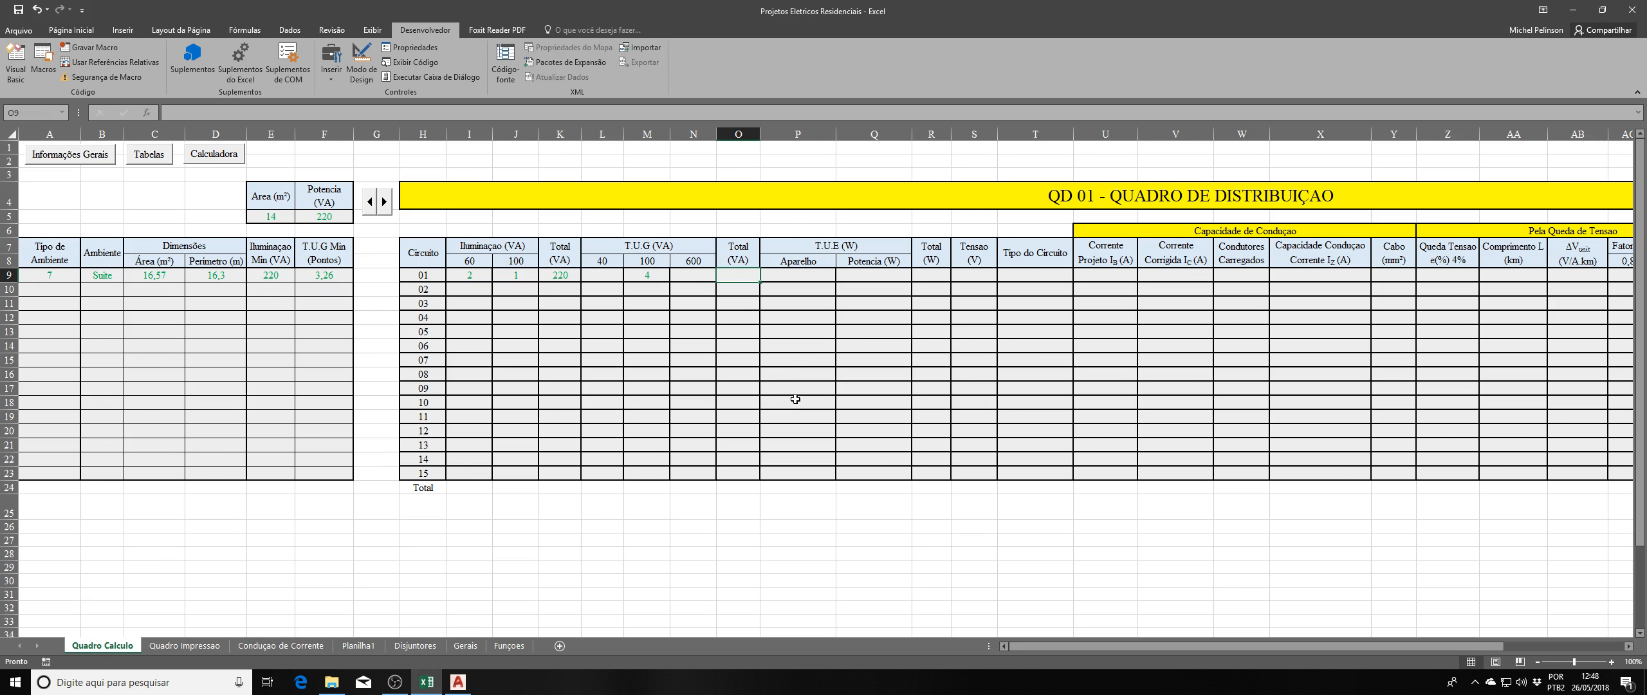
text(400)
key(Return)
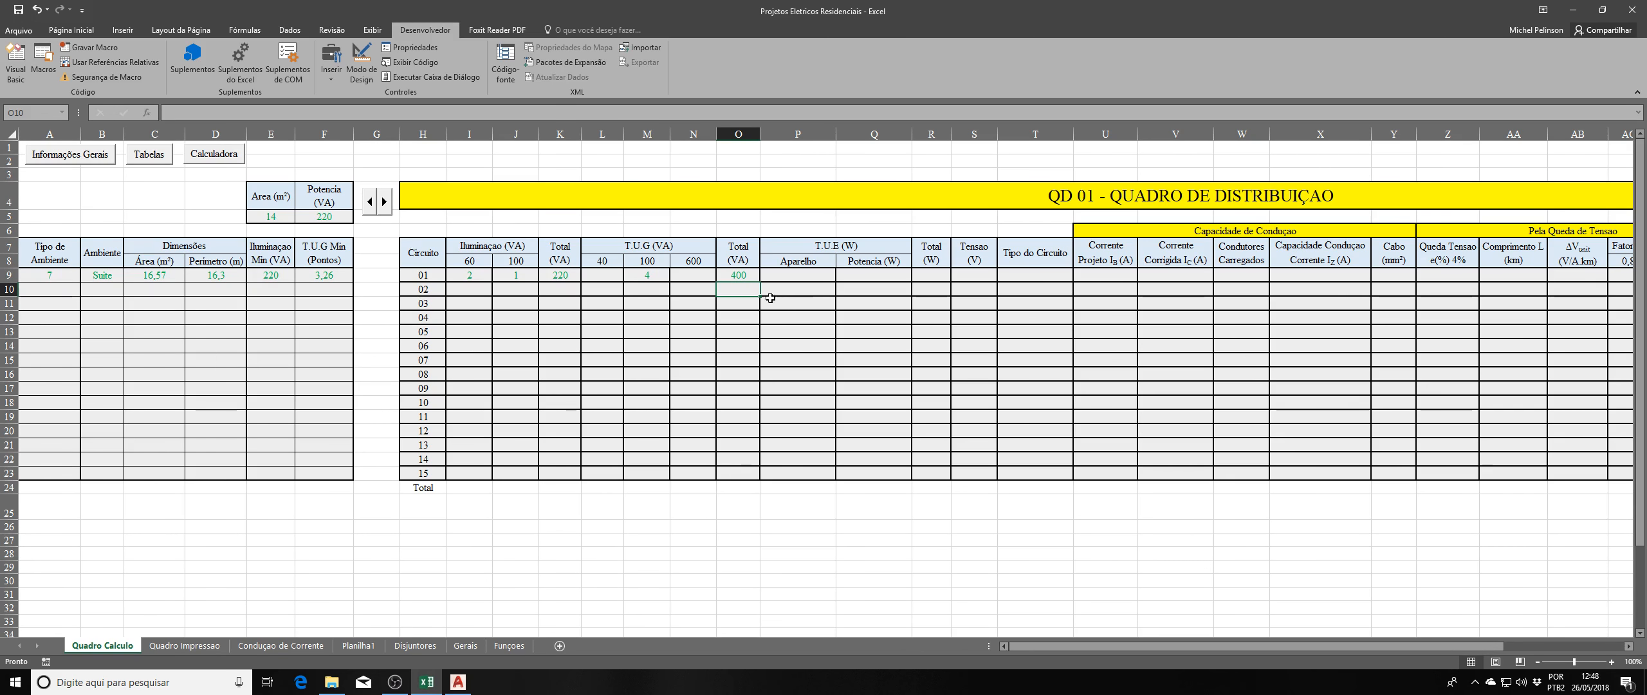
click(741, 318)
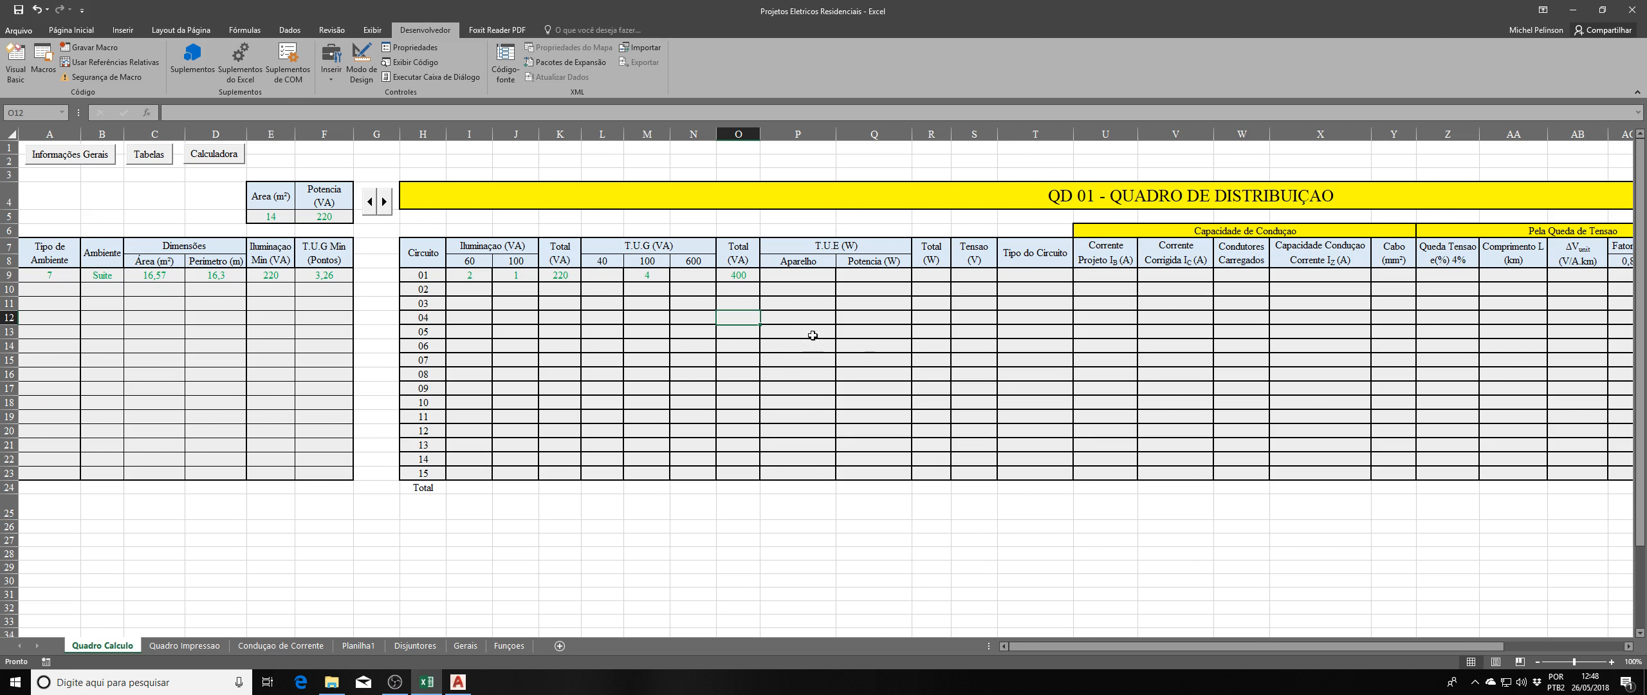
click(745, 276)
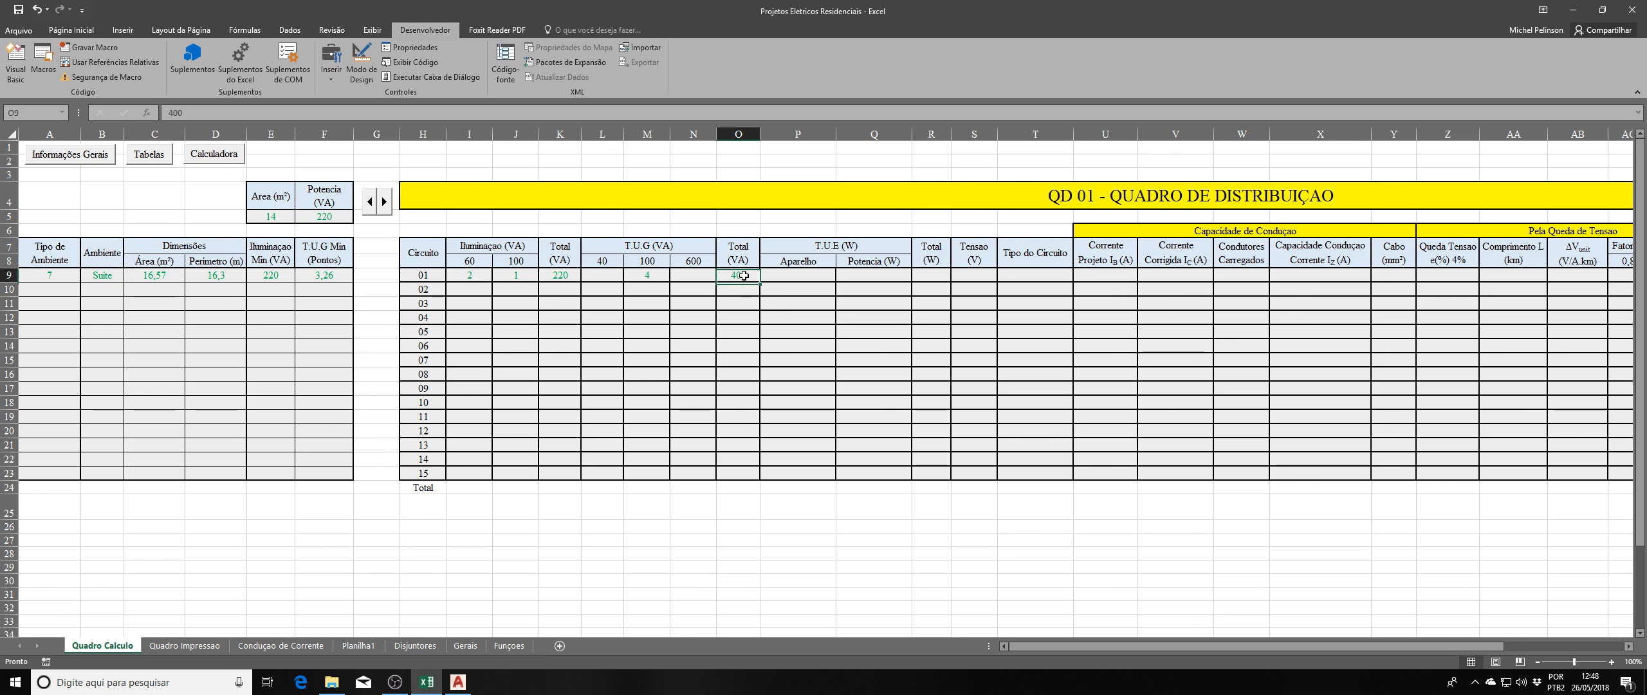
click(750, 132)
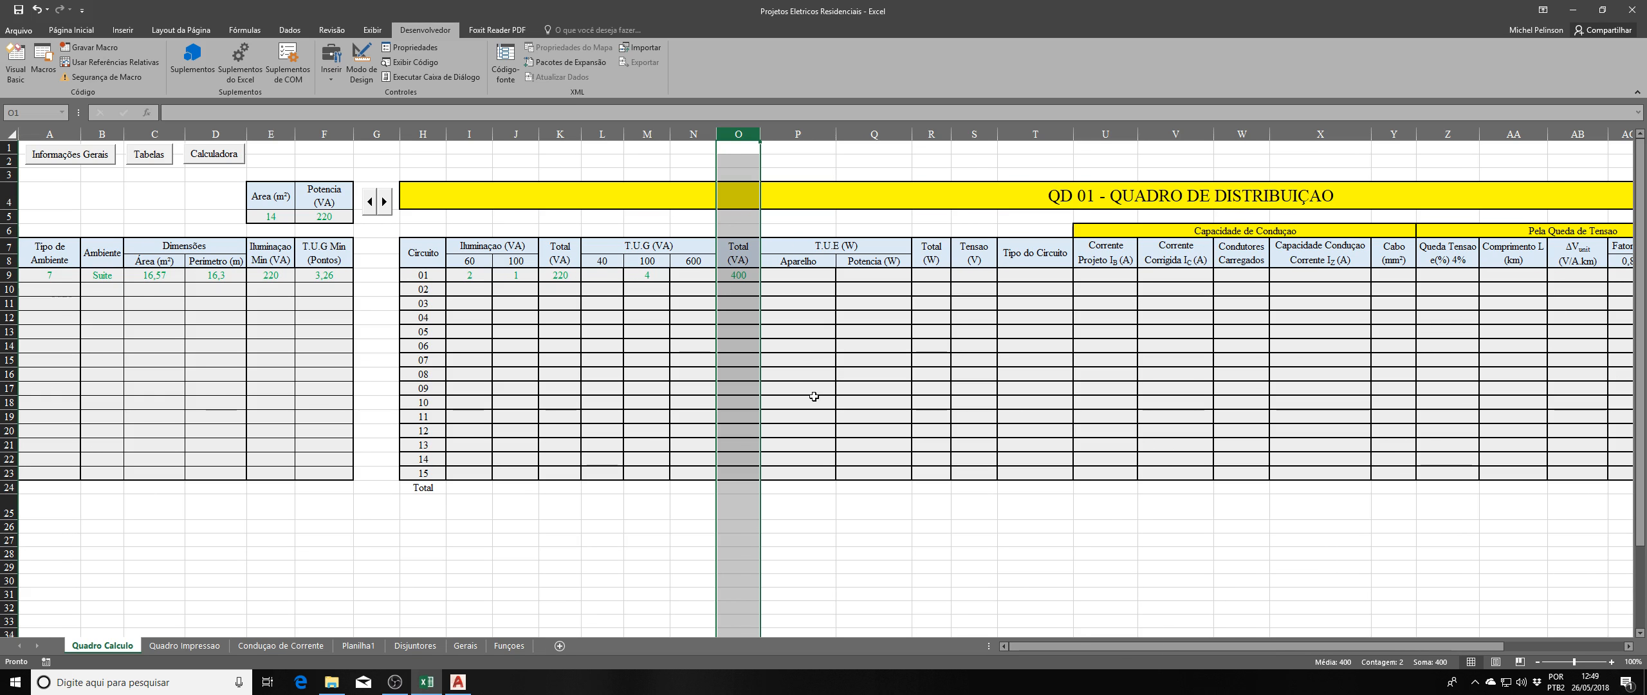
click(780, 332)
drag(745, 270, 743, 476)
click(741, 373)
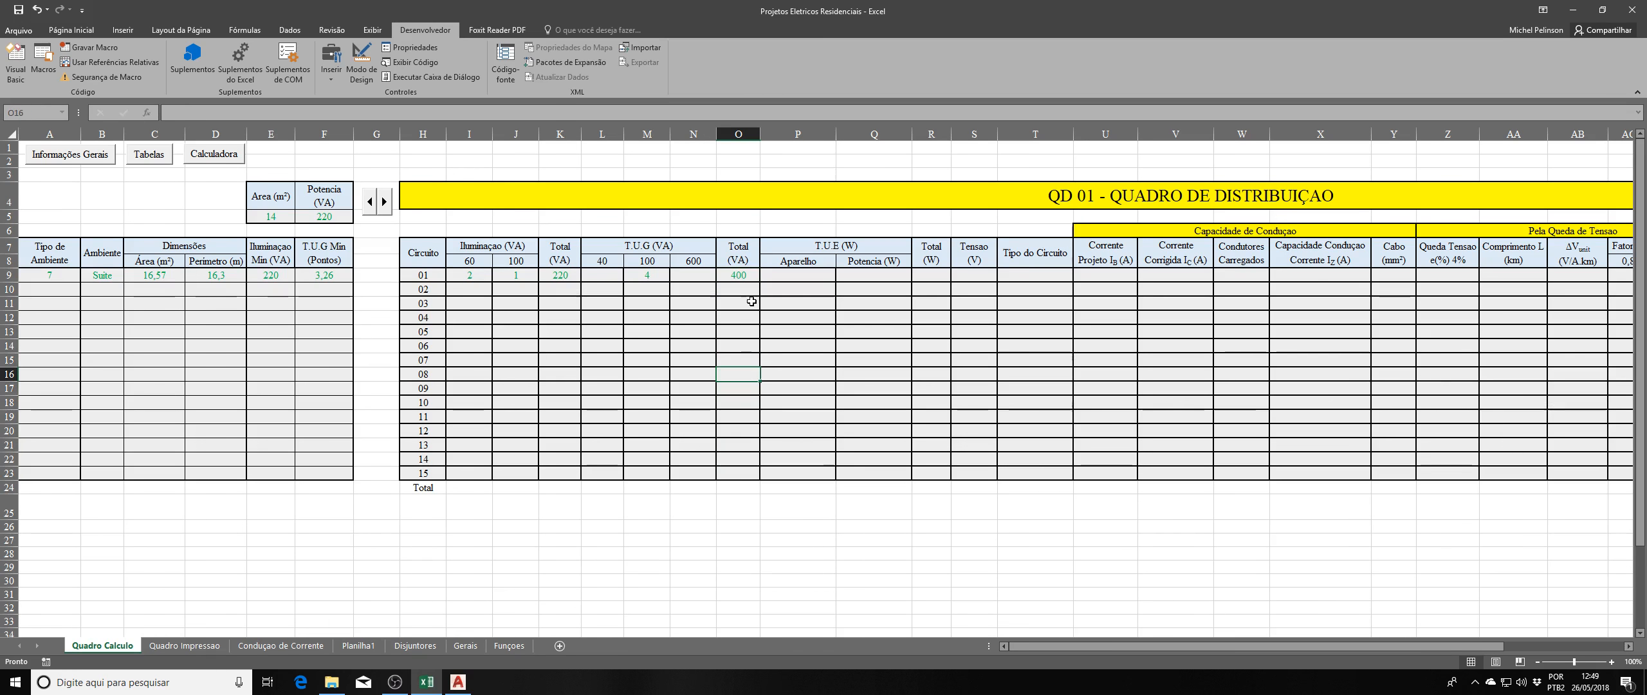
Change circuit 01's T.U.G total to the formula =400*0,8 to apply the 0,8 factor.
click(751, 277)
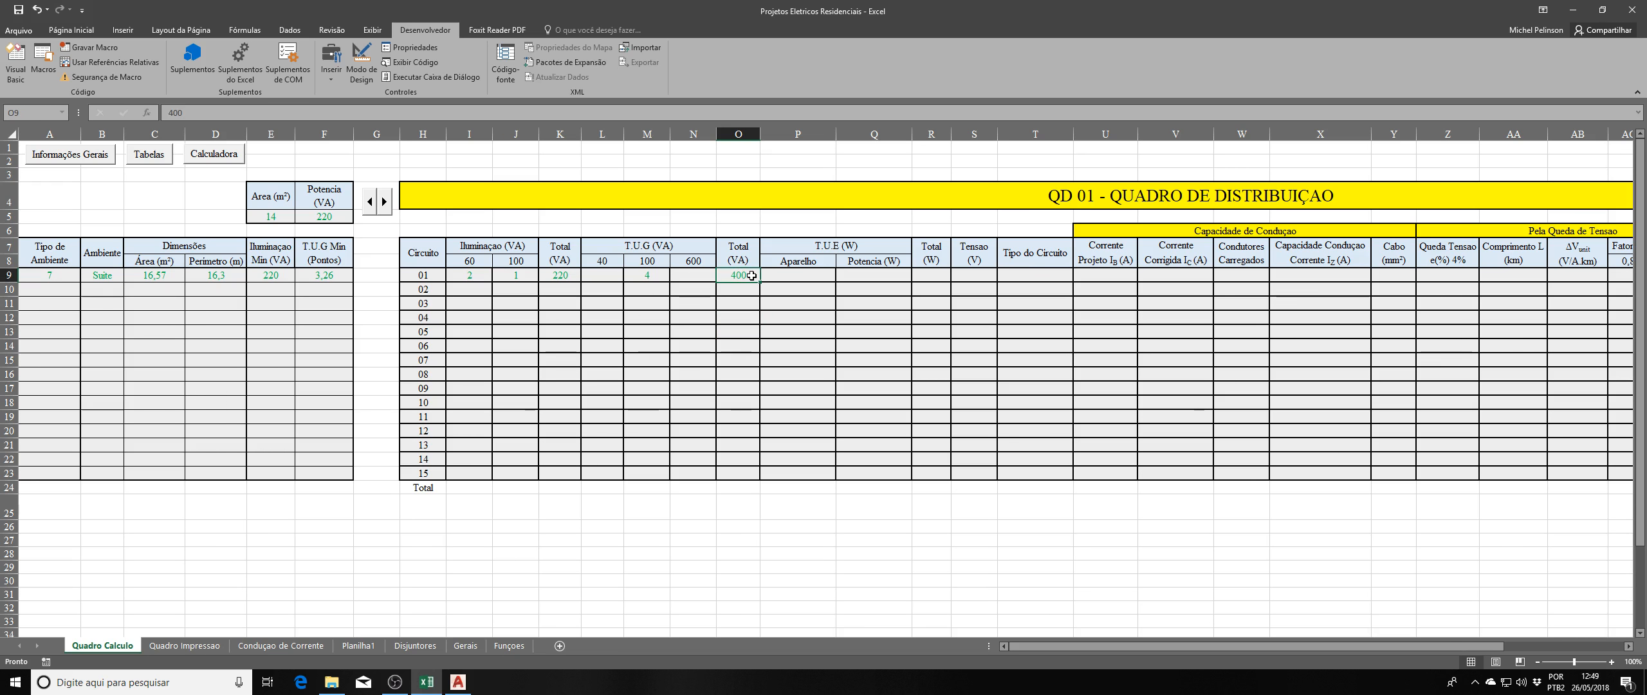
key(F2)
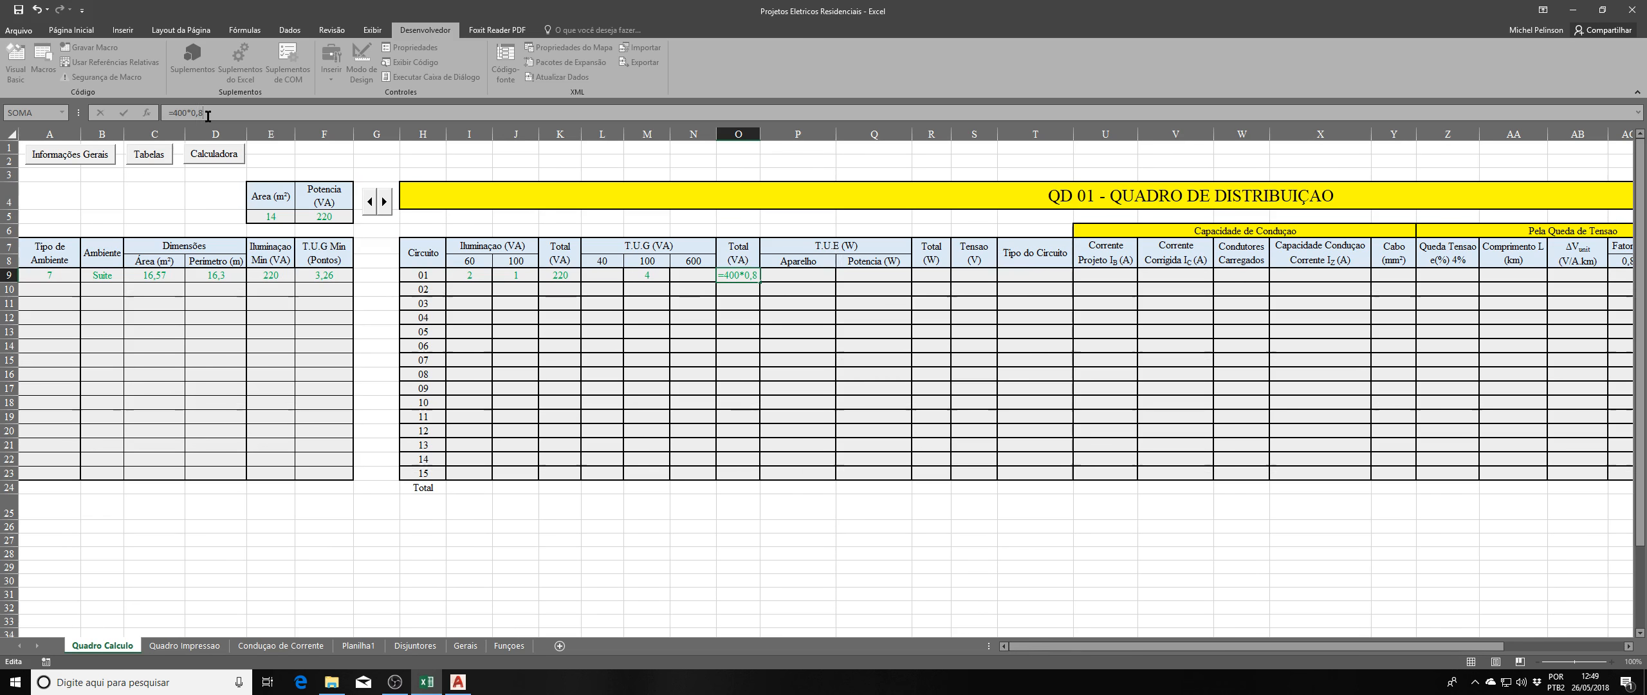
key(Return)
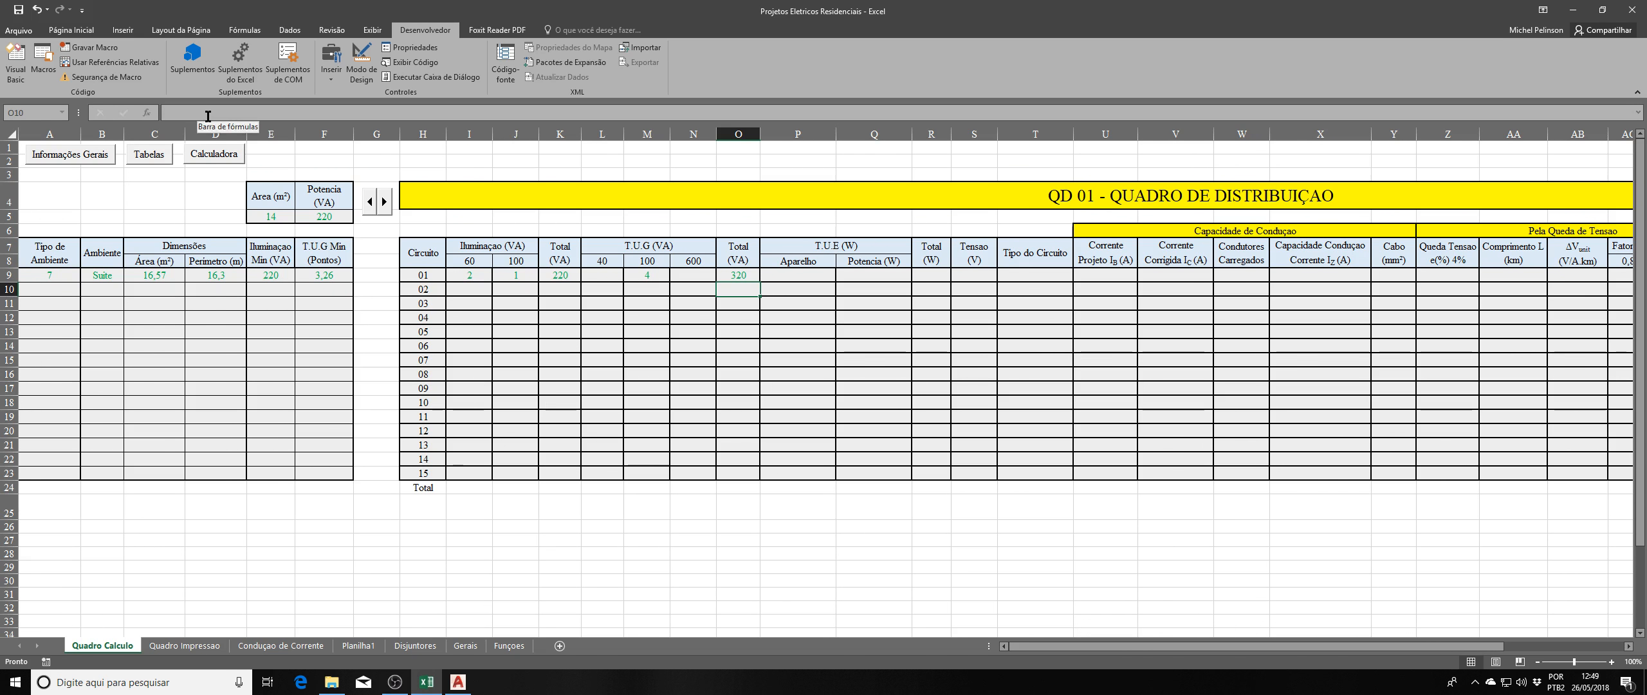
click(831, 313)
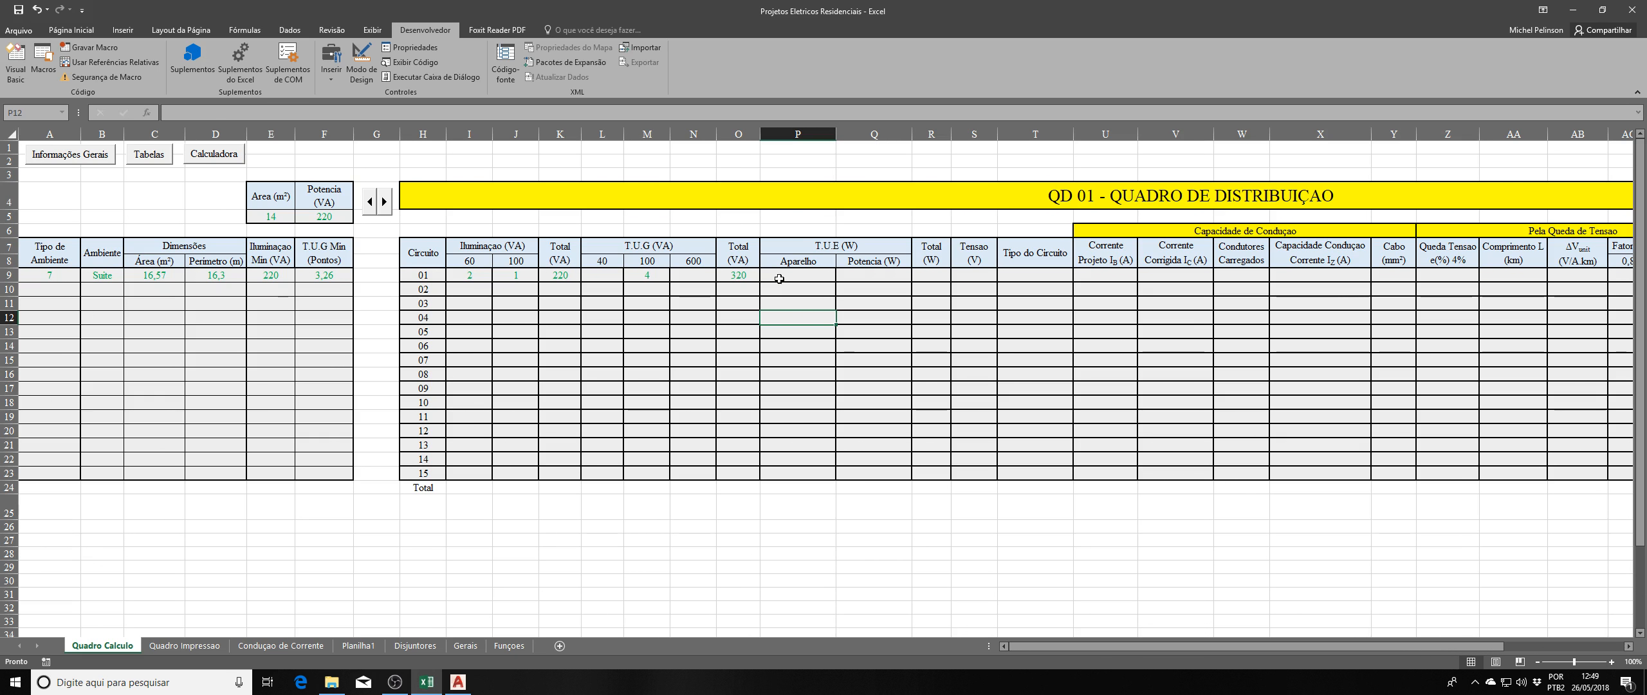
click(815, 272)
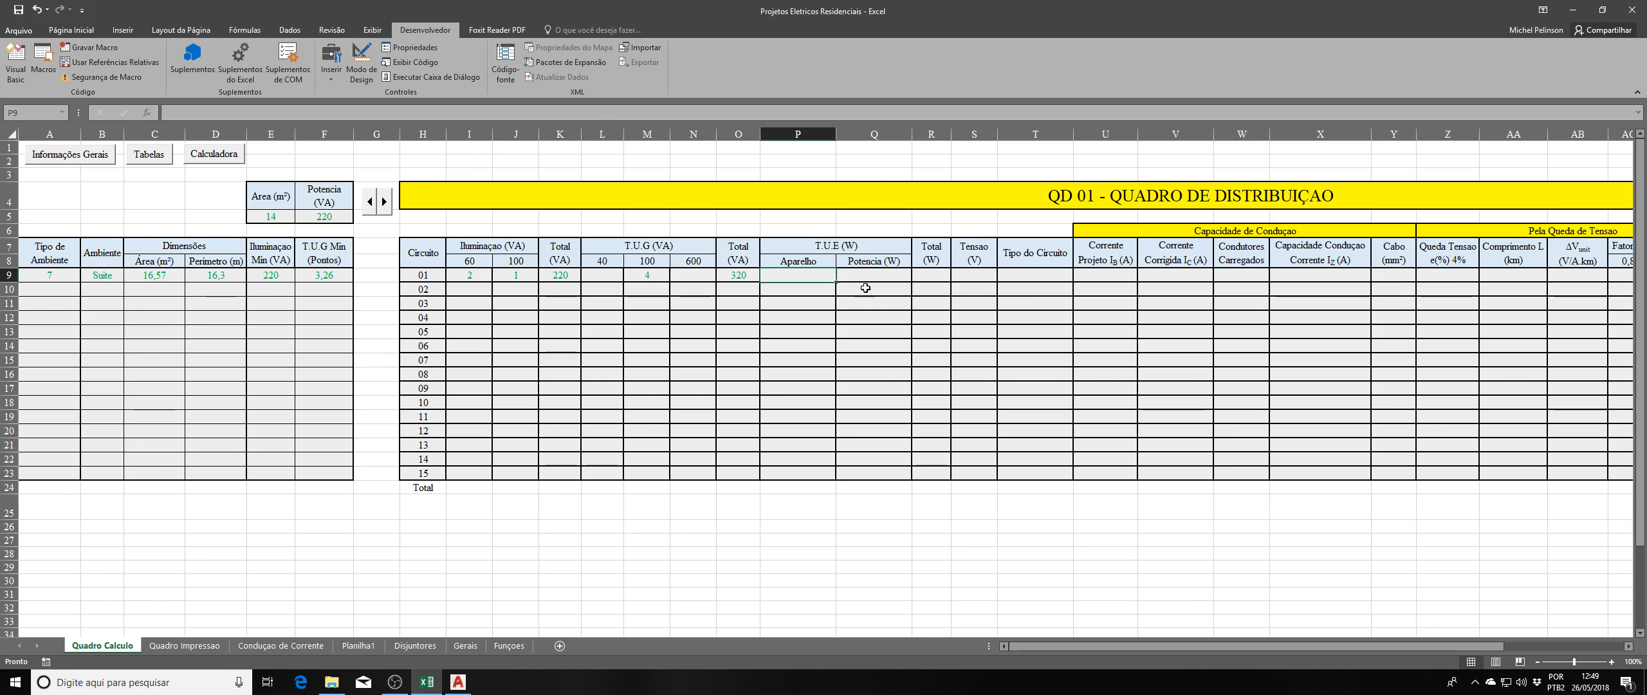
drag(814, 276, 880, 275)
click(873, 342)
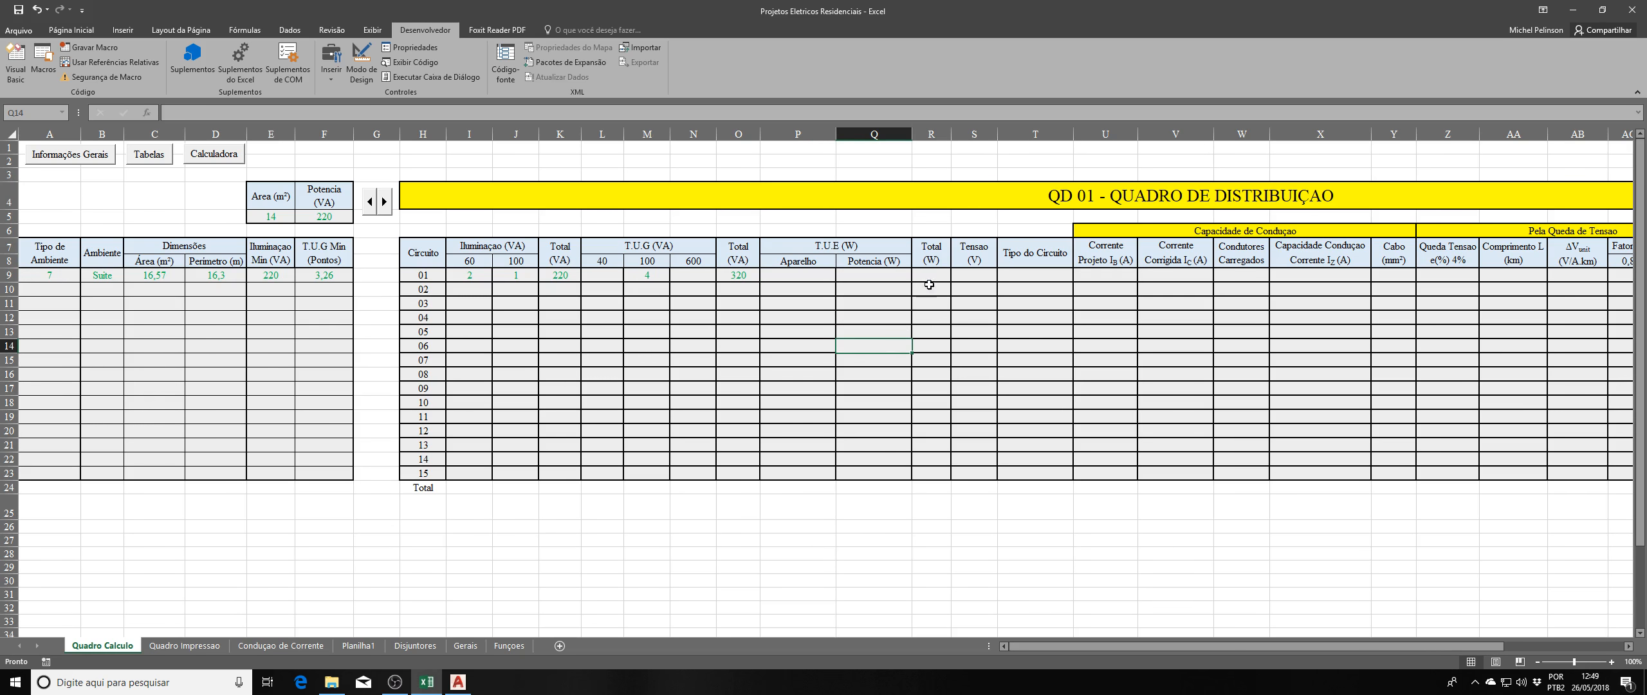
Set circuit 01's voltage to 127 V in the Tensao column.
click(972, 273)
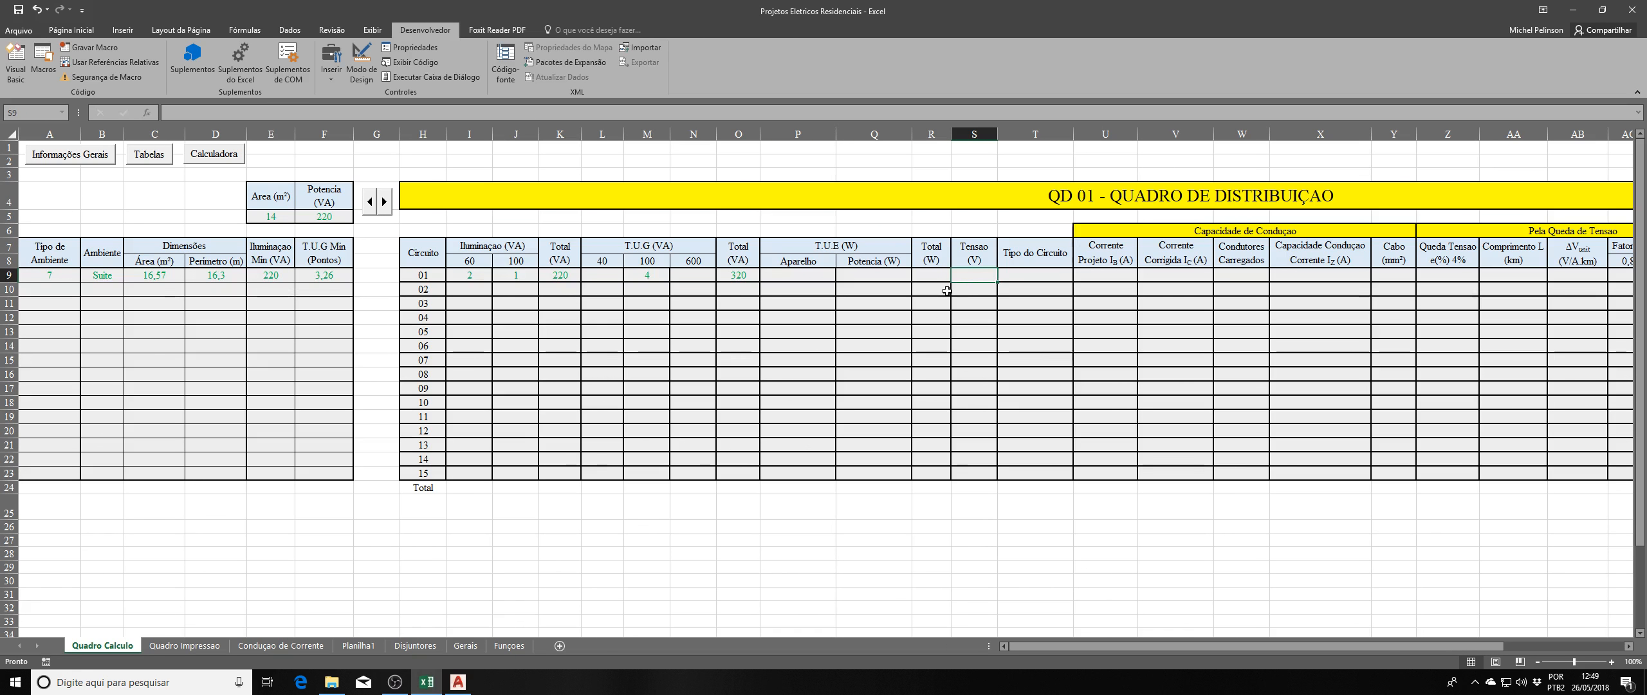
text(17)
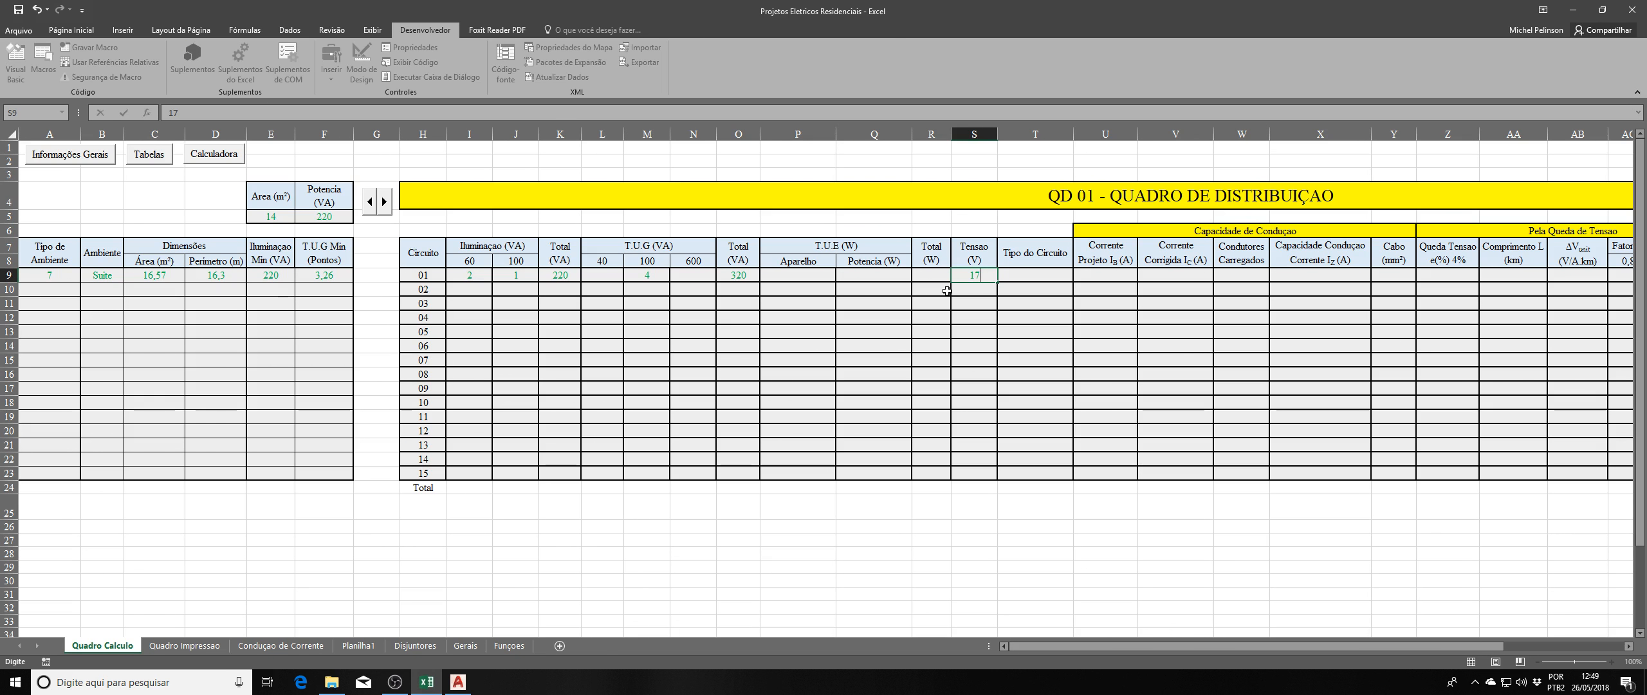
key(BackSpace)
text(27)
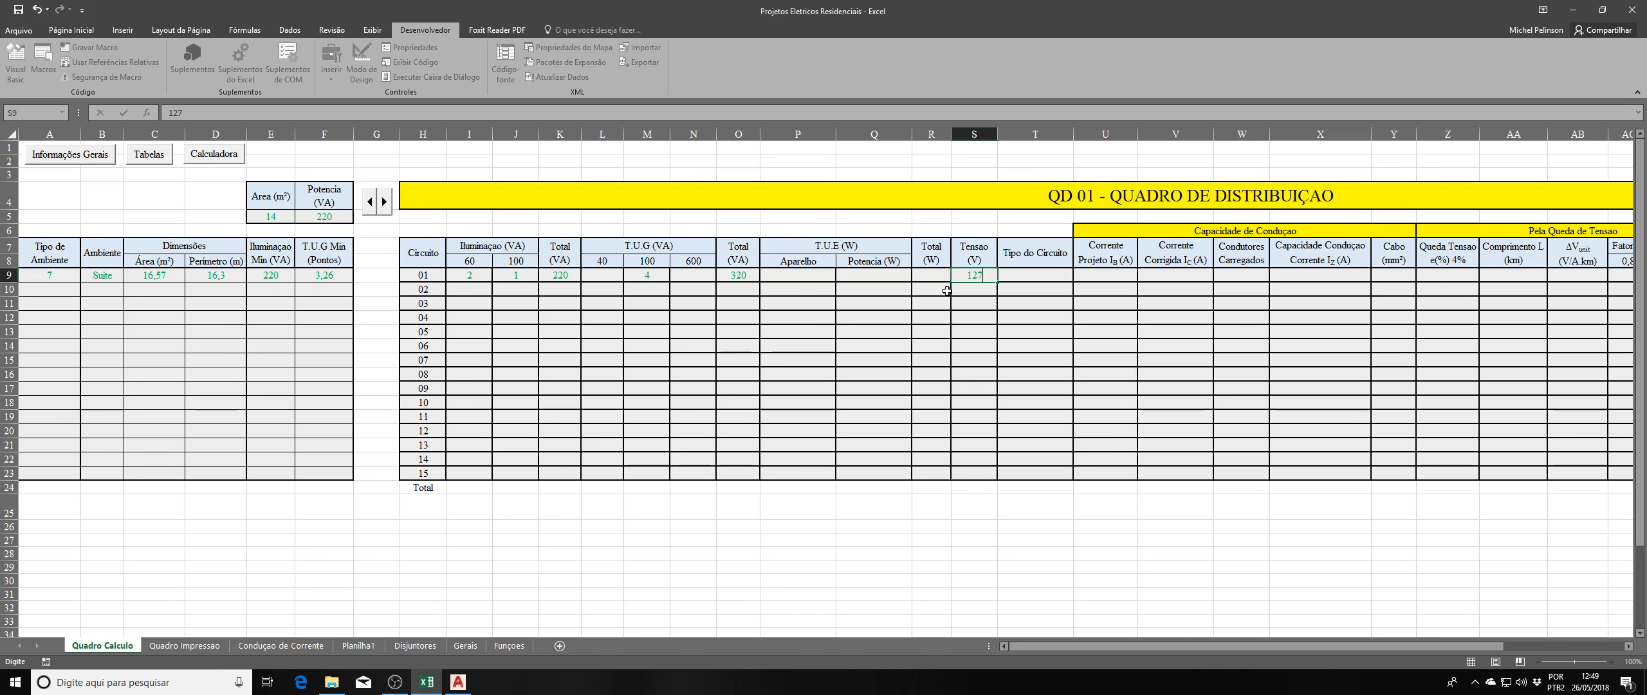
click(1005, 276)
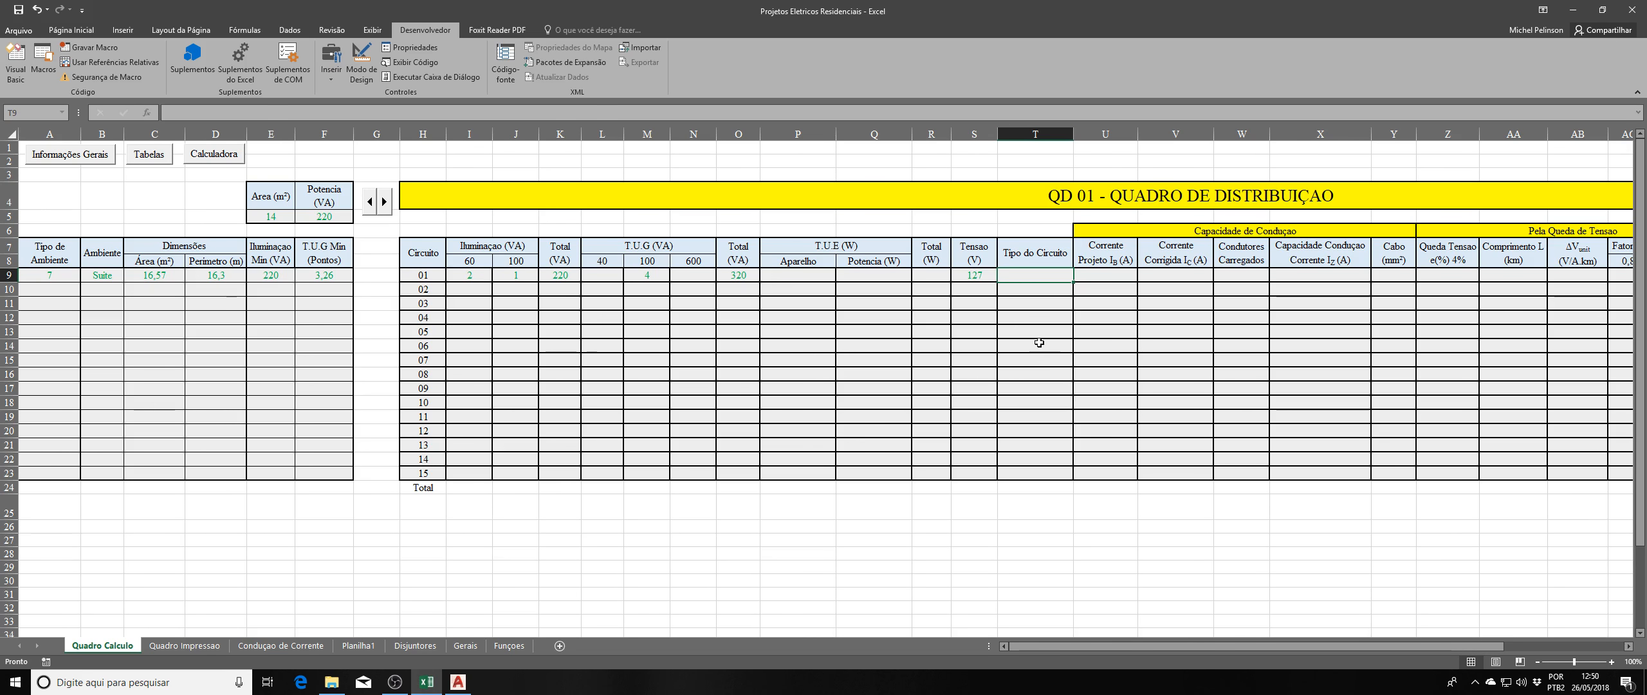
Review the available circuit types in the general information window, from Resistivo through Motor, and close it.
click(106, 162)
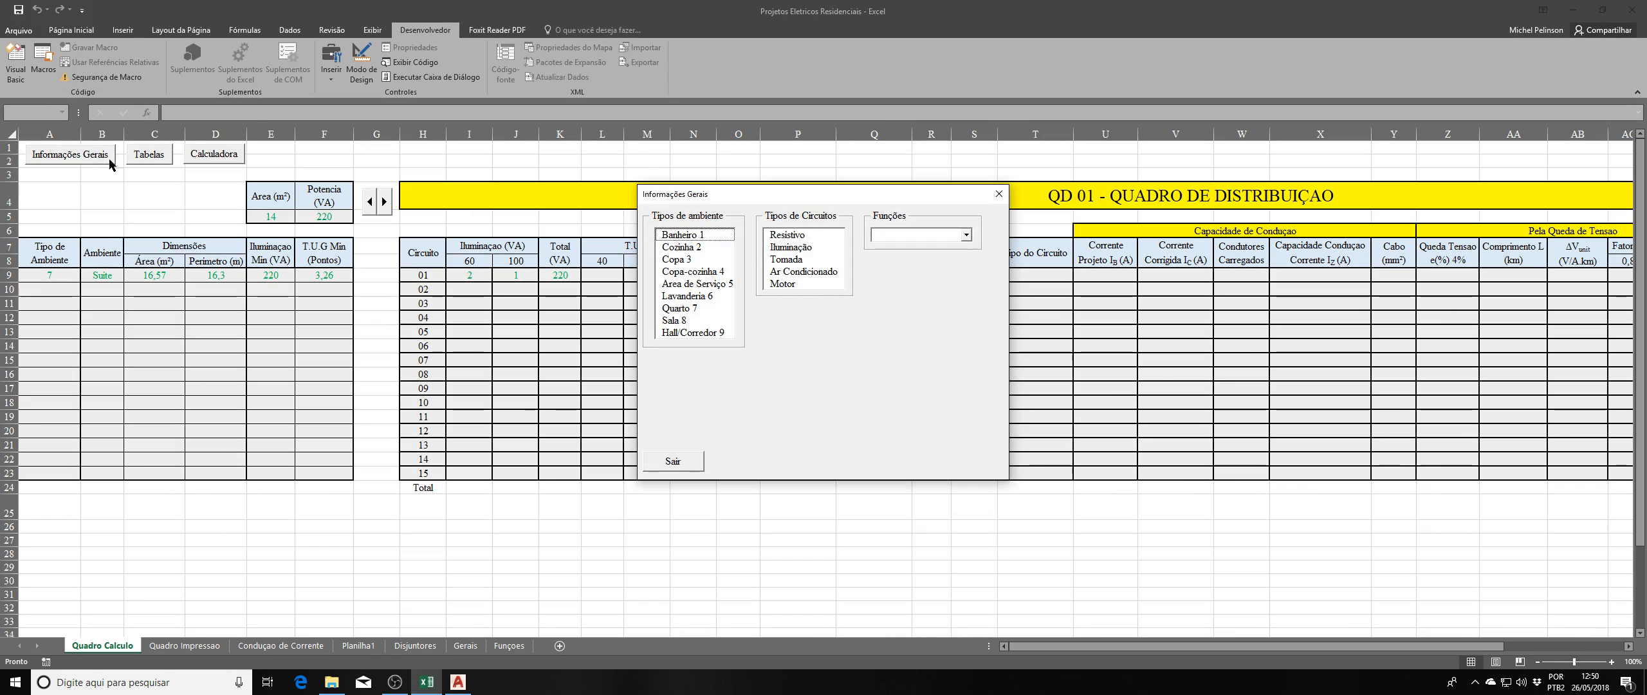
drag(800, 200, 627, 141)
click(614, 175)
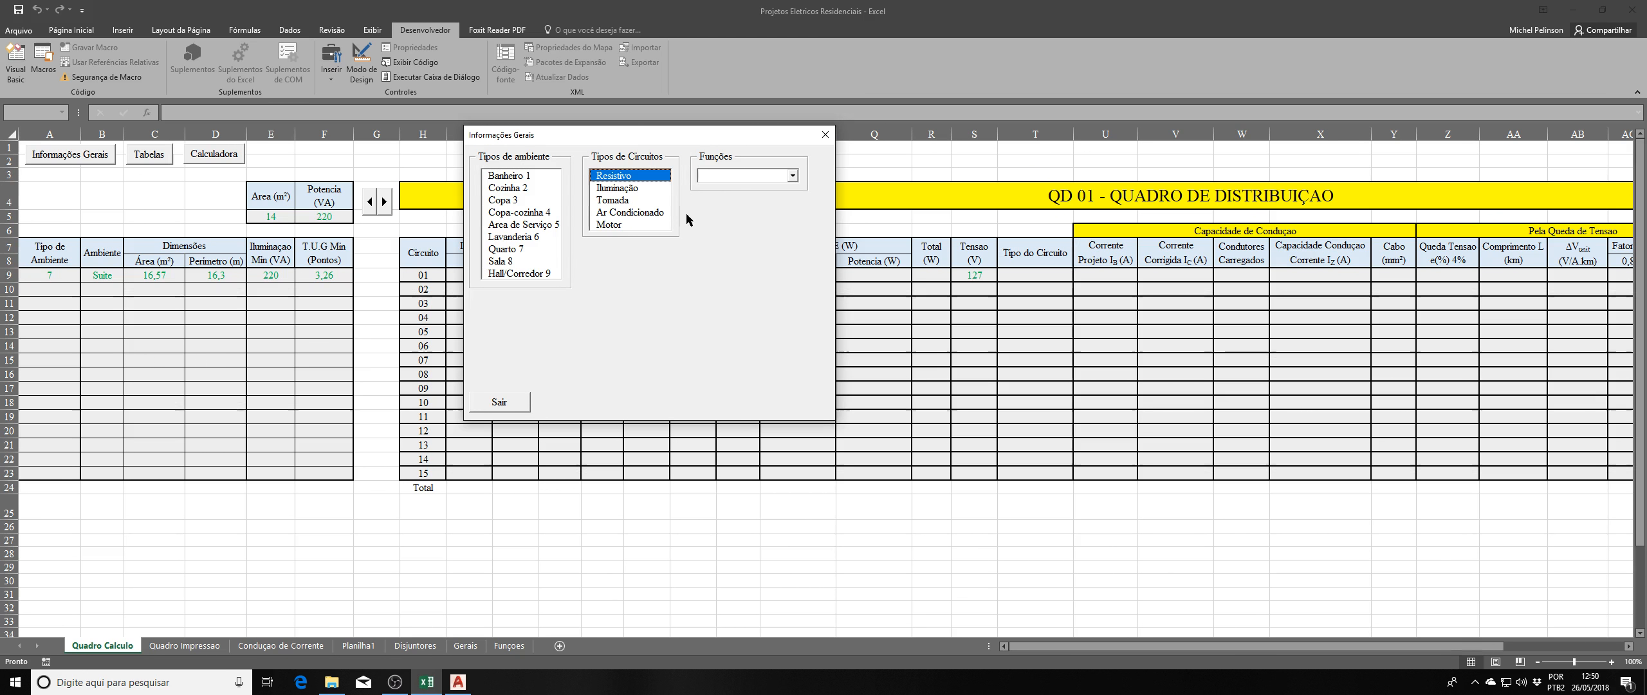
click(630, 188)
click(623, 200)
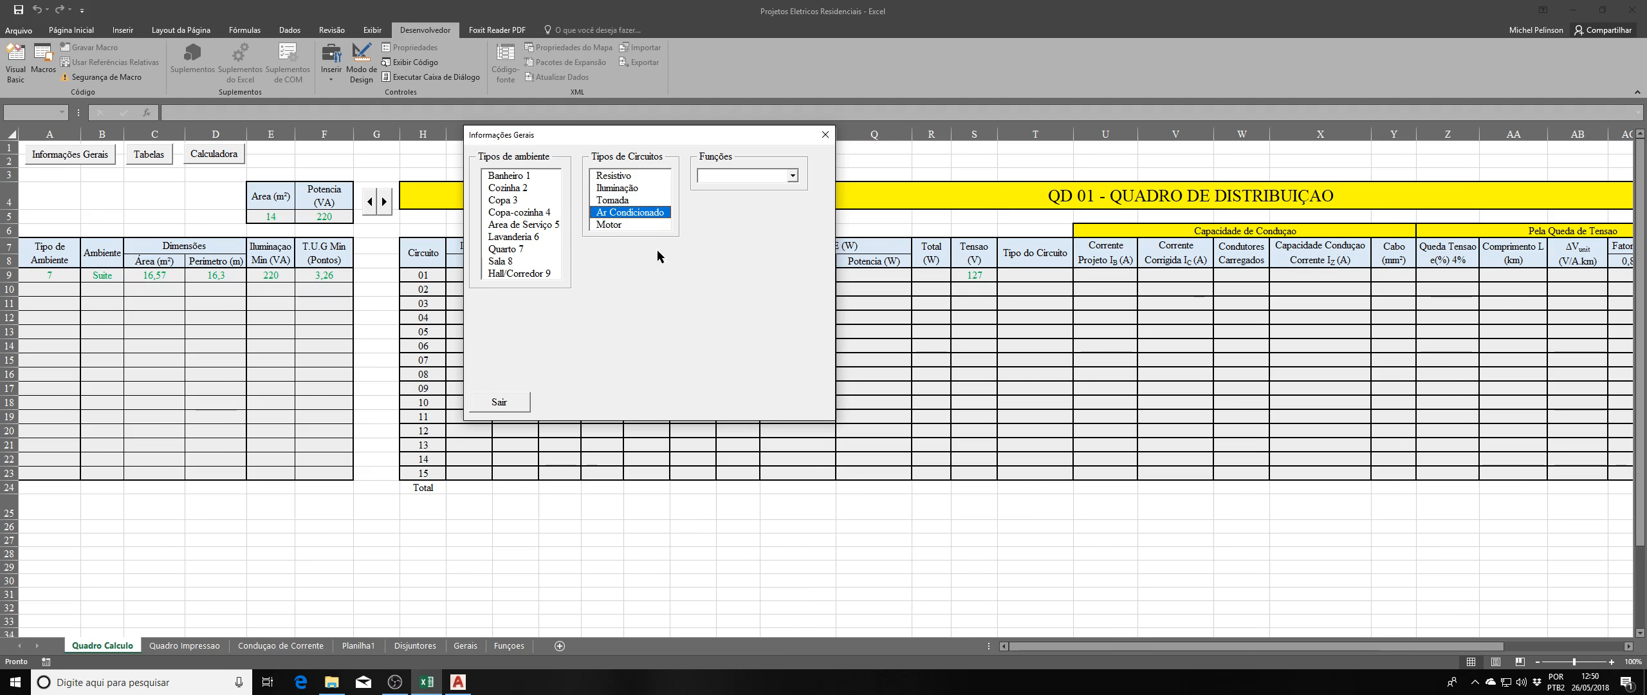
click(624, 225)
click(499, 401)
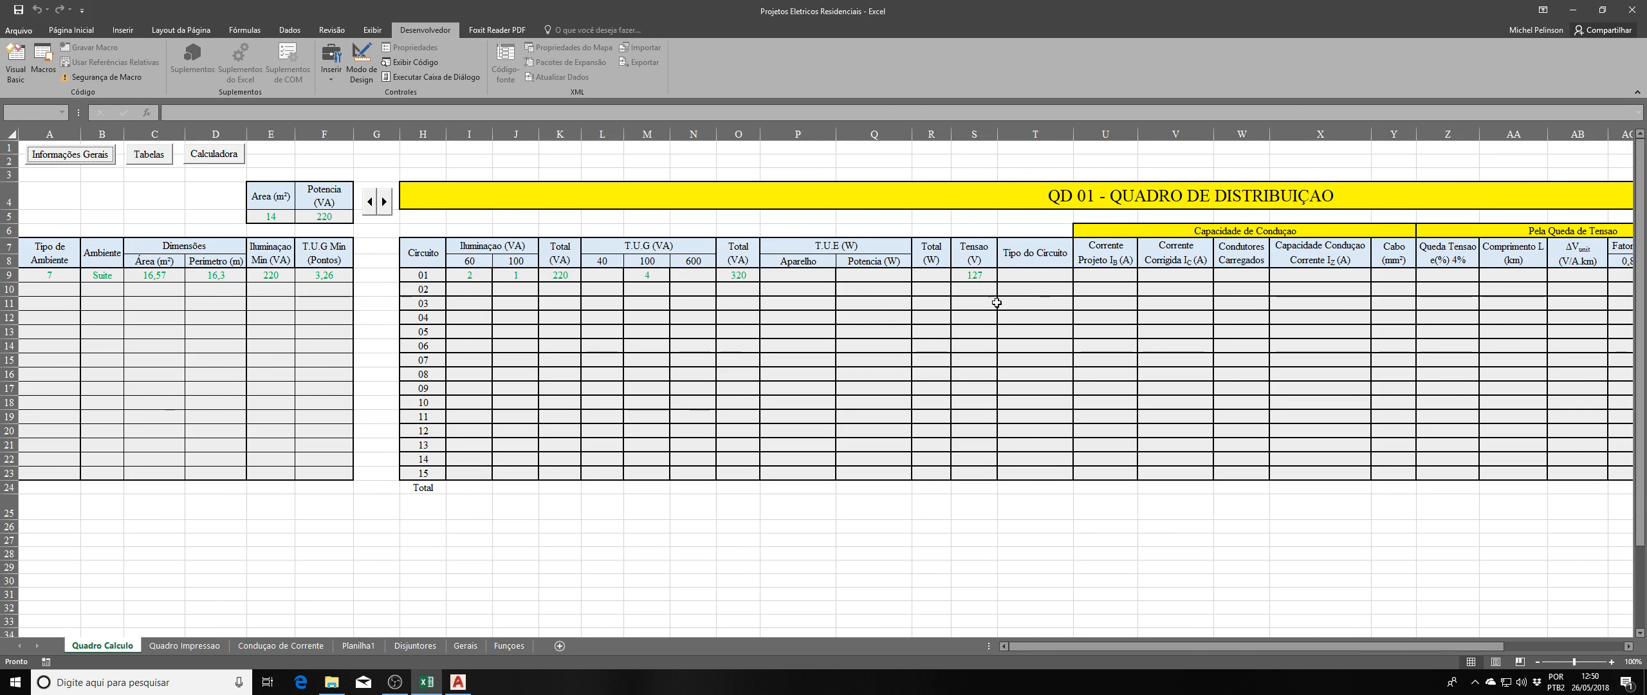
Enter Iluminaçao as circuit 01's type in the Tipo do Circuito column.
click(1042, 275)
text(Ilumi)
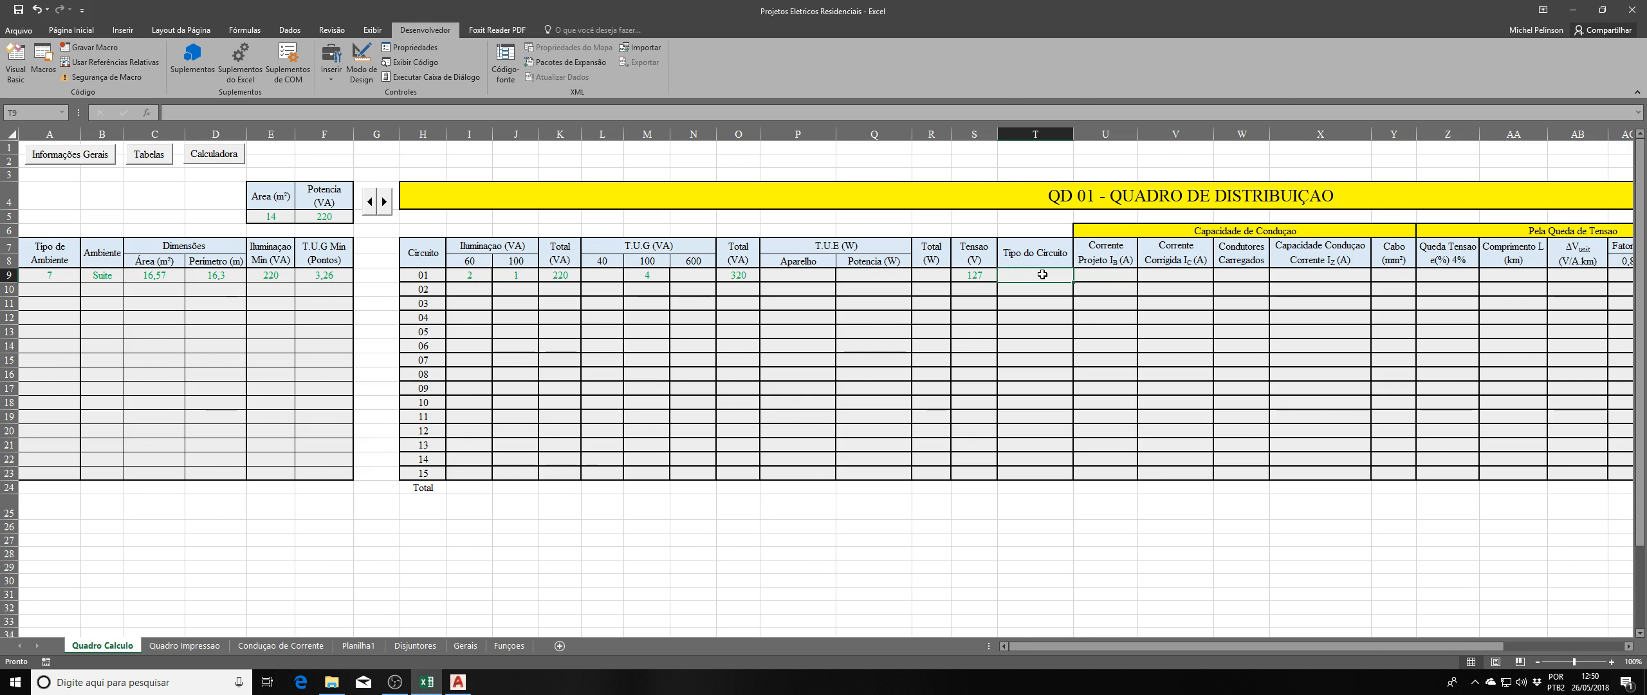
text(na)
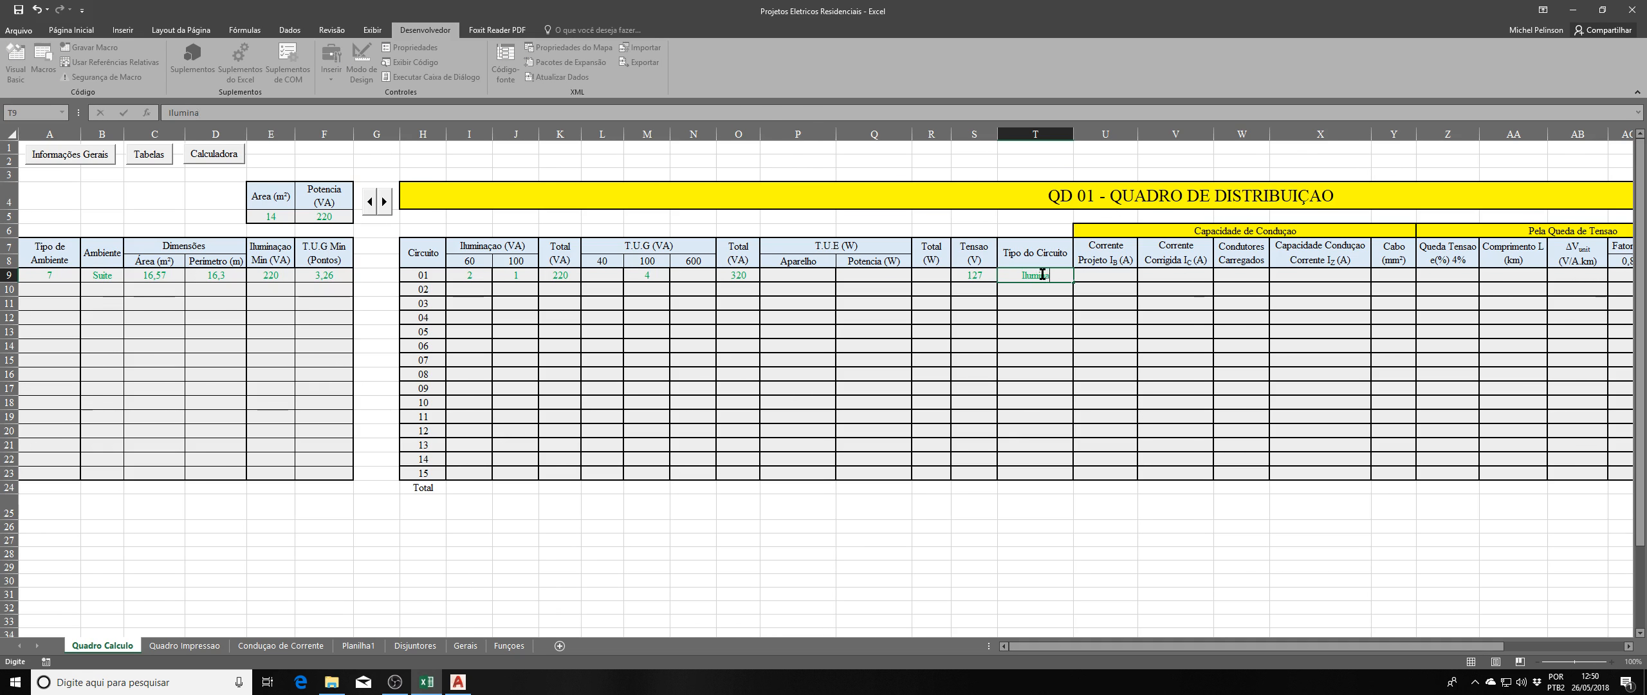
text(çao)
key(Return)
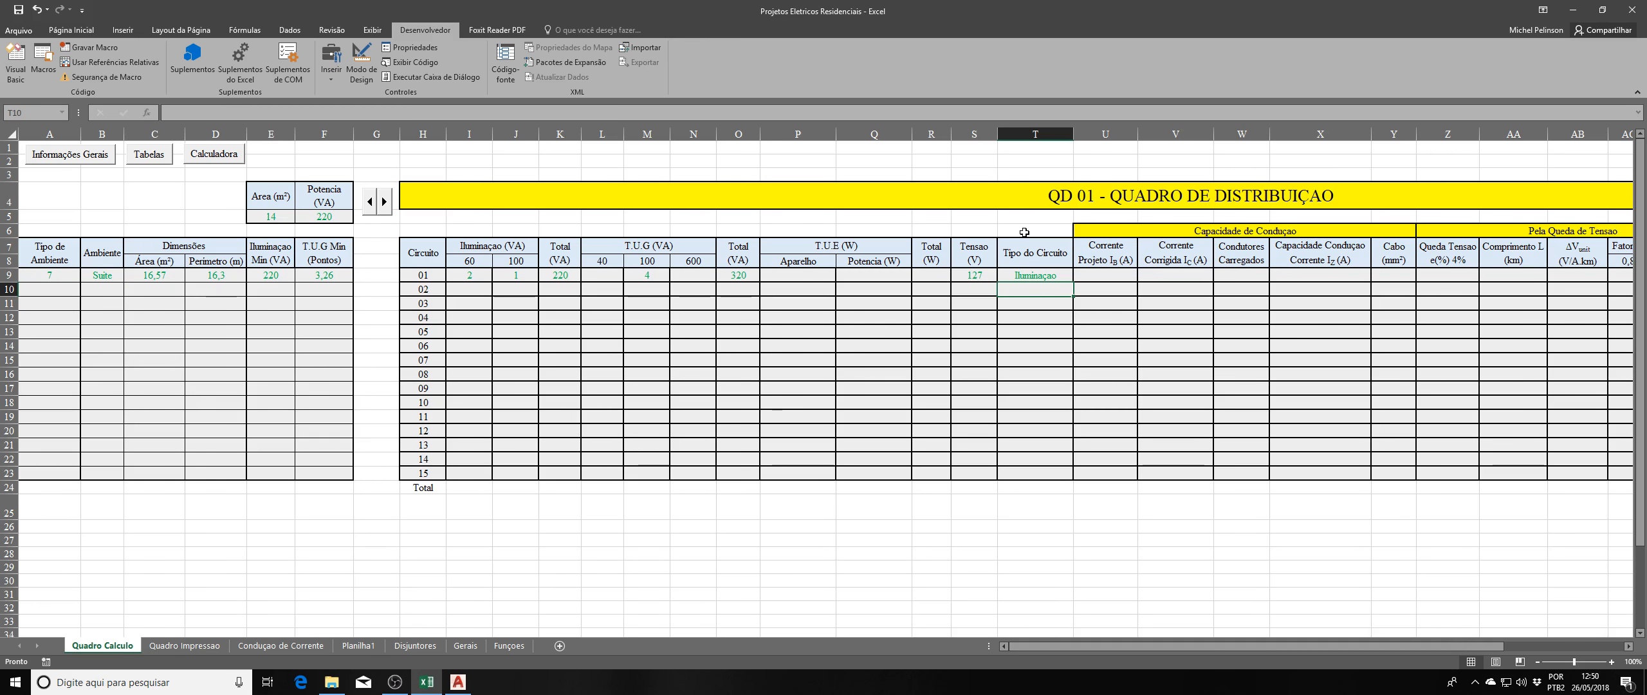
Insert the user-defined function Cor_Cabo in circuit 01's Cor cell, using the circuit type in T9 as its argument.
drag(1265, 647, 1386, 647)
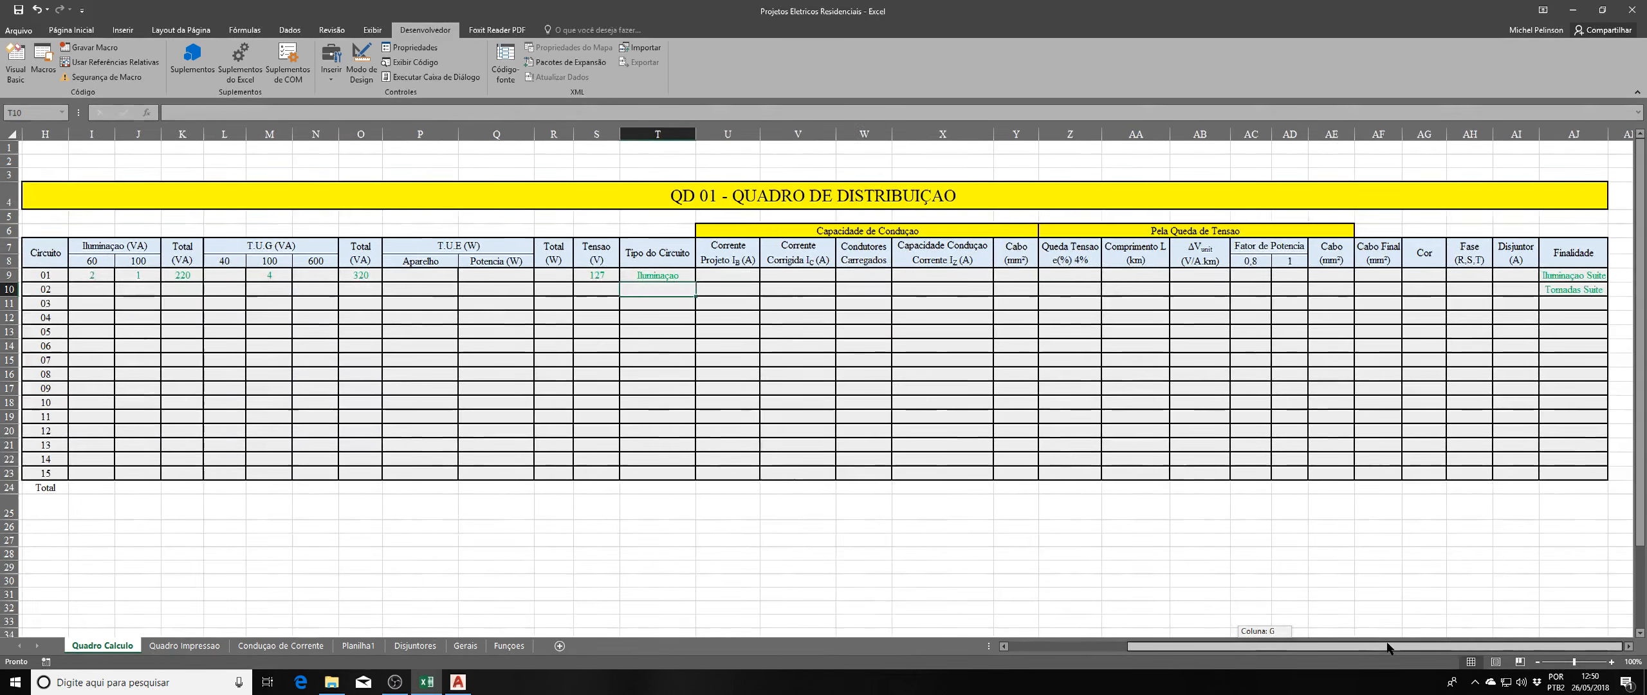
click(1423, 275)
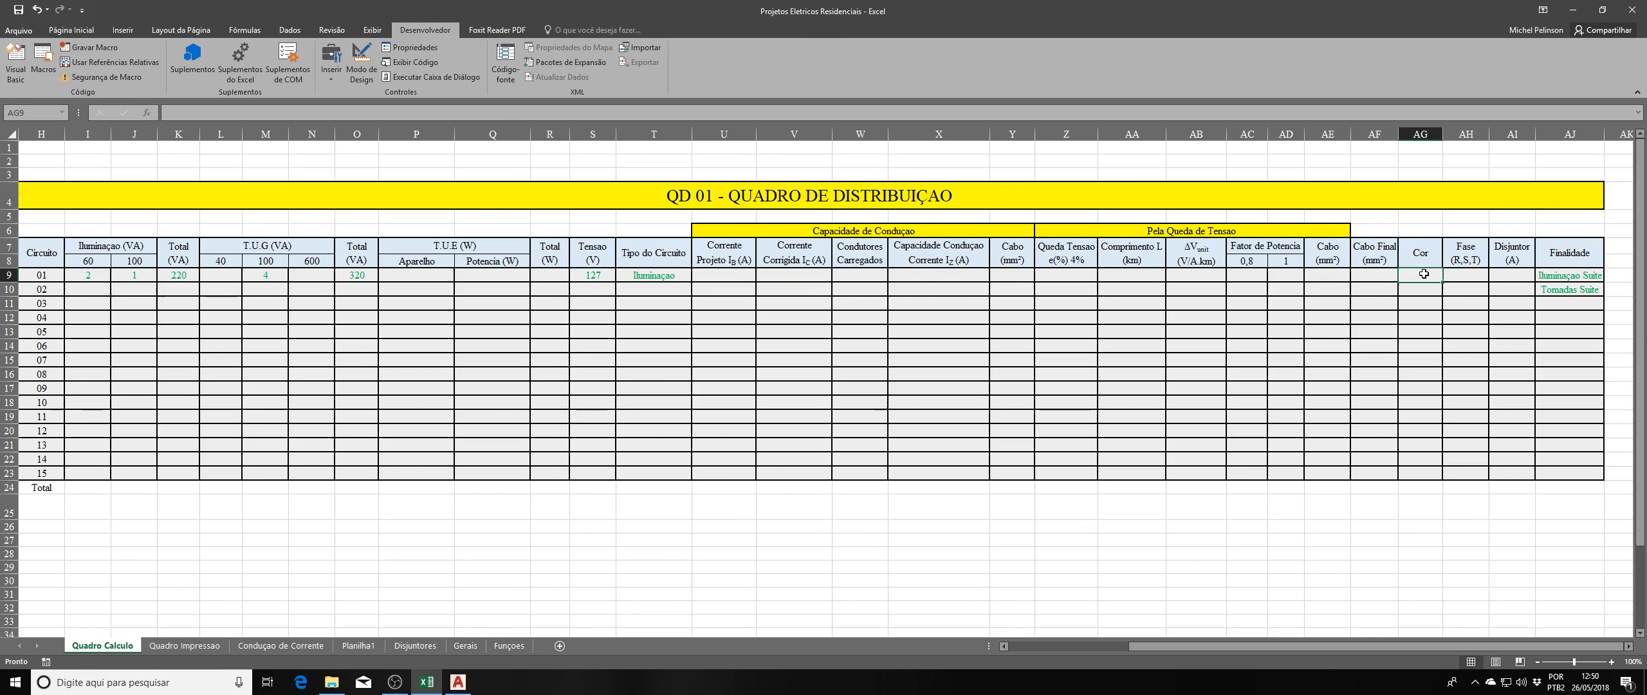
click(147, 114)
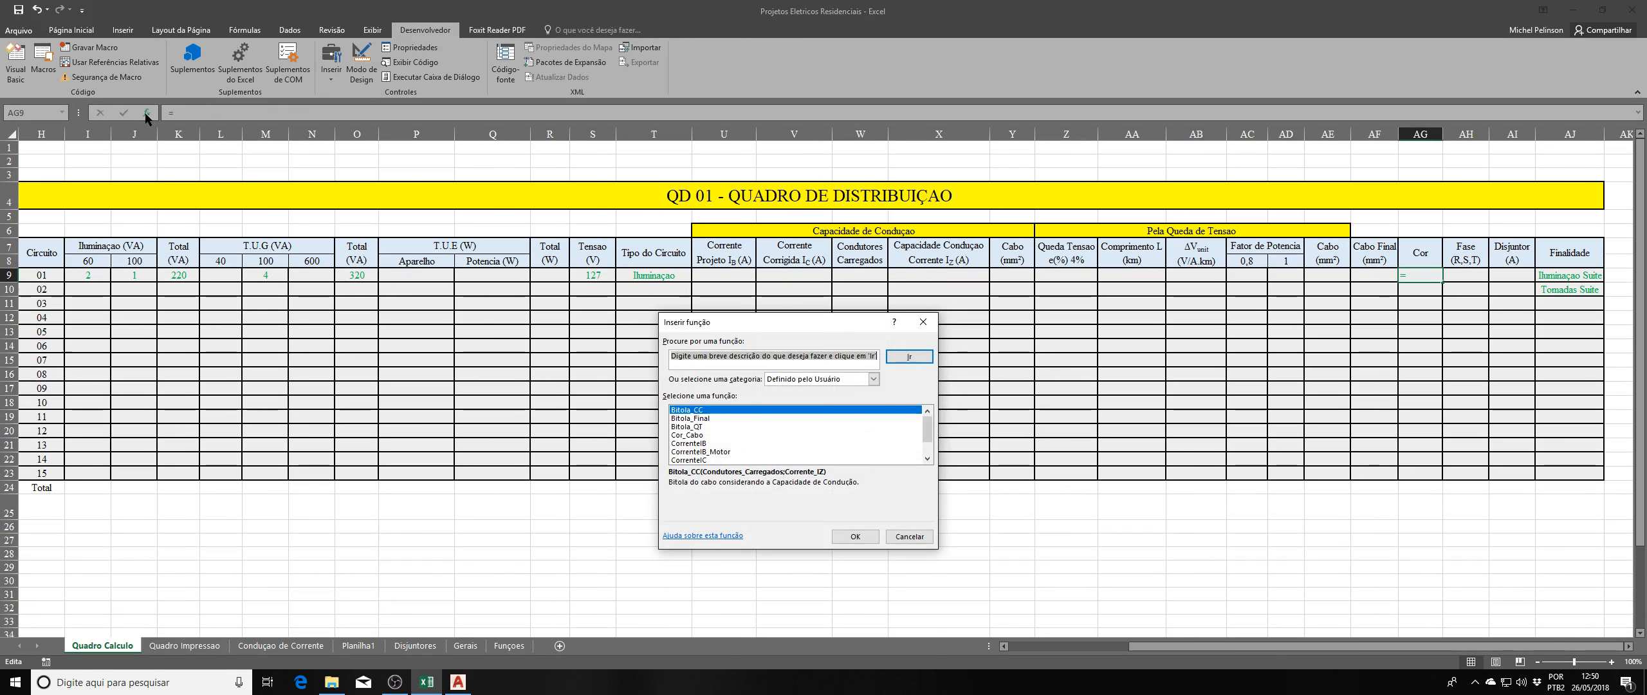
scroll(877, 445, down, 1)
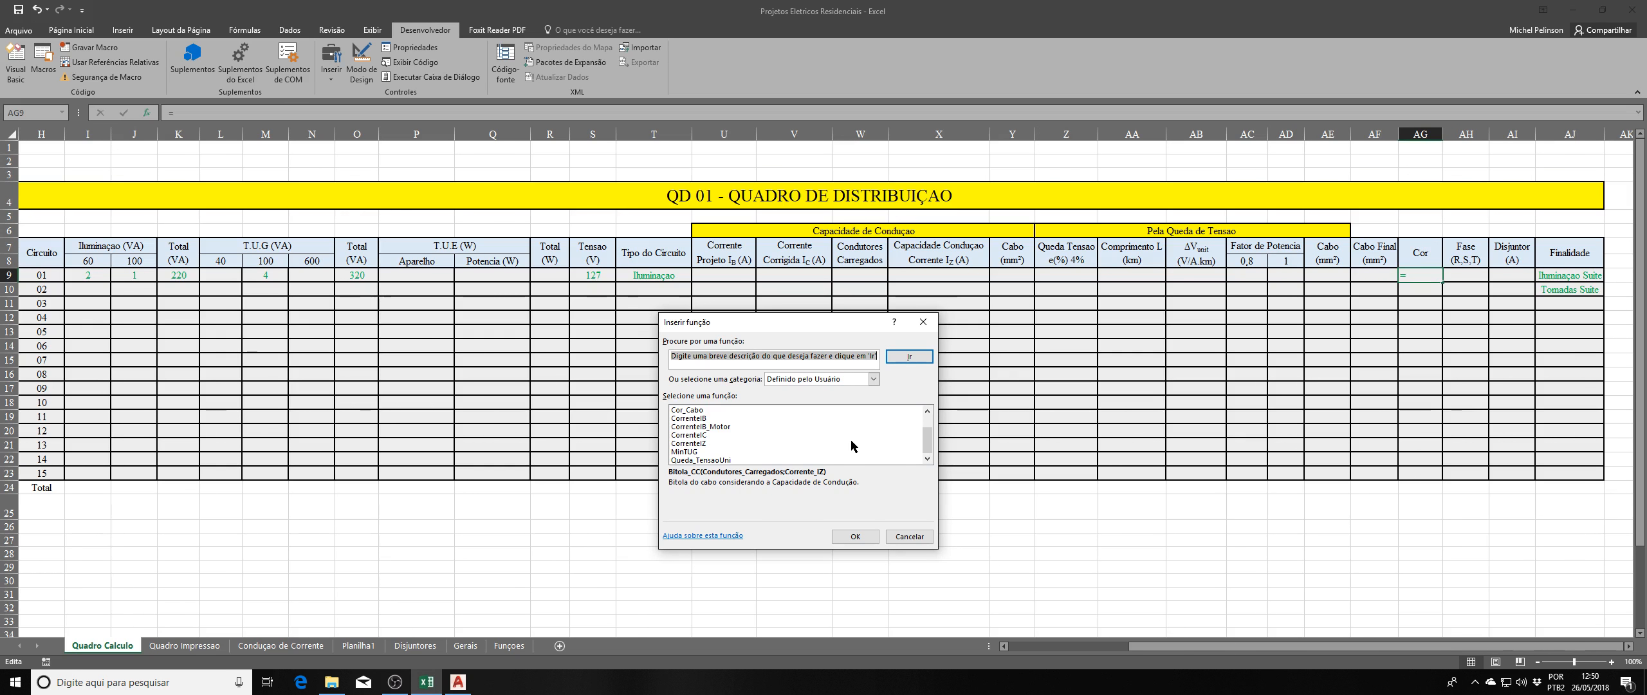
drag(931, 443, 931, 439)
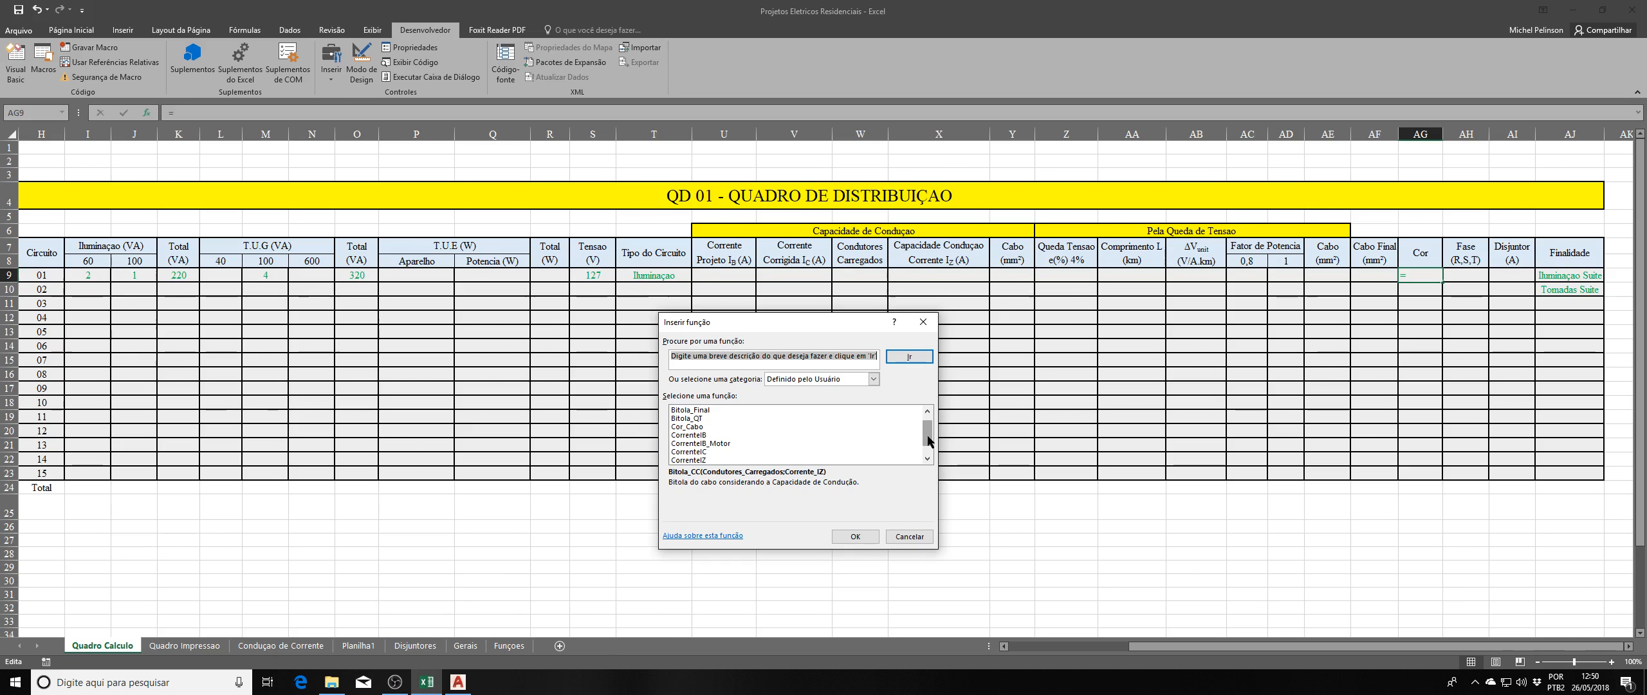
drag(927, 436, 933, 428)
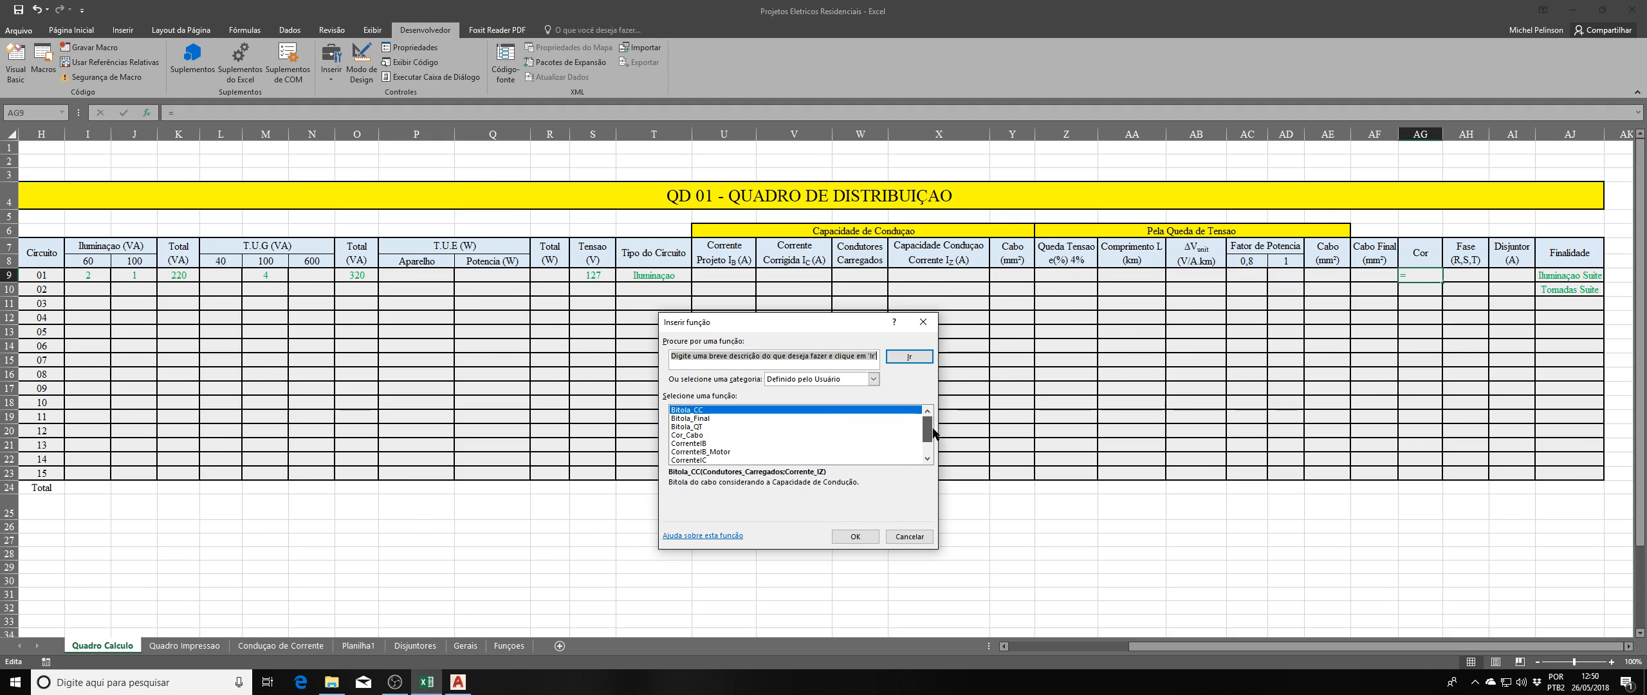
click(687, 434)
click(848, 536)
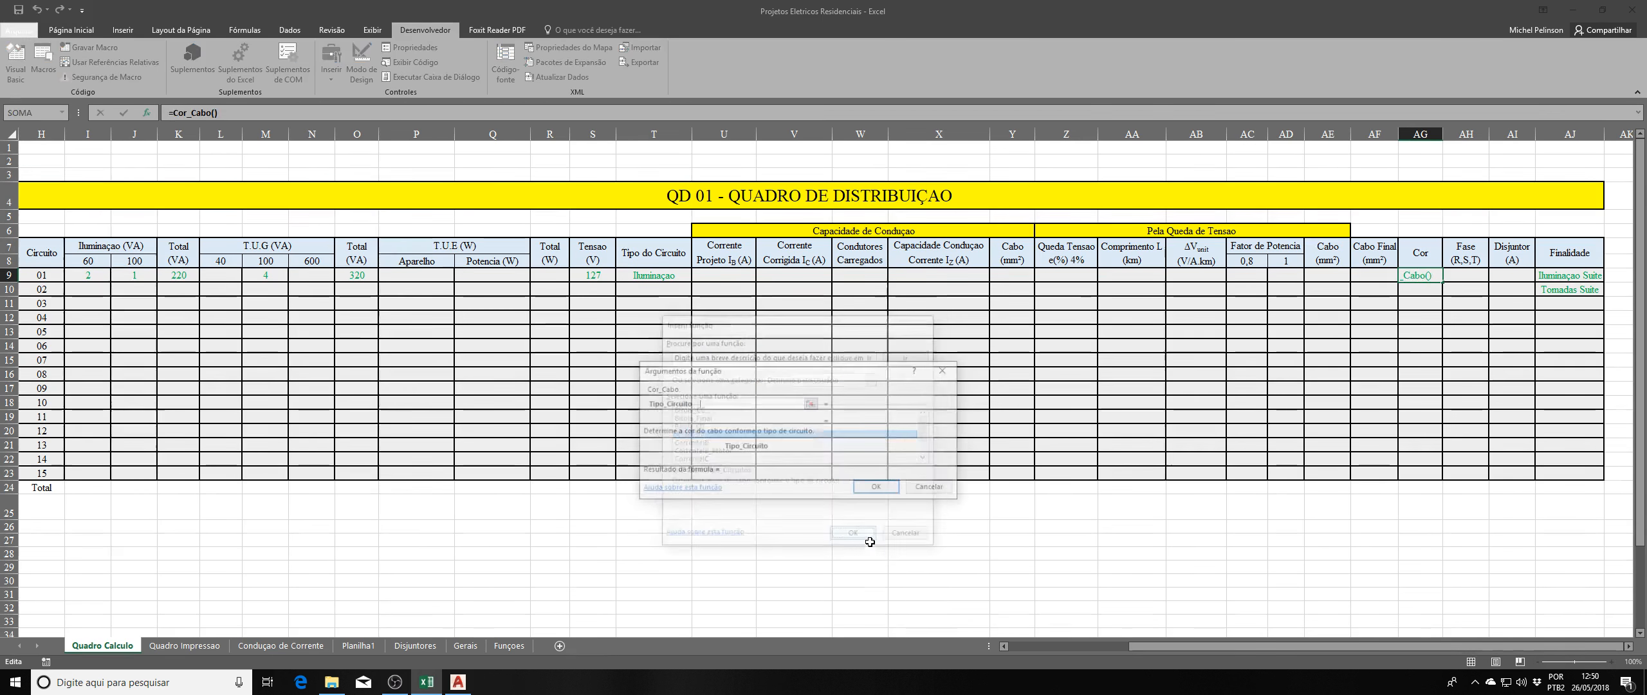
click(649, 275)
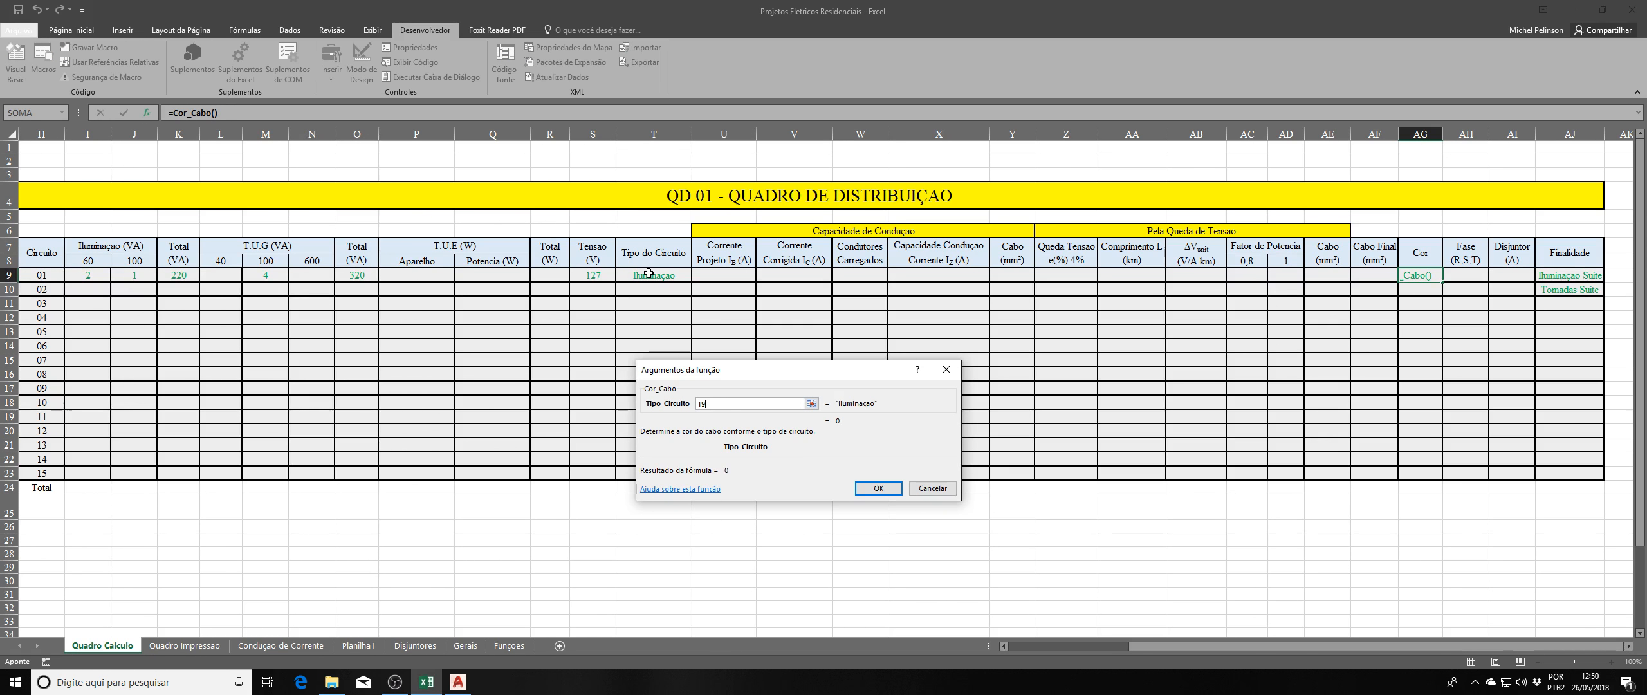
key(Return)
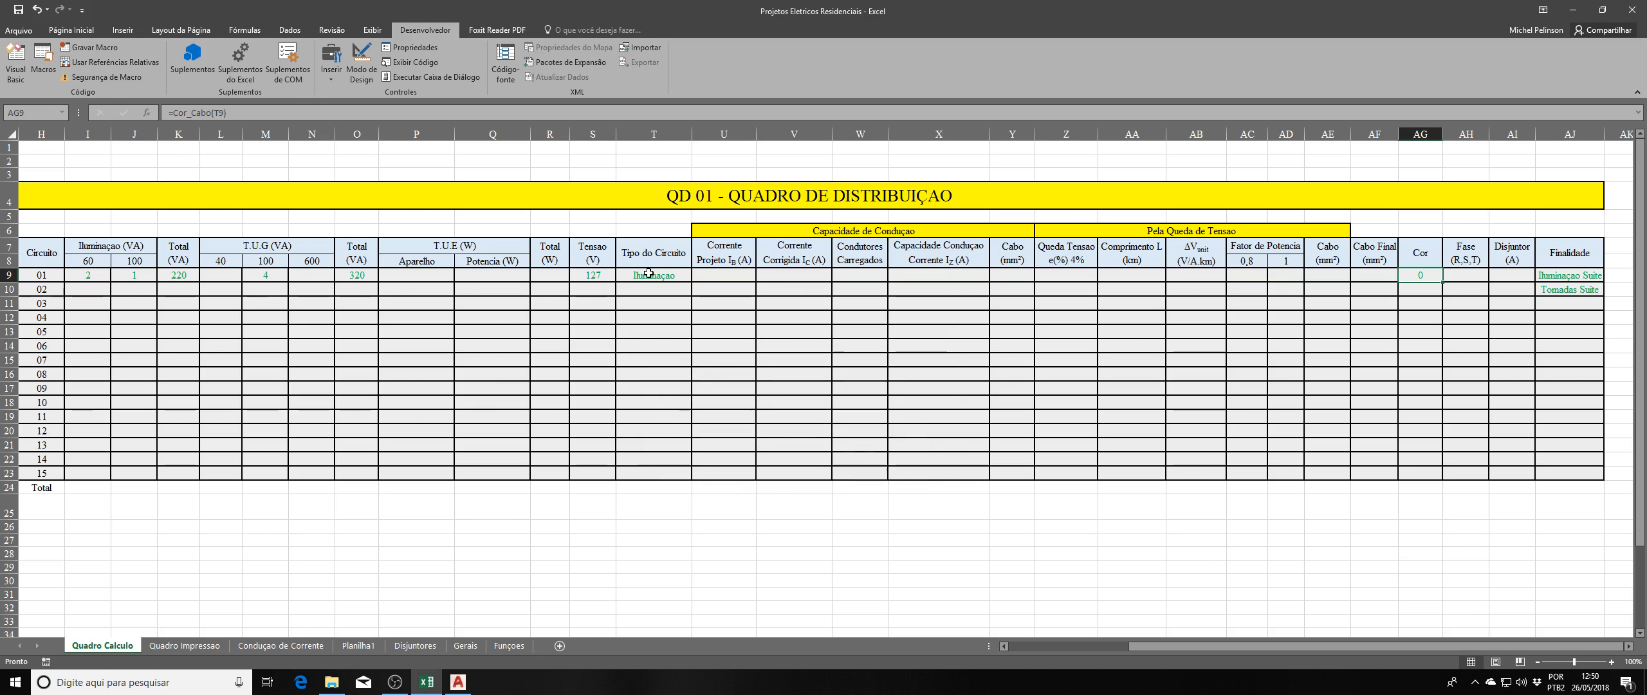
click(1425, 332)
click(1417, 276)
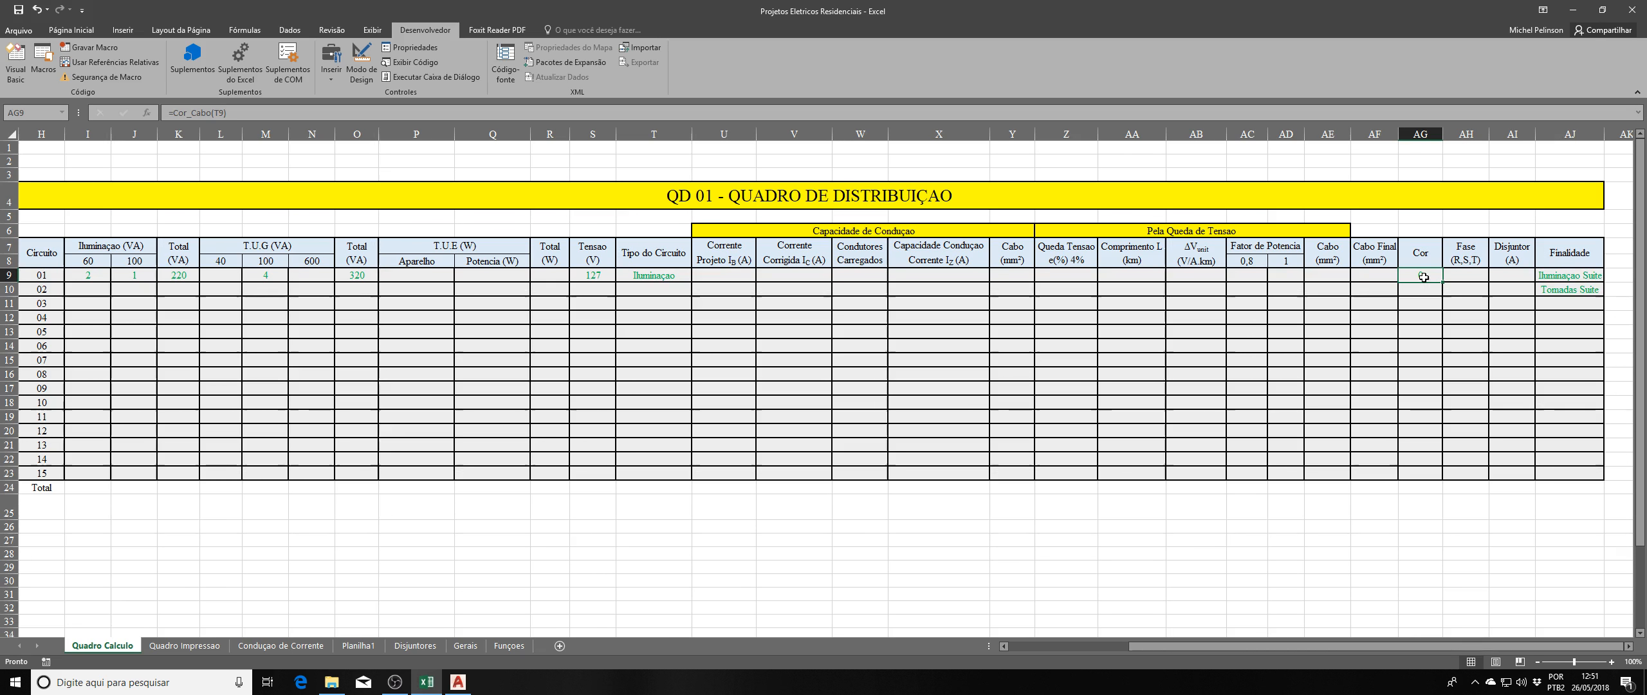
Correct the spelling of circuit 01's type to Iluminação and check its cable colour cell.
click(643, 274)
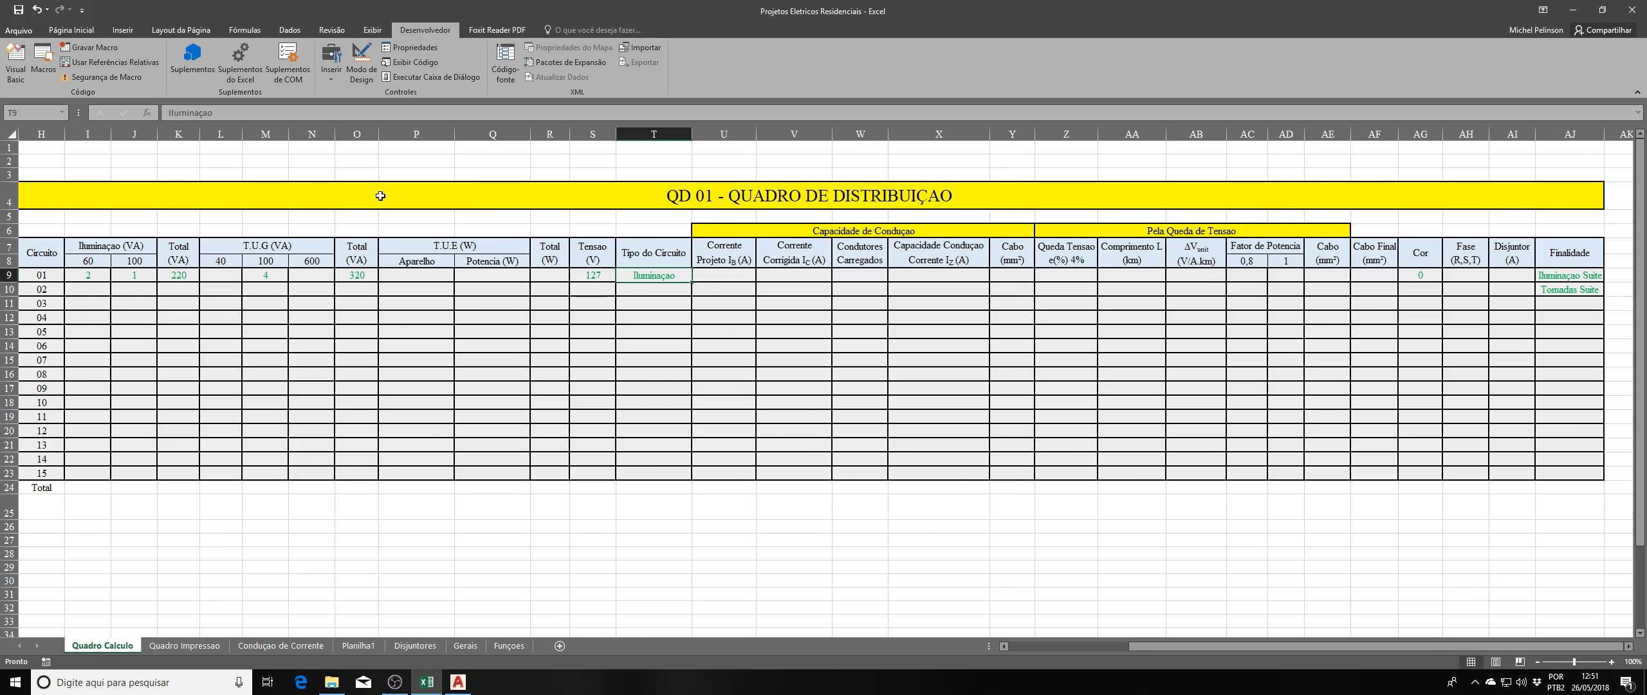
click(203, 113)
key(BackSpace)
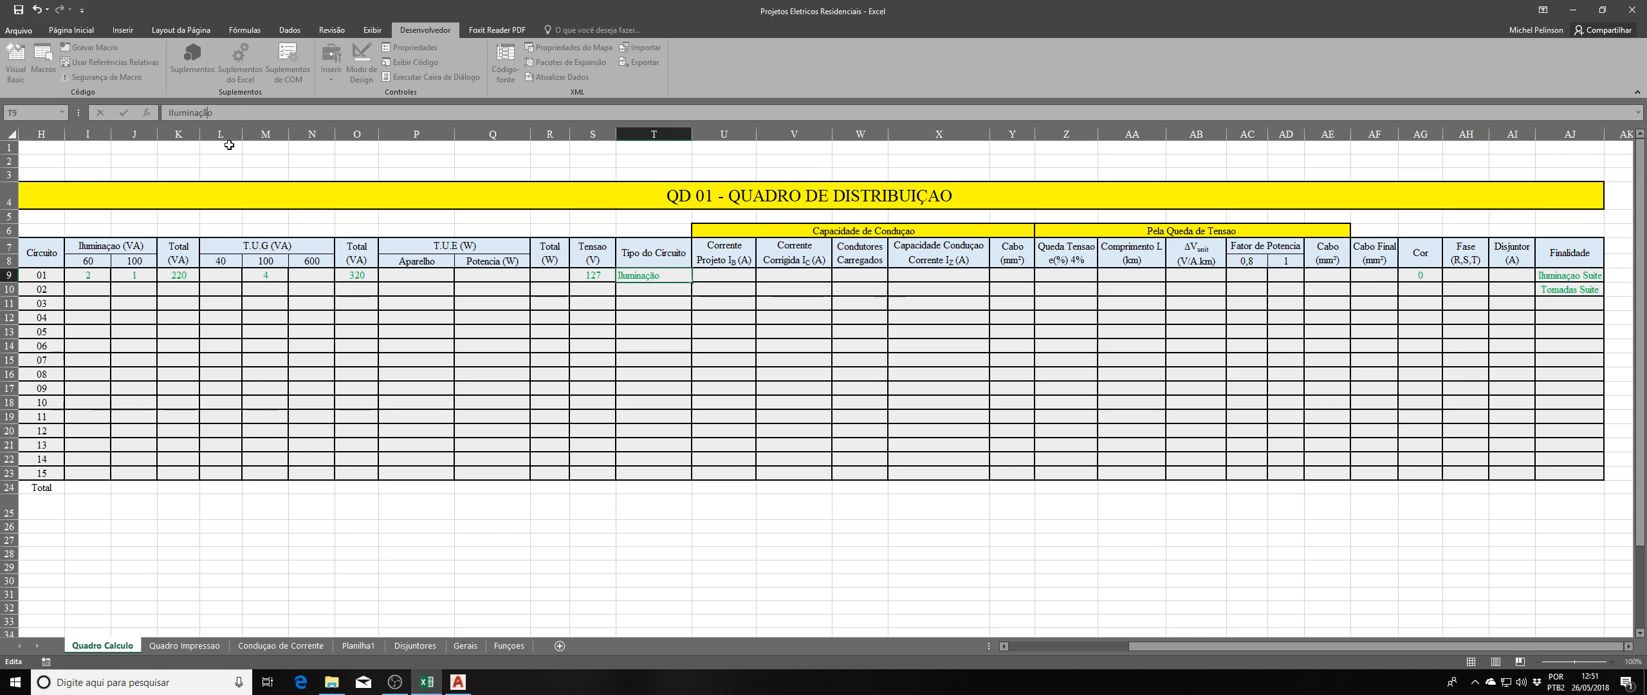
text(ã)
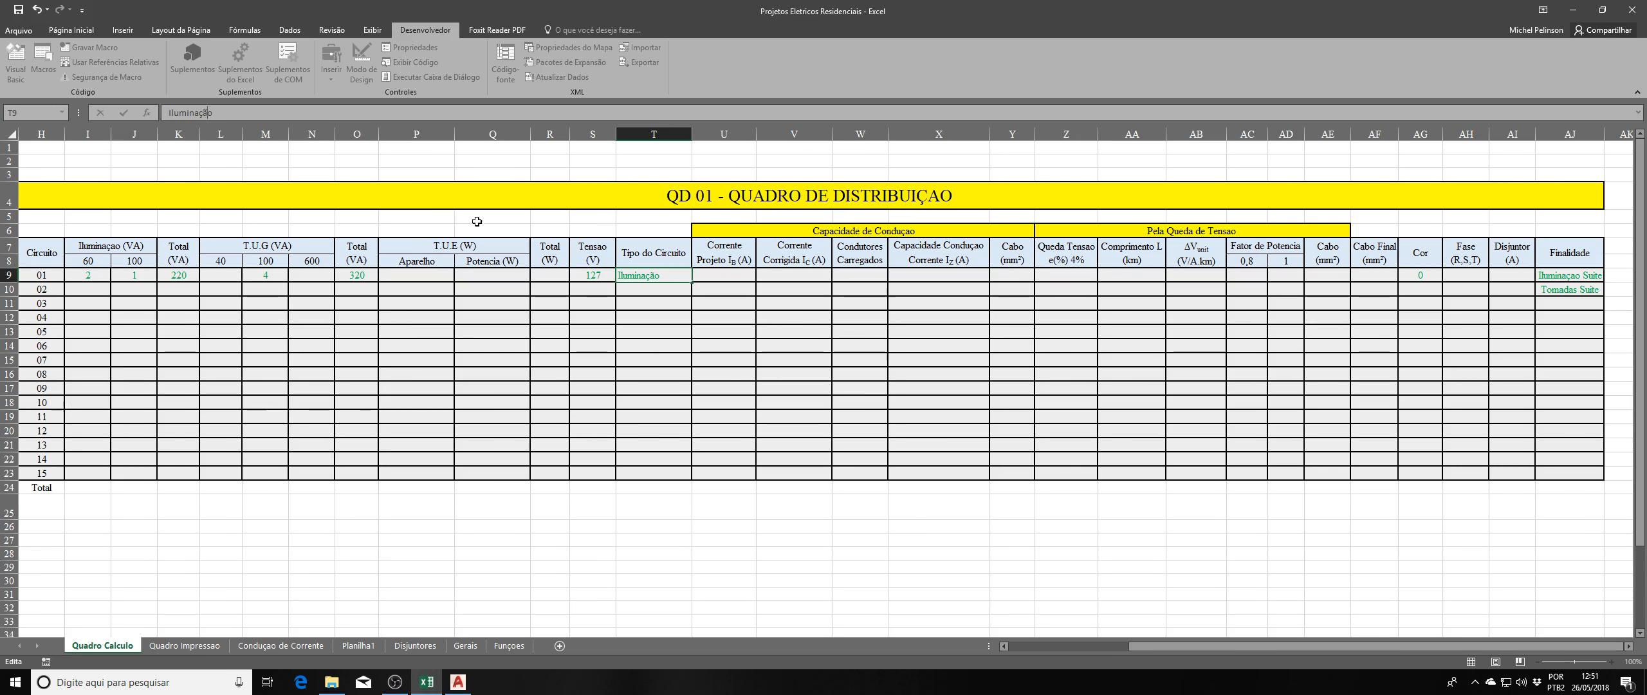
key(Return)
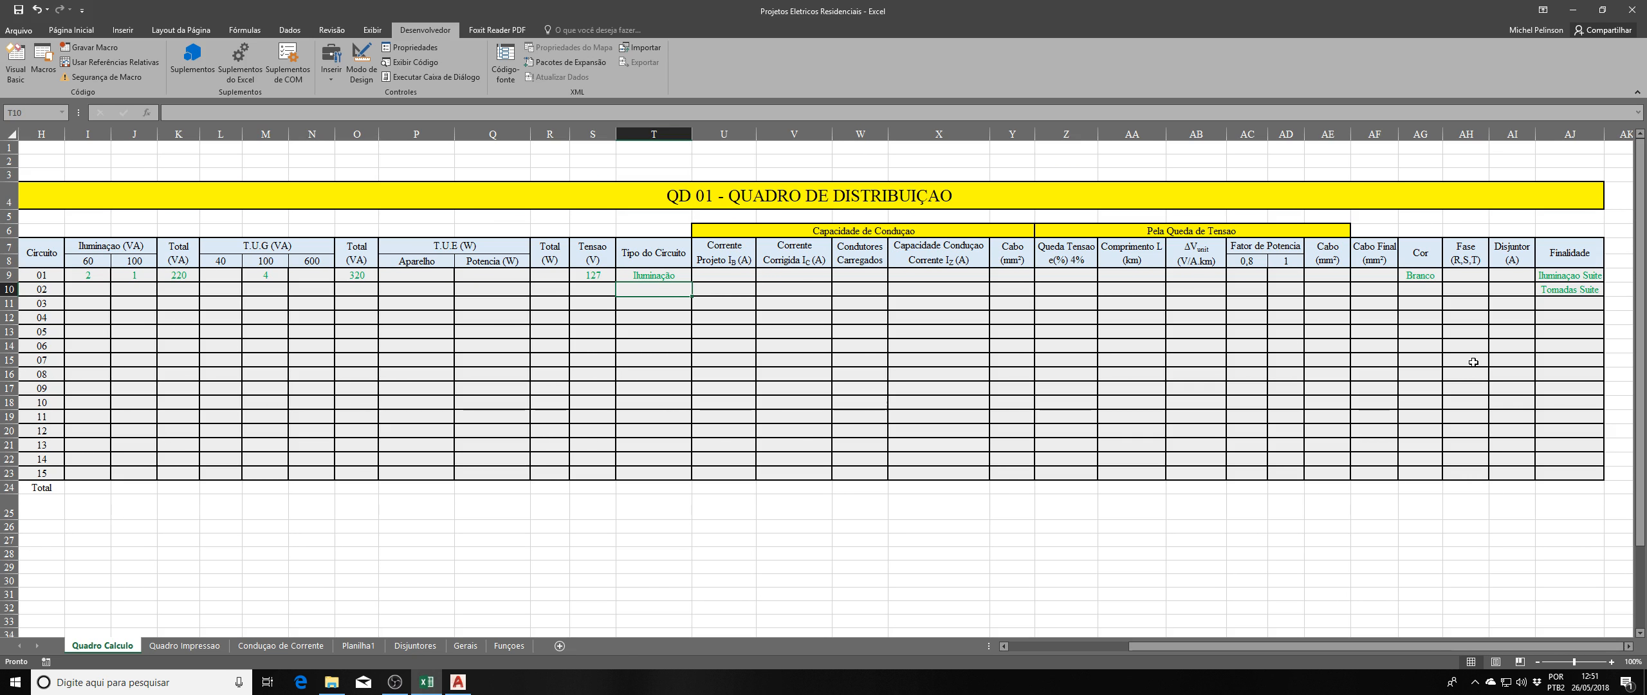
click(1429, 277)
click(1423, 326)
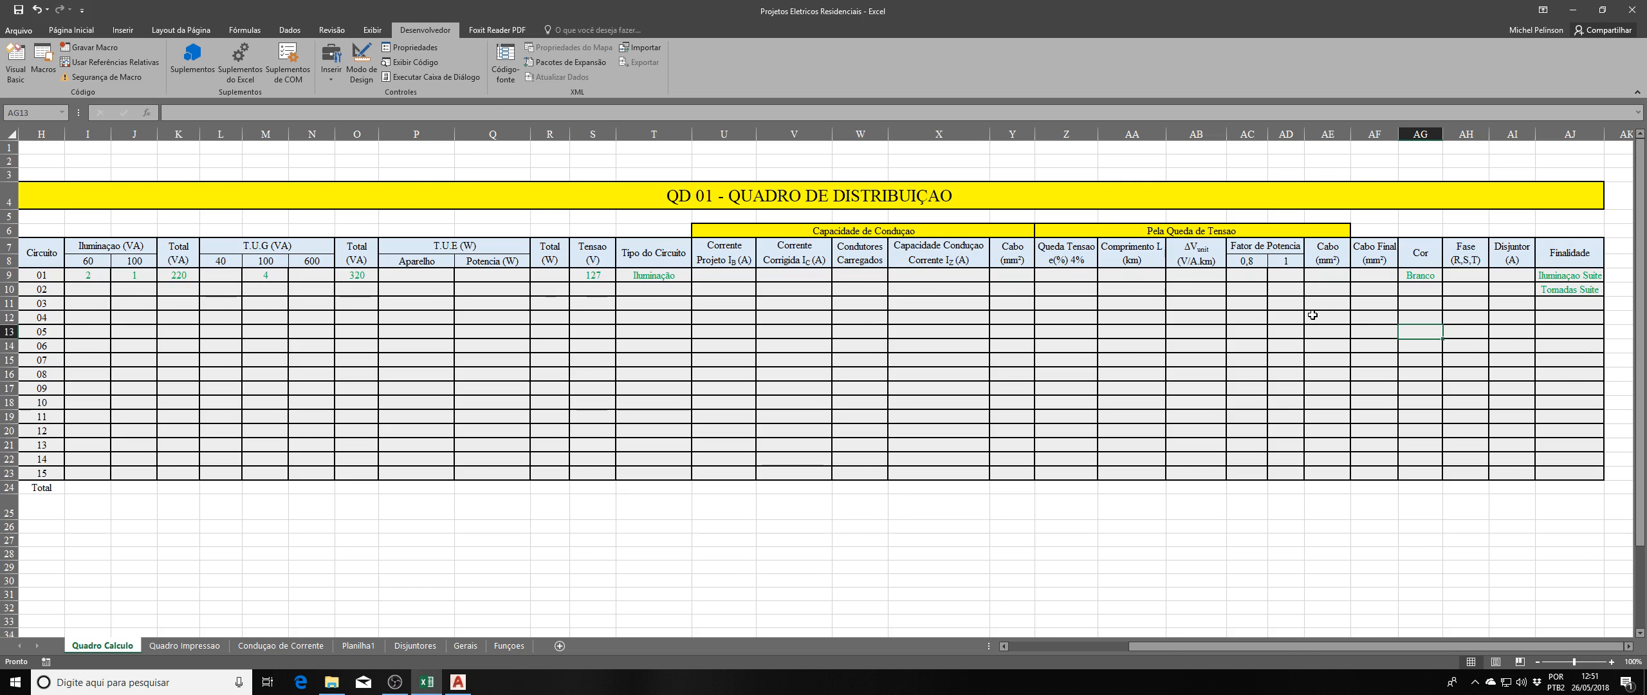
Start the CorrenteIB function in circuit 01's Corrente Projeto cell, with the lighting total K9 as Potencia_Iluminação.
click(707, 275)
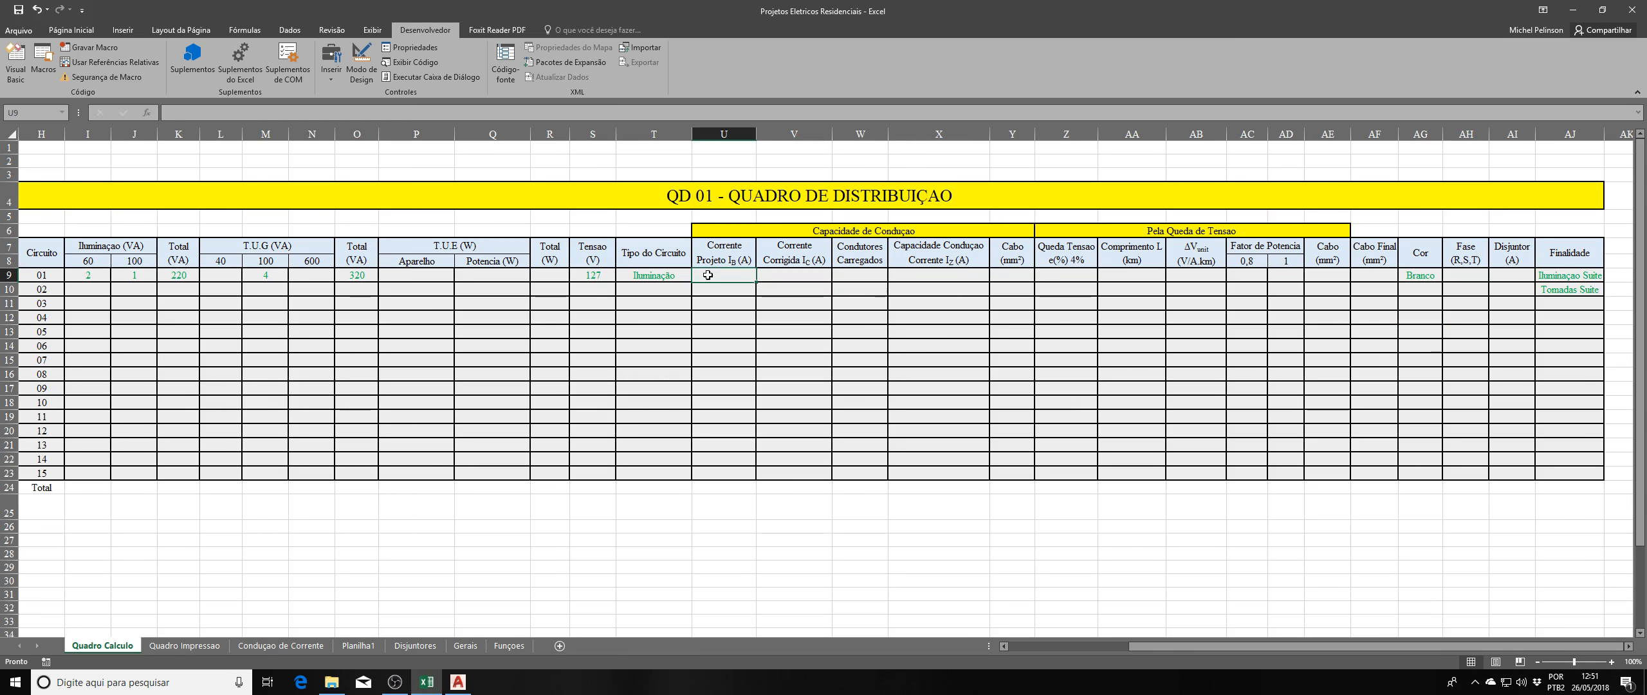
click(147, 113)
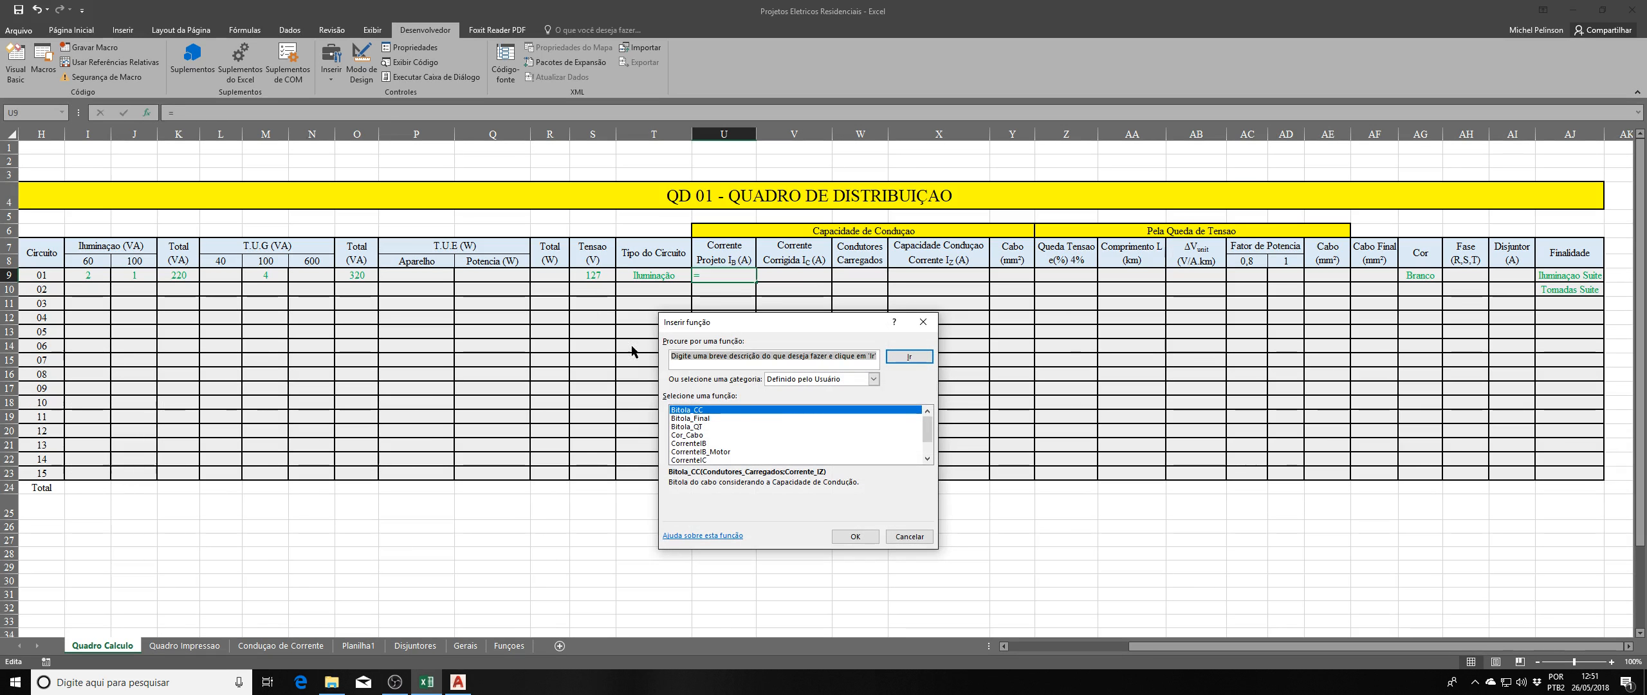
click(698, 443)
click(855, 536)
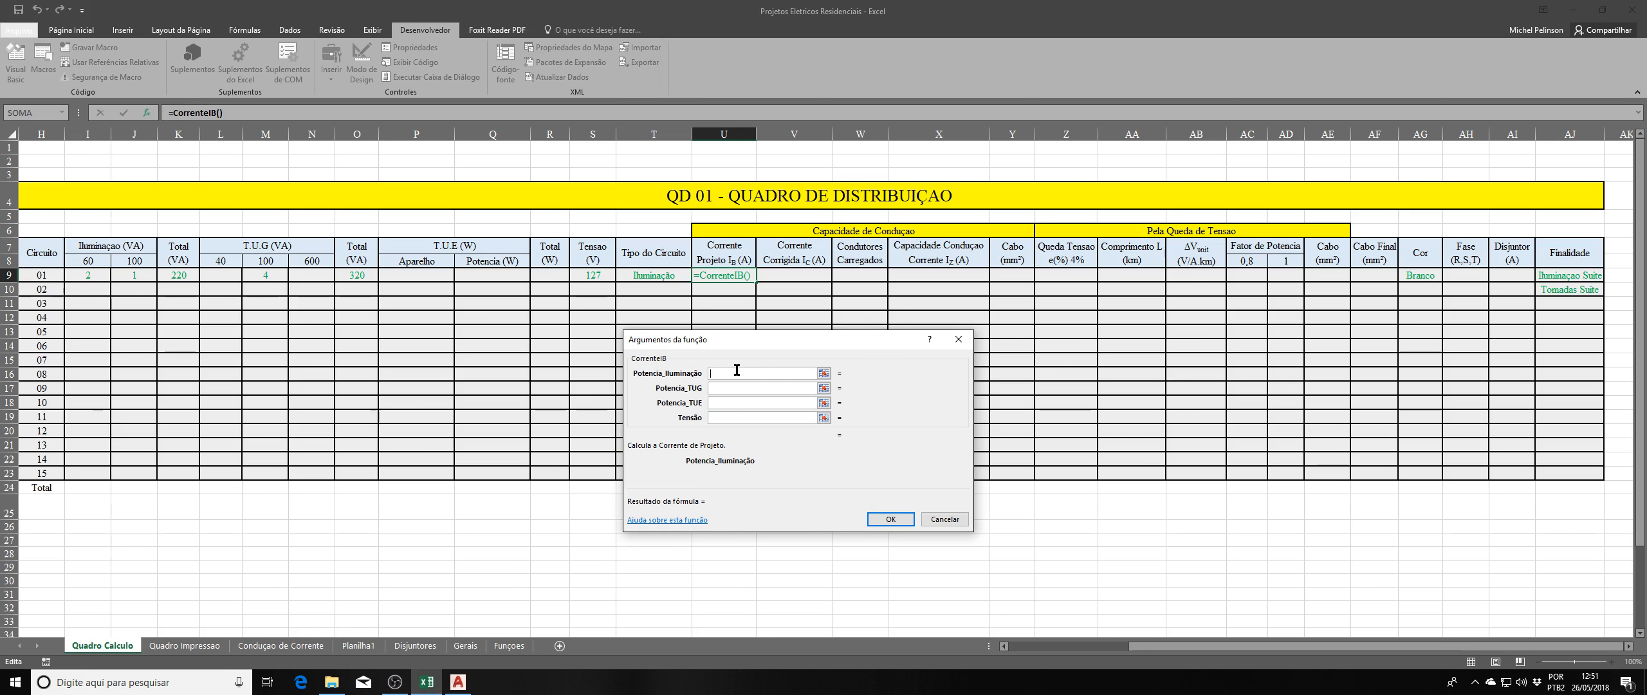
click(191, 274)
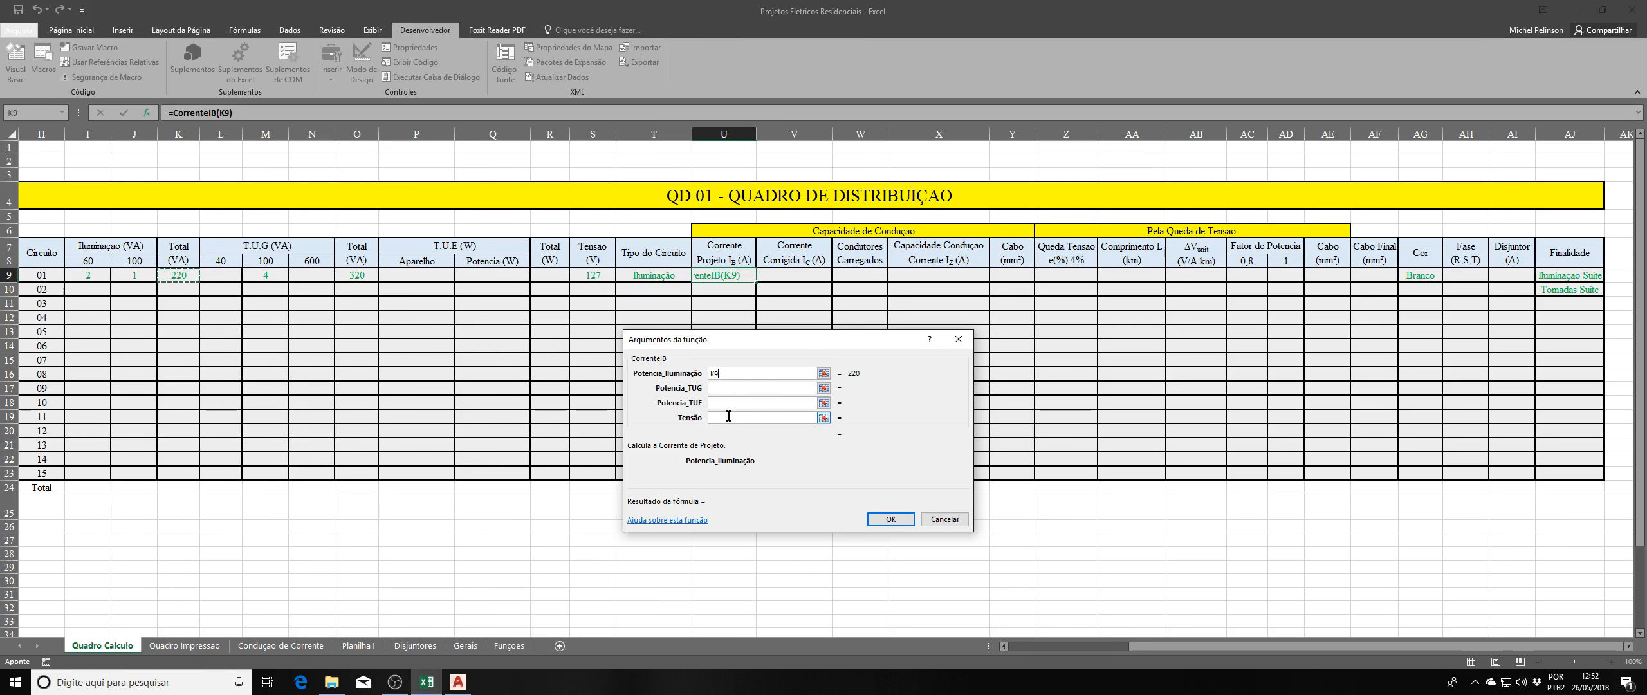
Complete the CorrenteIB arguments with 0 for Potencia_TUG, 0 for Potencia_TUE and S9 for Tensão.
click(723, 387)
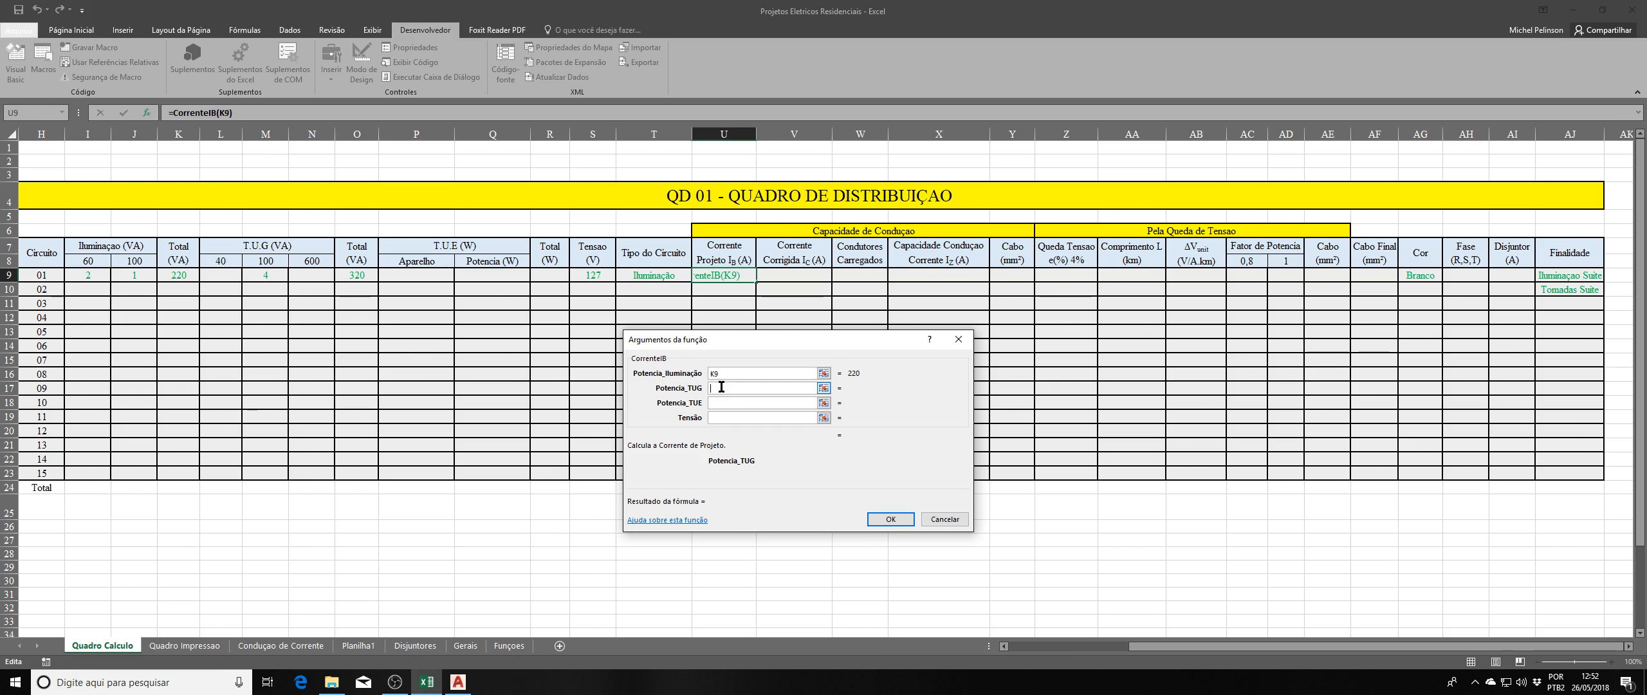
text(0;)
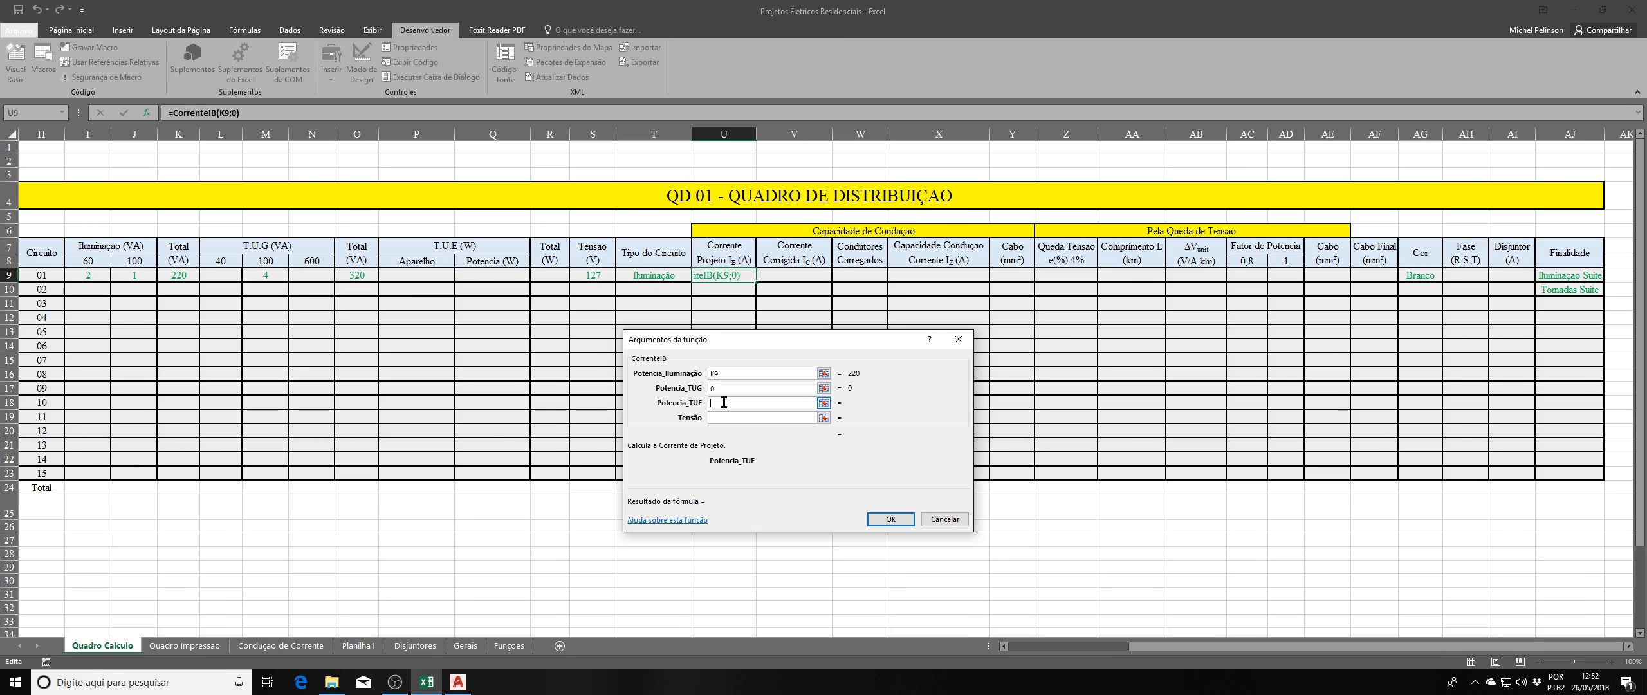
text(0)
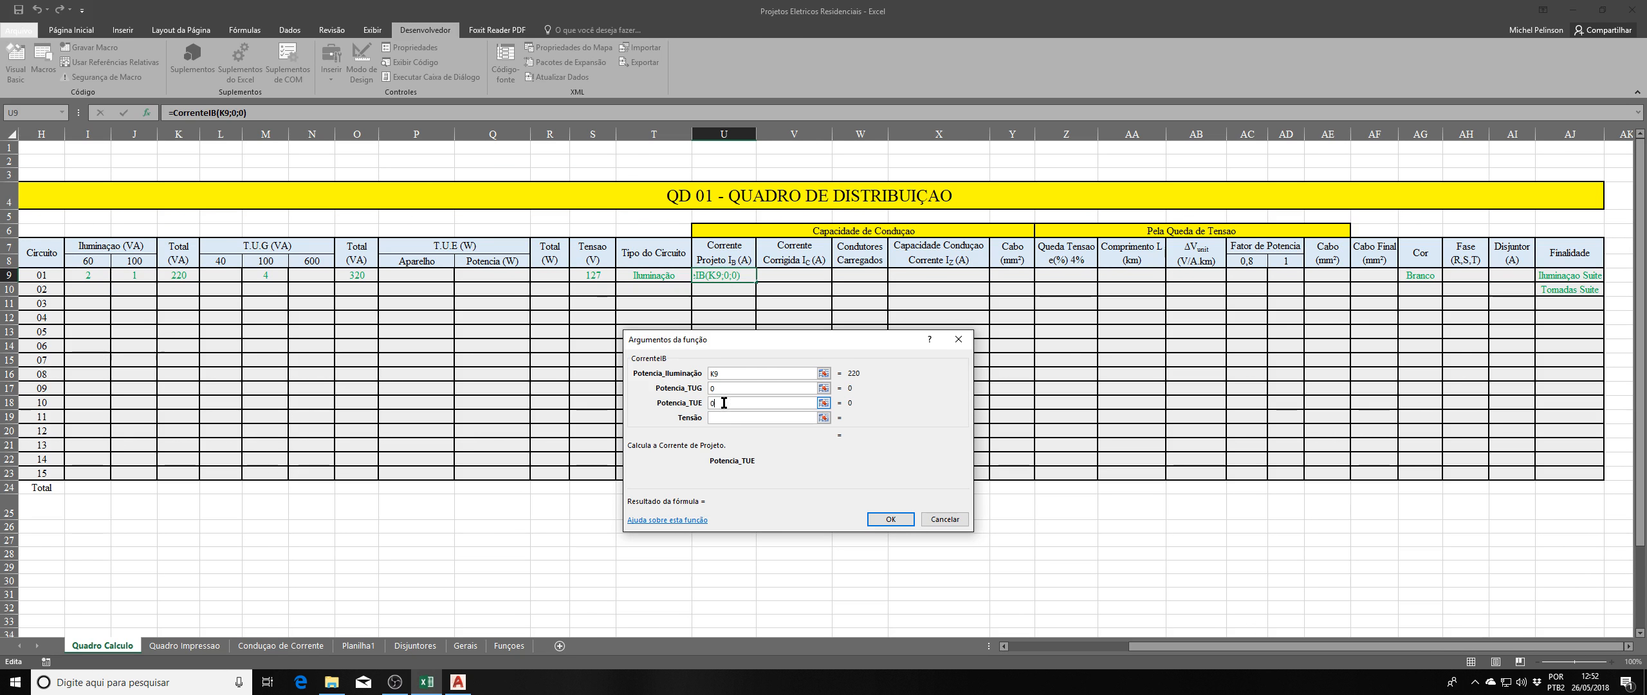
click(725, 418)
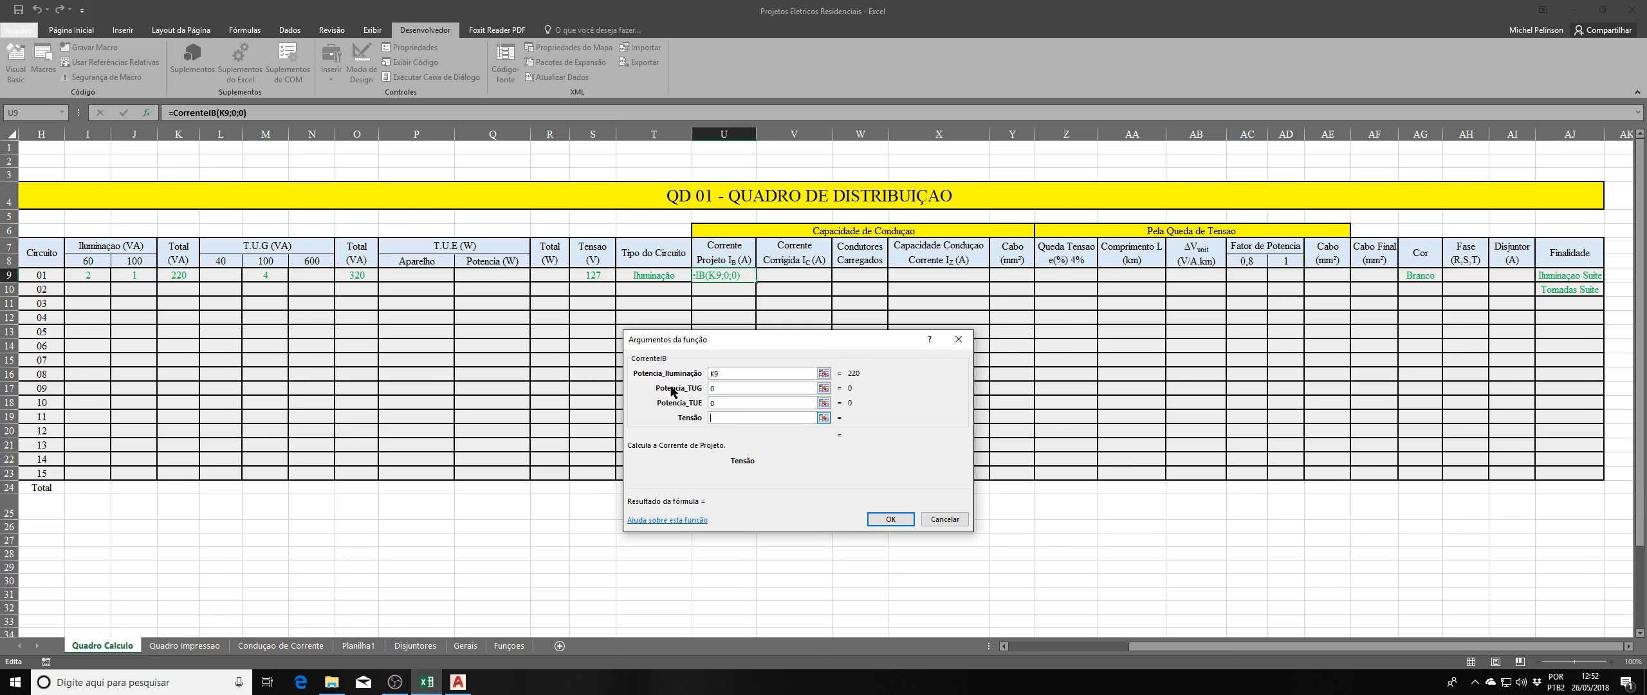
click(602, 282)
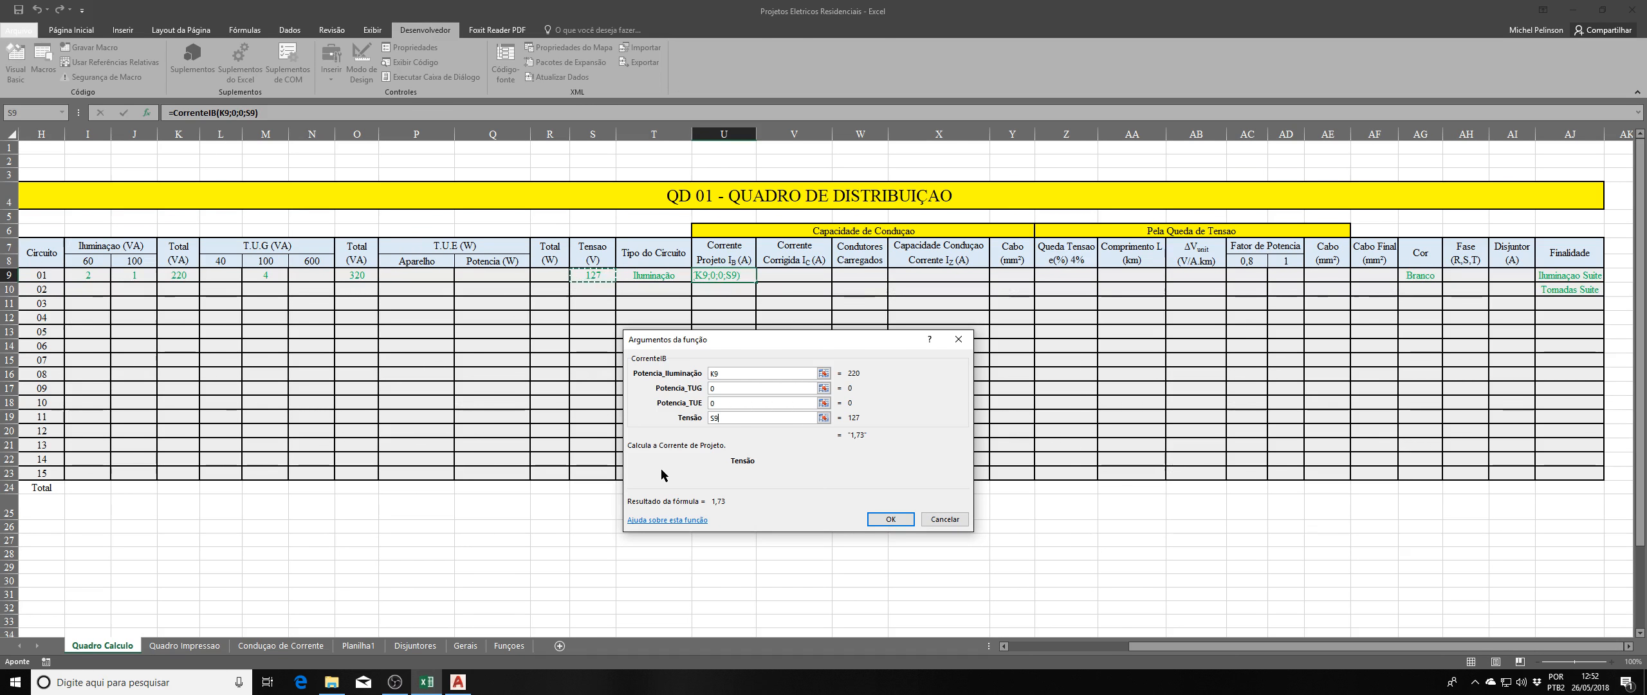
key(Return)
click(737, 290)
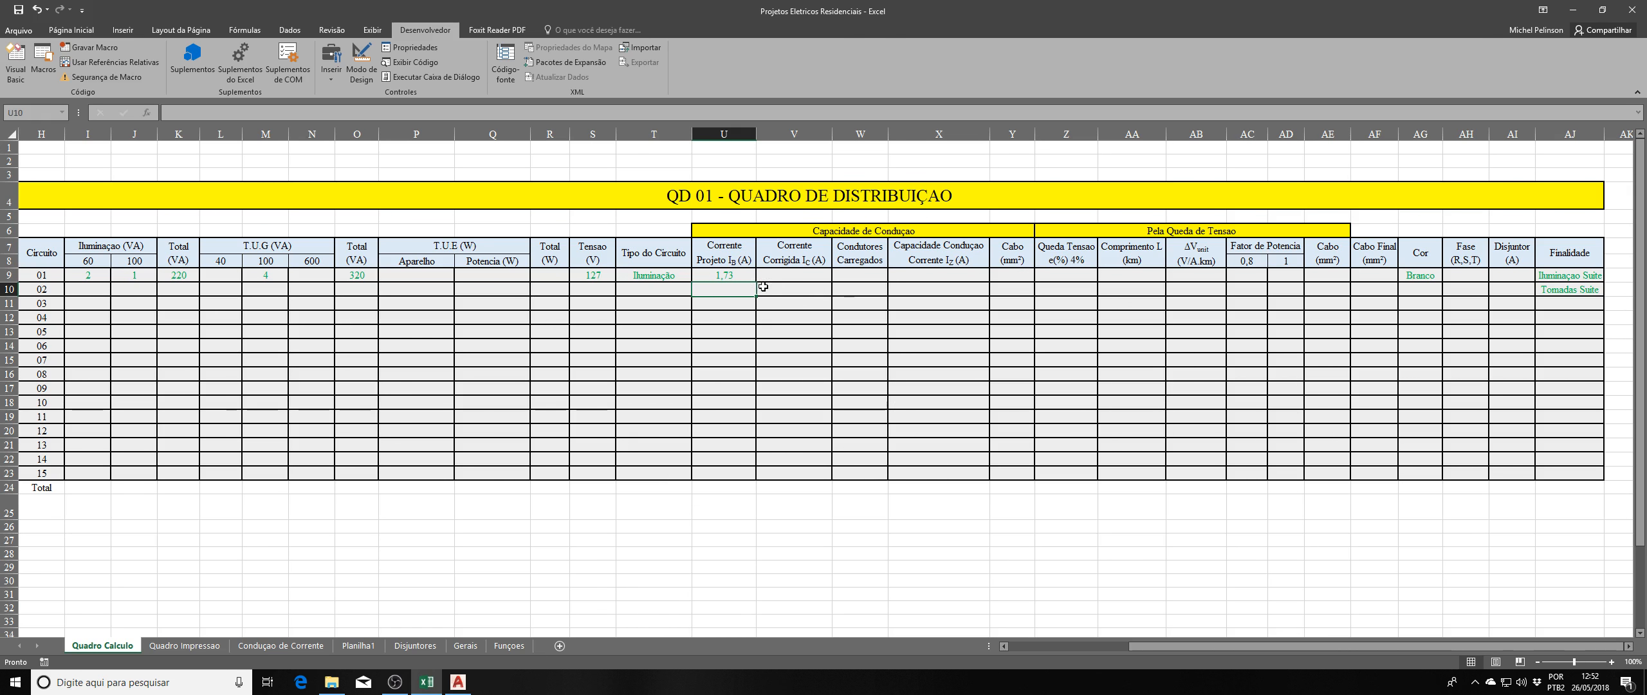
click(739, 277)
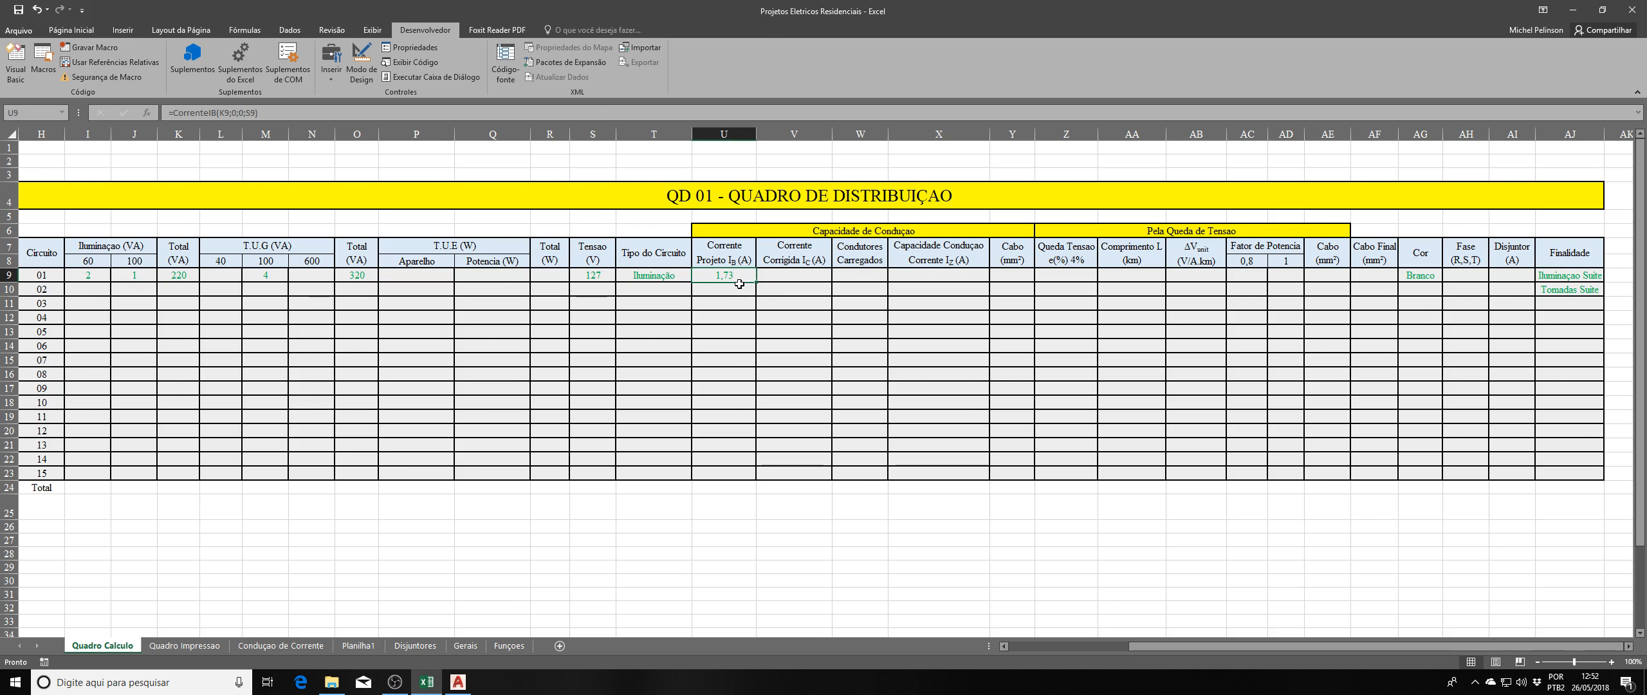
Open the reference tables and look over the temperature (FCT) and grouping (FCA) correction factors for circuit 01's corrected current.
click(808, 274)
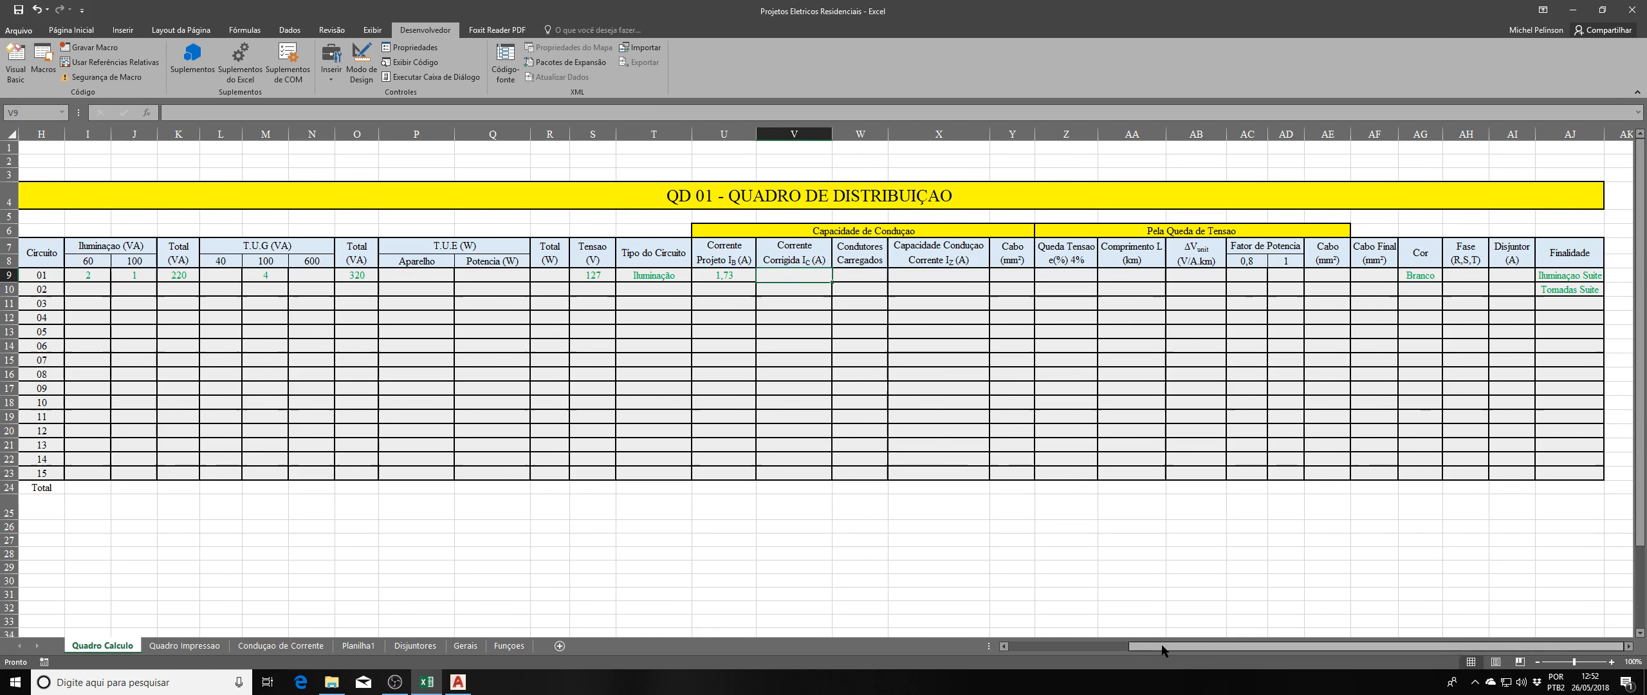
drag(1165, 647, 1044, 648)
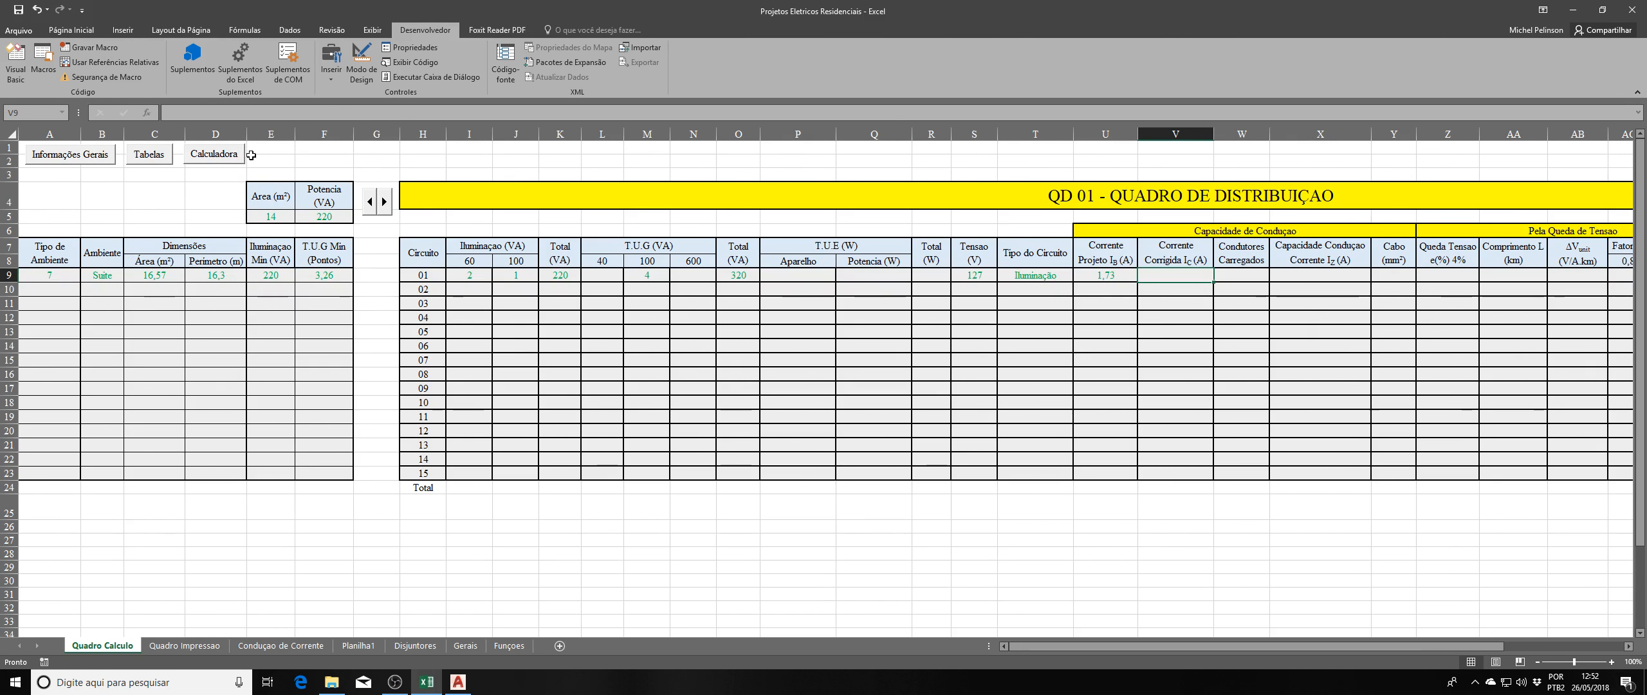
click(138, 161)
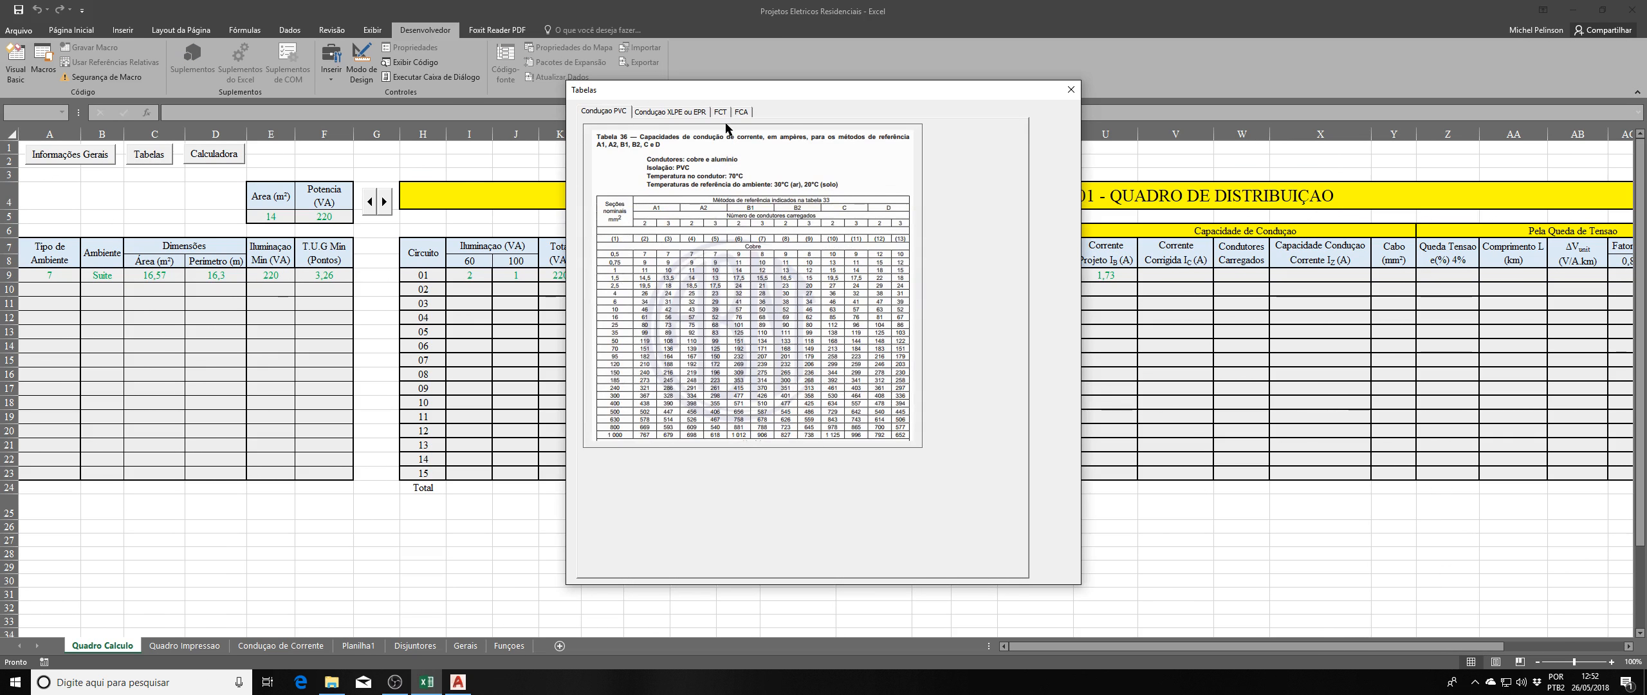
click(722, 114)
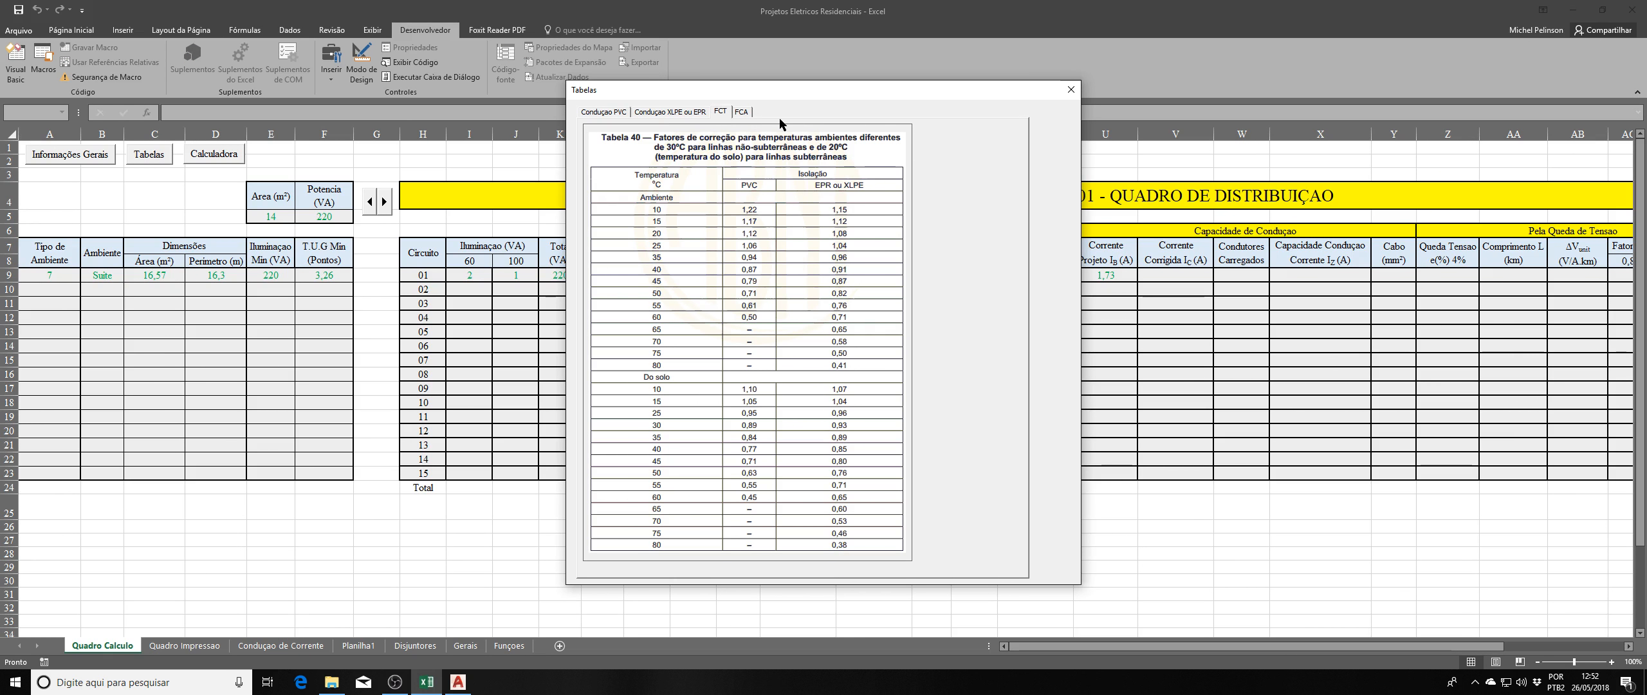
click(741, 112)
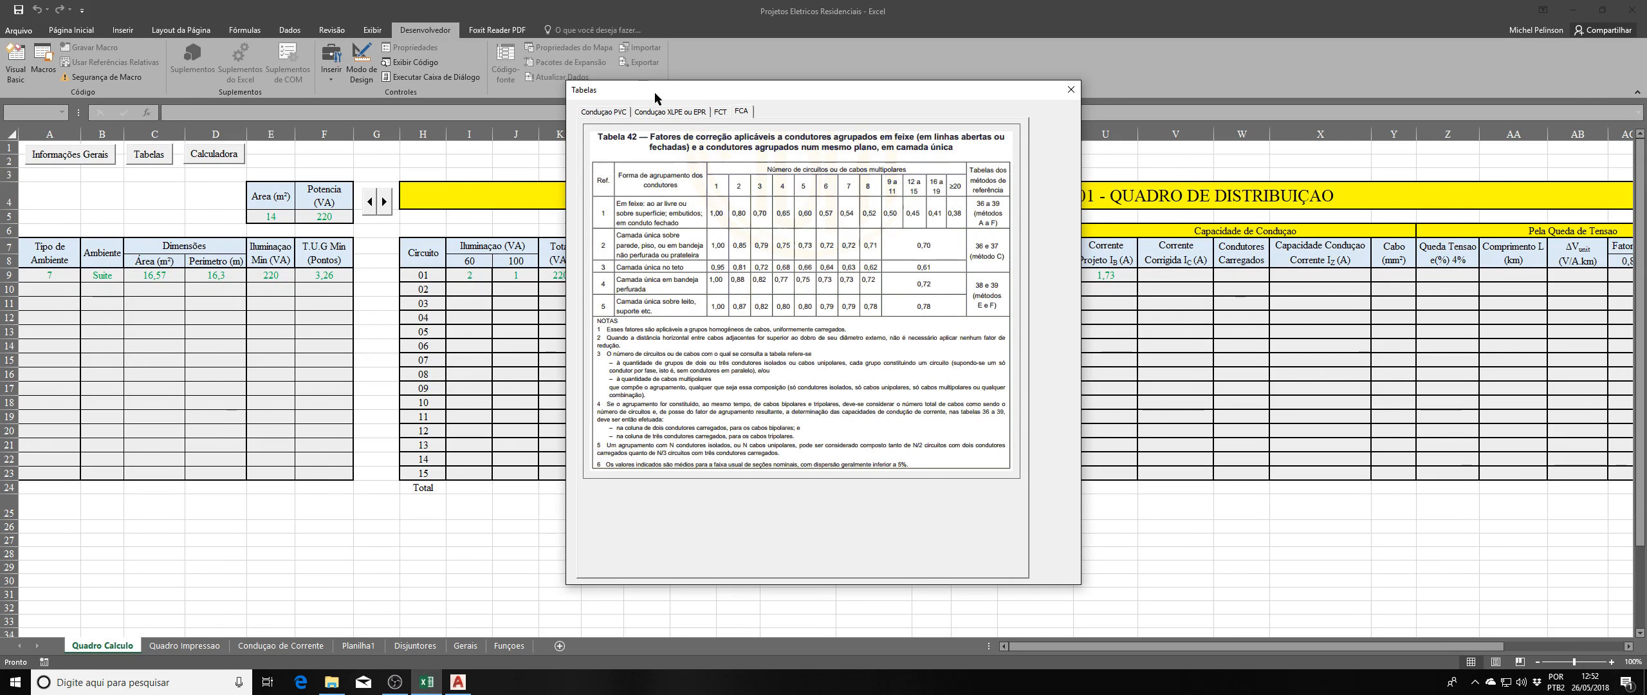
drag(766, 97, 560, 93)
click(514, 108)
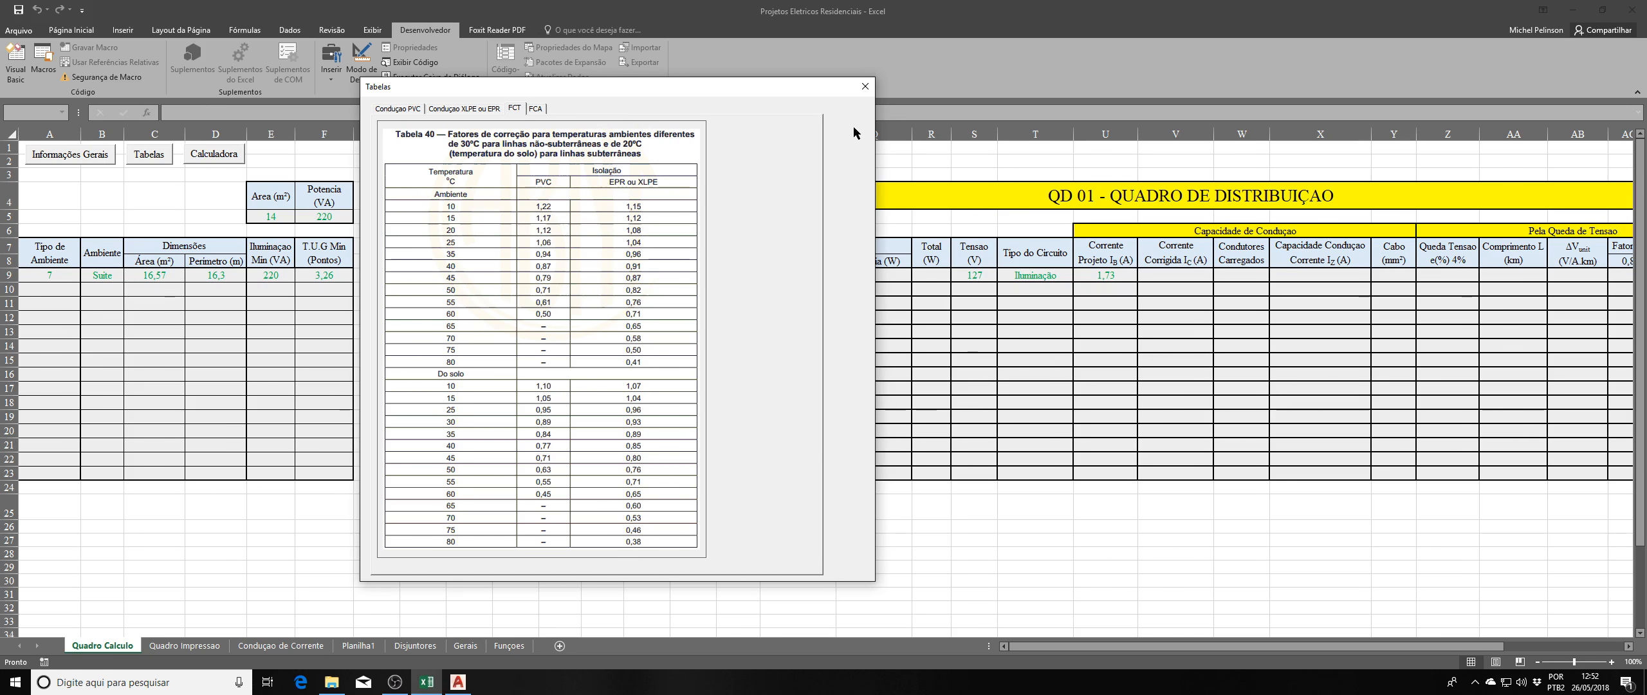
click(866, 85)
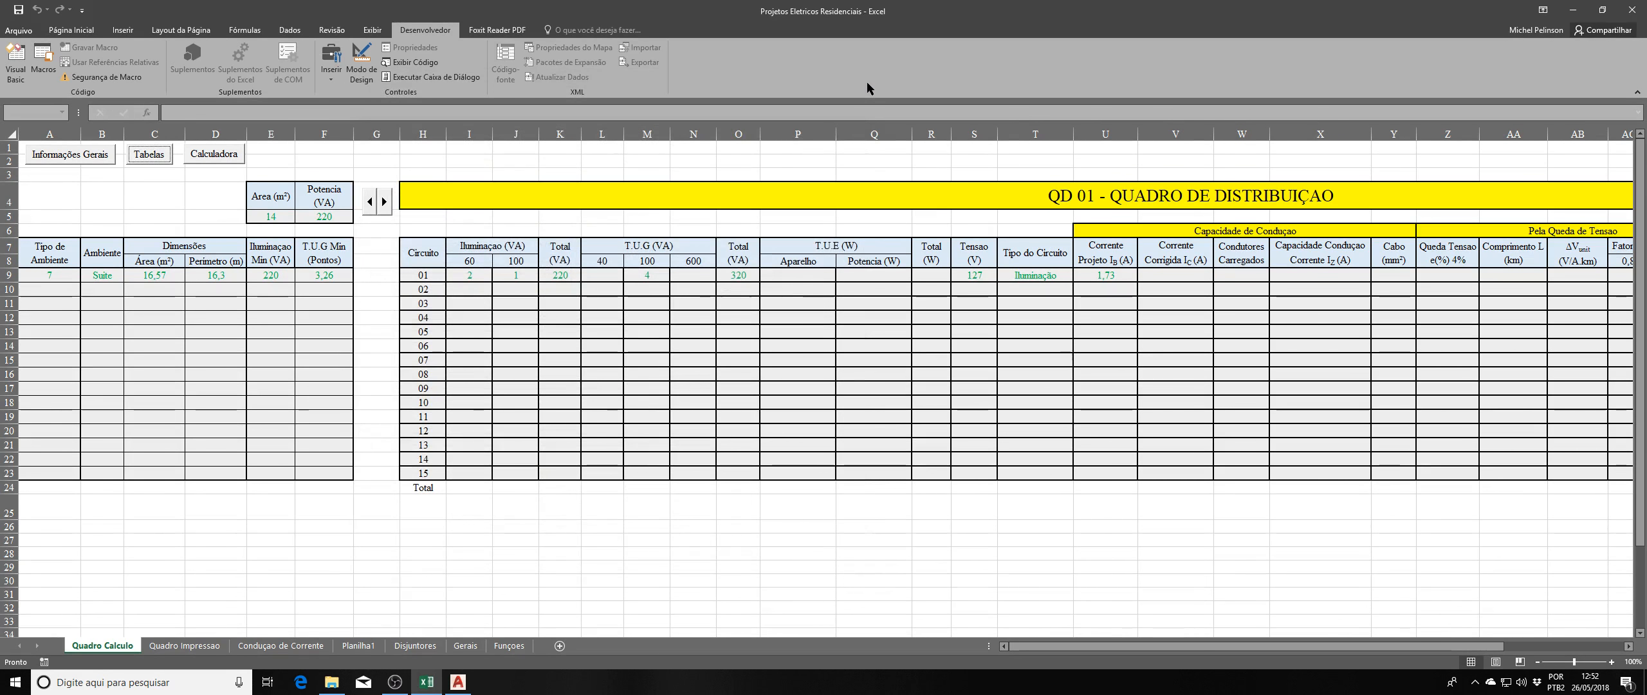
Consult the reference tables again for the FCT factors, the reference temperatures of the PVC conduction table and the FCA factors.
click(149, 153)
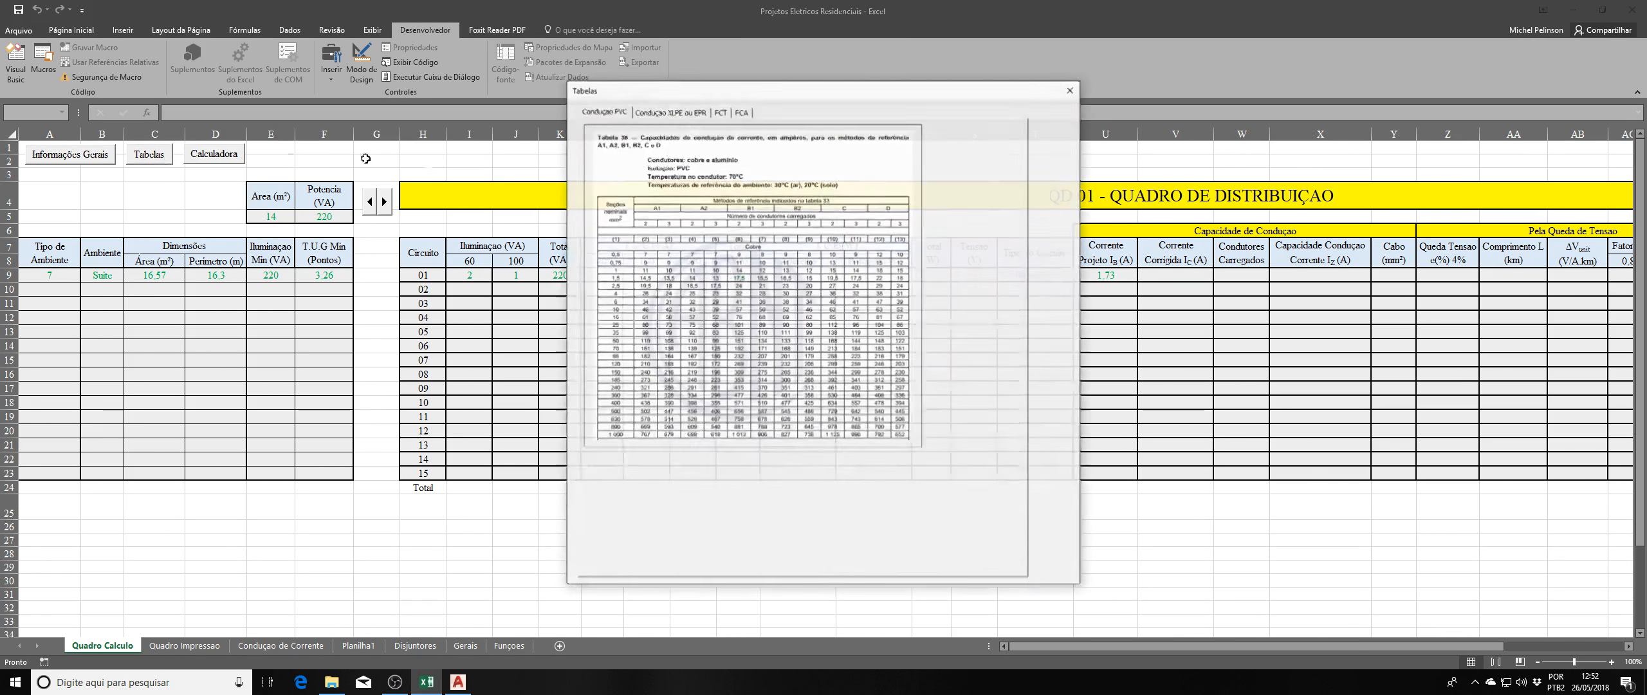
click(719, 114)
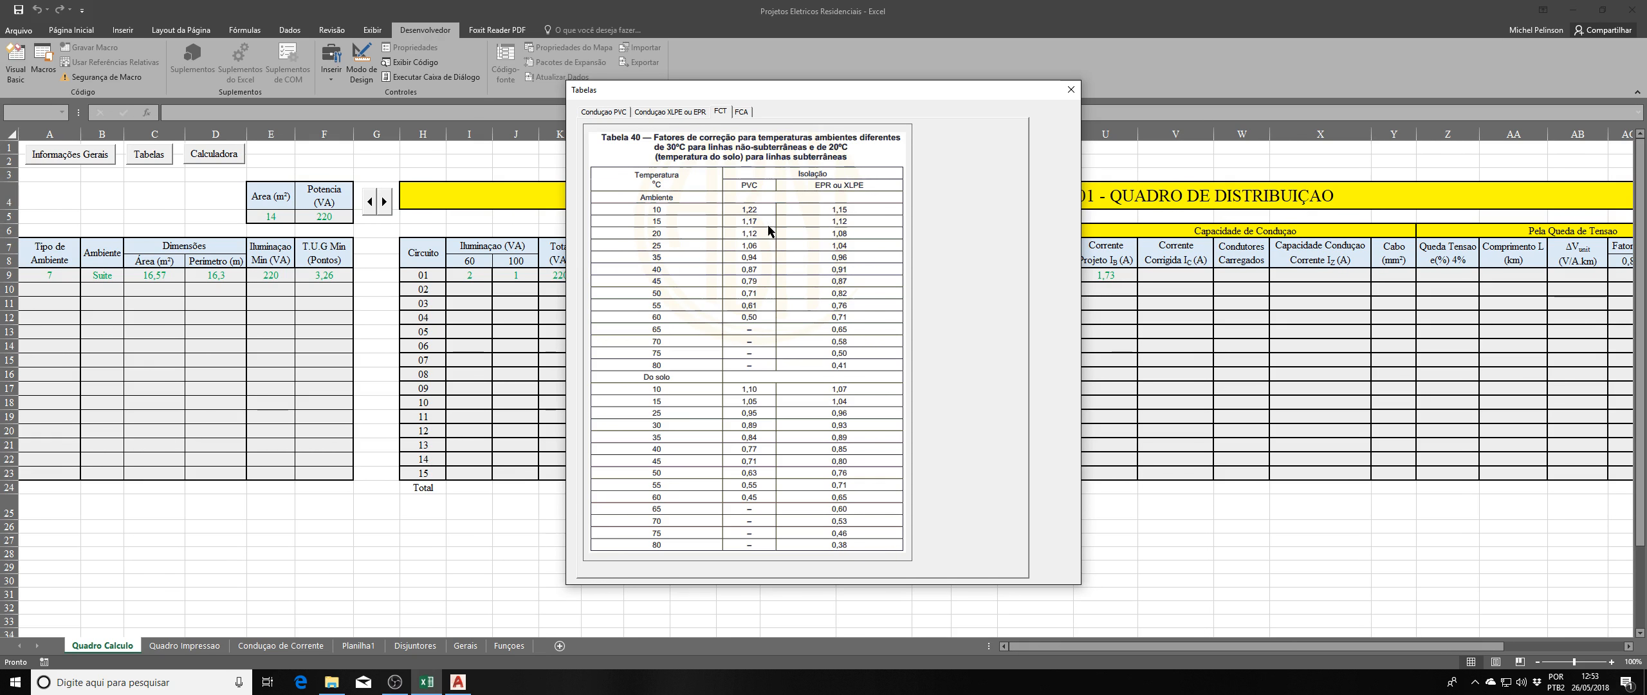
click(1071, 89)
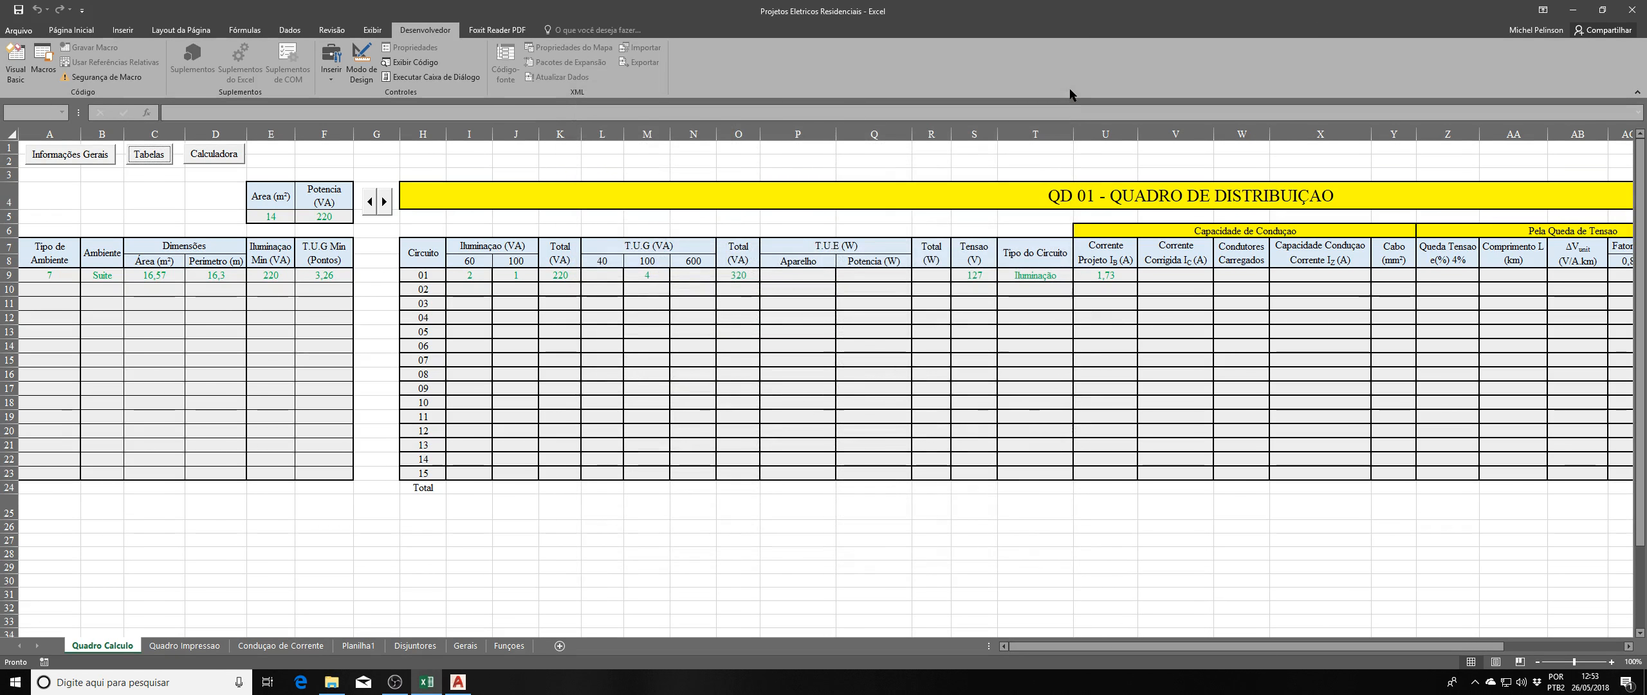
click(153, 155)
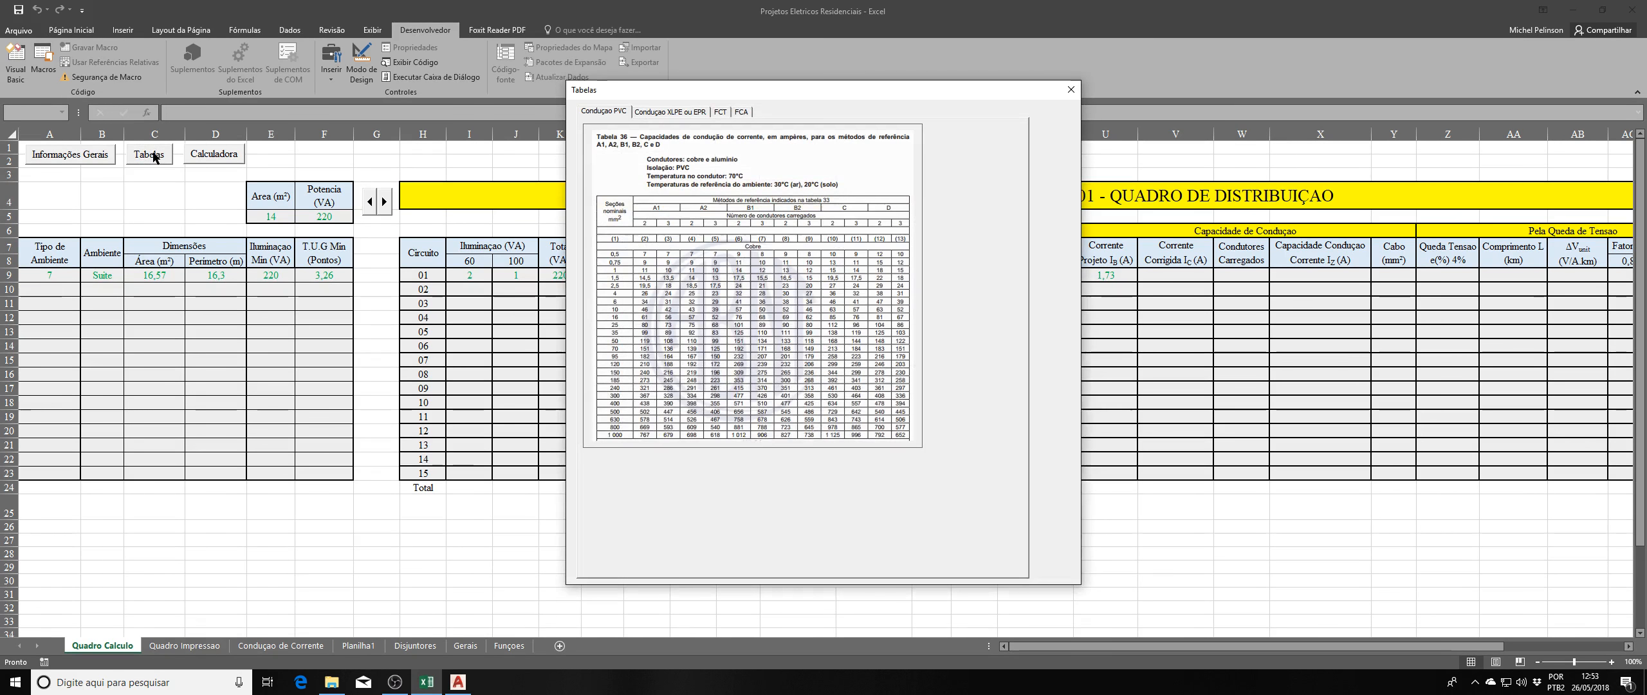
click(605, 110)
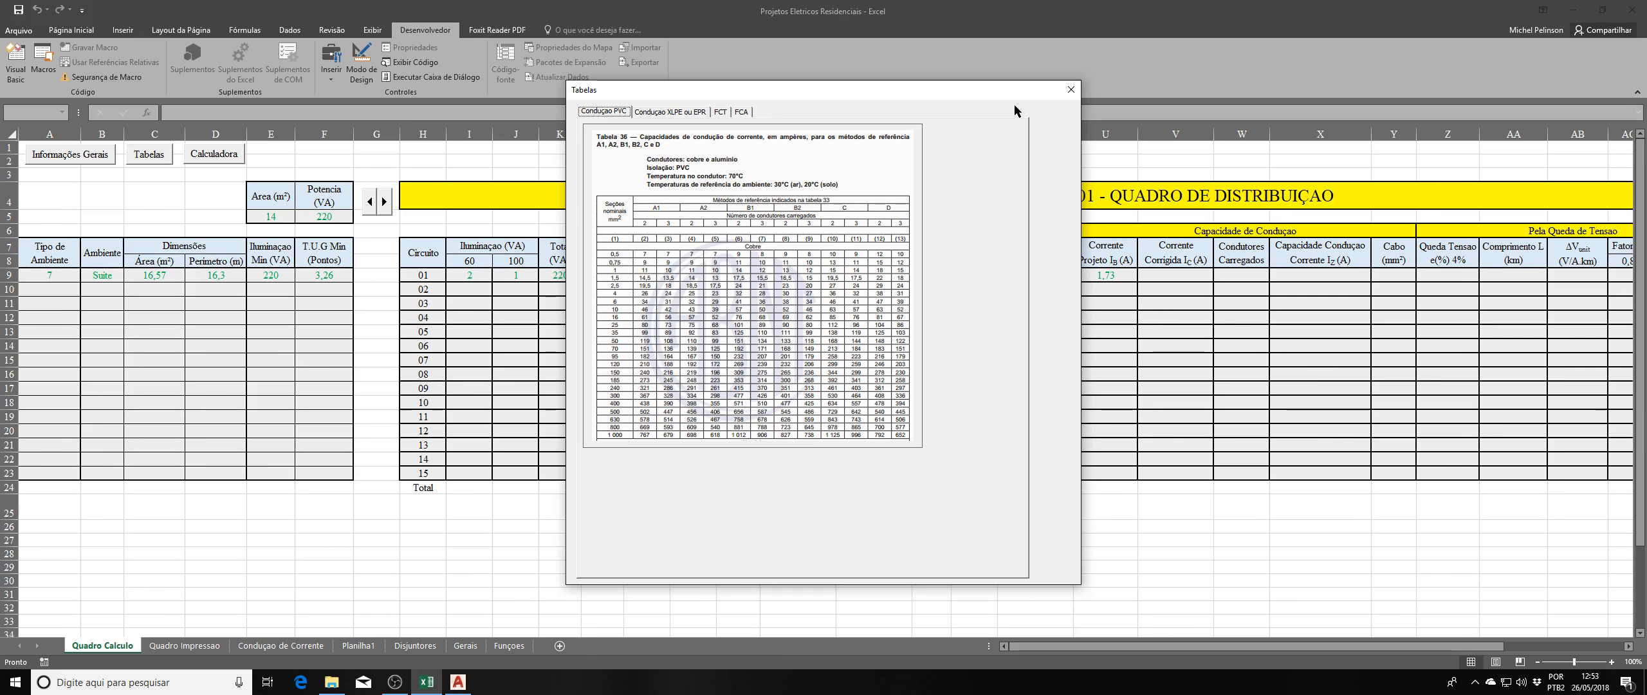
click(1061, 86)
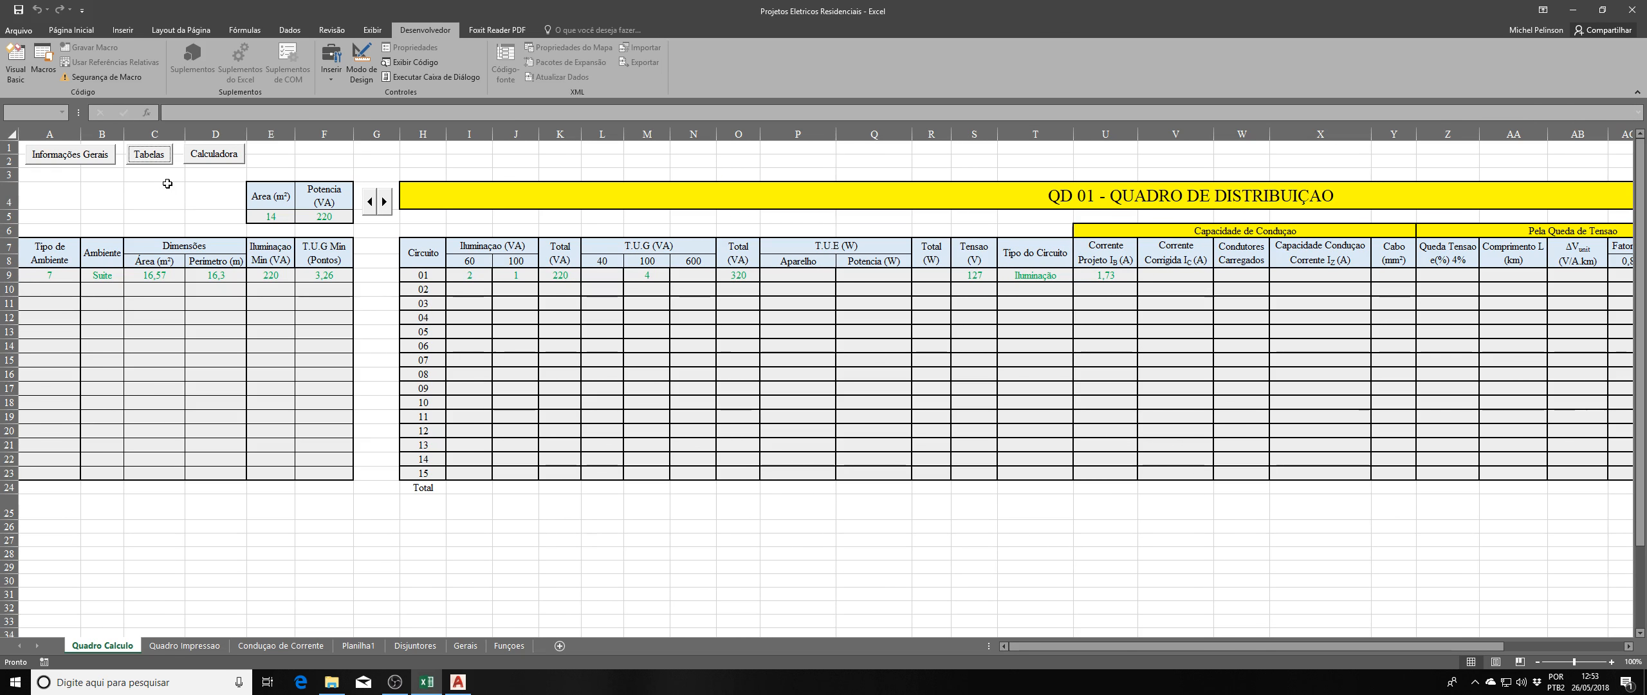
click(155, 152)
click(741, 112)
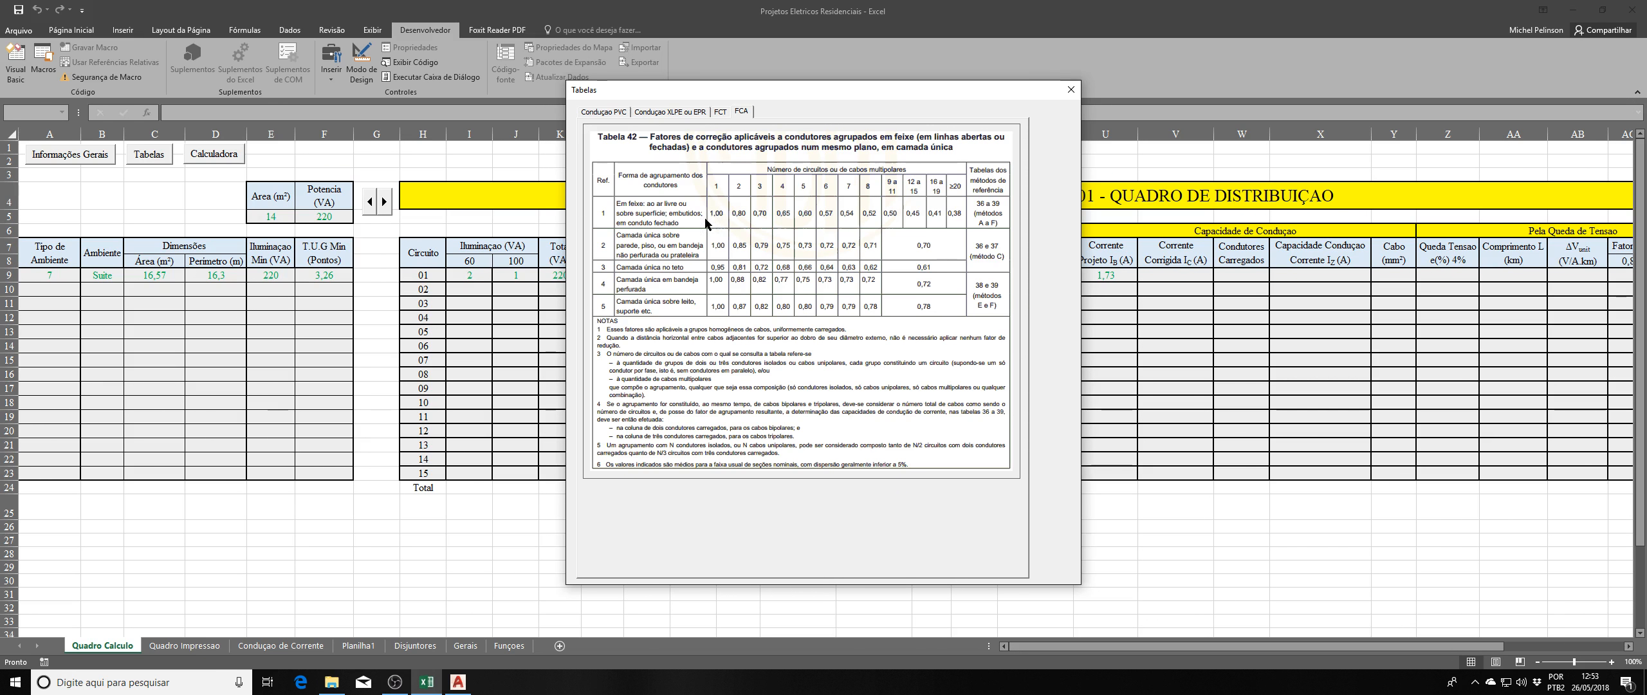
click(1071, 91)
Start the CorrenteIC function in circuit 01's Corrente Corrigida cell, with the design current U9 as CorrenteIB.
click(1173, 264)
click(1174, 275)
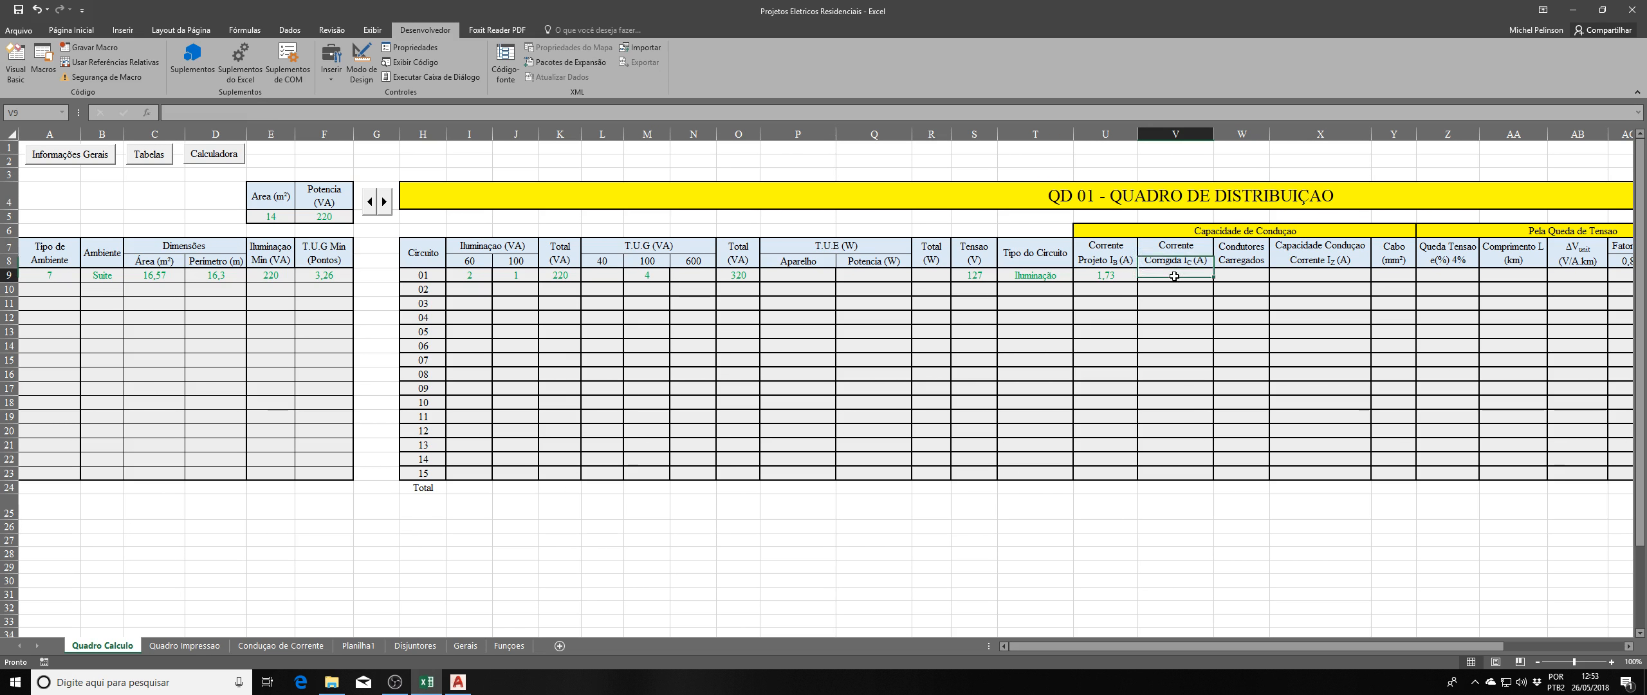
click(147, 114)
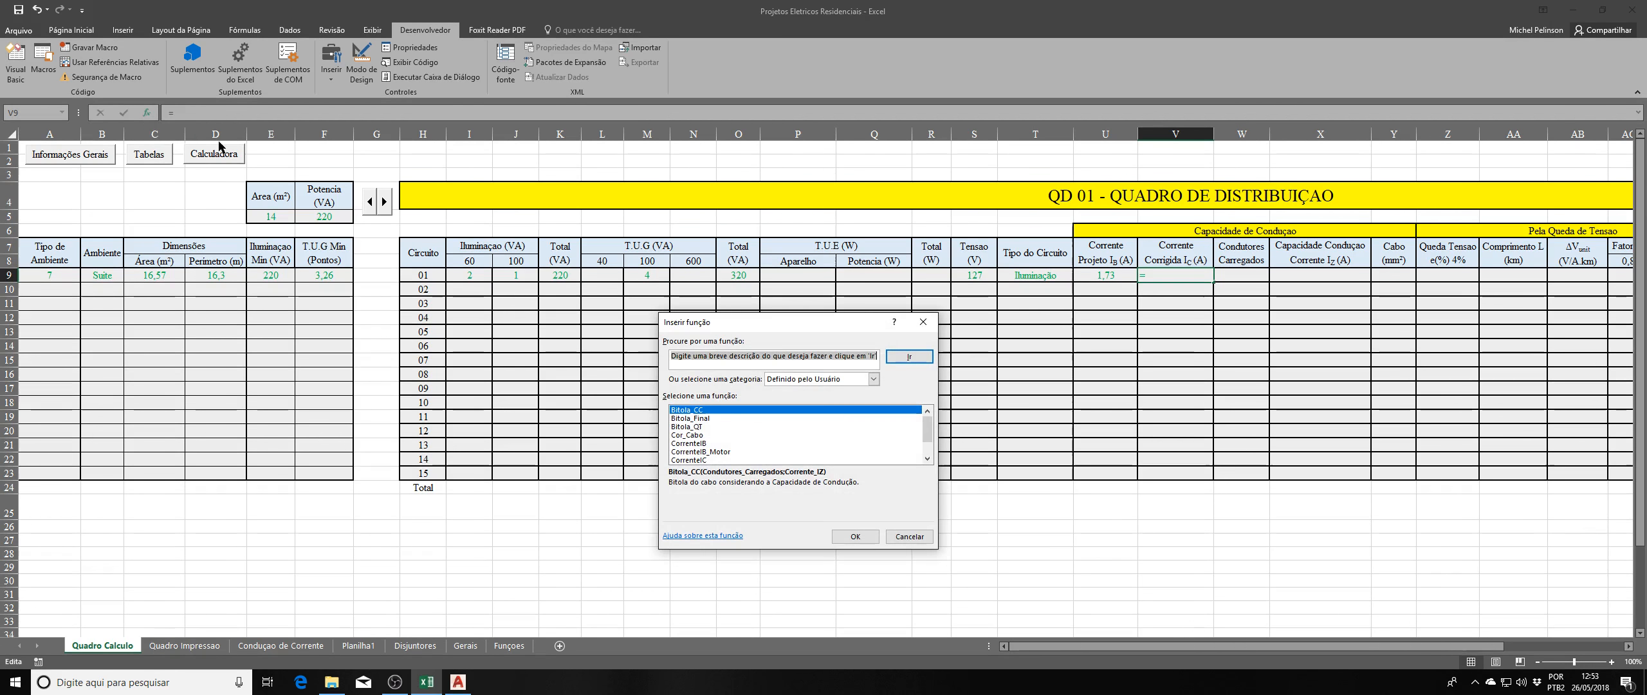
scroll(791, 440, down, 1)
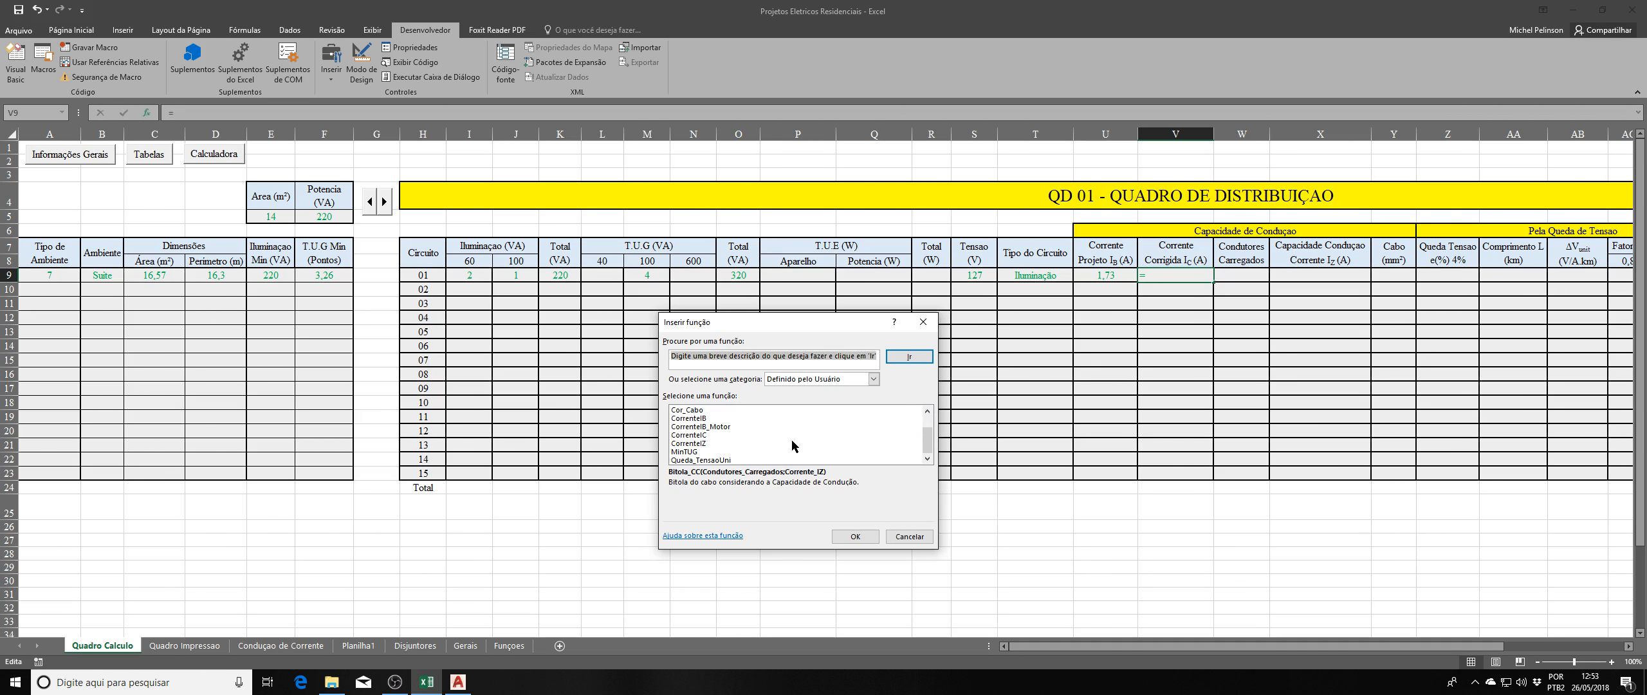
click(689, 435)
click(855, 536)
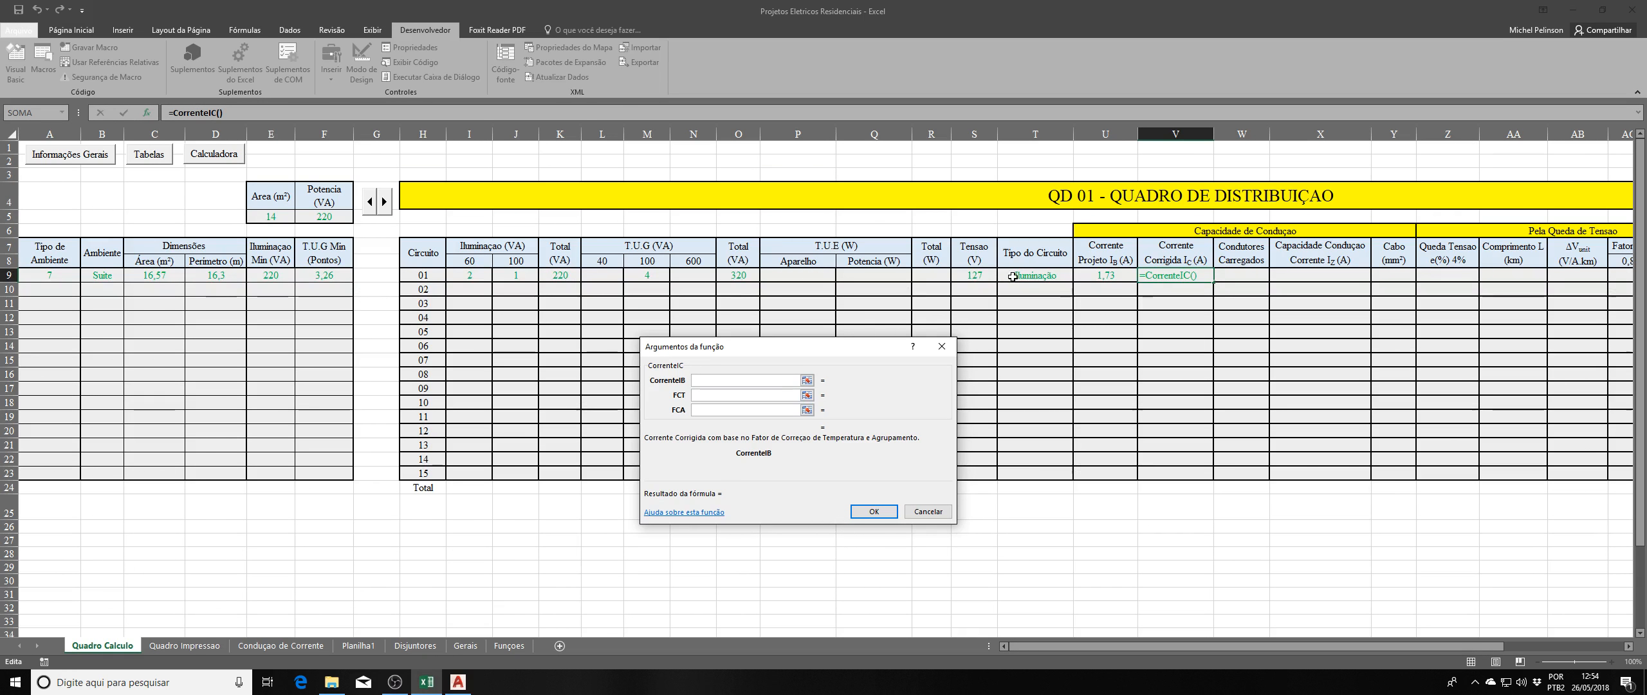
click(1100, 276)
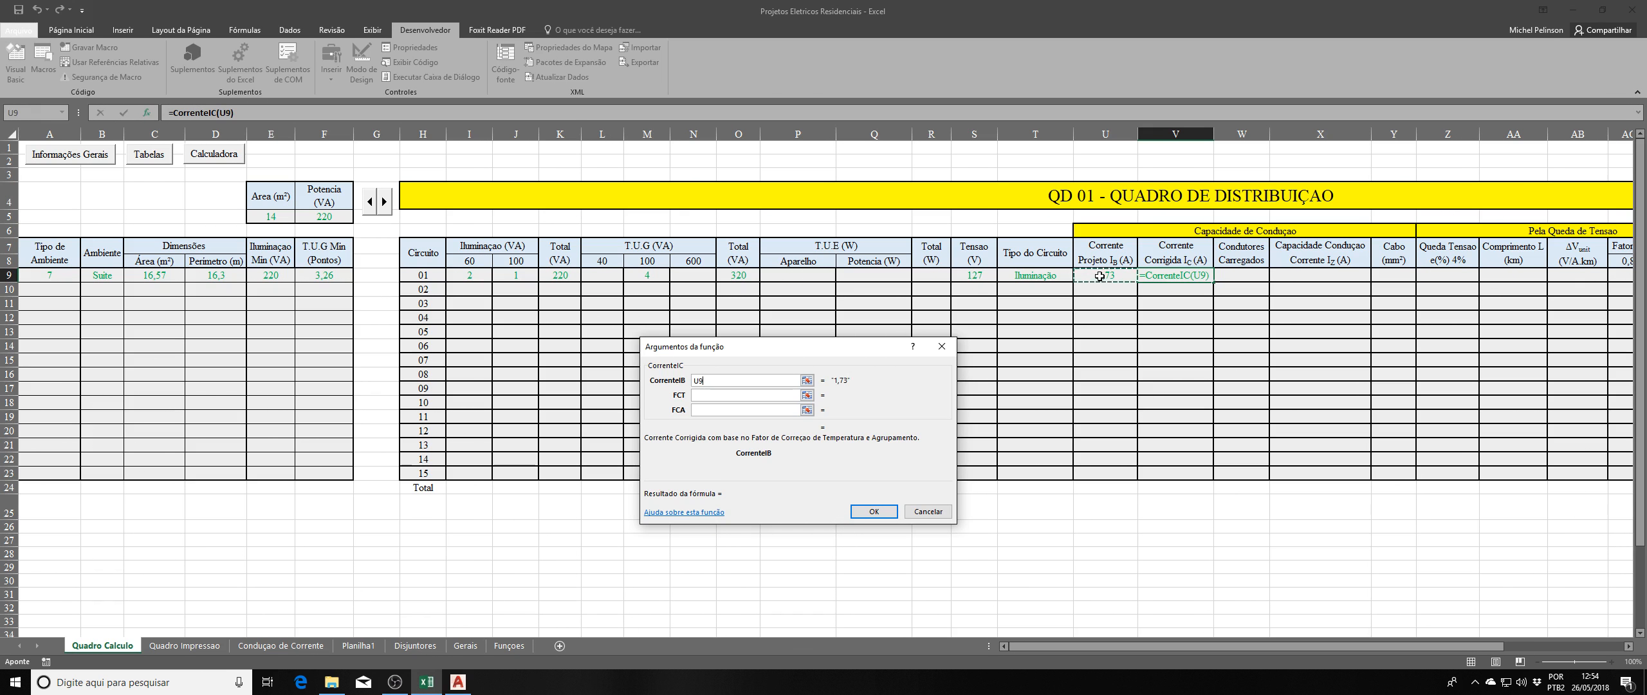
Complete the CorrenteIC arguments with 1 for FCT and 1 for FCA.
click(730, 395)
text(1)
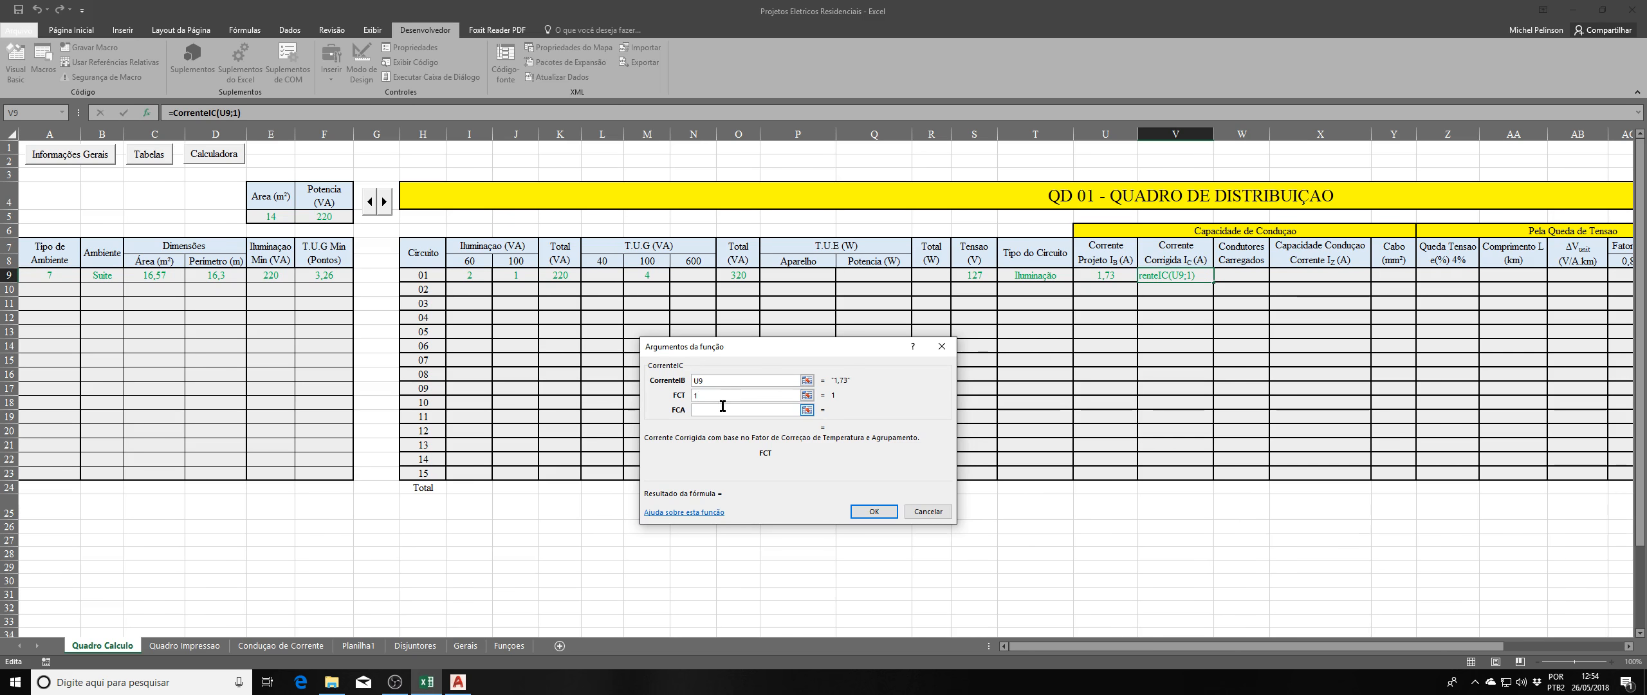
click(718, 409)
text(1)
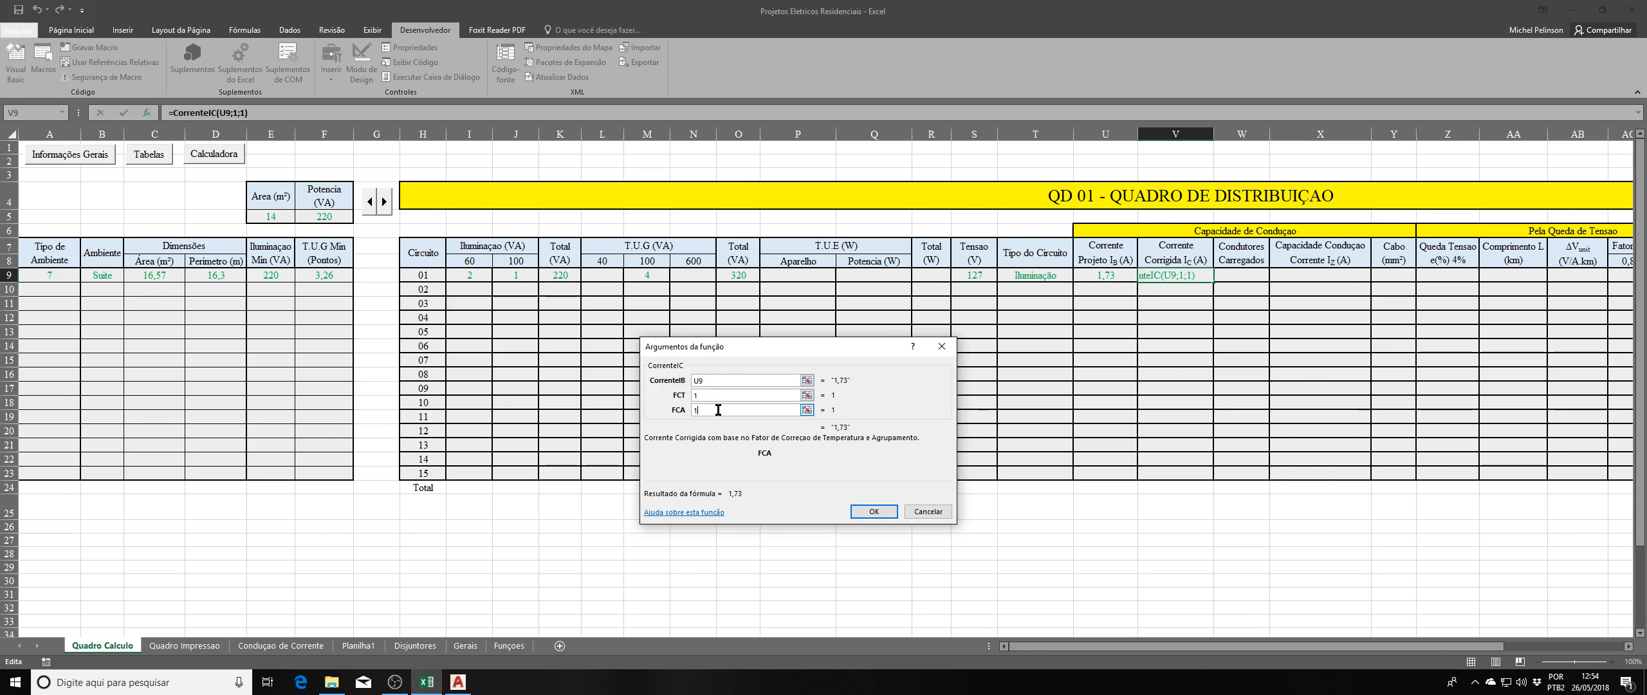
click(874, 511)
click(1151, 303)
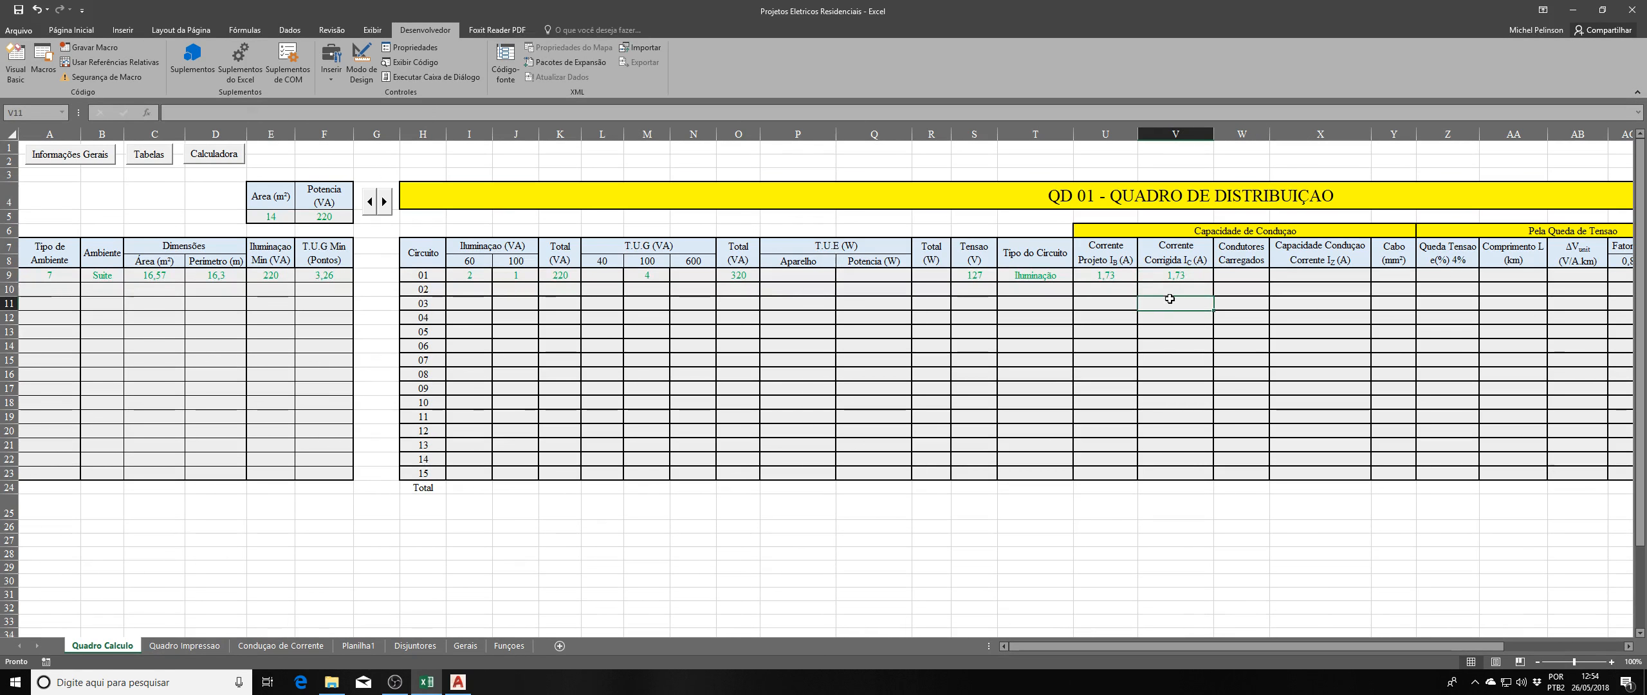
Compare circuit 01's design and corrected currents, and consult the PVC conduction capacity table.
drag(1167, 274, 1107, 274)
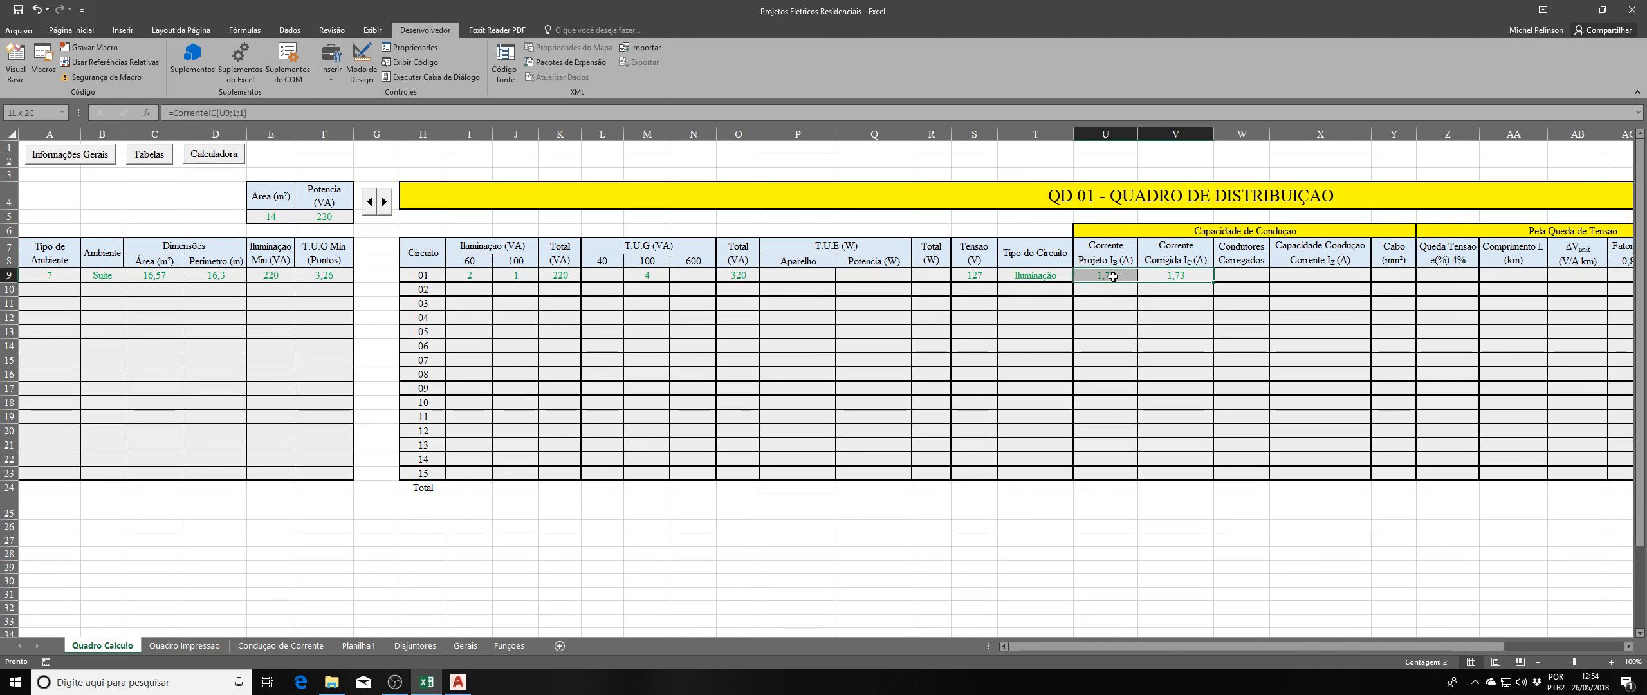
click(1109, 288)
click(1156, 290)
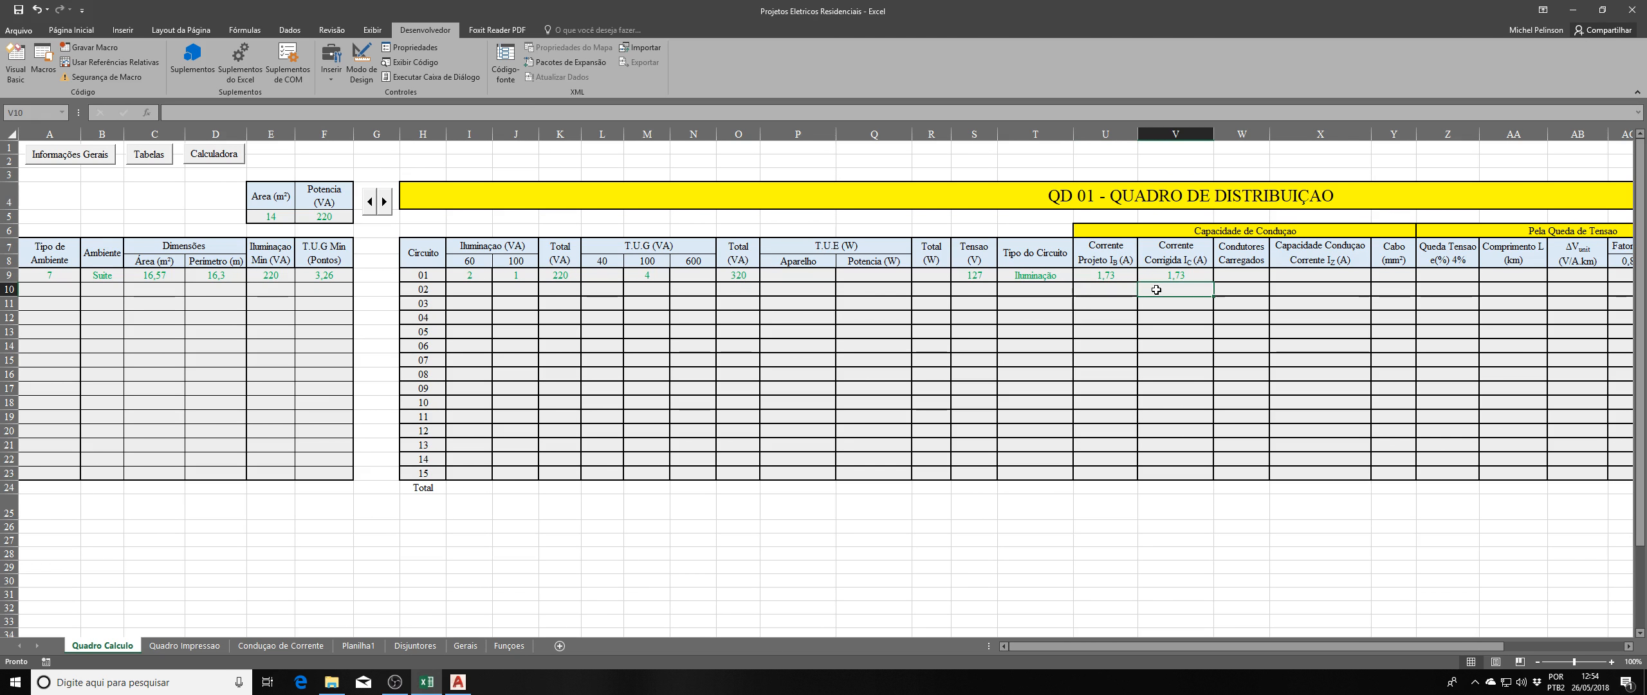
click(1172, 278)
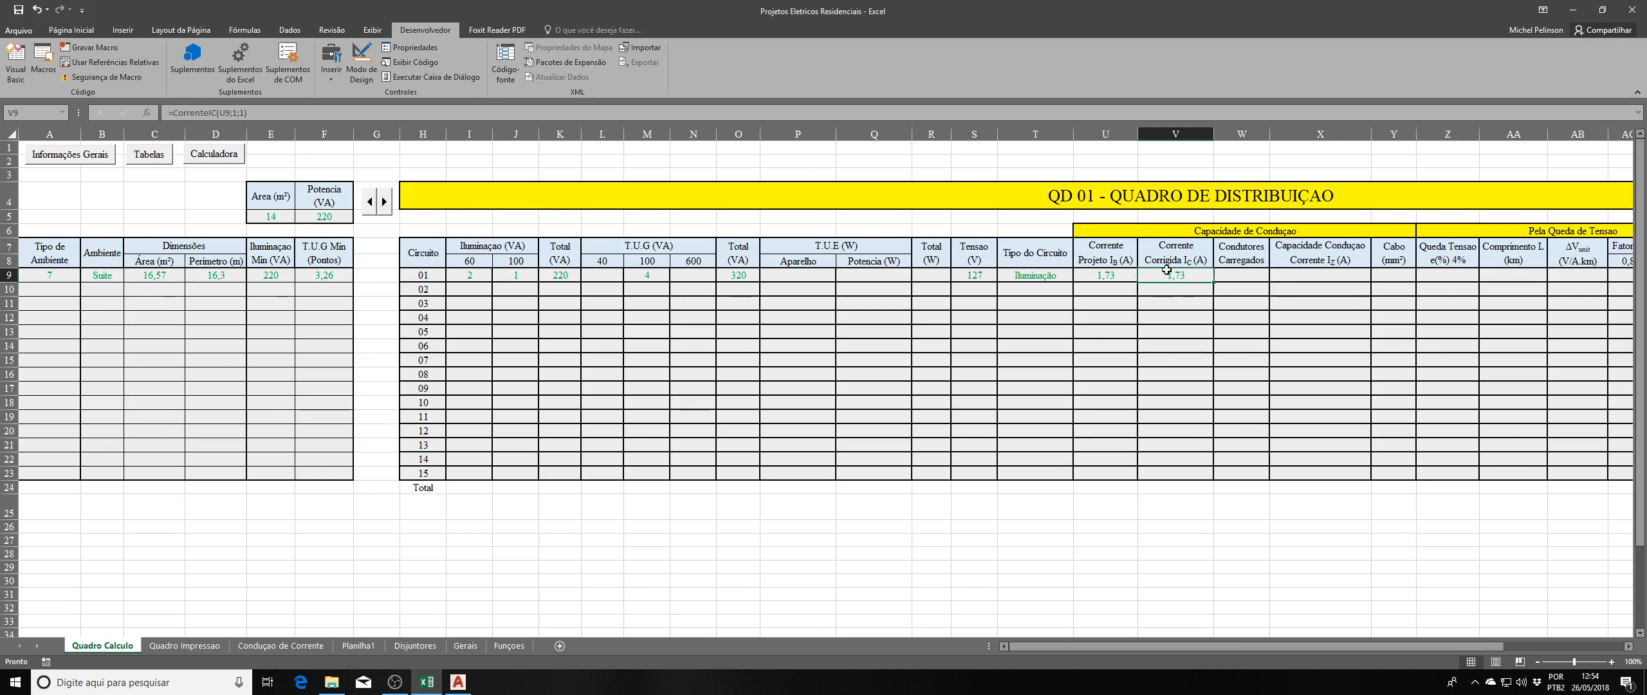
click(1174, 289)
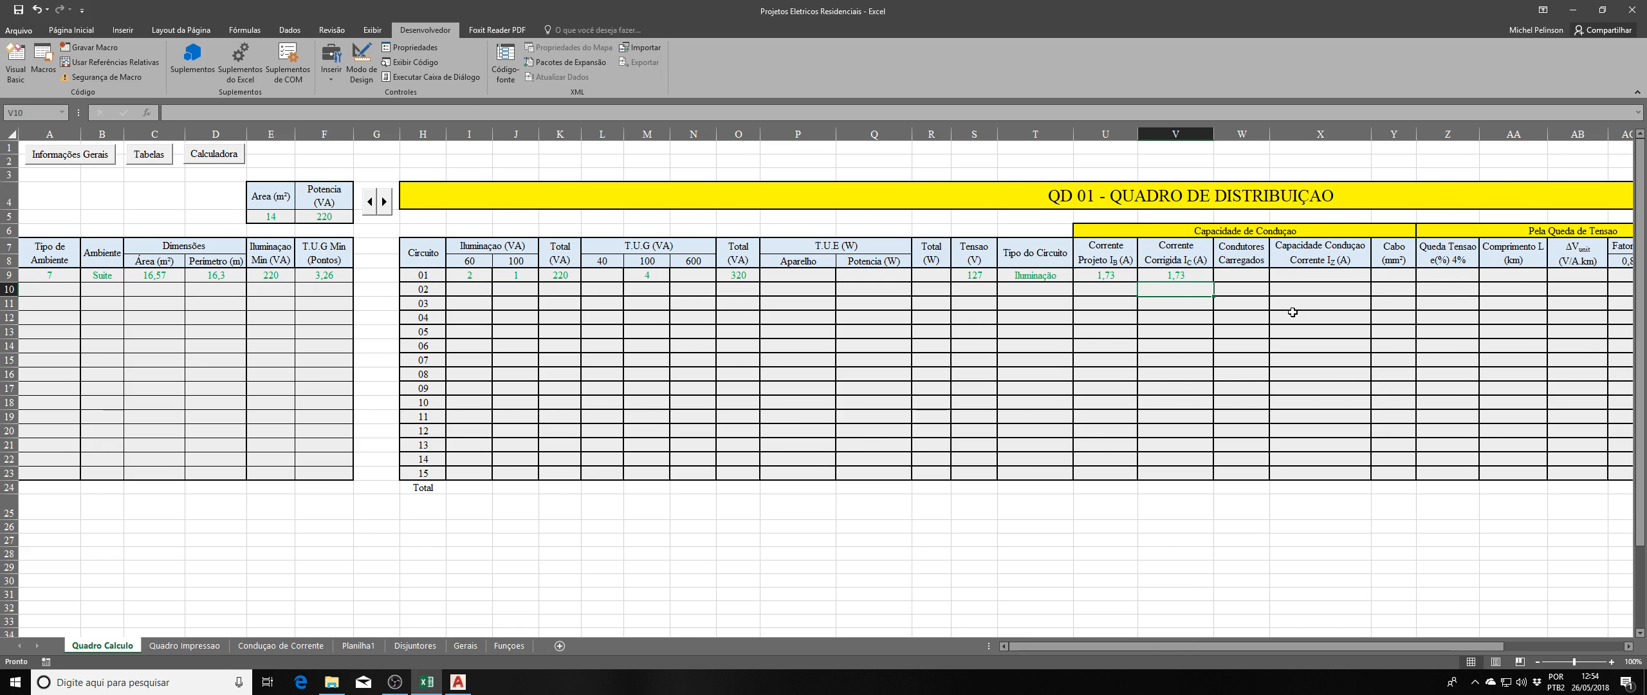
click(150, 154)
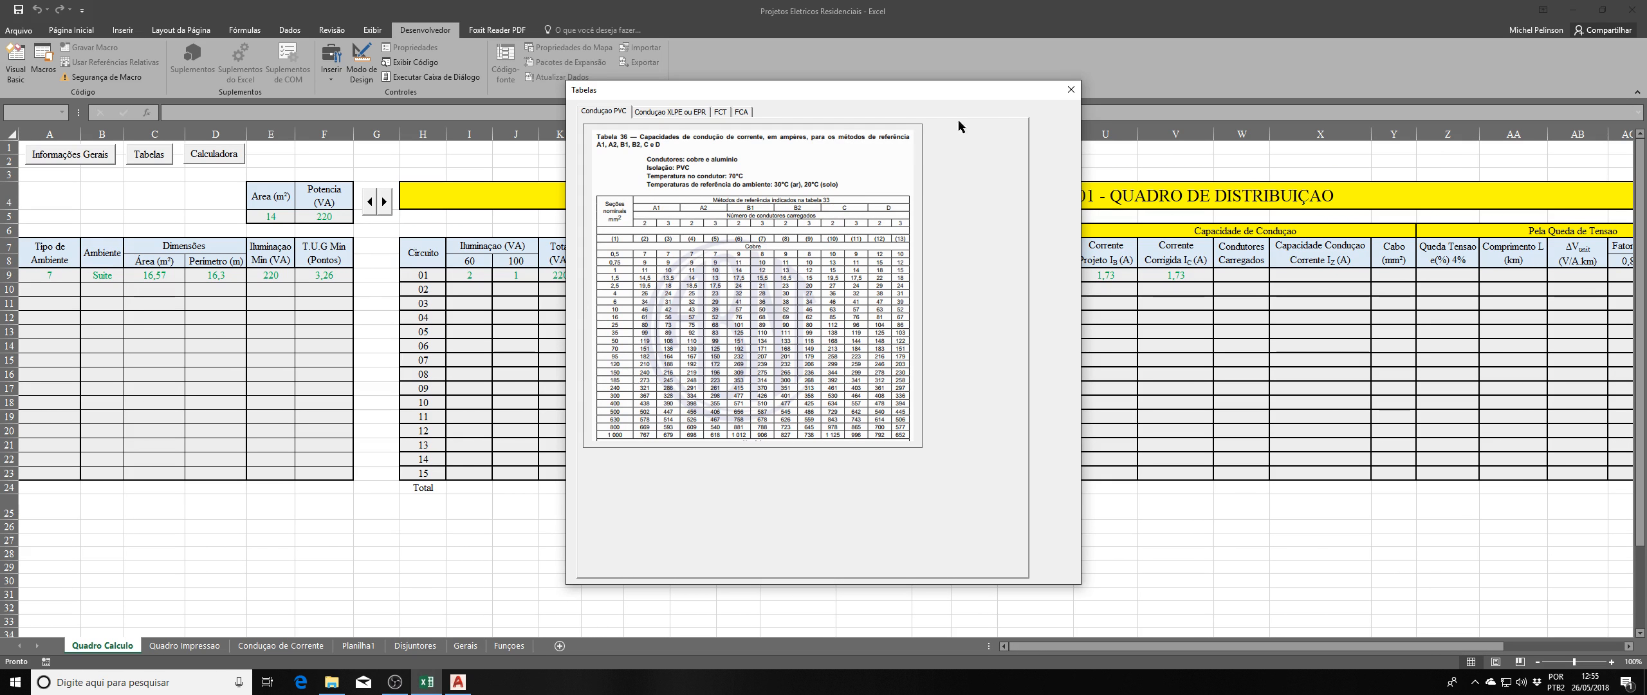
click(1070, 90)
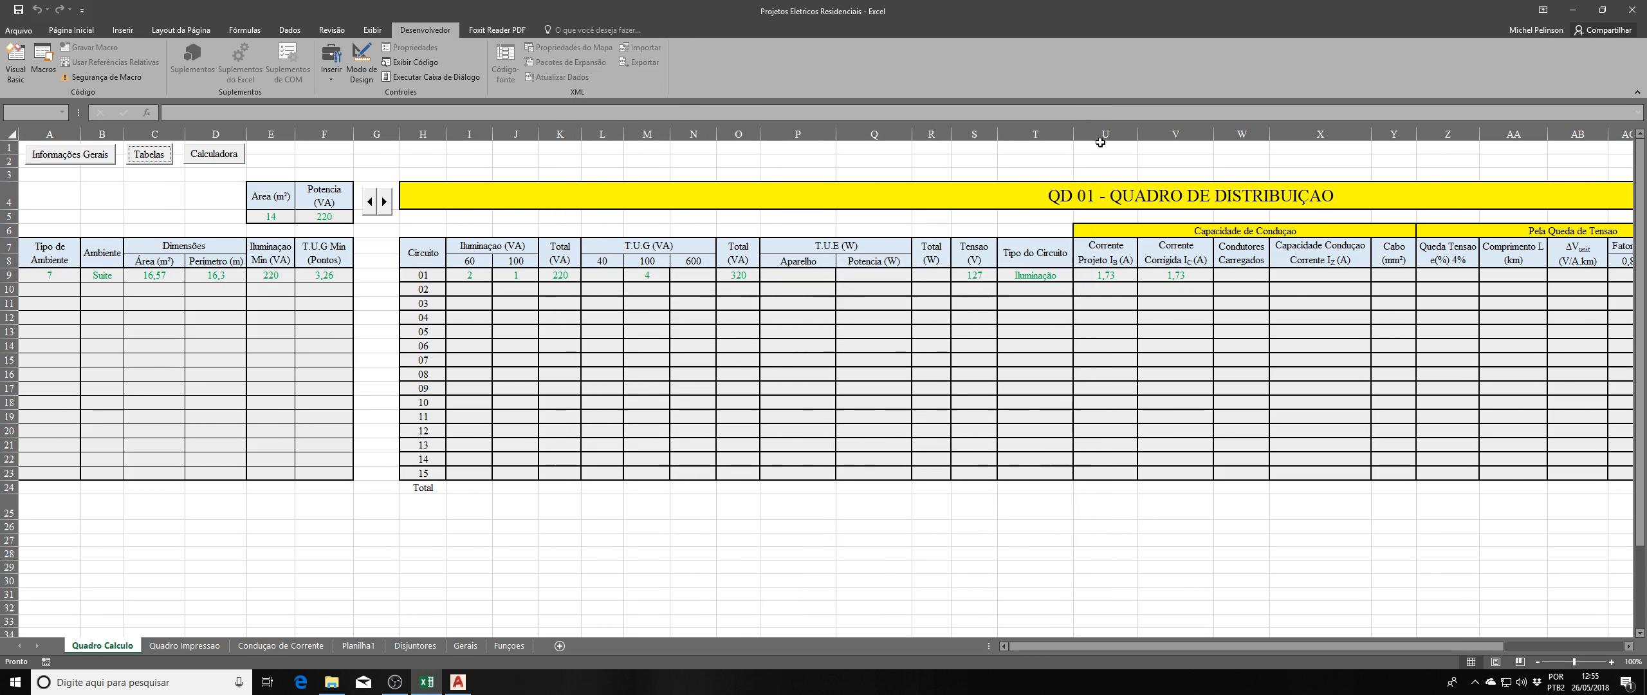
click(1250, 277)
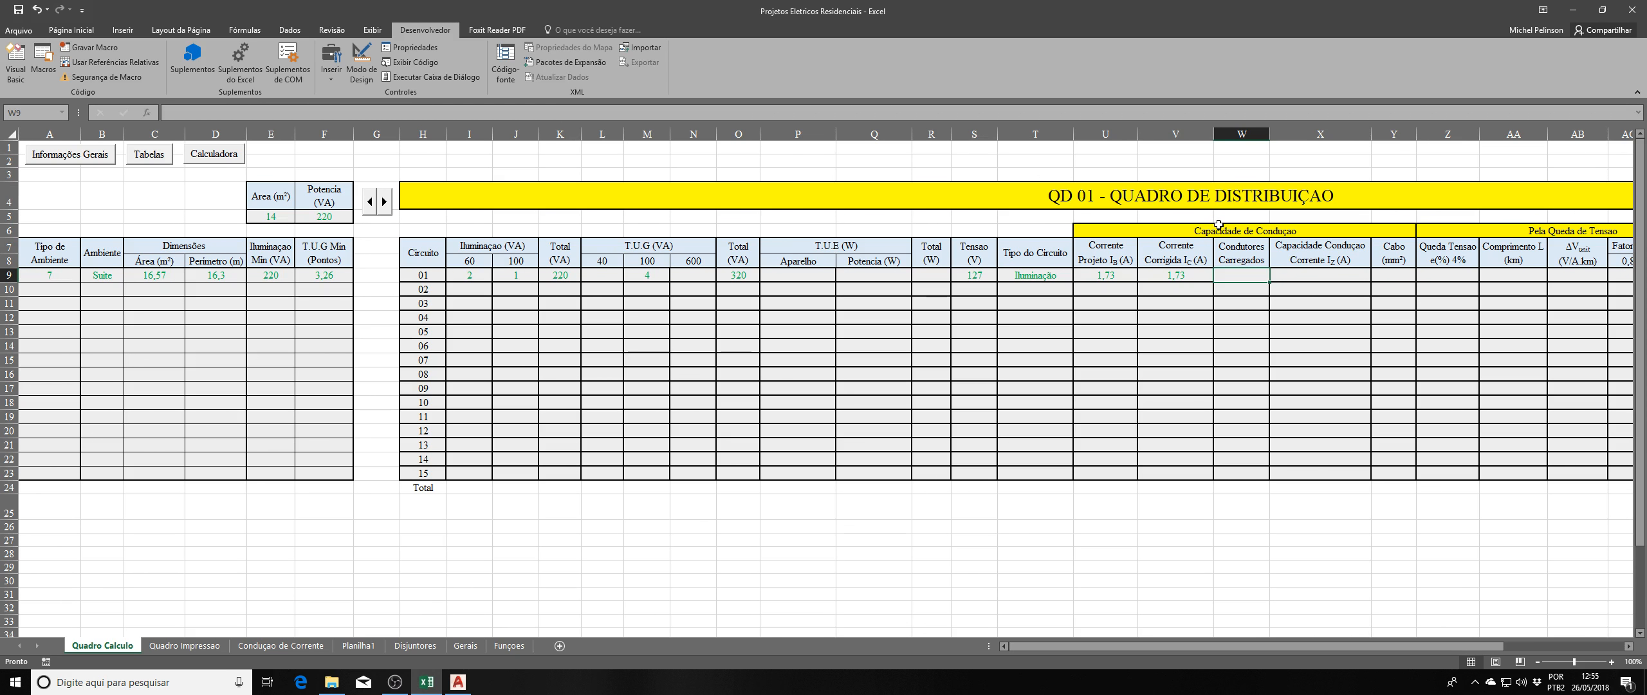
click(1239, 287)
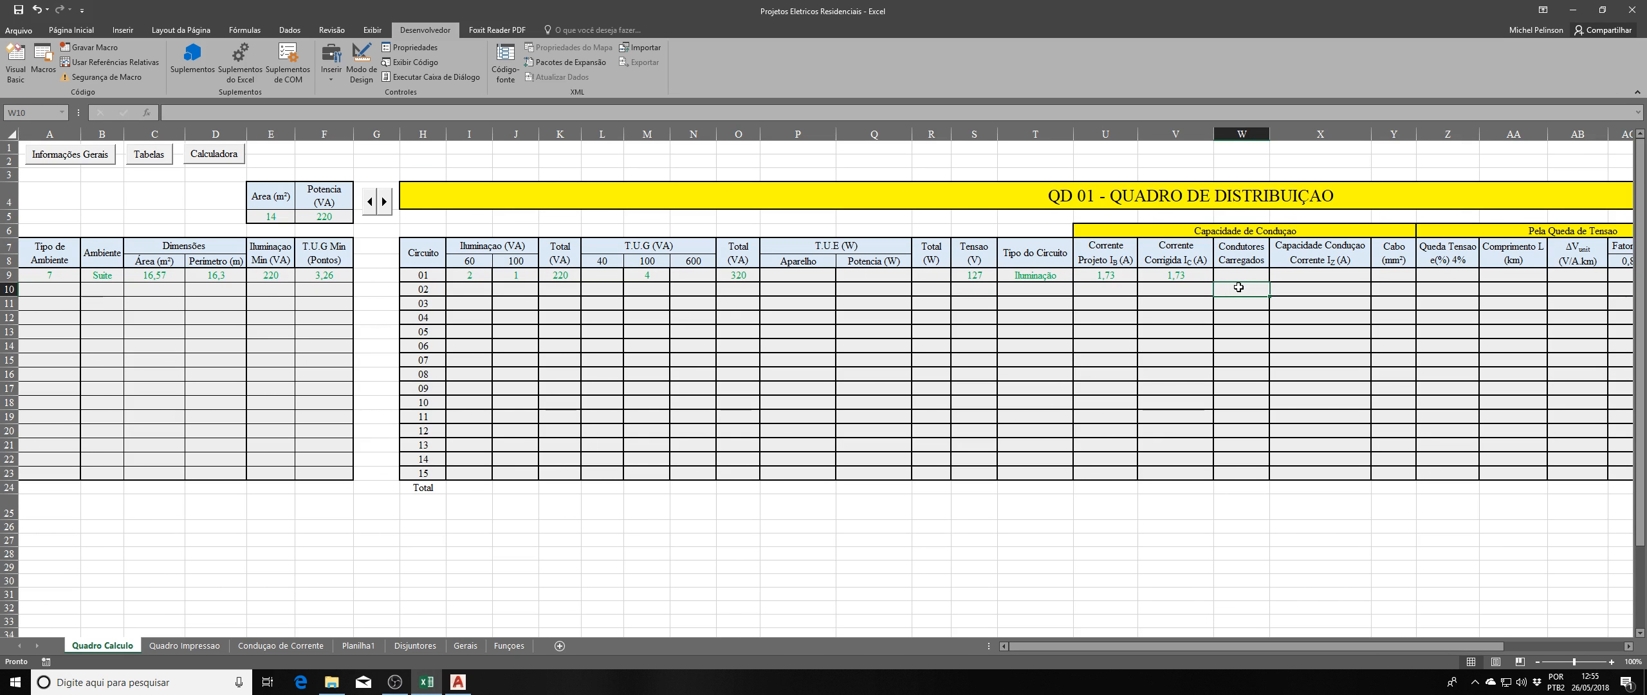
click(1245, 275)
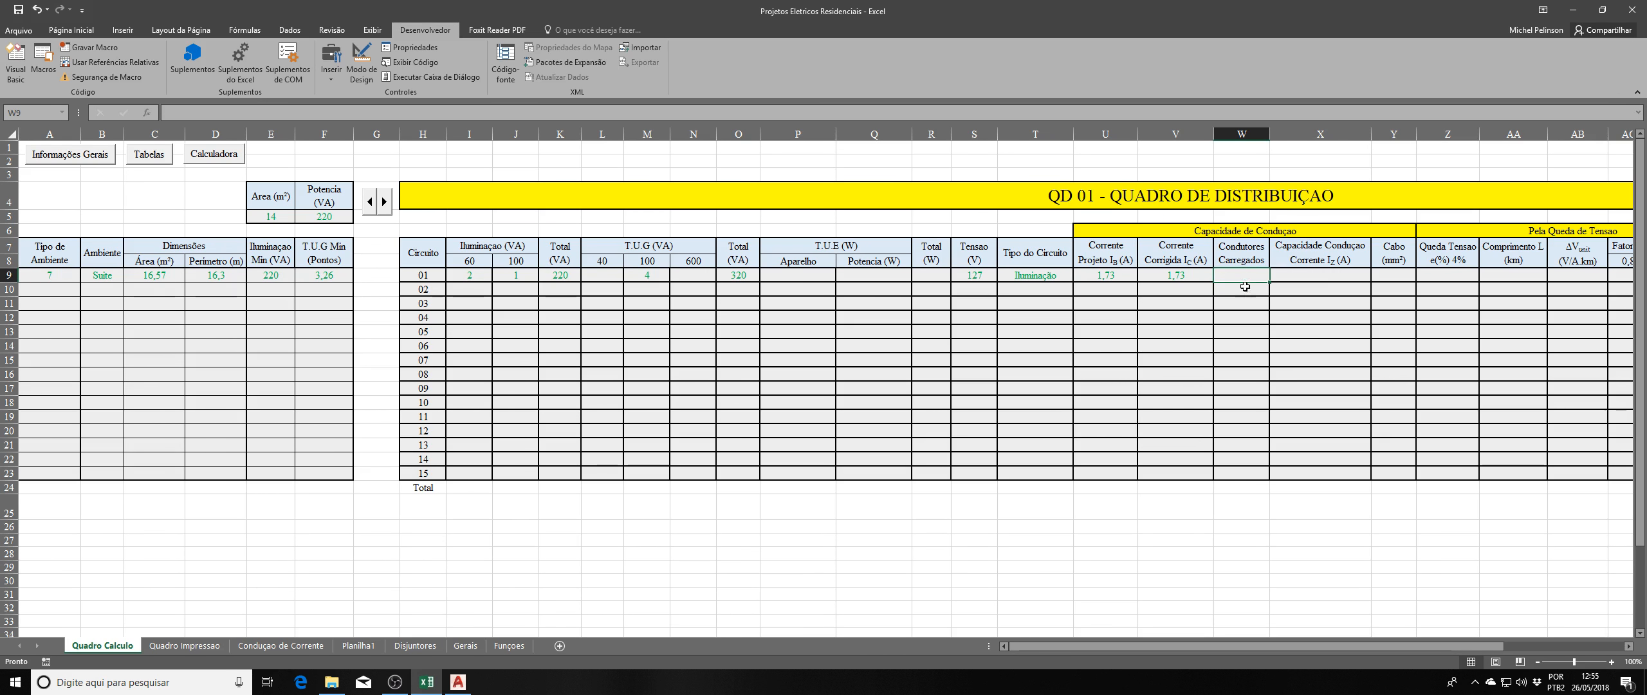
click(1244, 359)
drag(1243, 277, 1248, 412)
click(1235, 333)
click(1239, 383)
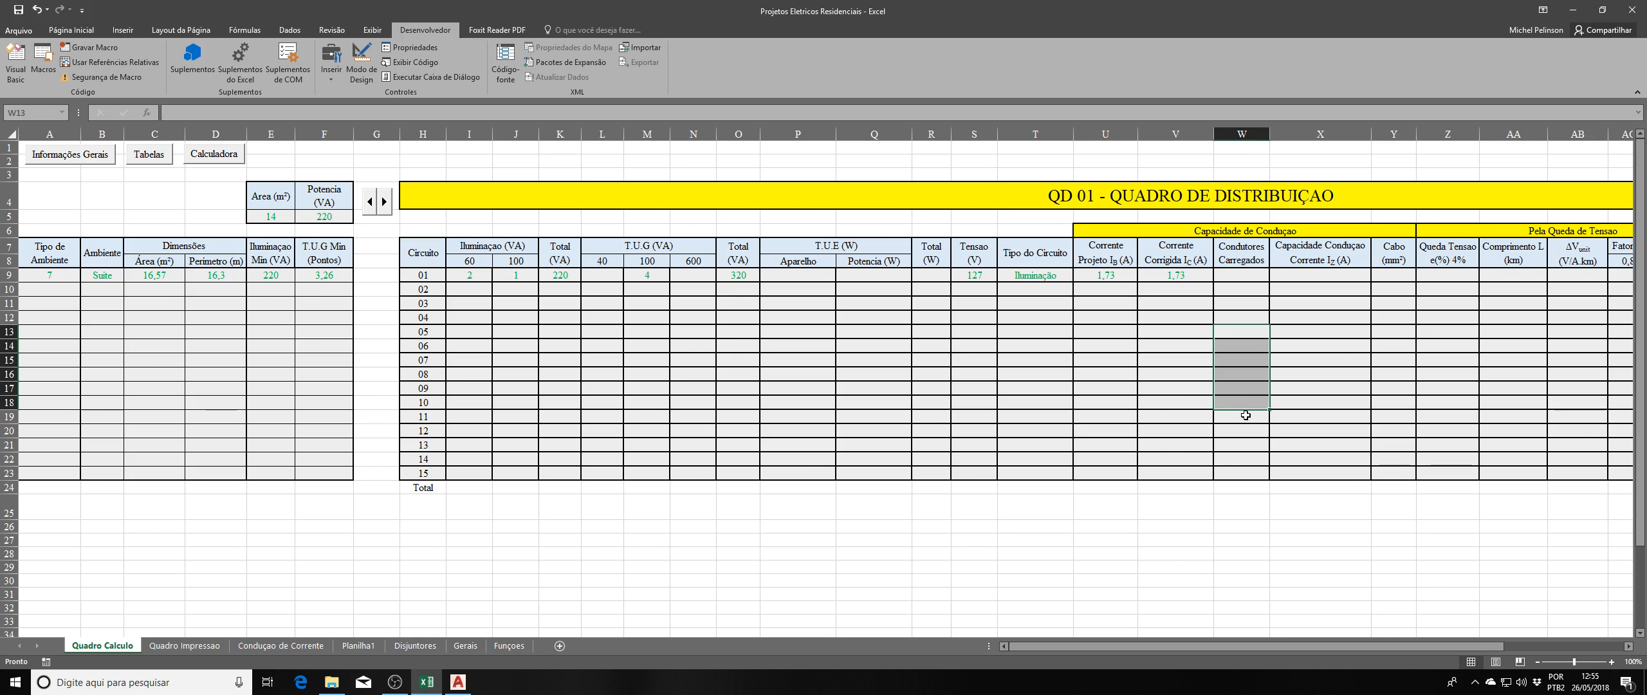
click(1246, 410)
drag(1239, 316, 1234, 381)
click(1233, 317)
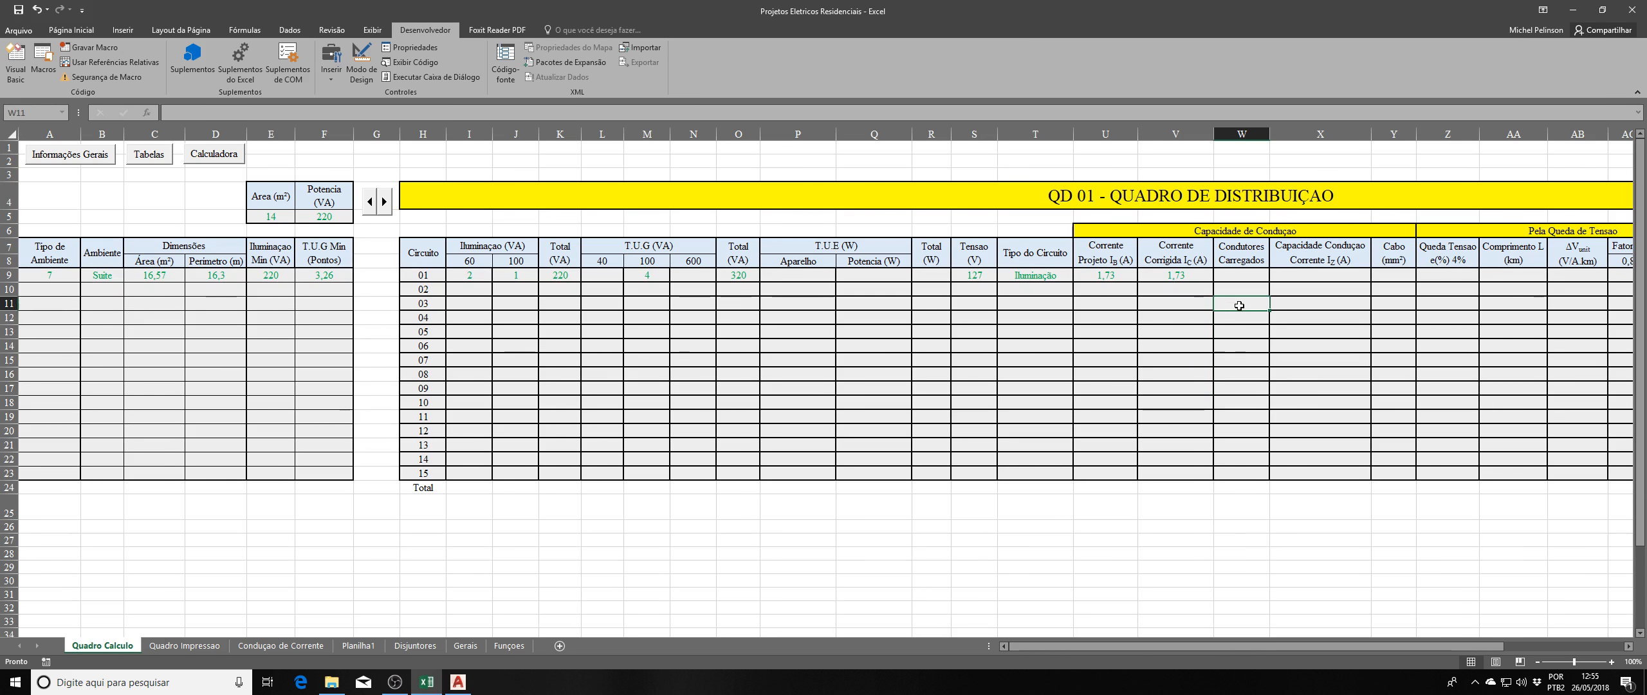
drag(1232, 321, 1238, 382)
click(1329, 346)
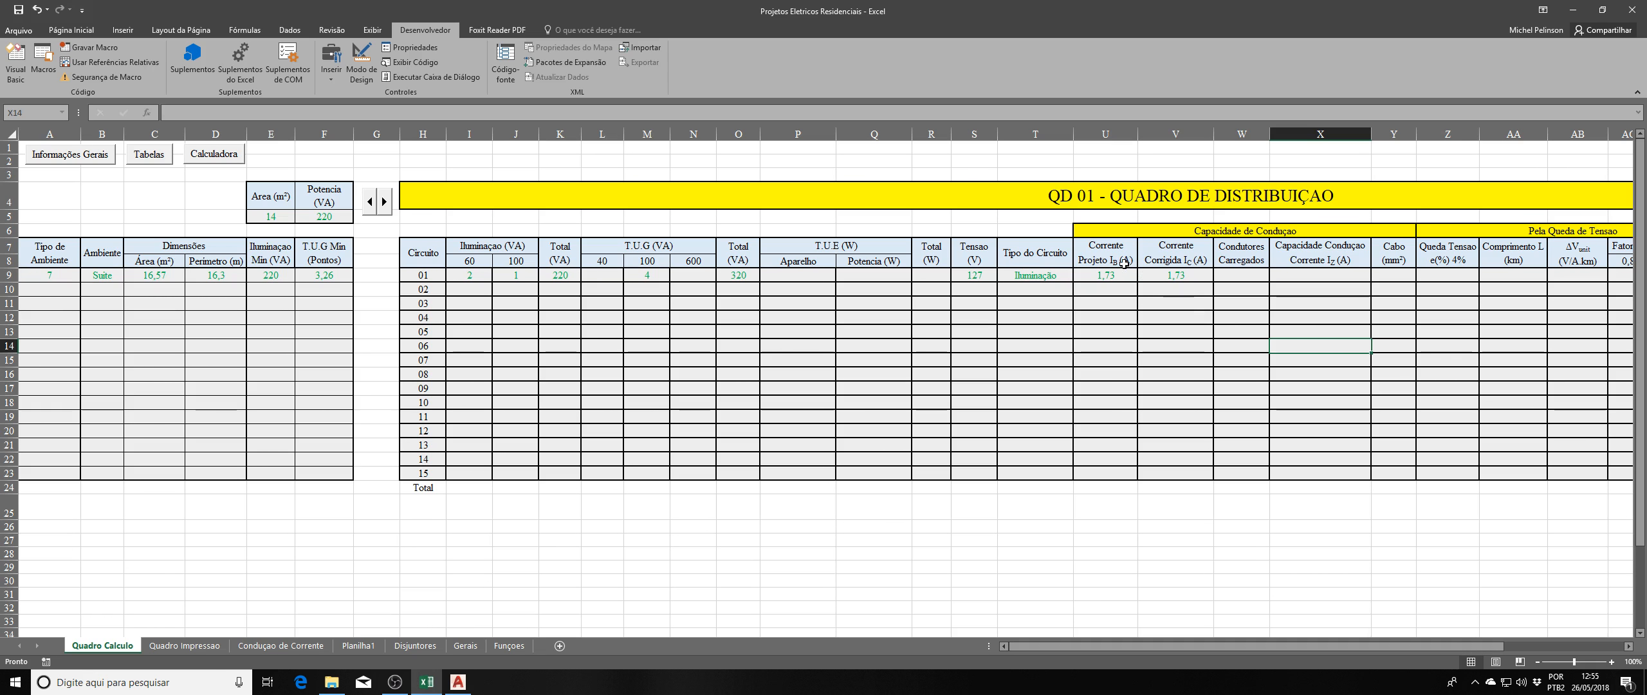
click(1245, 275)
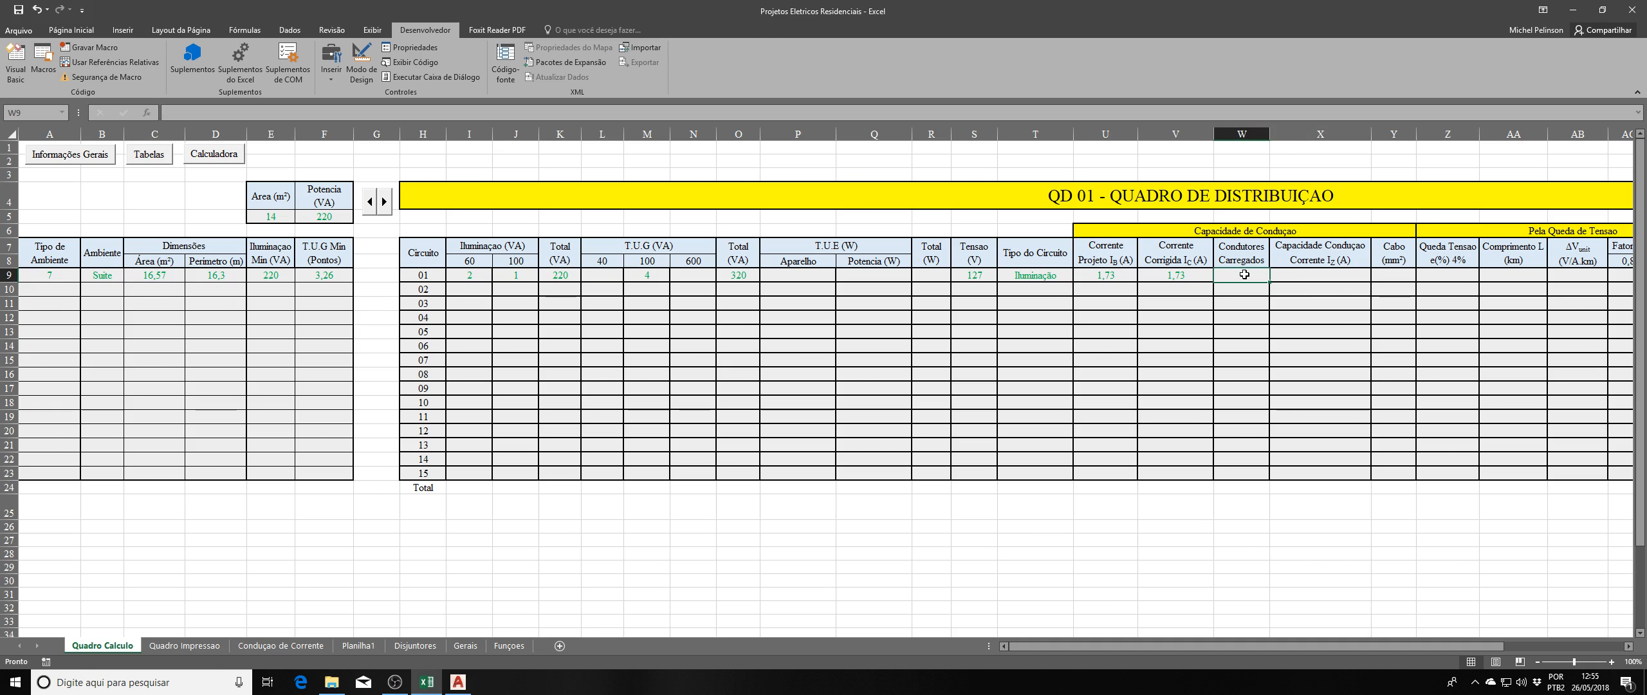
Enter 2 loaded conductors for circuit 01 and consult the PVC conduction capacity table.
text(2)
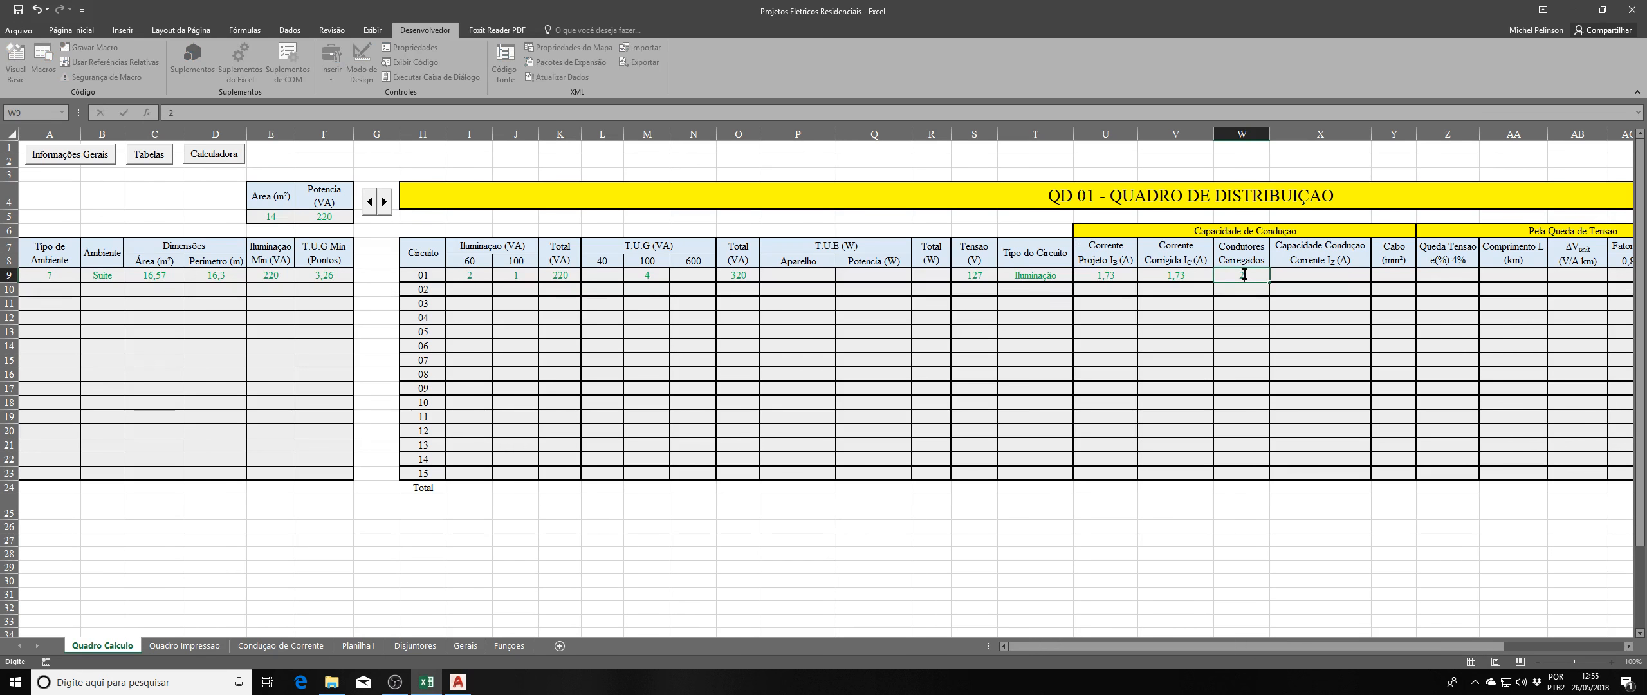
key(Return)
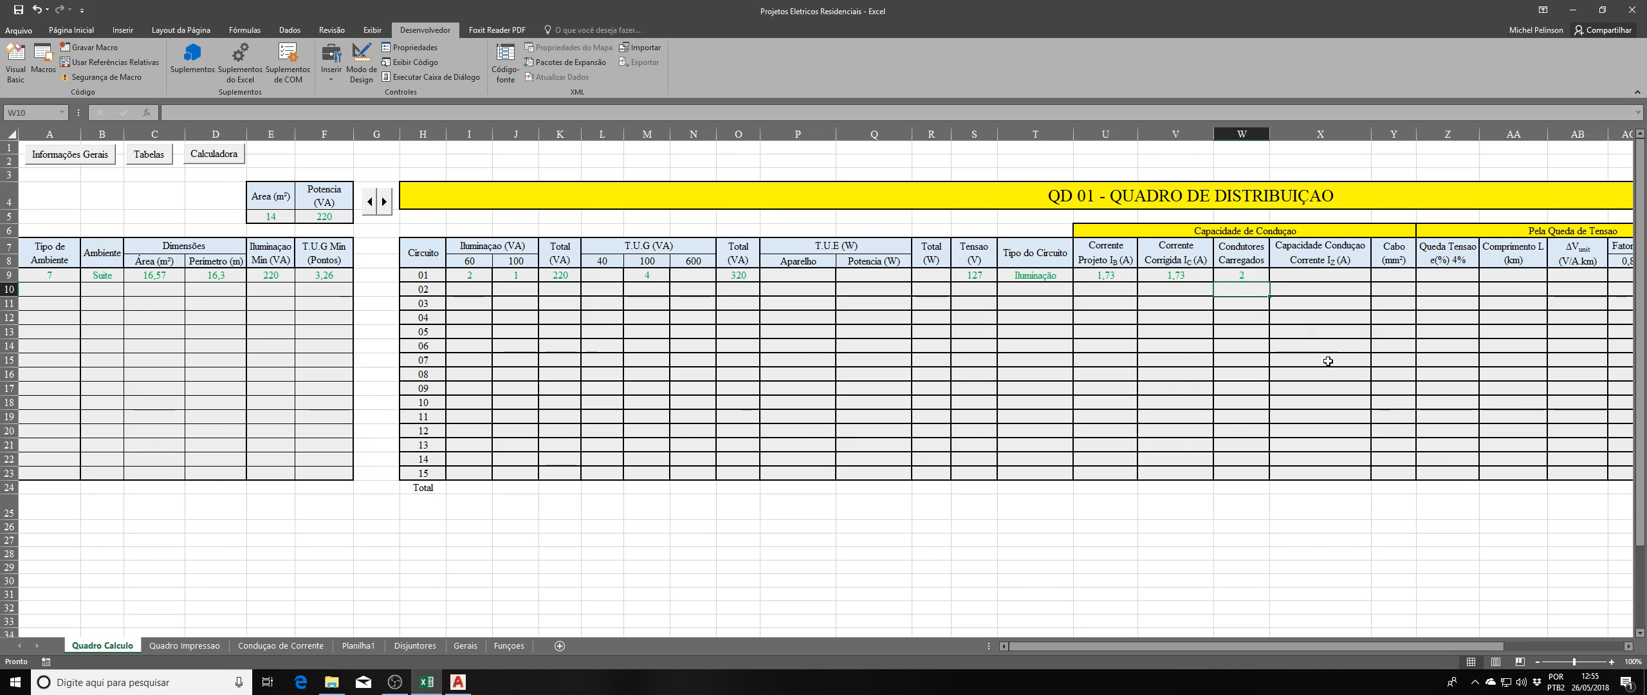
click(1304, 274)
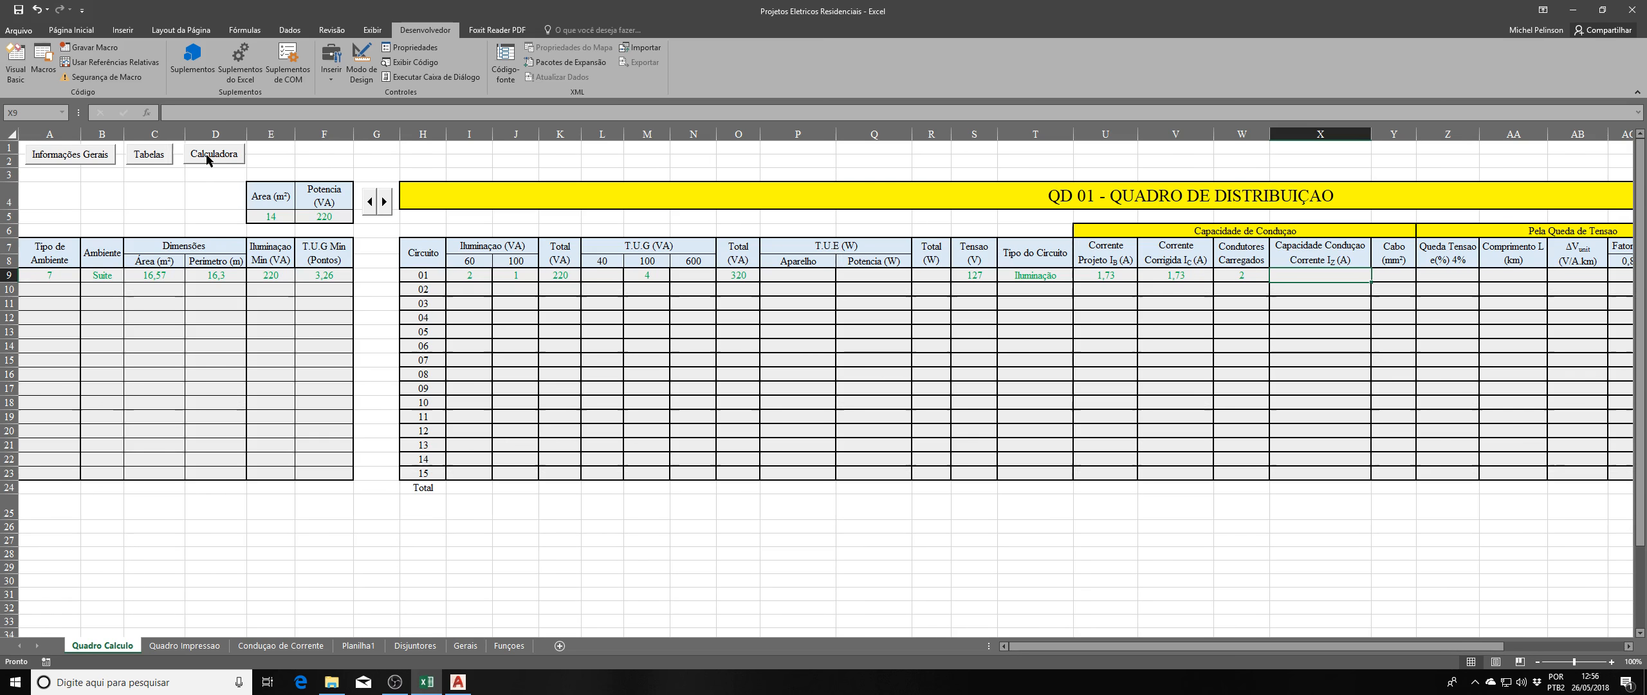
click(143, 156)
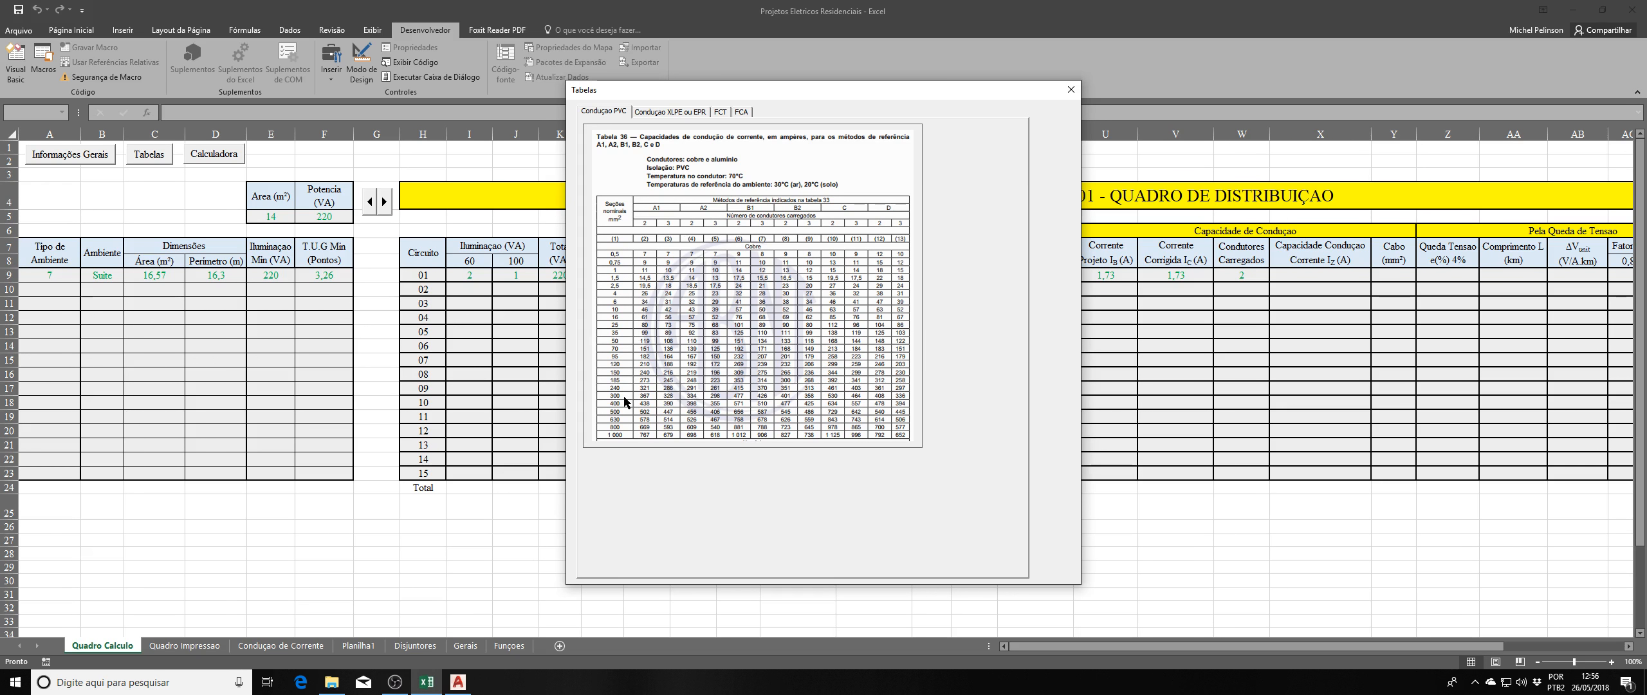
click(1072, 89)
Calculate circuit 01's conduction capacity current with the CorrenteIZ function, using W9 as Condutores_Carregados and V9 as Corrente_IC.
click(1324, 277)
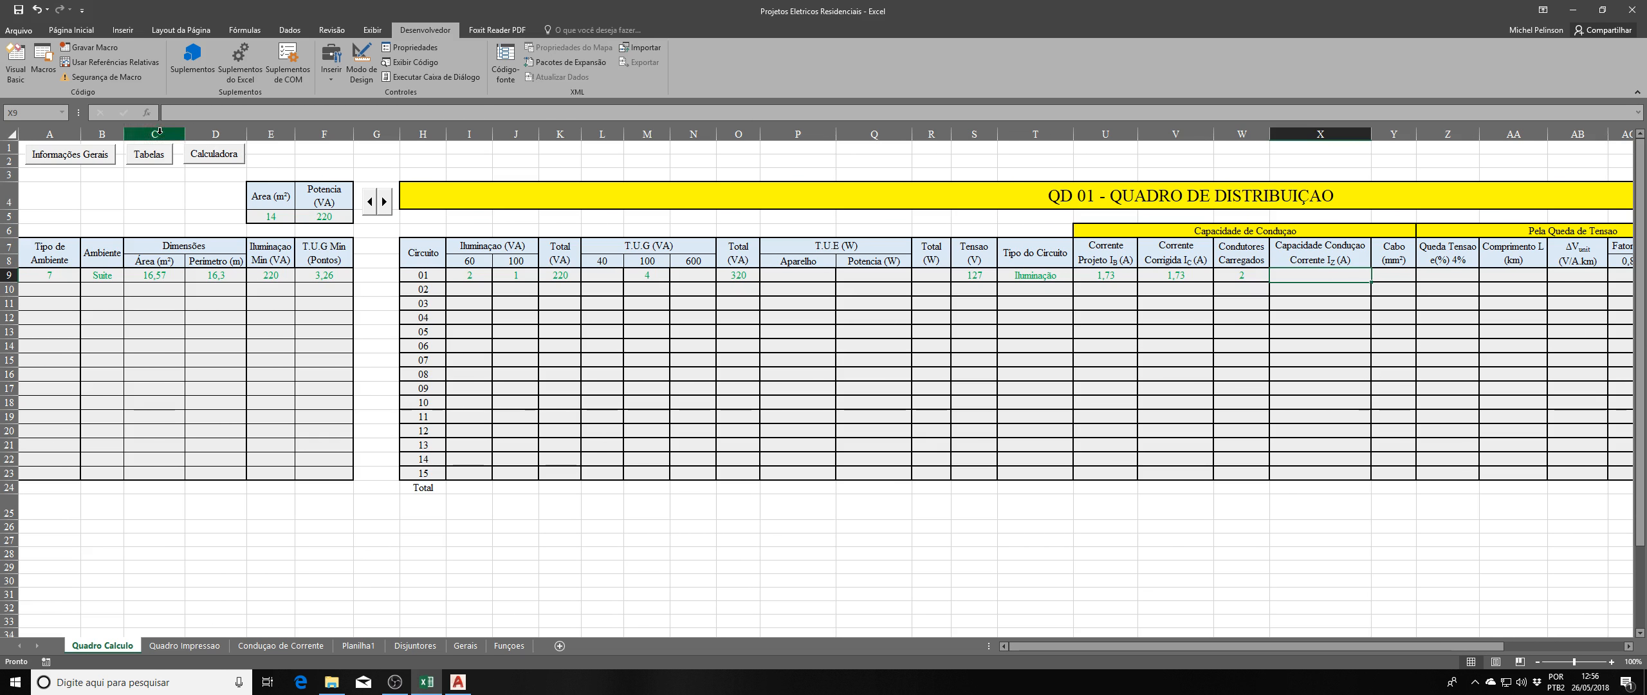
click(146, 113)
scroll(751, 449, down, 1)
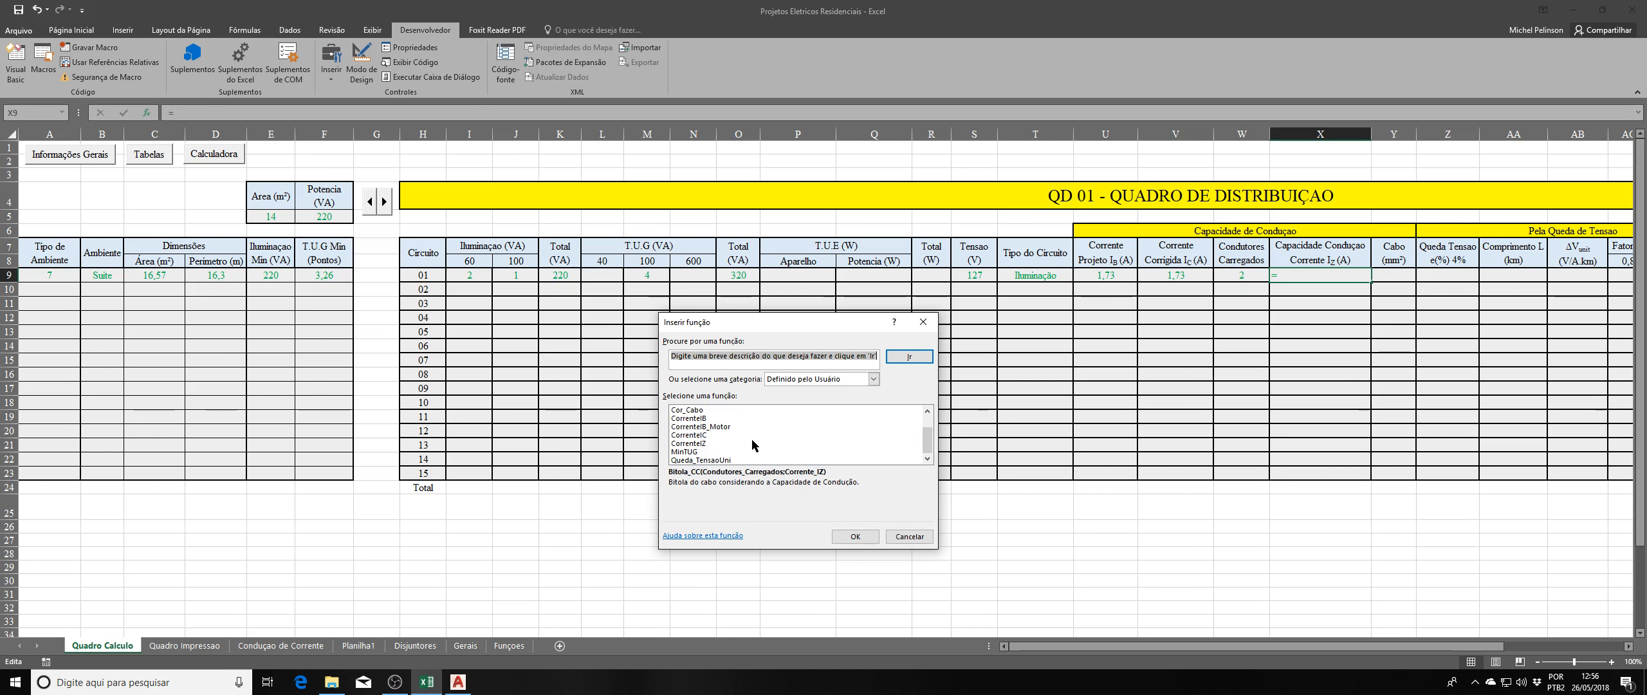
click(700, 444)
click(855, 537)
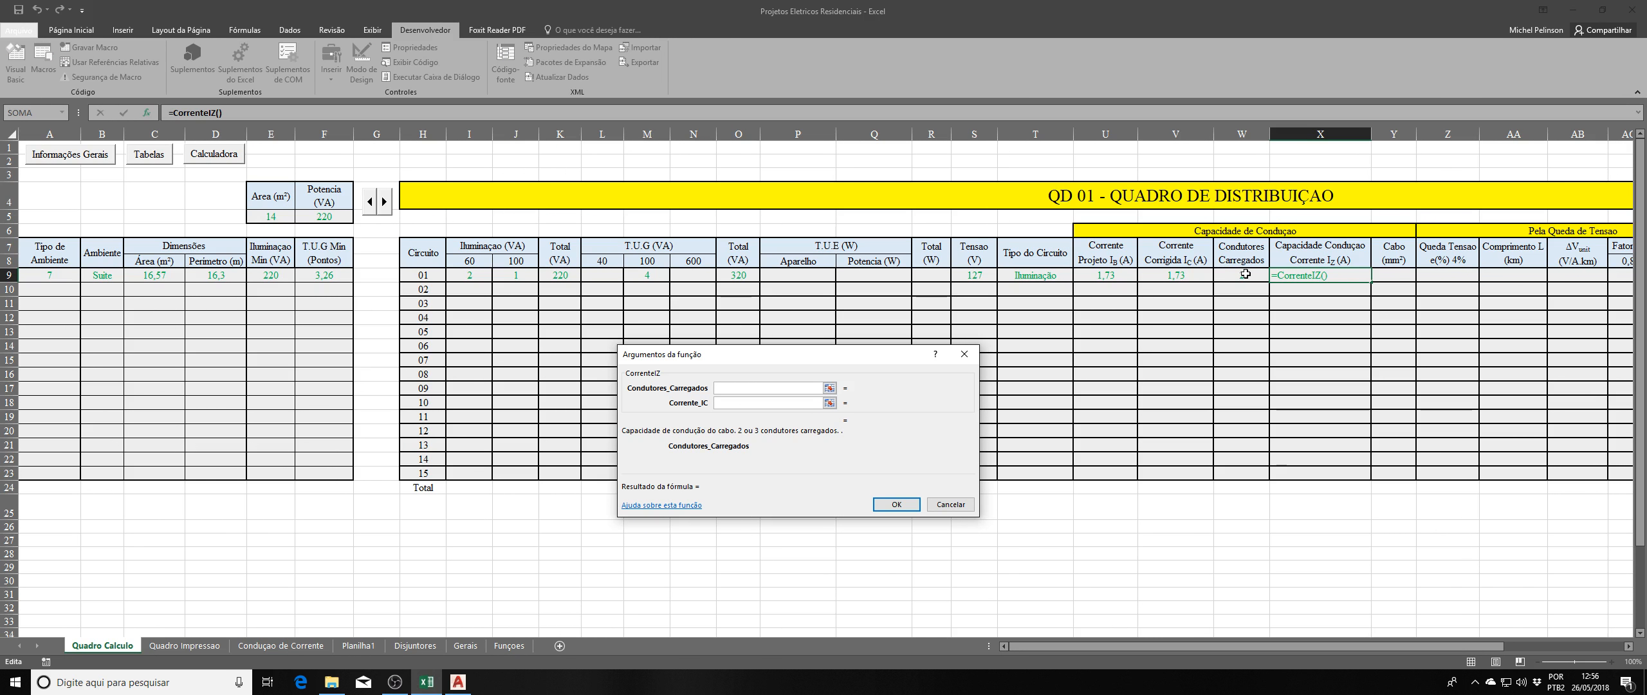
click(1245, 274)
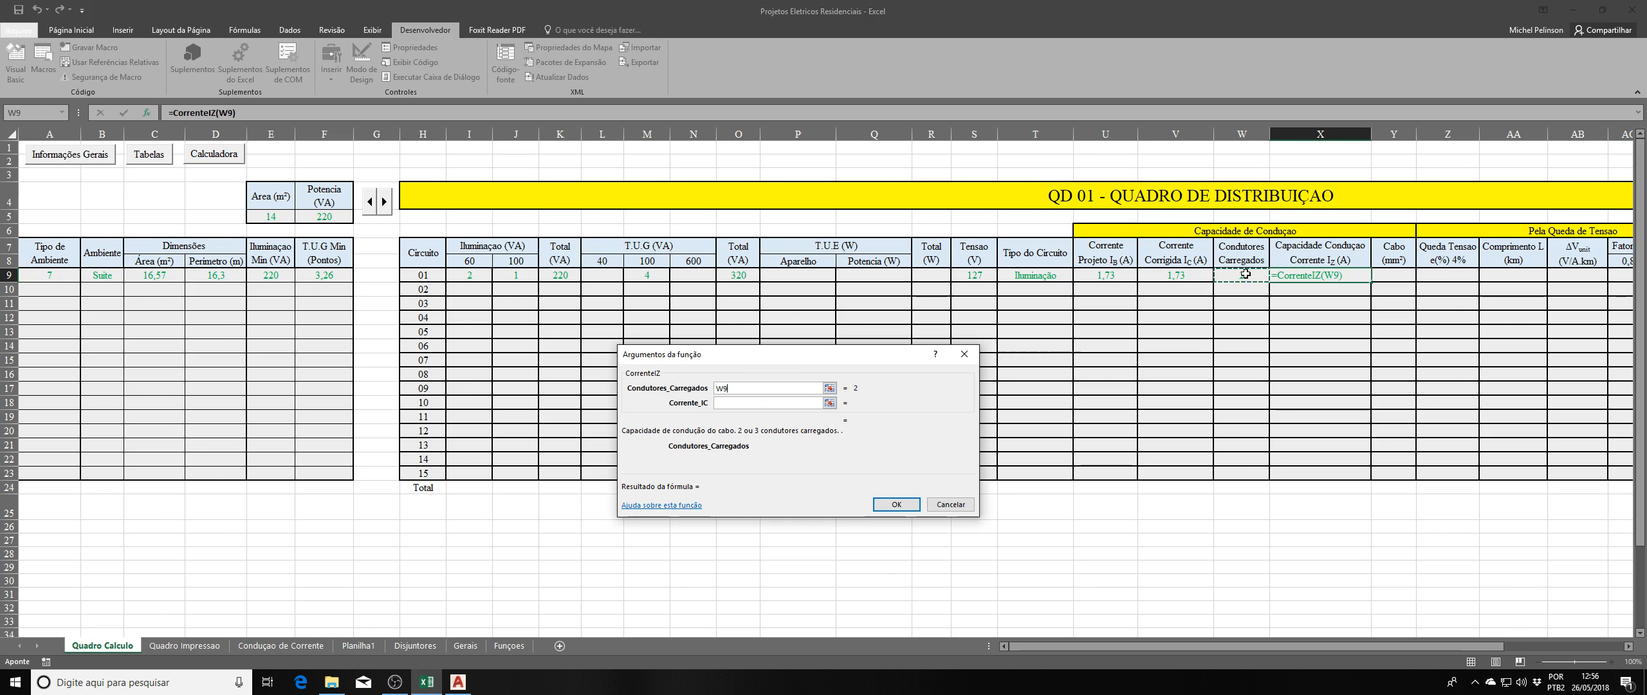
click(782, 401)
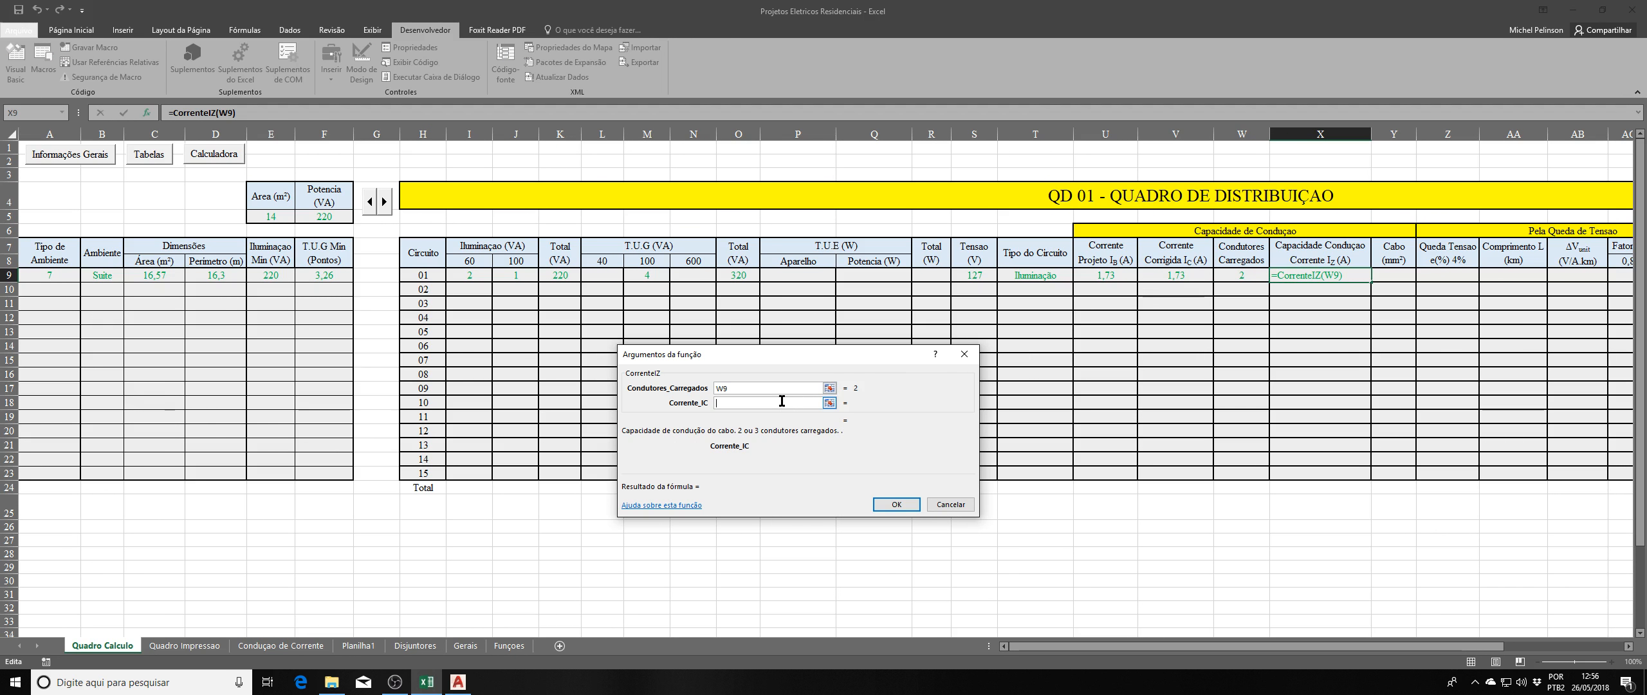
click(1183, 273)
click(896, 504)
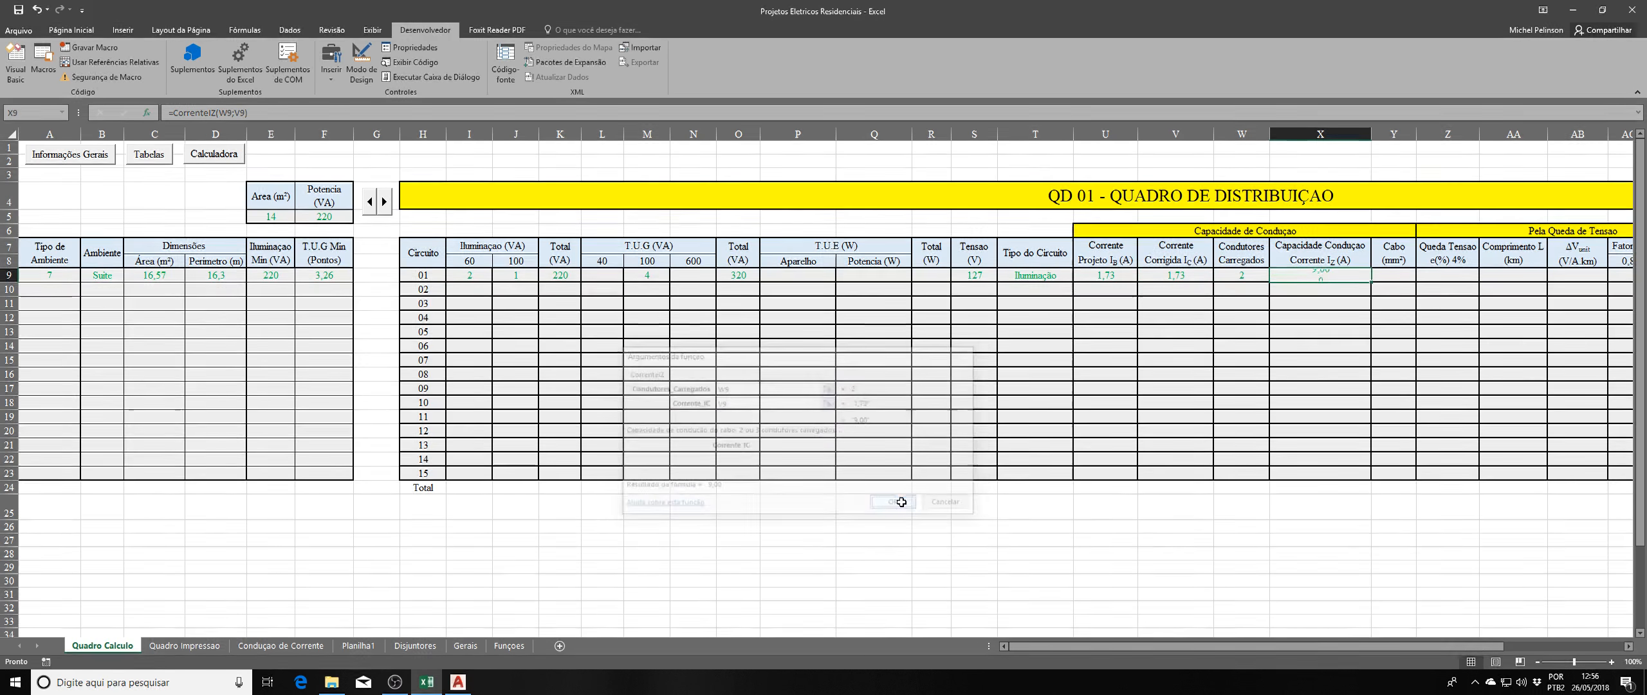
Check circuit 01's conduction capacity against the PVC conduction reference table.
click(1319, 316)
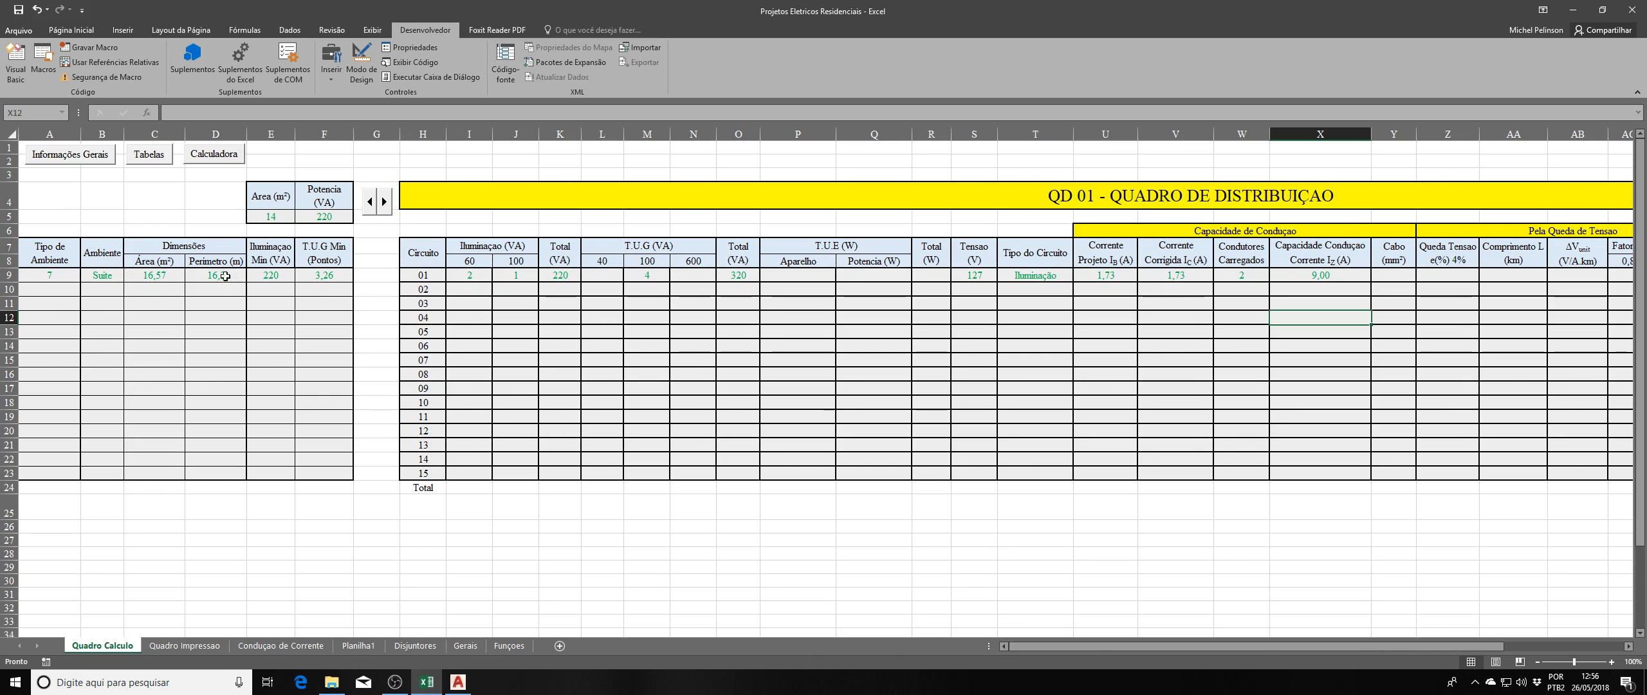
click(148, 155)
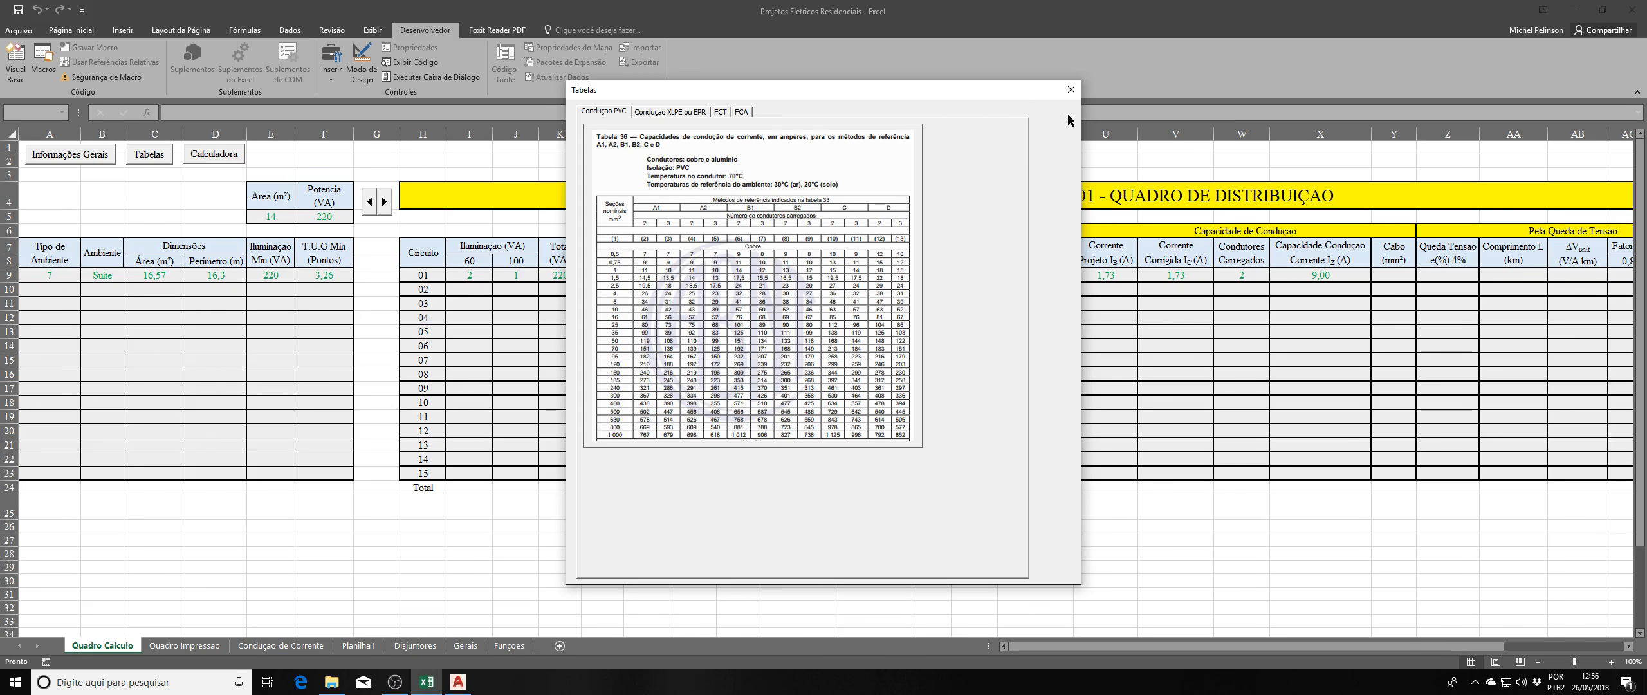
click(1078, 93)
Calculate circuit 01's cable gauge by conduction capacity with the Bitola_CC function, using W9 as Condutores_Carregados and X9 as Corrente_IZ.
click(1384, 274)
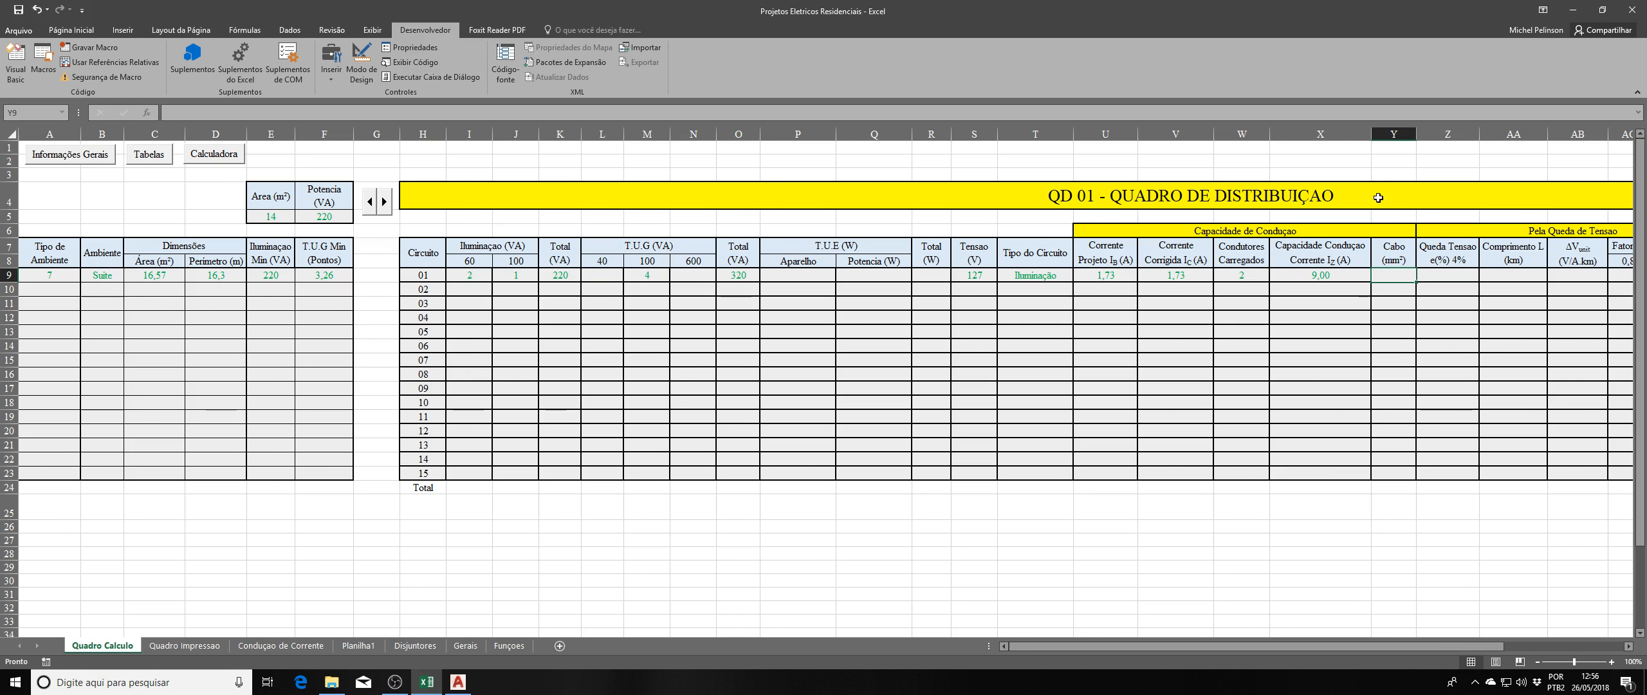
click(146, 113)
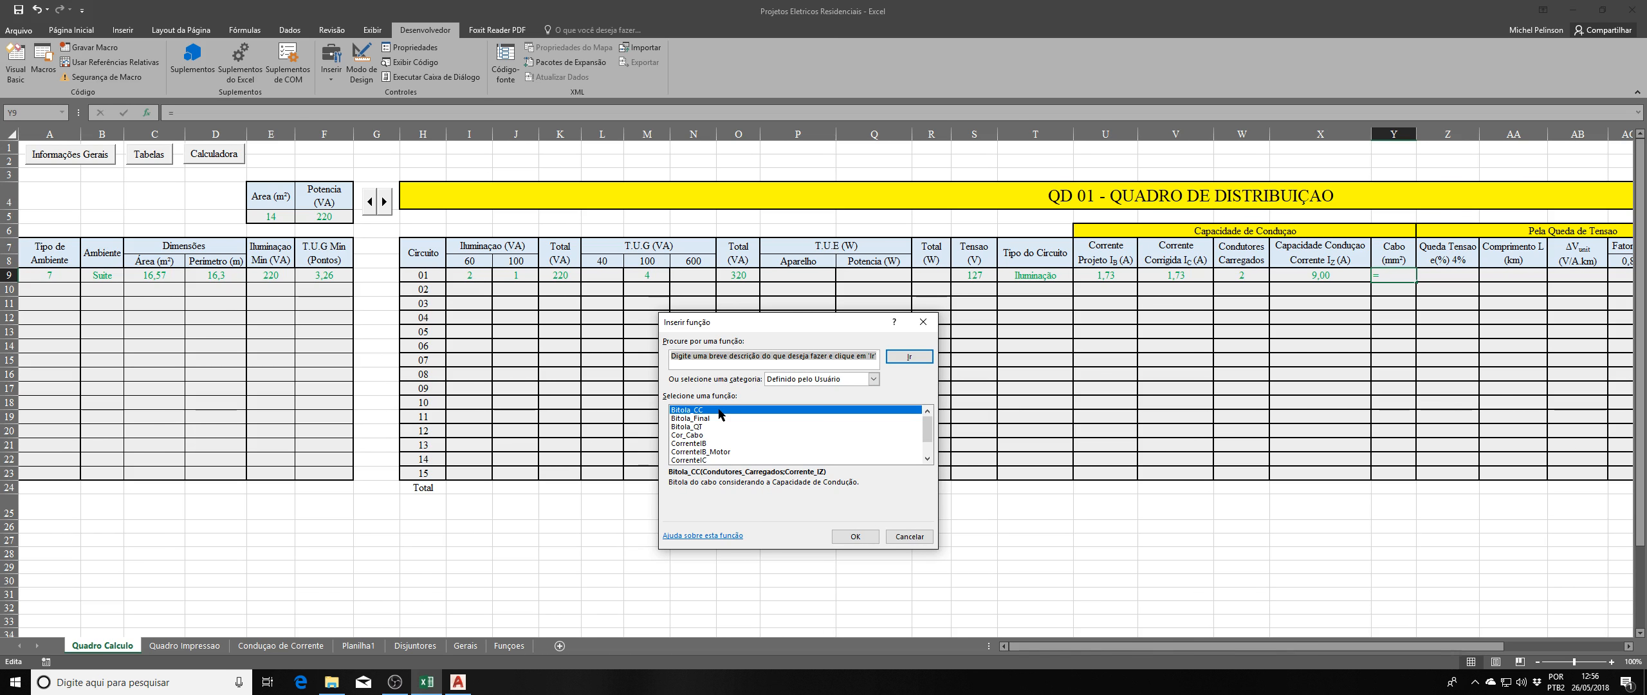
click(855, 536)
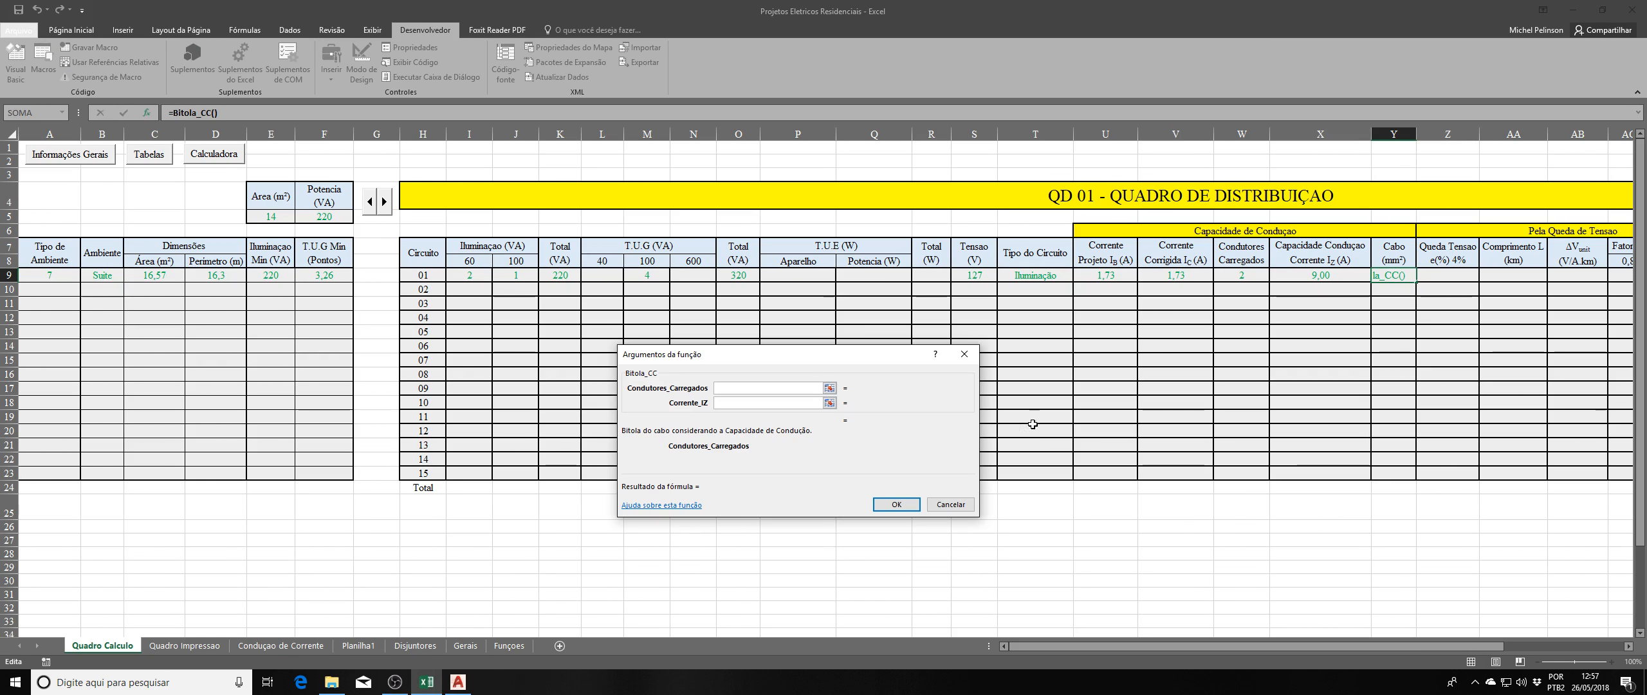
click(1248, 277)
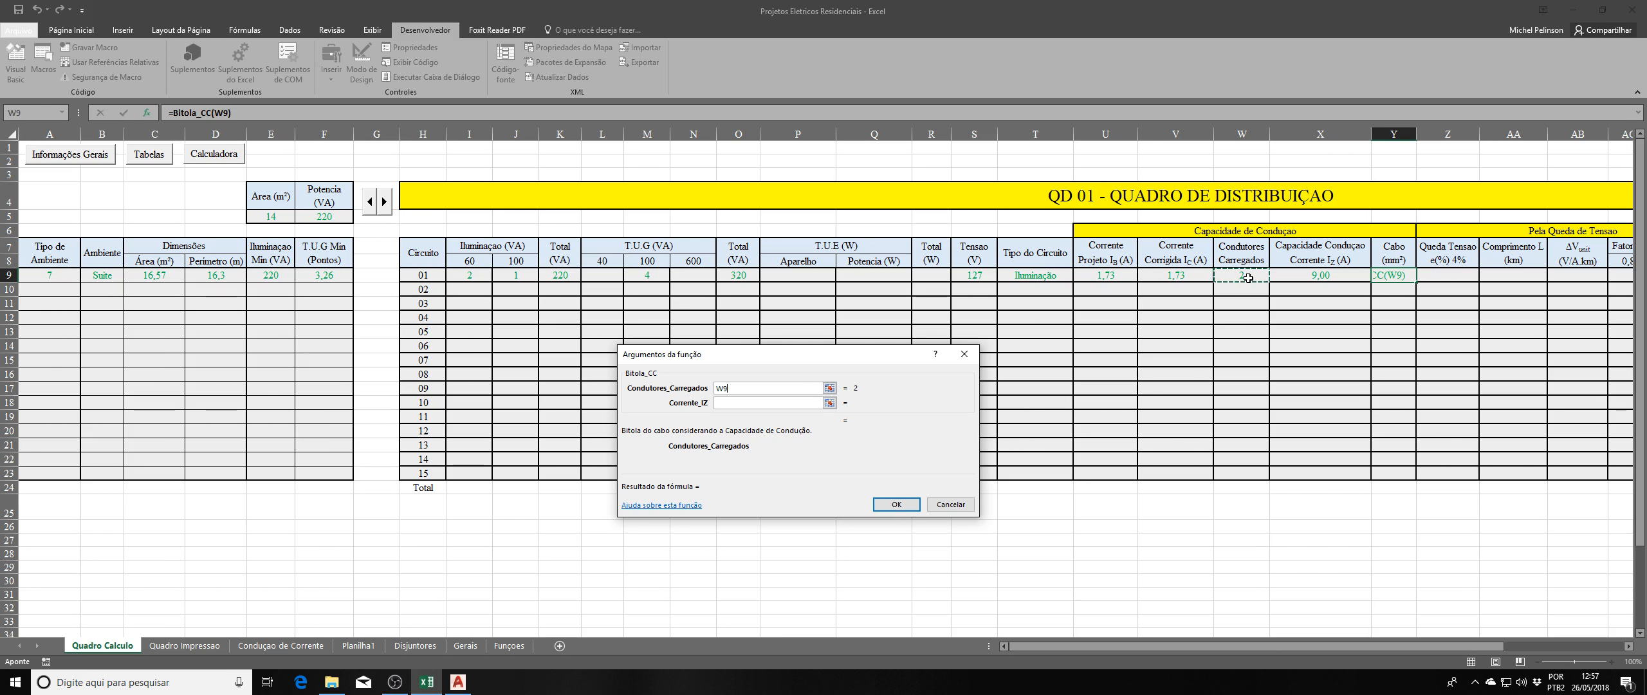
click(776, 400)
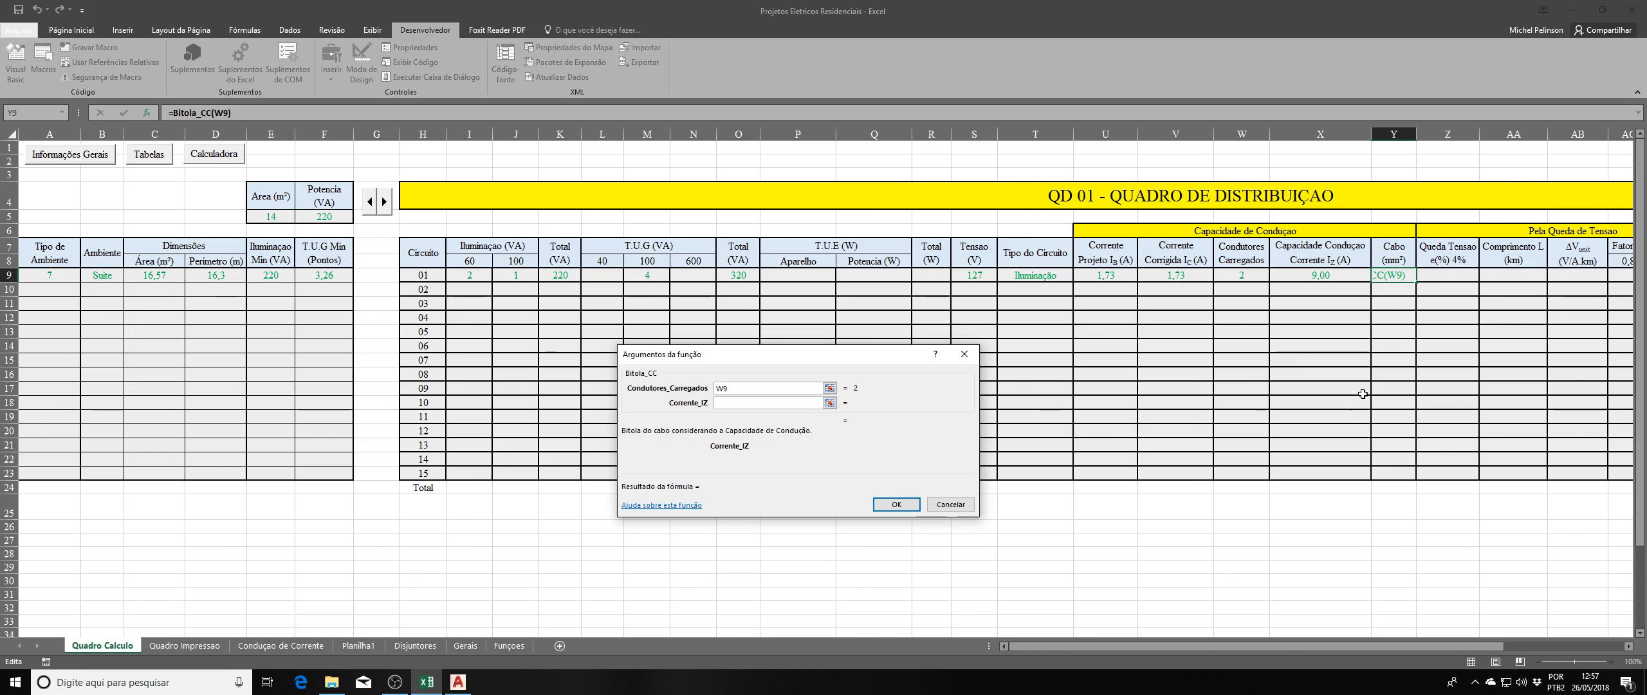
click(1320, 278)
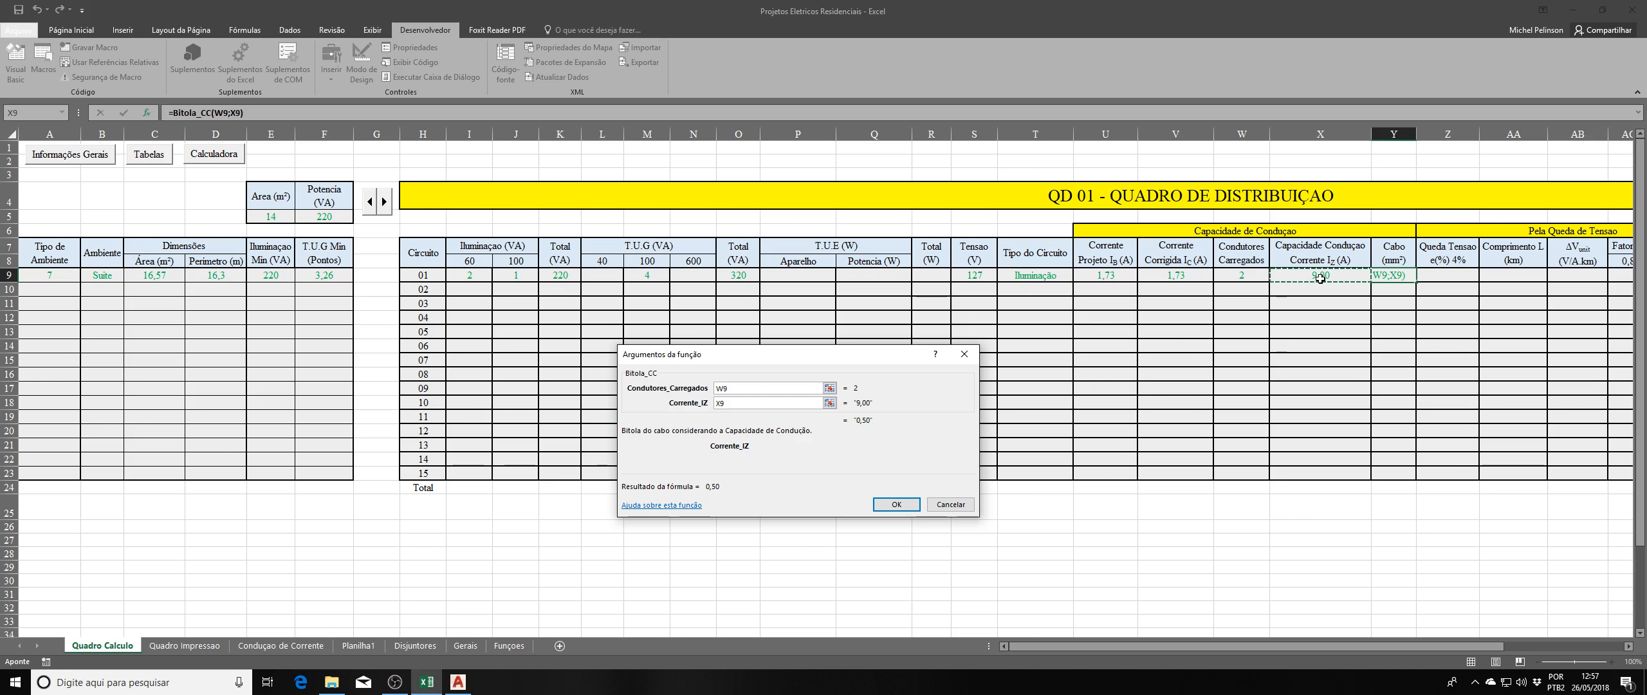
key(Return)
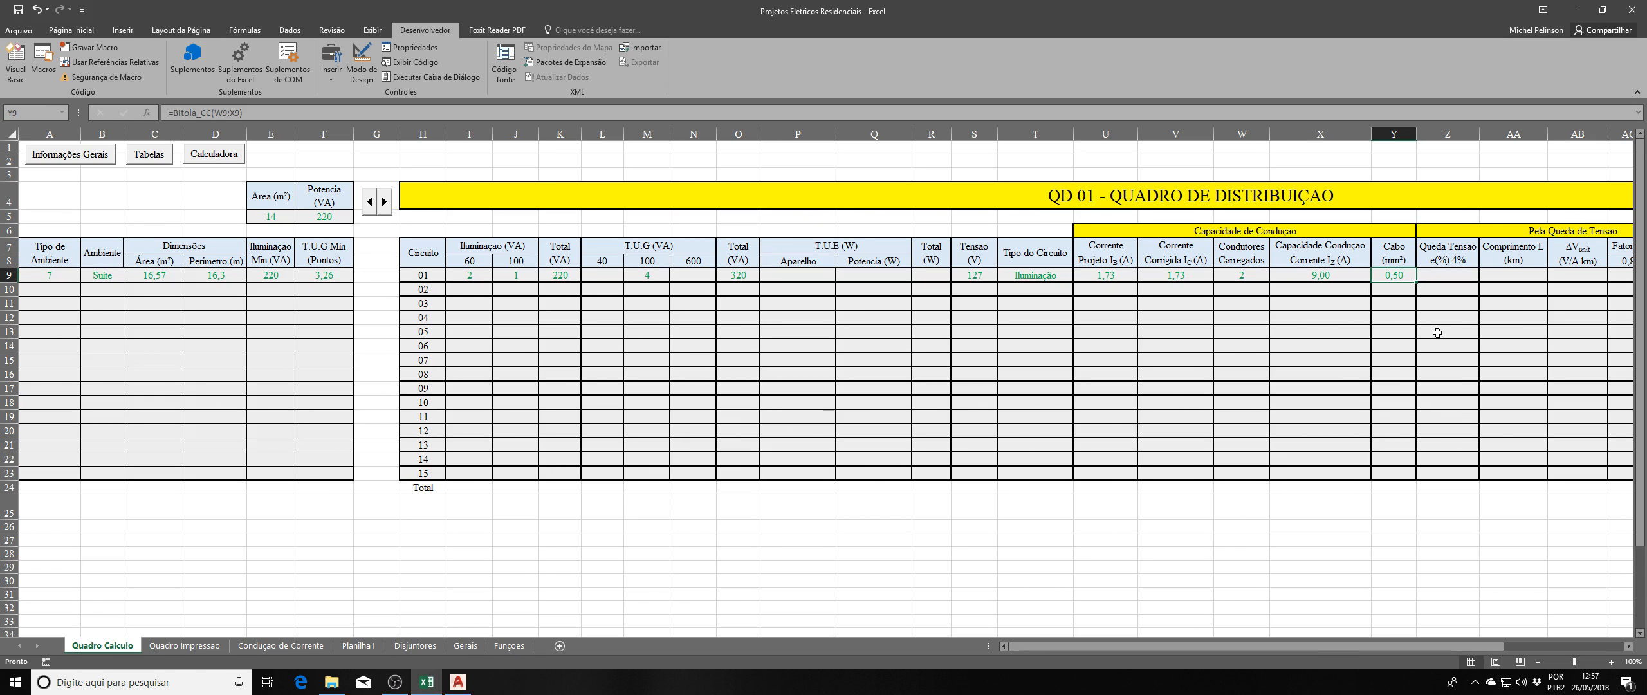
Open the workbook's Visual Basic code and examine the Bitola_CC cases for 2 and 3 loaded conductors.
click(22, 76)
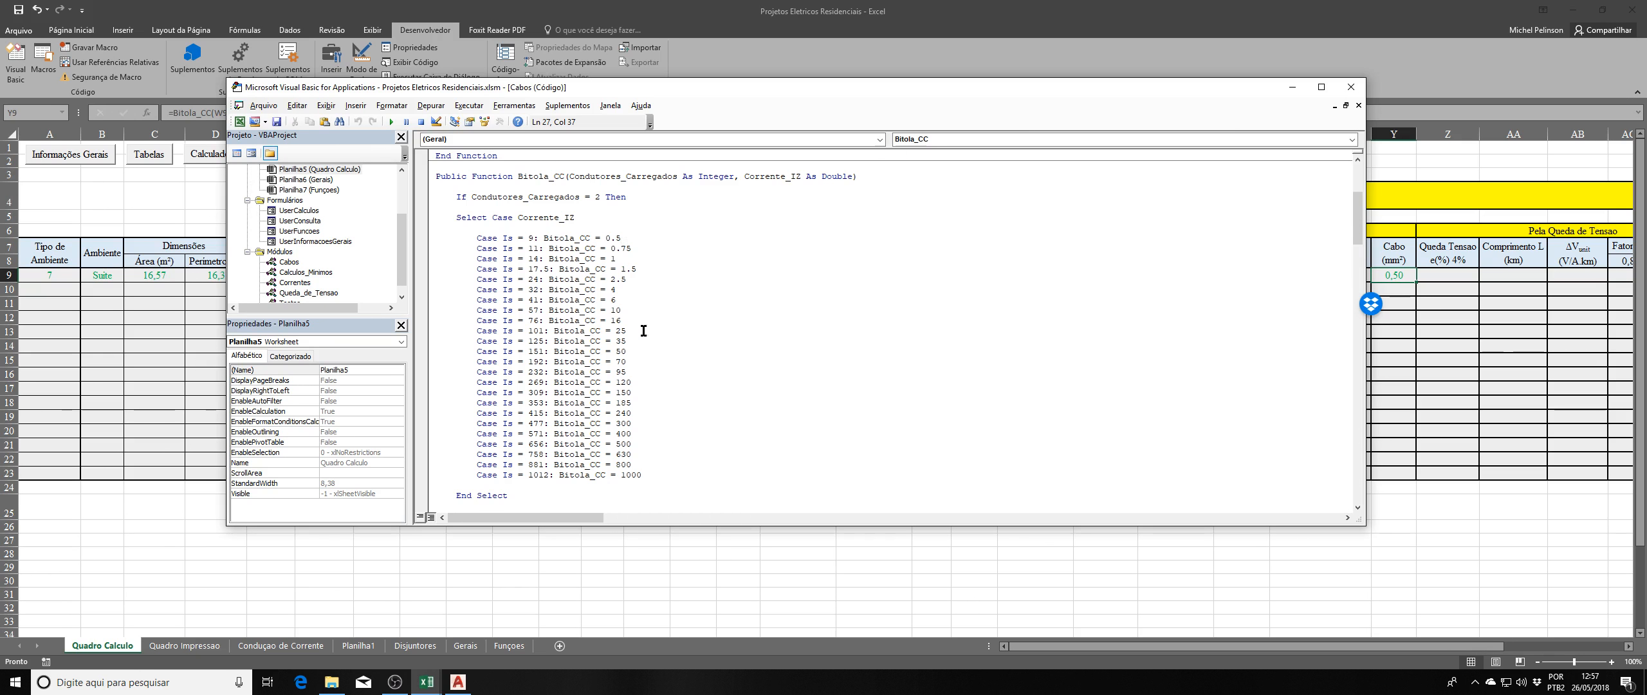
scroll(658, 331, down, 3)
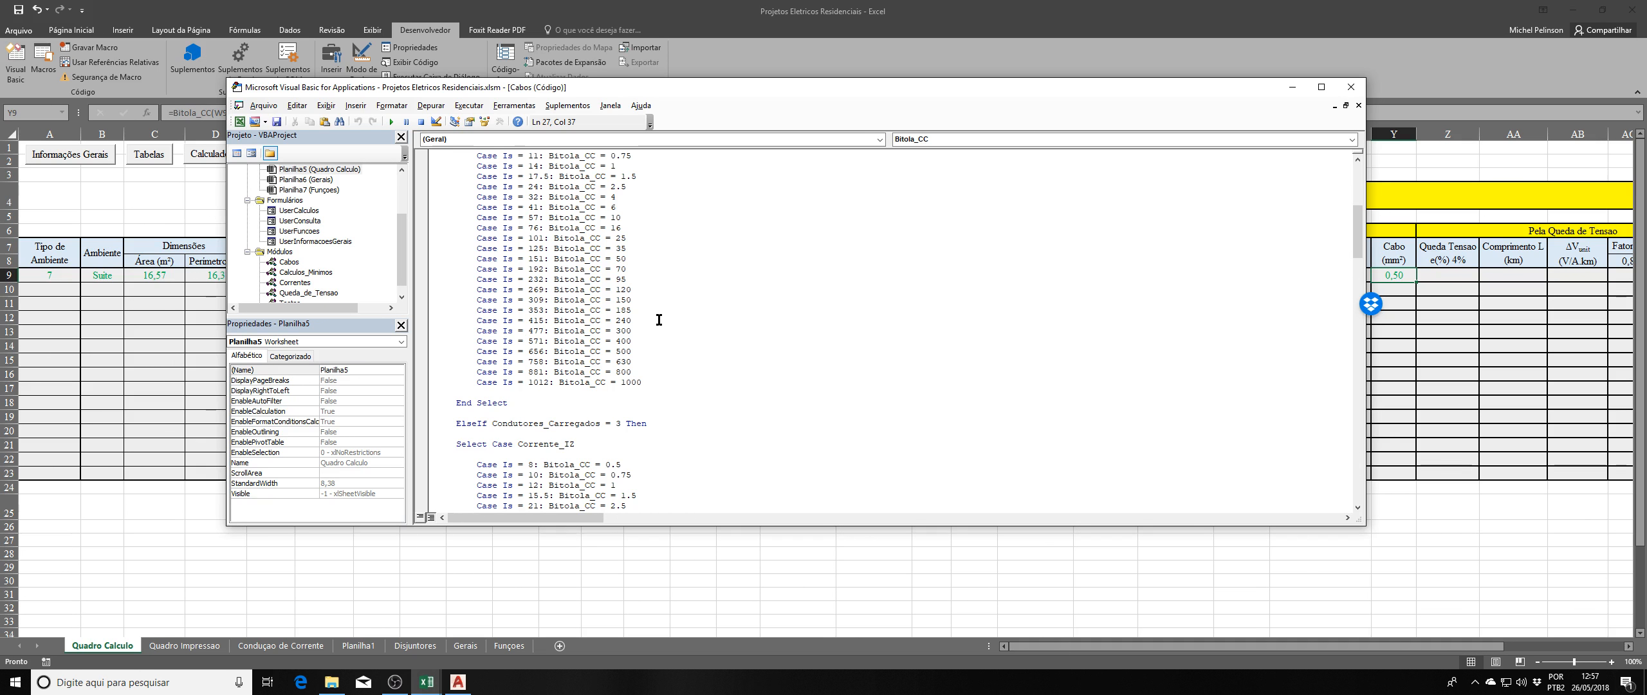
scroll(673, 326, down, 10)
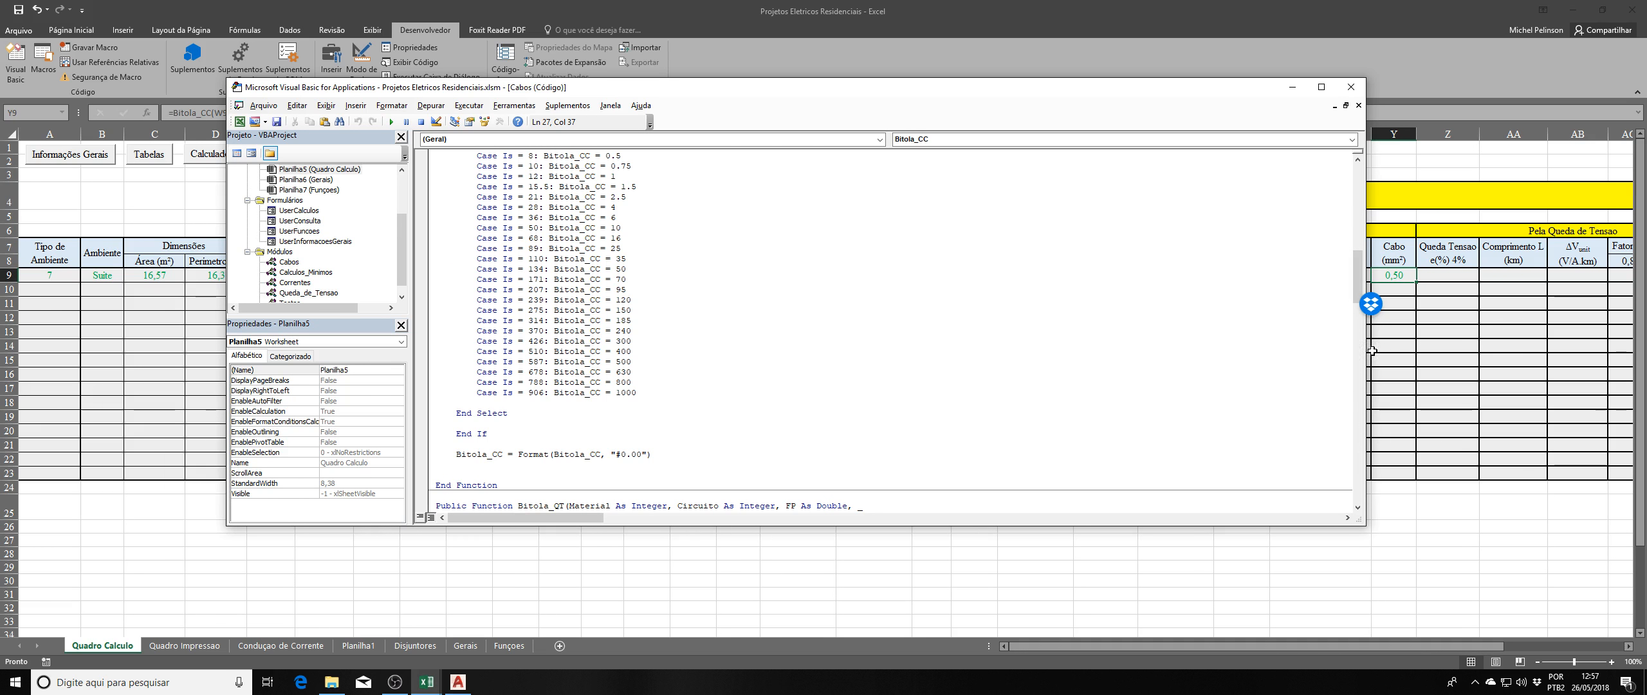
Examine the Bitola_QT code for single-phase and three-phase circuits at power factors 0.8 and 1, and return to the sheet.
scroll(860, 329, down, 5)
scroll(875, 324, down, 5)
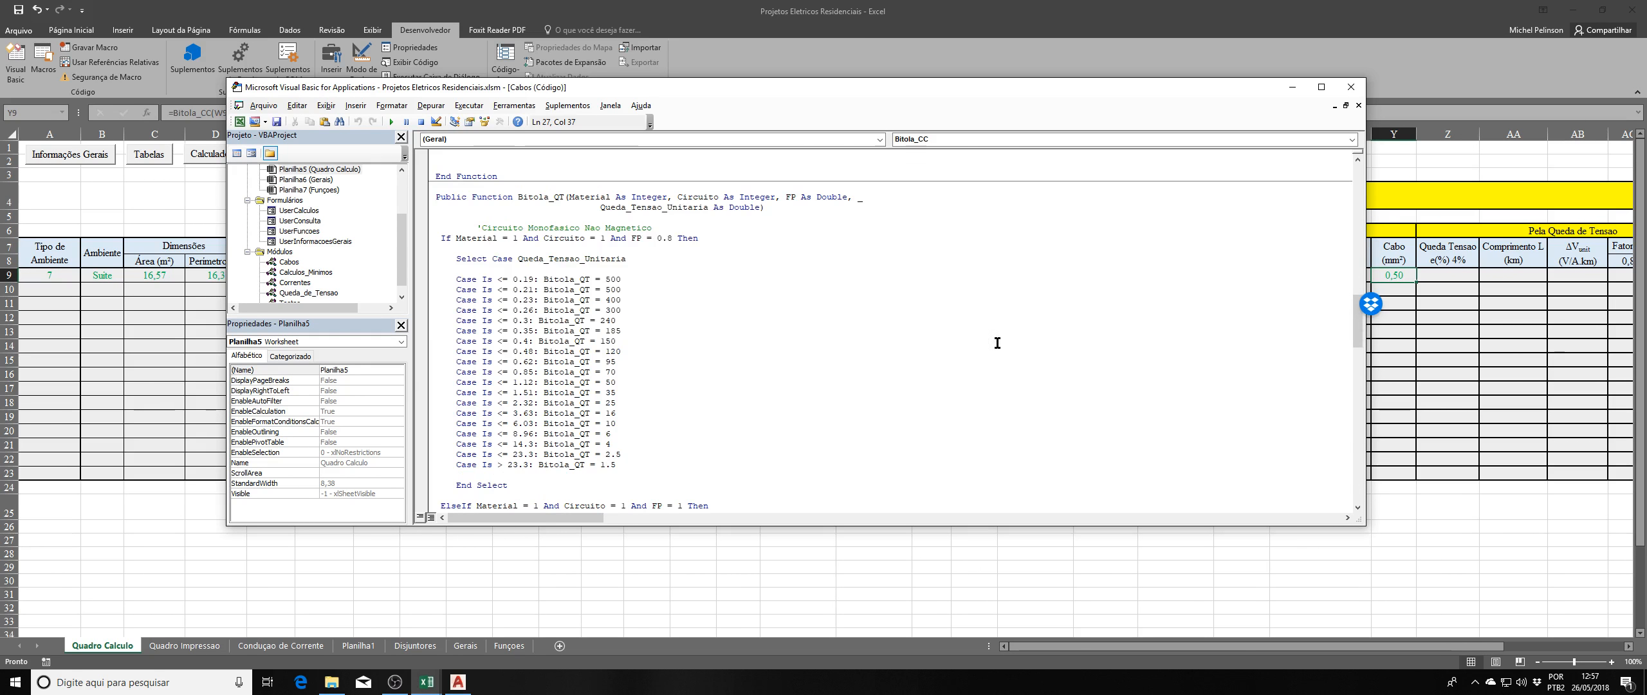
scroll(544, 357, down, 5)
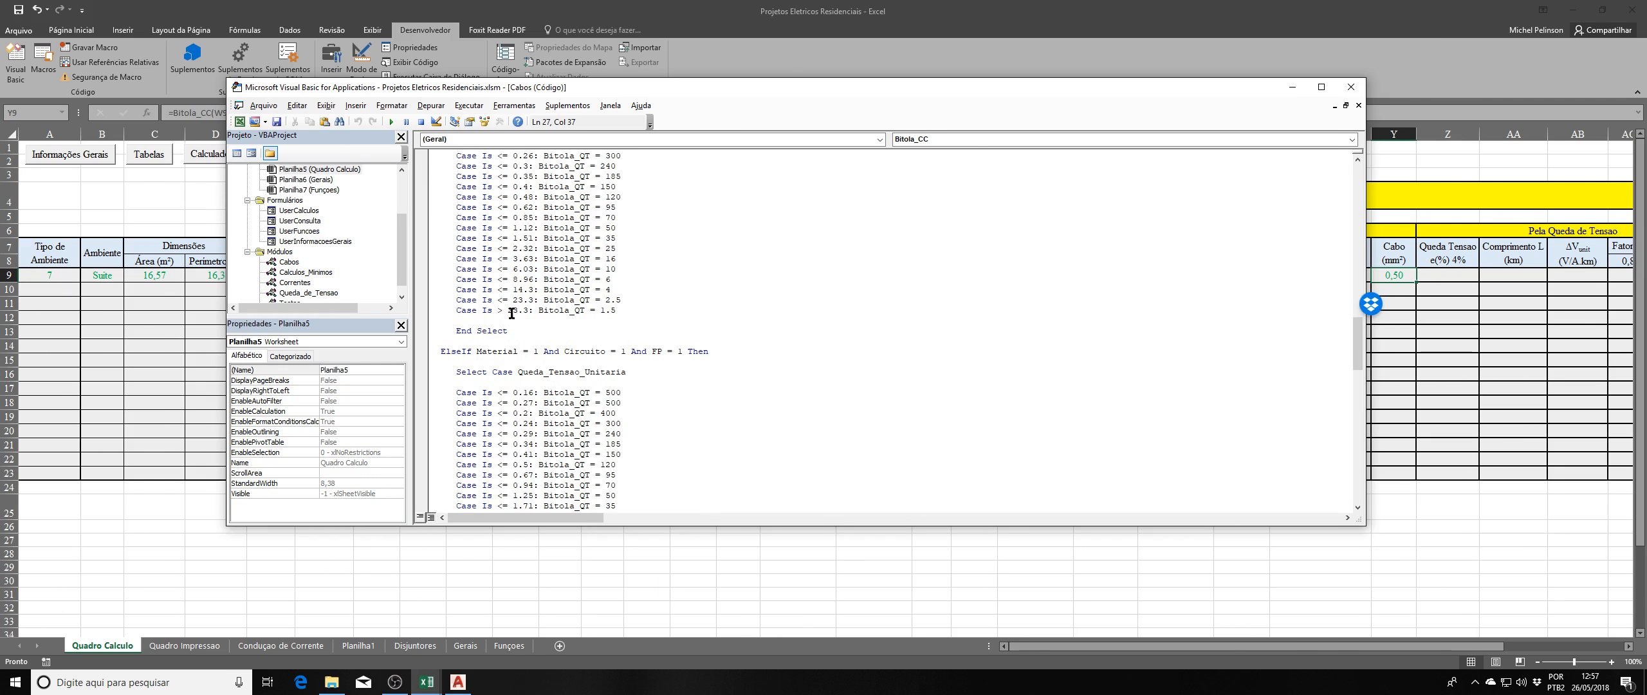
scroll(675, 396, down, 2)
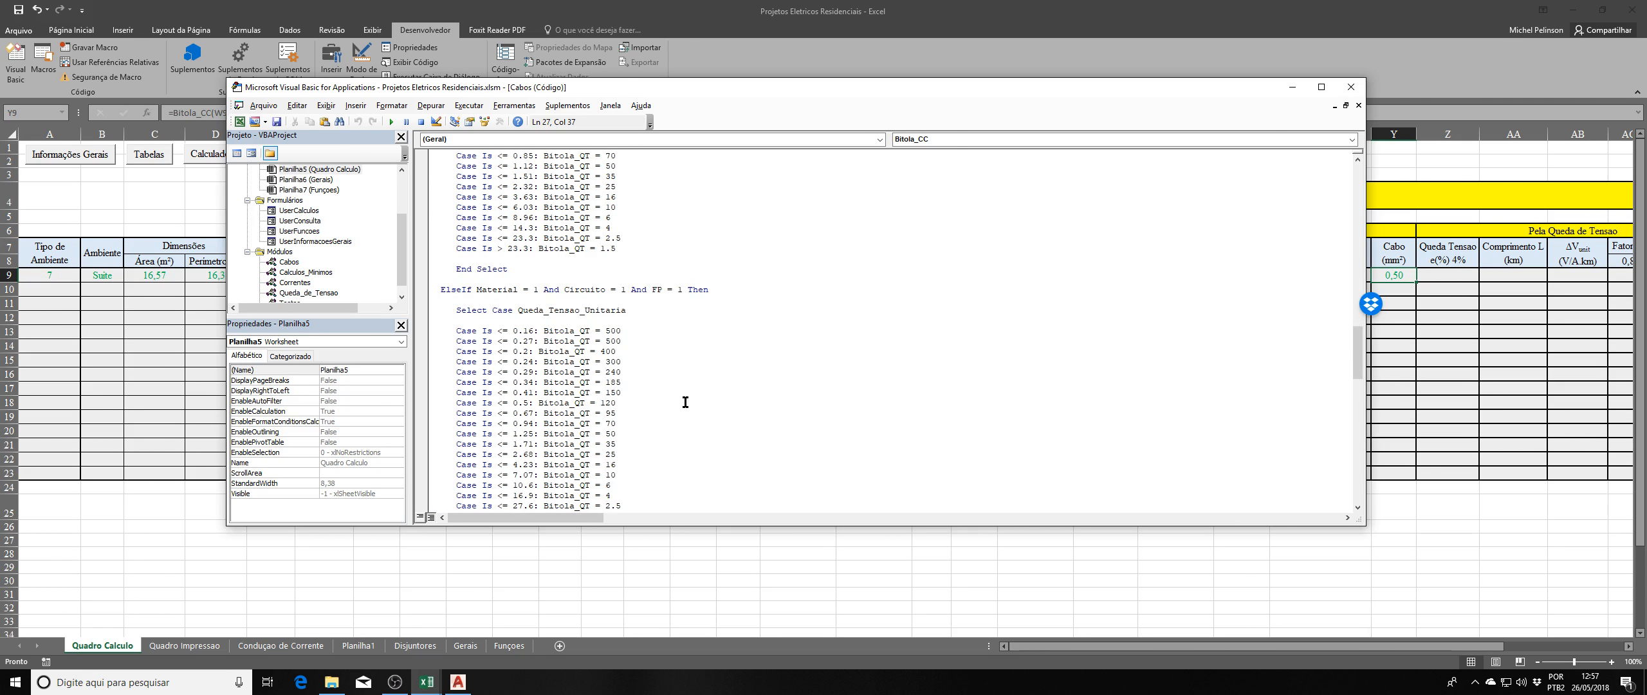
scroll(548, 416, down, 5)
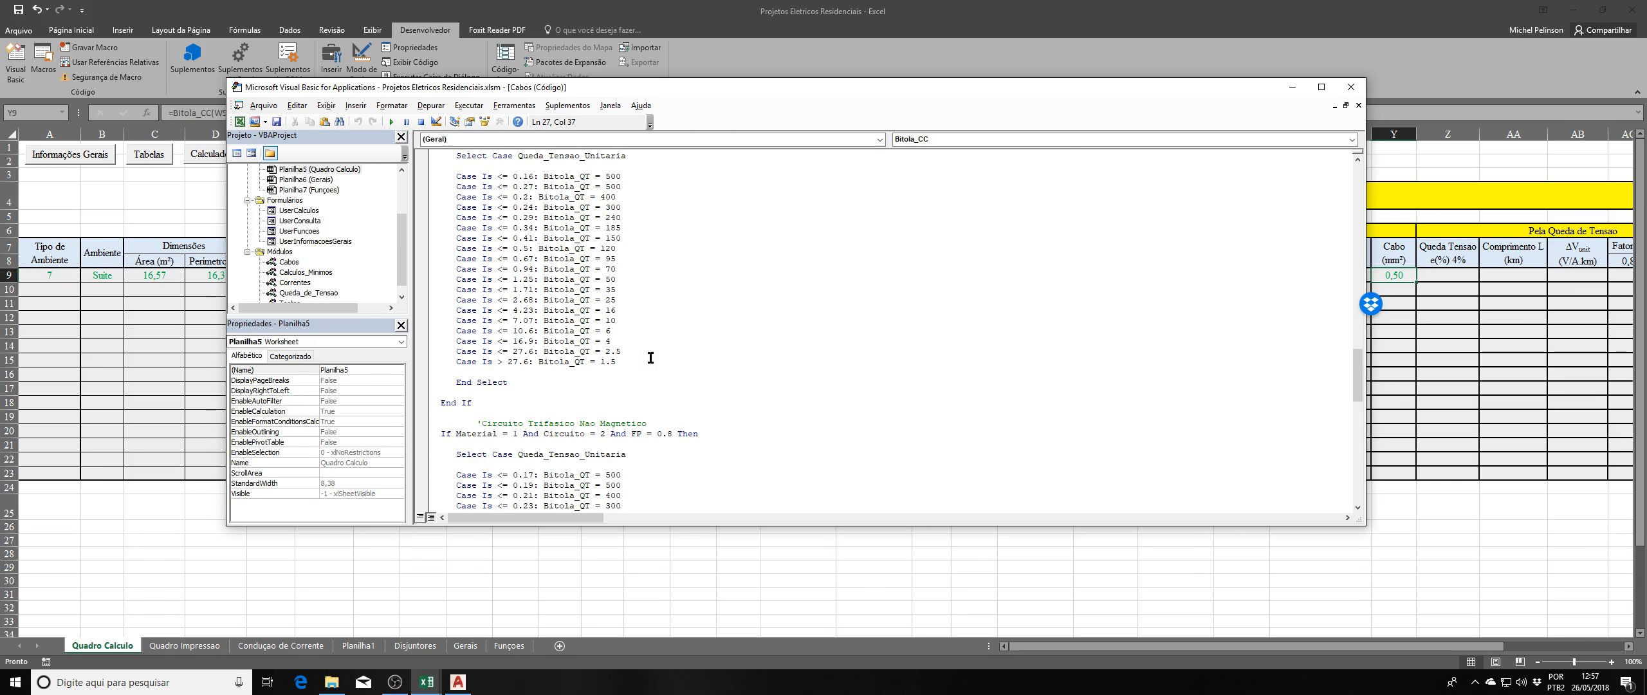
scroll(656, 347, down, 7)
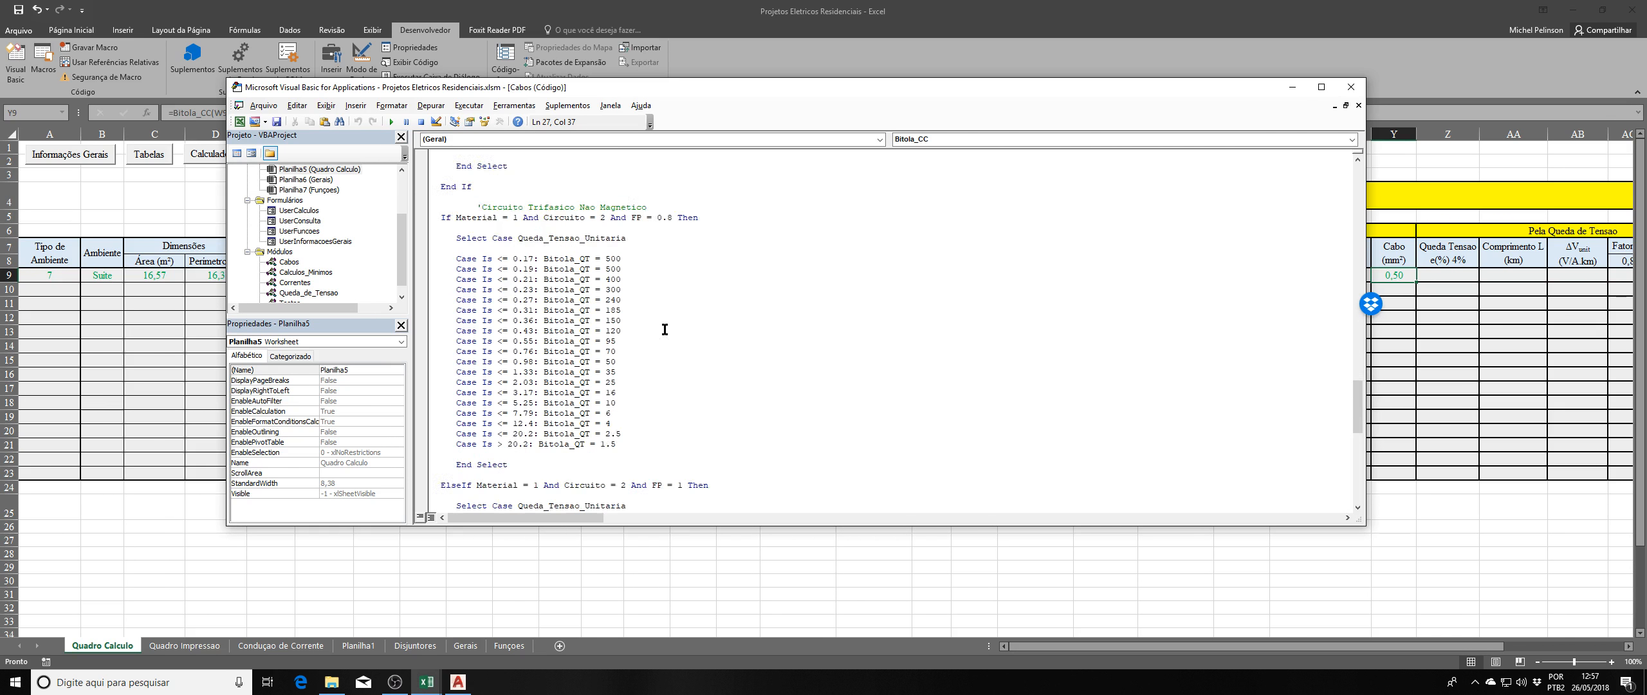
scroll(665, 329, down, 11)
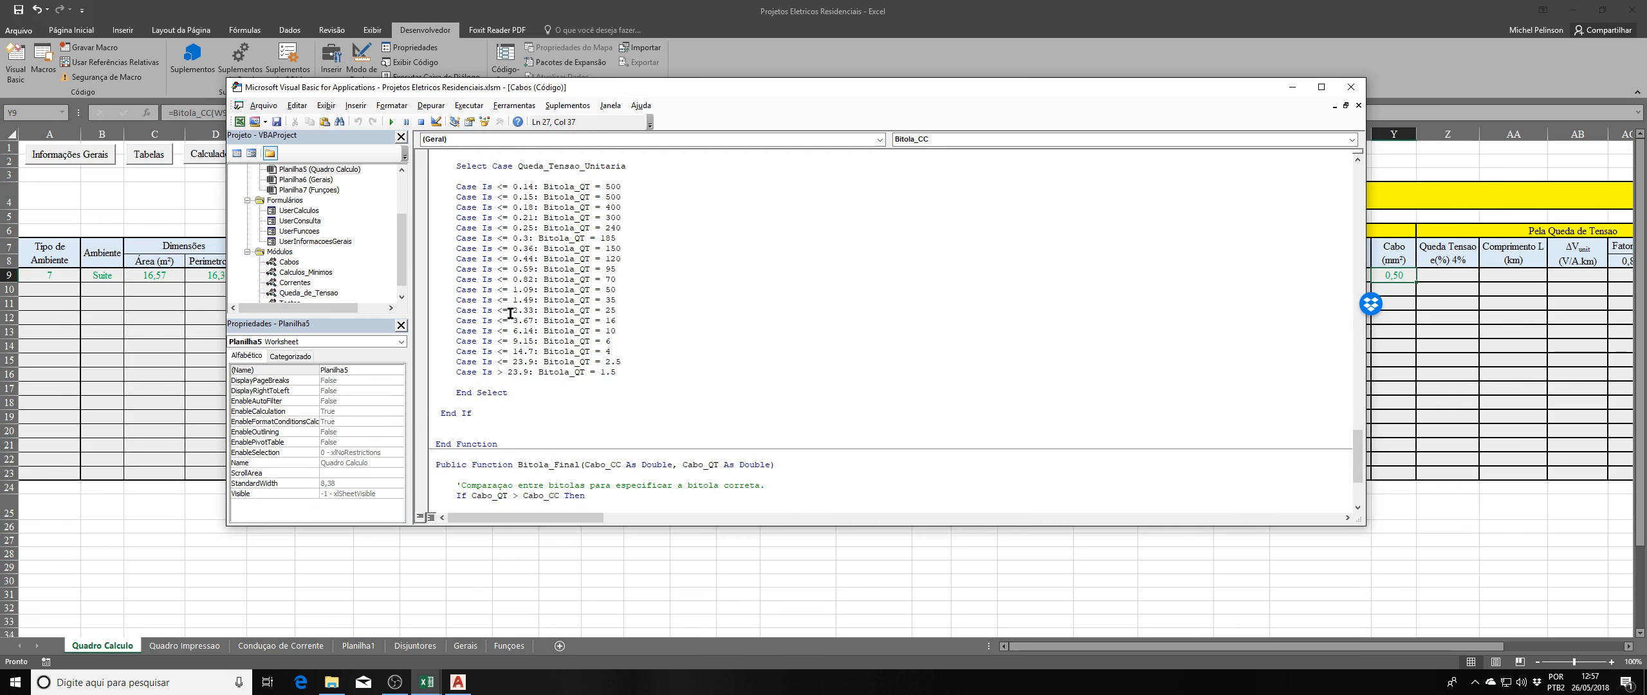
scroll(566, 351, up, 12)
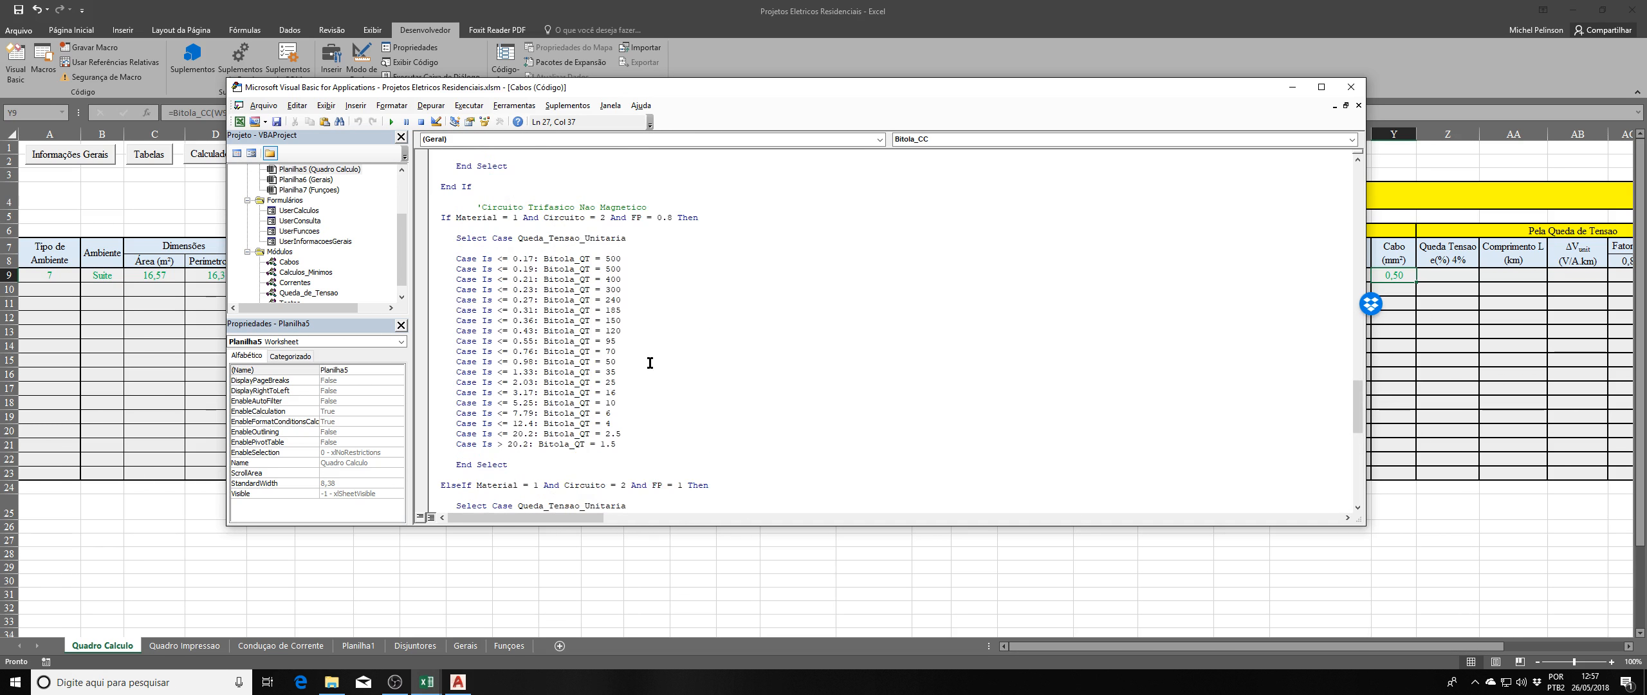
scroll(639, 376, up, 7)
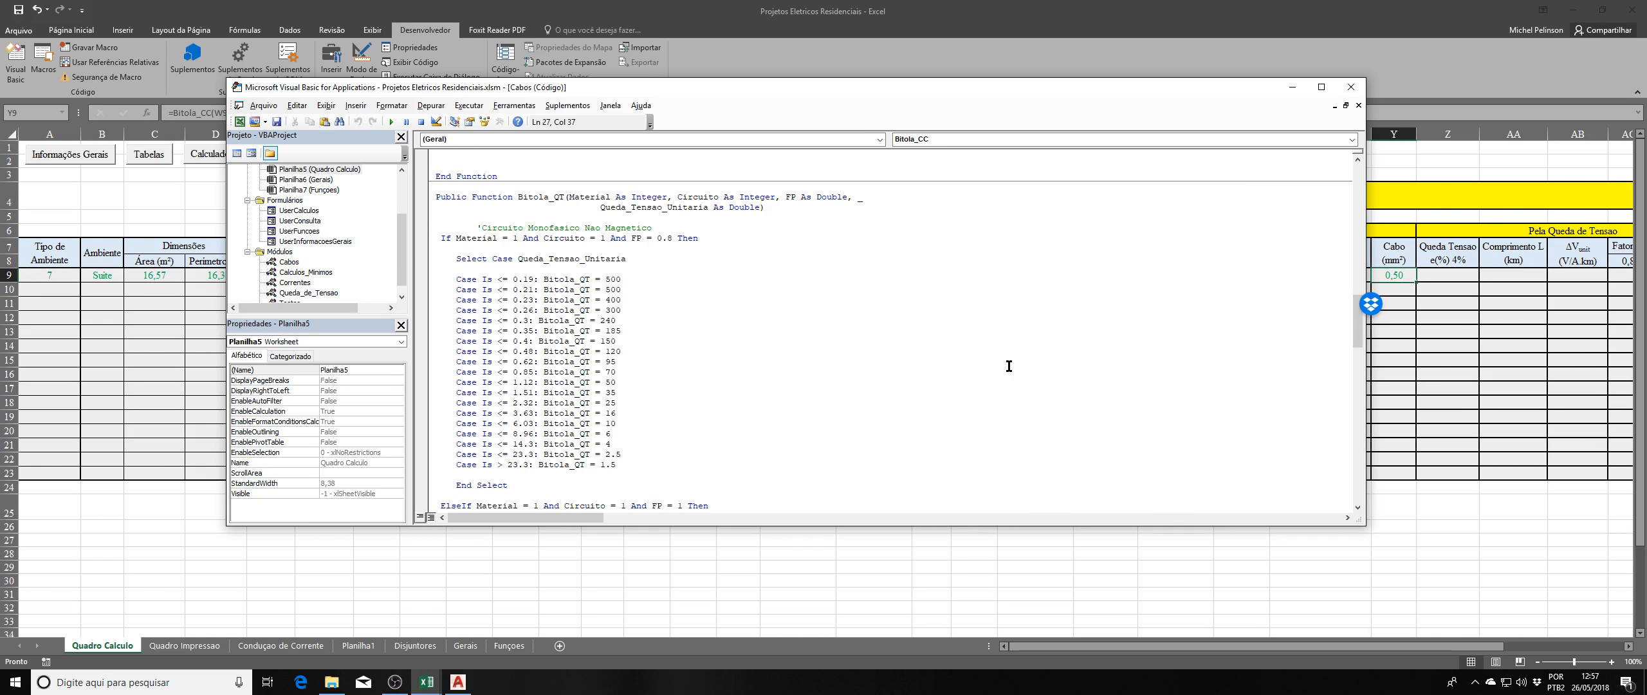
click(1351, 87)
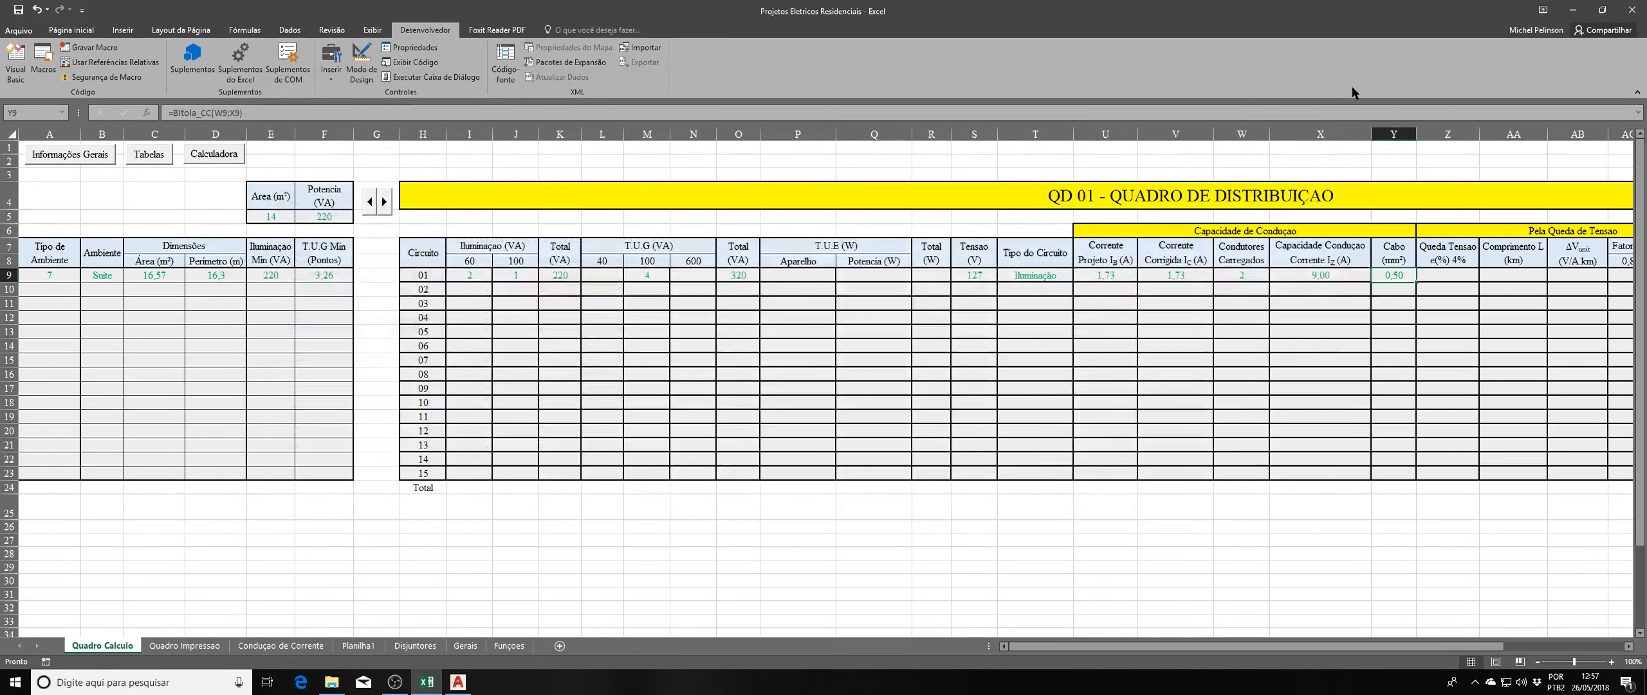
Review the conduction capacity and voltage drop sections of the QD 01 distribution board table.
click(1334, 313)
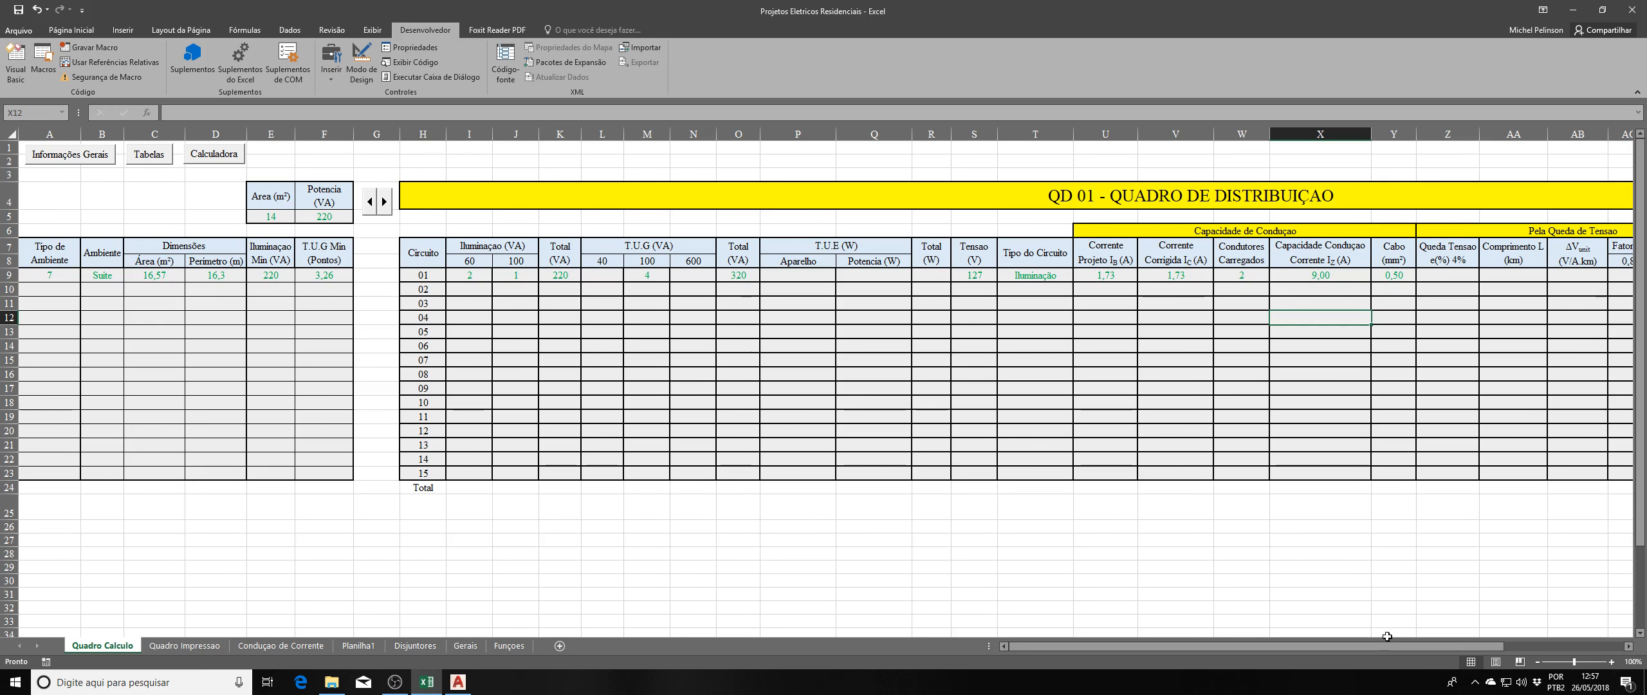
drag(1276, 650, 1380, 650)
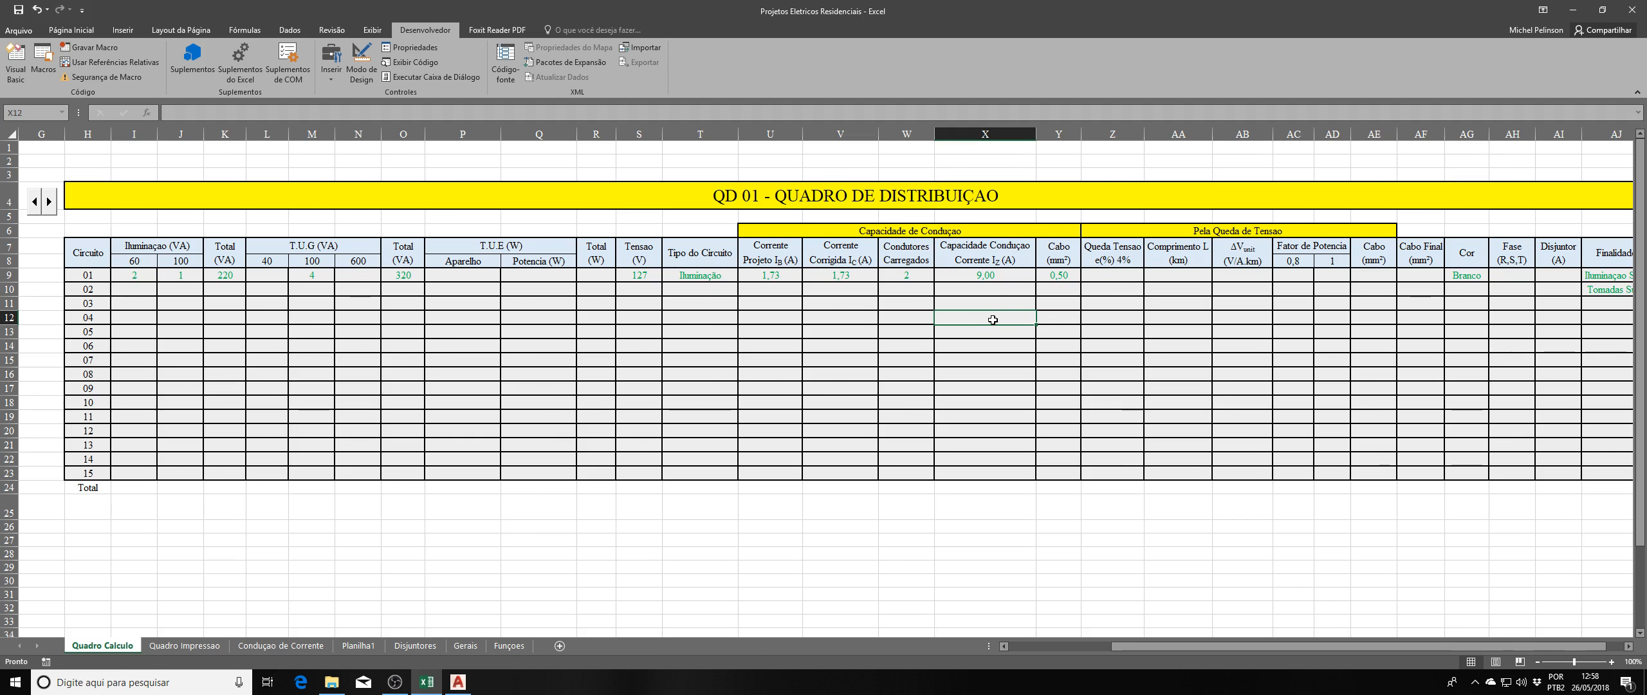
click(973, 231)
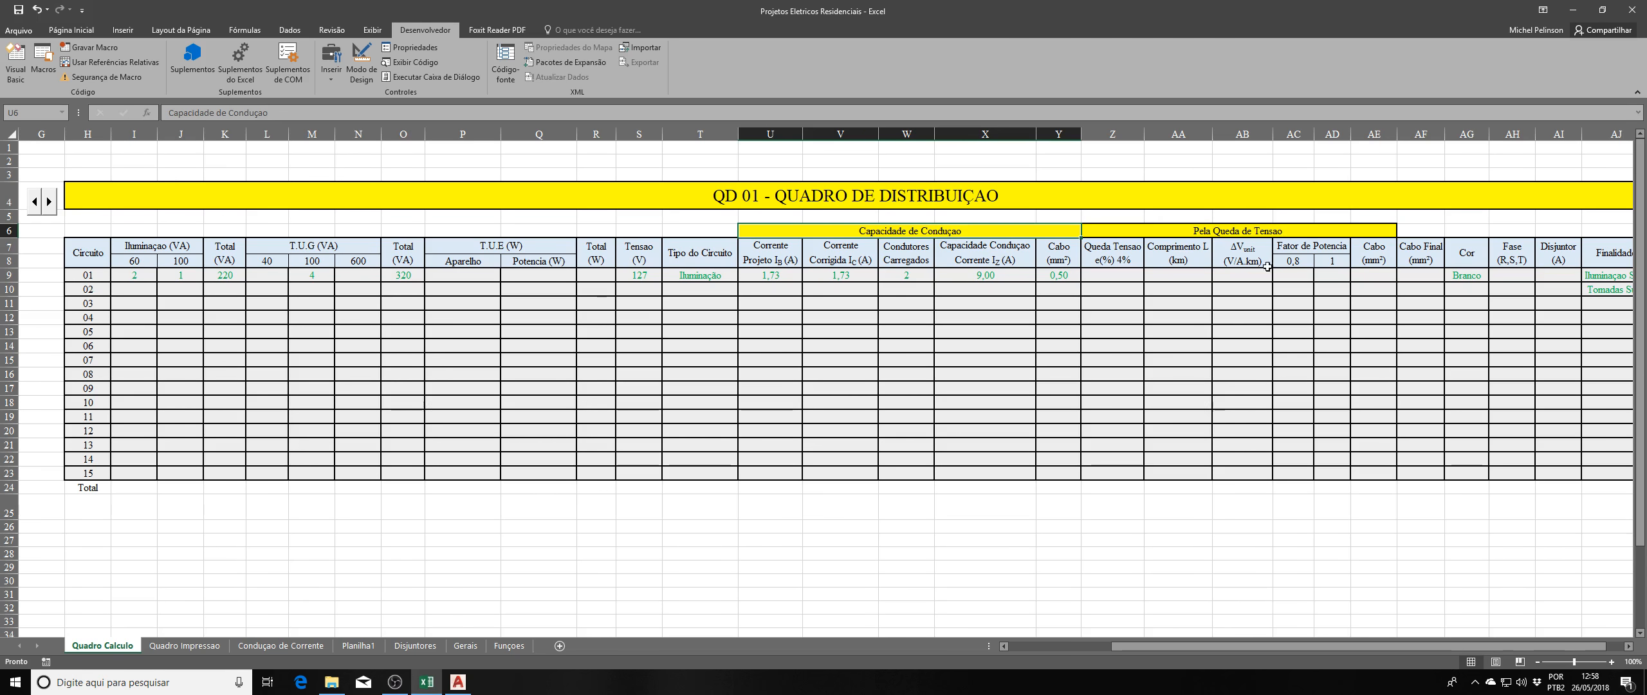
click(936, 378)
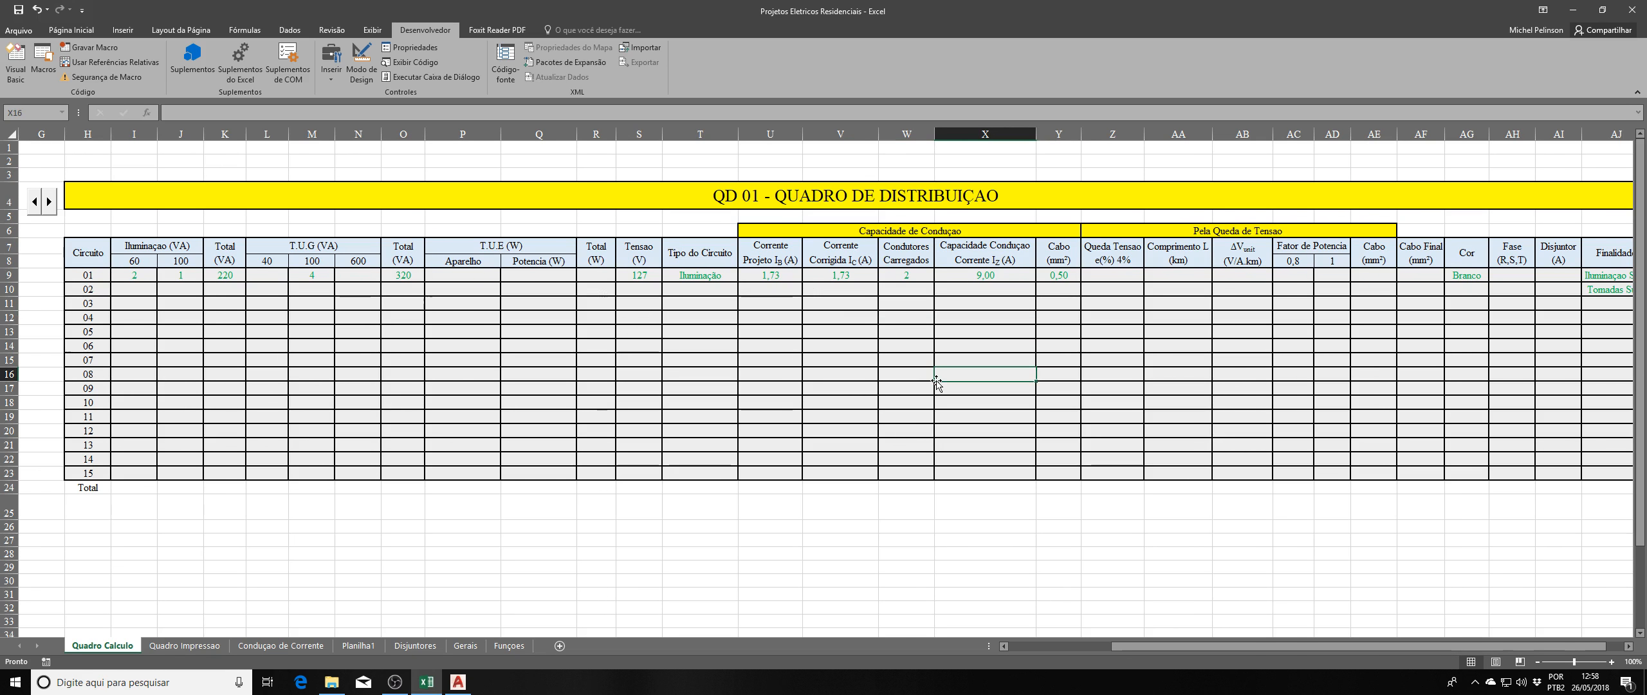
Compare circuit 01's cable sizing columns under Capacidade de Condução with those under Pela Queda de Tensão.
click(972, 231)
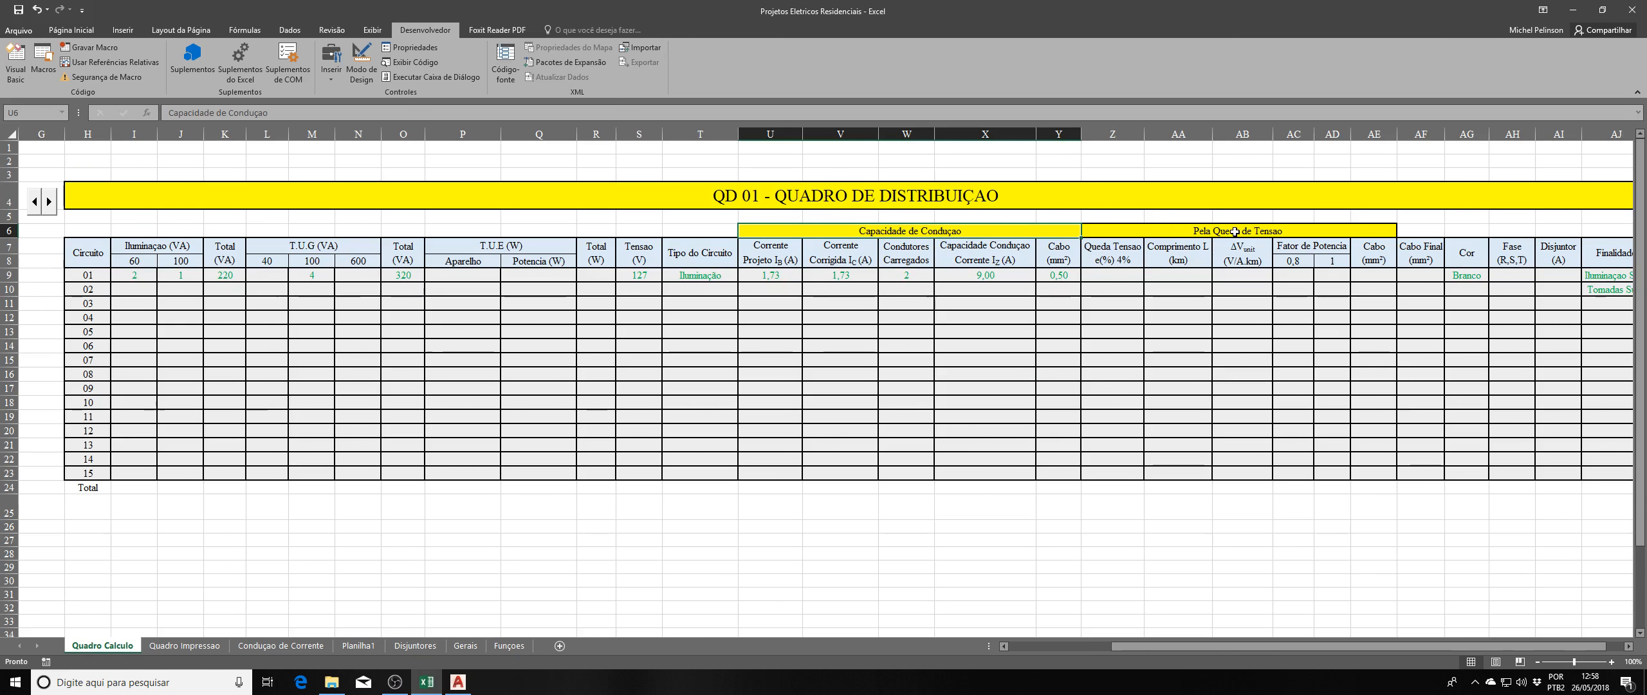
key(Right)
click(1232, 329)
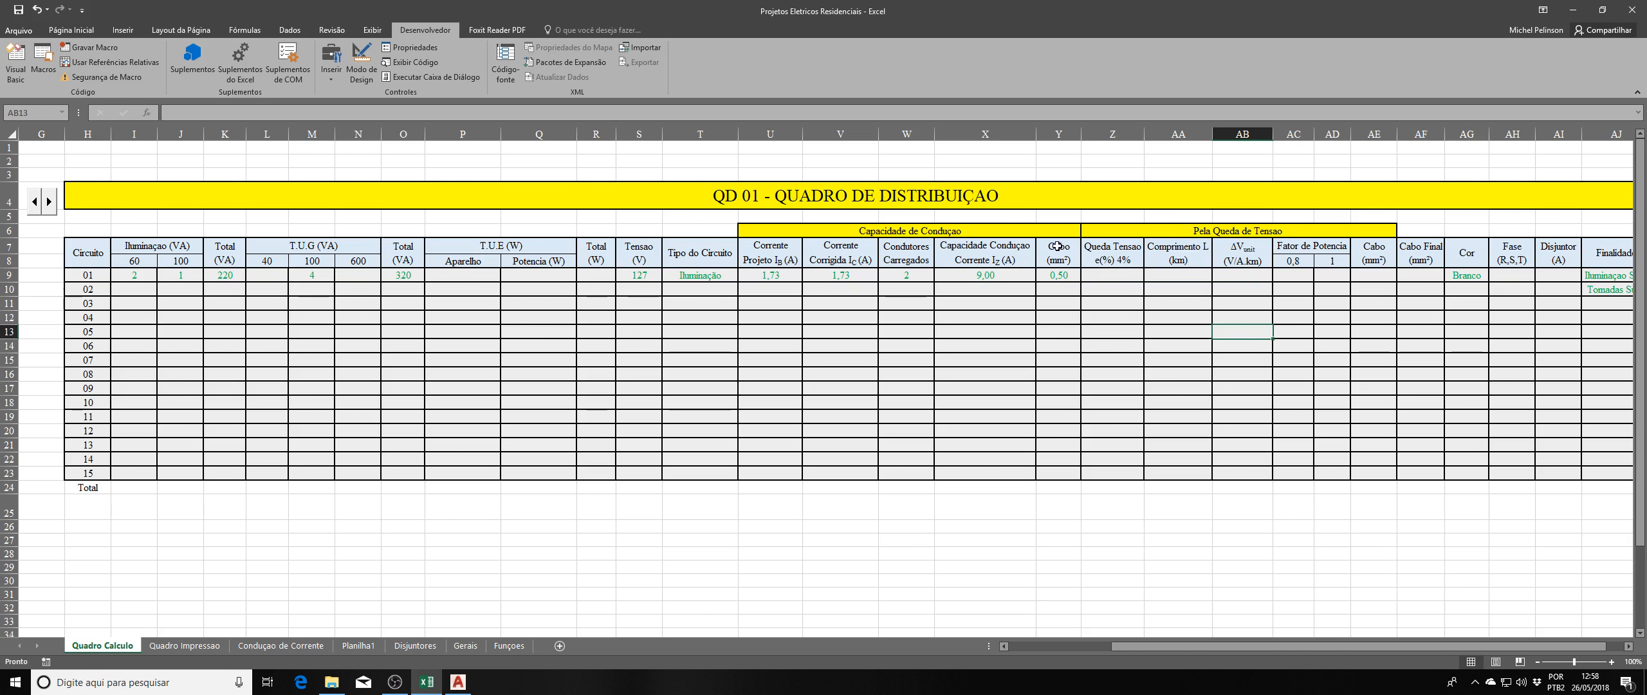
click(953, 224)
click(1089, 329)
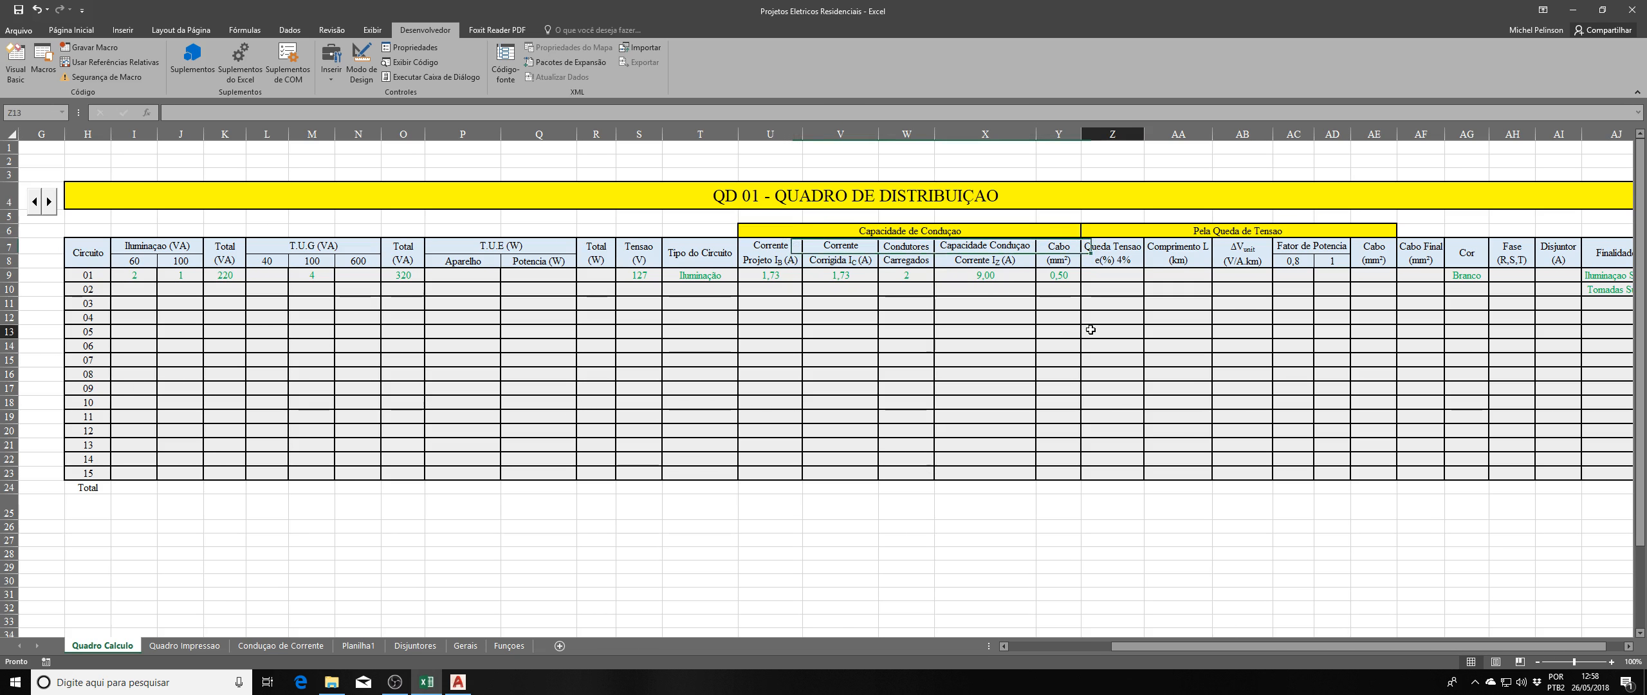
click(1235, 230)
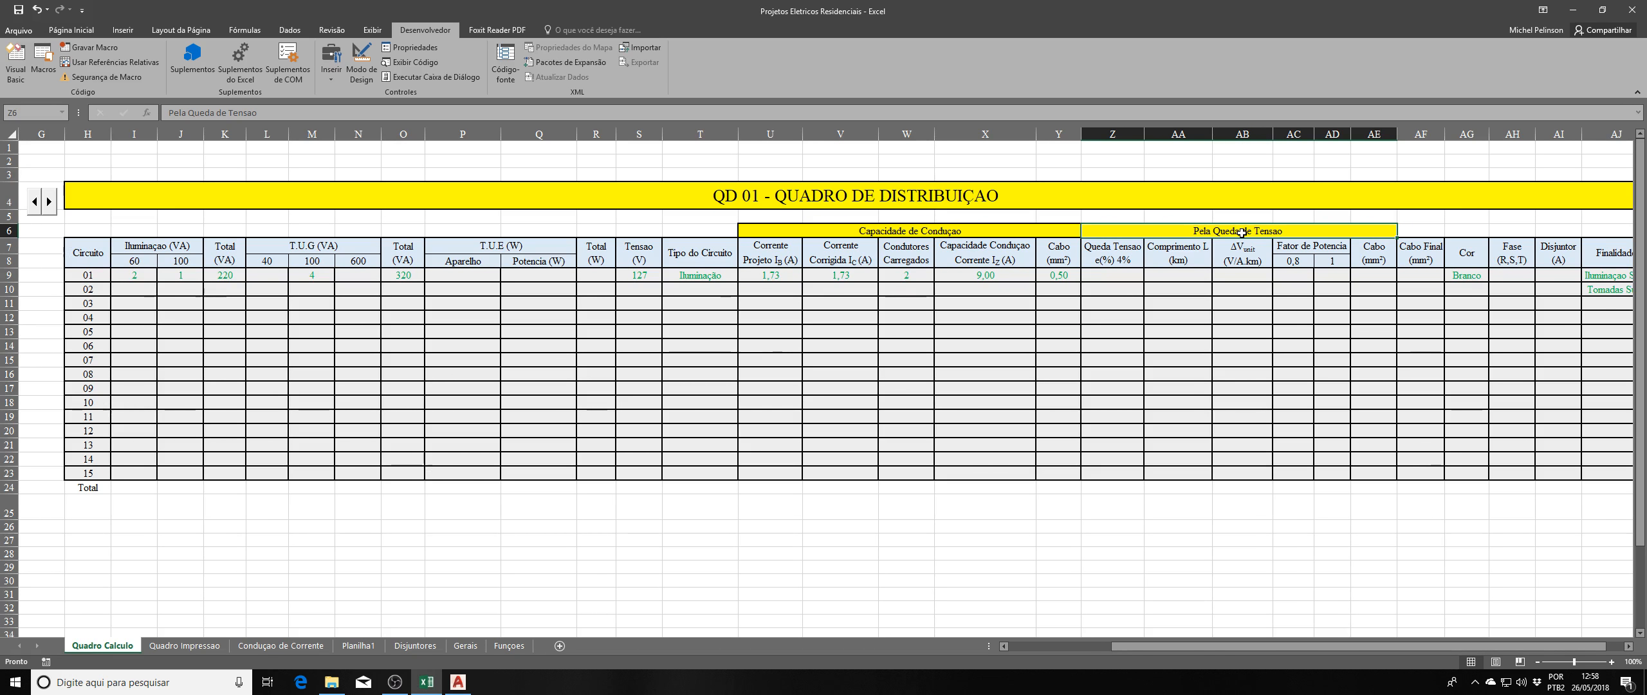
drag(1317, 315, 1317, 391)
click(1274, 408)
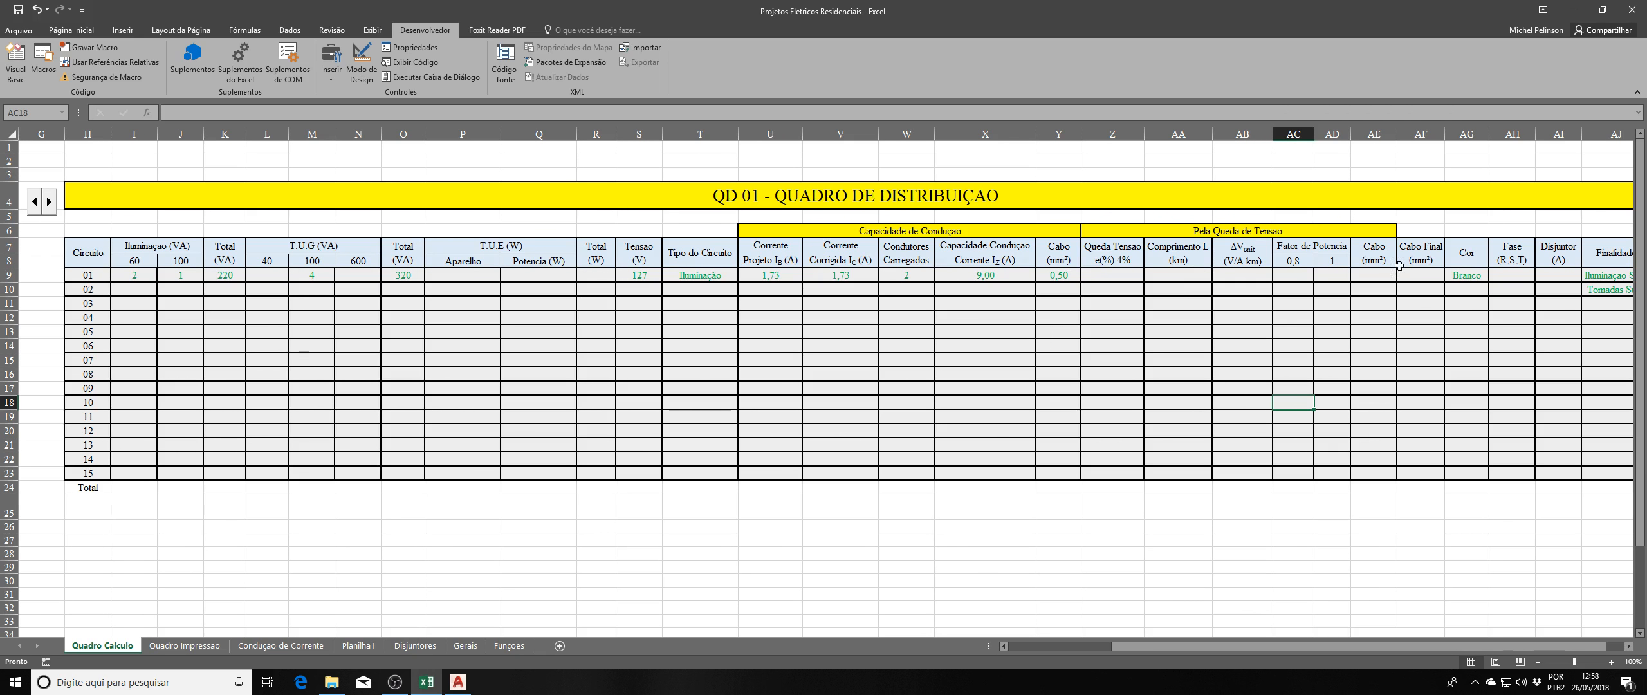
click(1373, 290)
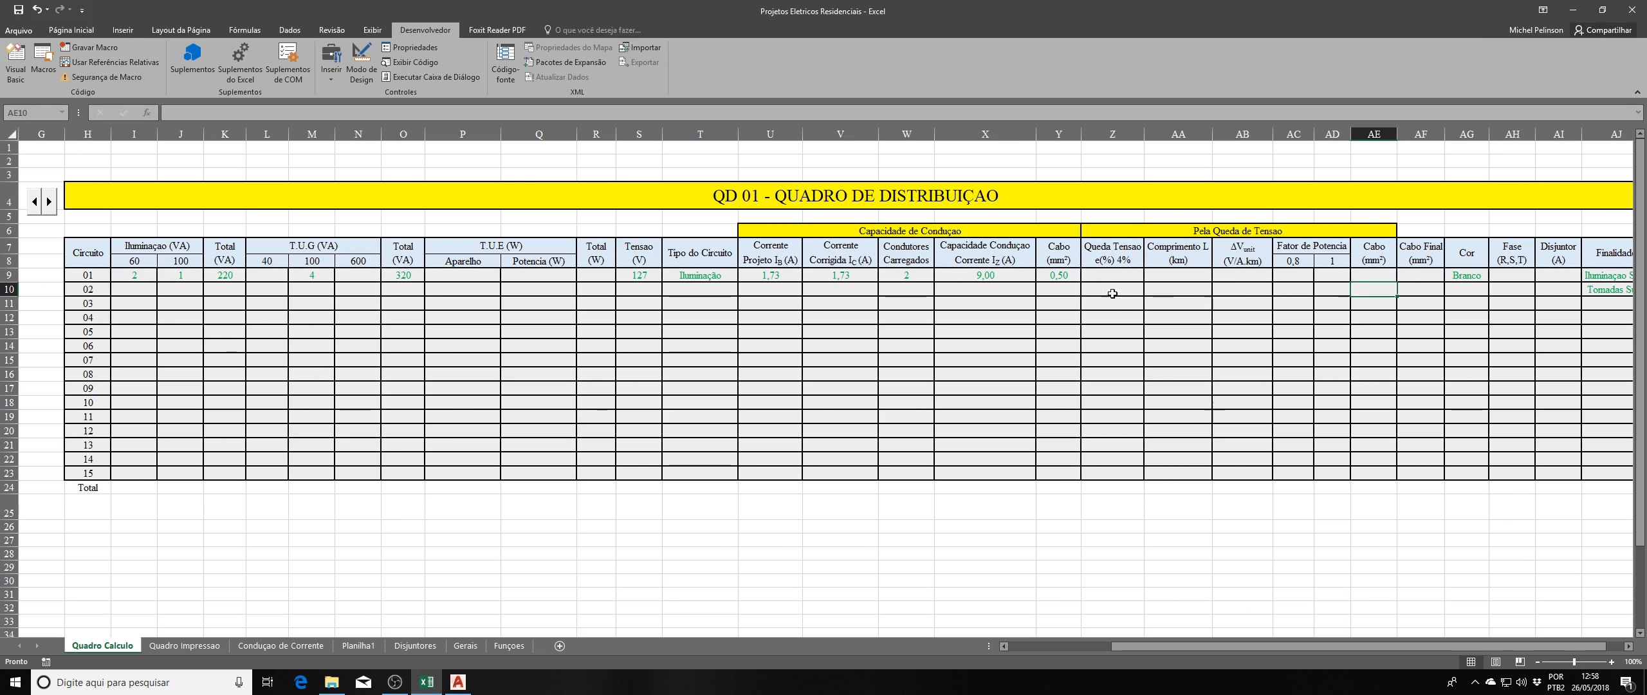
click(1057, 277)
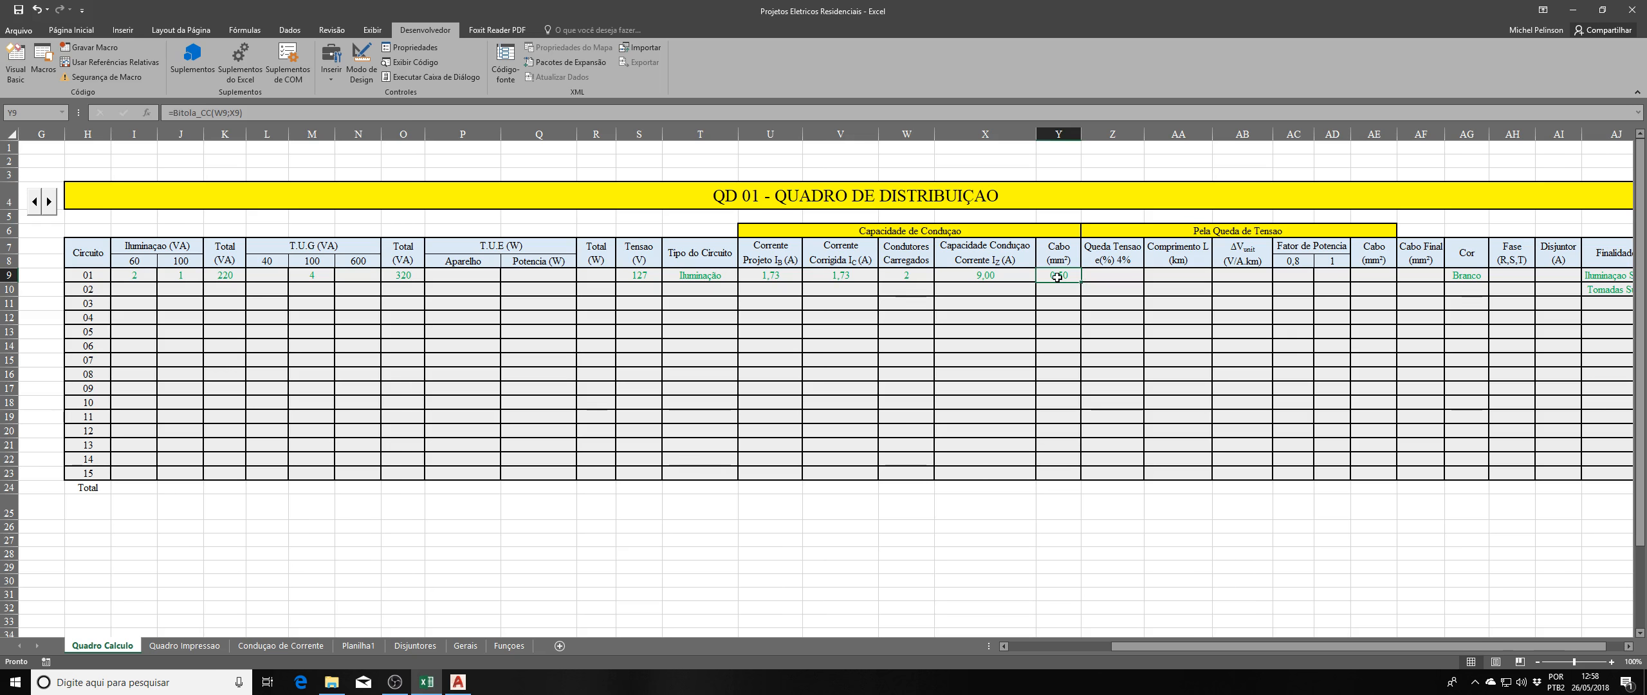
click(1327, 300)
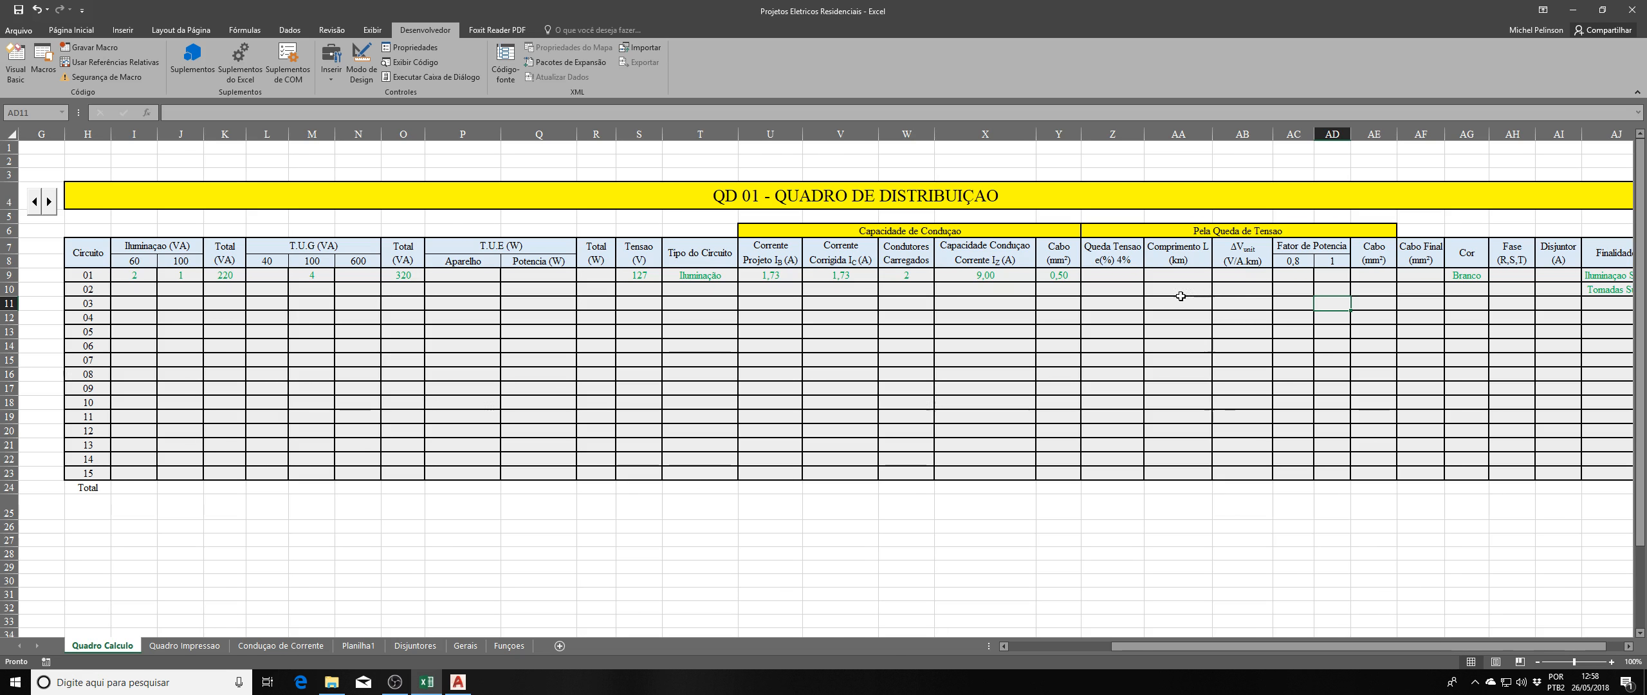
Enter 4 as circuit 01's voltage drop percentage in the Queda Tensão e(%) column.
click(1104, 271)
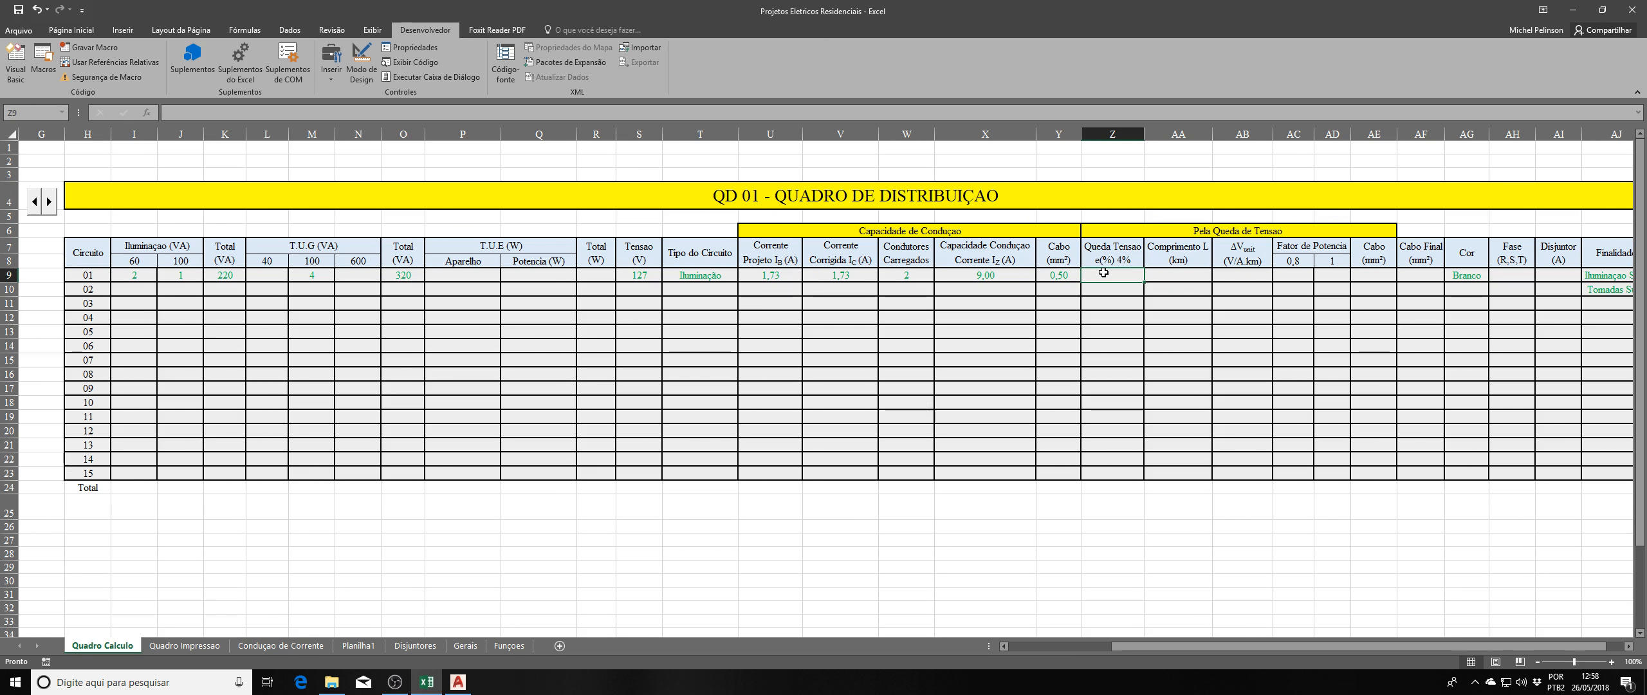
text(4)
key(Return)
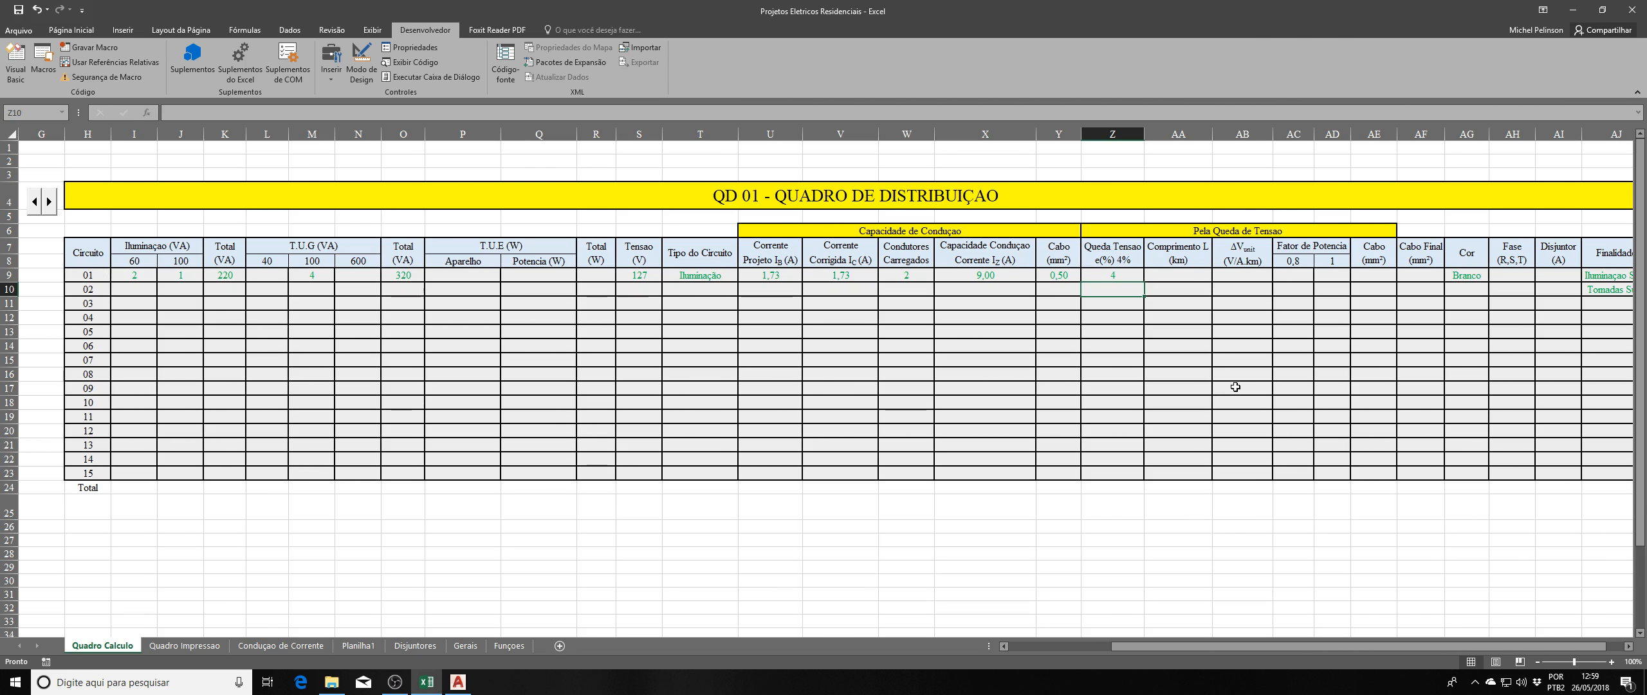
Try 0,04 as circuit 01's voltage drop value, and set it back to 4.
click(1124, 272)
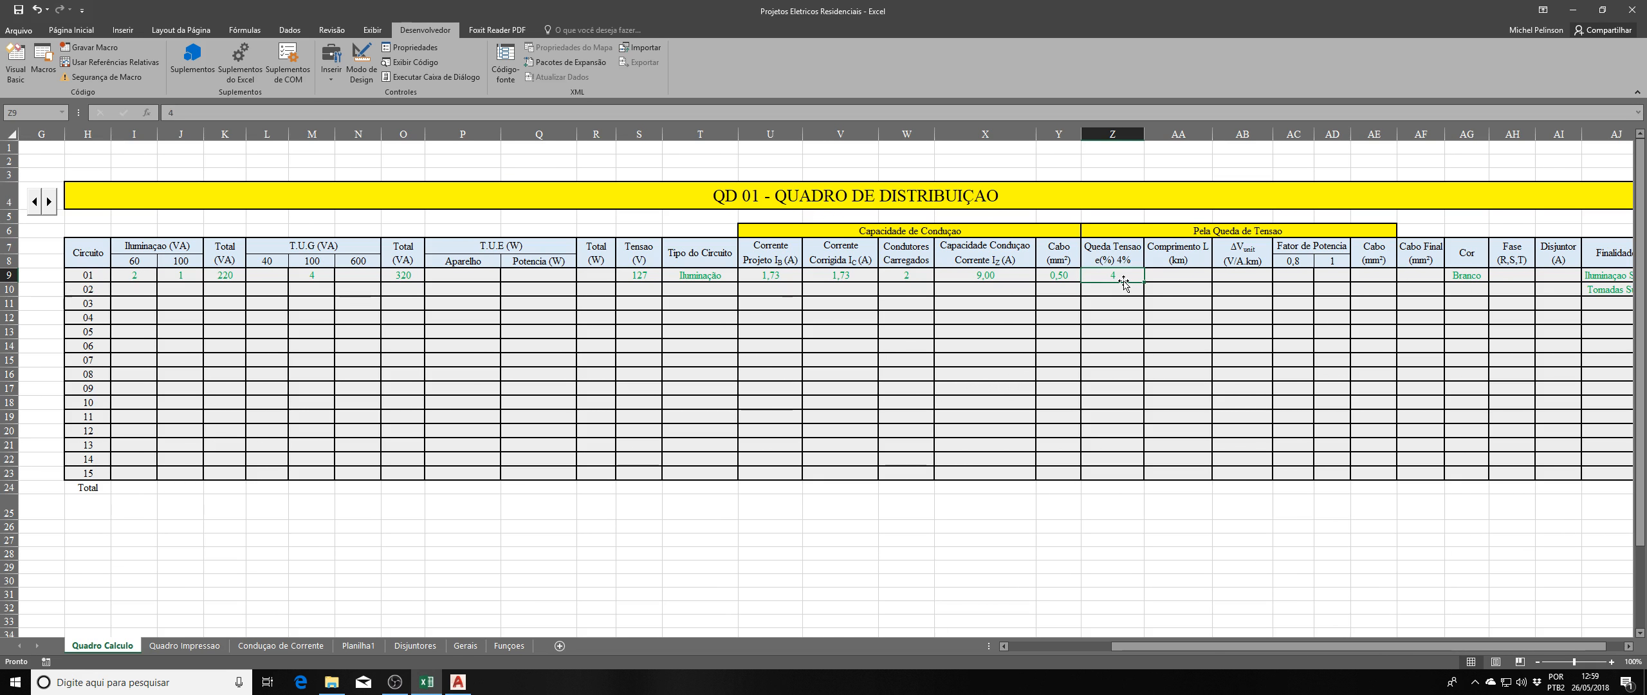
text(0,0)
key(Return)
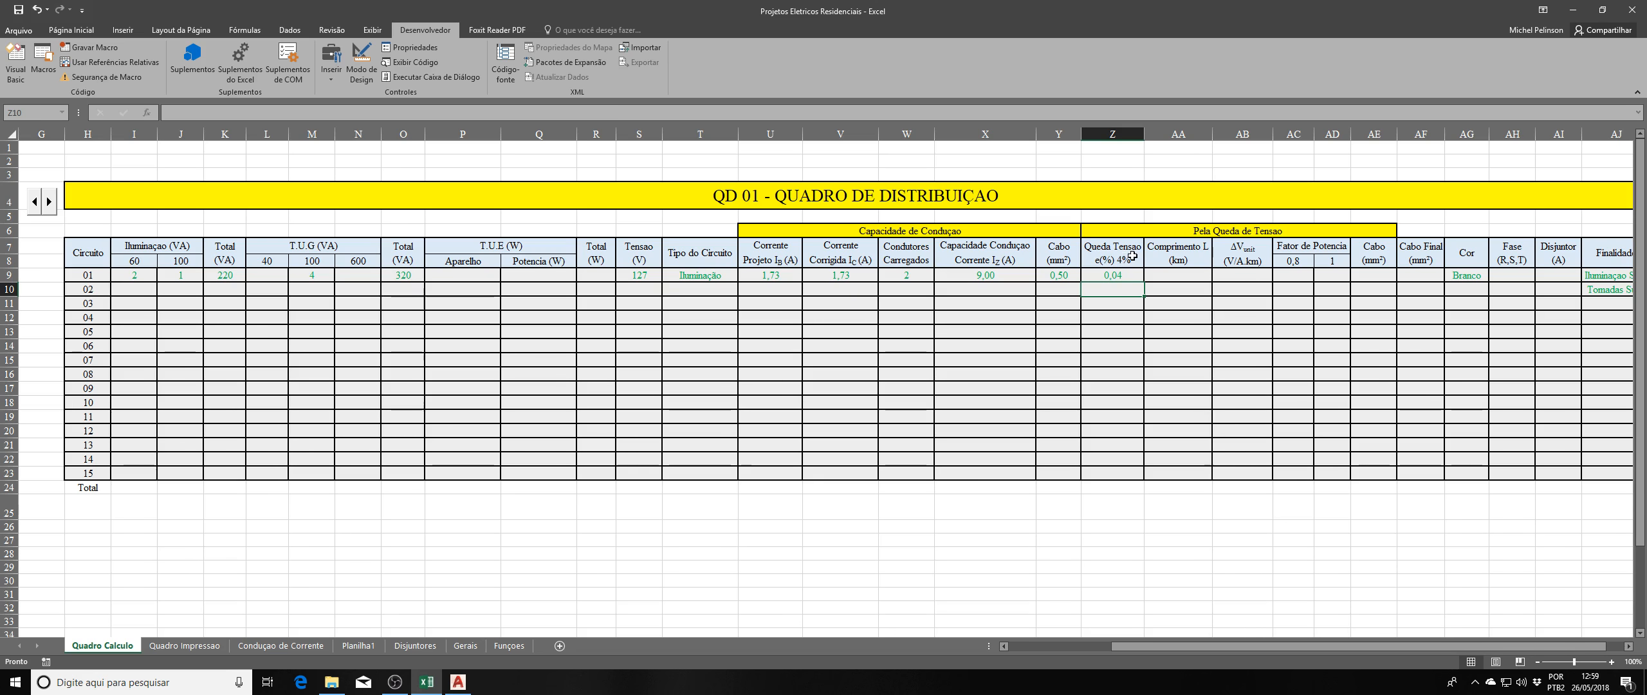
key(Up)
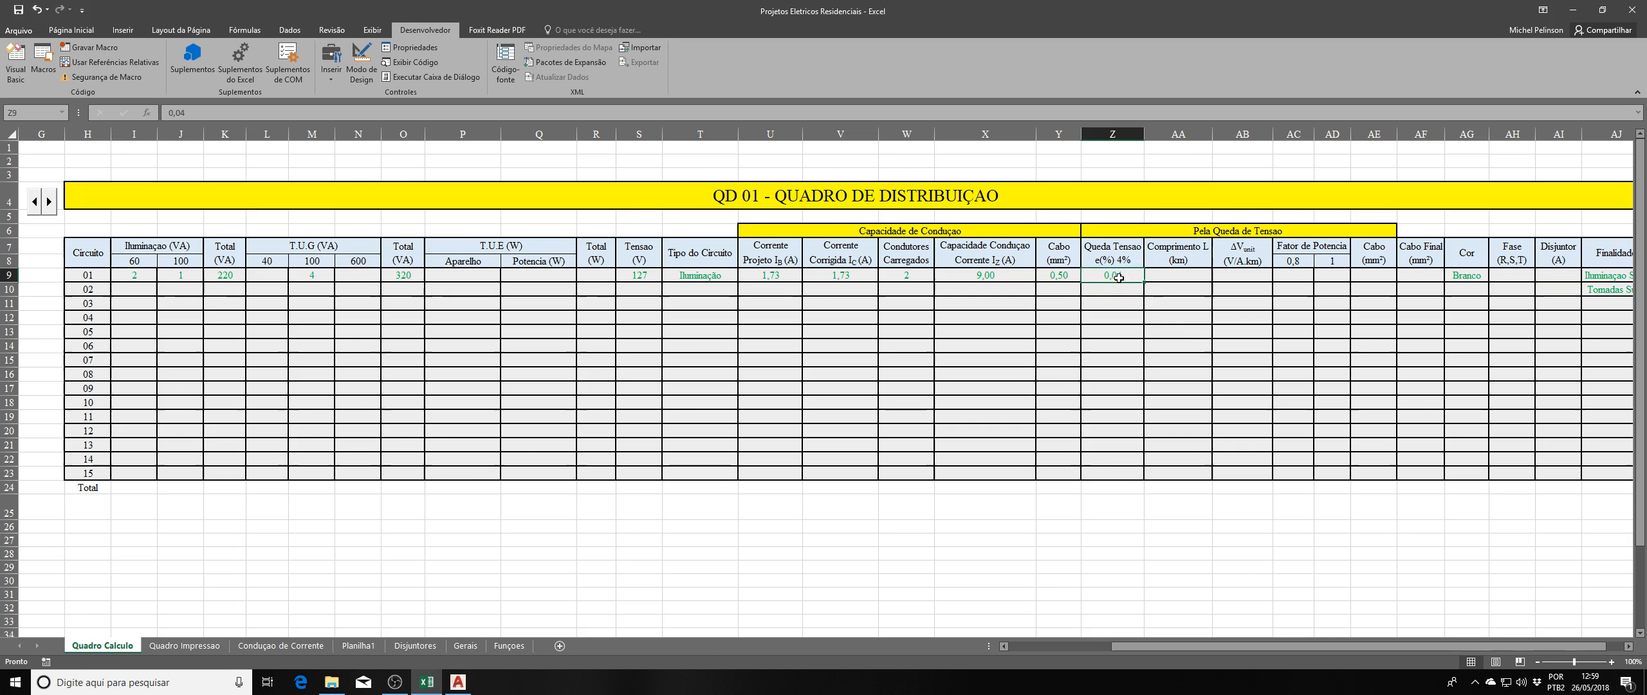
text(4)
key(Return)
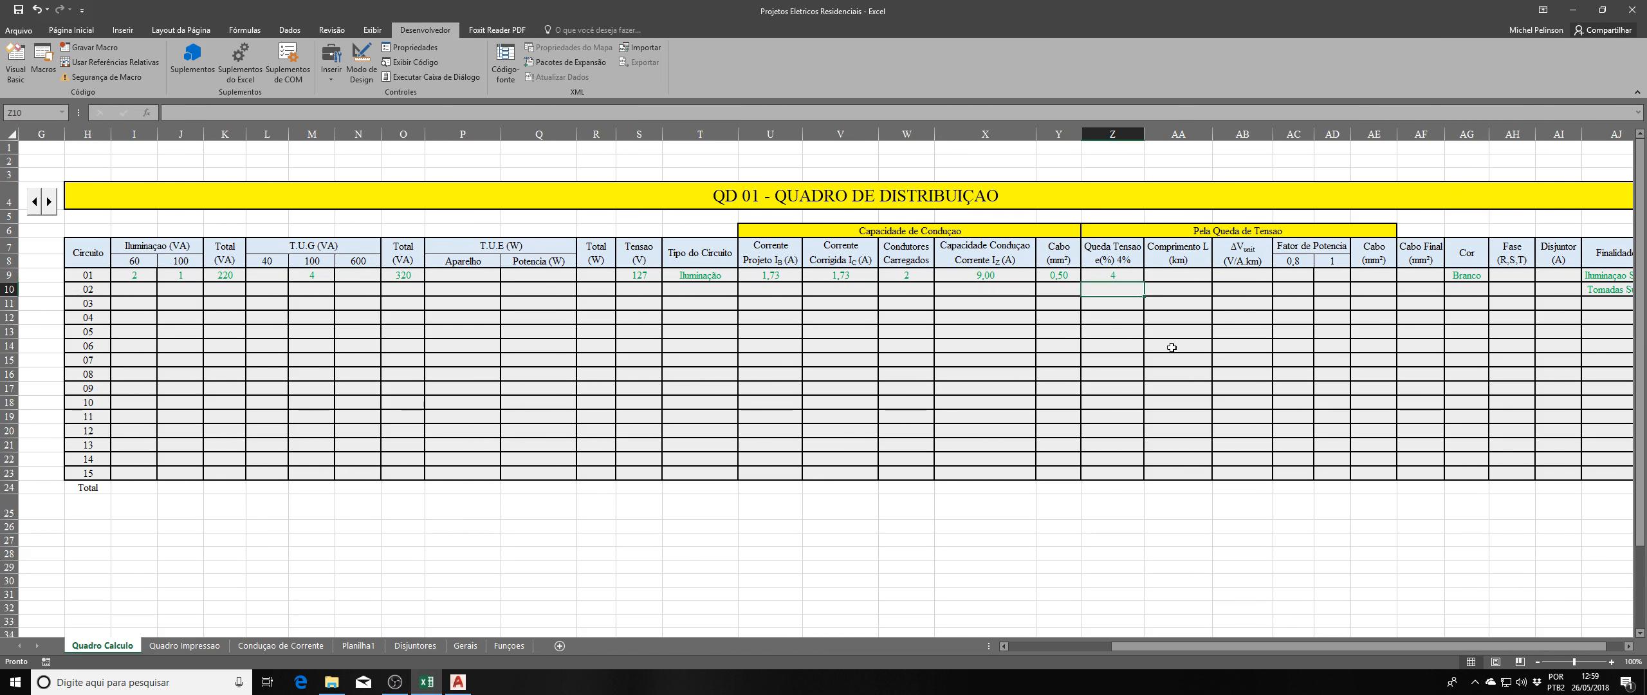
Switch to the AutoCAD house plan, examine the upper floor for circuit 01's cable length, and return to the length cell in Excel.
click(1192, 274)
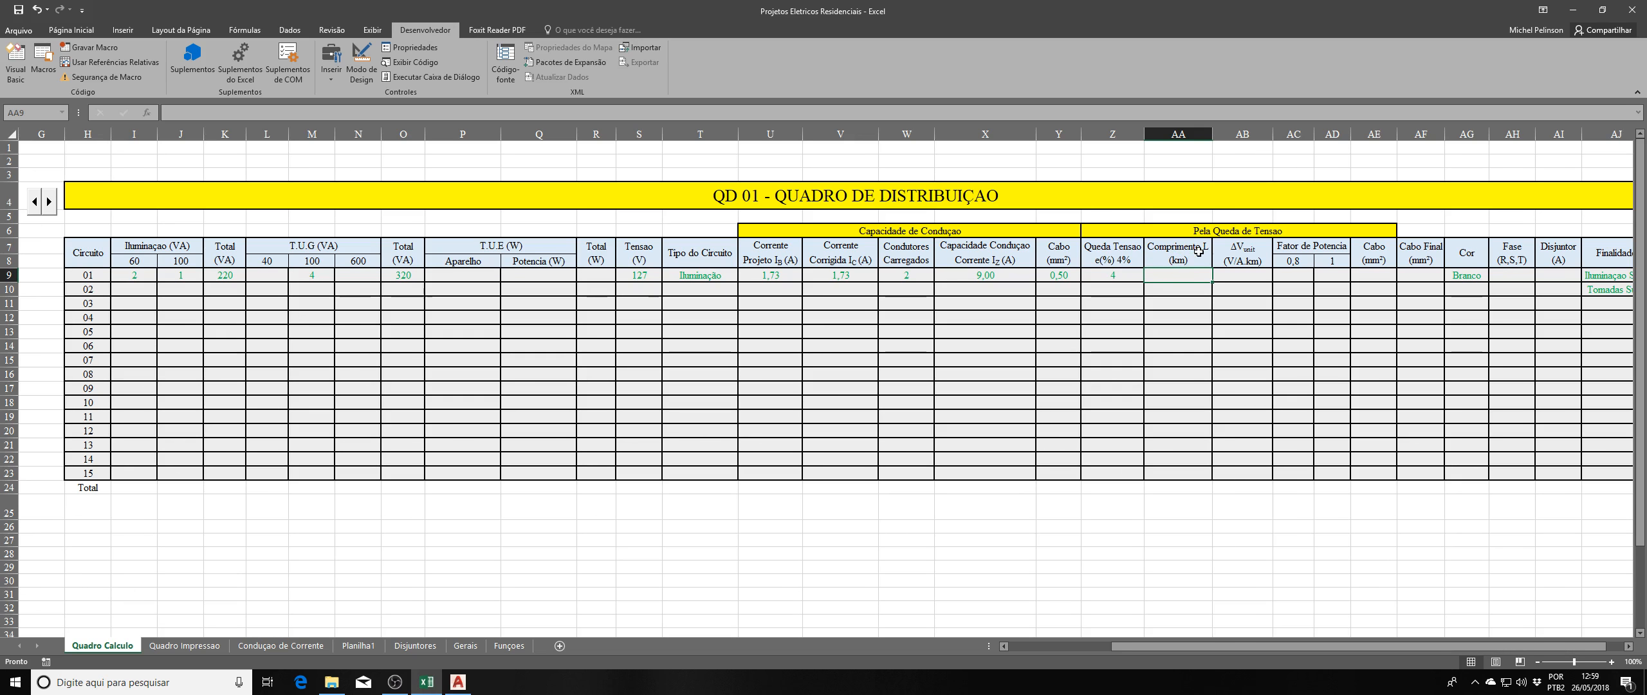
click(1244, 291)
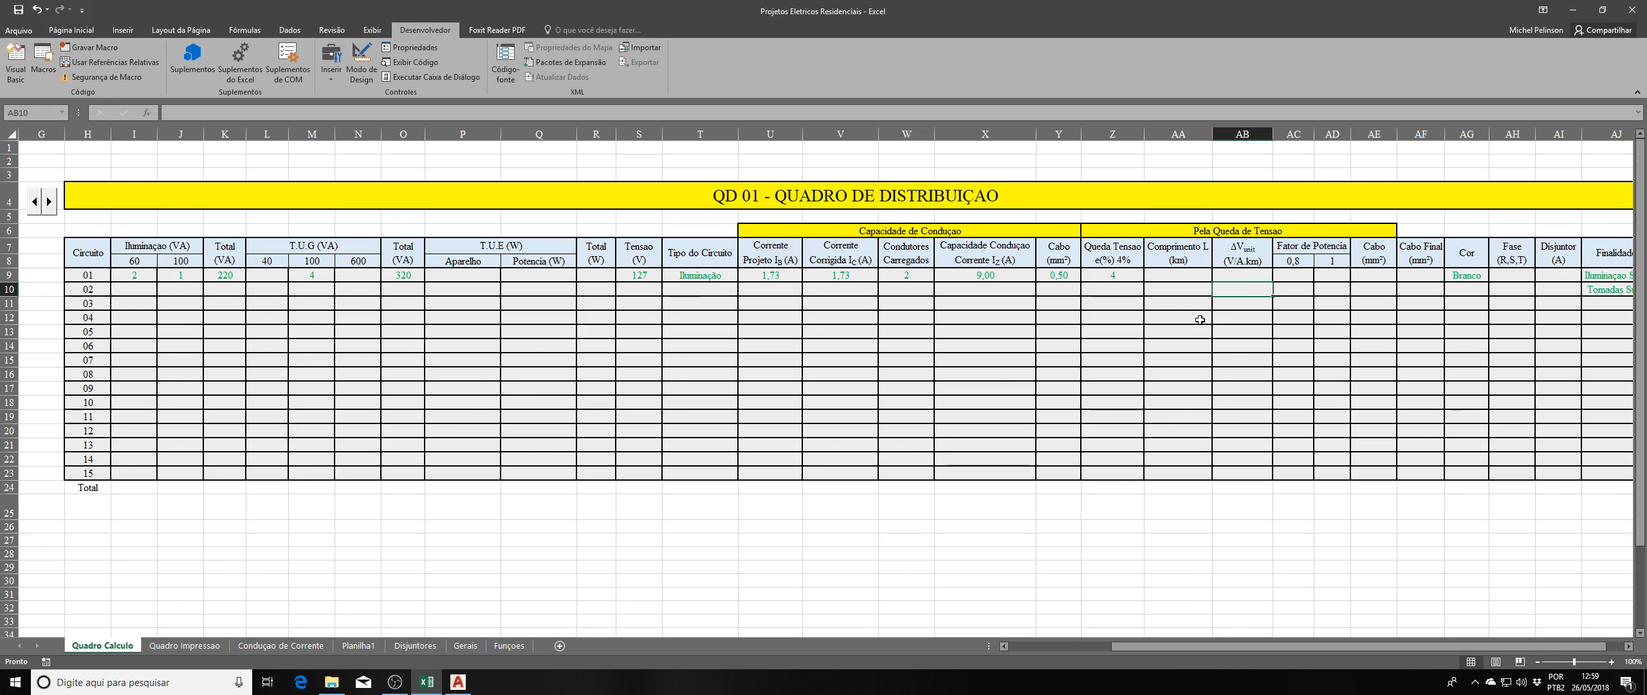
click(1178, 278)
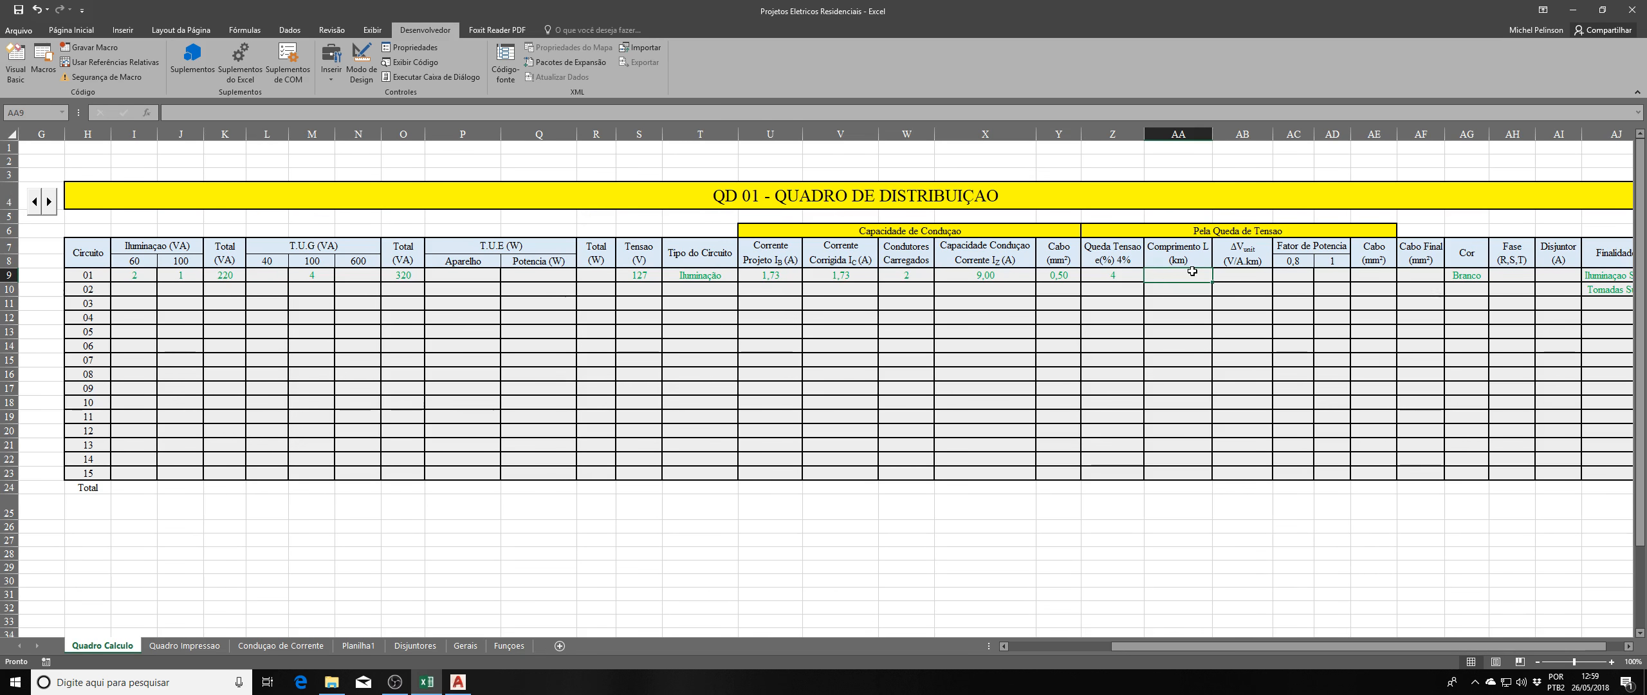
click(1182, 329)
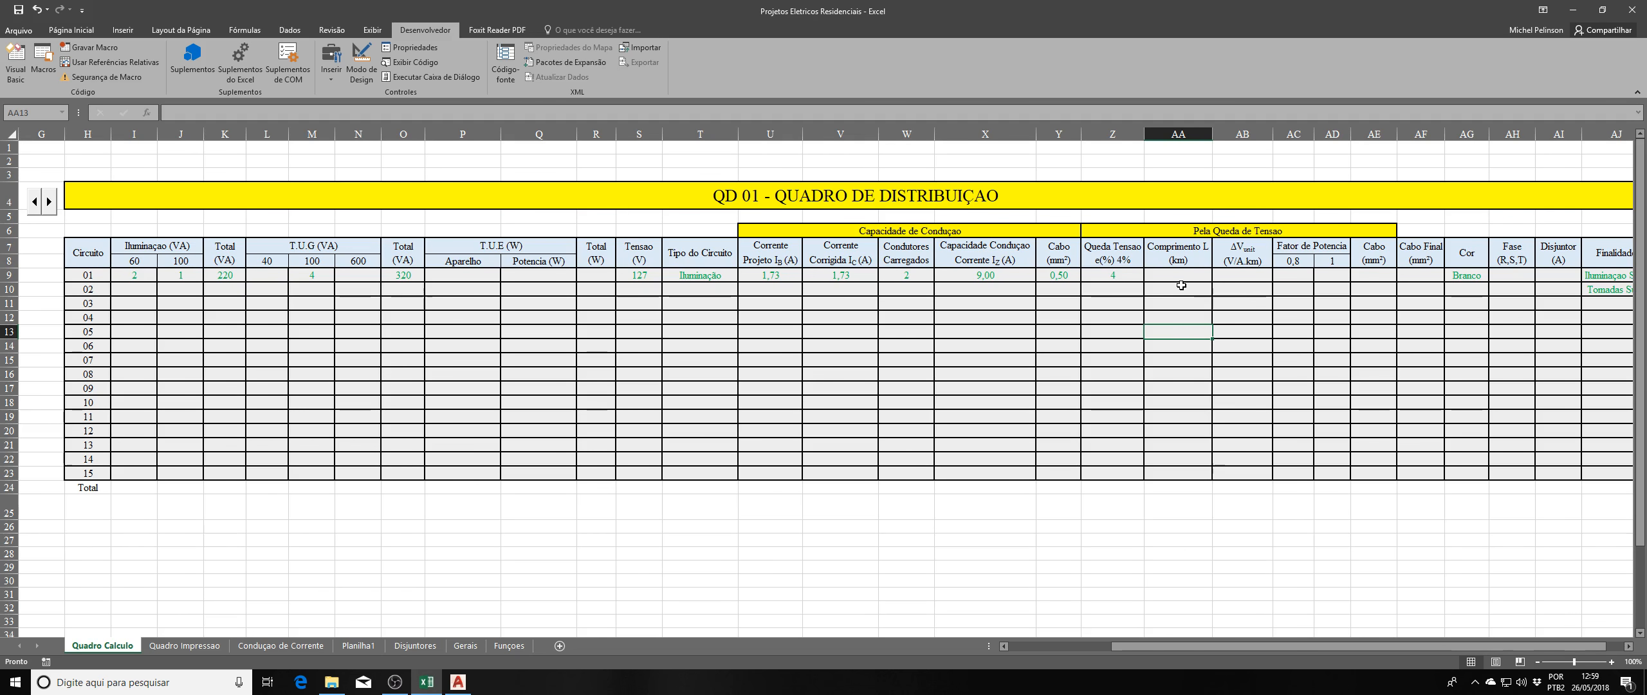
click(458, 682)
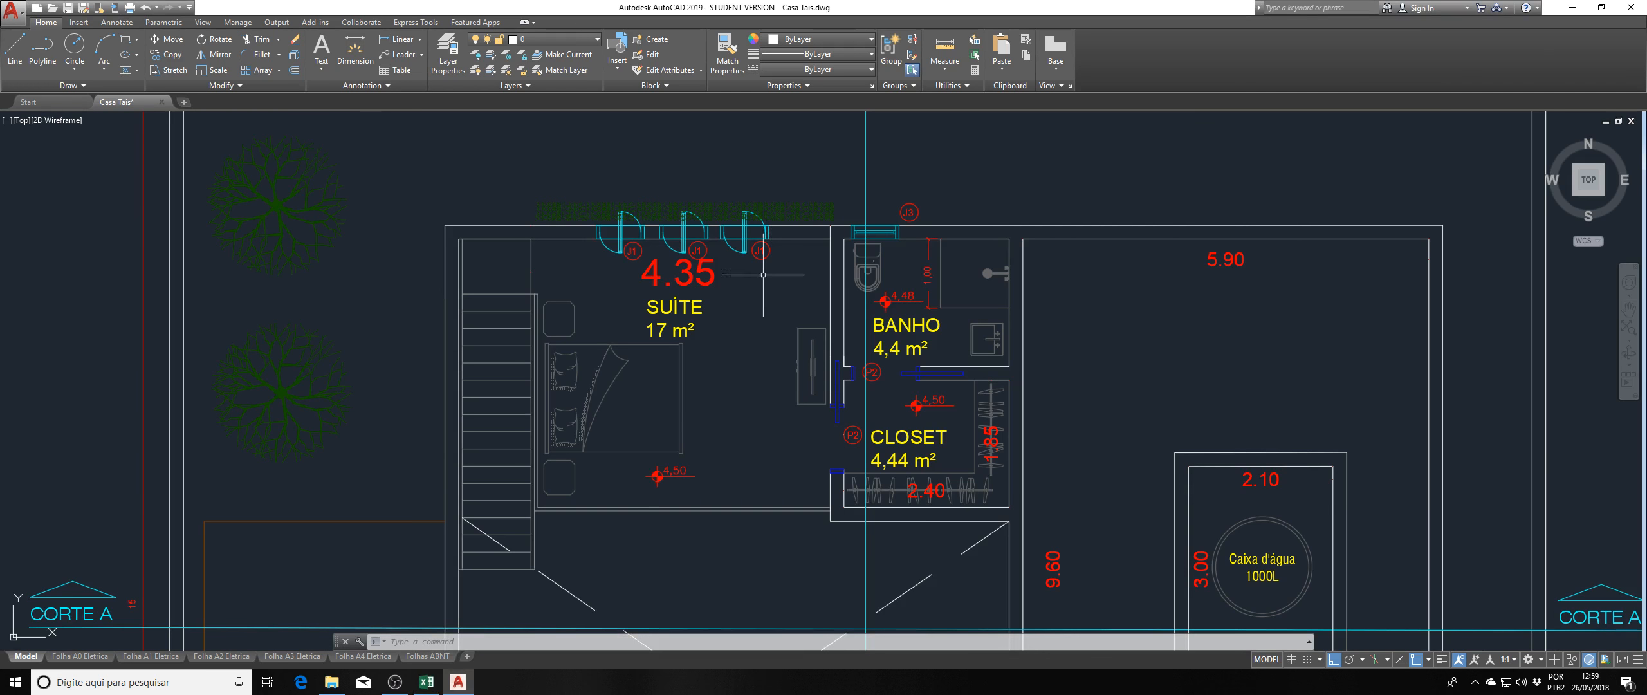
scroll(763, 275, down, 4)
drag(764, 279, 902, 199)
scroll(902, 200, down, 3)
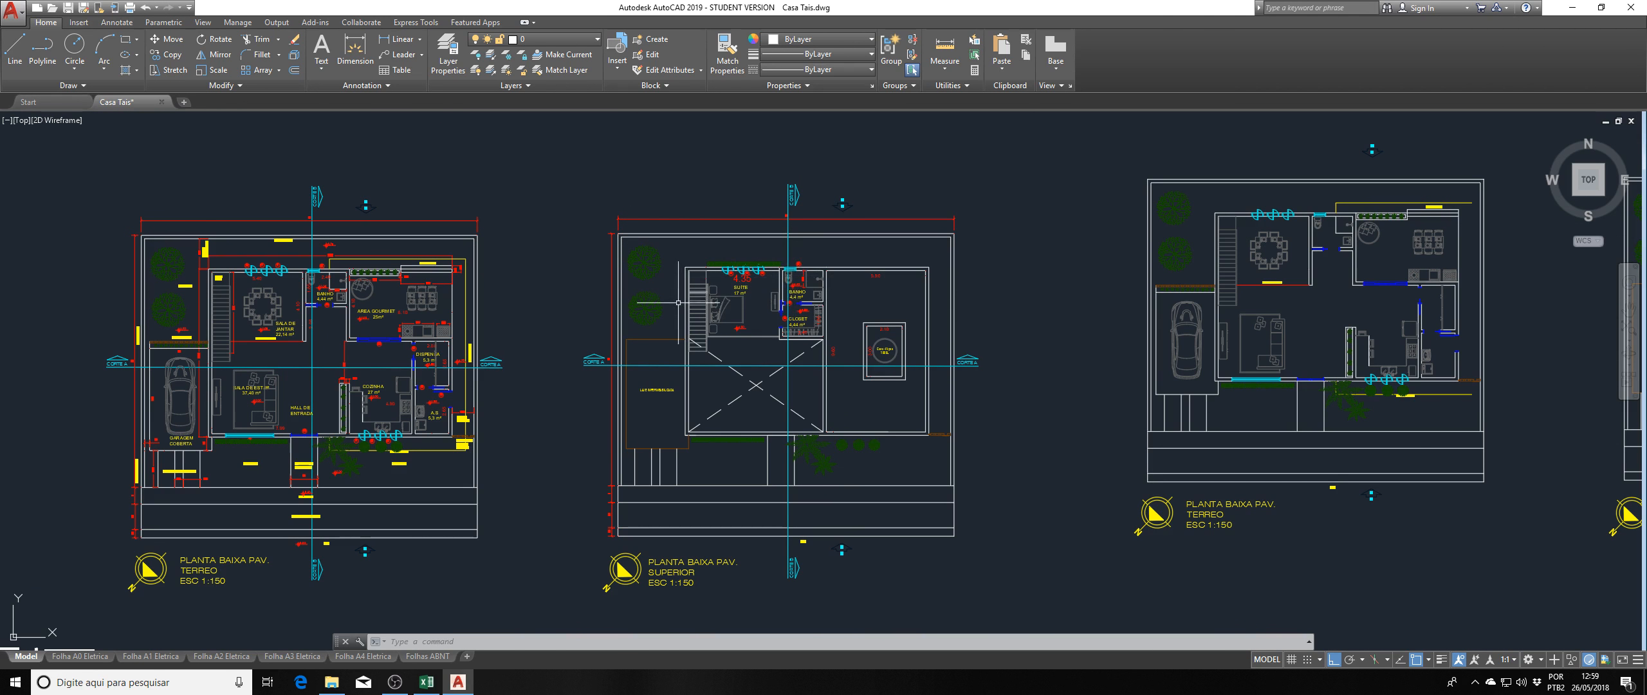
scroll(761, 304, up, 4)
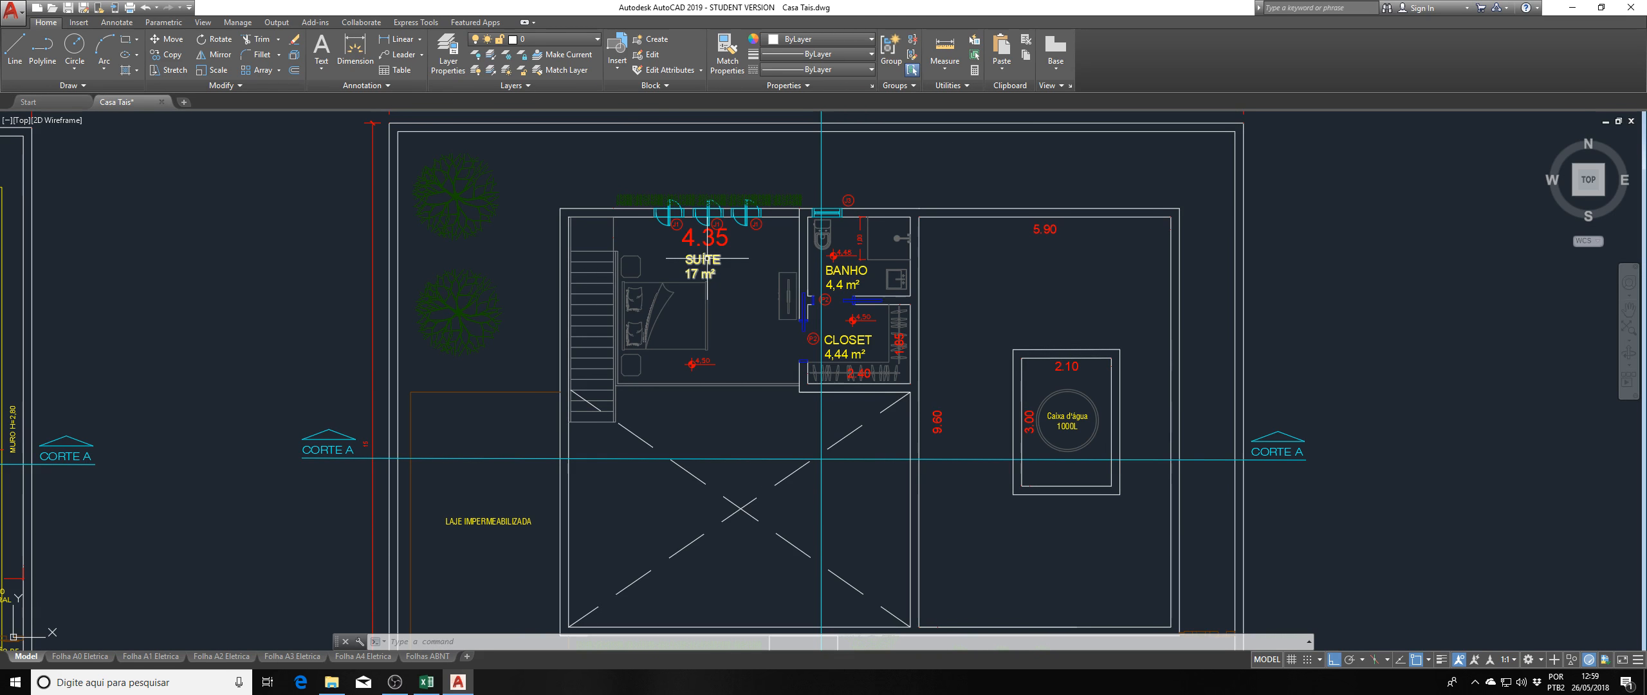
drag(646, 284, 748, 233)
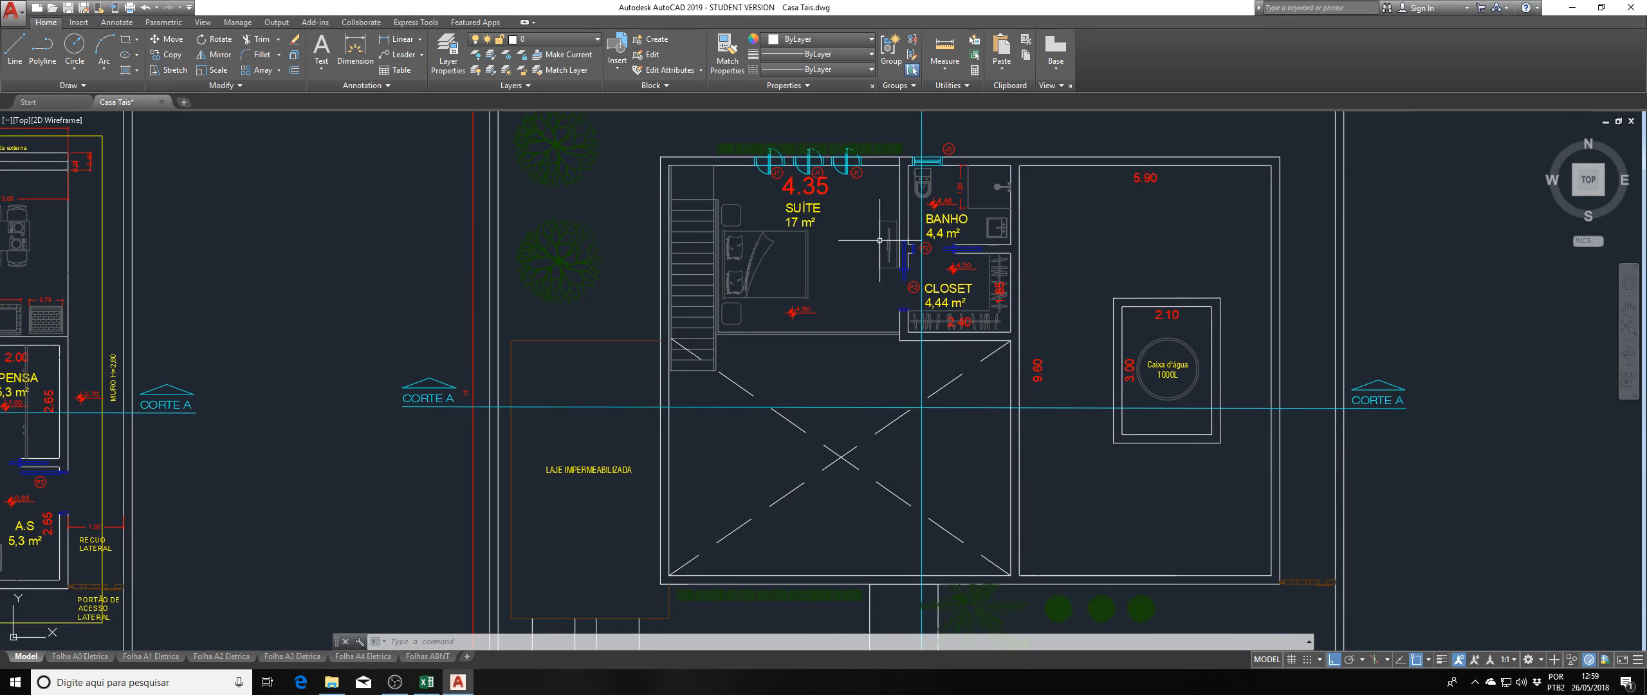
drag(879, 240, 788, 257)
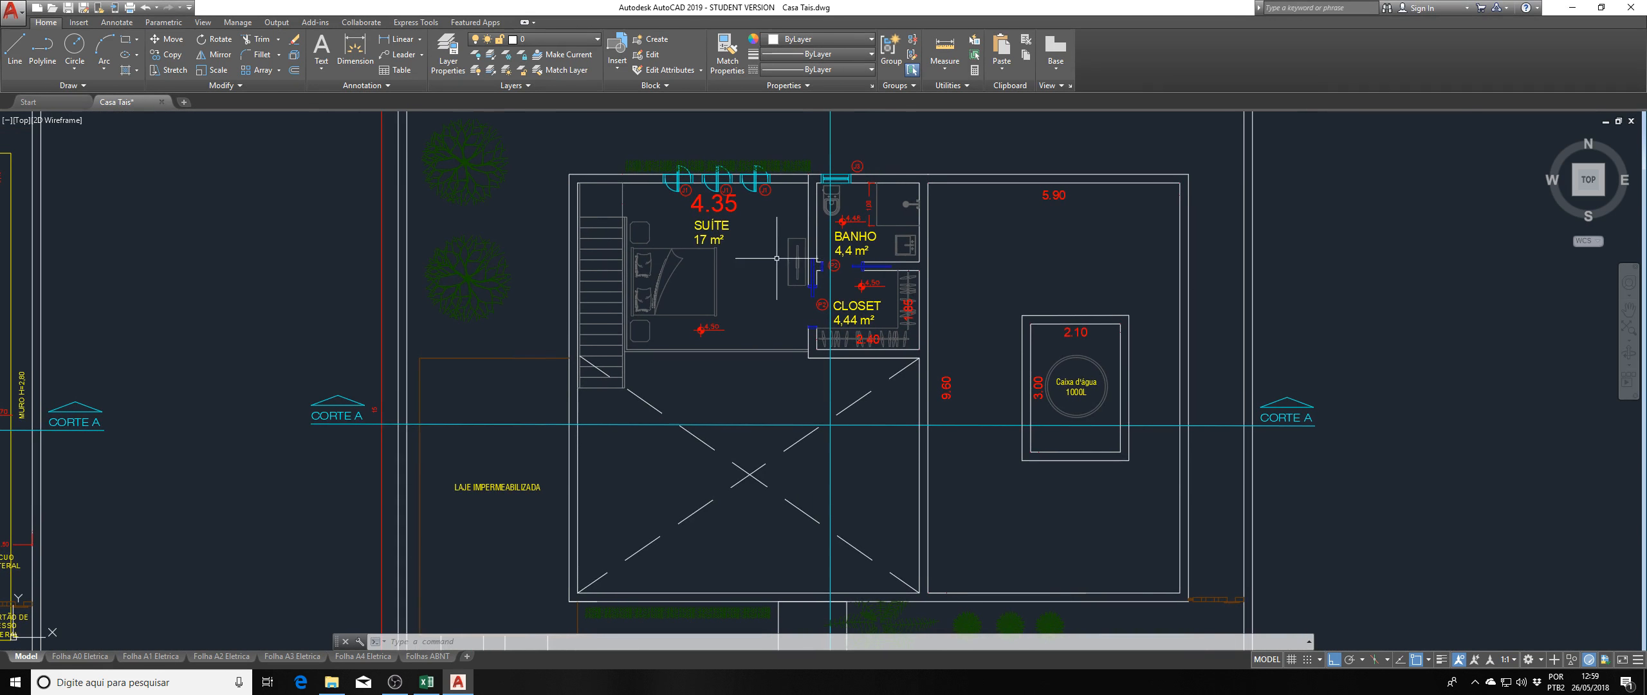
click(427, 682)
click(1345, 302)
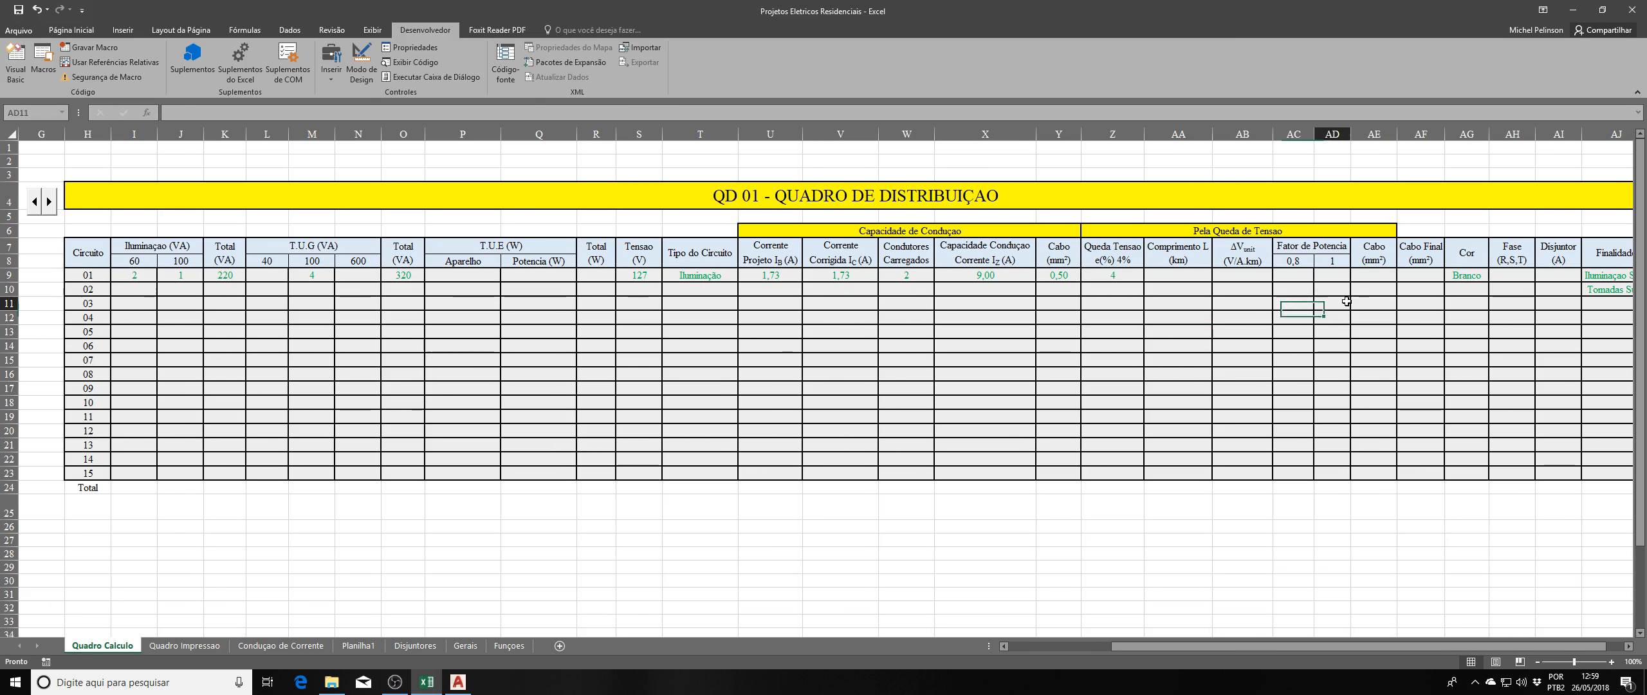
click(1174, 278)
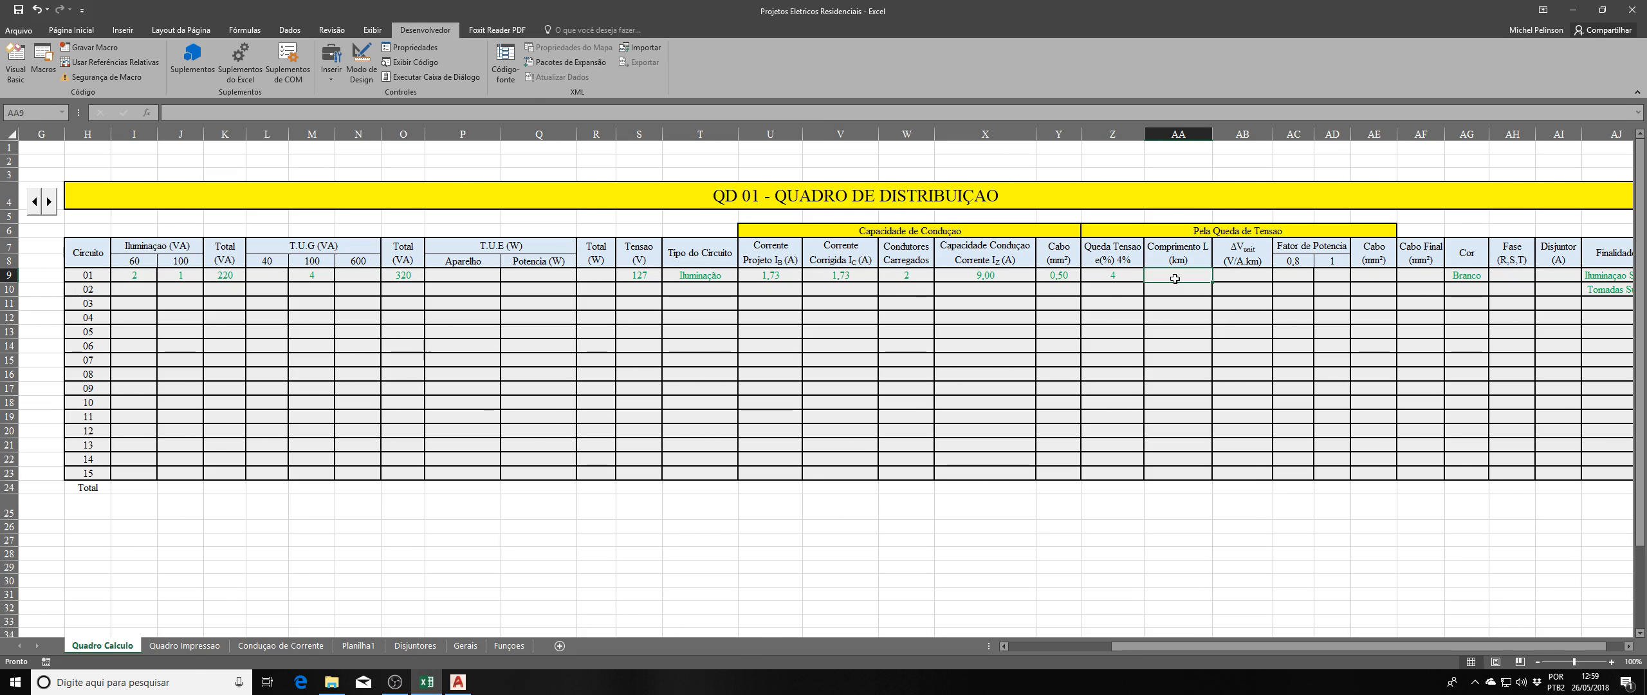
Switch to AutoCAD again and examine the suite, bathroom and closet layout to estimate circuit 01's cable run.
click(458, 681)
drag(719, 252, 749, 229)
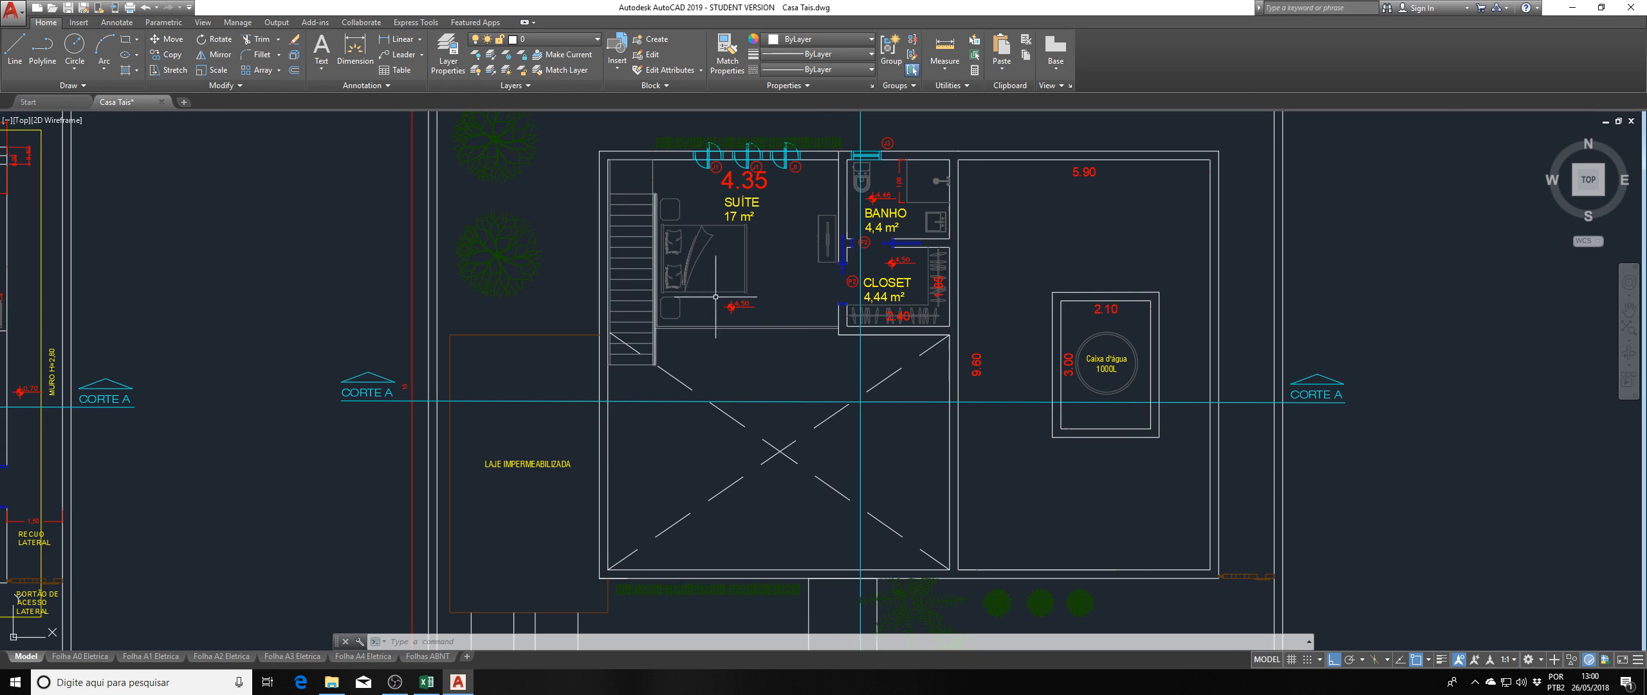
scroll(763, 234, up, 2)
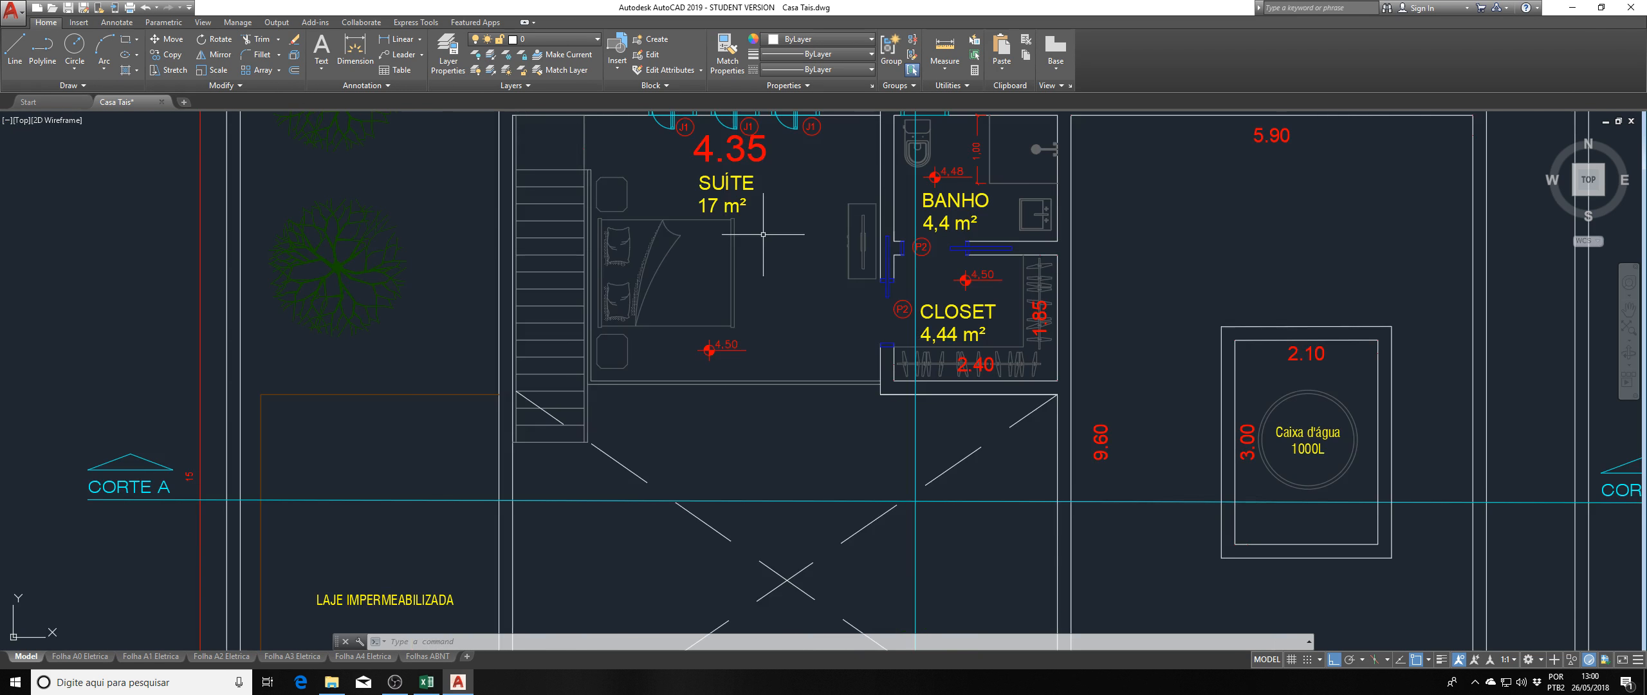
drag(763, 234, 773, 290)
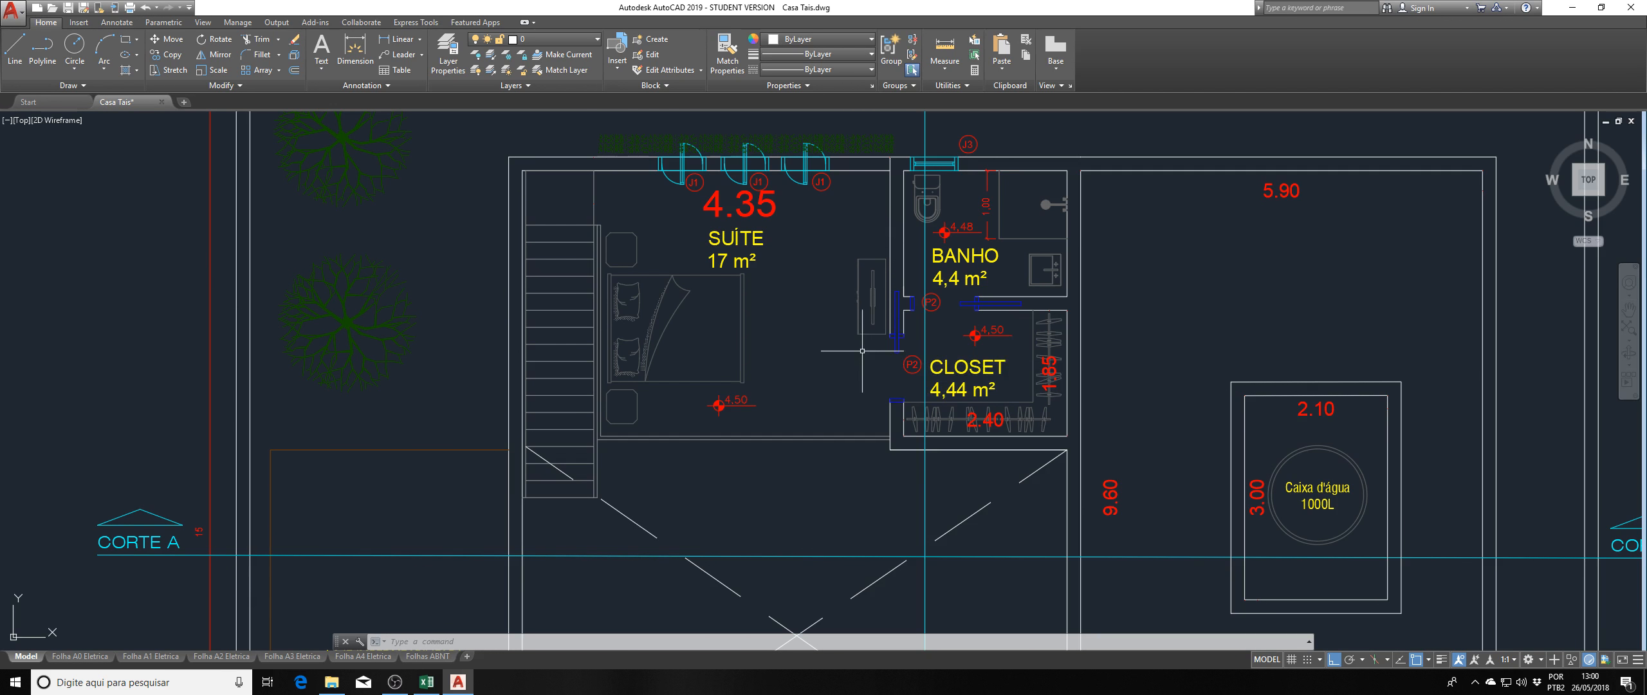
drag(862, 350, 947, 291)
scroll(948, 291, down, 2)
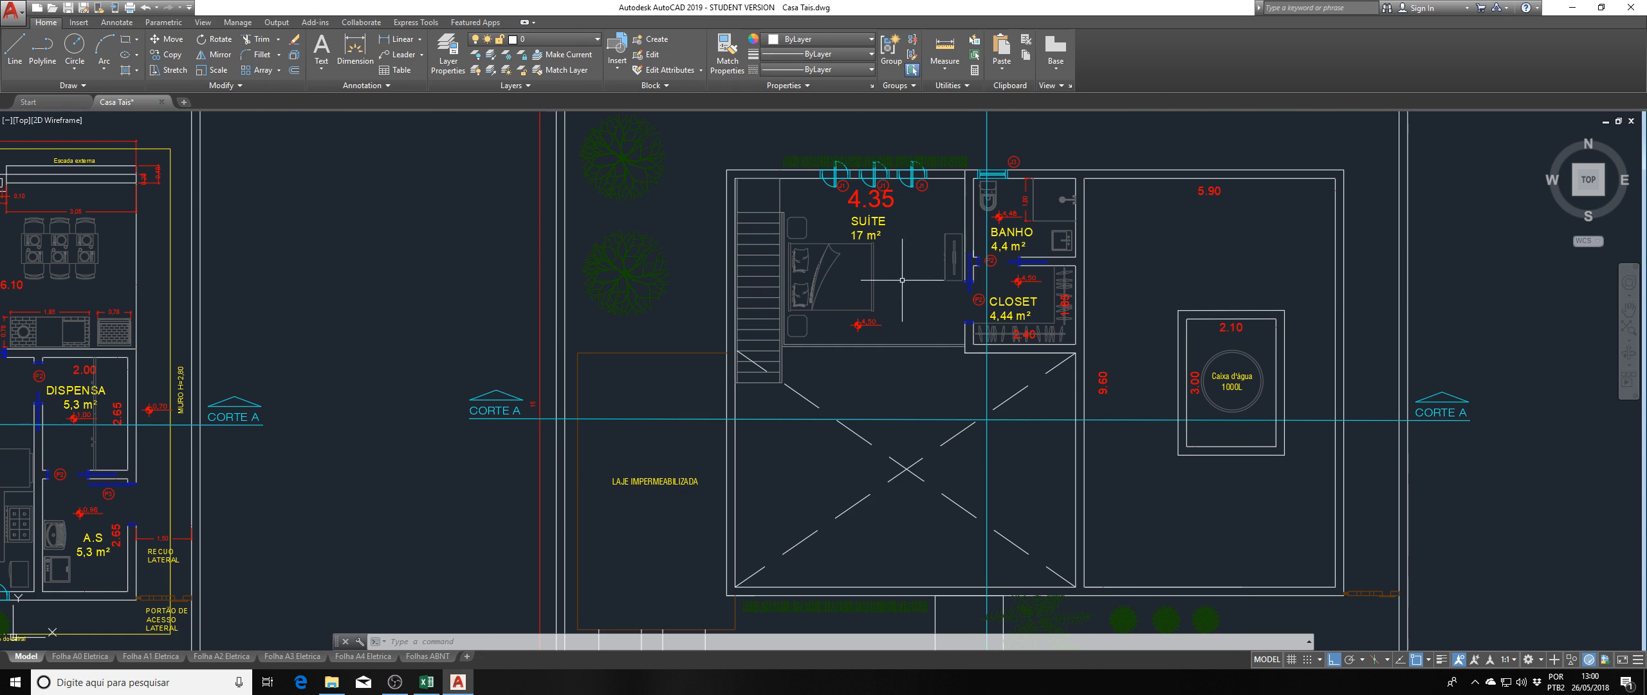
Return to Excel and enter 15 as circuit 01's cable length in the Comprimento L column.
click(426, 681)
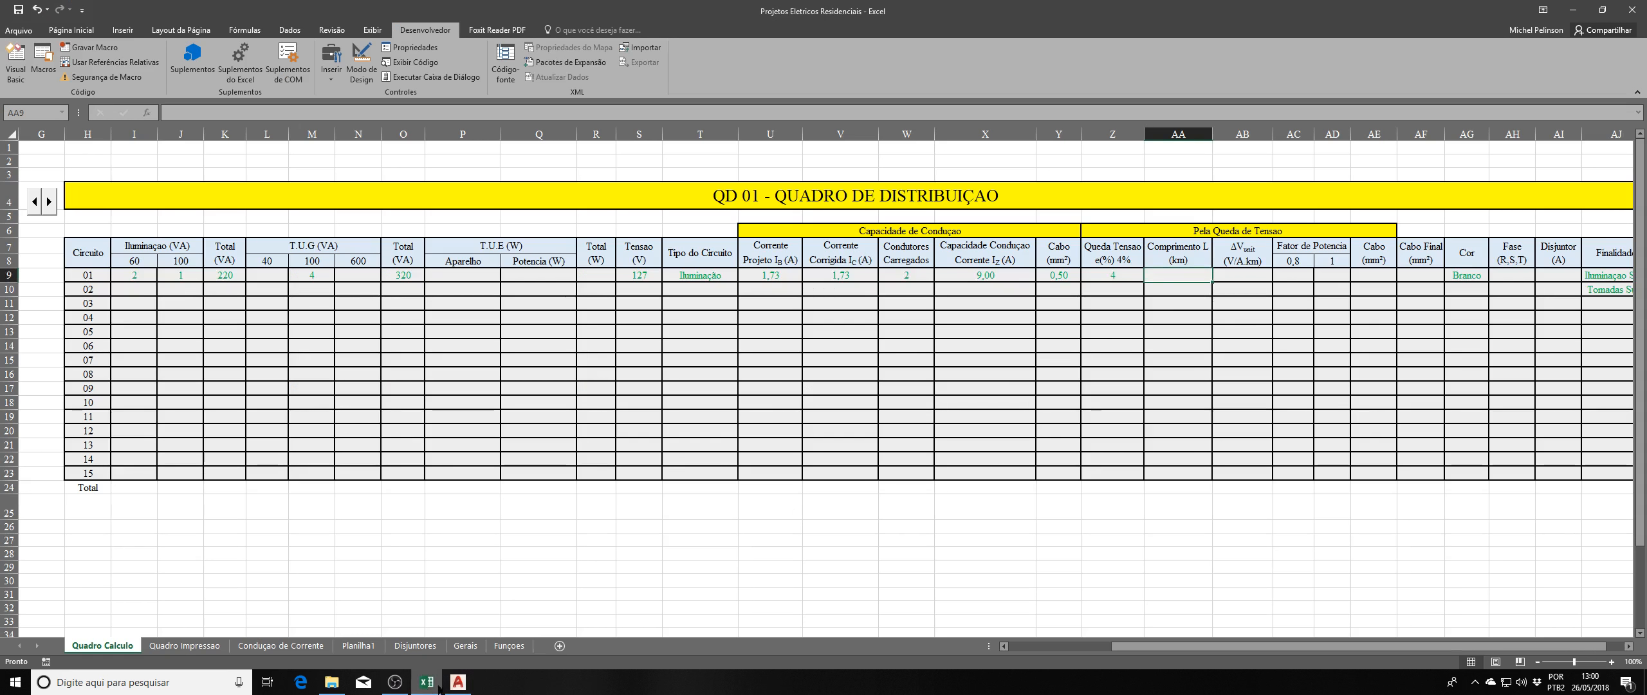
drag(1401, 646, 1426, 653)
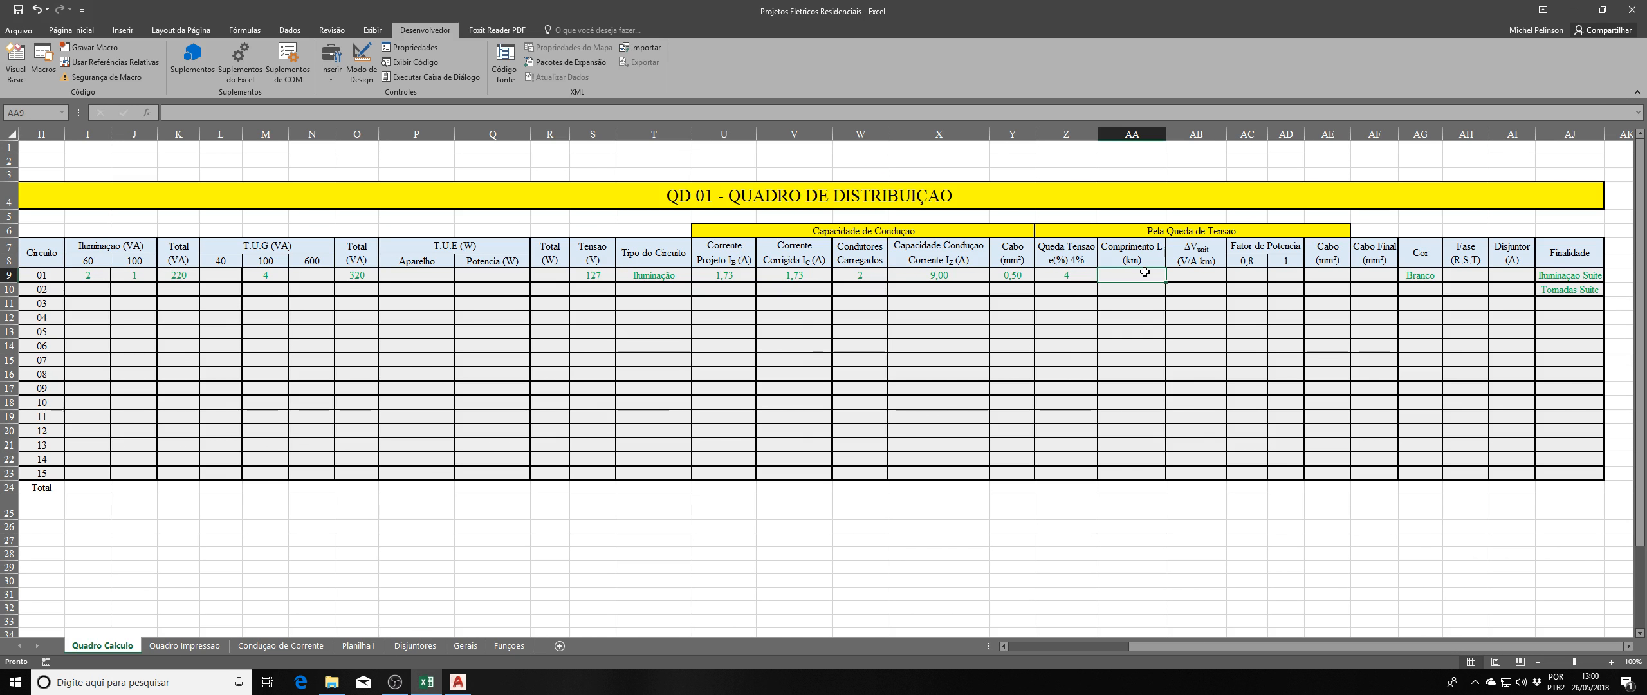
text(15)
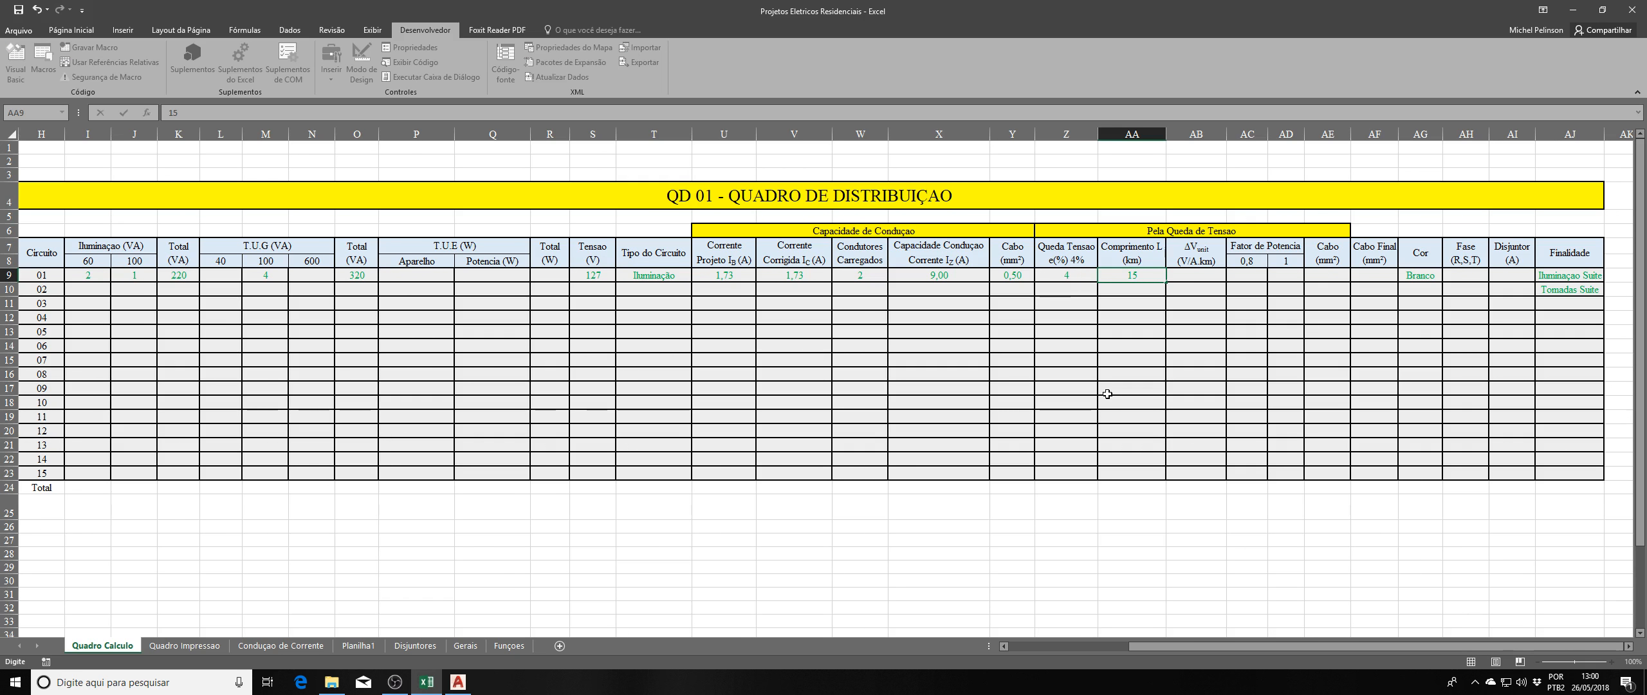
key(Return)
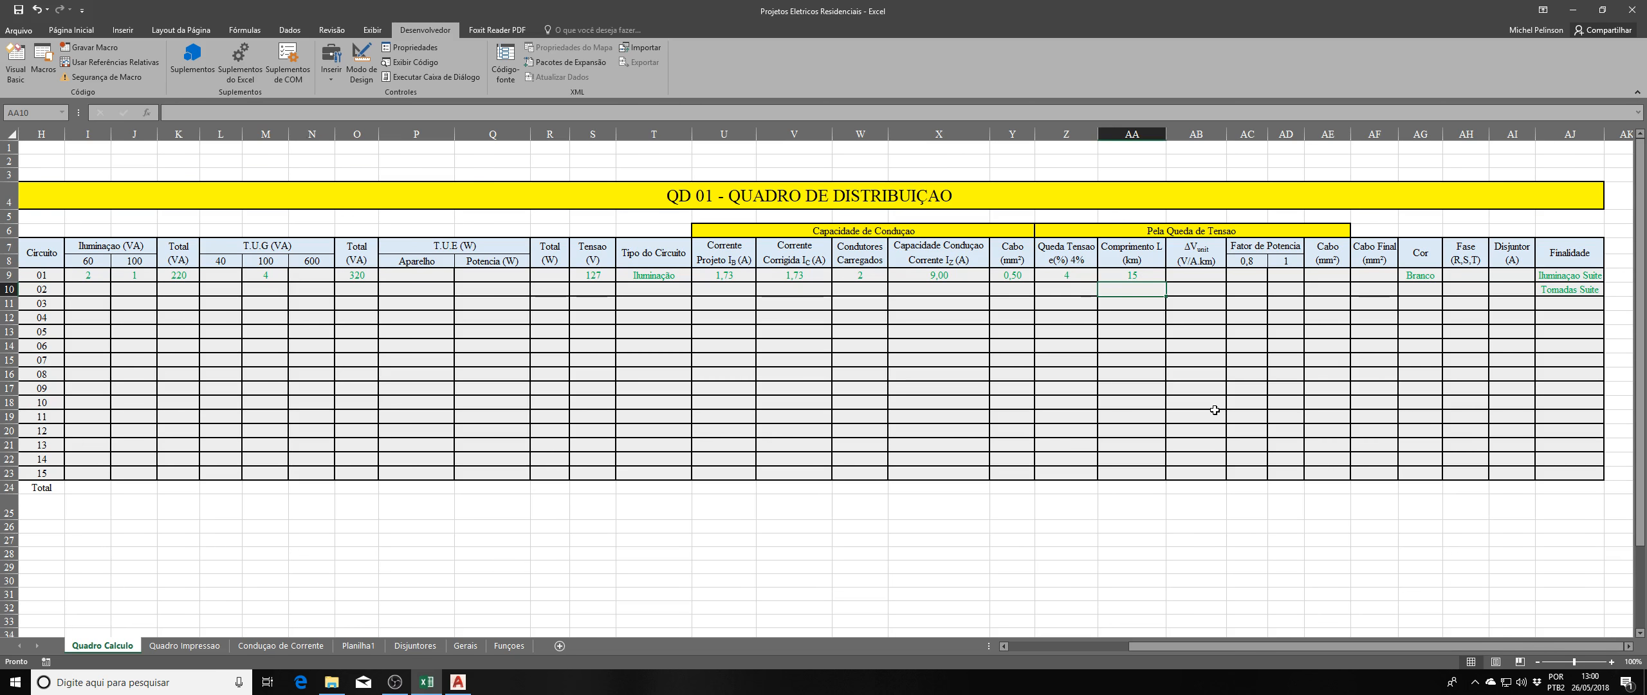
Insert the user-defined function Queda_TensaoUni in circuit 01's unit voltage drop cell (AB9).
click(1192, 280)
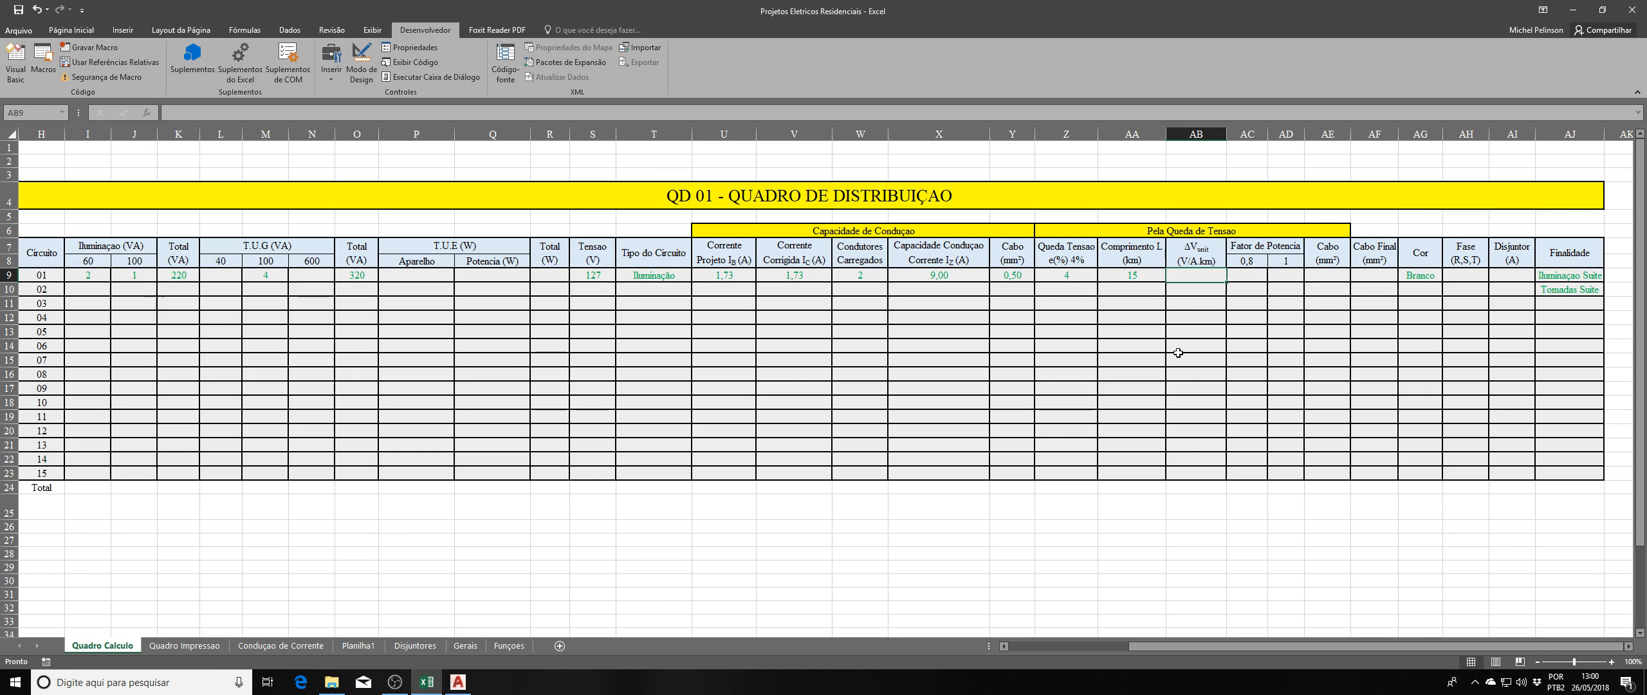
click(146, 114)
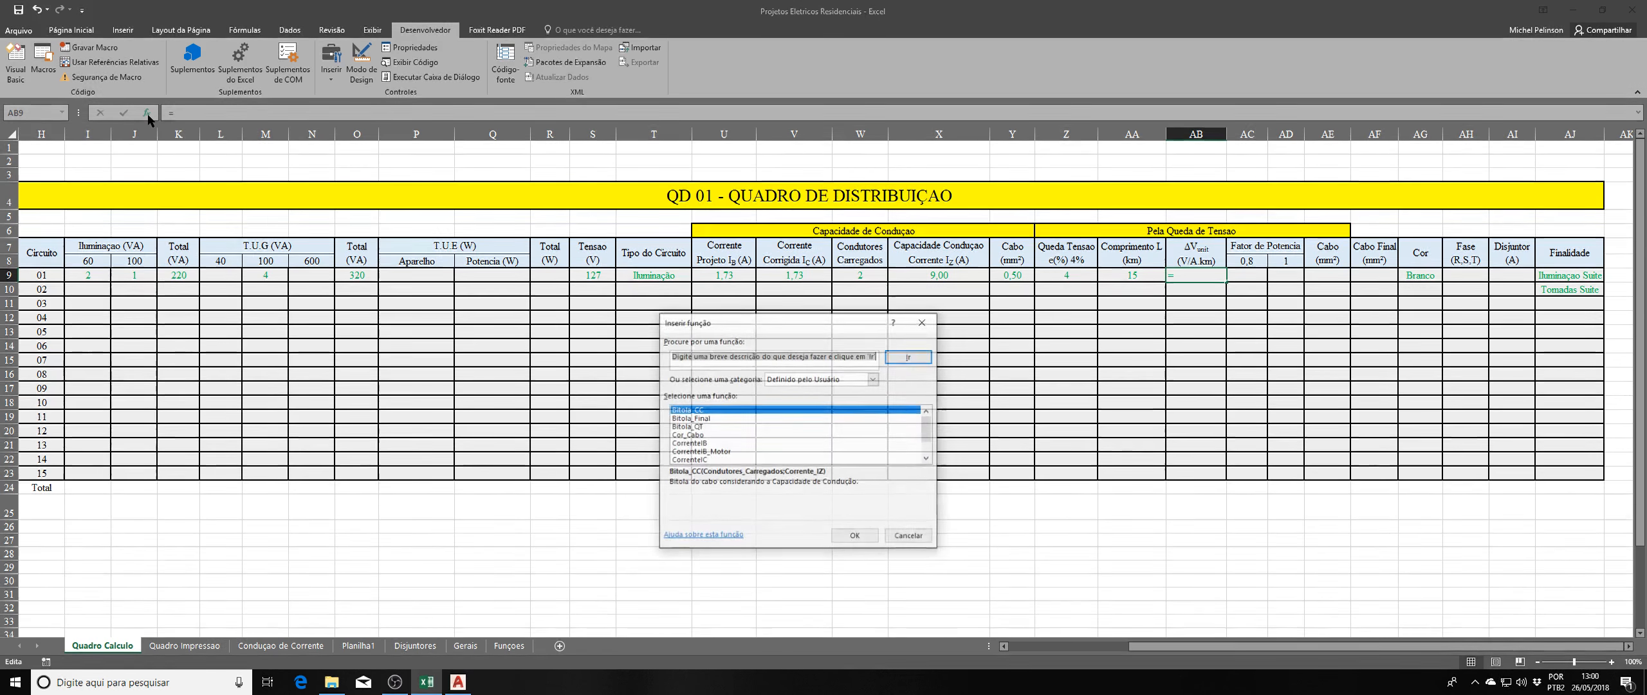
scroll(731, 440, down, 1)
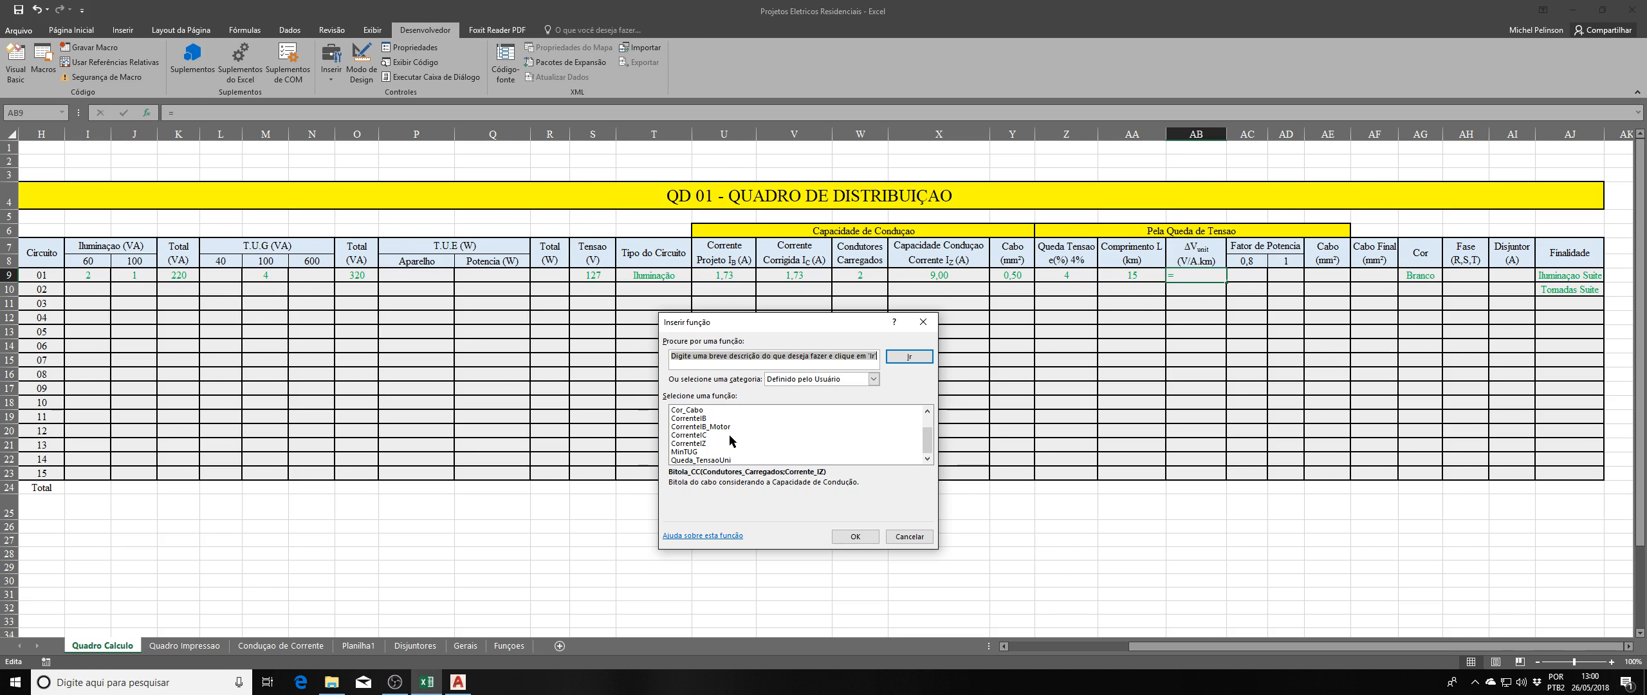
click(726, 460)
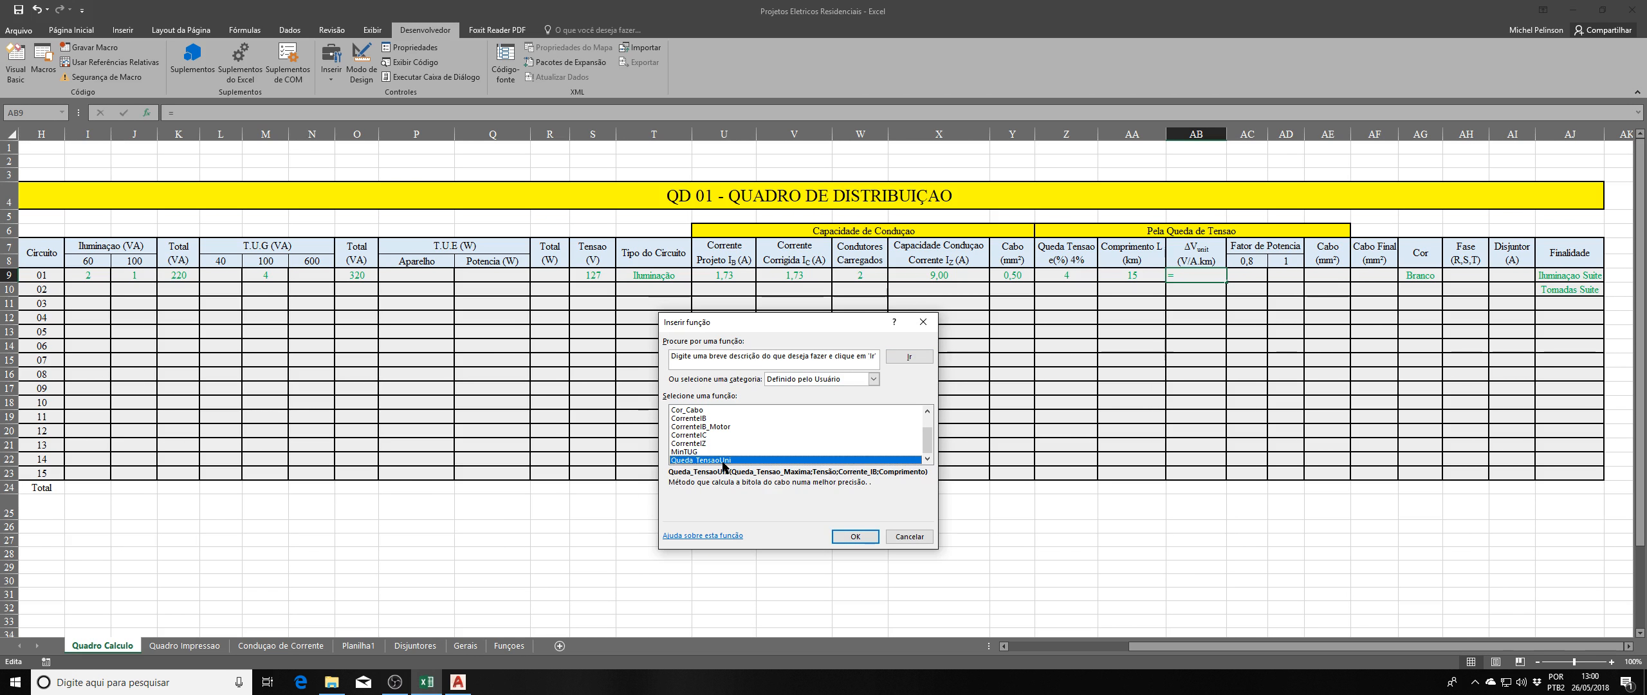
click(854, 537)
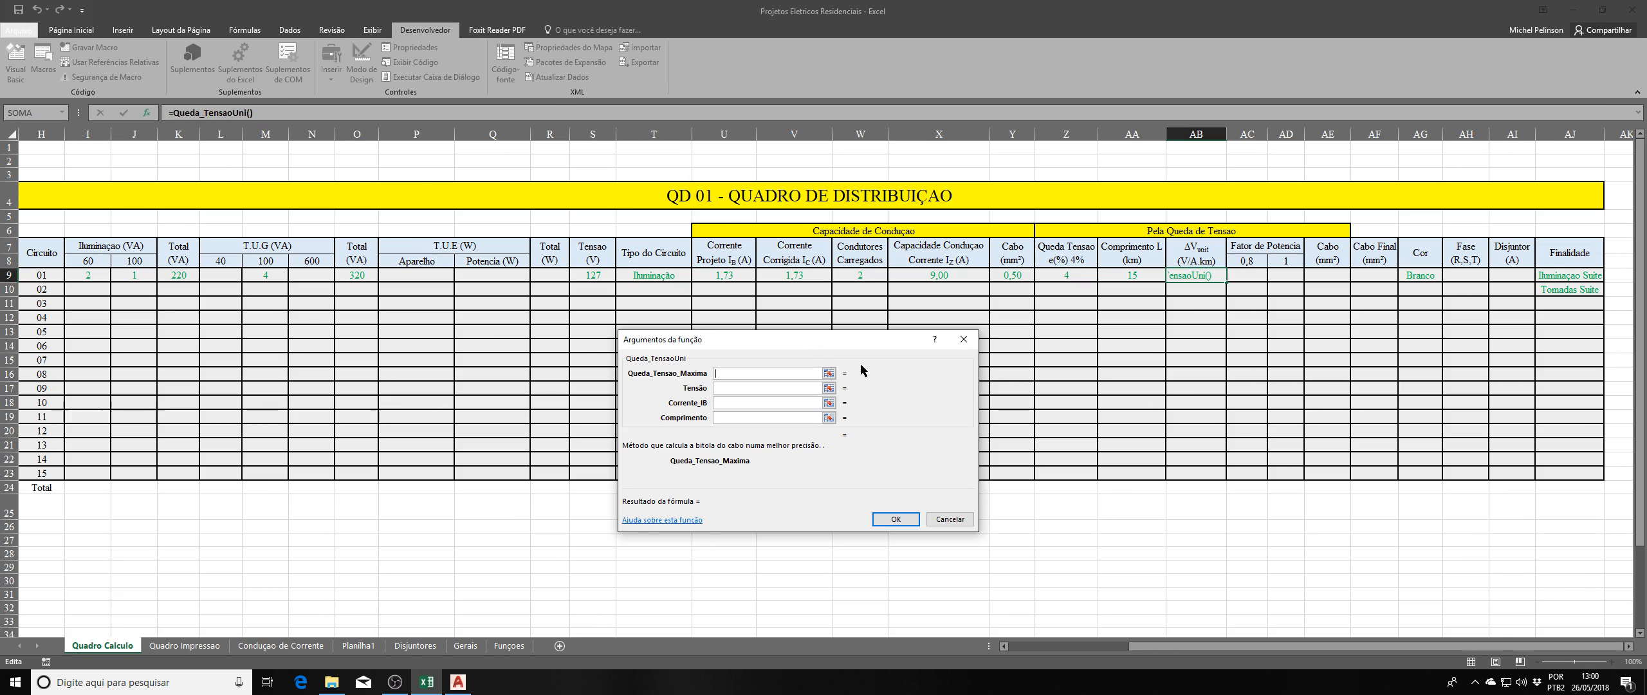
Set Queda_TensaoUni's arguments to Z9 for maximum drop, S9 for voltage, U9 for Corrente_IB and AA9 for length, and accept the formula.
click(1067, 277)
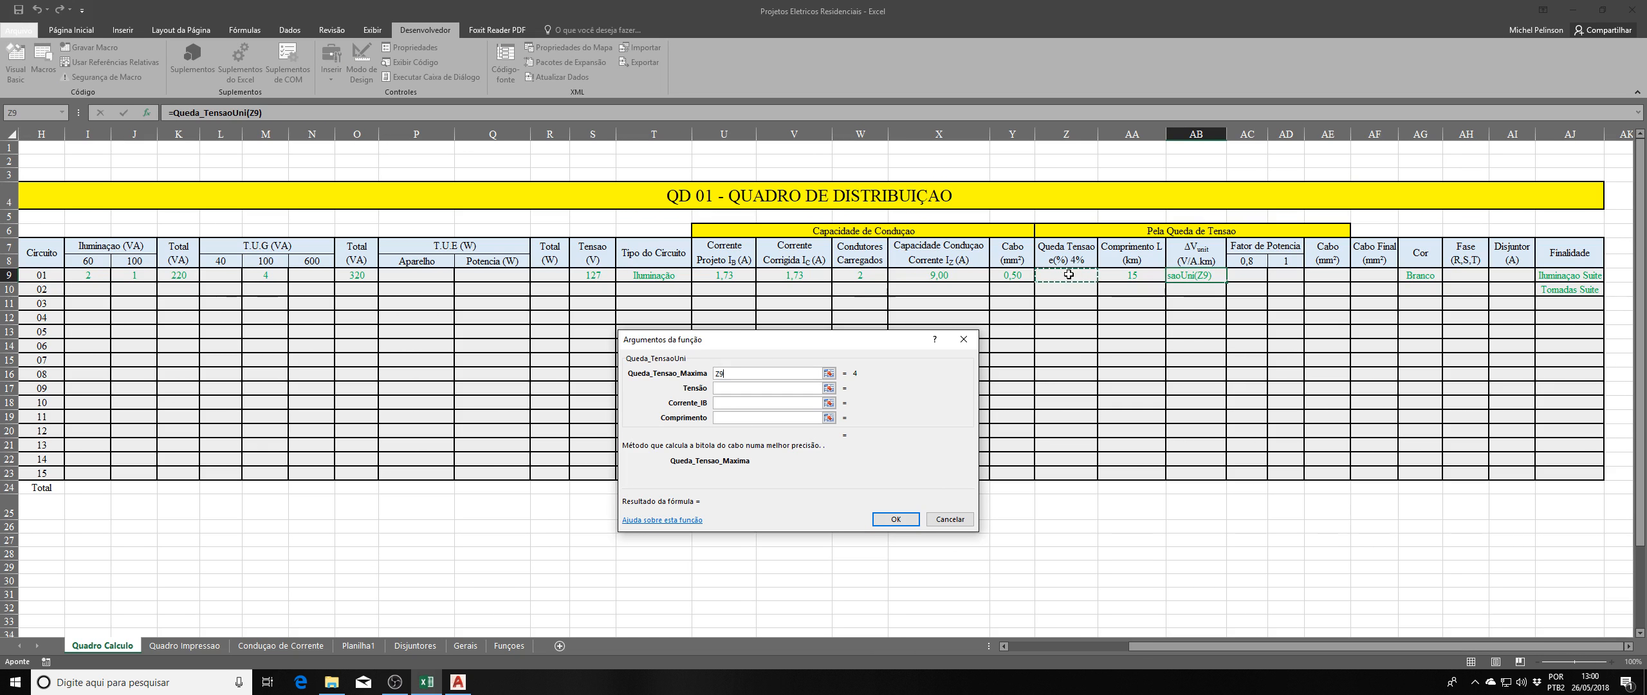
click(729, 389)
click(592, 275)
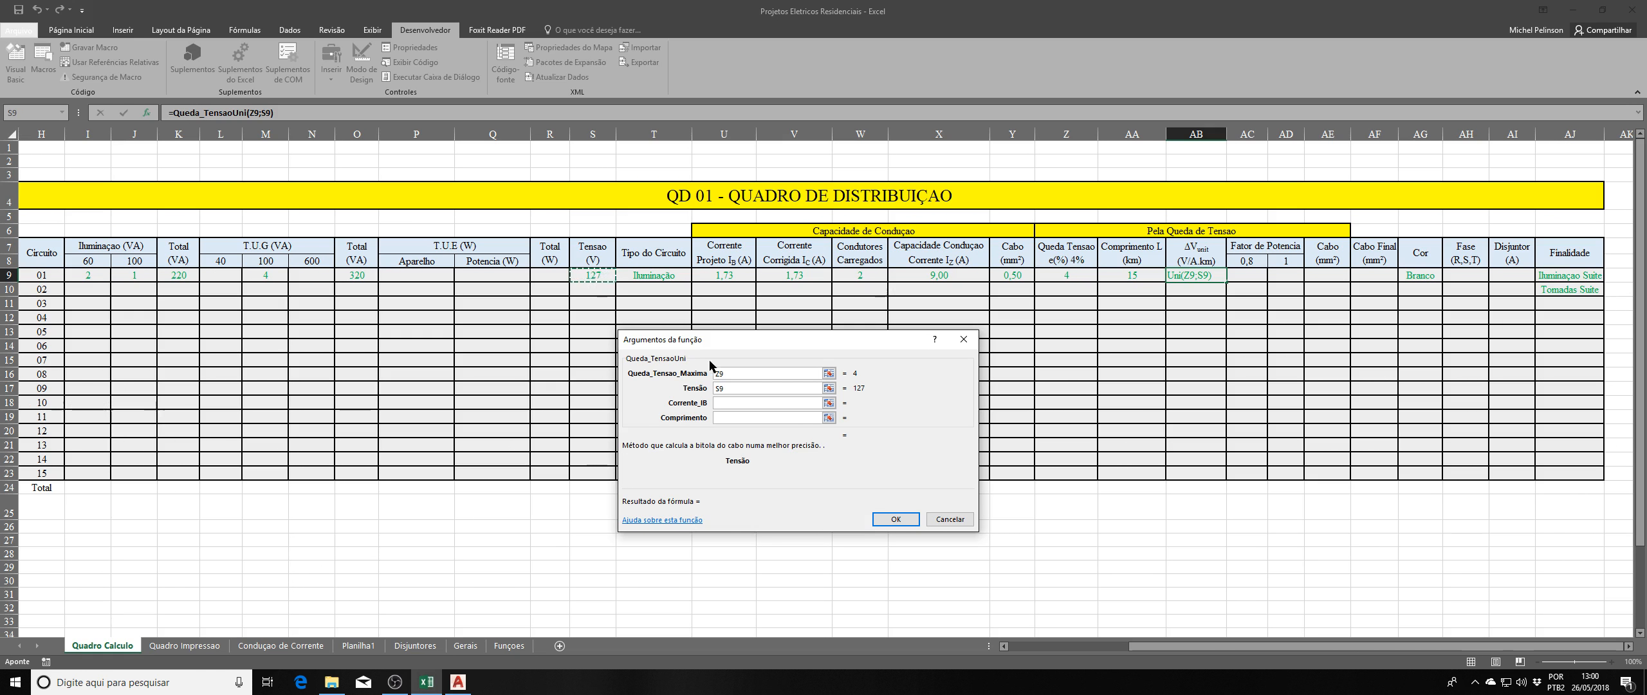
click(740, 401)
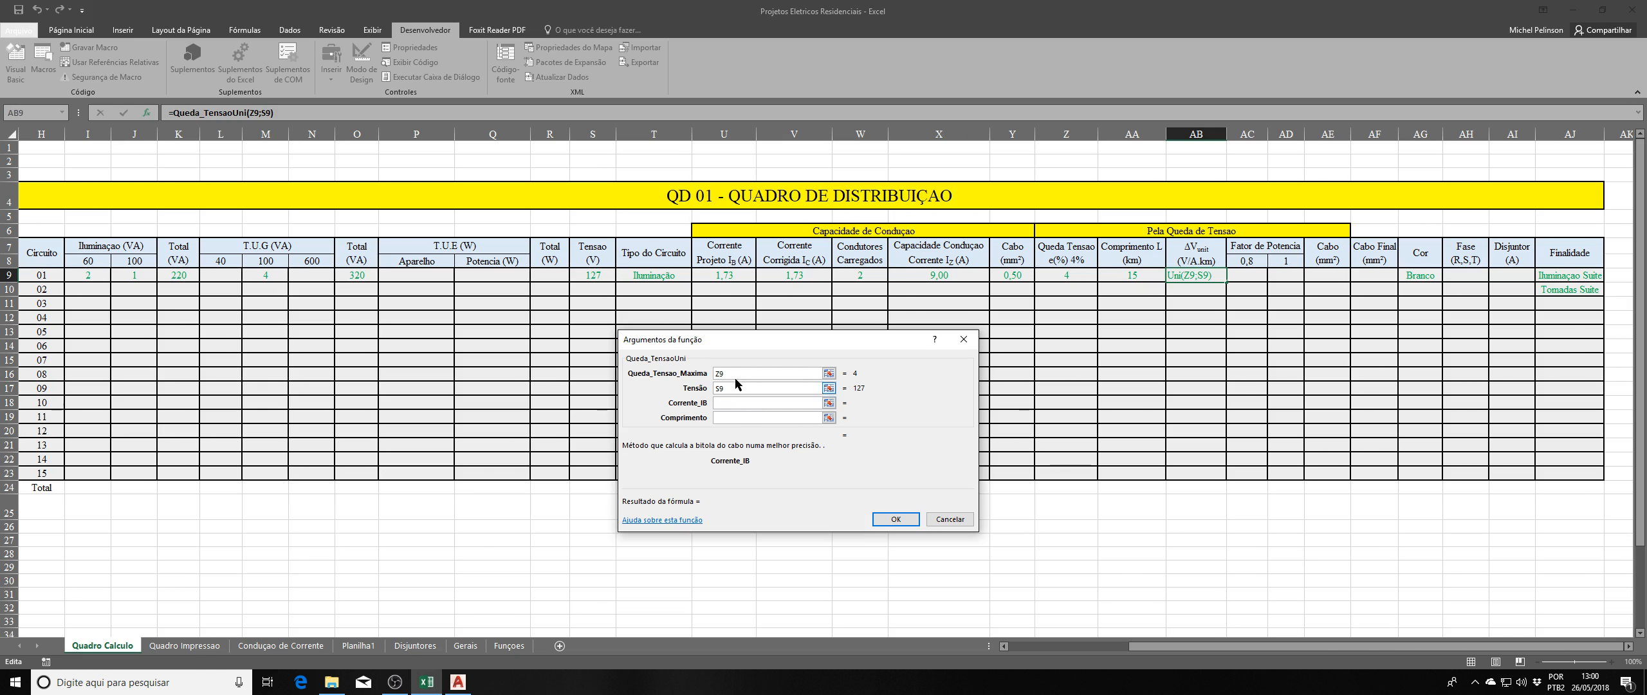
click(725, 277)
click(741, 421)
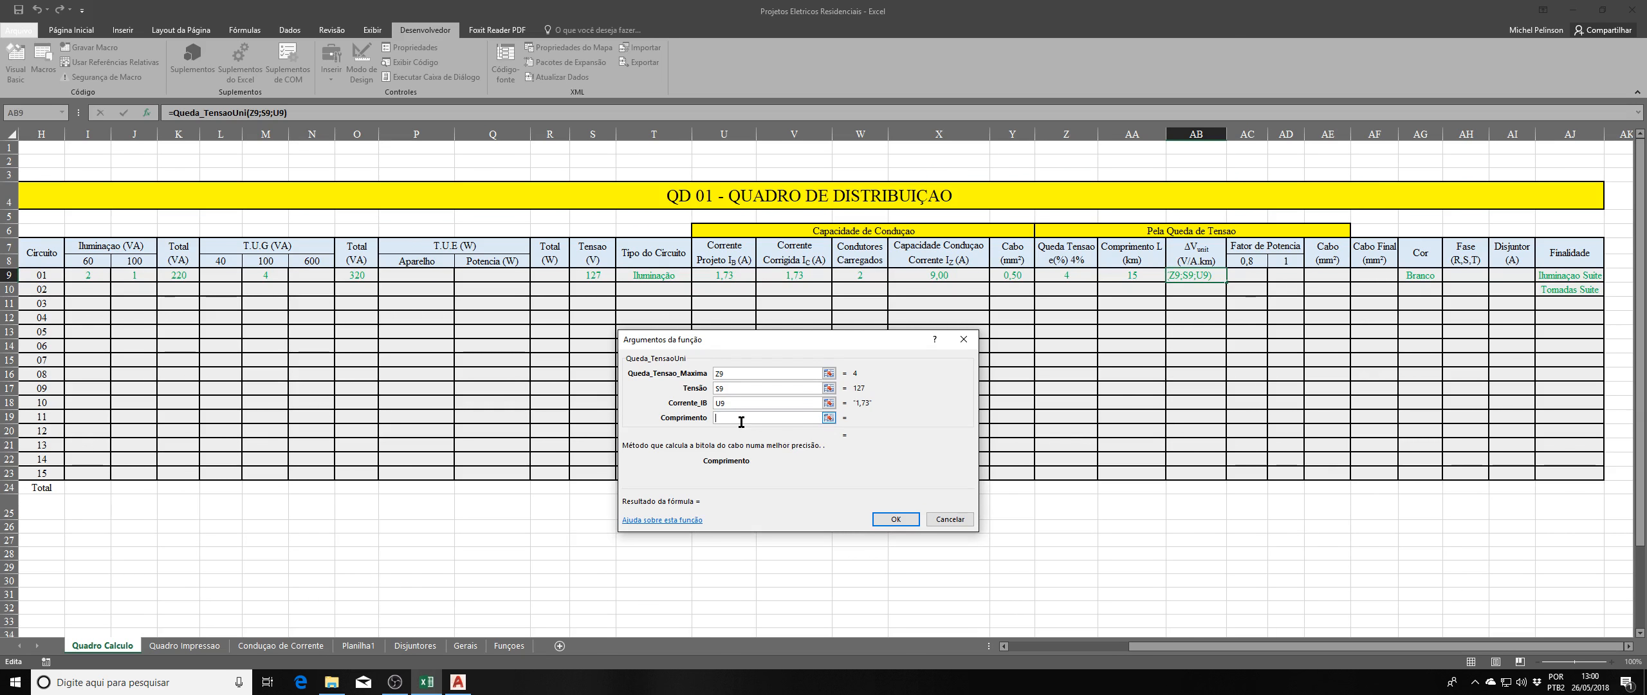
click(1146, 276)
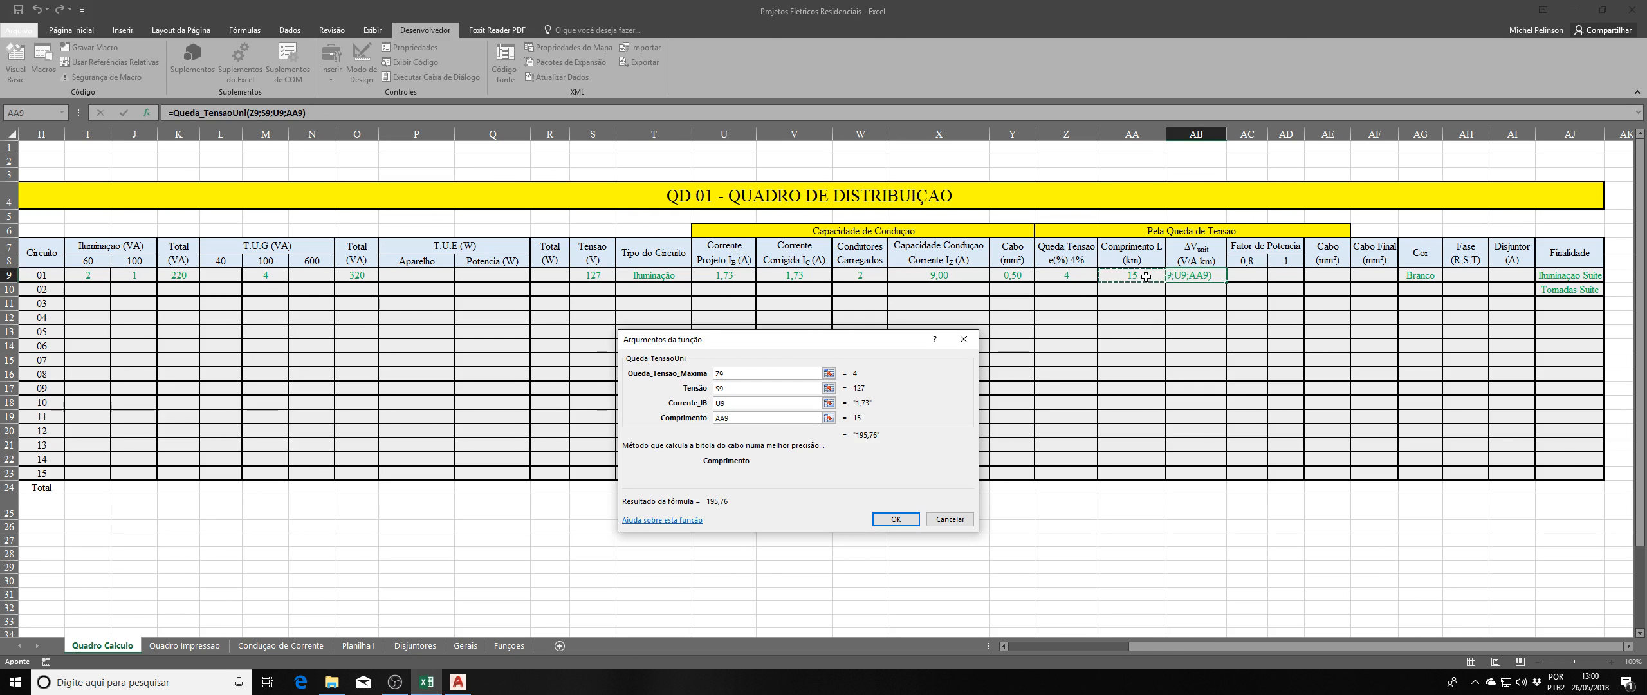
click(895, 518)
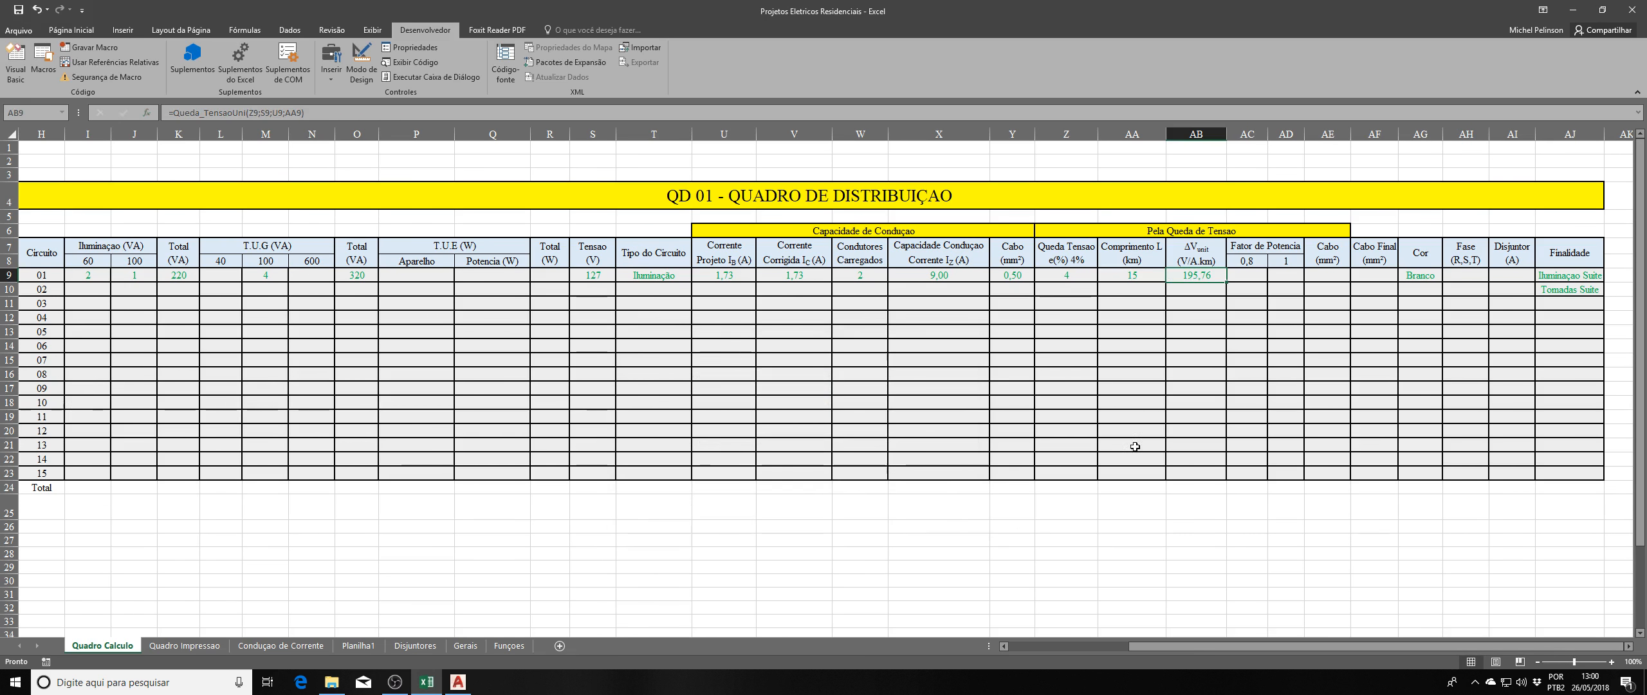
Open the Tabelas reference window, look over the PVC current-capacity table, close it and return to the voltage drop columns.
click(1279, 321)
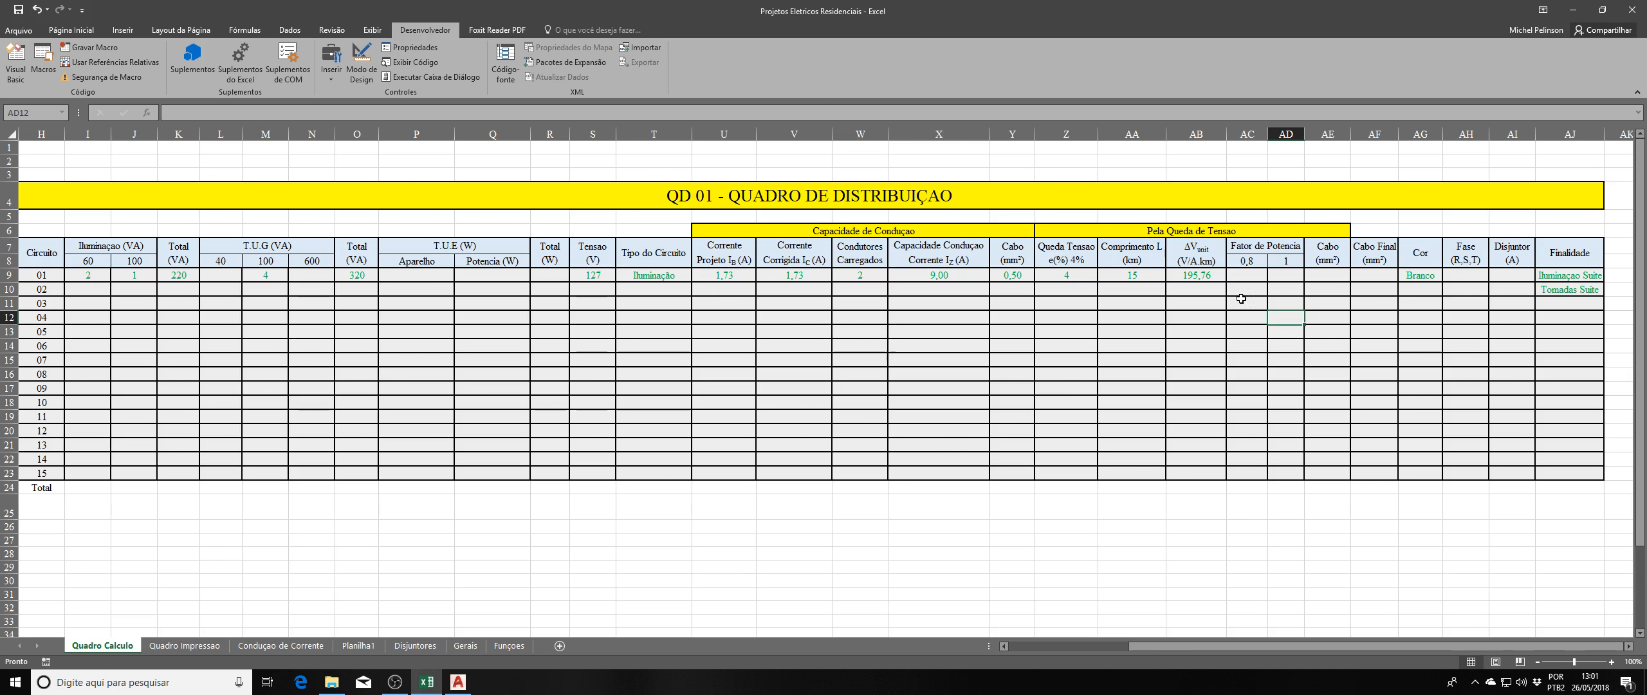
click(1198, 277)
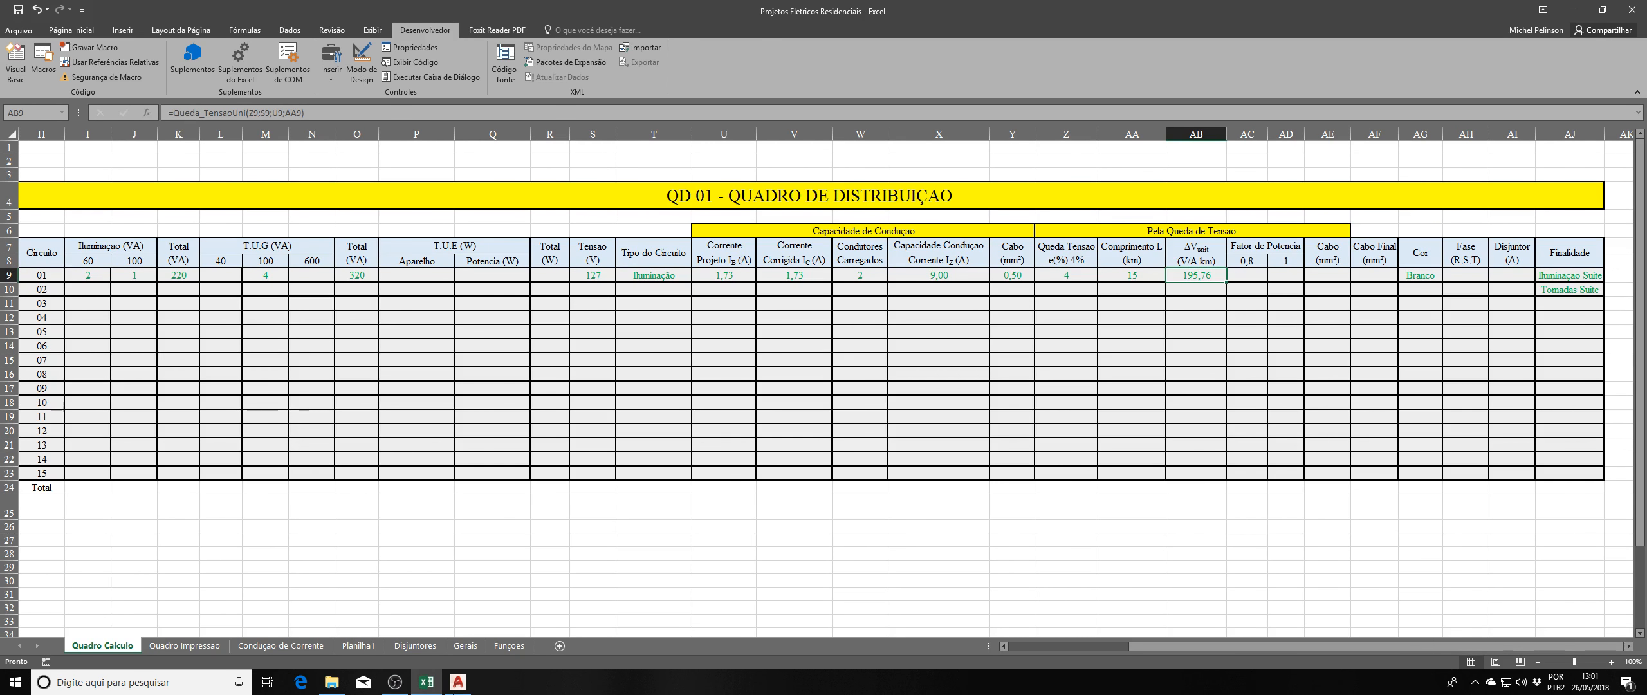
drag(1138, 648, 1009, 651)
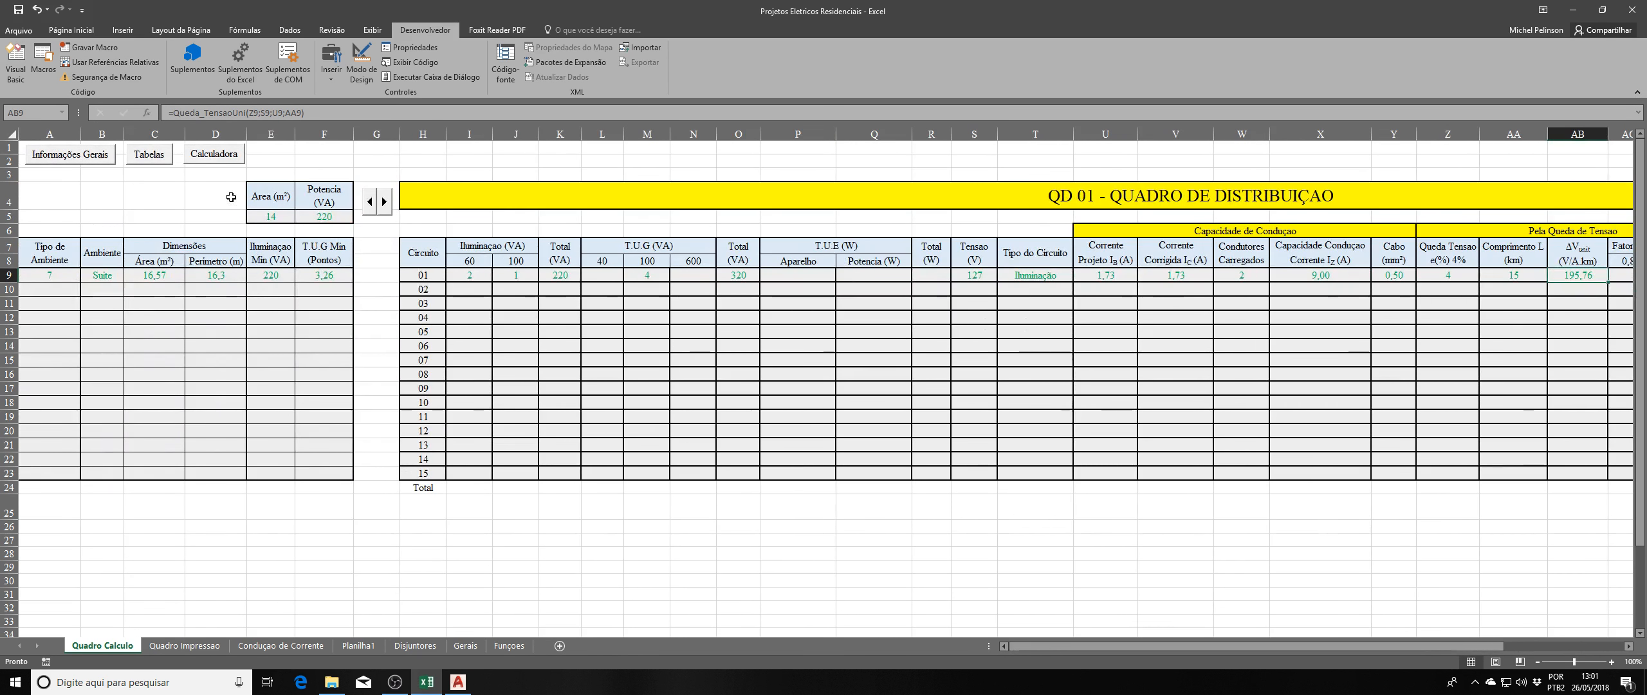
click(165, 154)
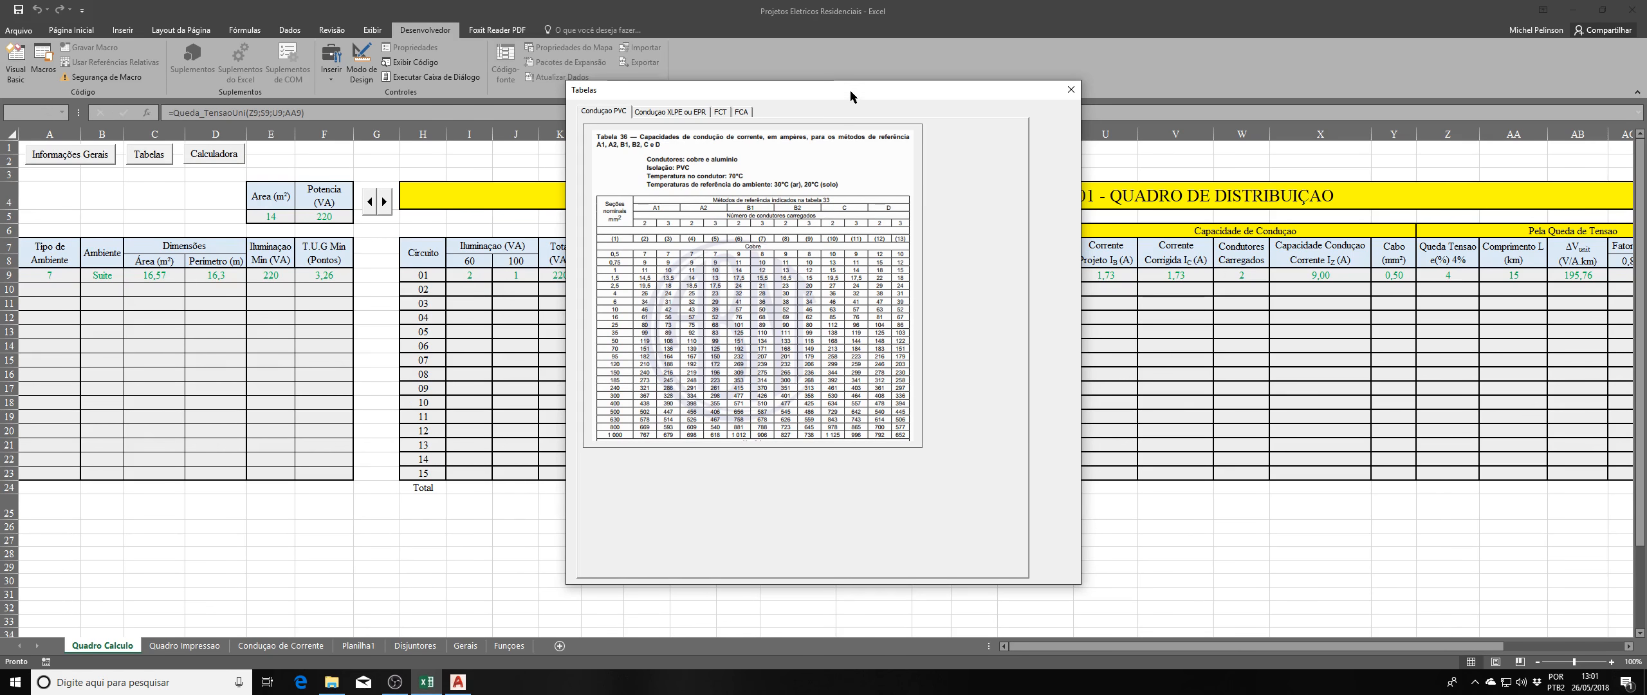
drag(849, 90, 703, 93)
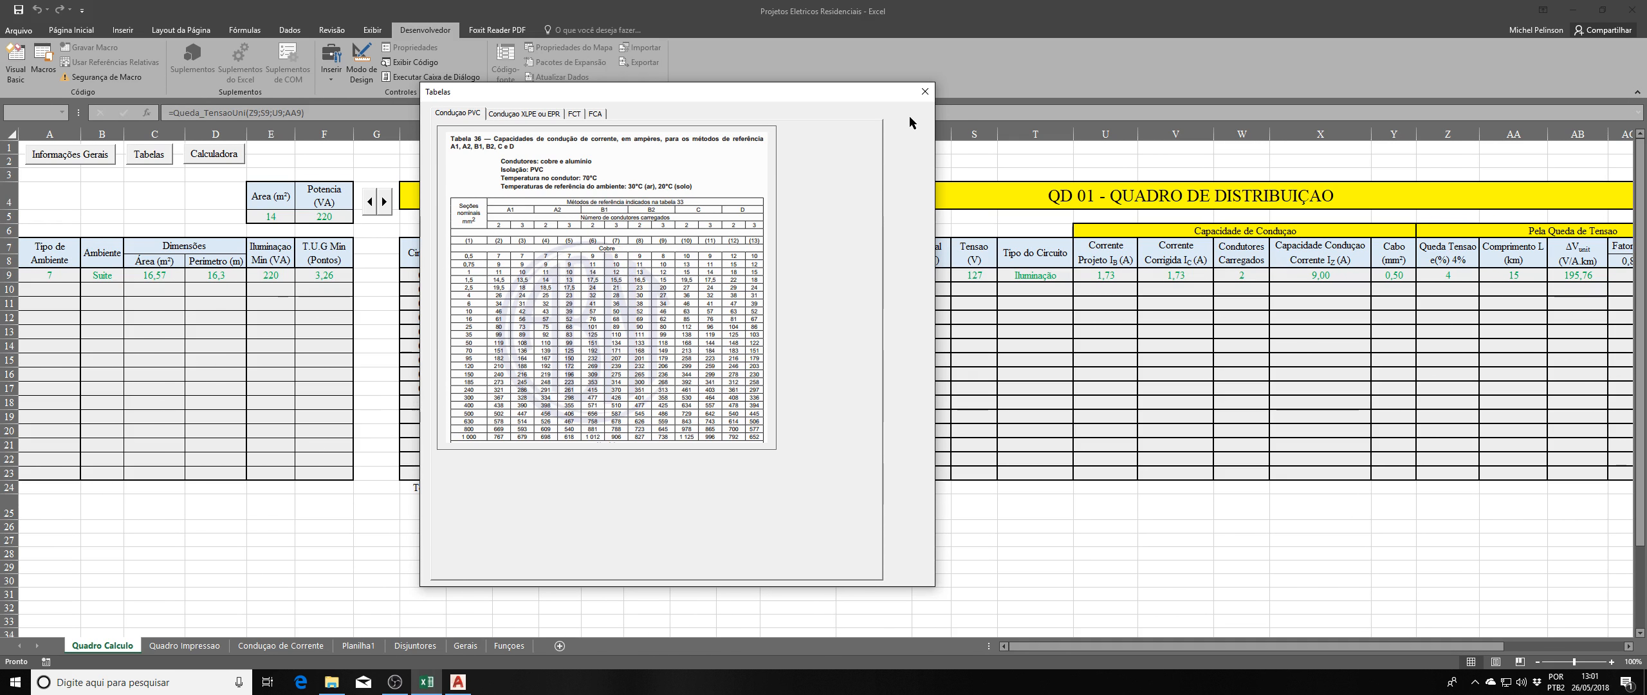
click(924, 93)
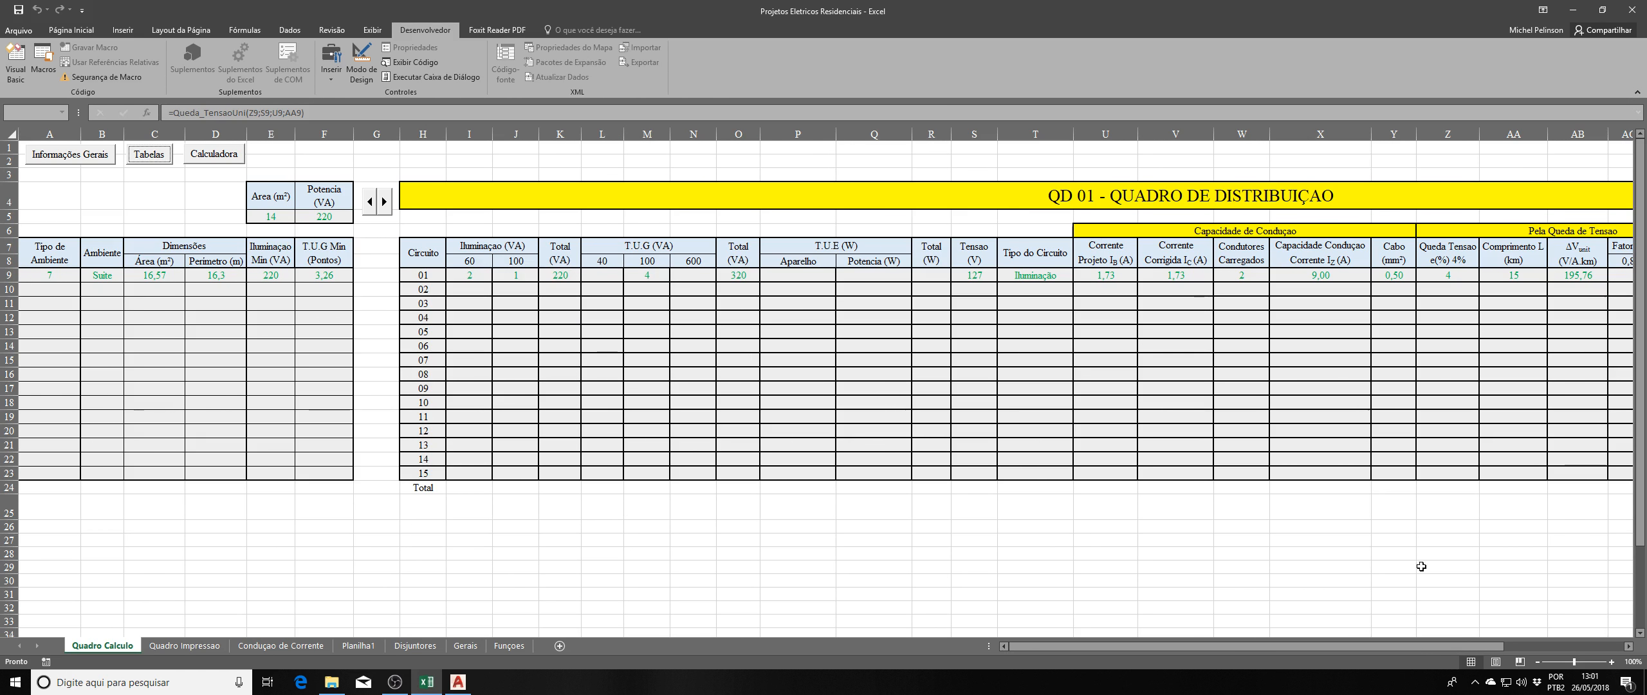
scroll(1297, 651, right, 3)
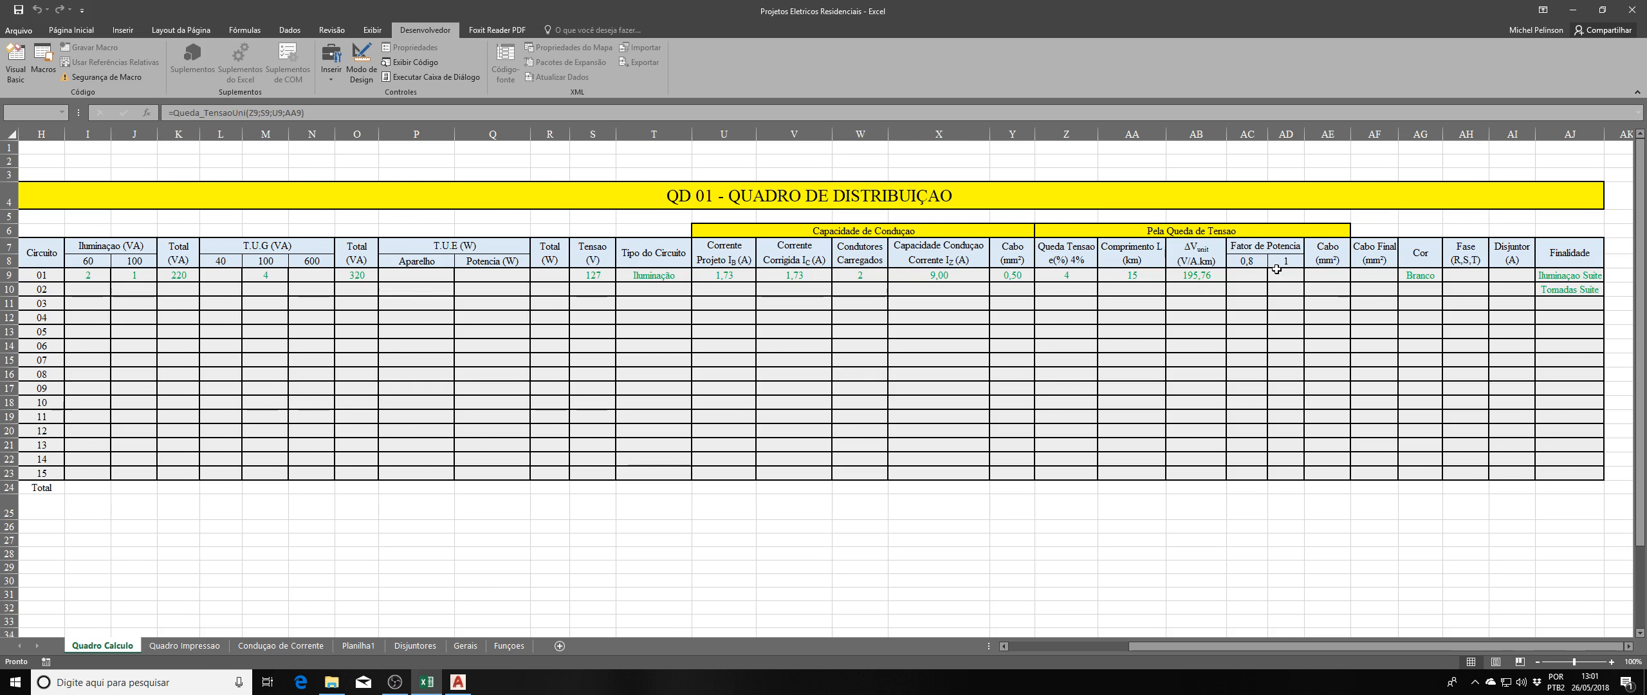
click(914, 432)
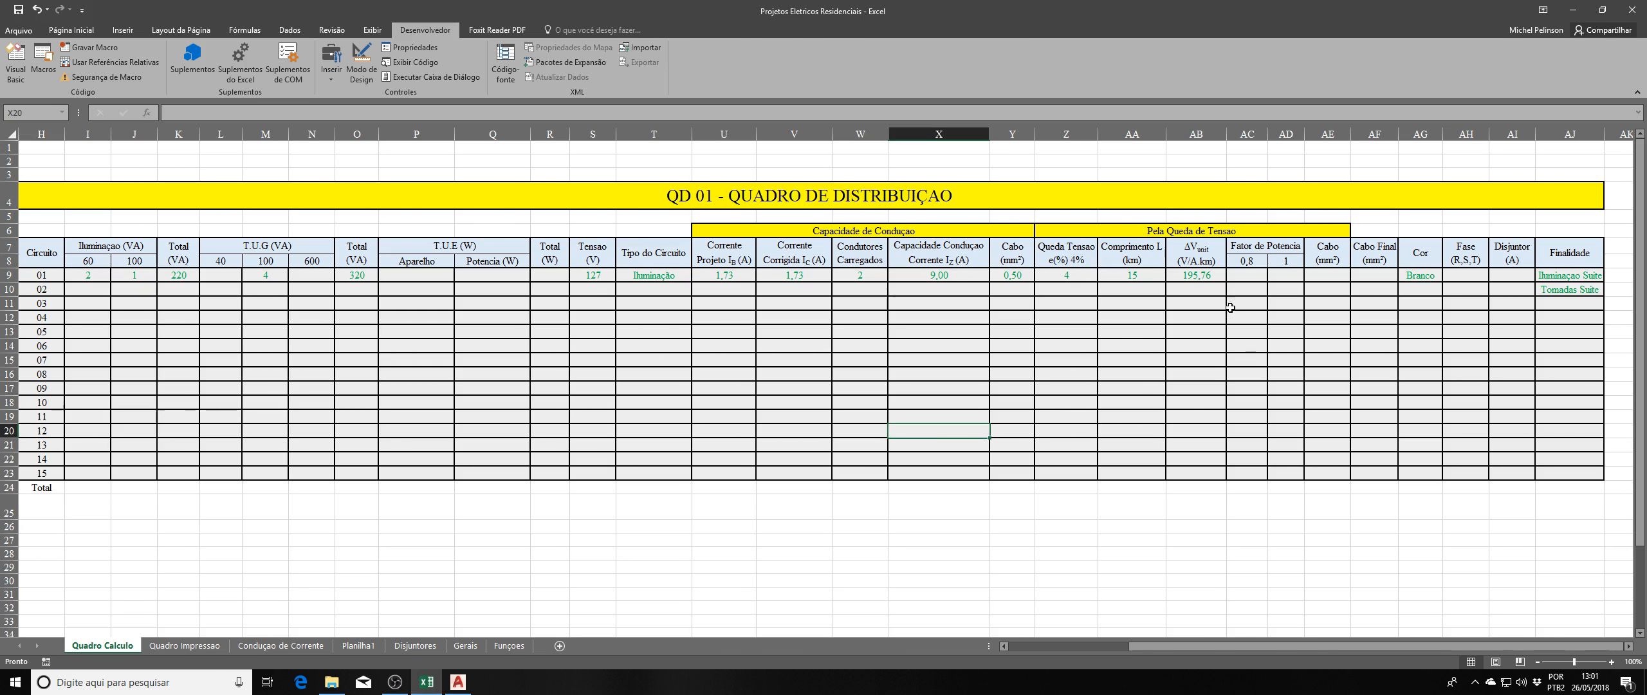
Insert the user-defined function Bitola_QT in circuit 01's voltage-drop Cabo cell (AE9), keeping its argument description in view.
click(1327, 276)
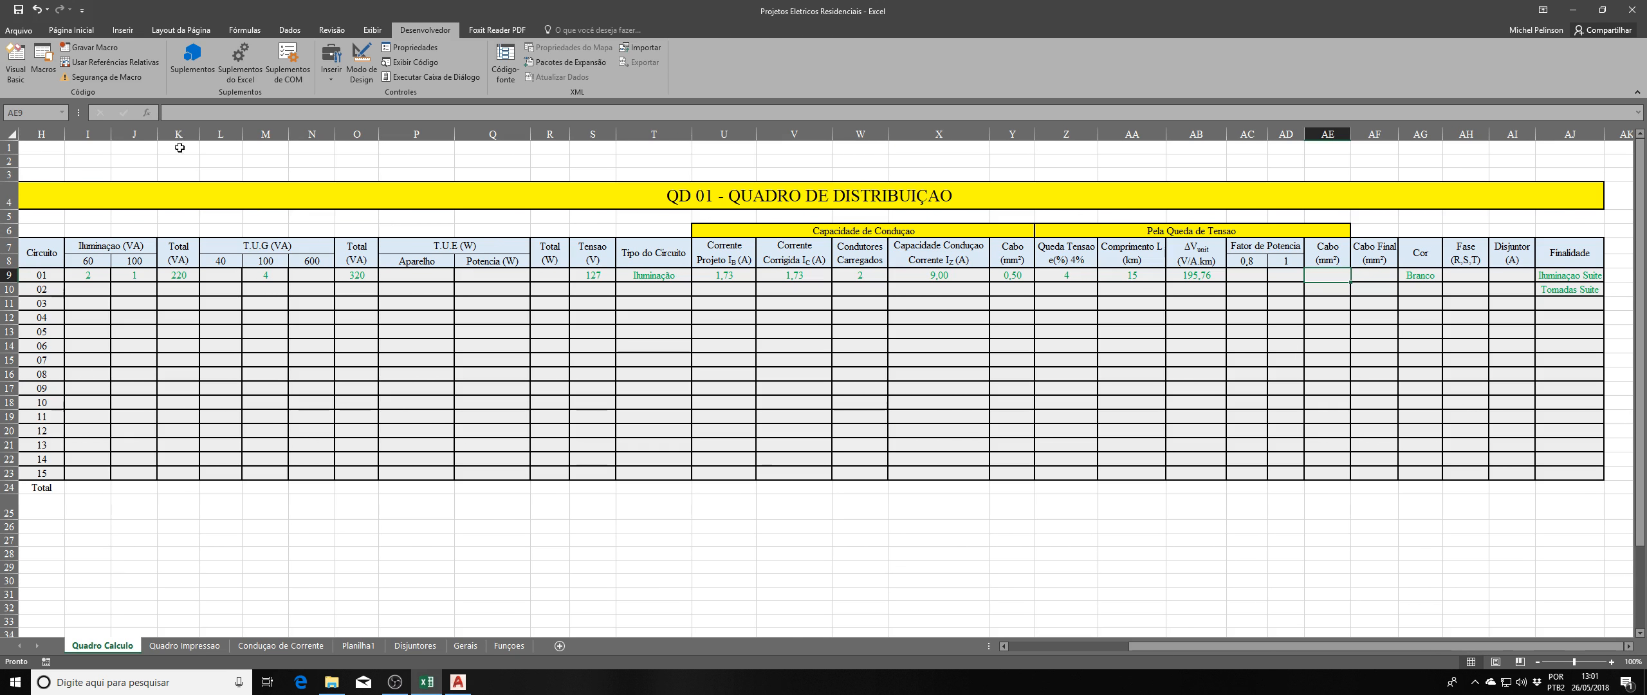
click(148, 114)
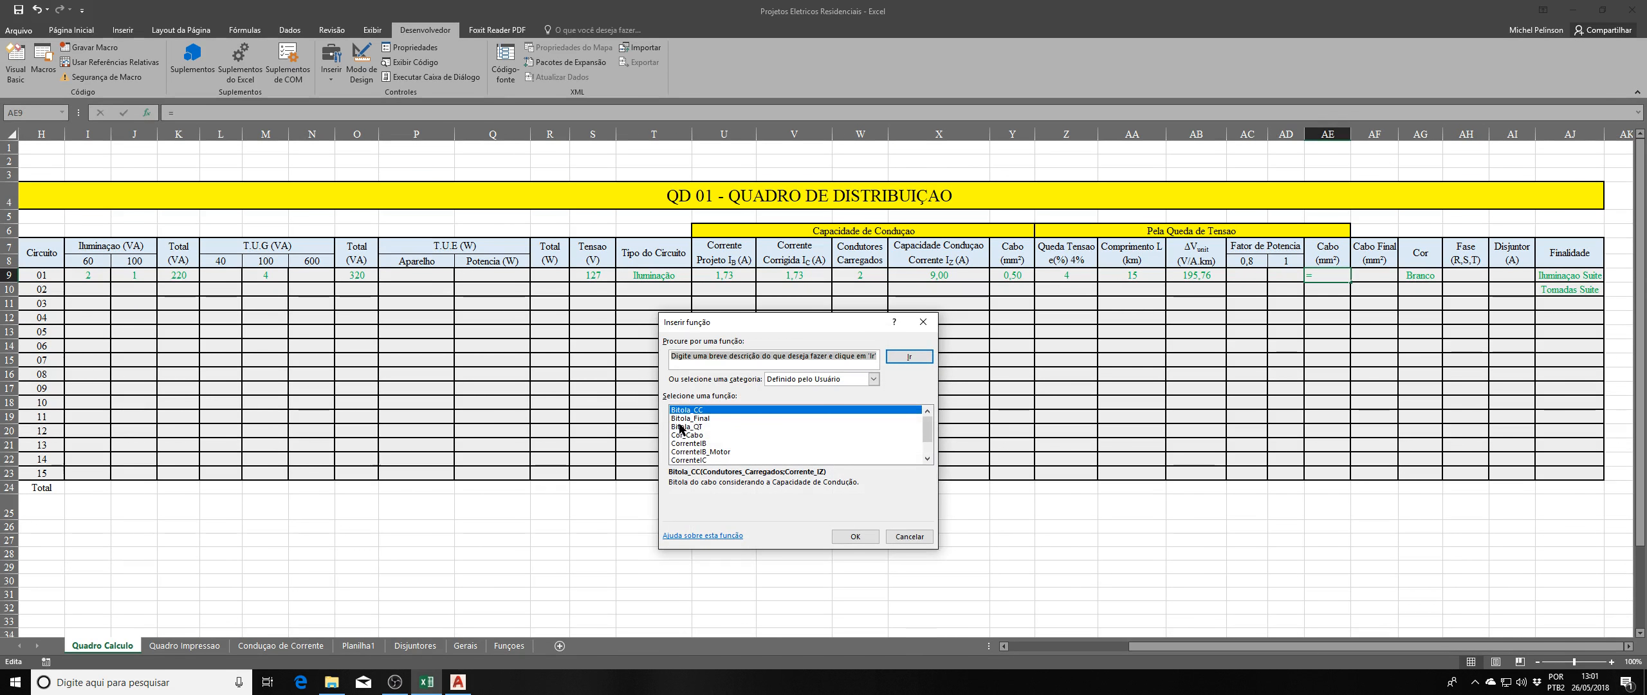
scroll(686, 429, down, 1)
scroll(770, 444, up, 1)
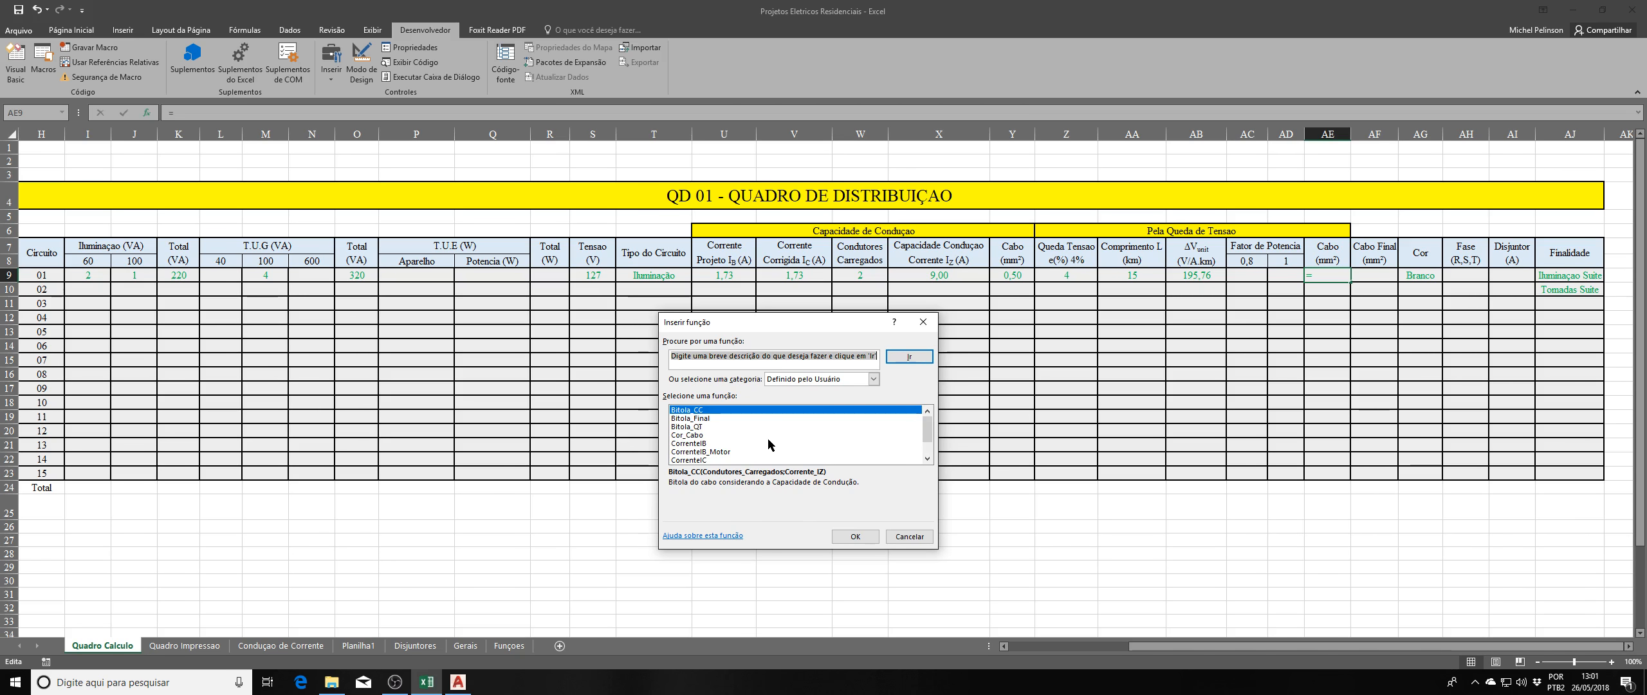
click(714, 427)
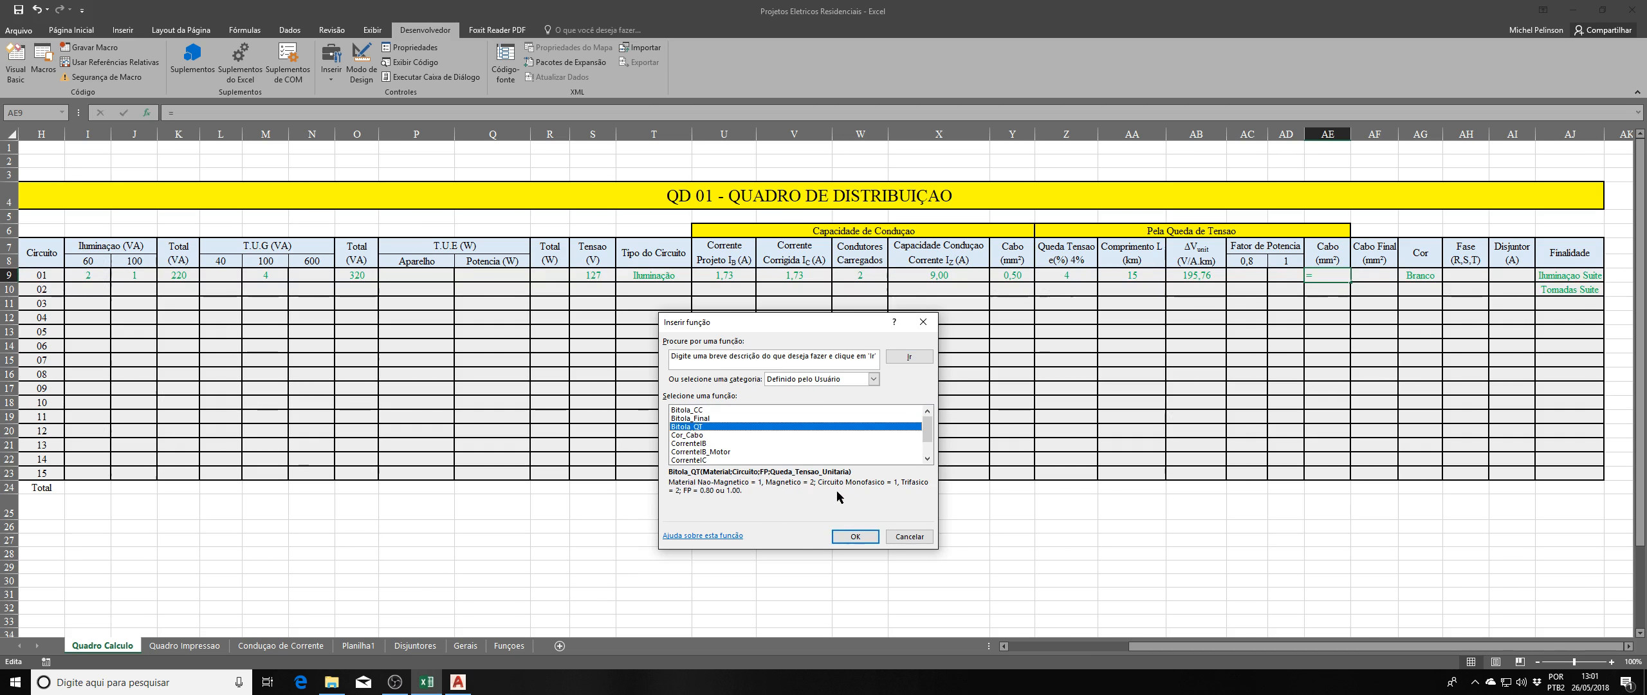
click(854, 536)
drag(740, 346, 757, 249)
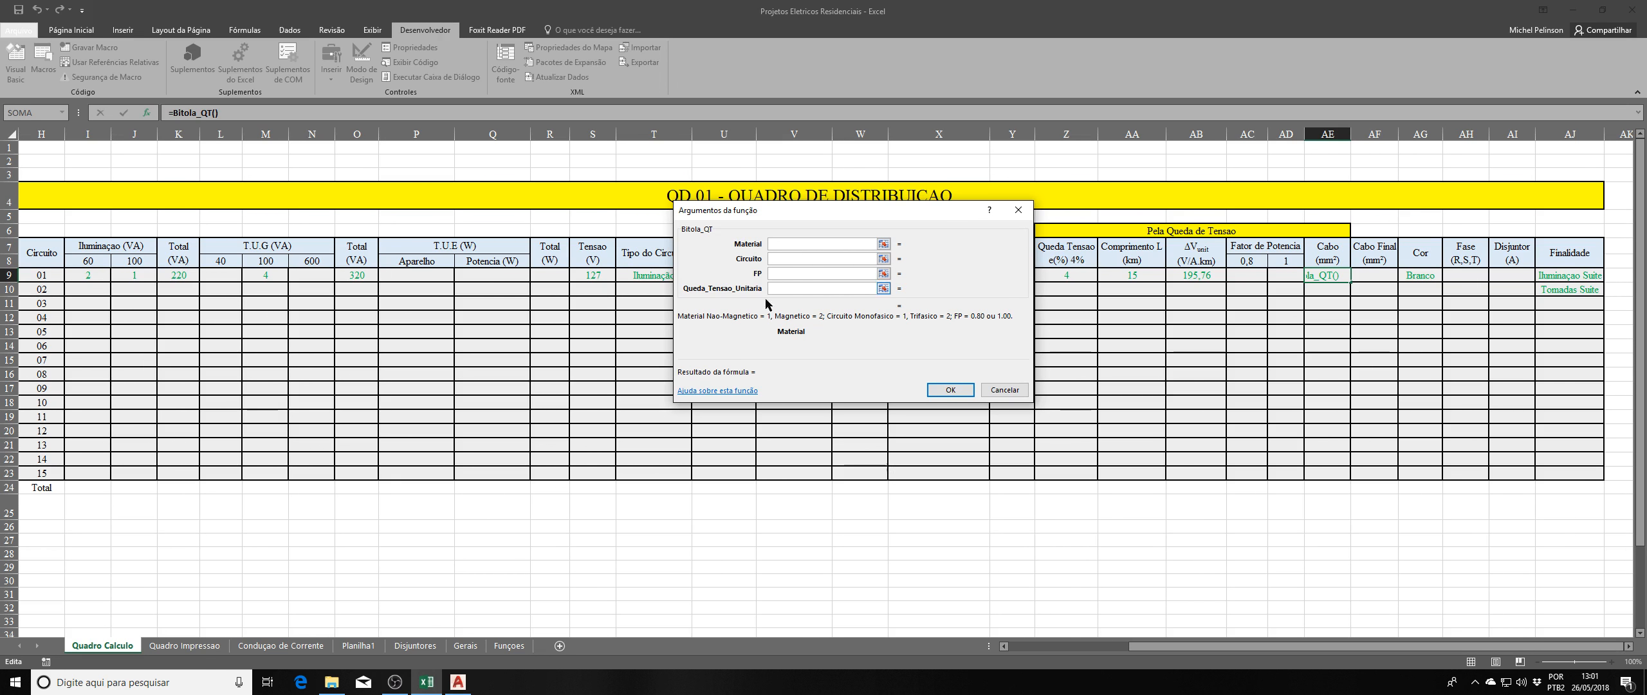
mouse_move(695, 319)
mouse_down()
mouse_move(761, 322)
mouse_move(675, 333)
mouse_up()
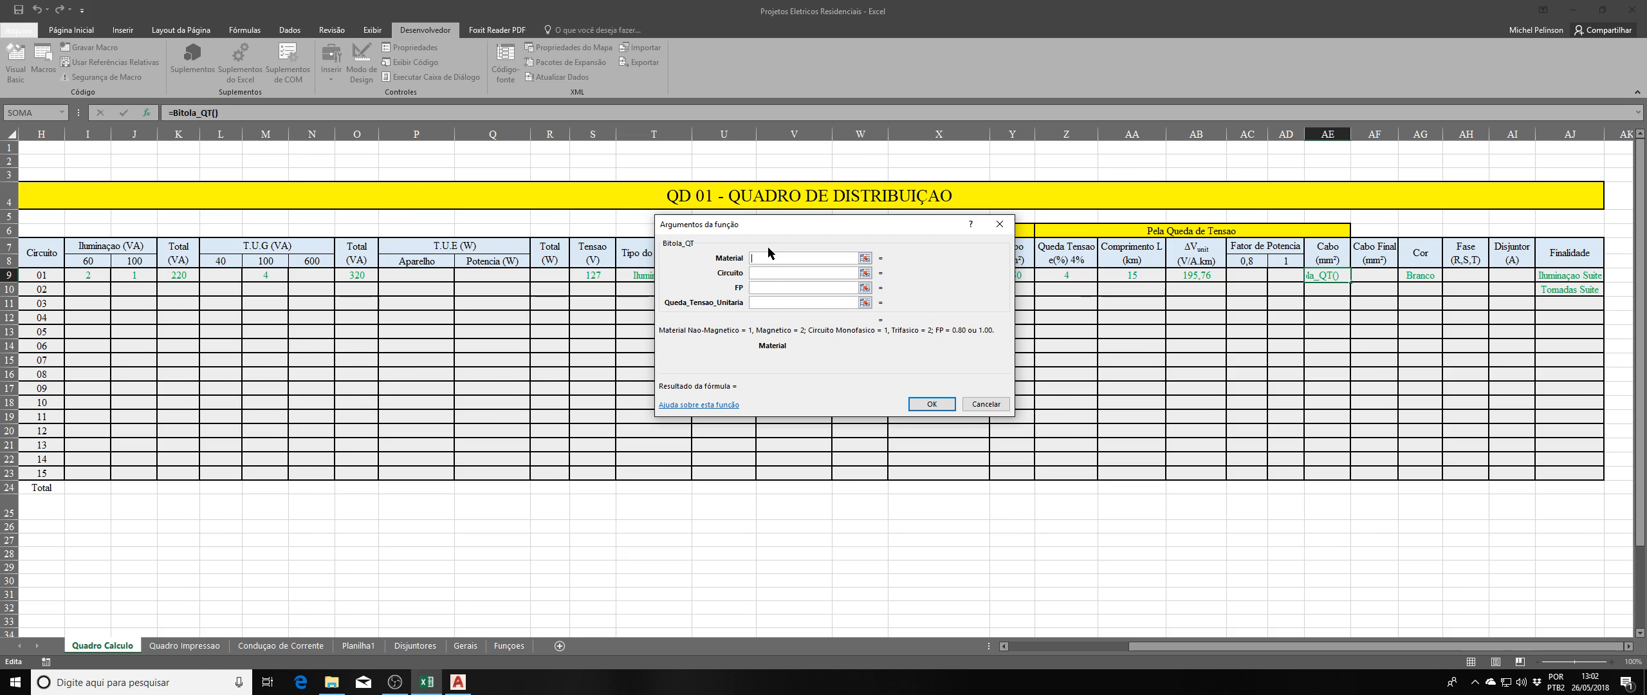
drag(783, 230, 726, 229)
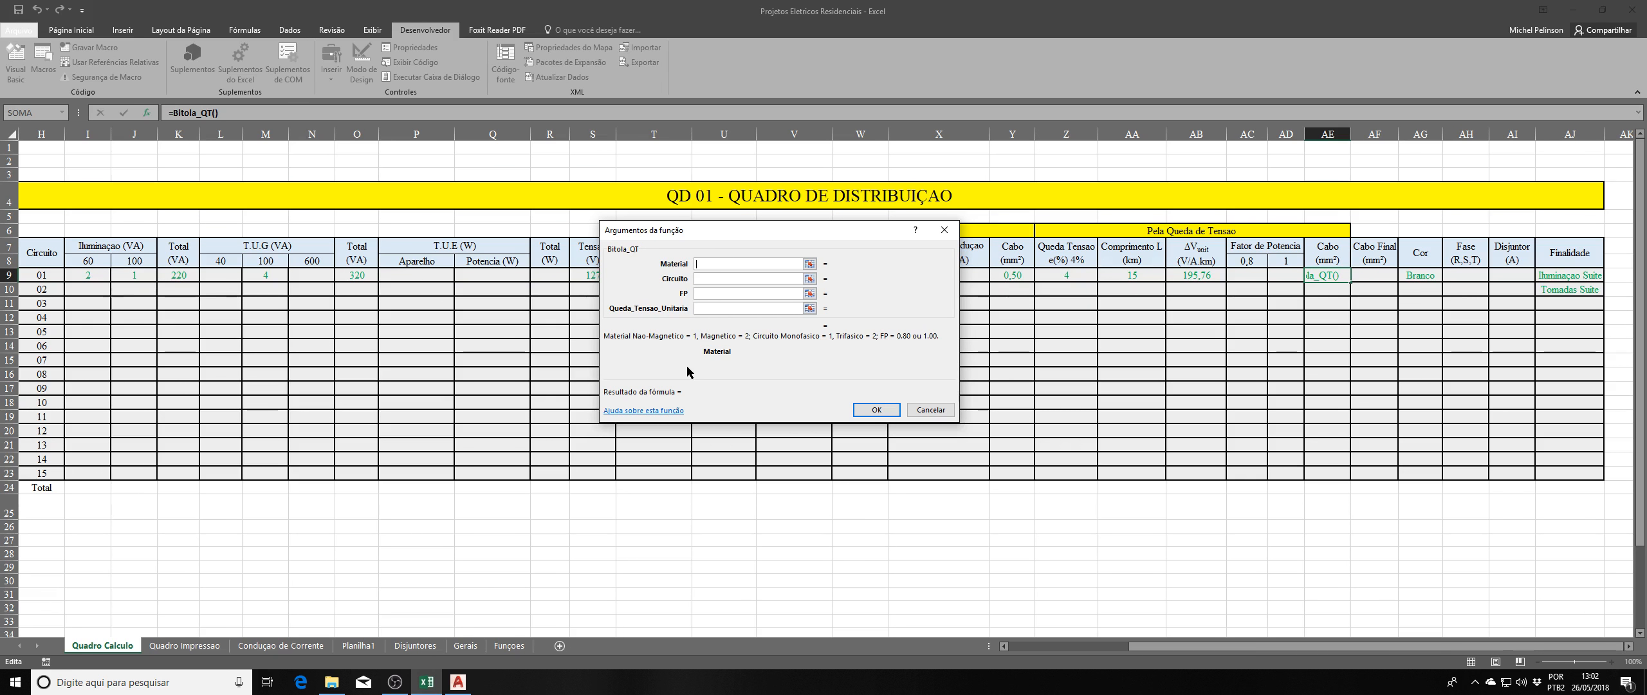
Set Bitola_QT's Material to 1 (non-magnetic), Circuito to 1 (single-phase) and FP to 1.
text(1)
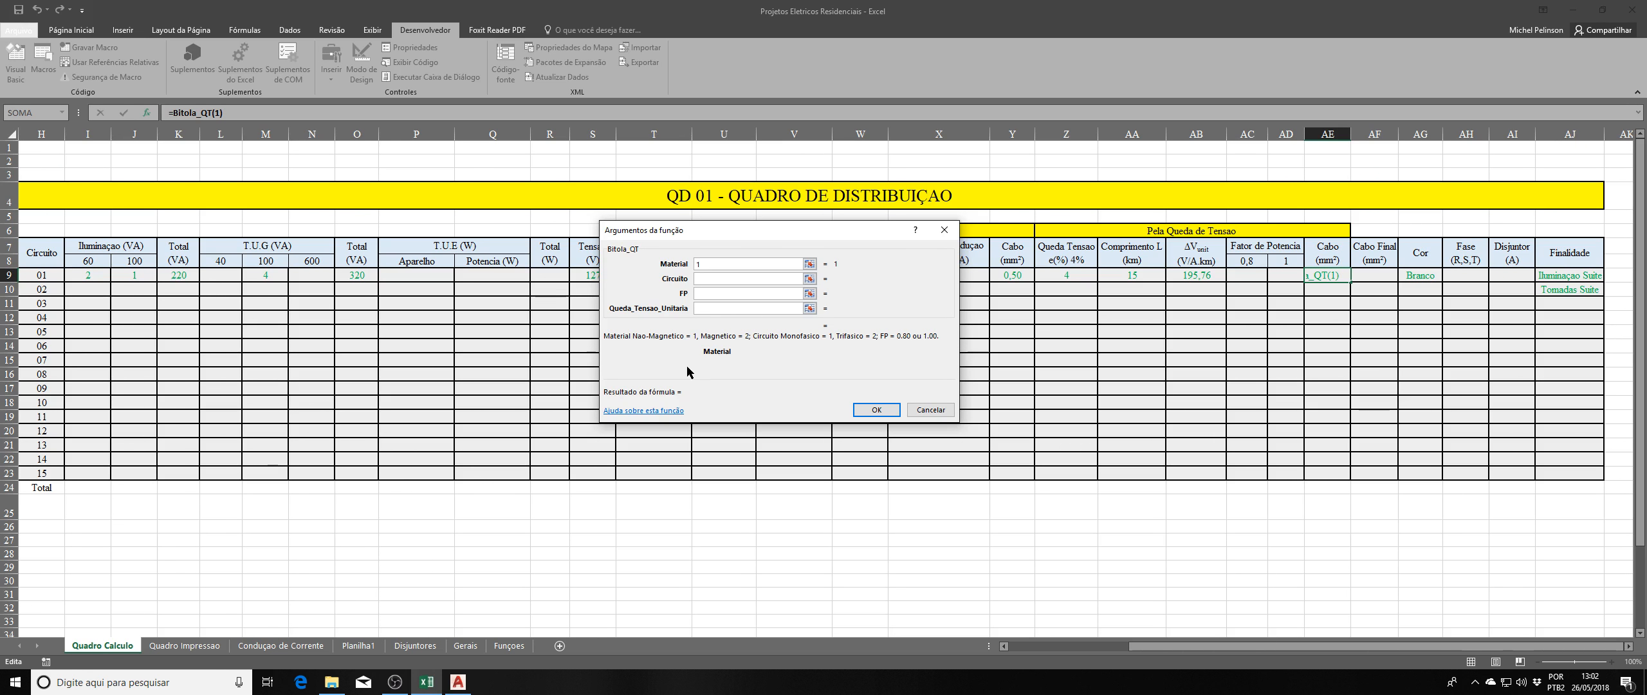
click(707, 283)
drag(752, 232, 759, 329)
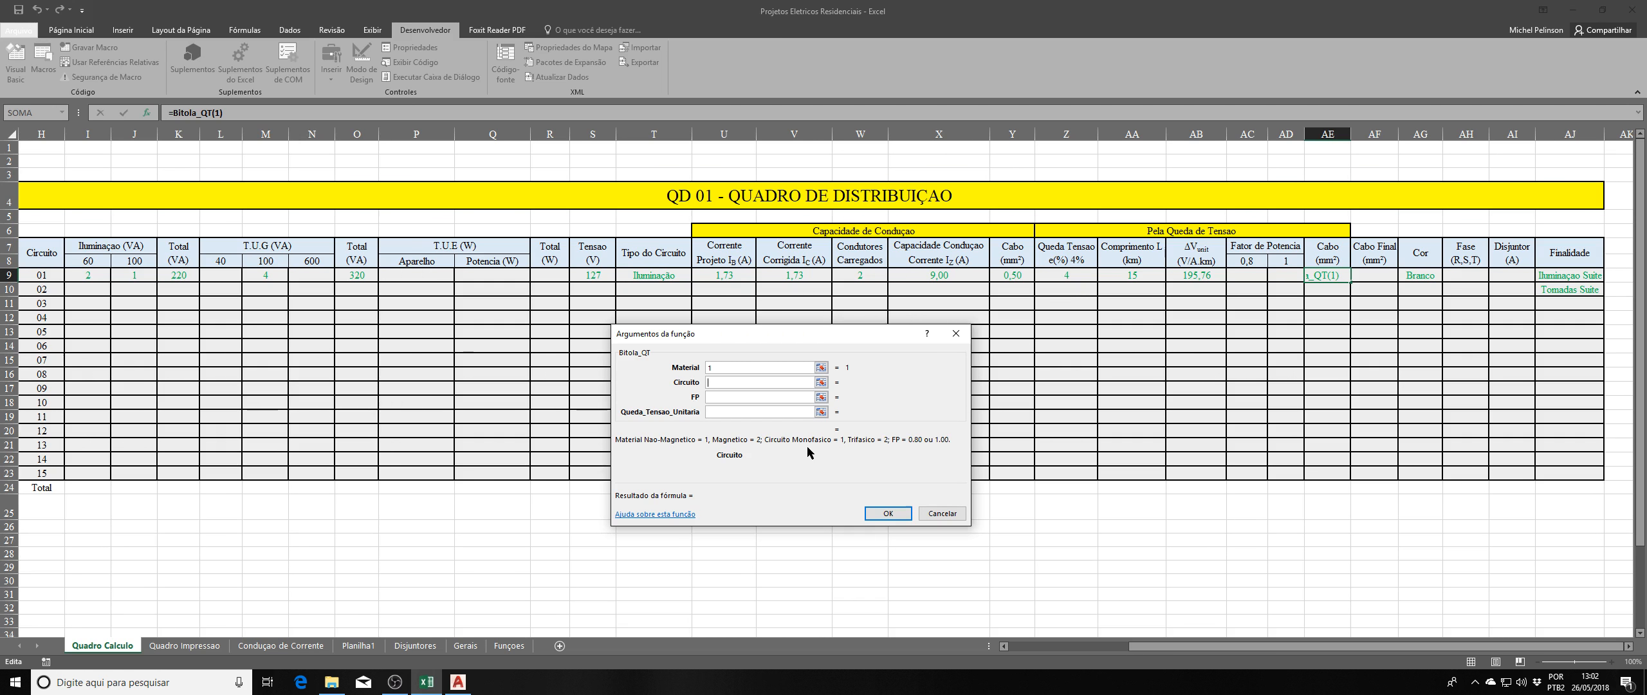
text(1)
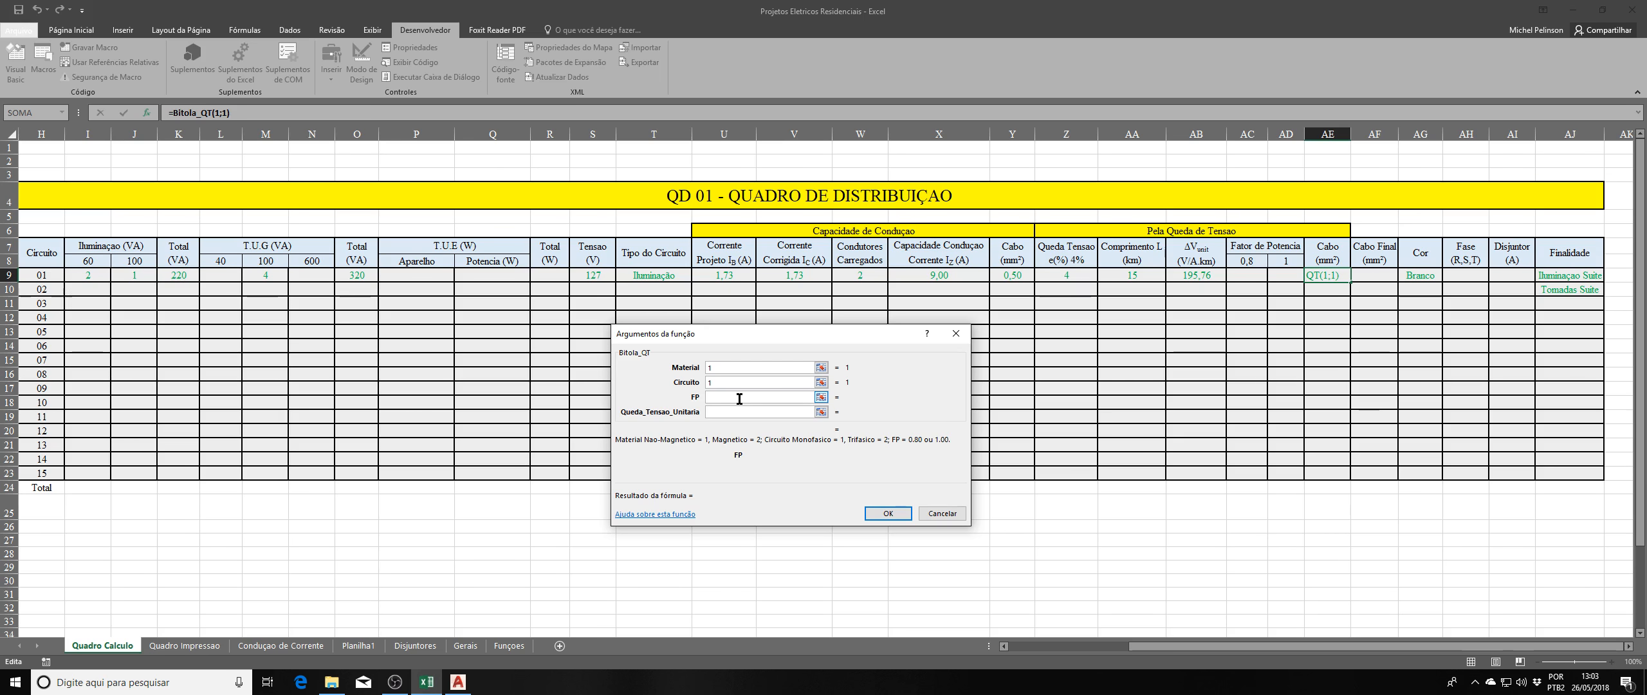
drag(715, 339, 654, 292)
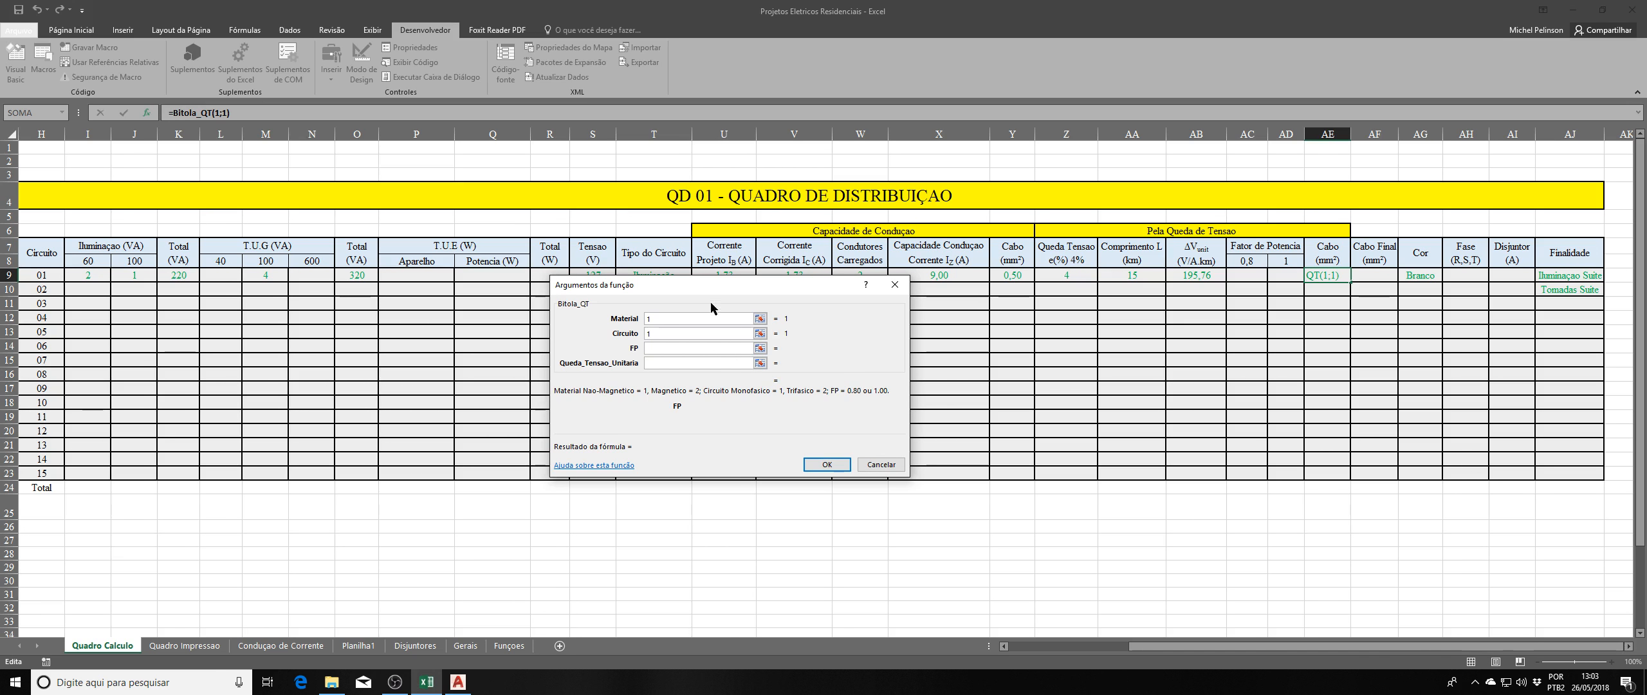
drag(682, 286, 633, 289)
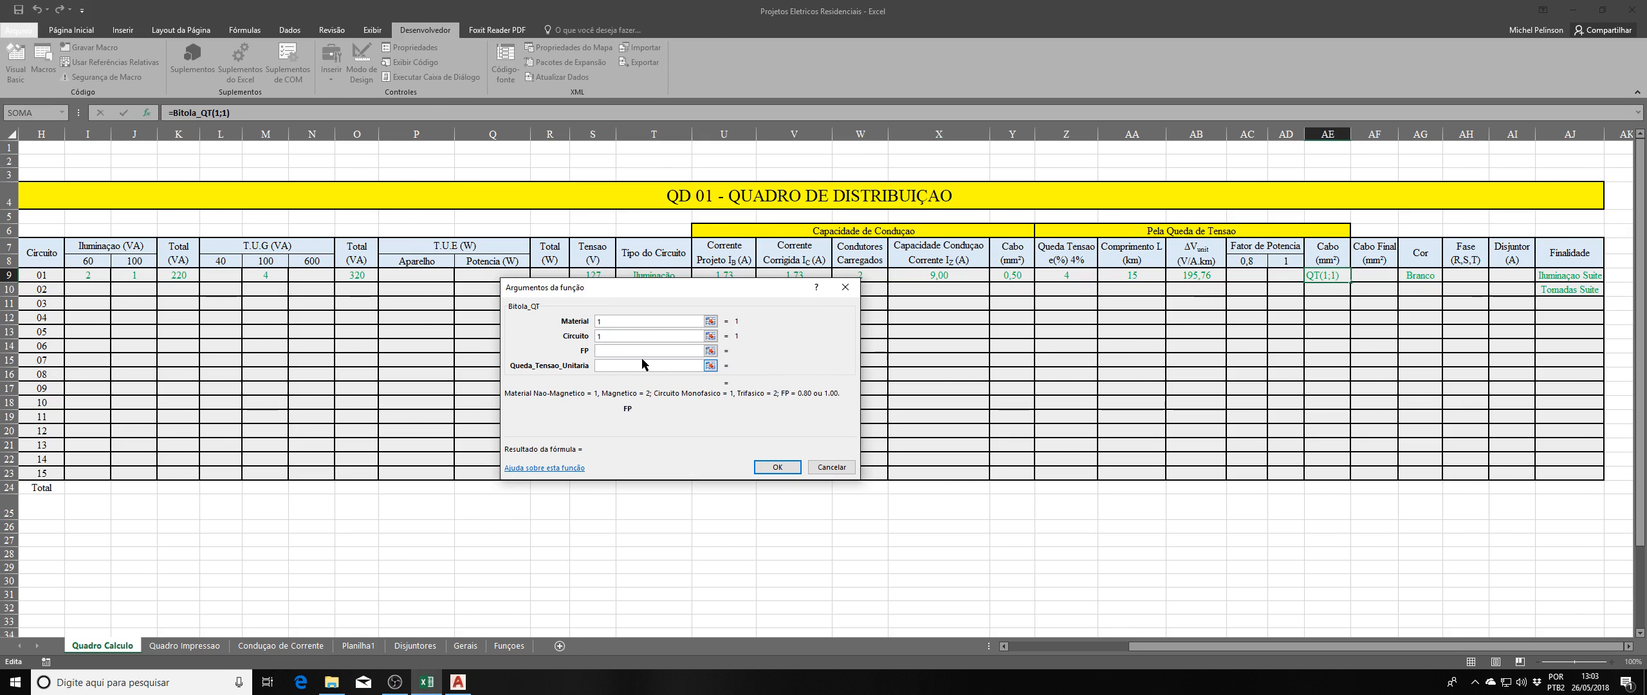
key(Tab)
text(1)
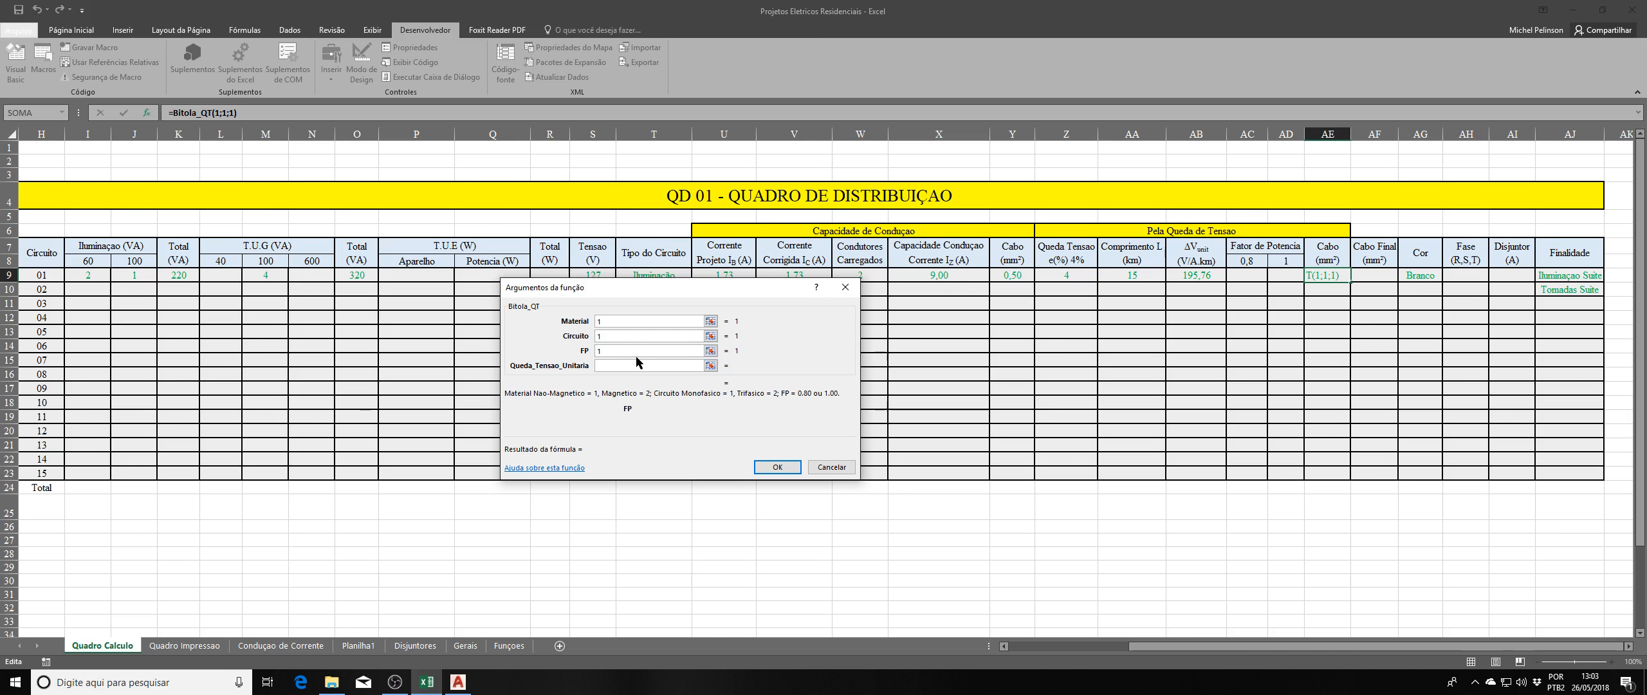
Use AB9 as Bitola_QT's Queda_Tensao_Unitaria argument, accept the formula and reselect circuit 01's Cabo cell.
click(610, 365)
drag(712, 291, 700, 318)
click(1205, 275)
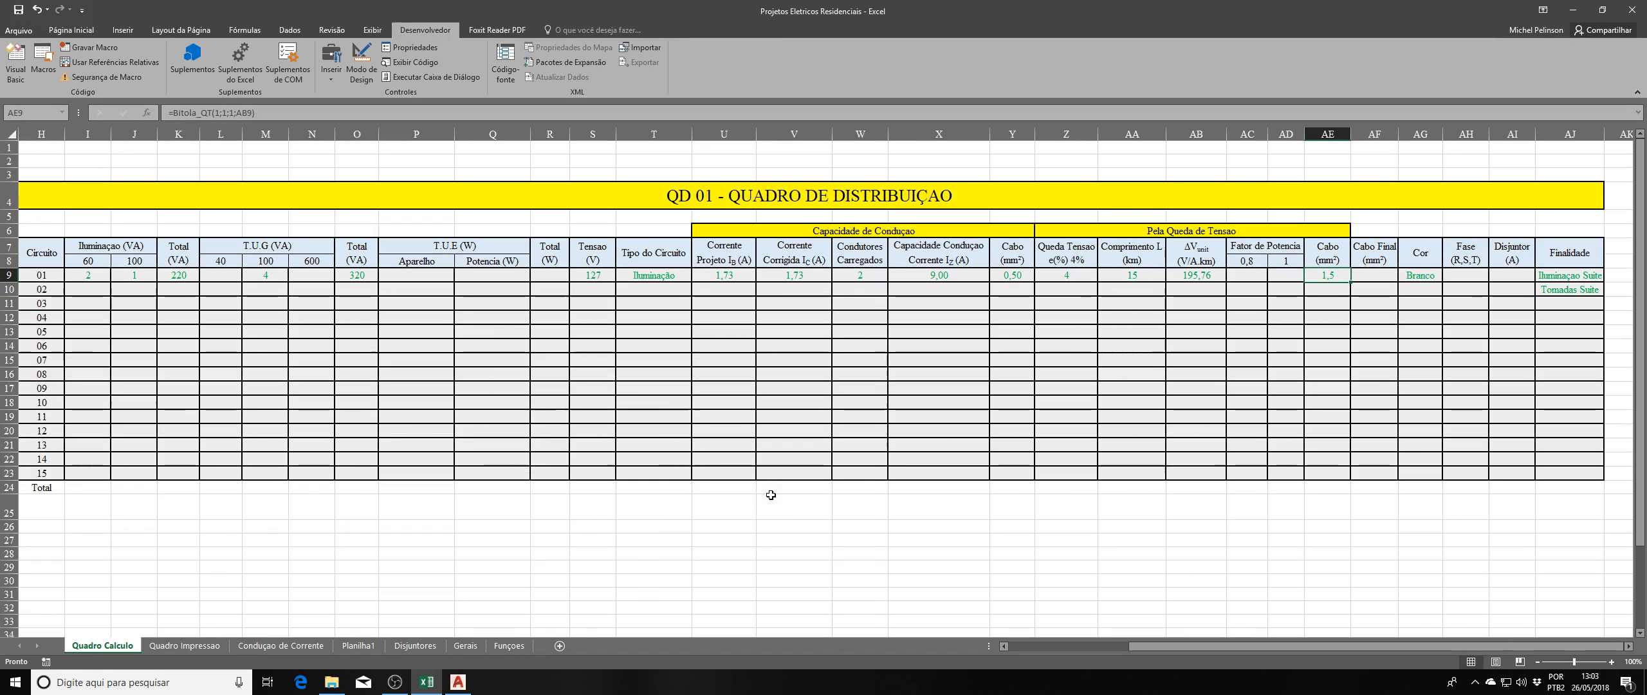
click(765, 494)
click(1326, 318)
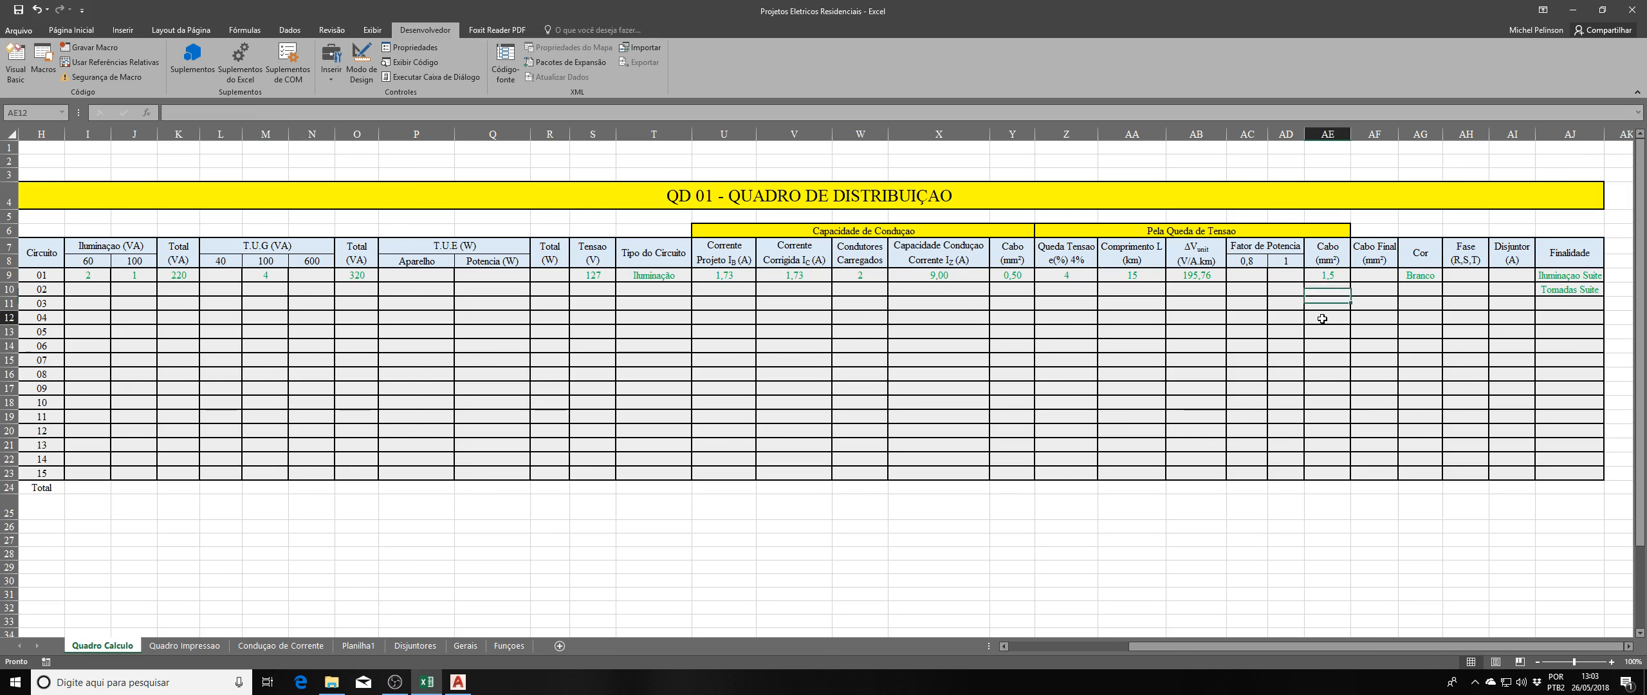
click(1338, 274)
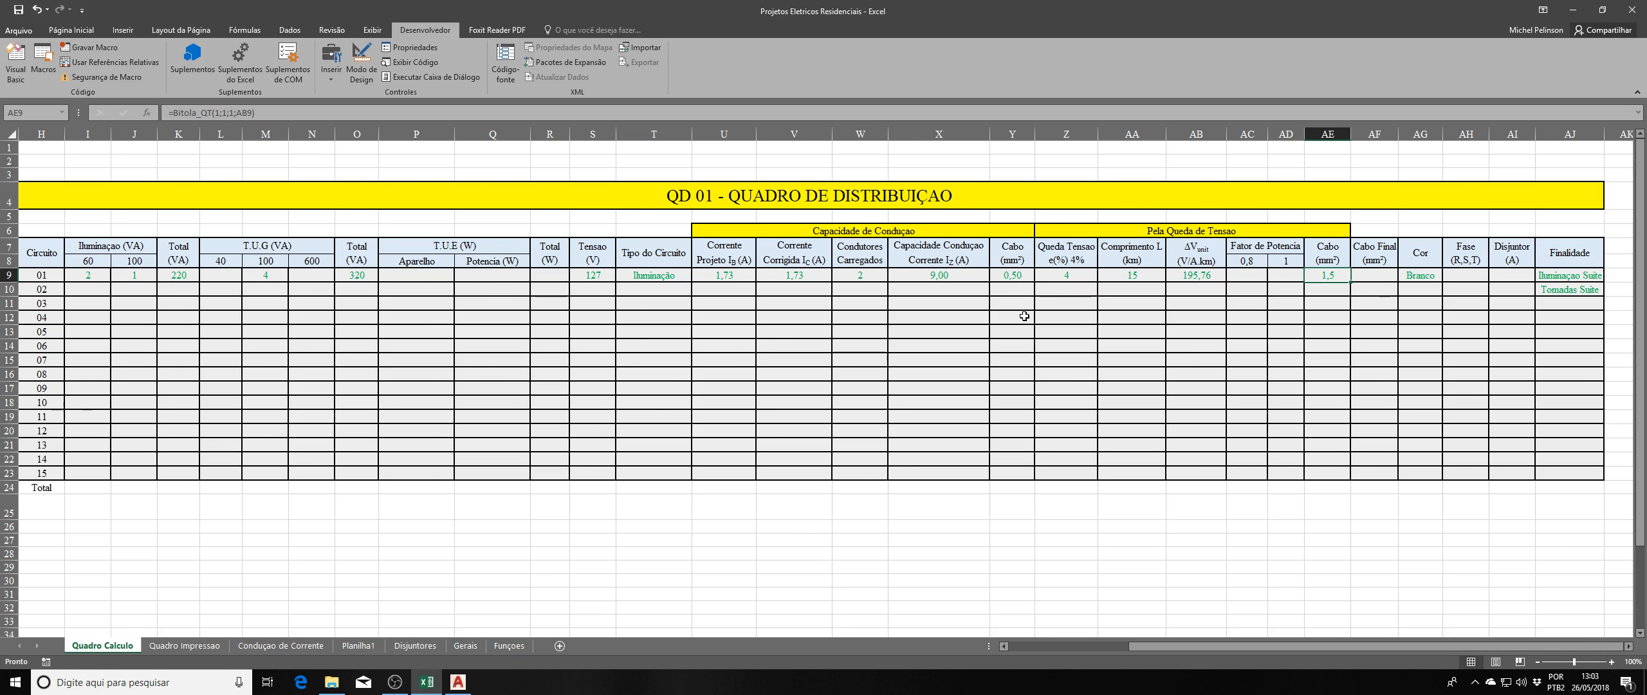
Compare circuit 01's Cabo cells for conduction capacity (Y9) and voltage drop (AE9), checking their formulas and columns.
click(1014, 278)
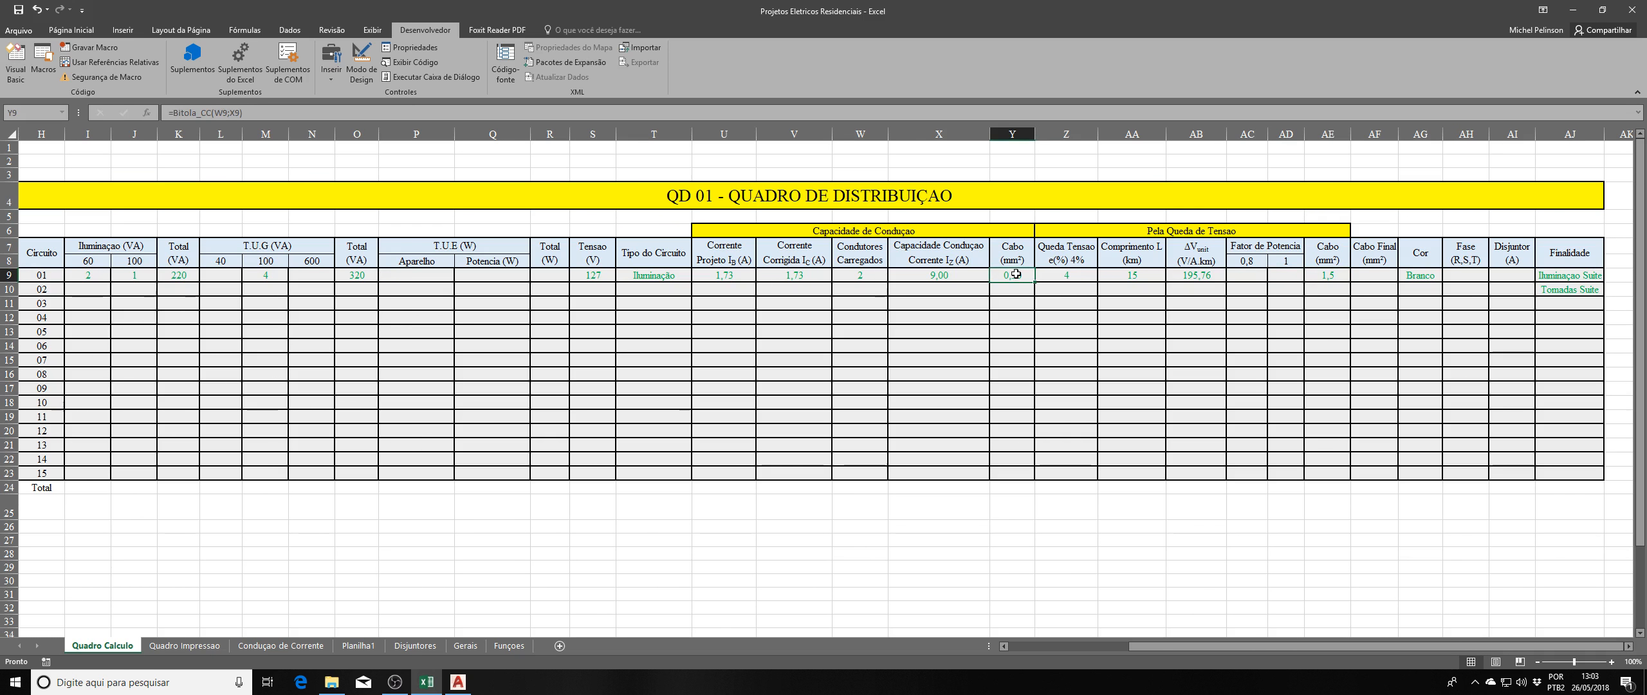
click(1318, 278)
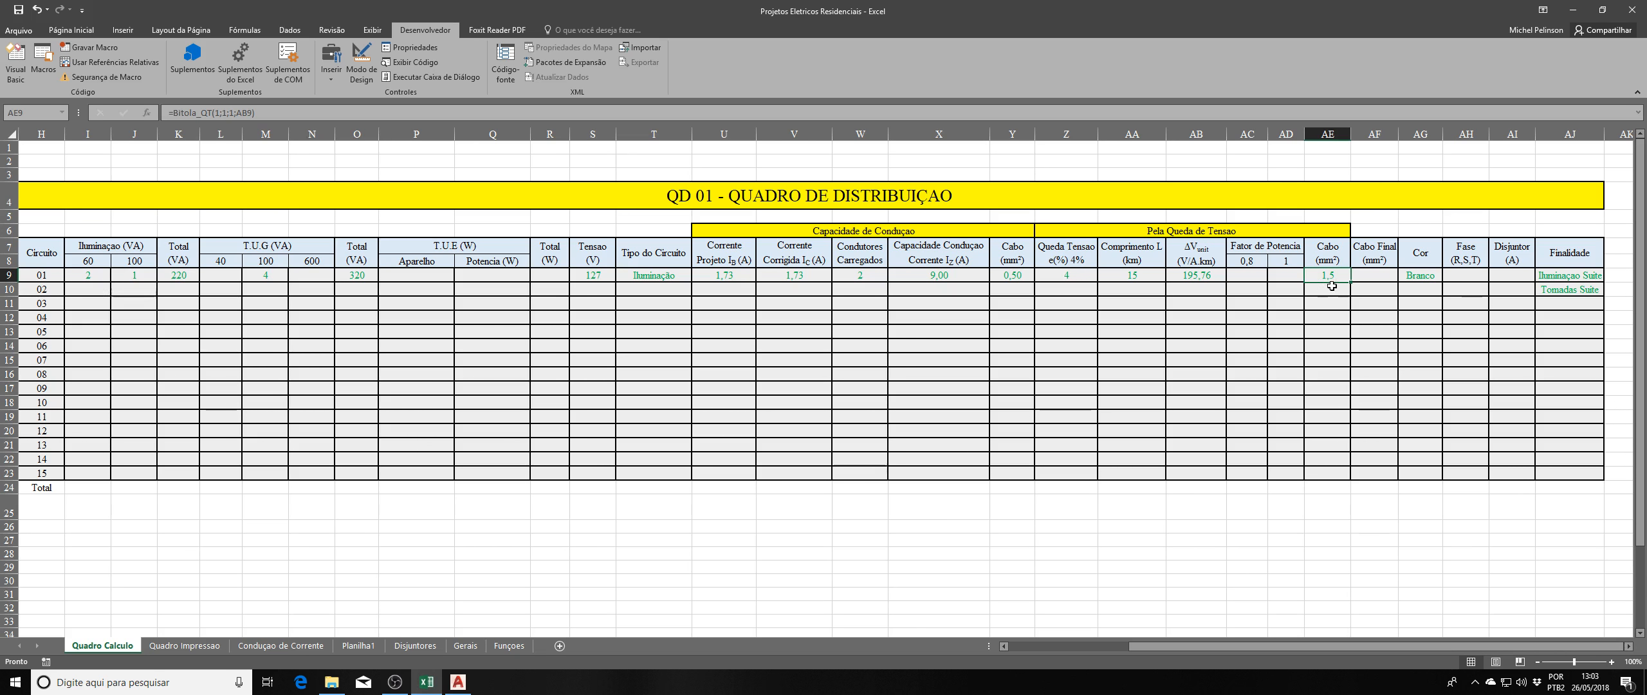
drag(1333, 275, 1327, 431)
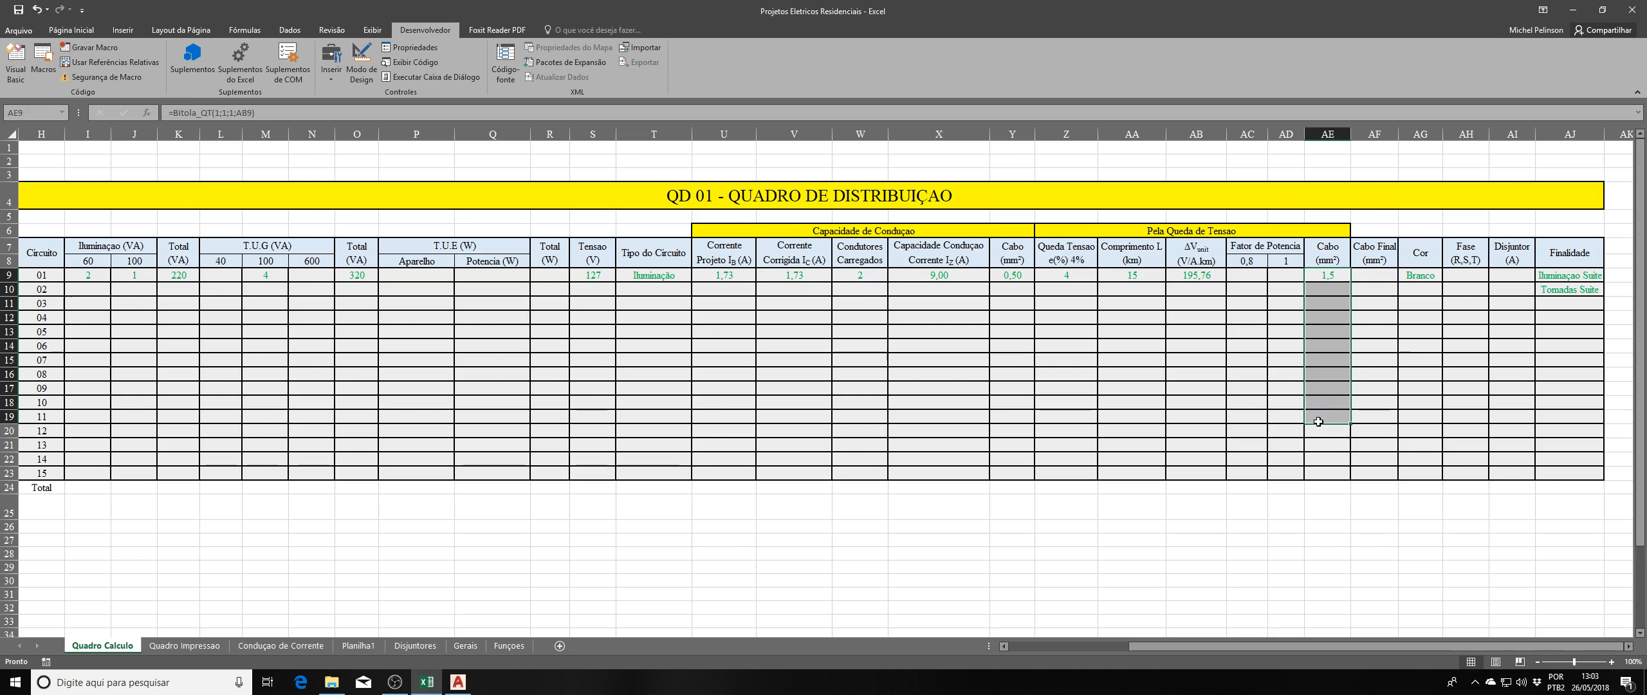
click(1326, 431)
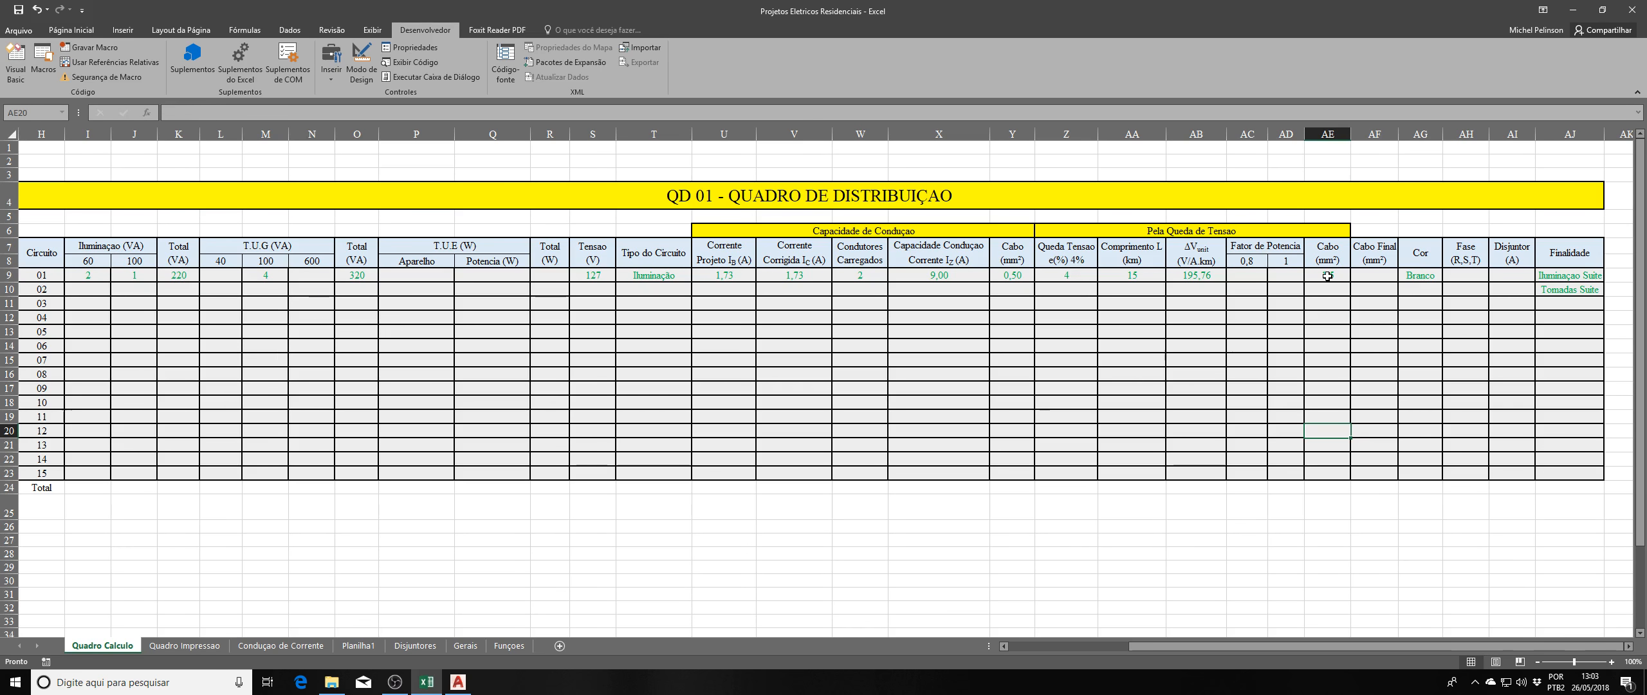
drag(1327, 276, 1325, 471)
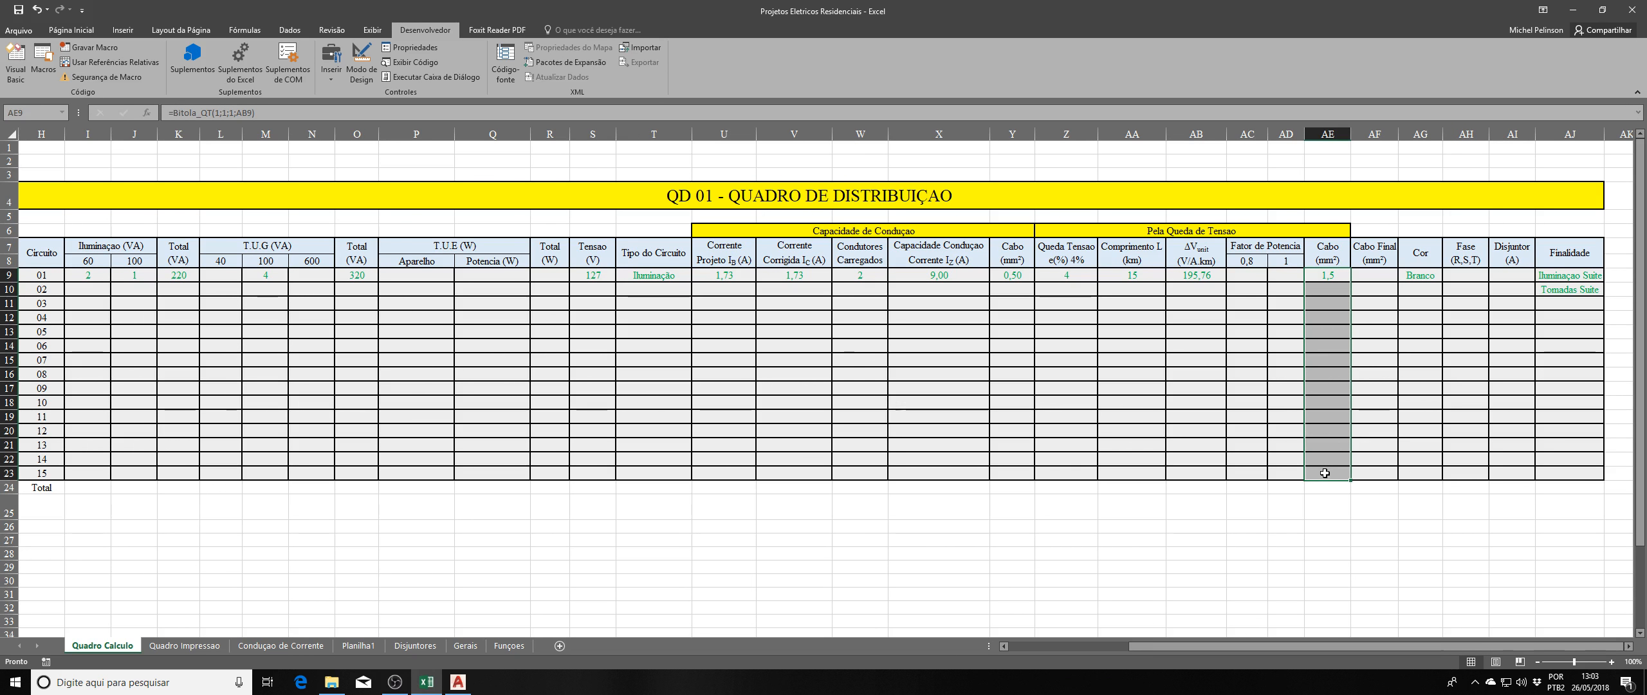
click(1331, 365)
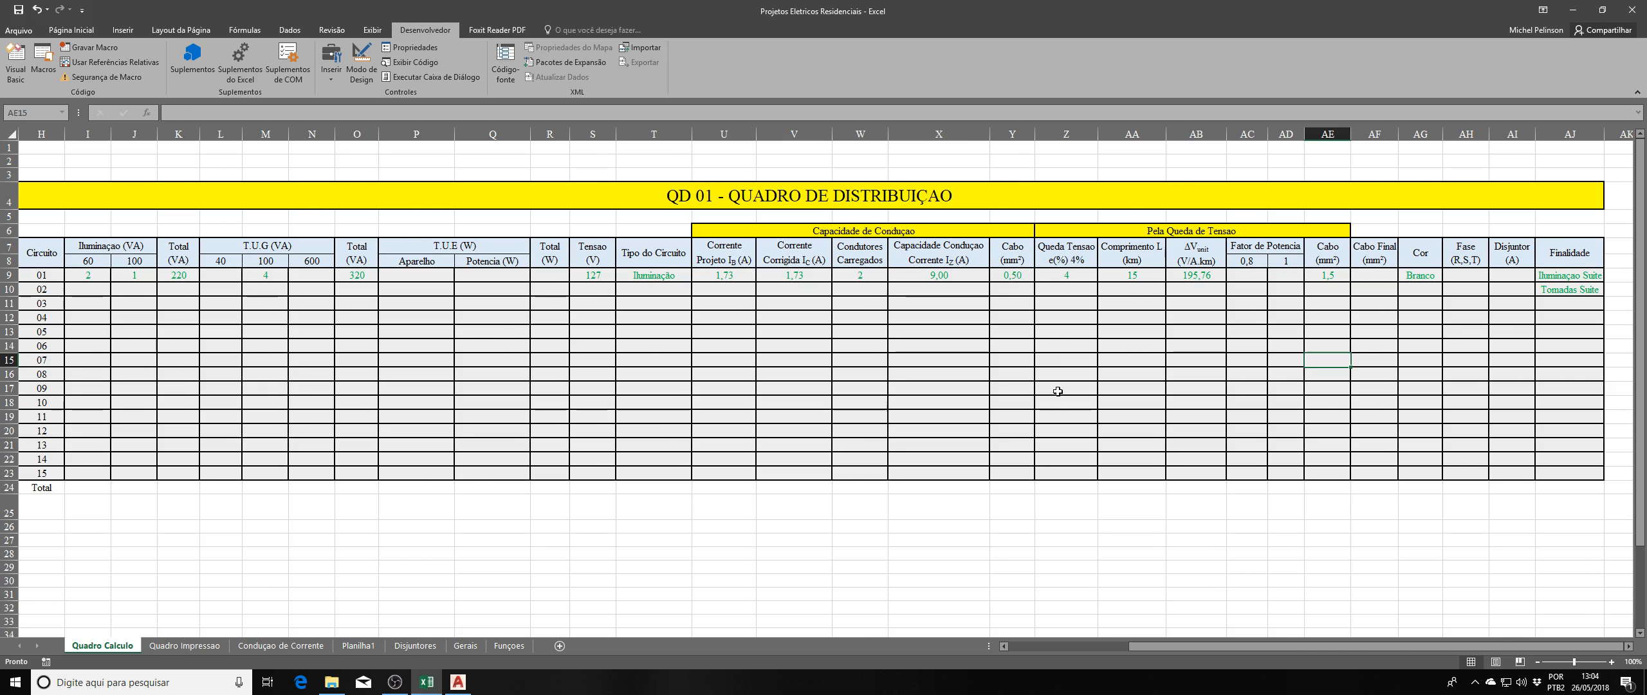
click(1027, 271)
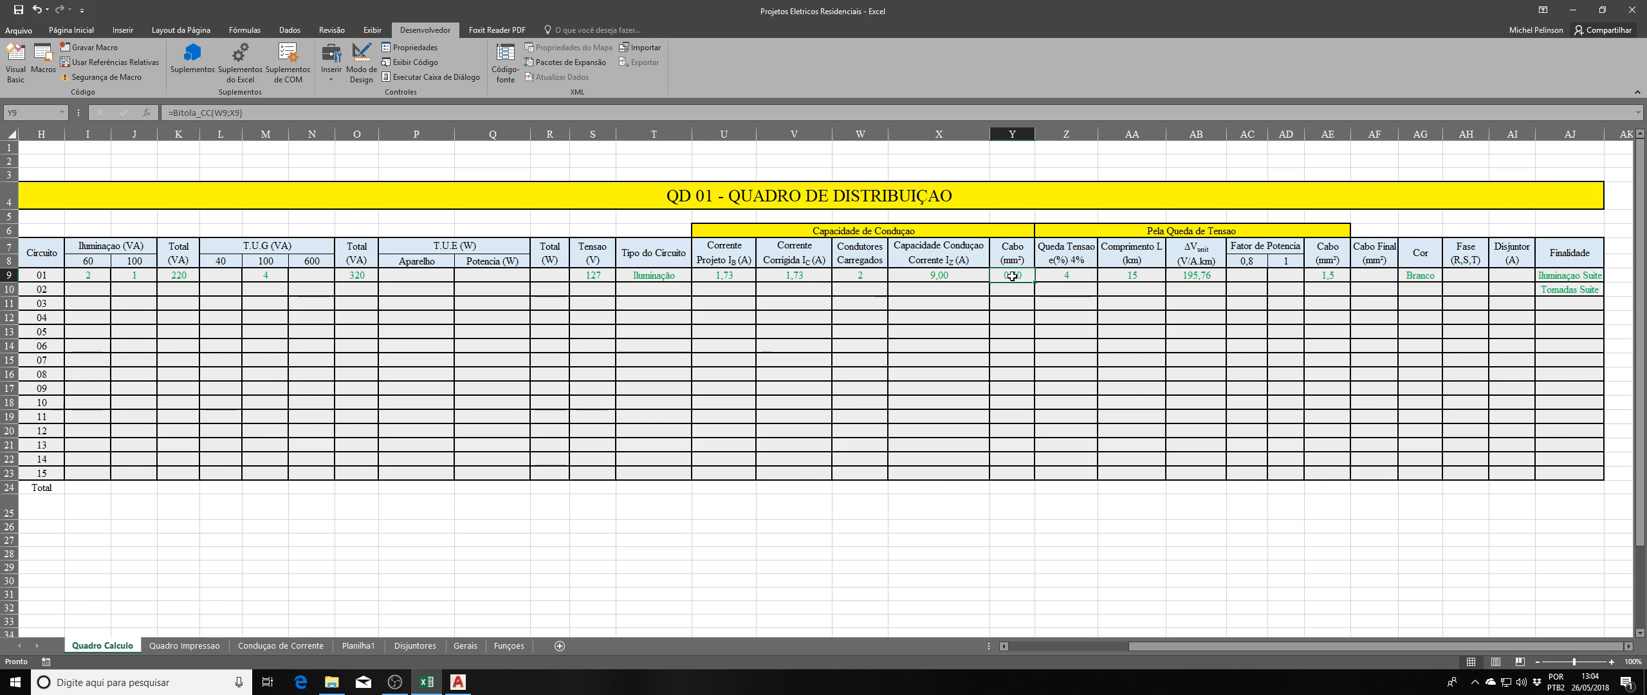
click(1027, 320)
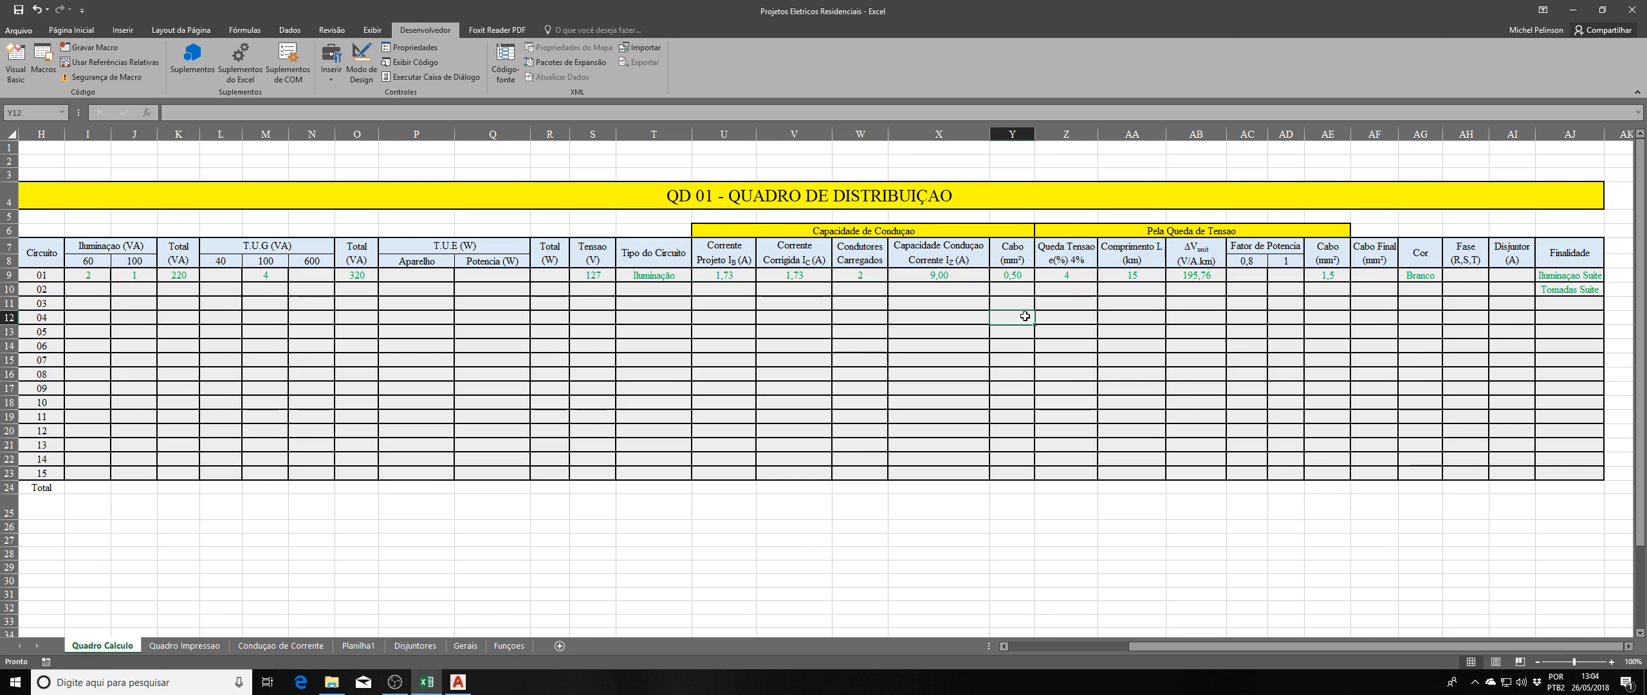
drag(1024, 343, 1023, 373)
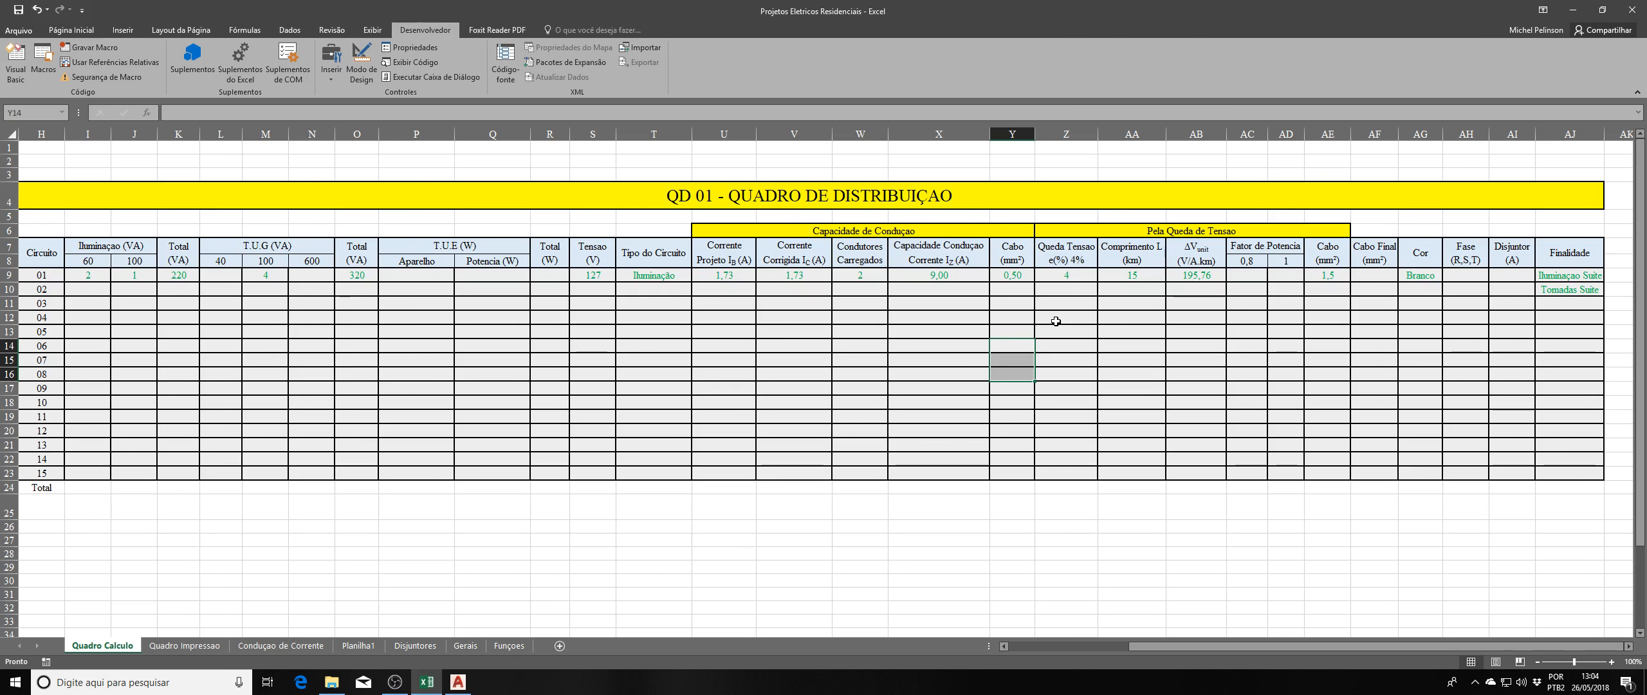
click(1023, 276)
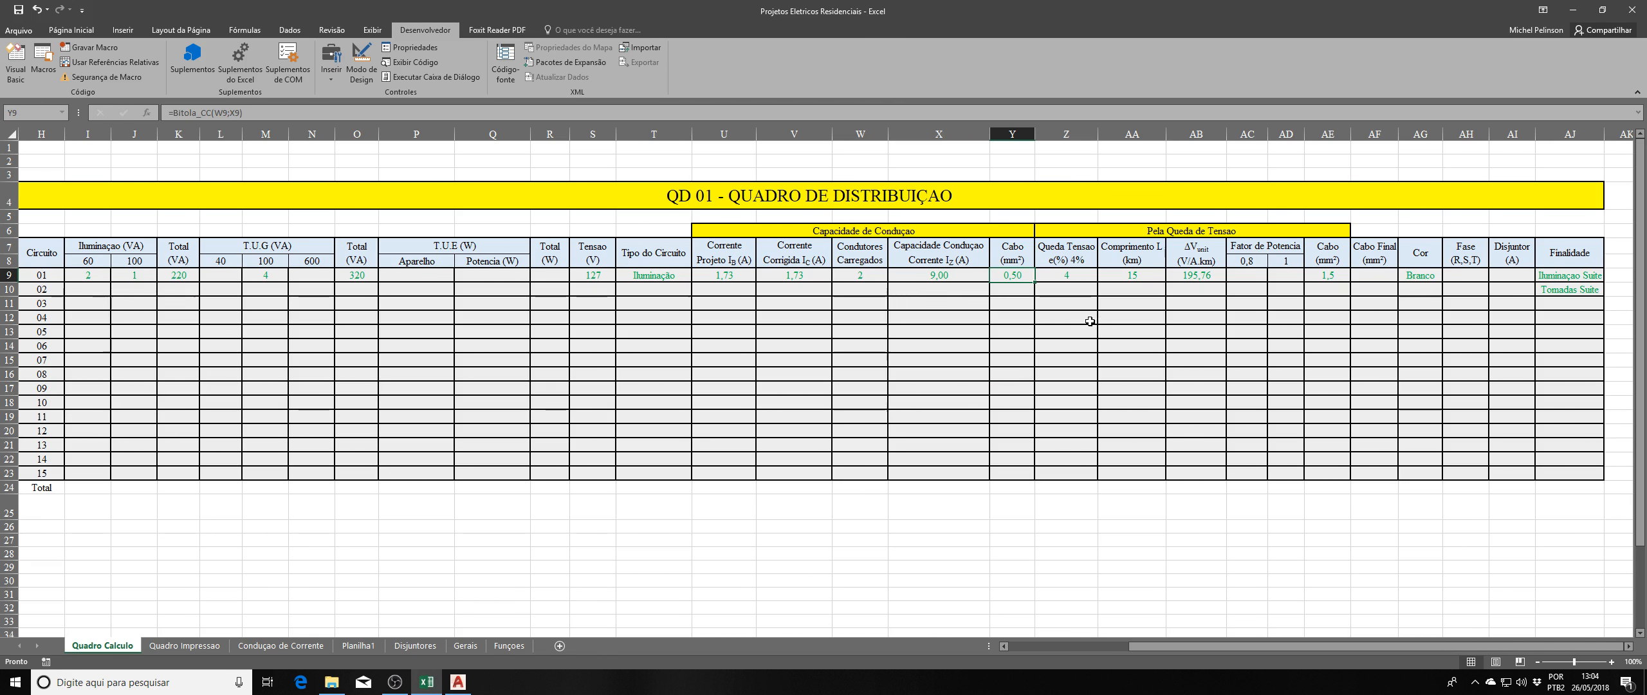
drag(1021, 328, 1019, 446)
click(1043, 318)
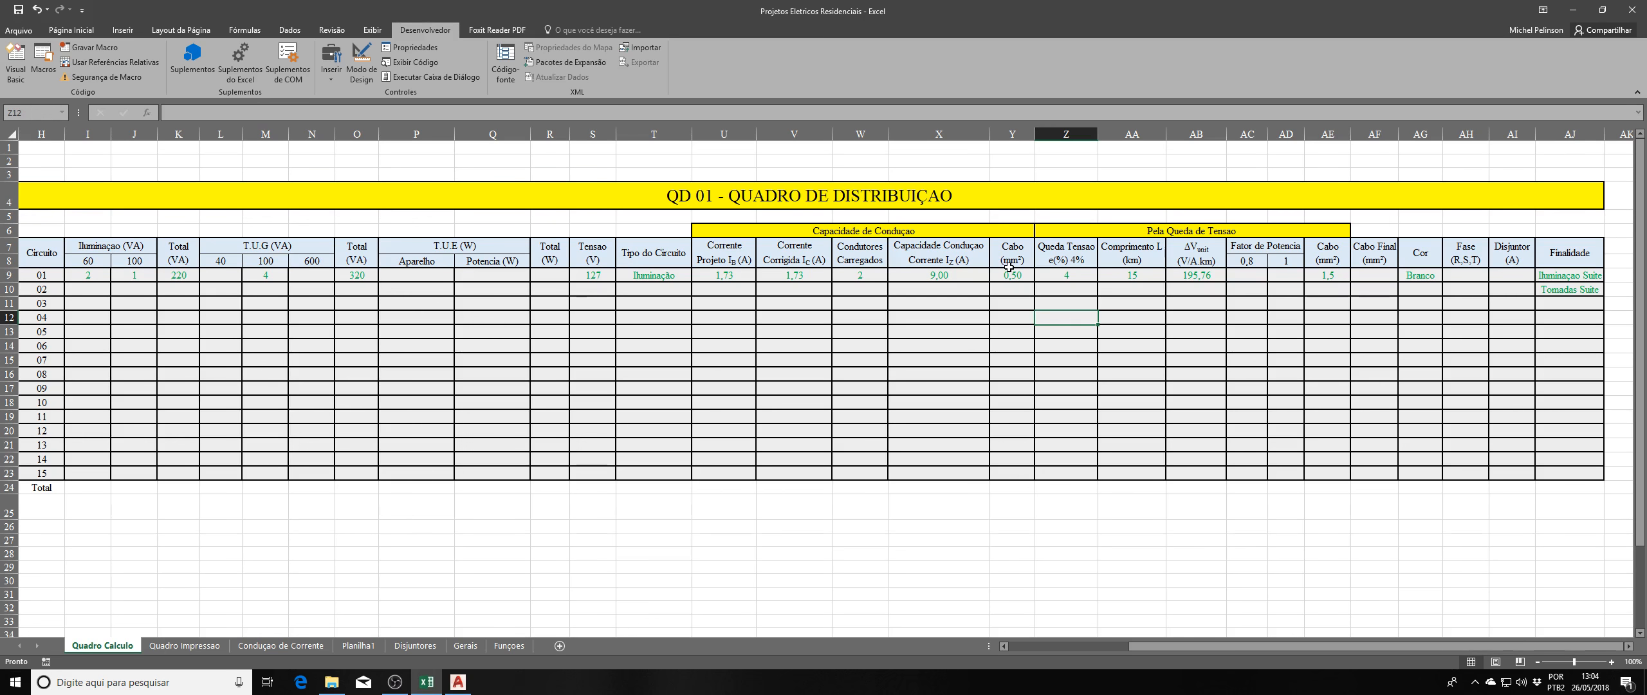
drag(1332, 275, 1329, 391)
click(1329, 401)
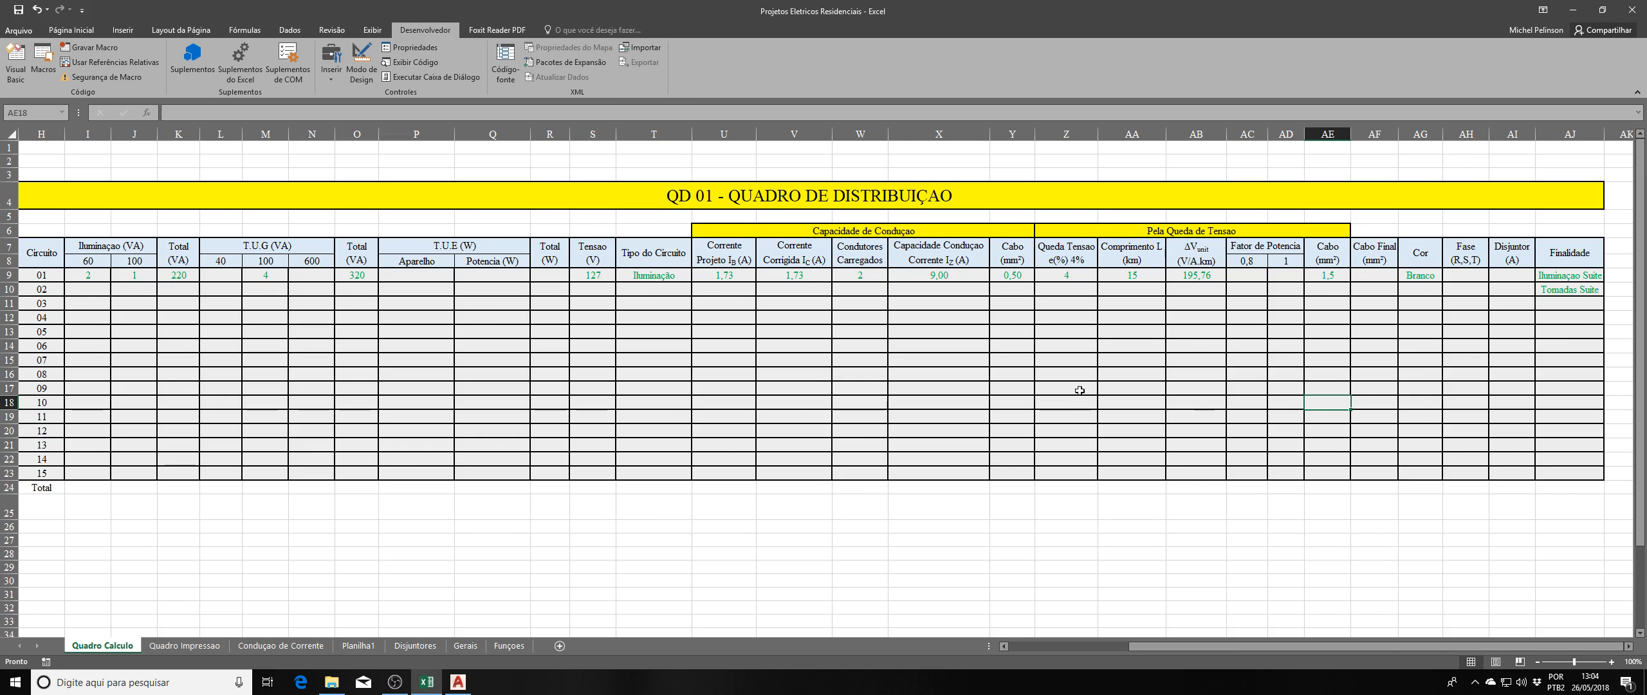
click(1004, 277)
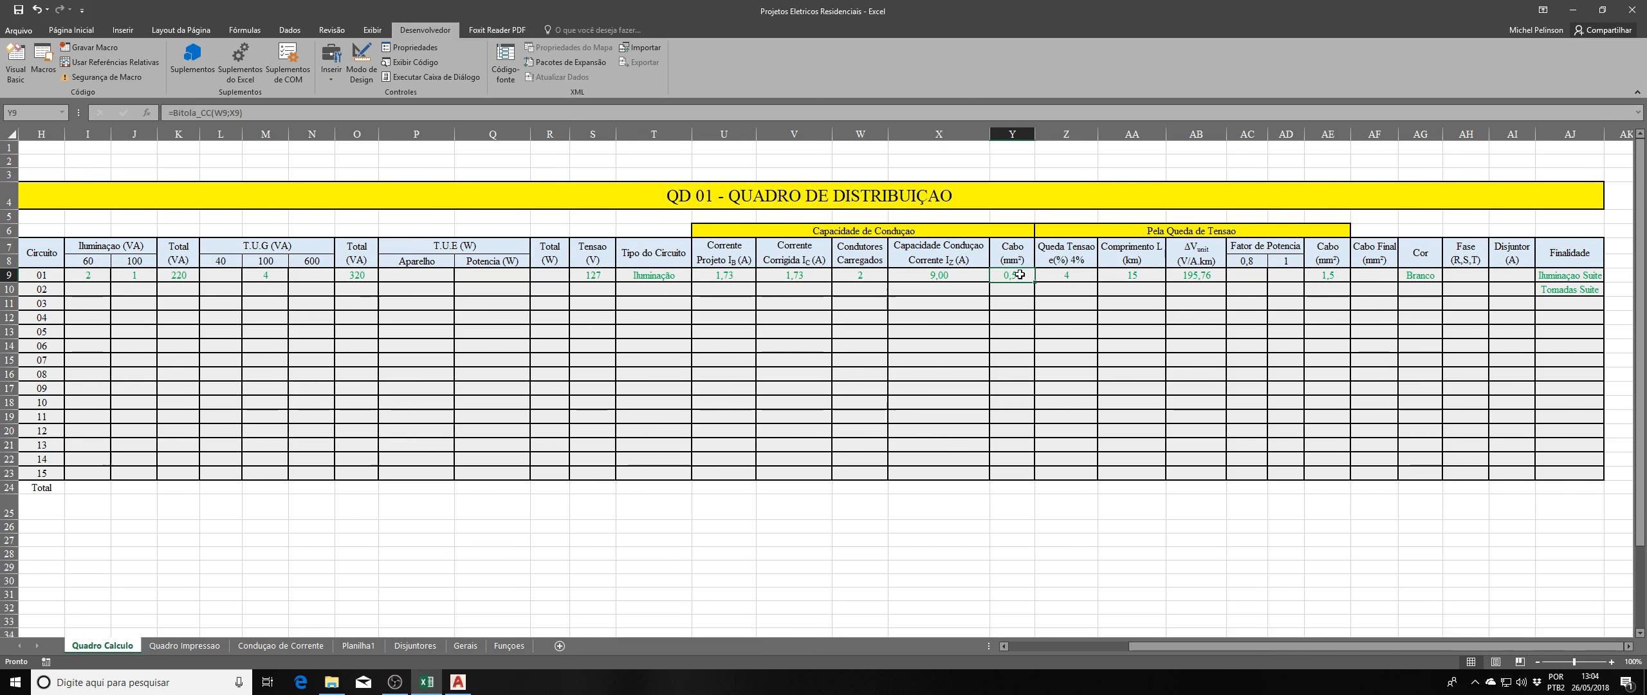
click(1331, 276)
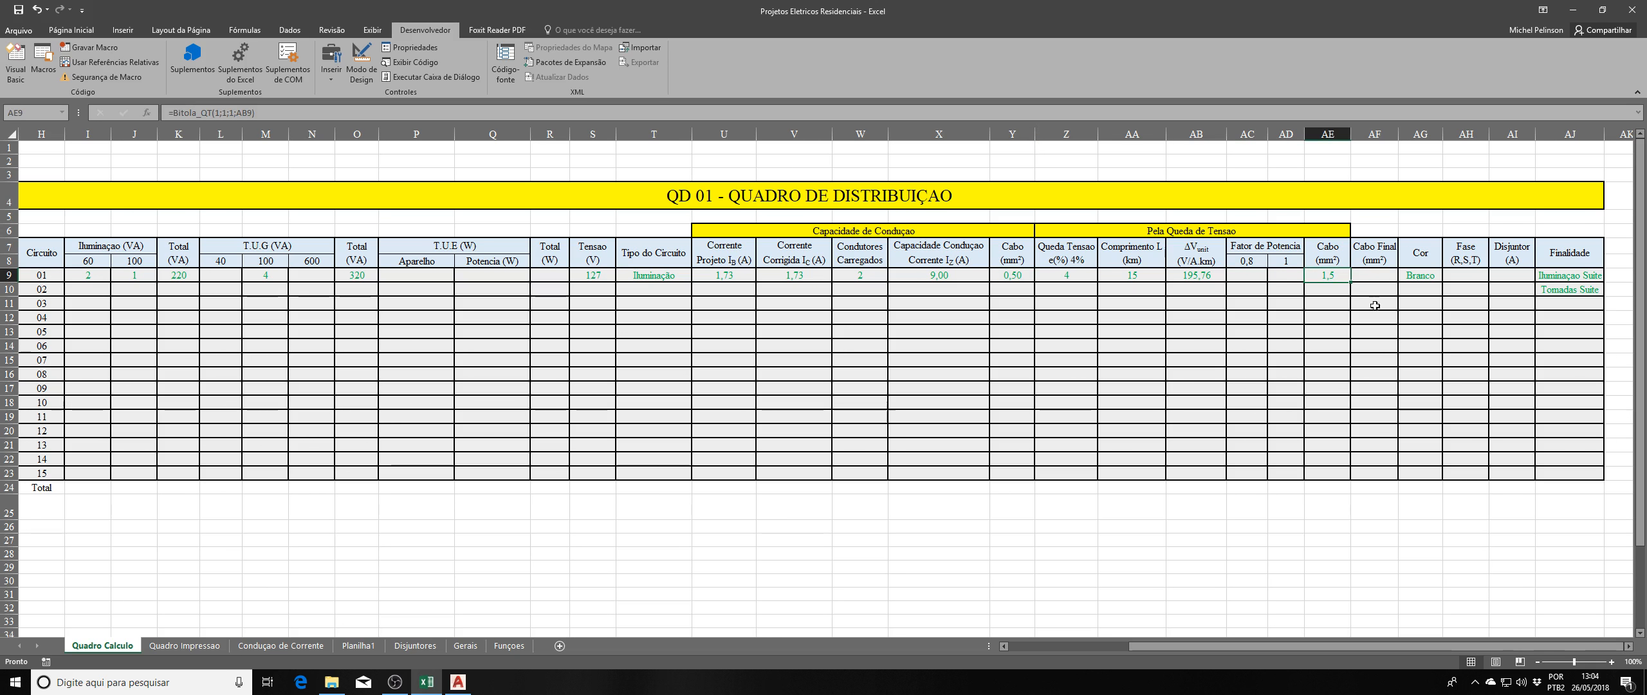
click(1336, 358)
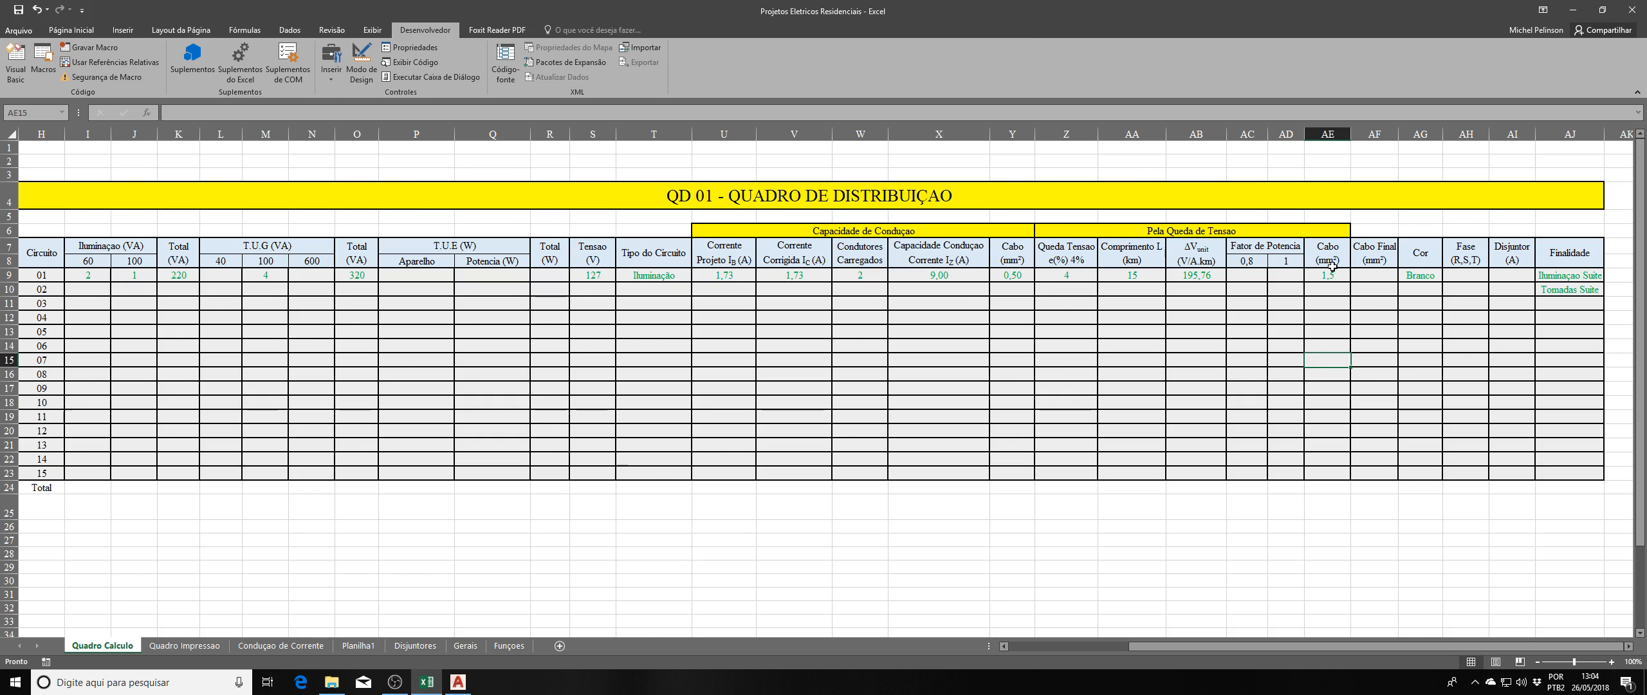
click(1332, 343)
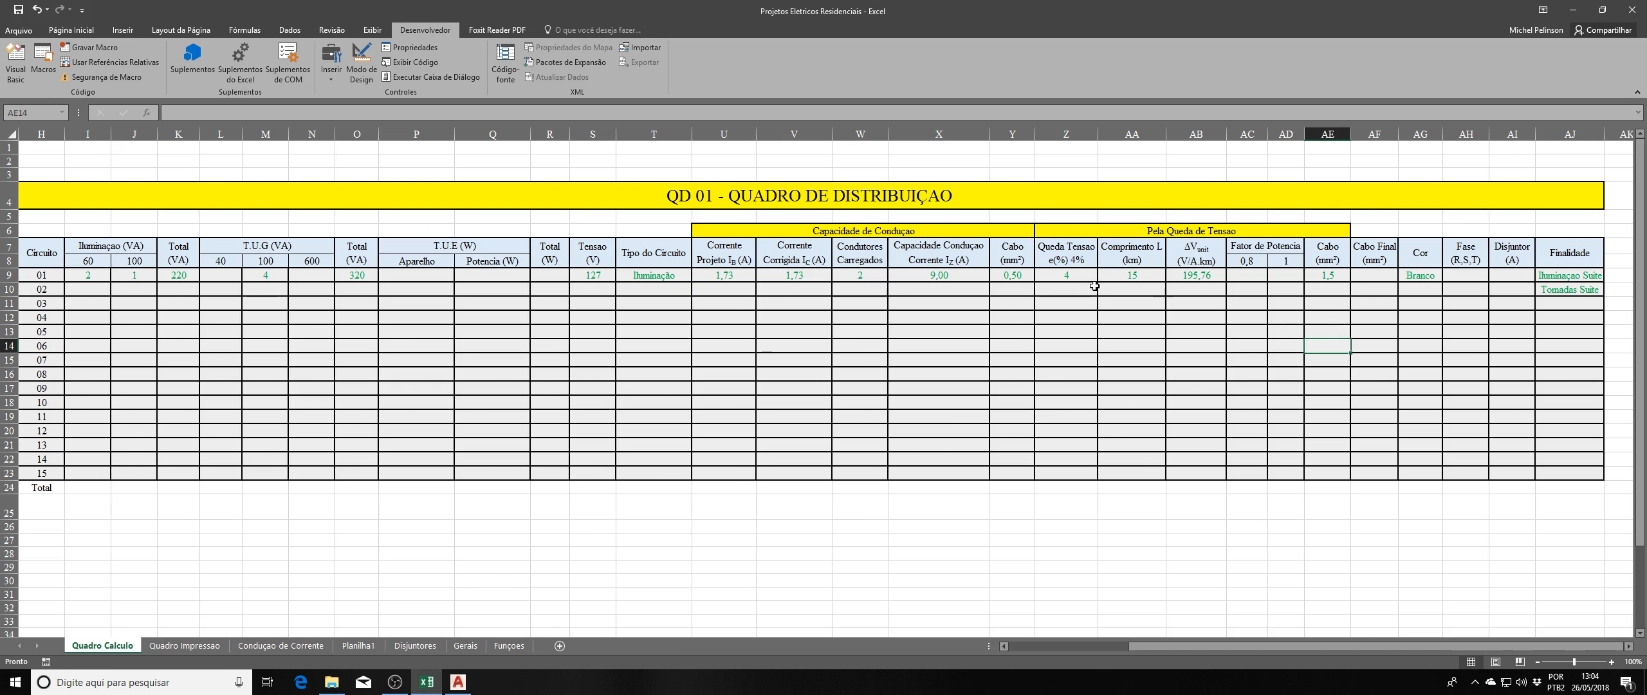
click(1013, 274)
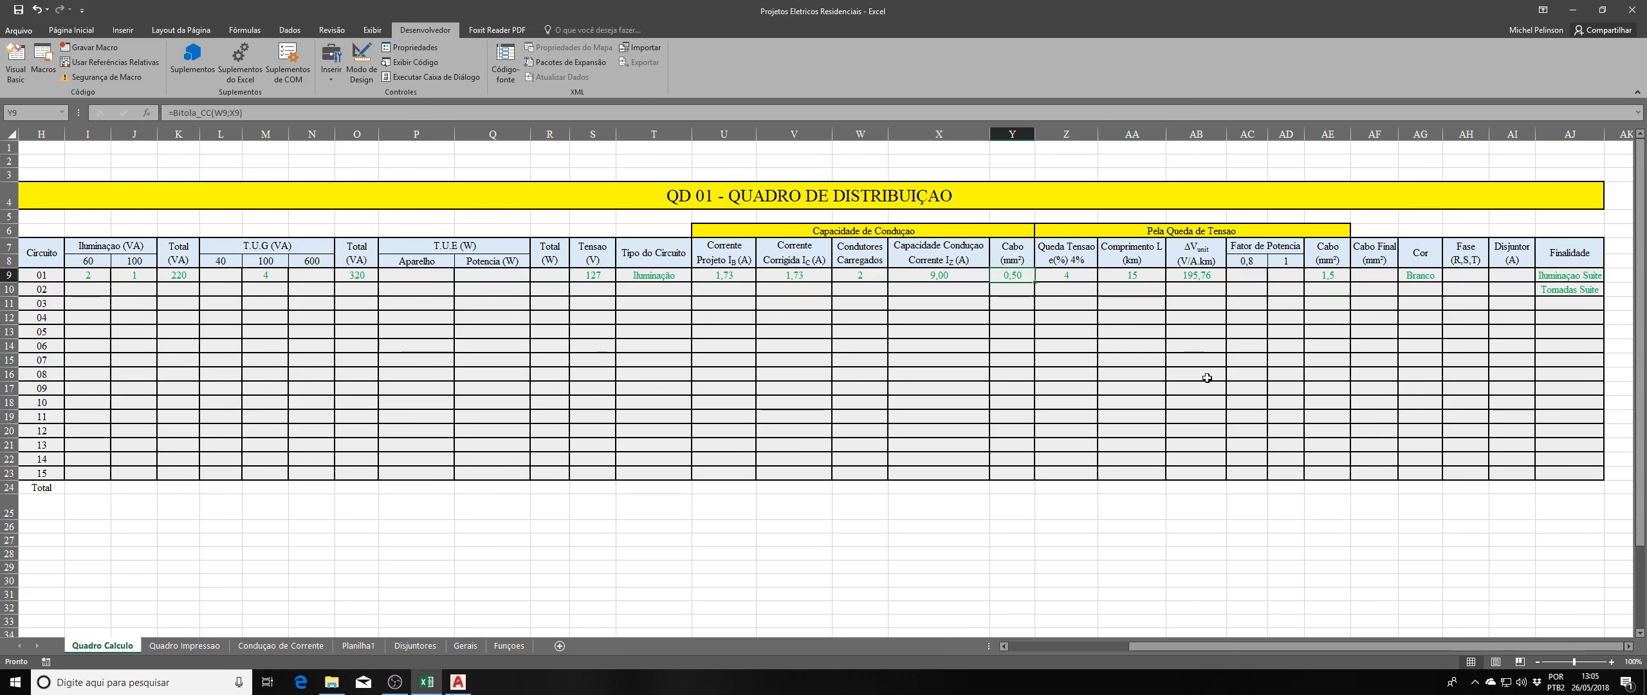
click(1195, 357)
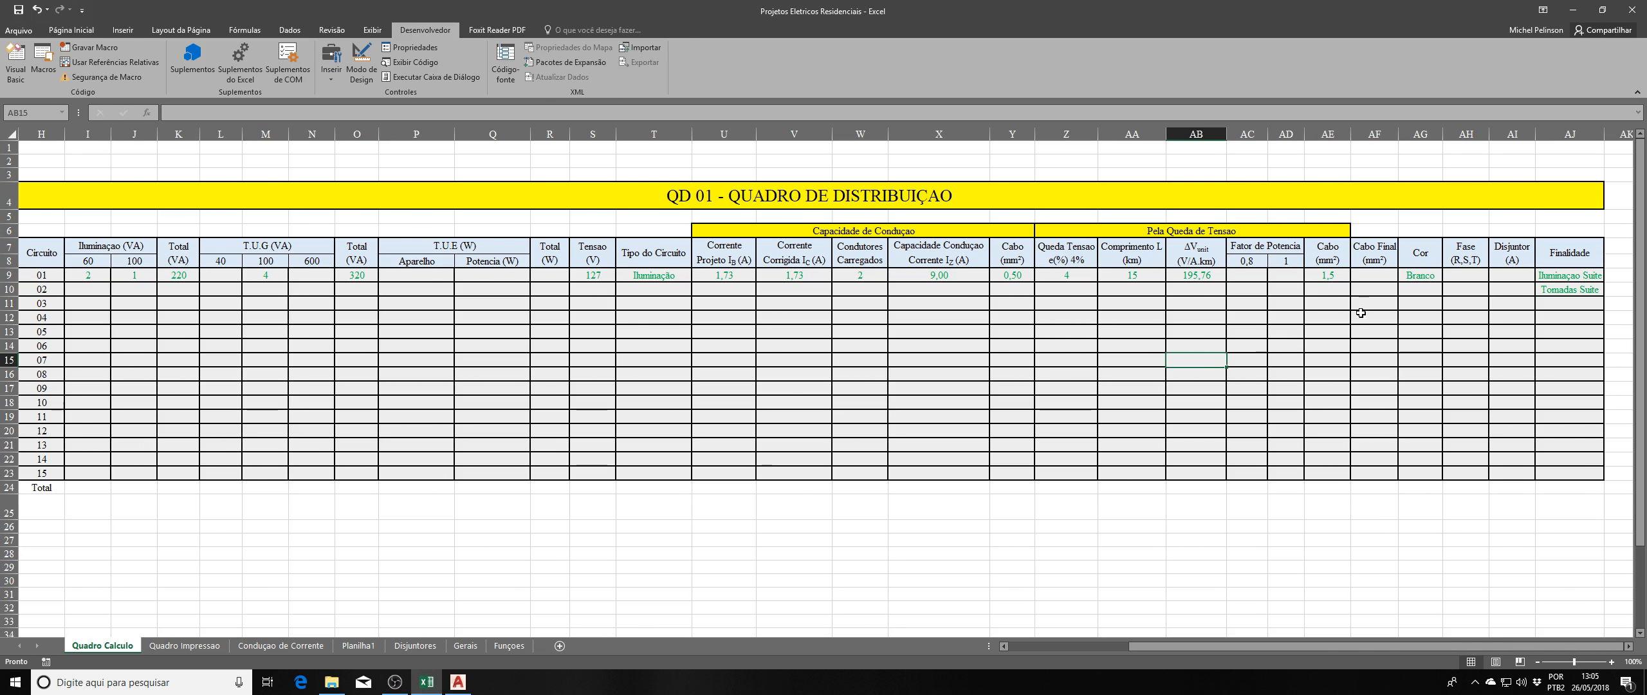
Insert the user-defined function Bitola_Final in circuit 01's Cabo Final cell (AF9), with Cabo_CC set to Y9 and Cabo_QT to AE9.
click(1372, 276)
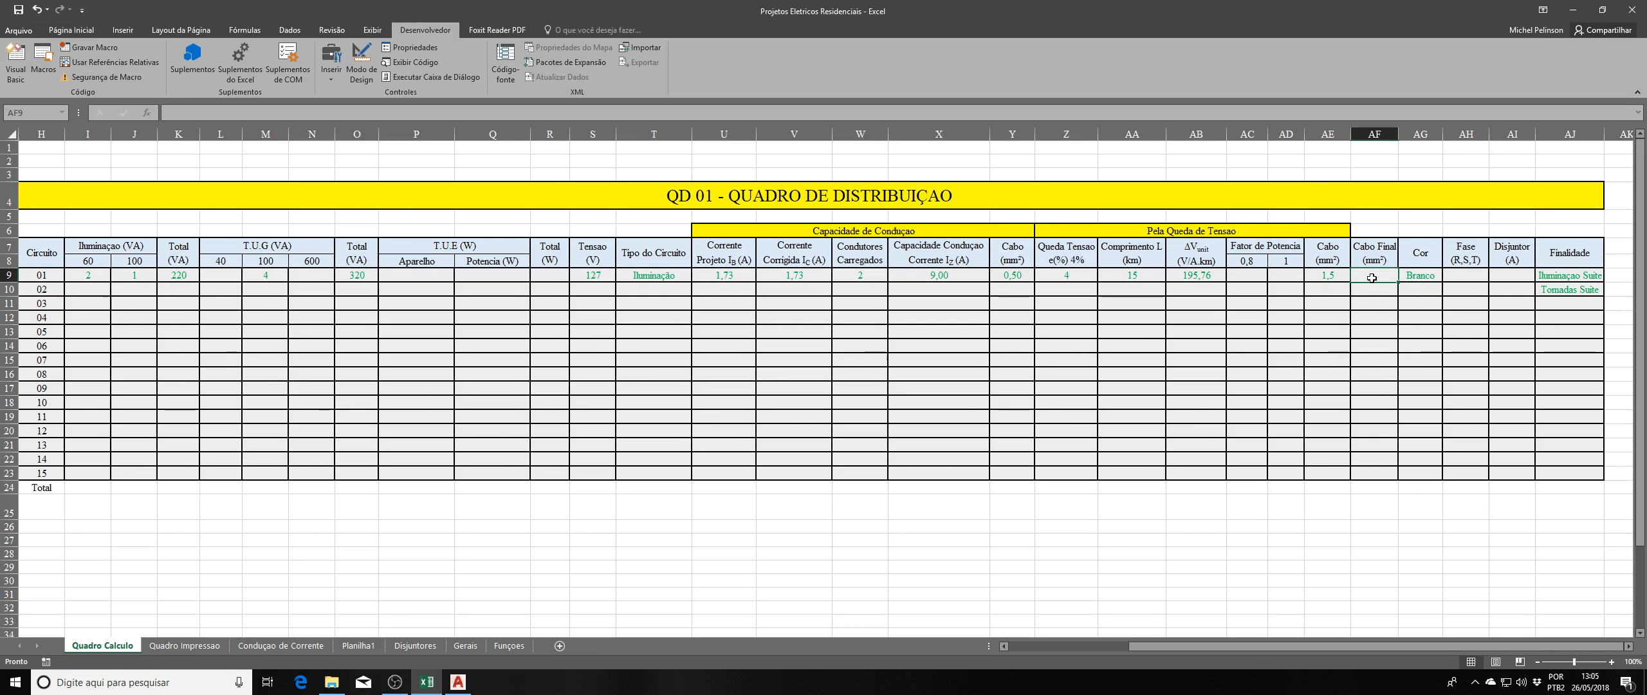
click(148, 115)
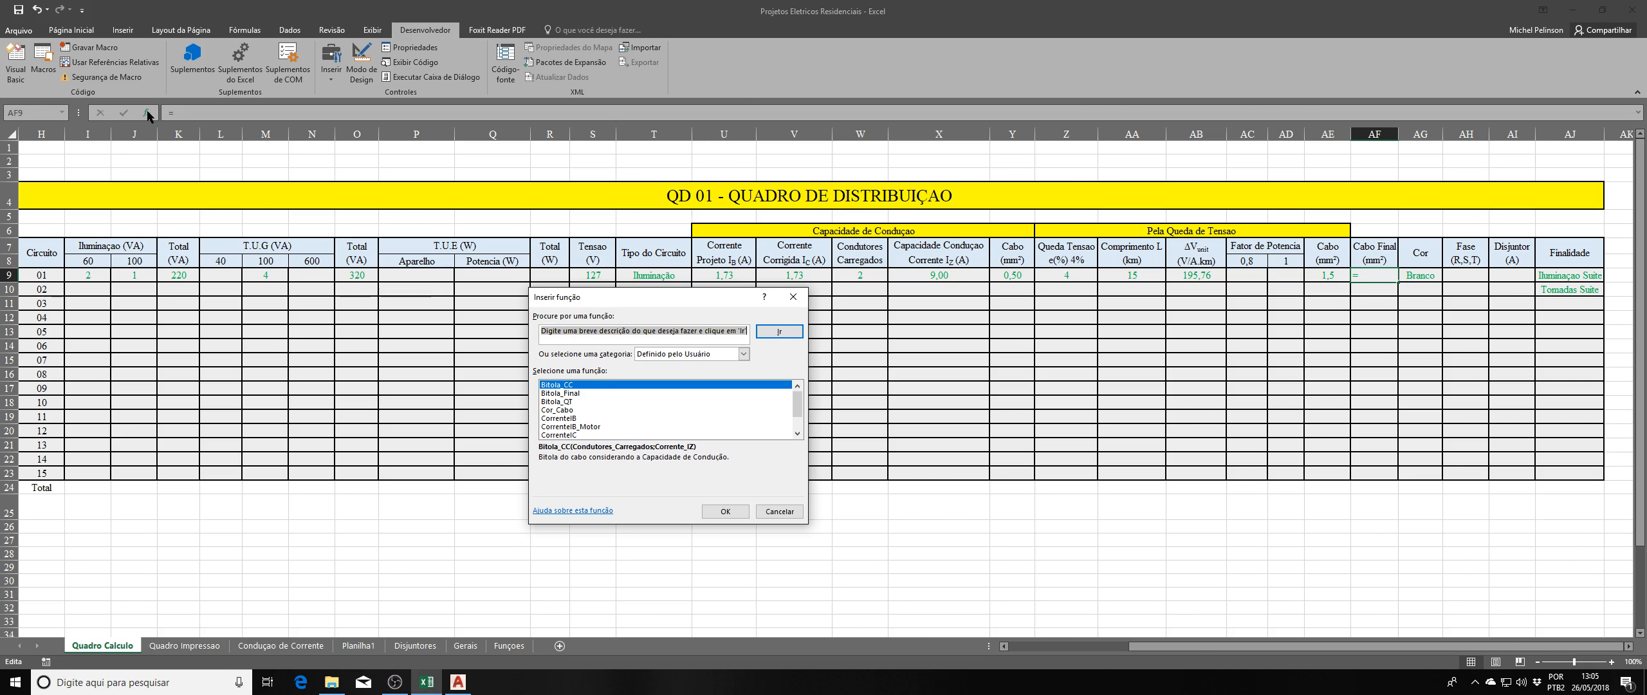
click(570, 393)
click(725, 511)
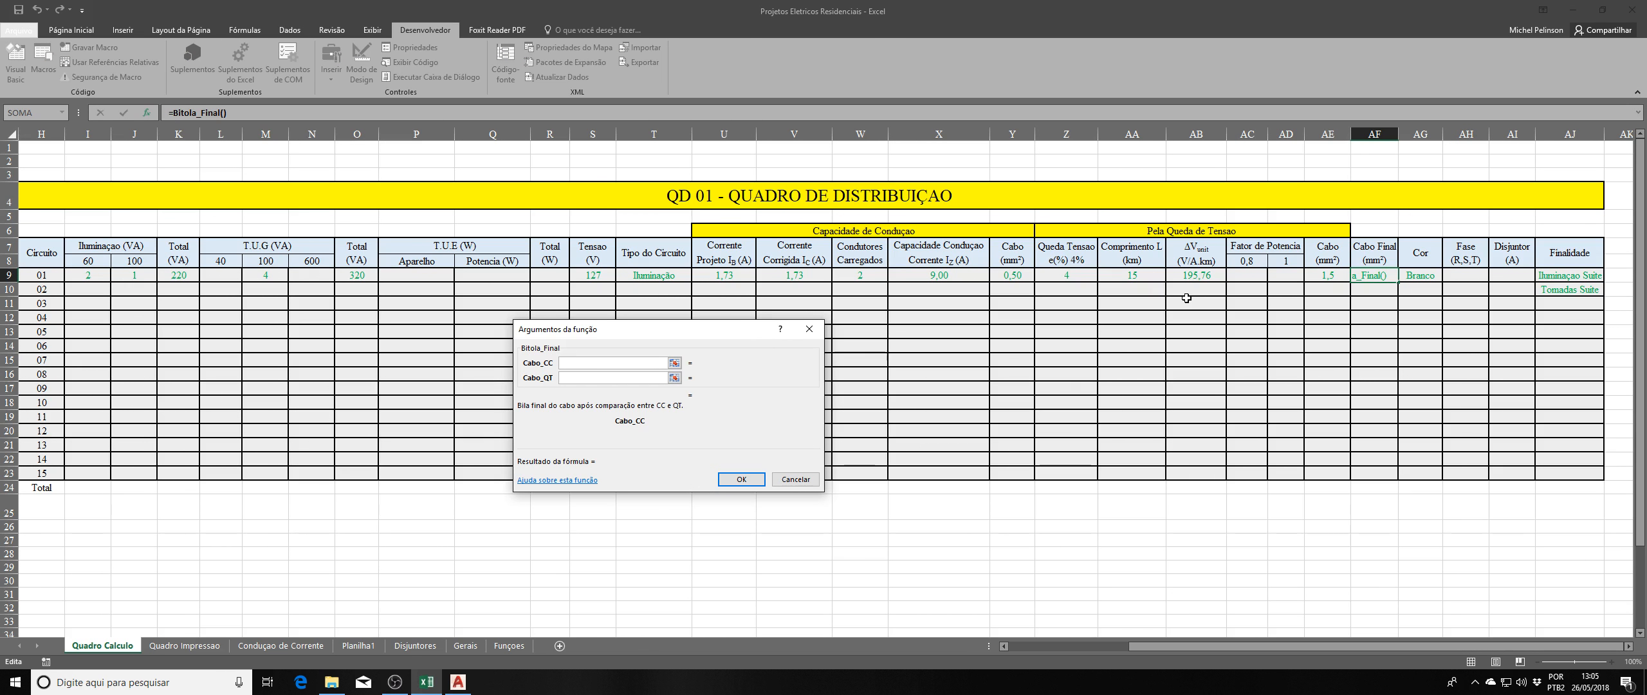
click(1012, 275)
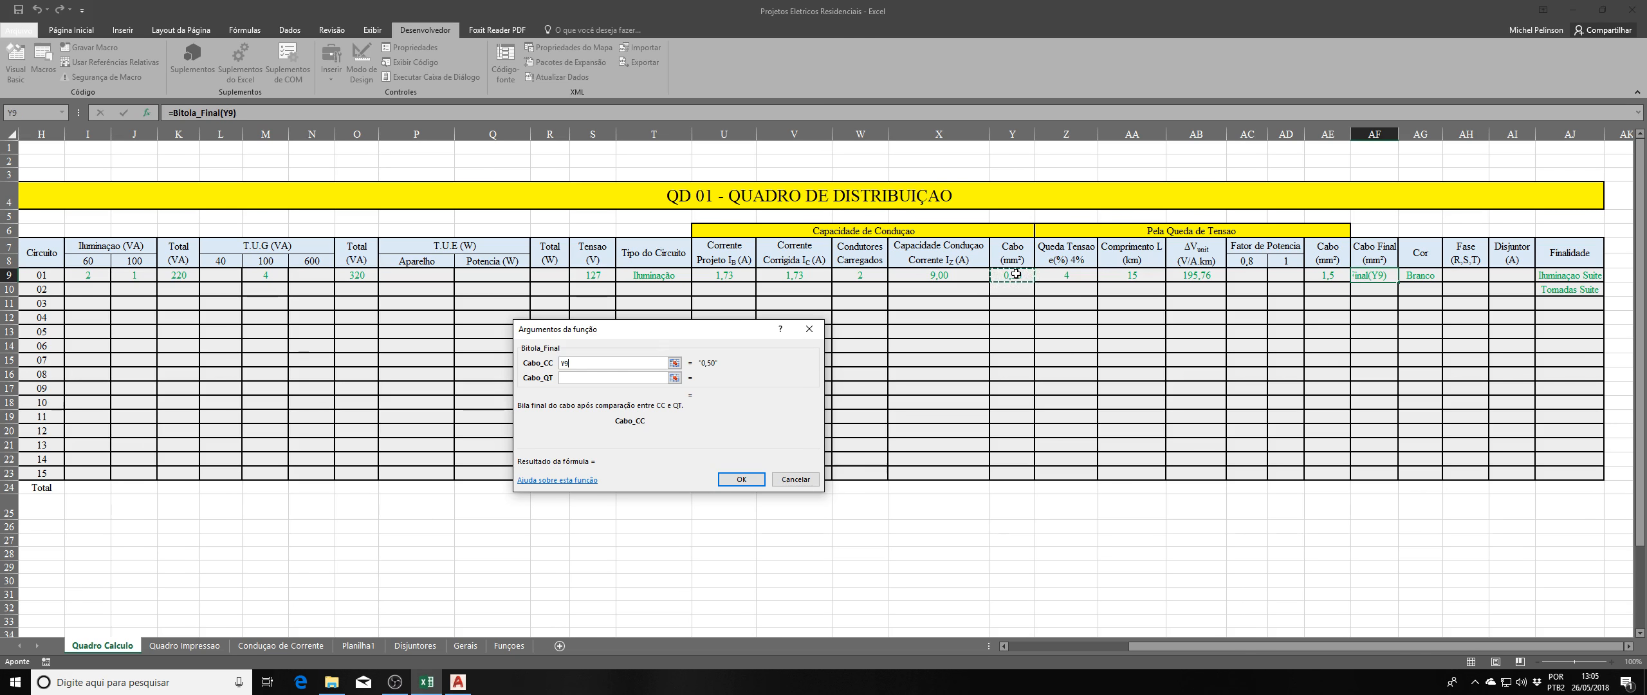
click(613, 378)
click(1332, 273)
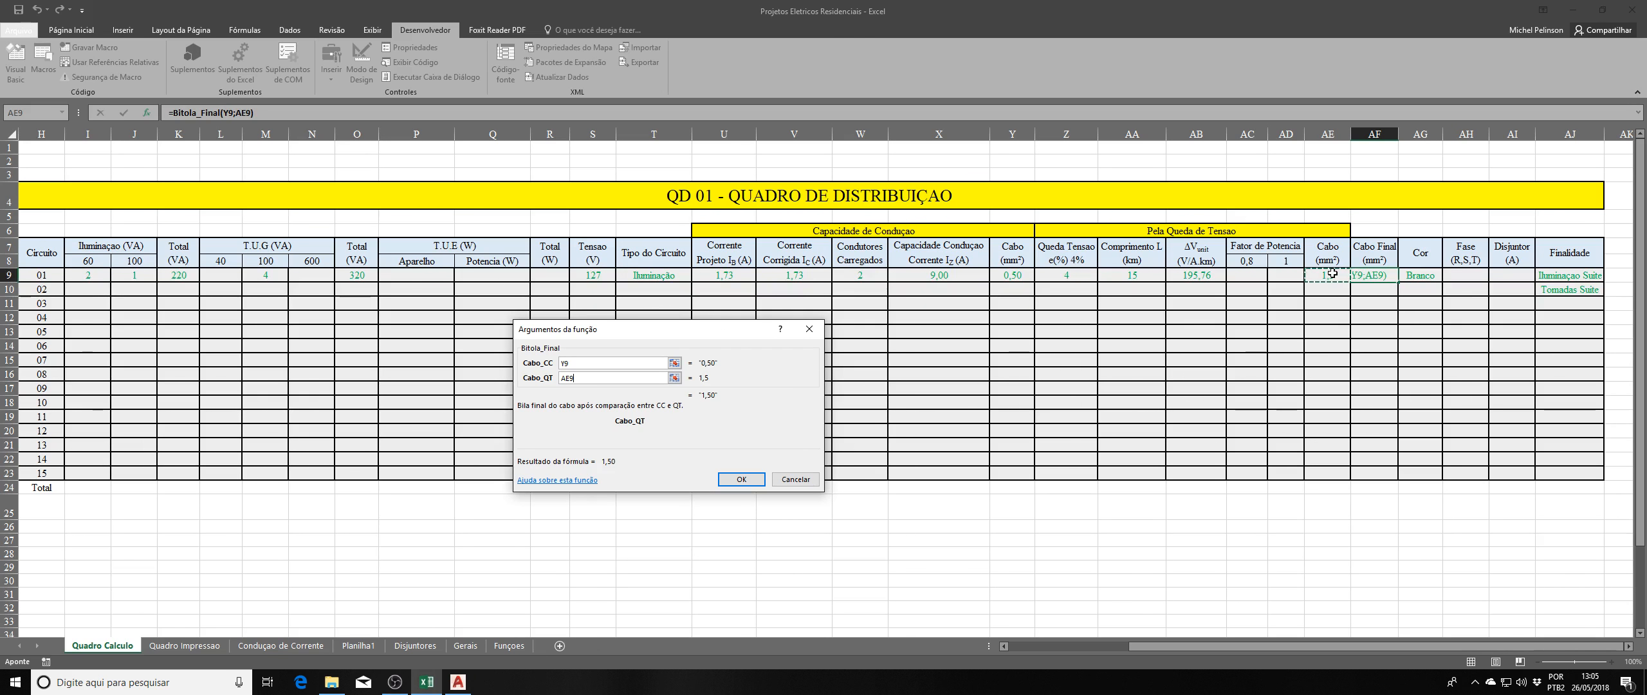
click(742, 479)
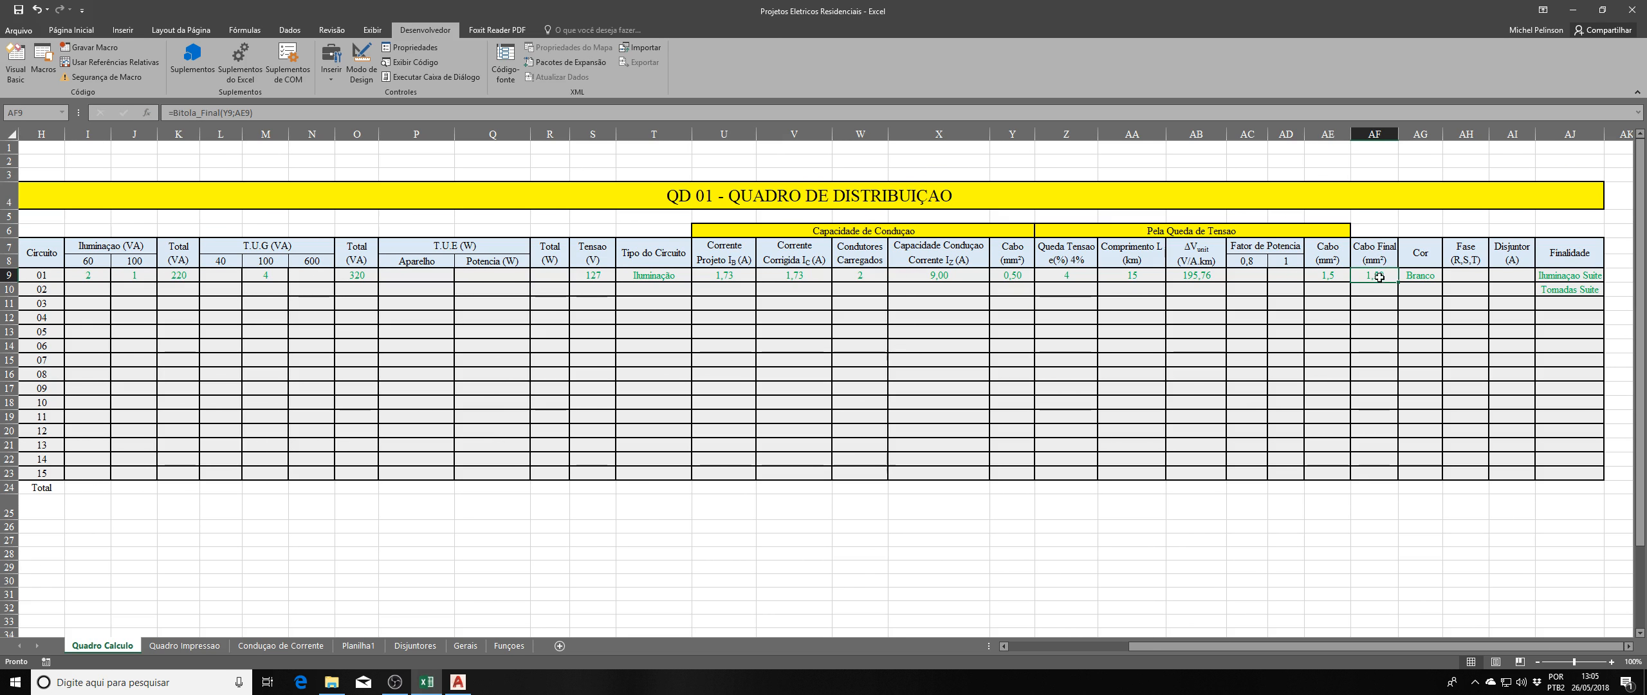
click(1379, 303)
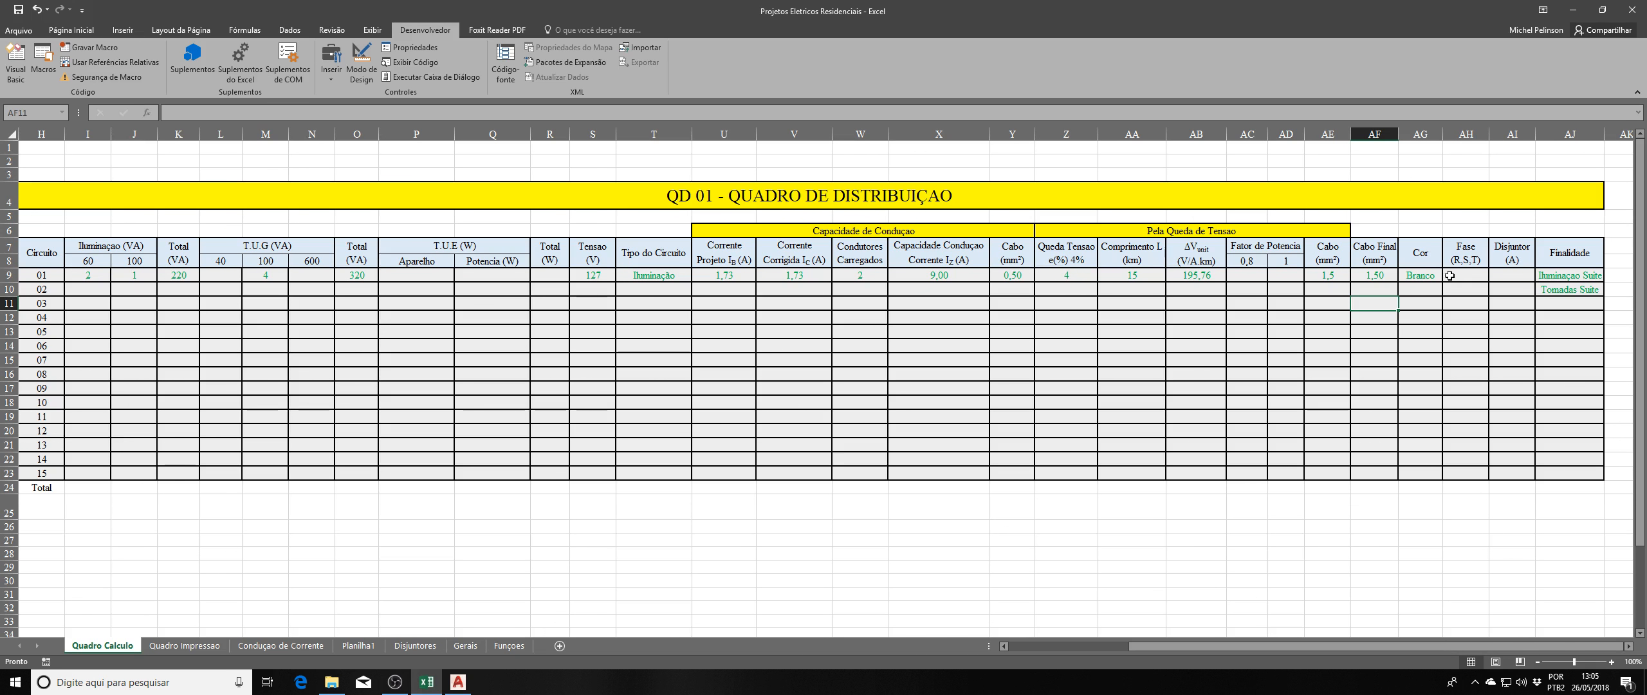
Enter phase R in circuit 01's Fase (R,S,T) cell (AH9).
drag(1451, 275, 1470, 471)
click(1464, 333)
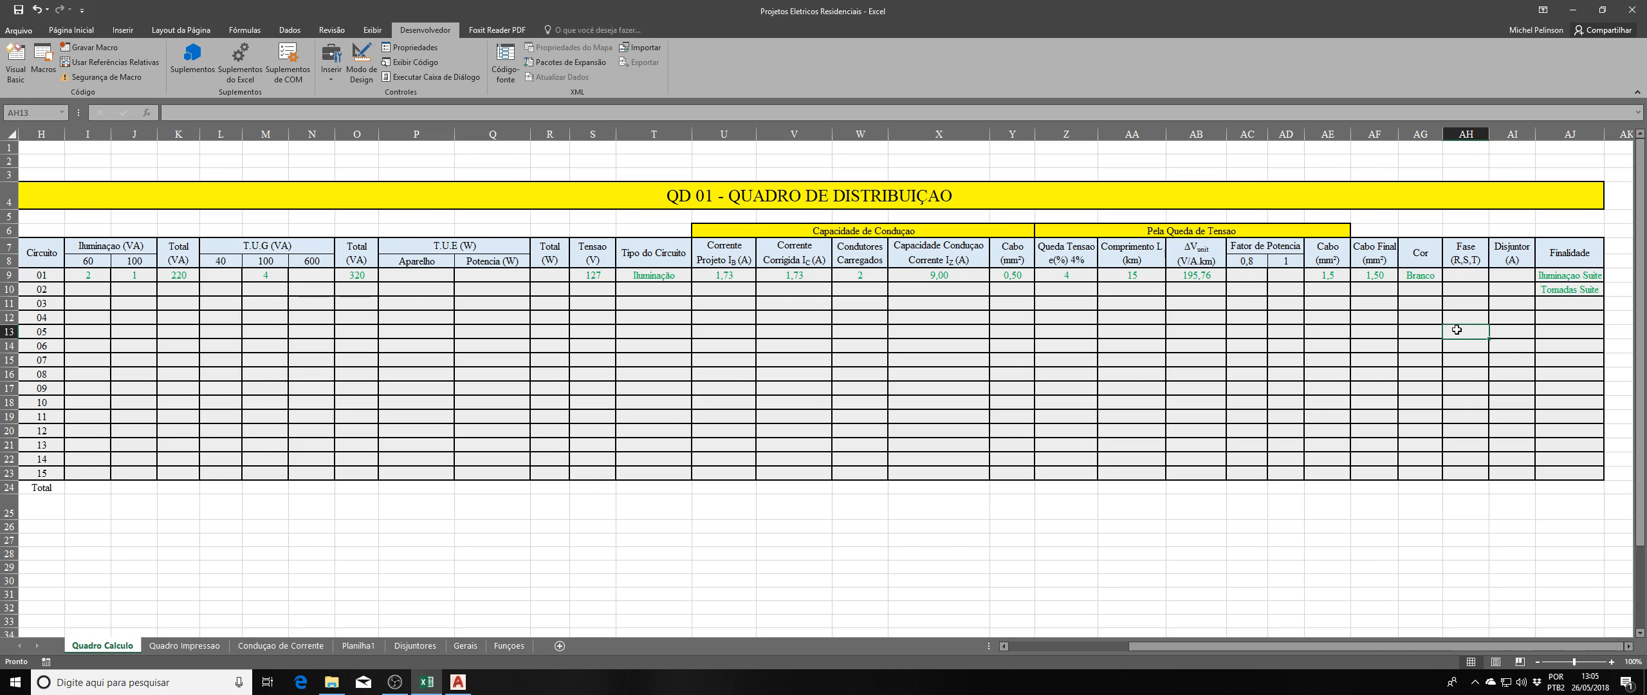
drag(1459, 321, 1470, 415)
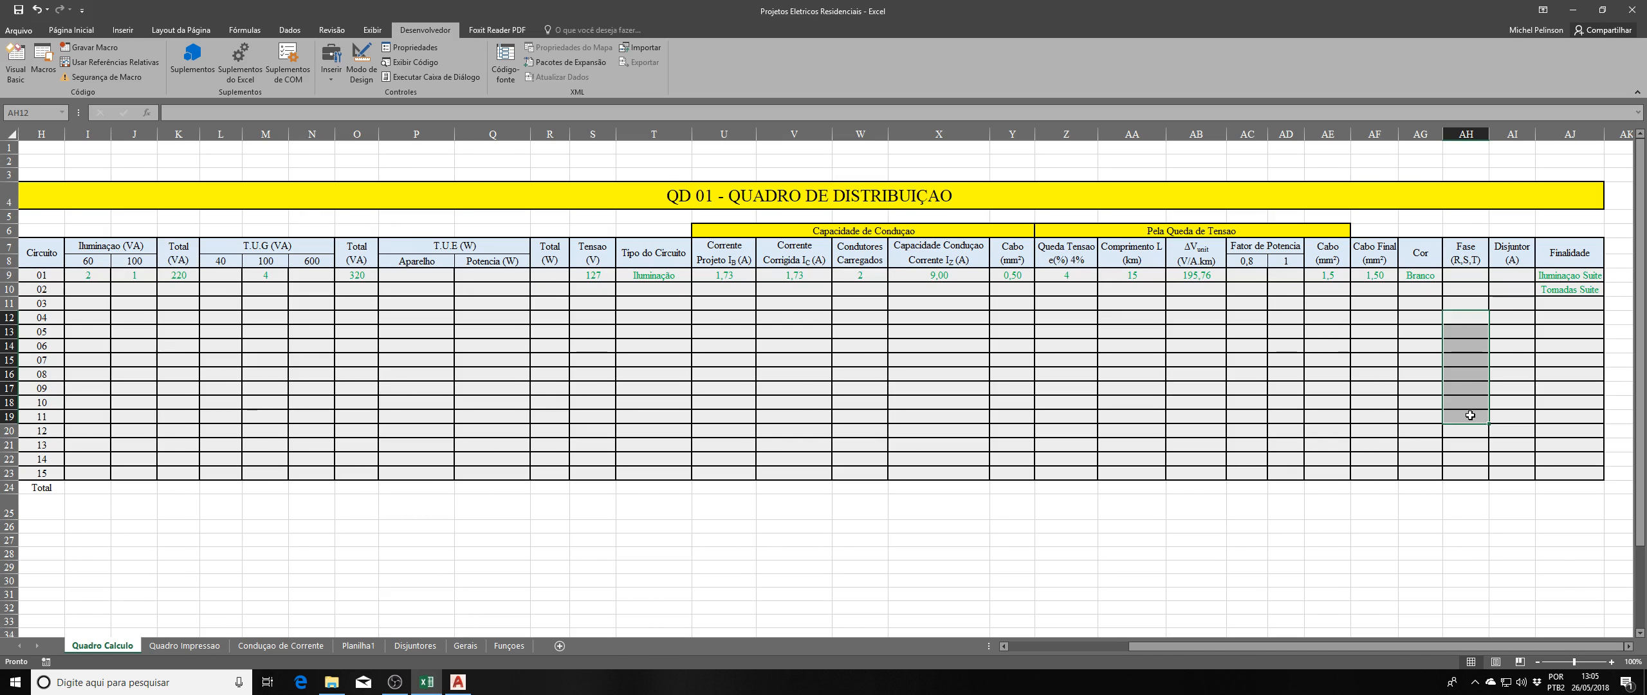
click(1520, 346)
click(1454, 277)
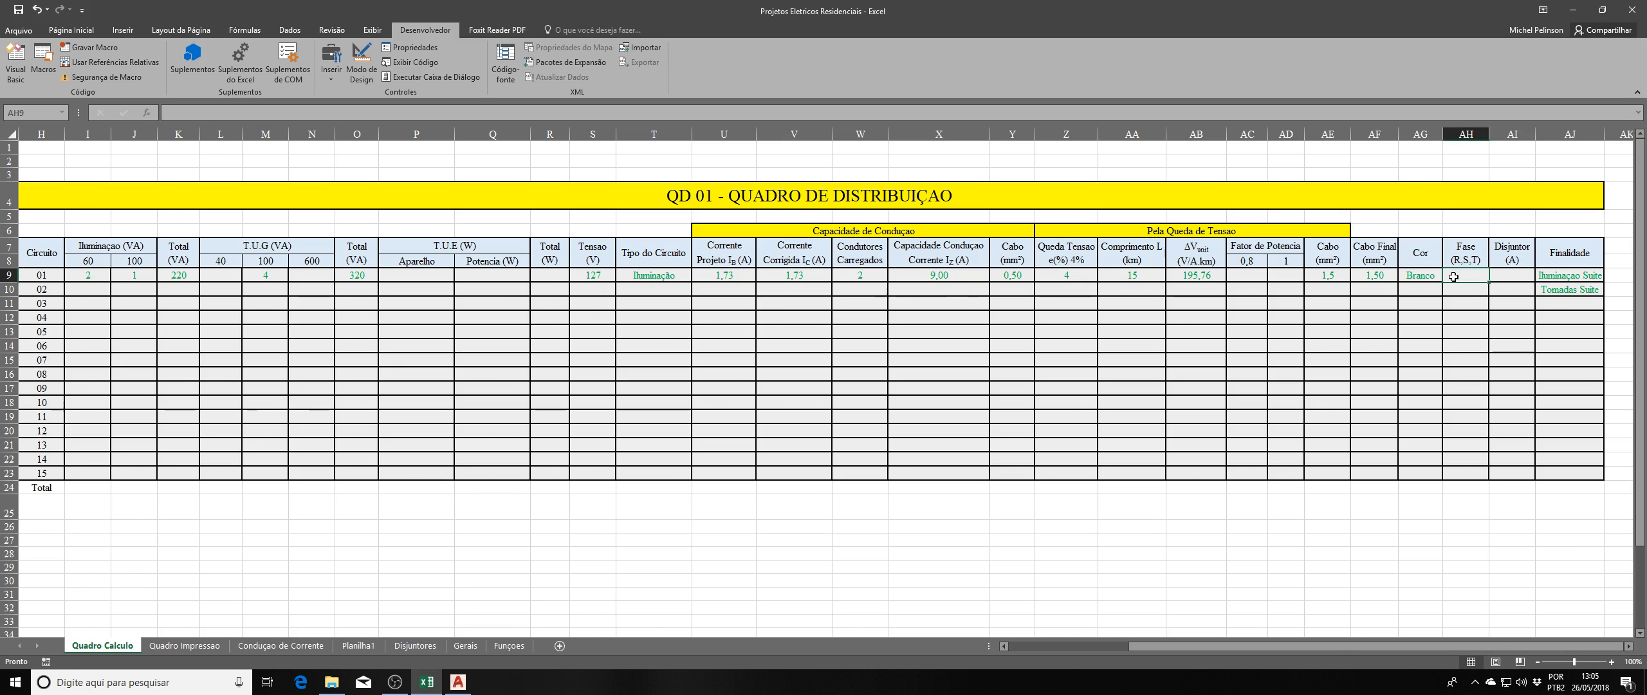
text(R)
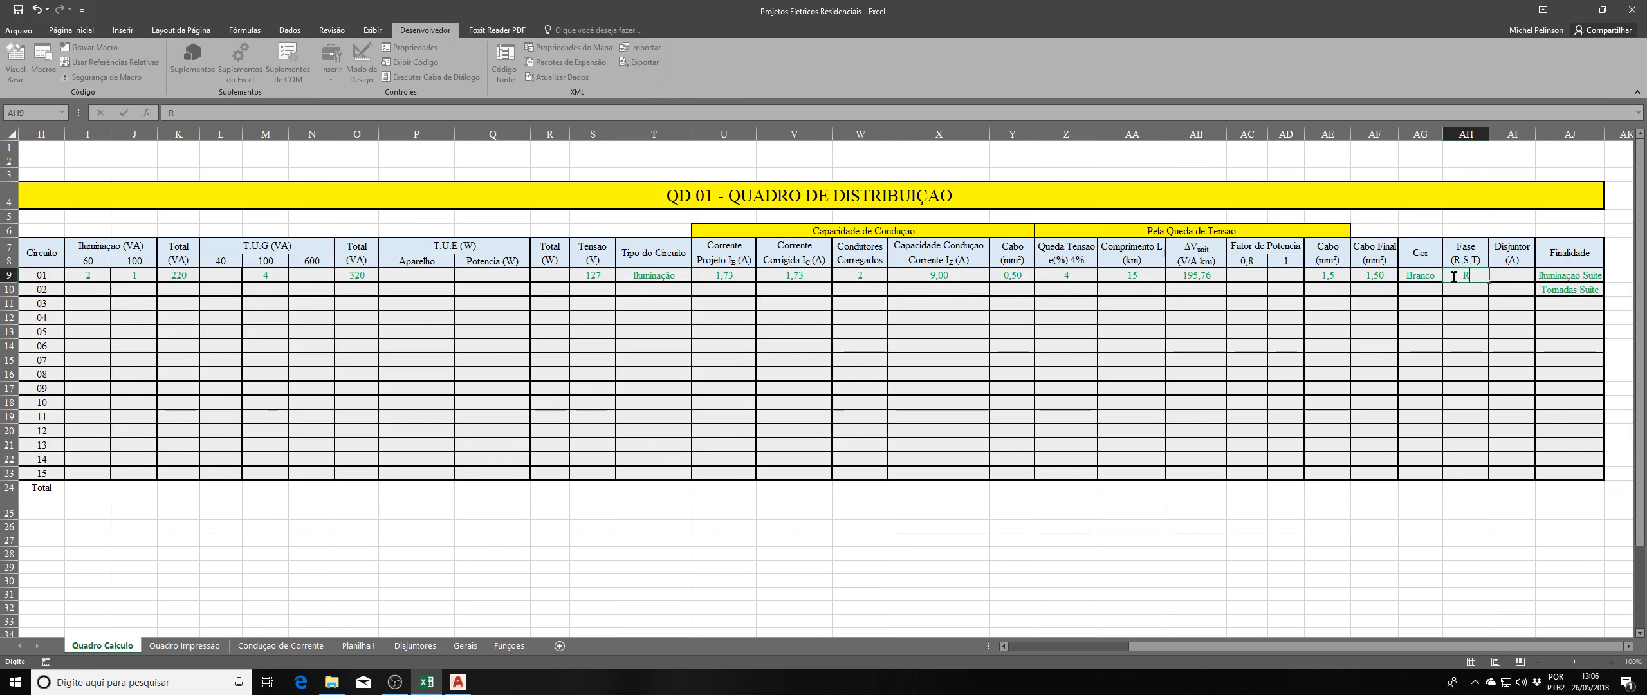
key(Return)
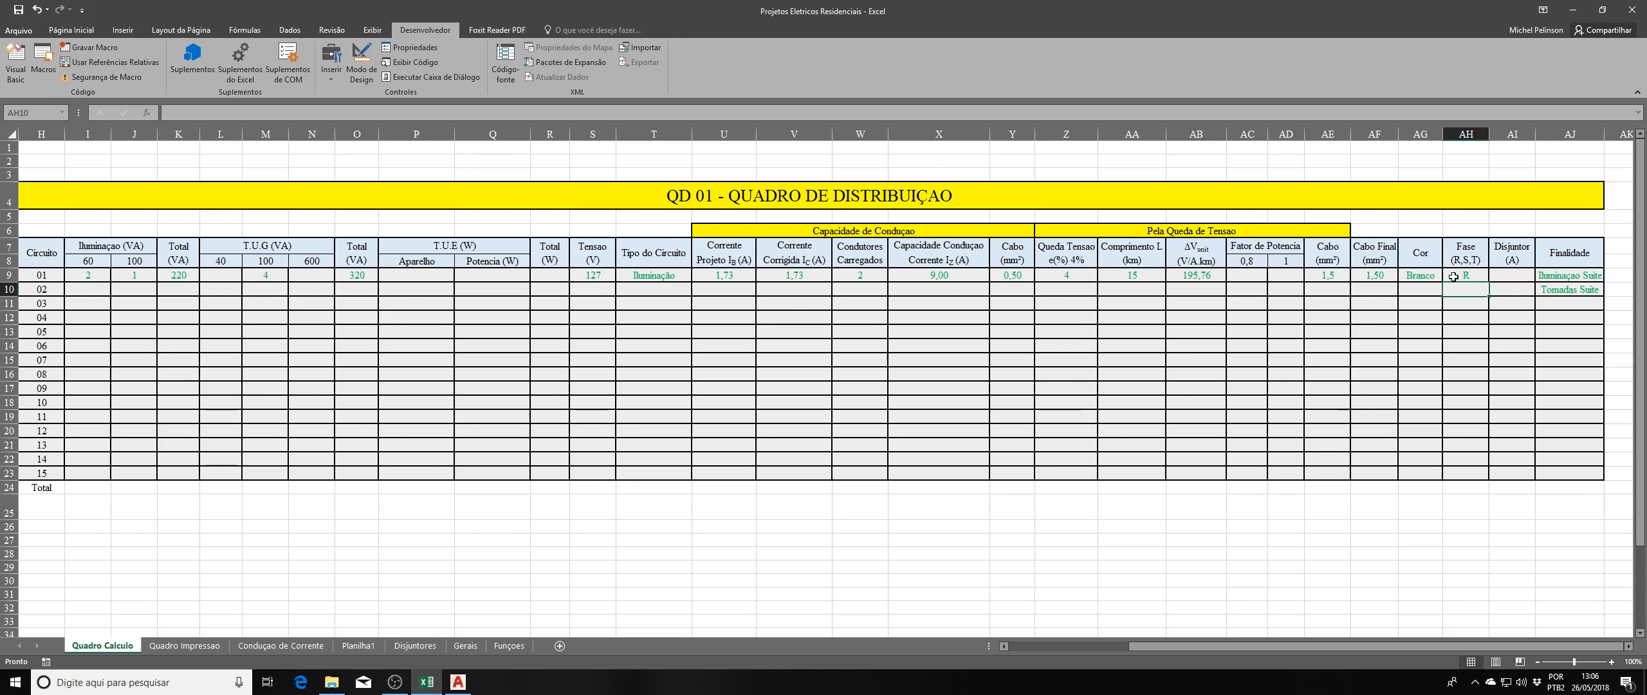
Examine circuit 01's Disjuntor cell and the current-carrying capacity column, and bring up the Disjuntores sheet of breaker ratings.
click(1517, 277)
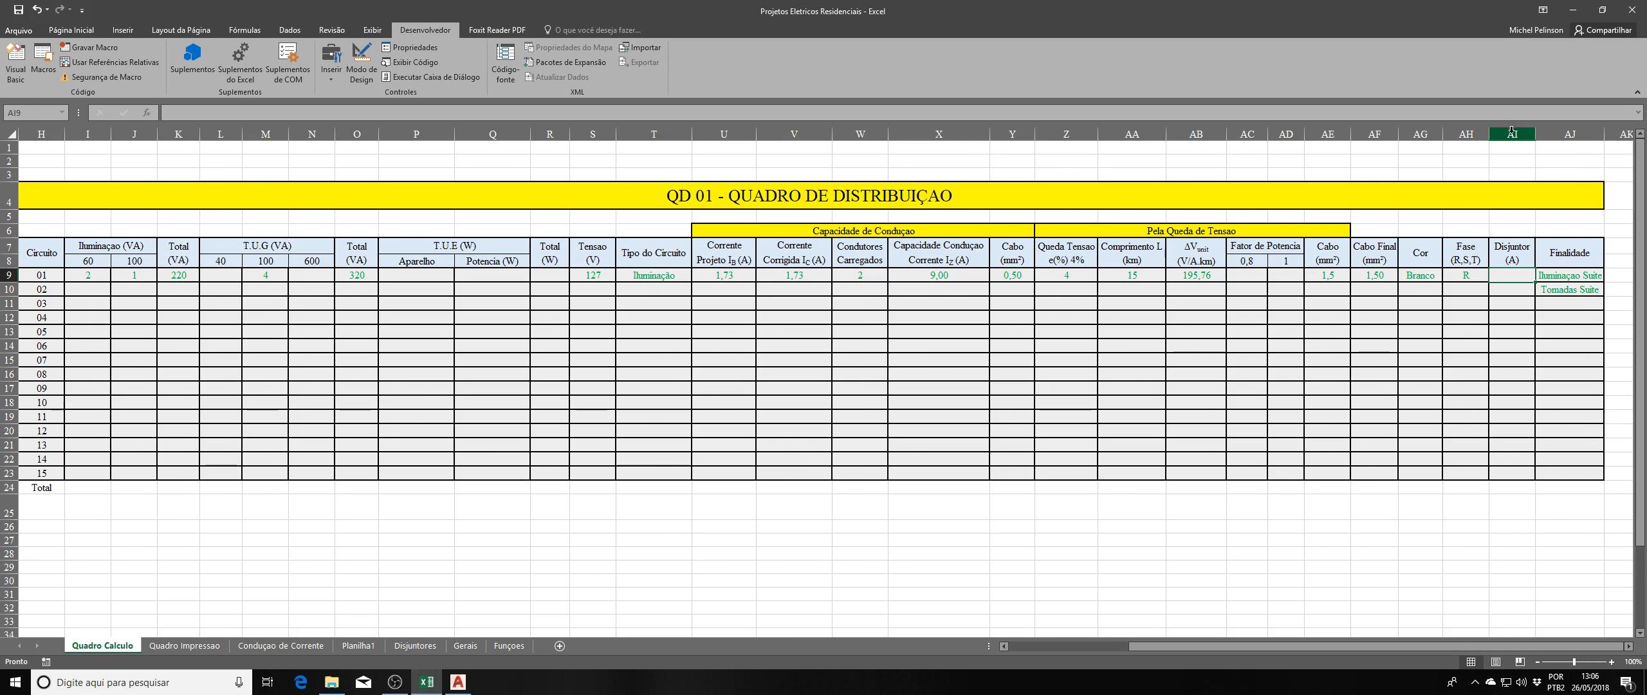
click(970, 416)
drag(940, 266, 970, 461)
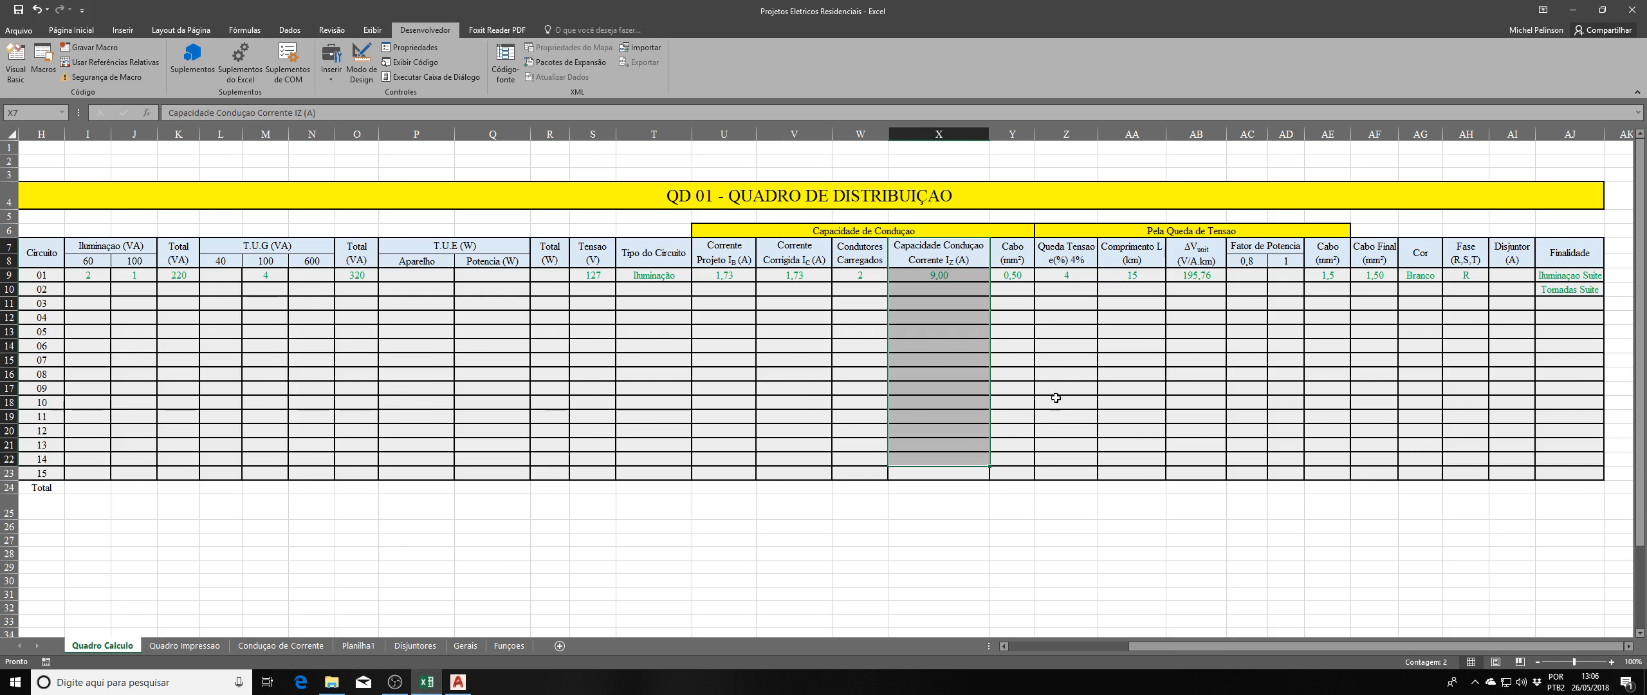
click(1053, 370)
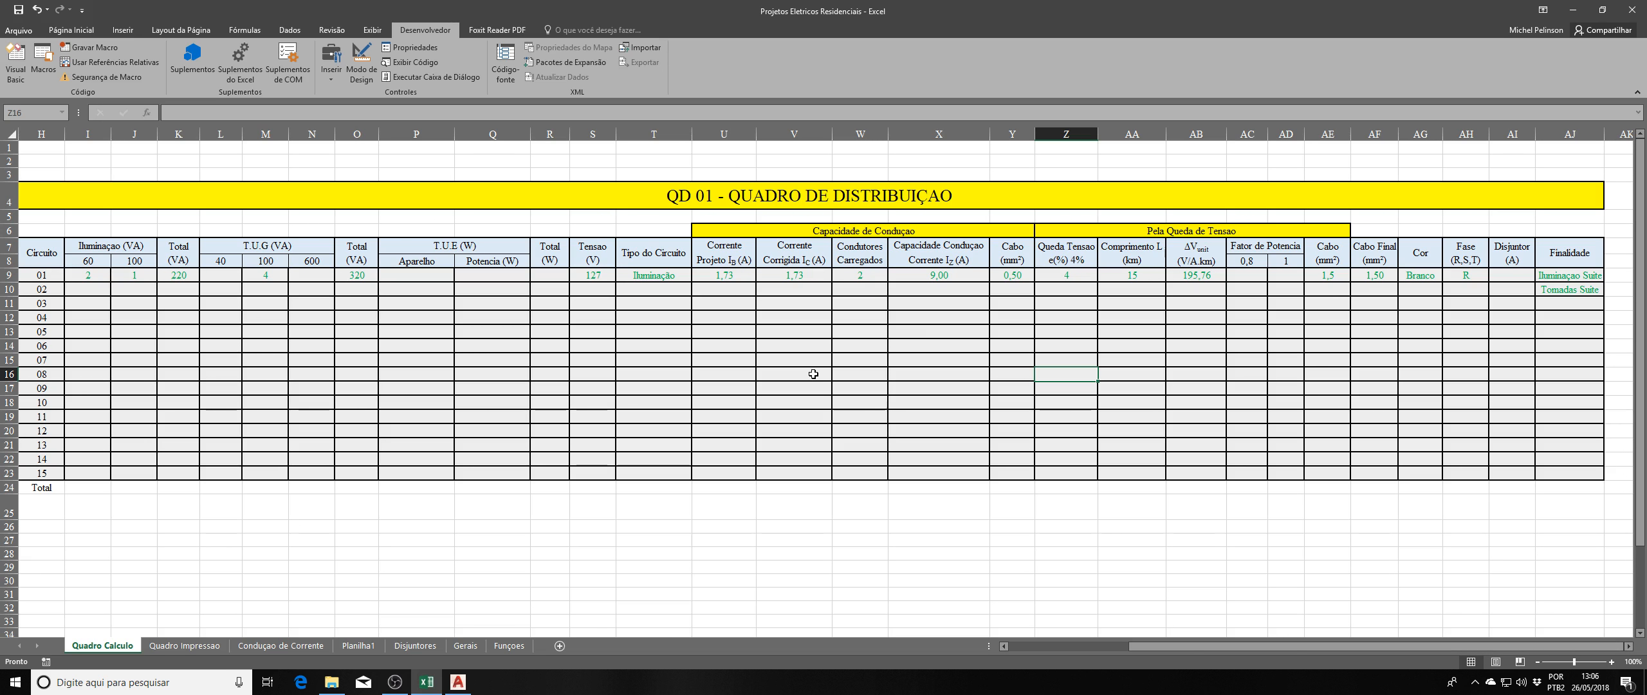
click(1248, 373)
drag(943, 359, 1242, 364)
click(1333, 374)
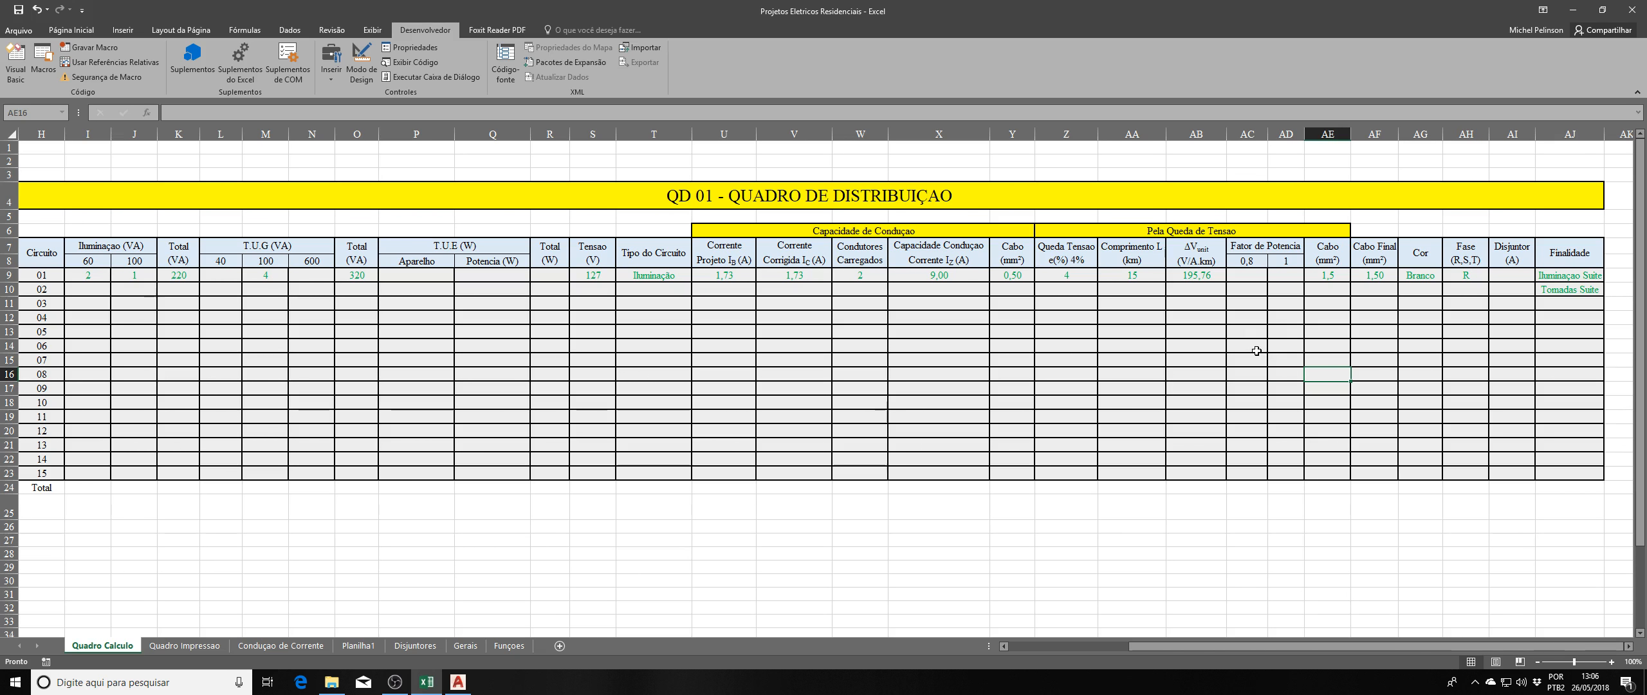
click(406, 645)
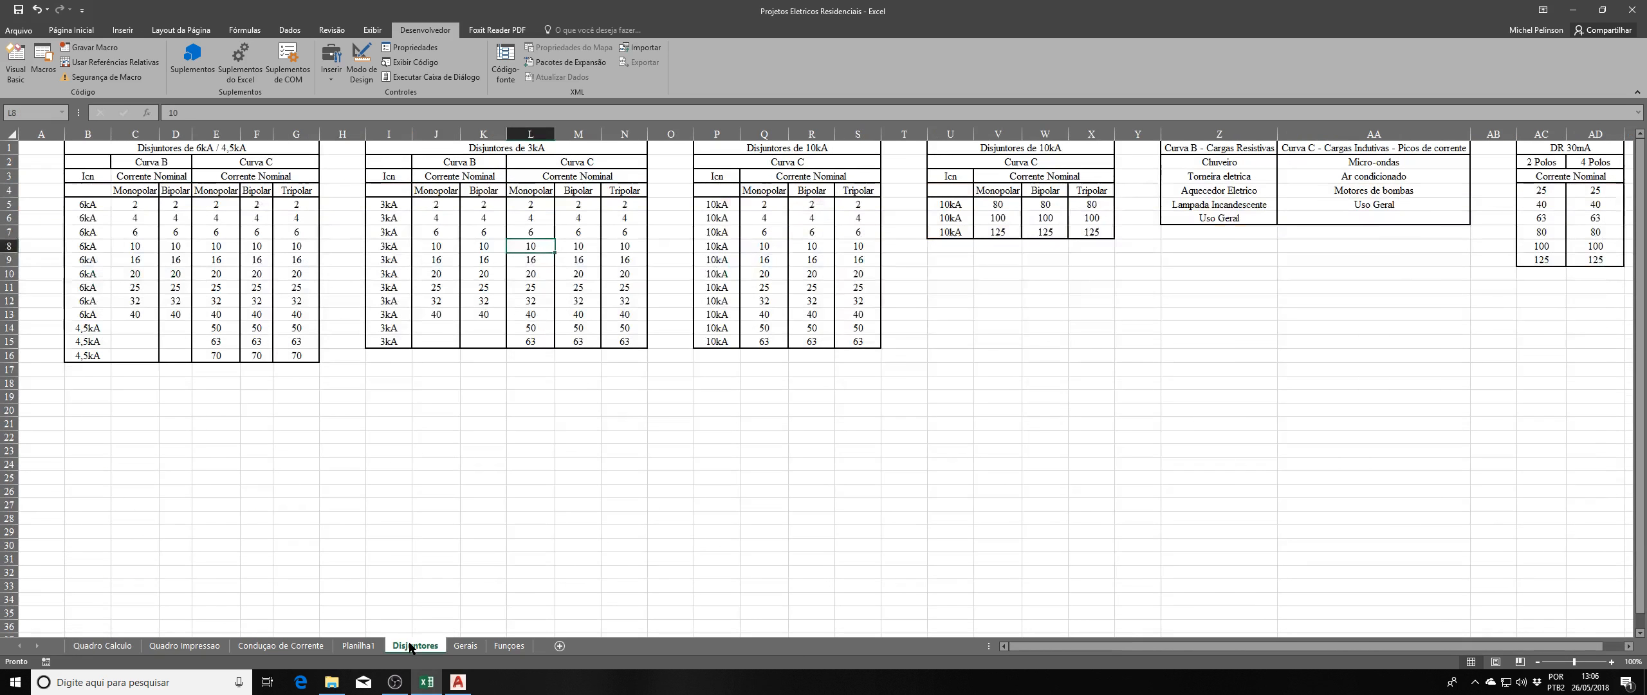
Examine the Disjuntores sheet's breaker tables, comparing the Curva B and Curva C ratings of the 3kA monopolar and bipolar breakers.
click(467, 440)
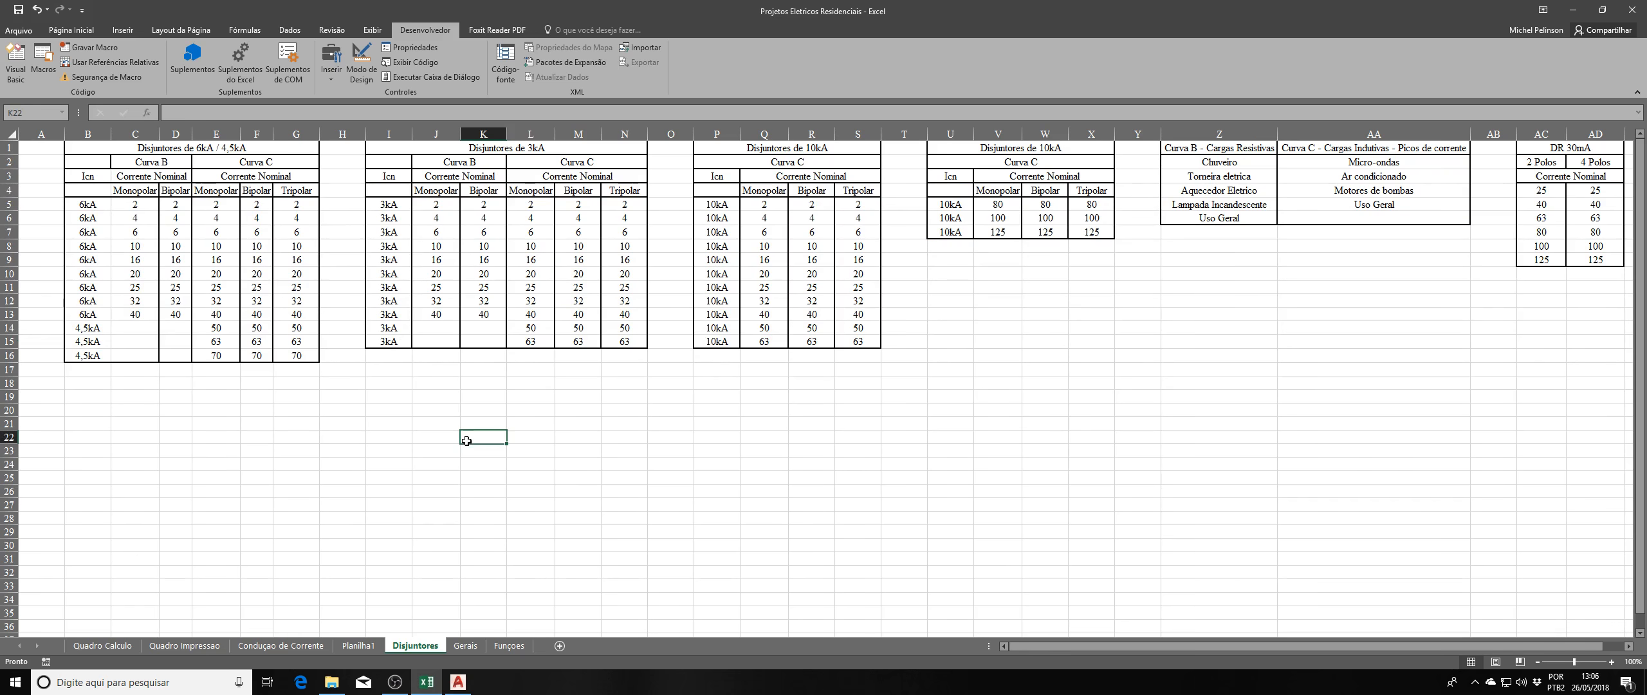
click(476, 162)
drag(603, 159, 628, 293)
click(1095, 315)
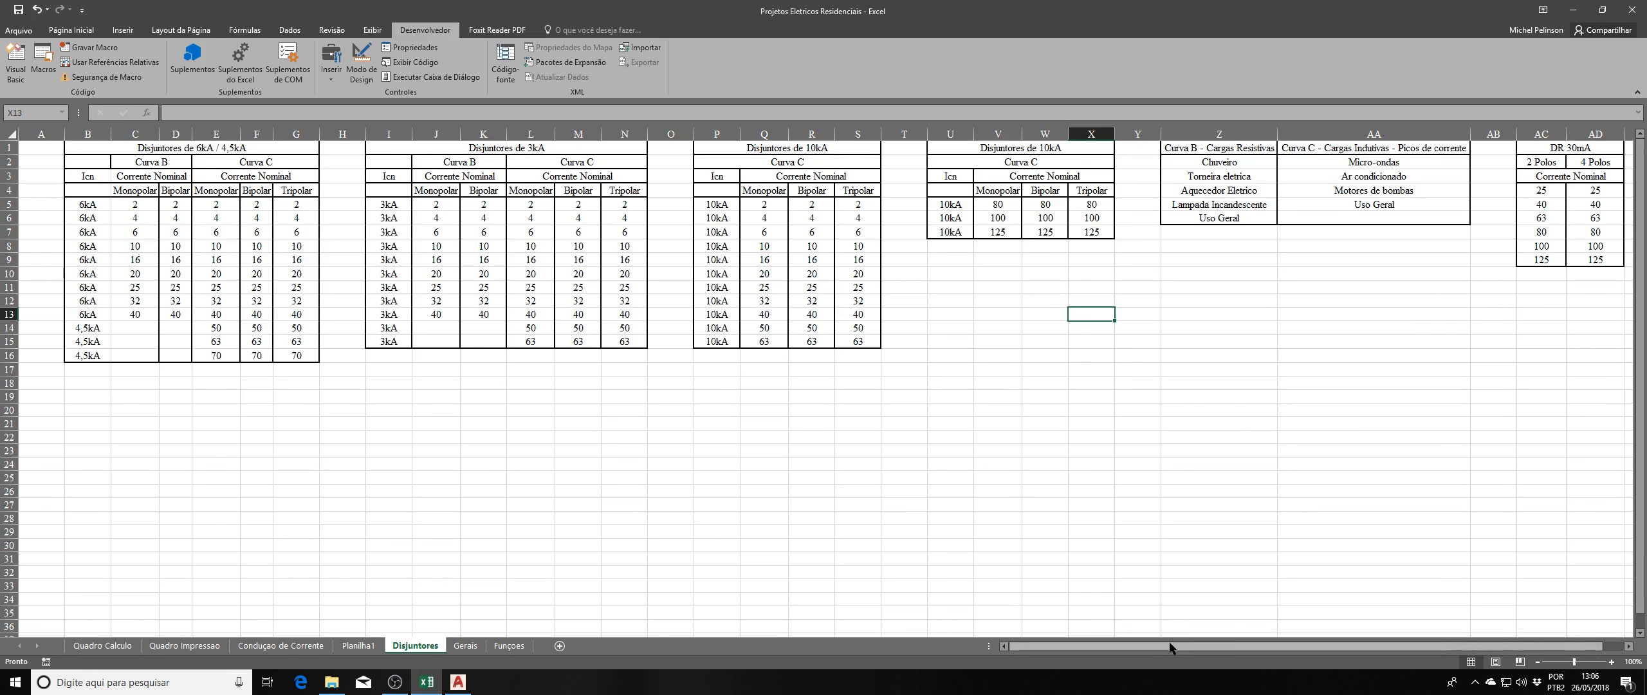
drag(1238, 652, 930, 565)
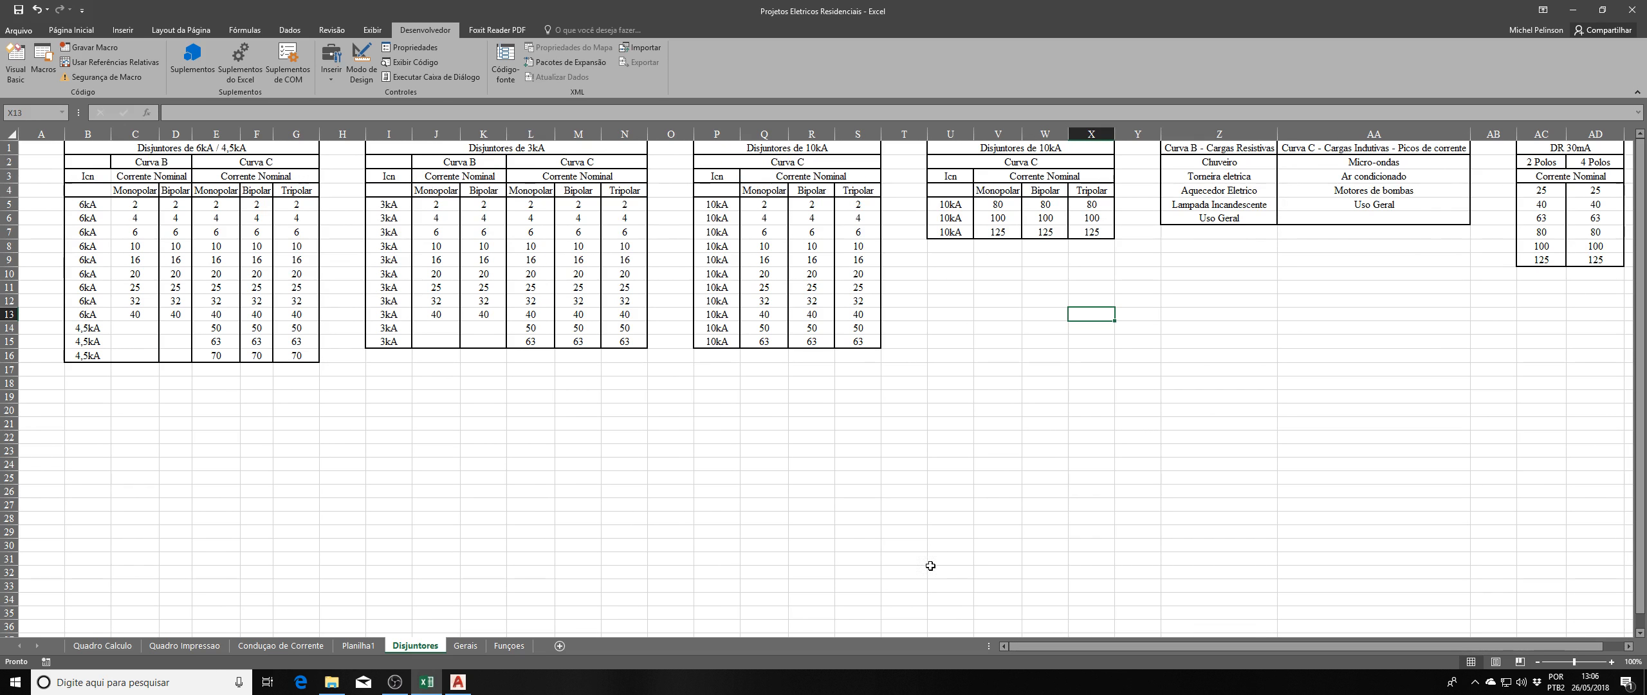
click(557, 451)
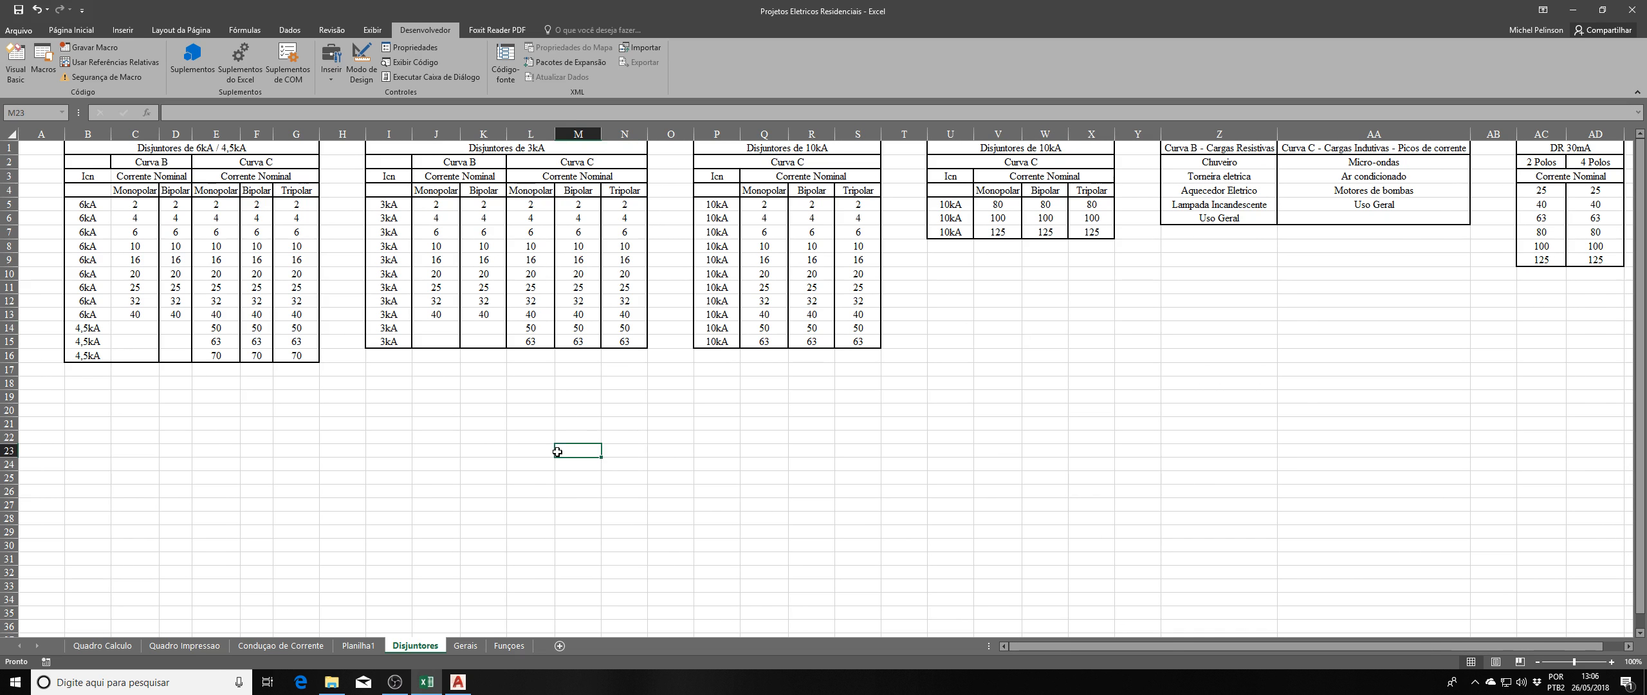
click(569, 160)
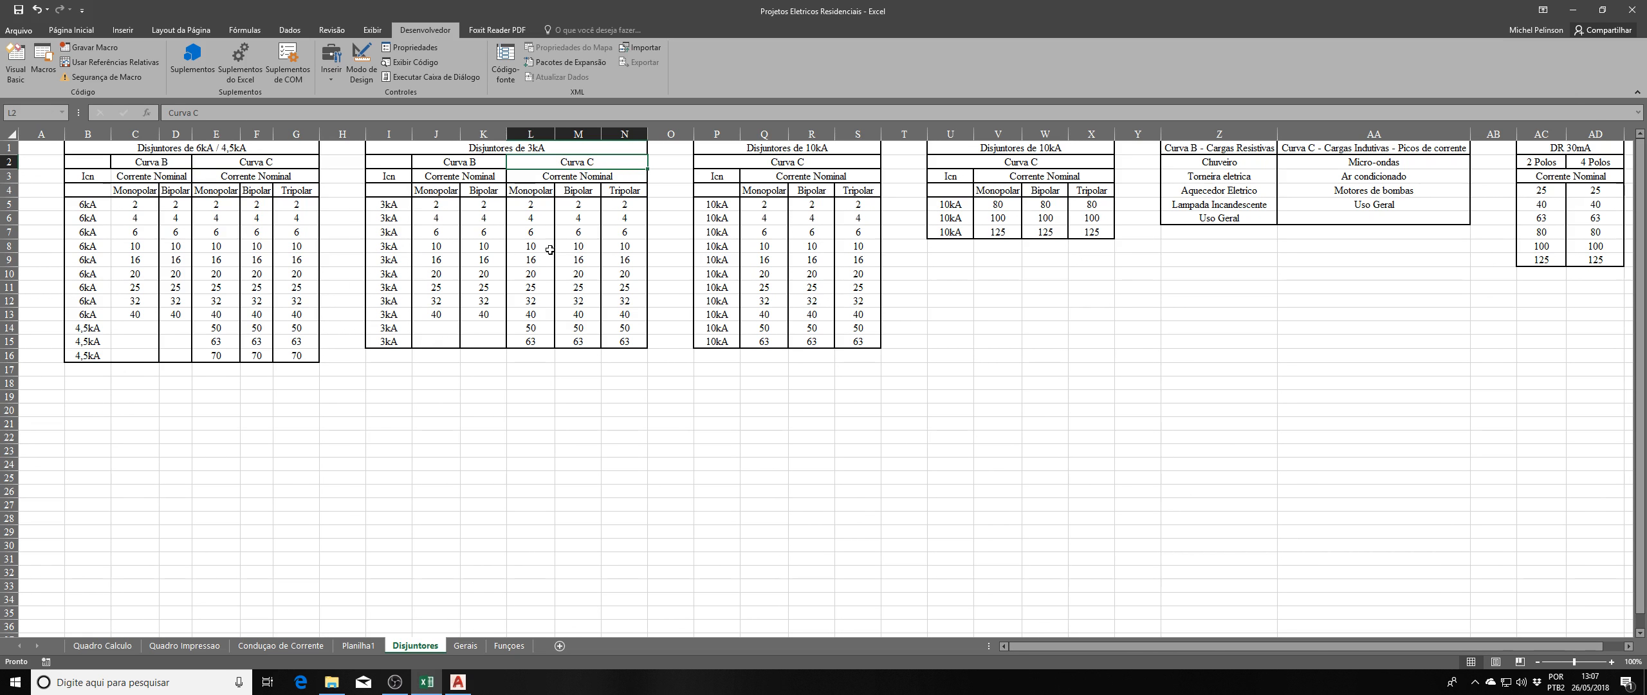
click(572, 249)
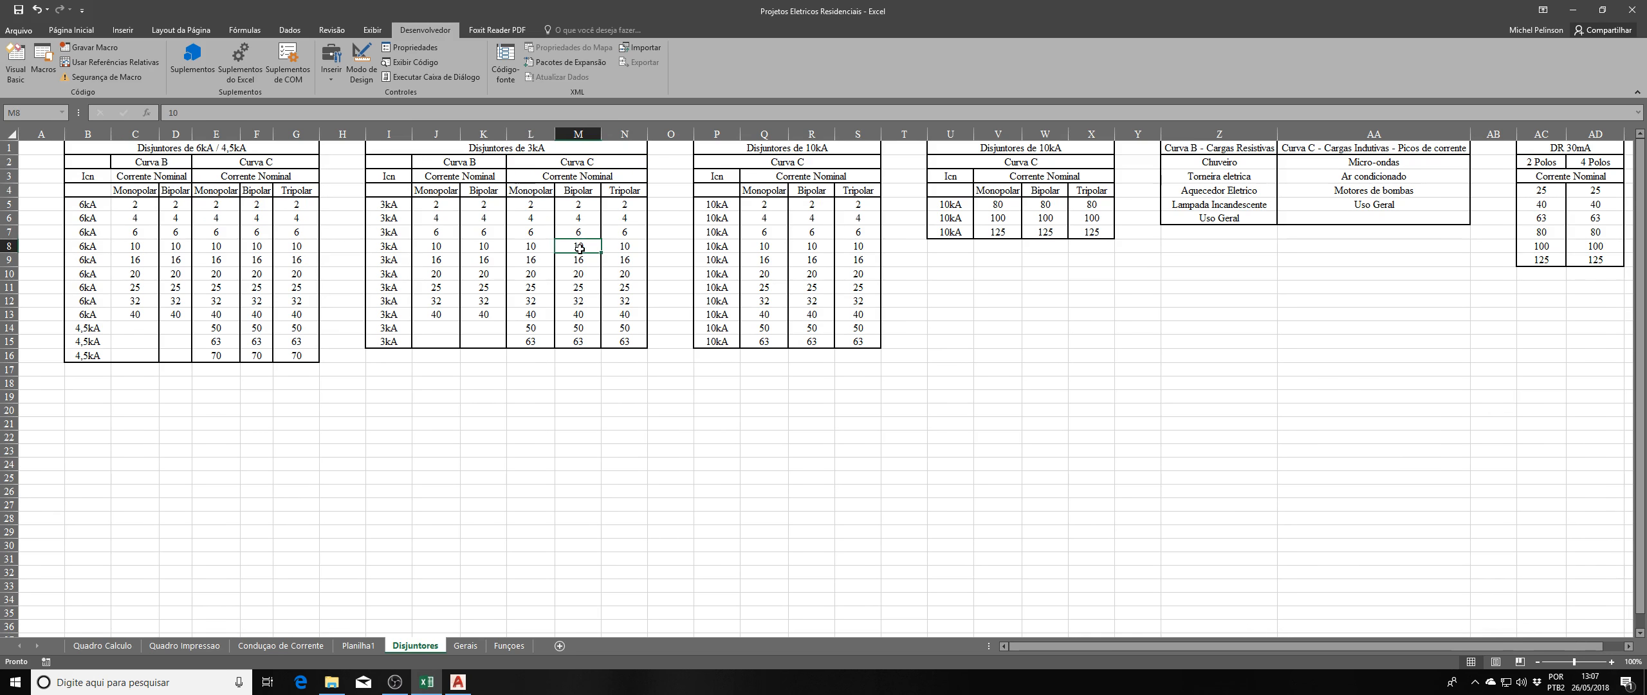
click(583, 271)
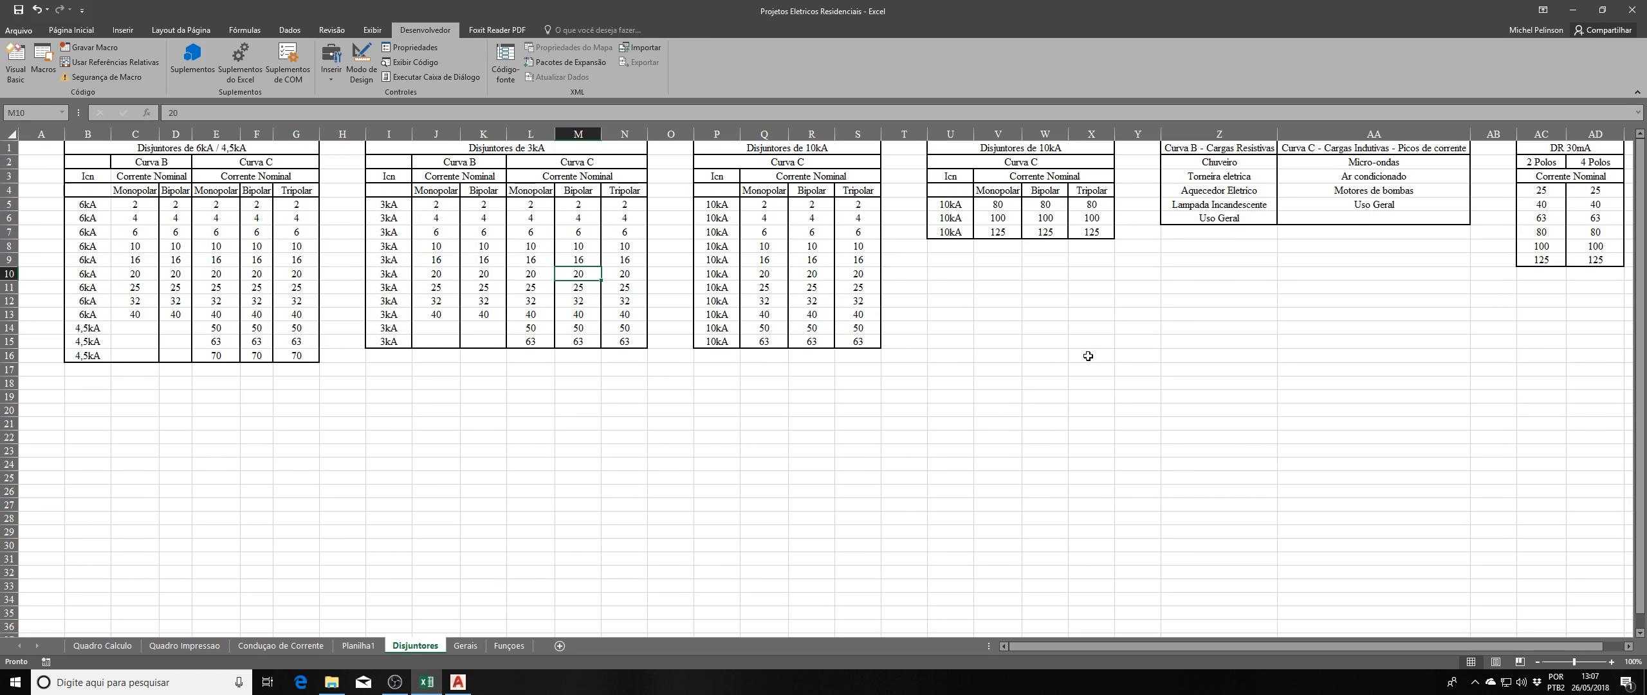
click(801, 473)
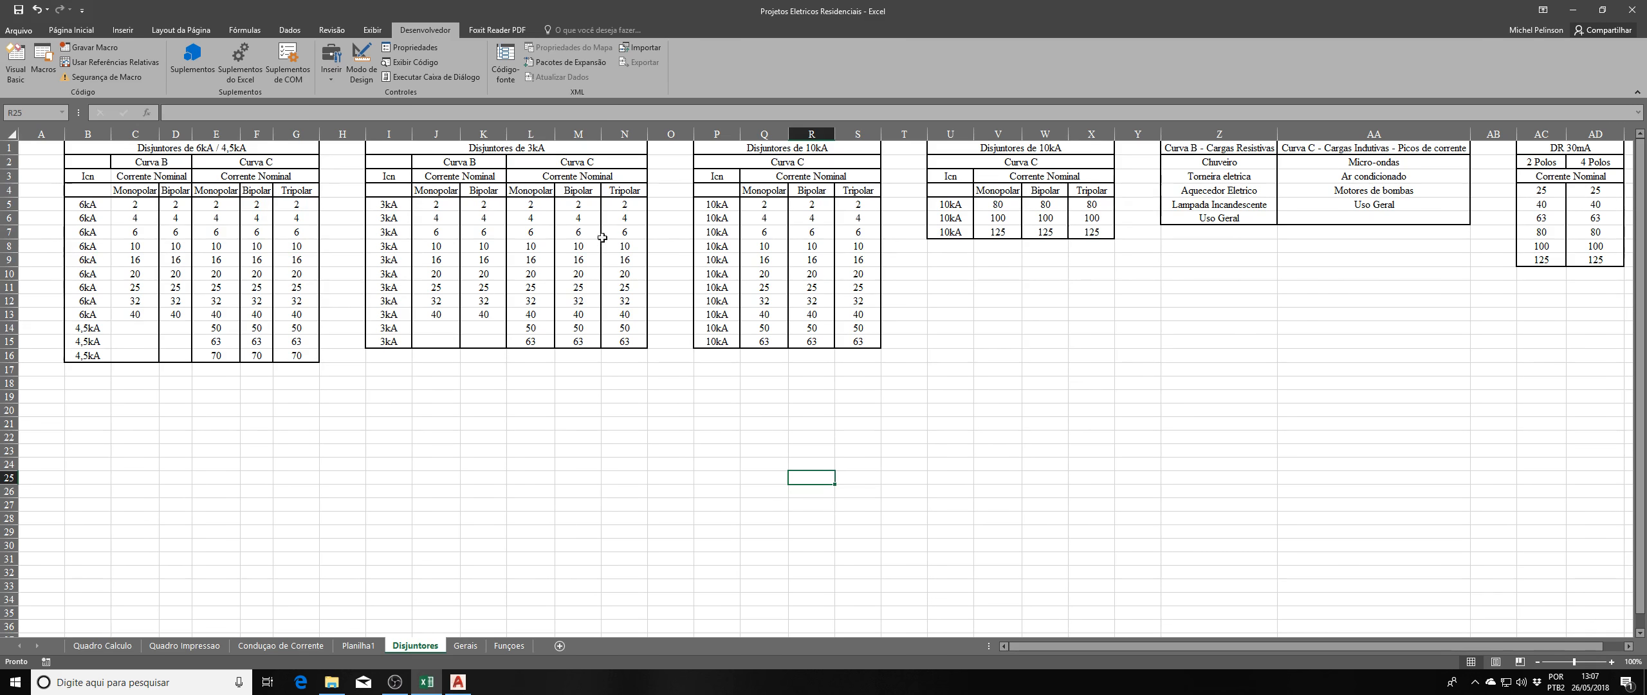
click(546, 236)
click(569, 236)
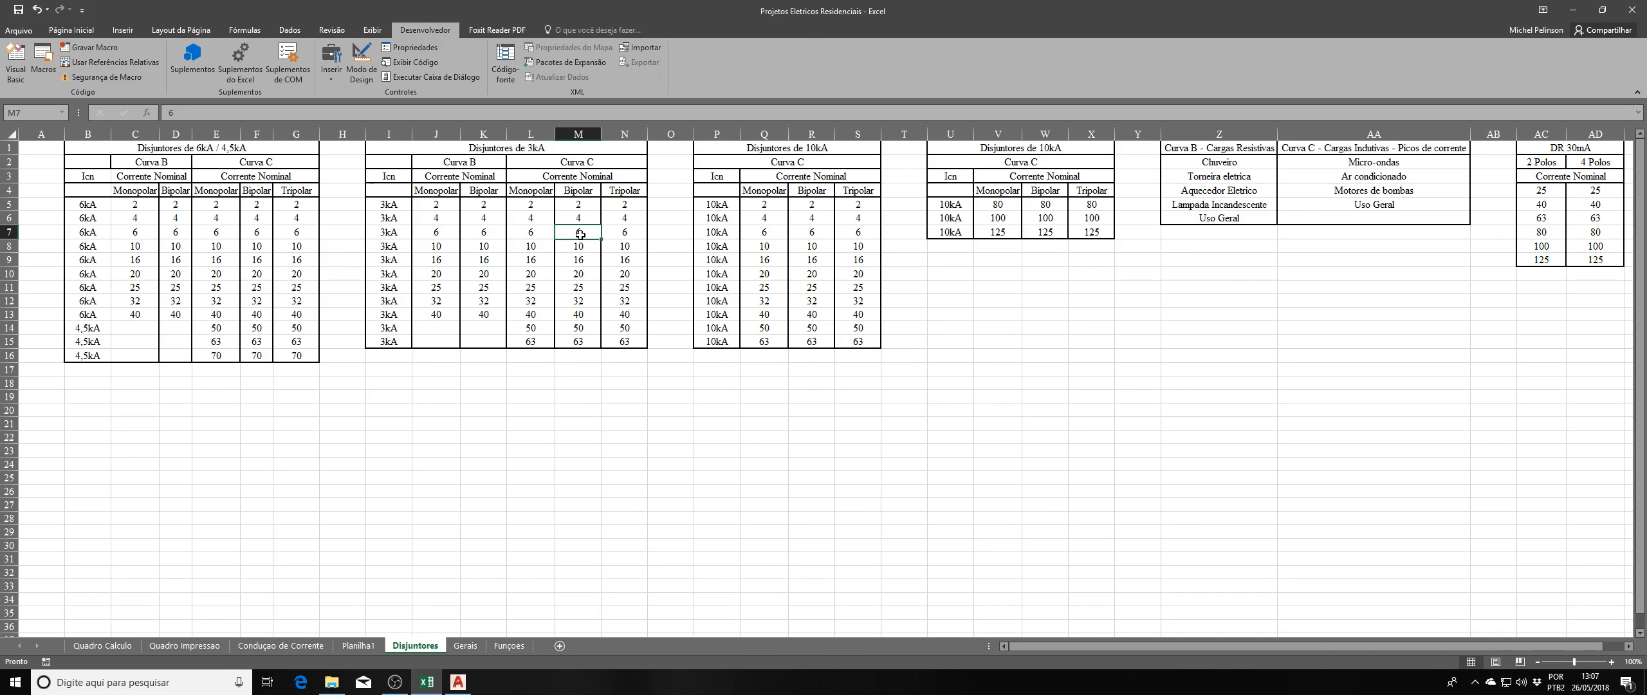
Return to the Quadro Calculo sheet and enter 6 in circuit 01's Disjuntor (A) cell (AI9).
click(103, 646)
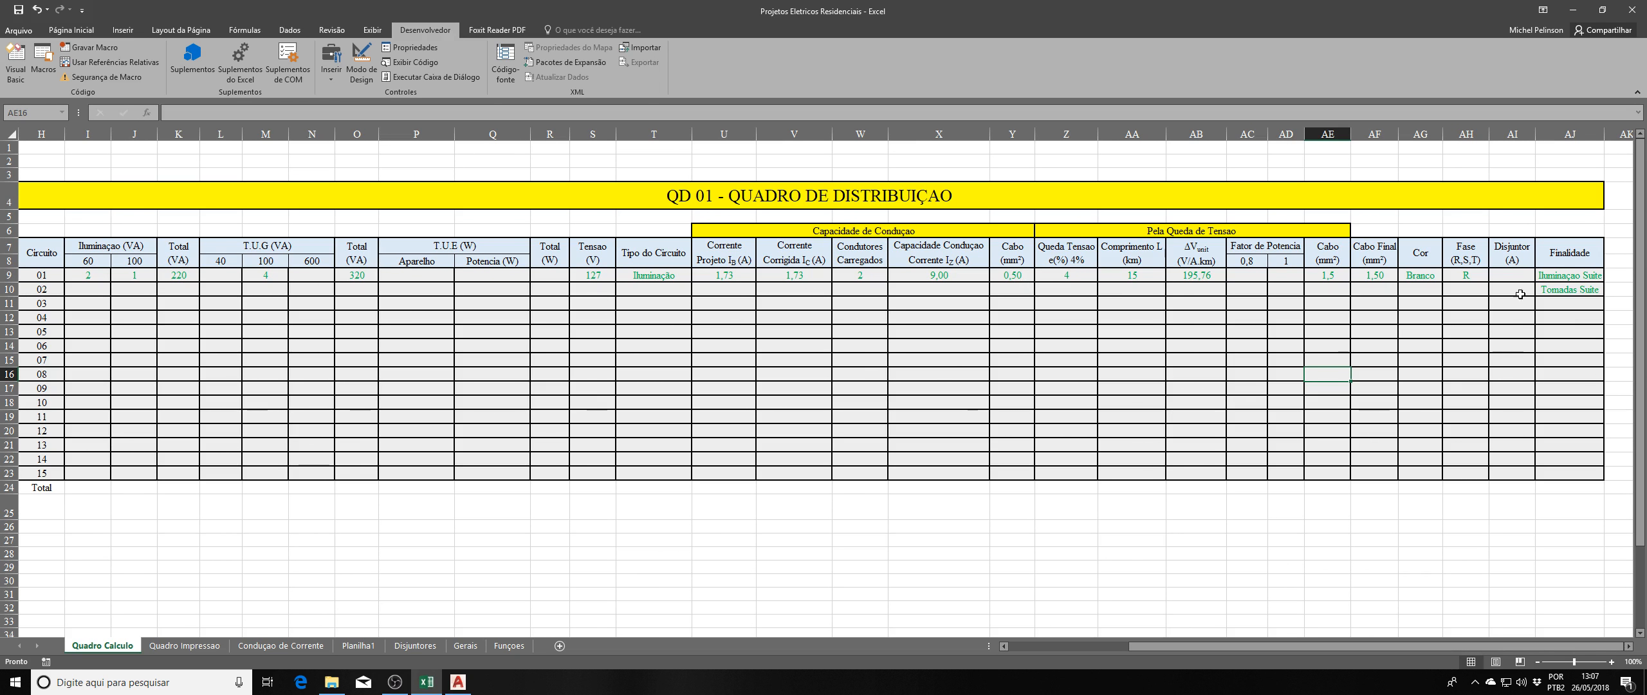
click(1513, 276)
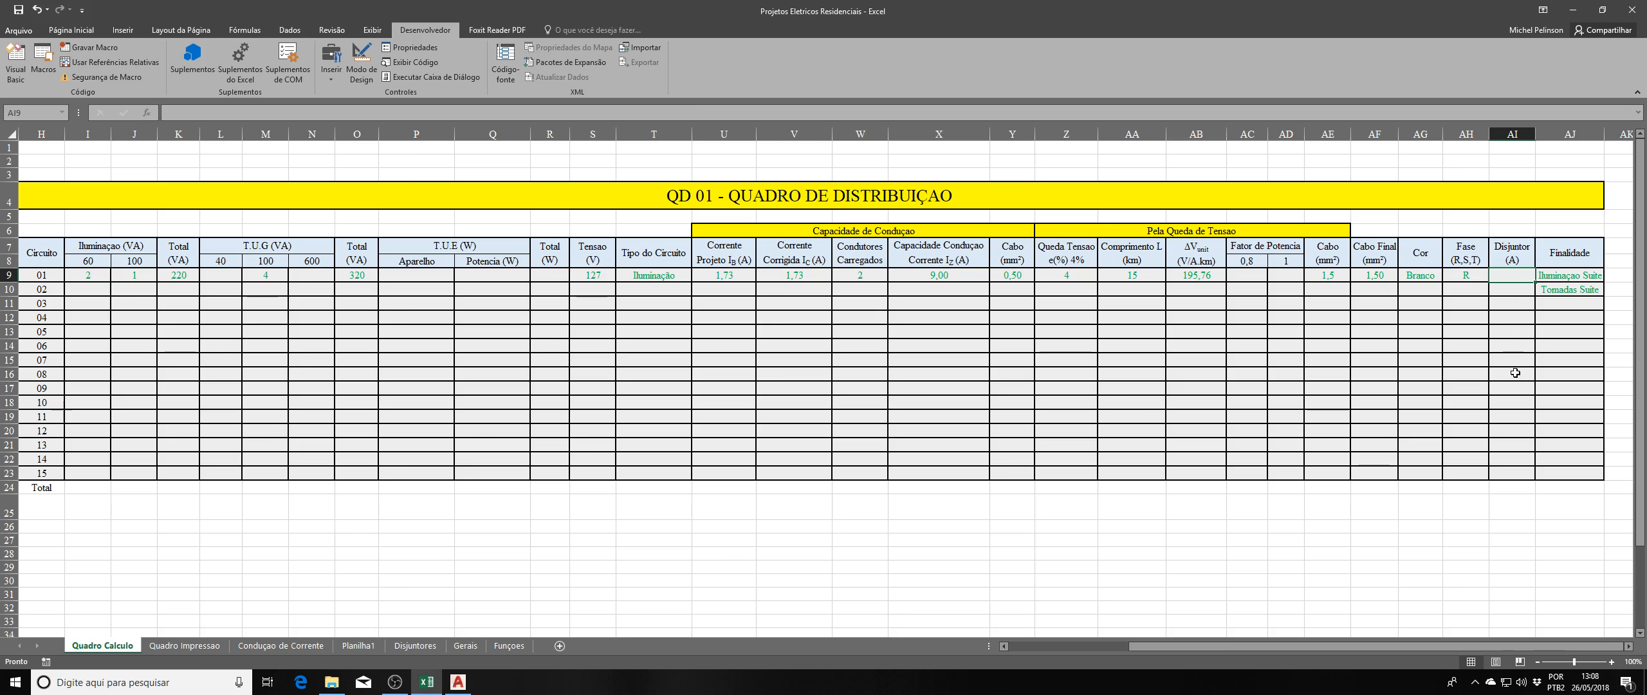
text(6)
key(Return)
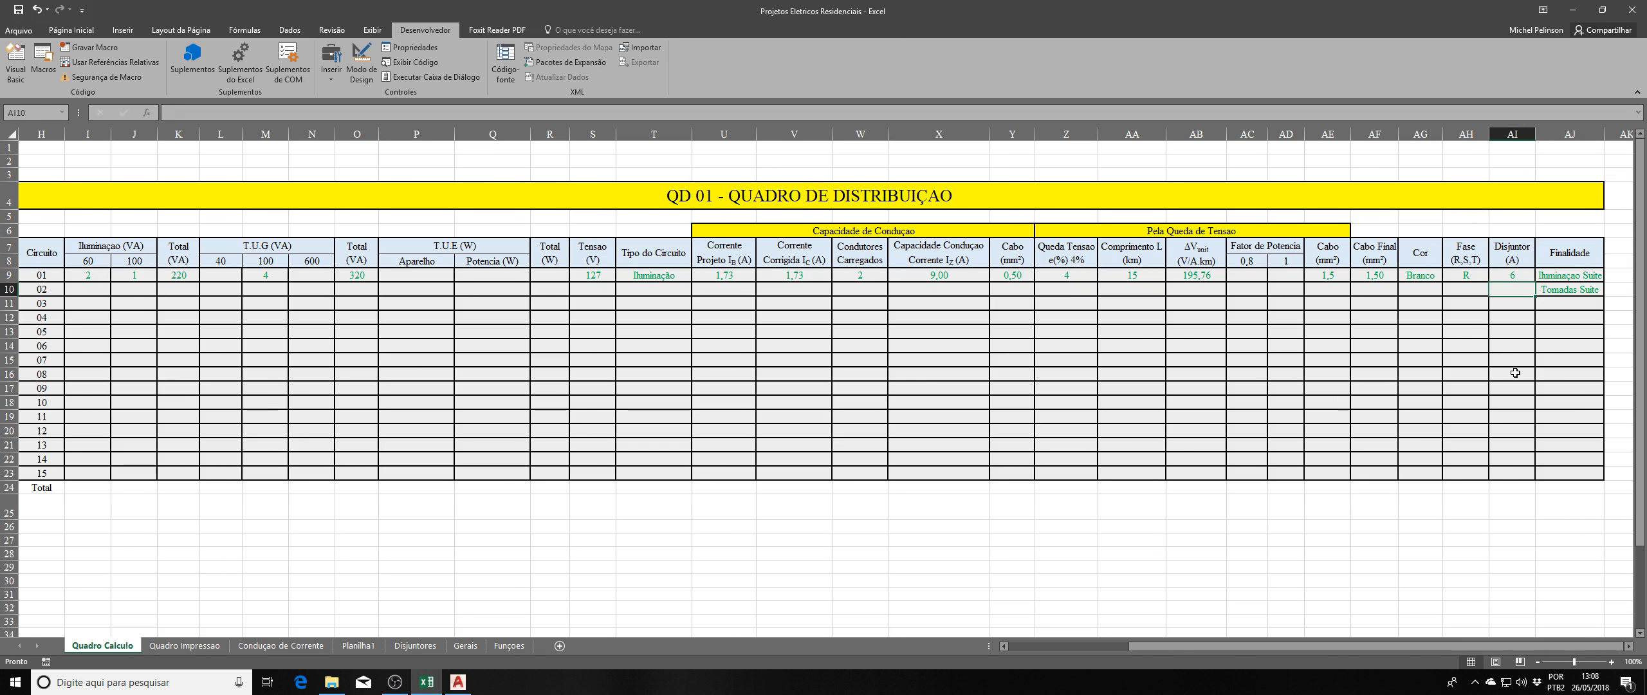
Fill circuit 01's T.U.G Total (VA) formula down to circuit 02 (O10), and clear the original in O9.
key(alt+Tab)
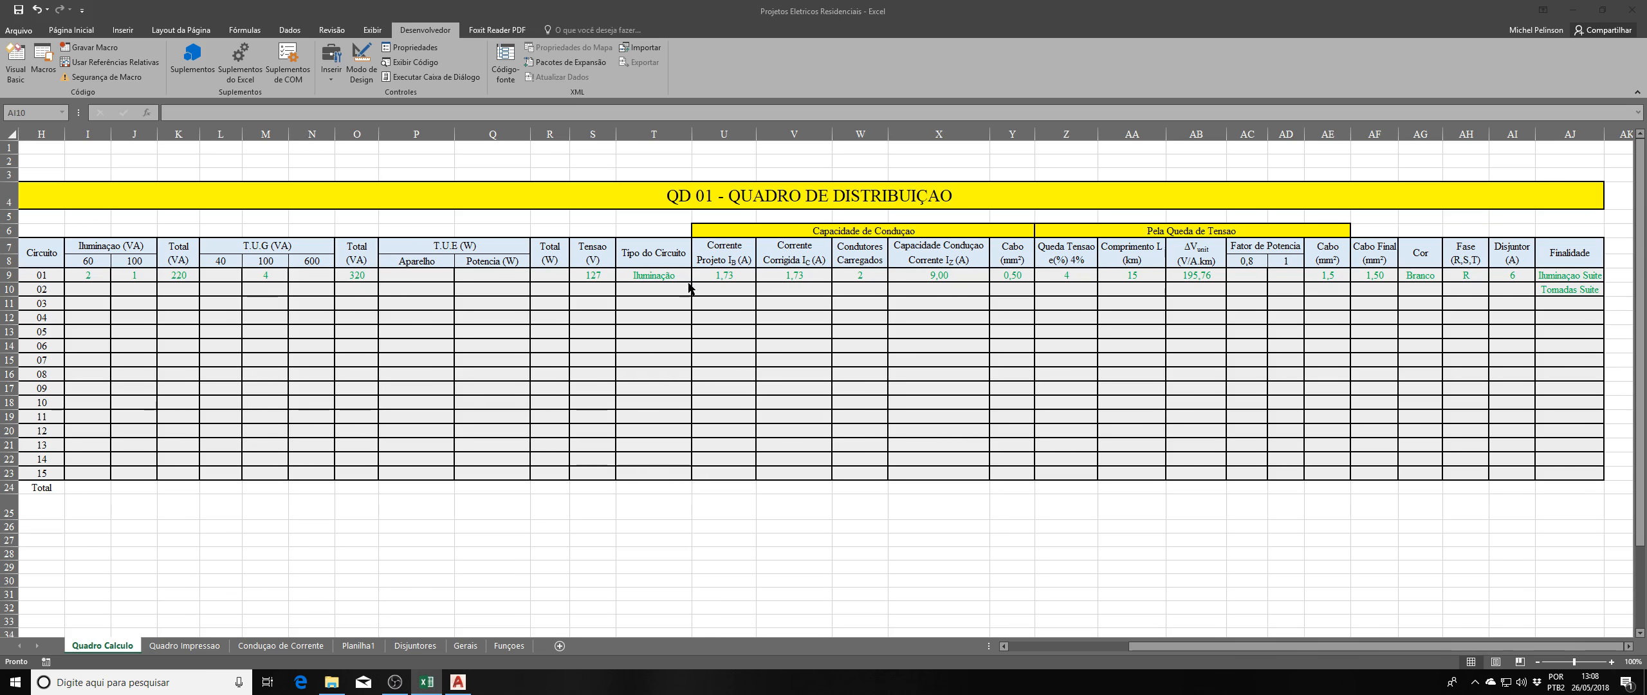
click(1298, 648)
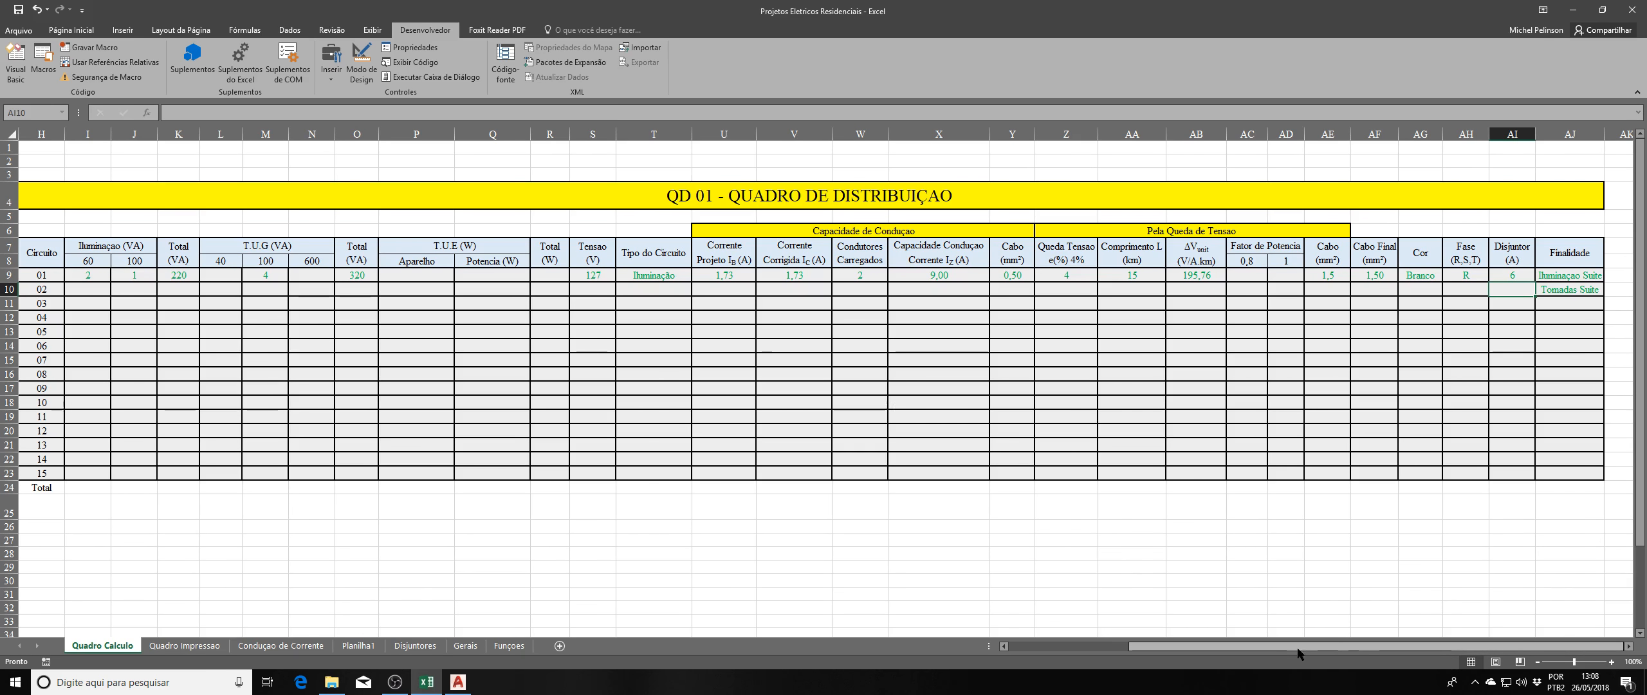
drag(1297, 653, 1349, 653)
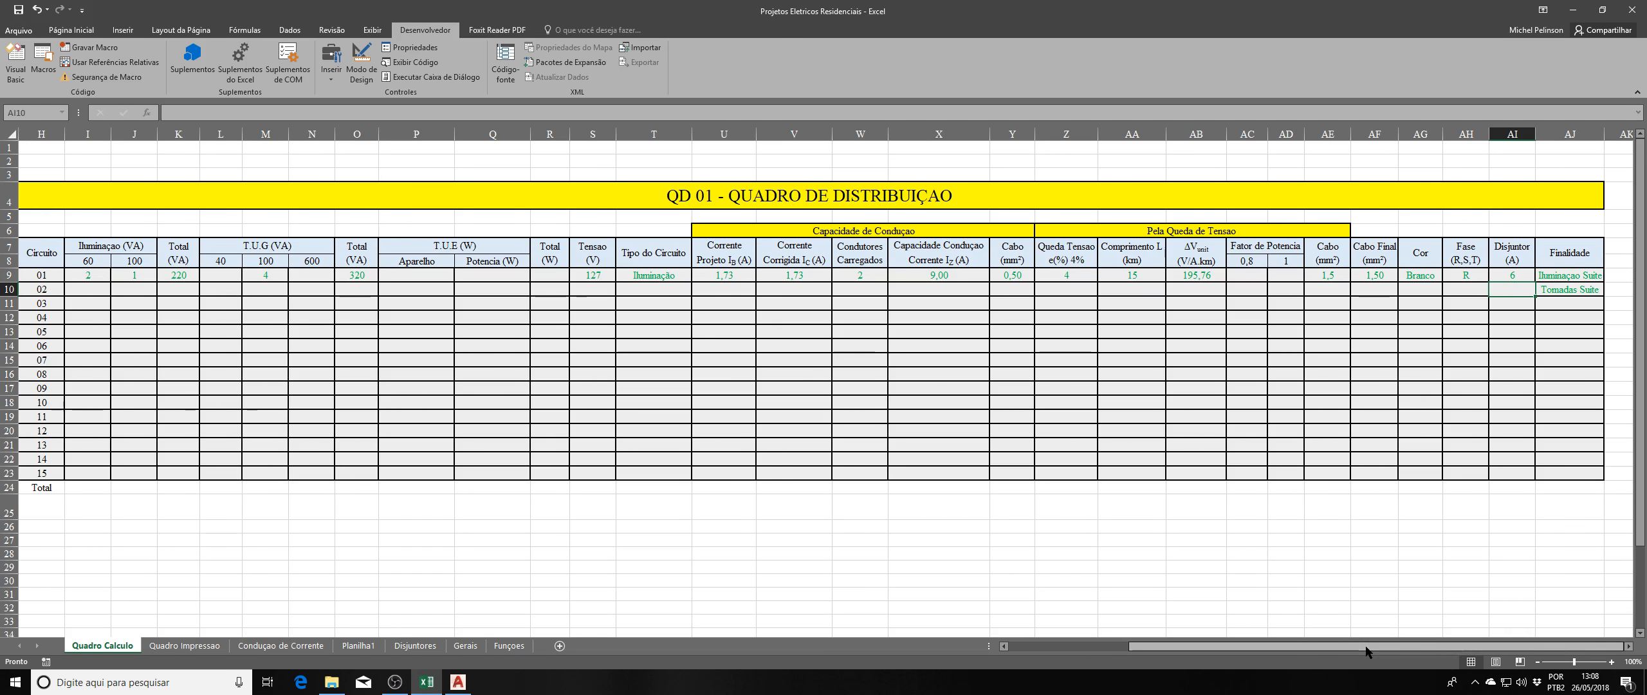
drag(1367, 652, 1235, 651)
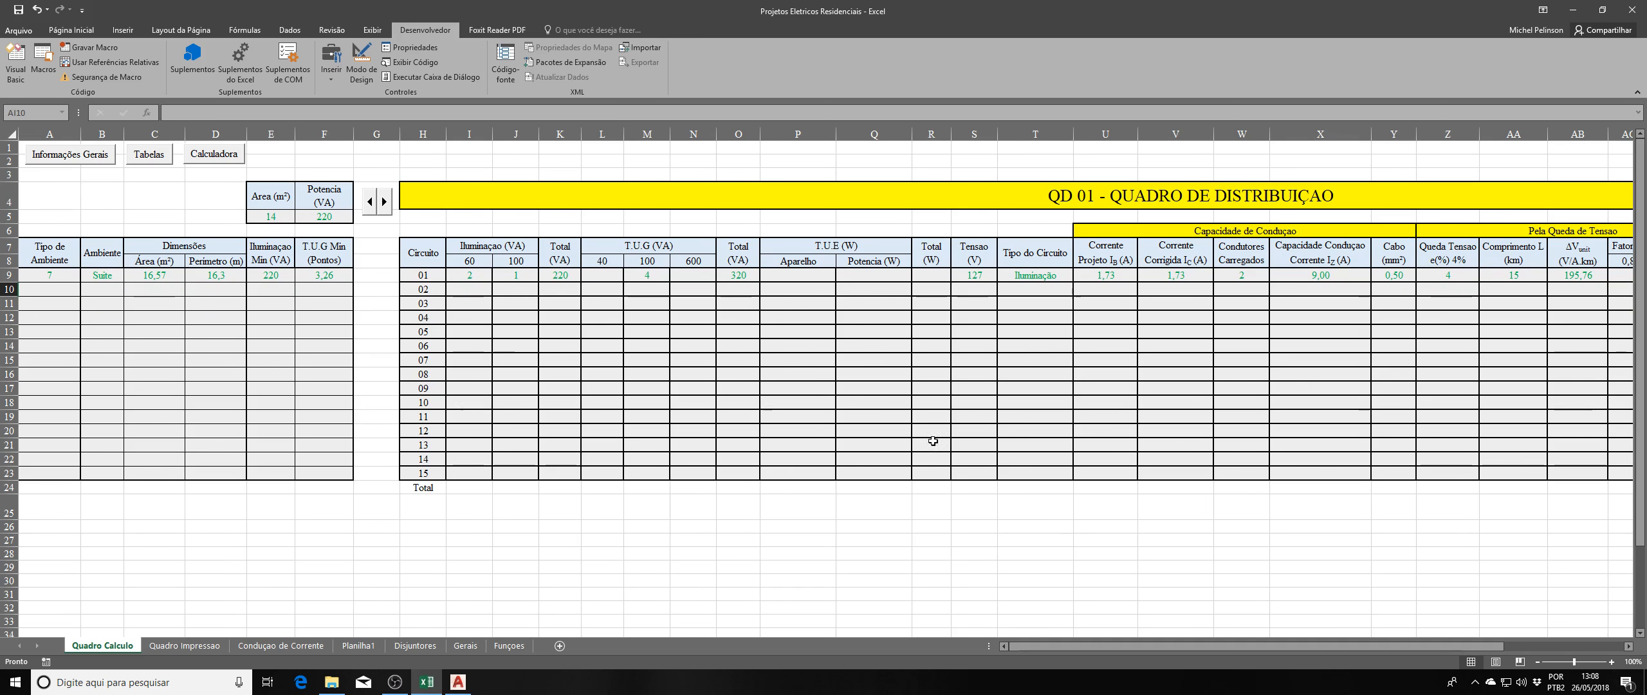
click(740, 324)
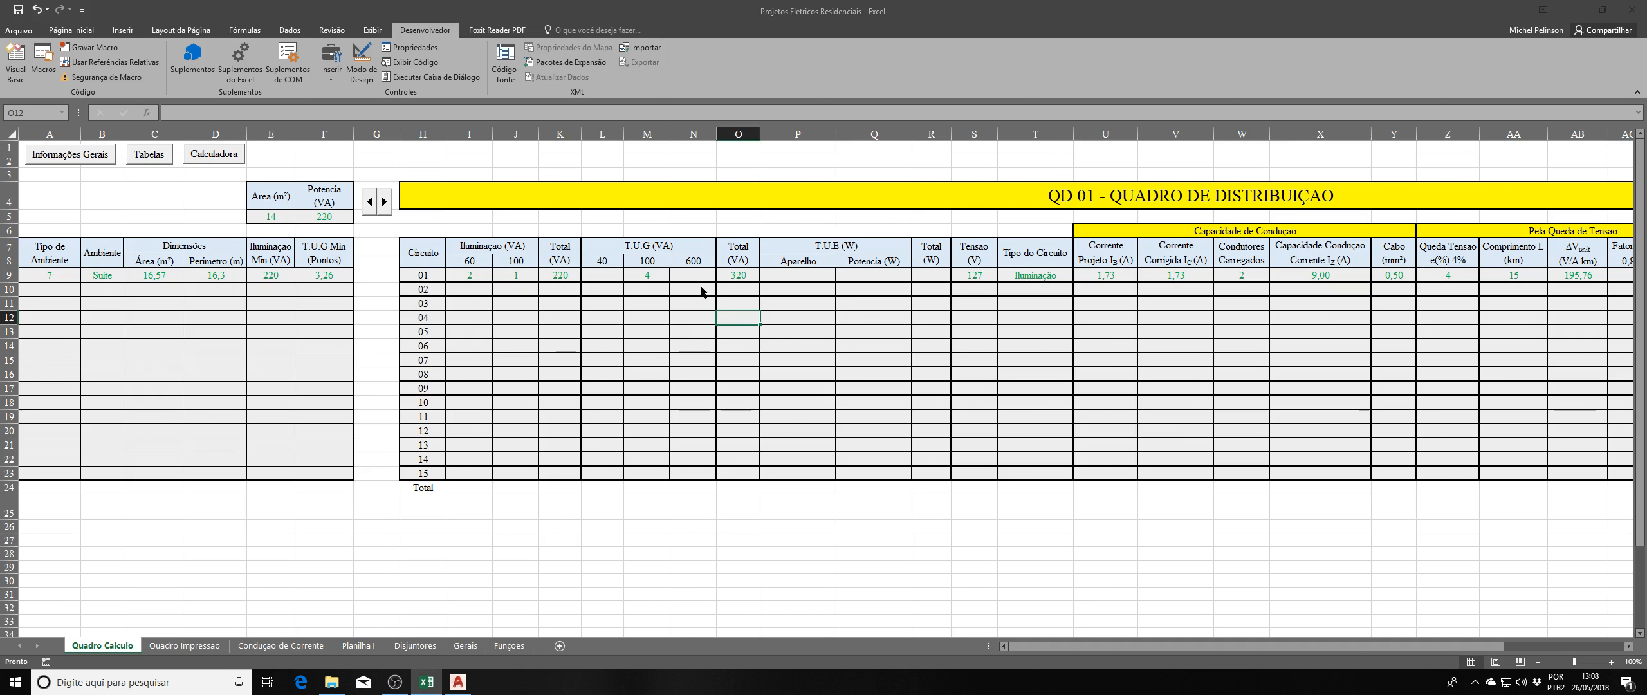
click(648, 281)
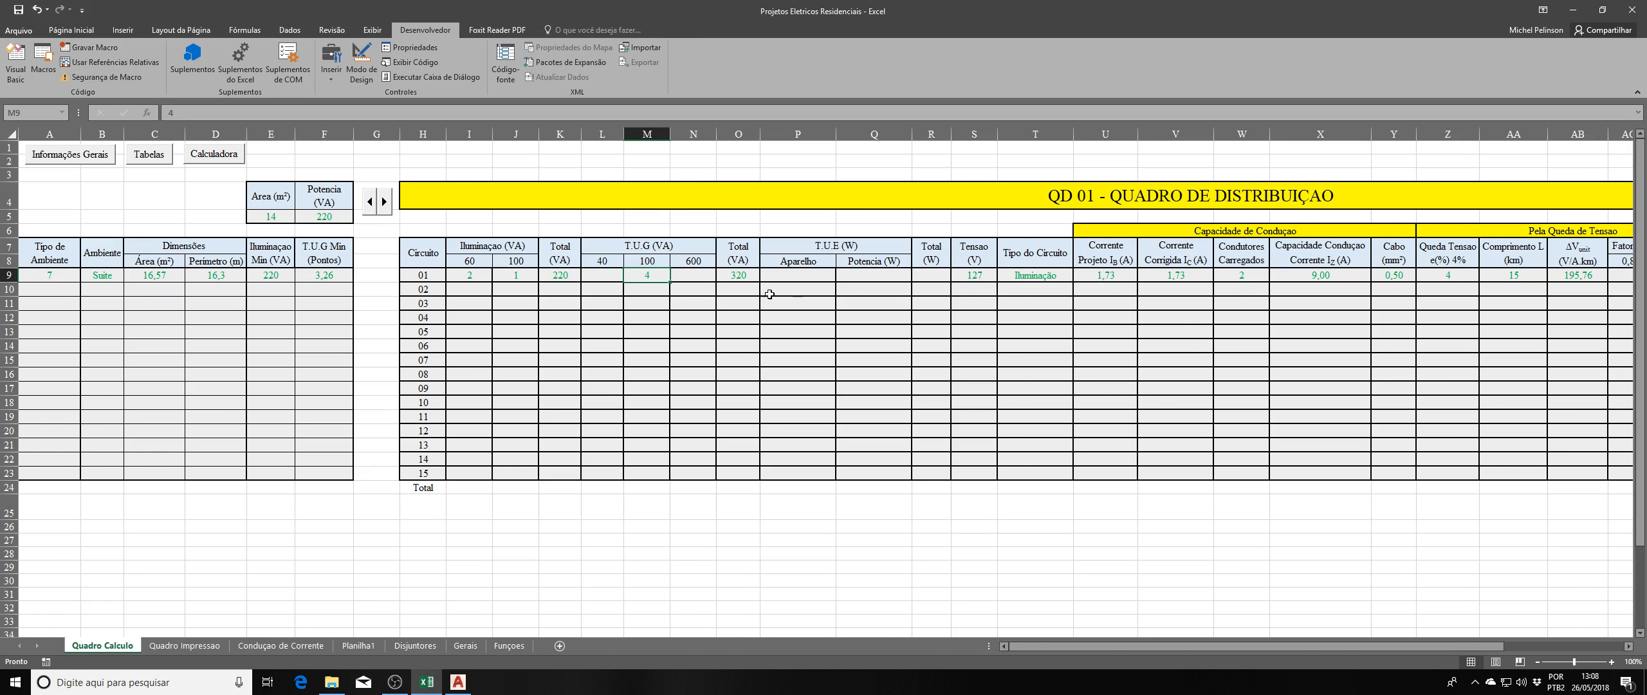
click(751, 277)
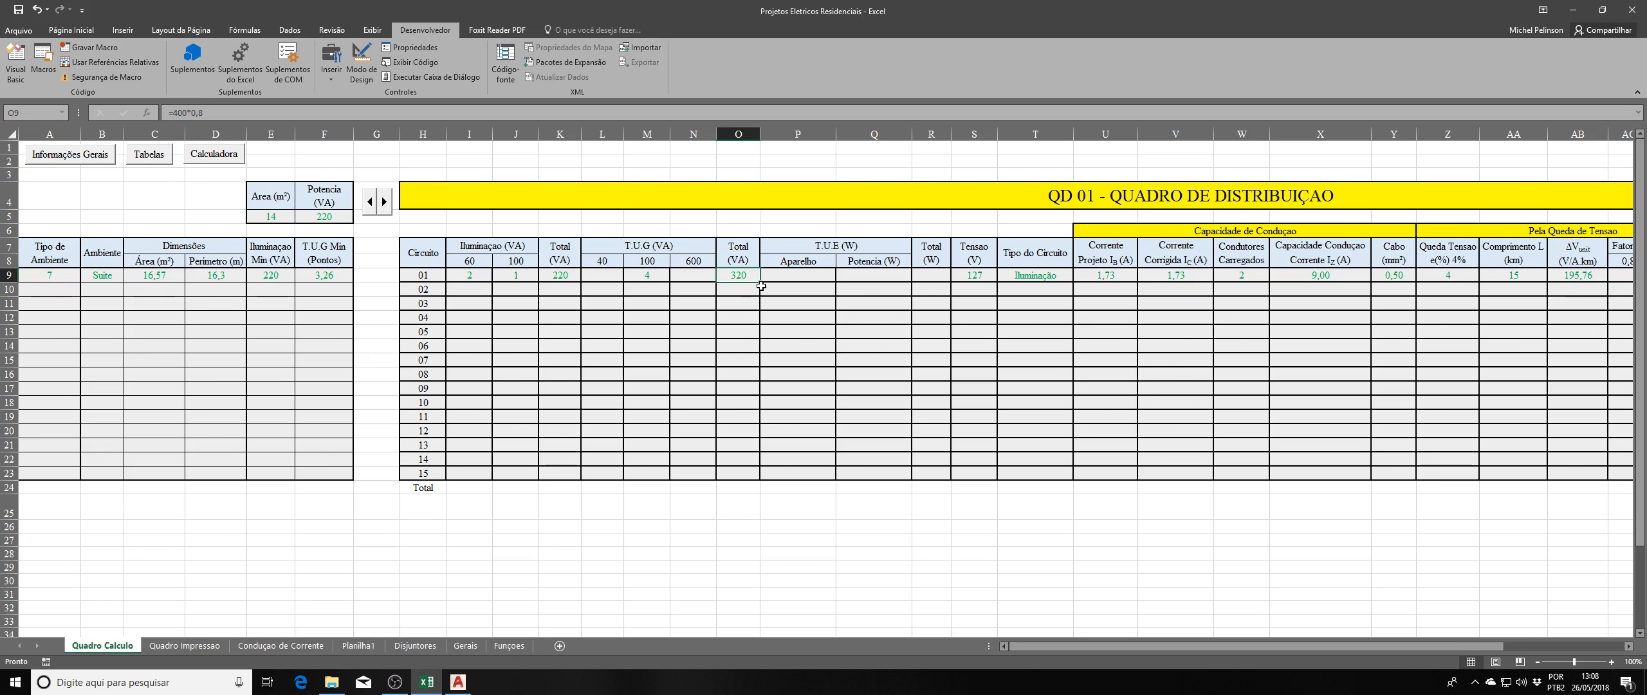
drag(760, 286, 761, 294)
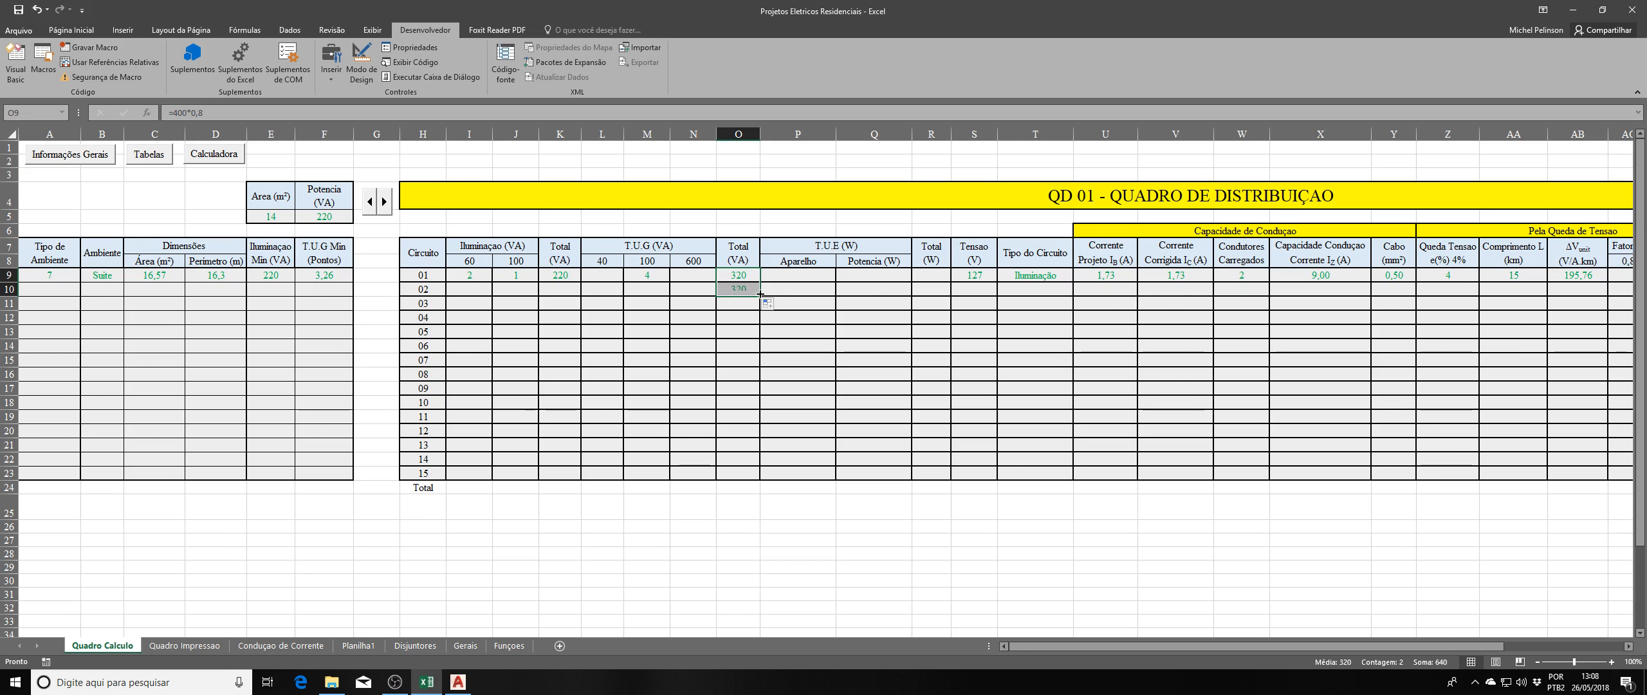
click(747, 281)
key(Delete)
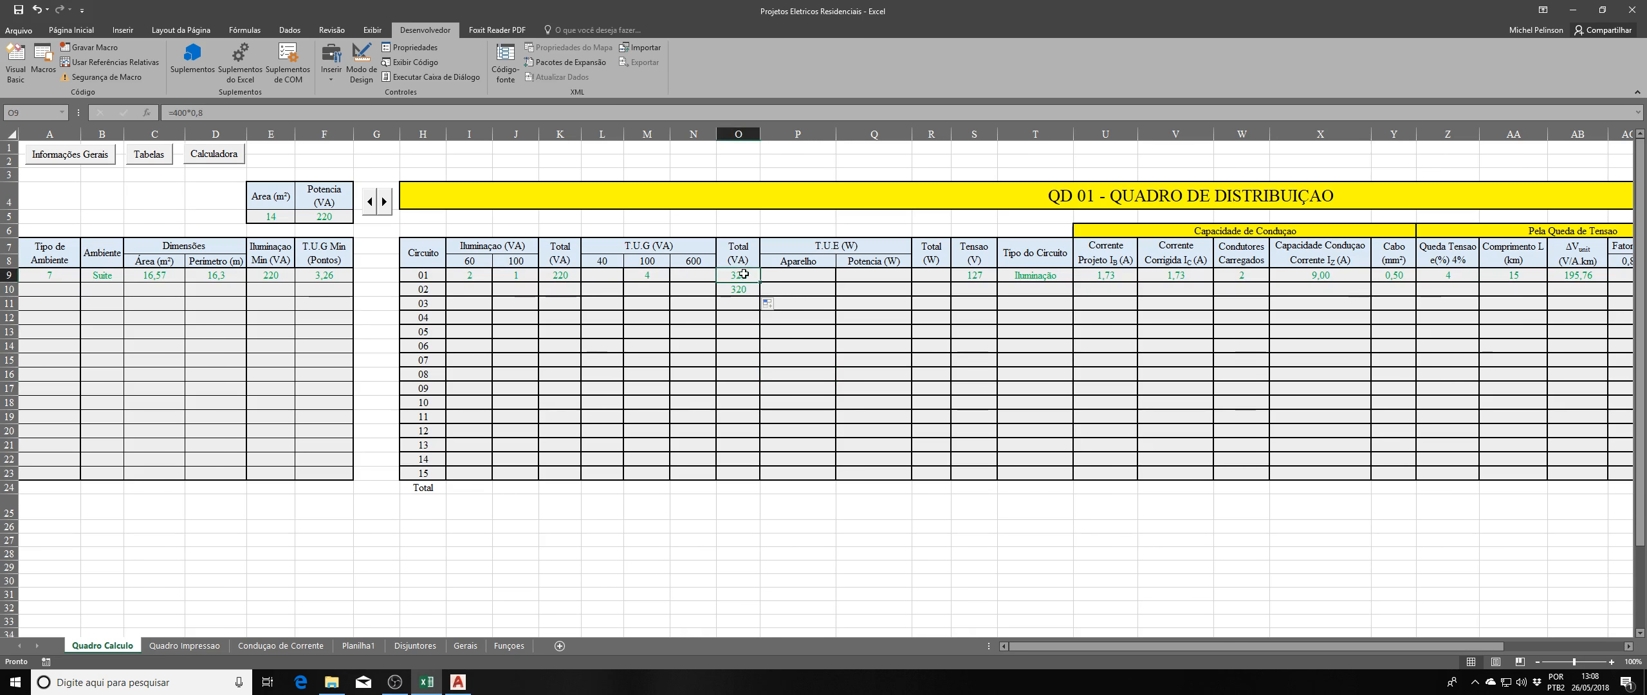
Copy the quantity of 100 VA T.U.G outlets from circuit 01 down to circuit 02 (M10), and clear M9.
click(660, 276)
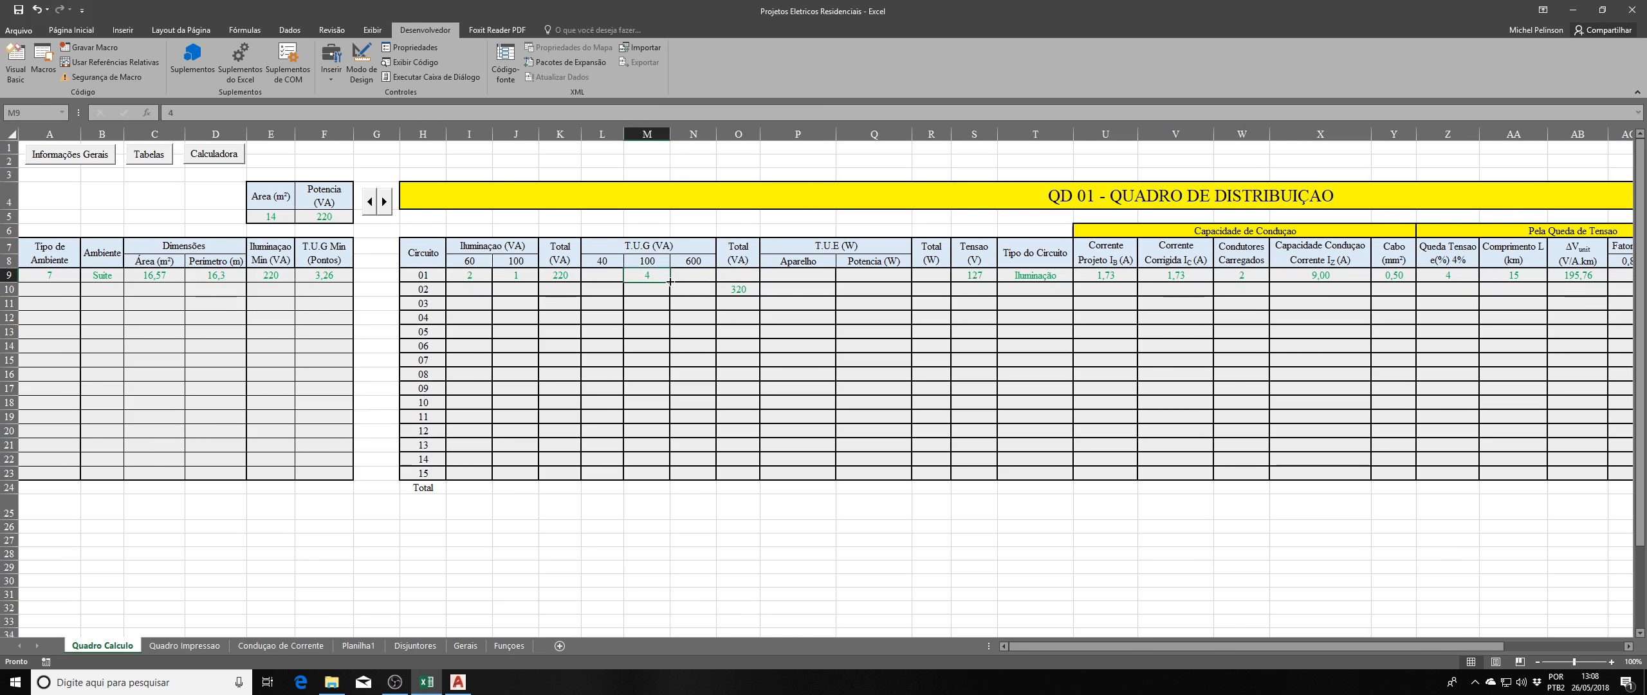
drag(669, 282, 671, 293)
key(Delete)
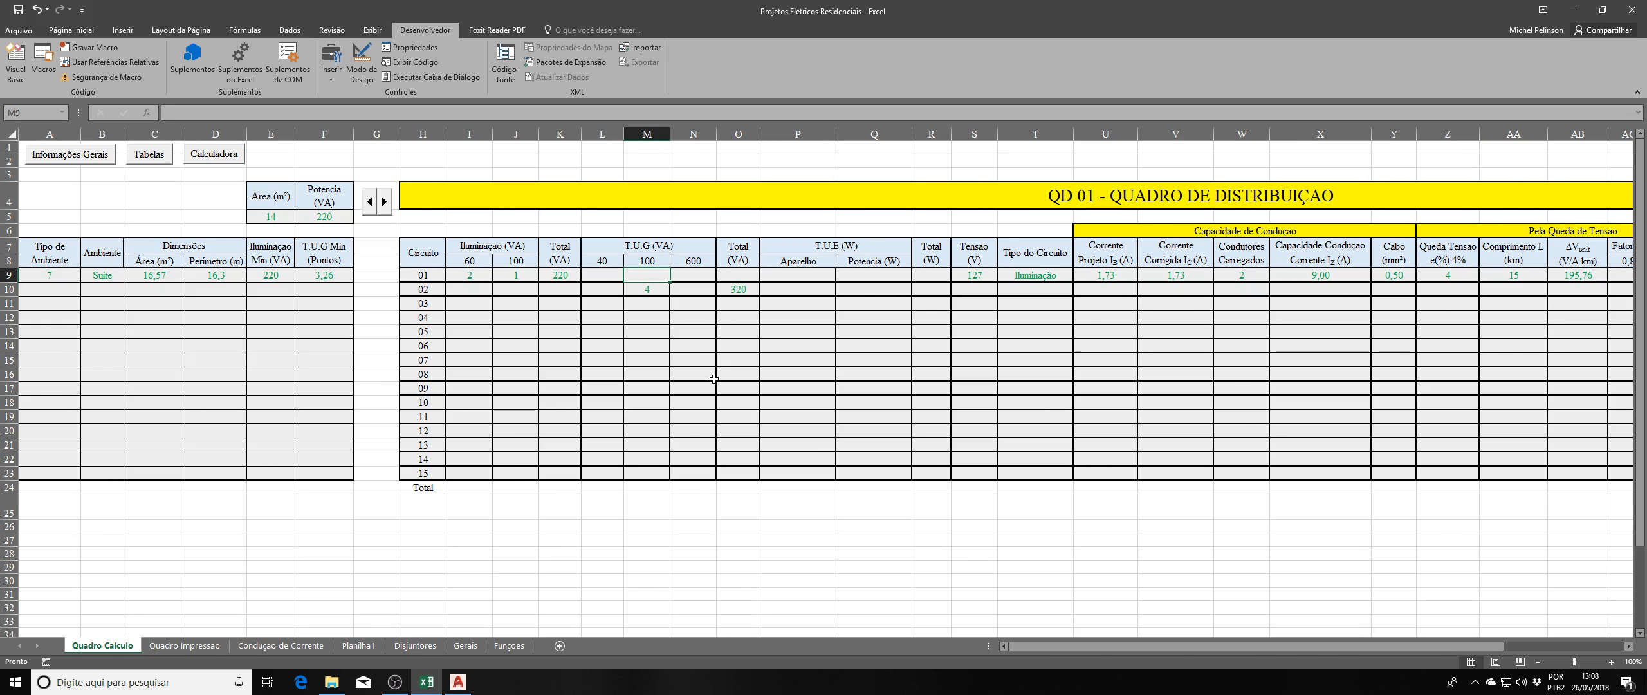
Enter 1 in circuit 01's Fator de Potencia cell under the 1 column (AD9).
mouse_move(1271, 647)
mouse_down()
mouse_move(1363, 653)
mouse_move(1247, 654)
mouse_up()
click(1119, 542)
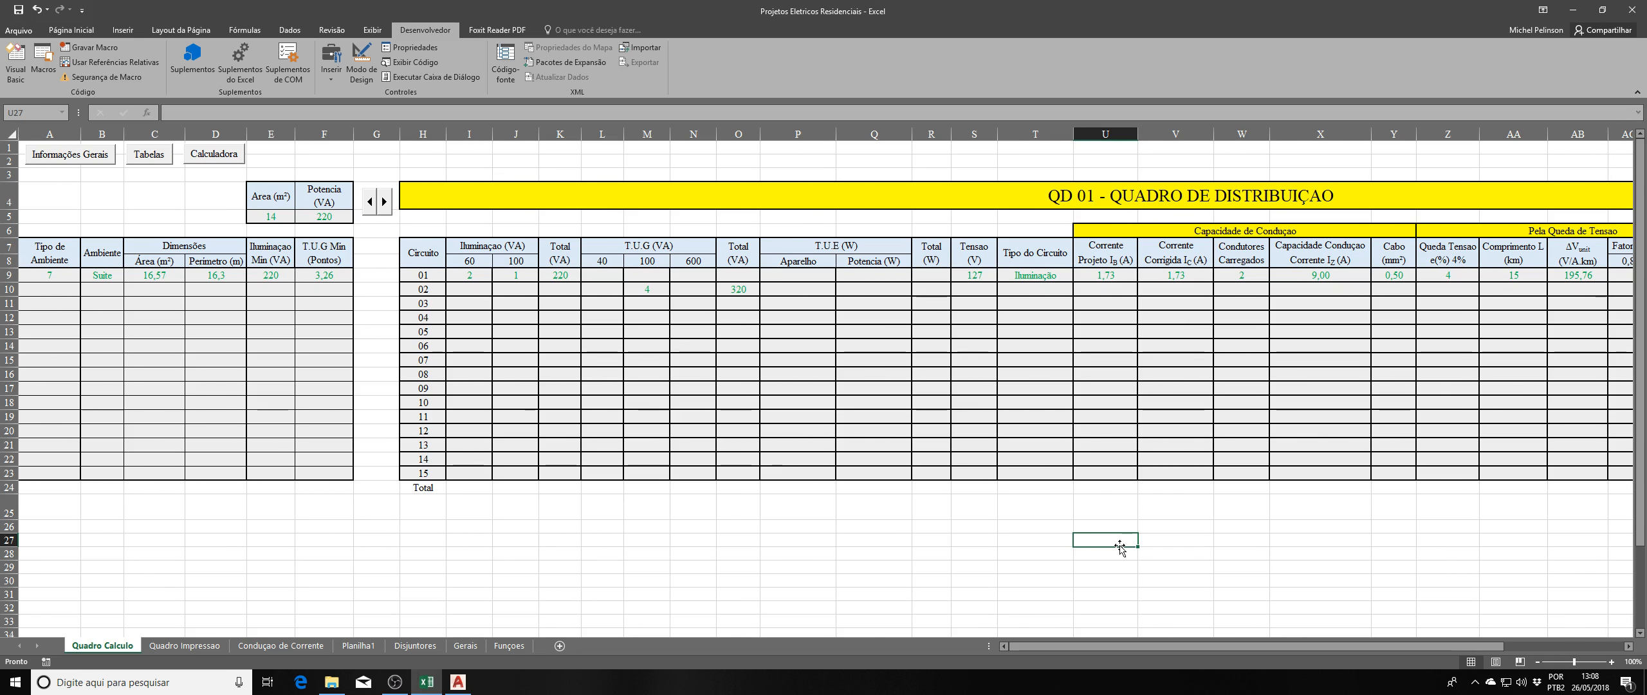
scroll(910, 287, right, 3)
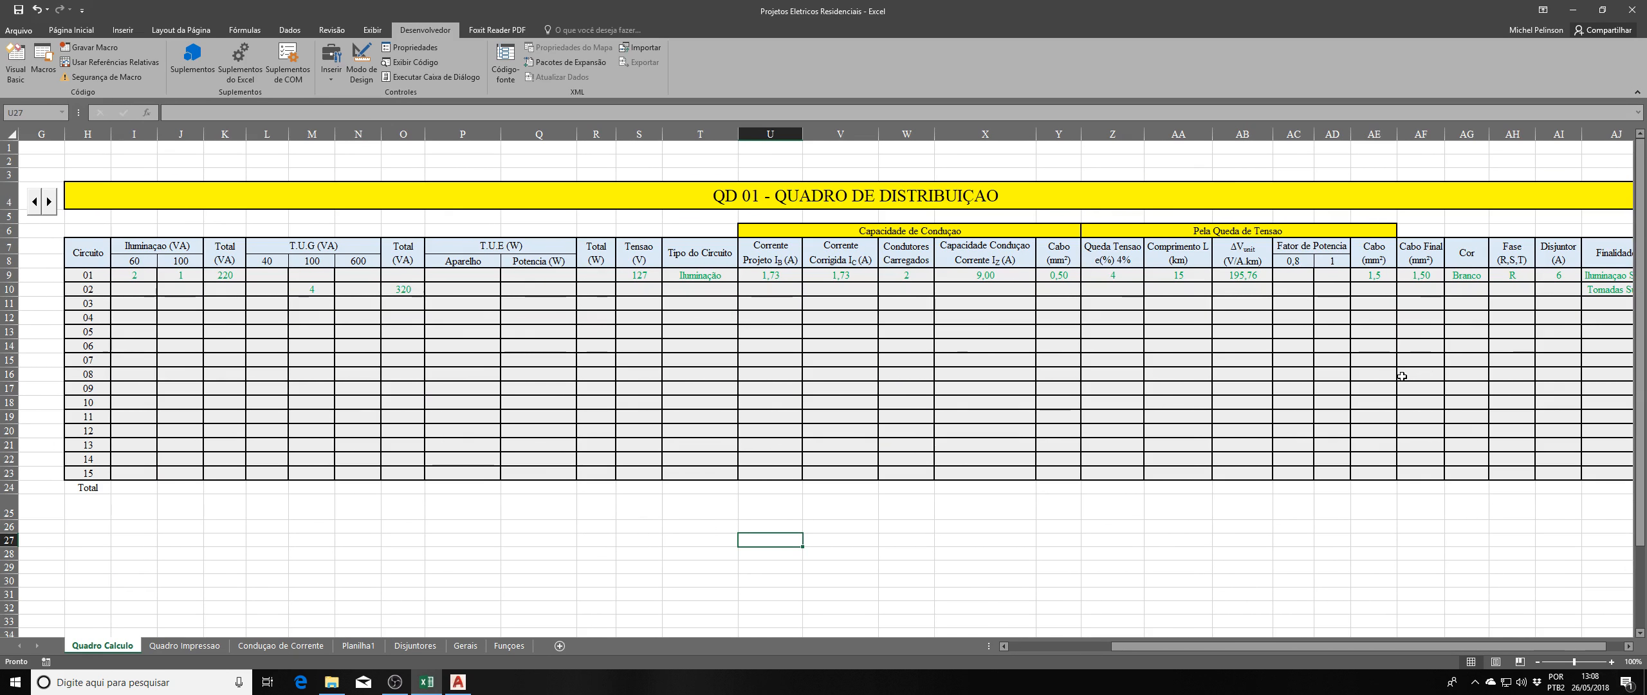
click(1335, 279)
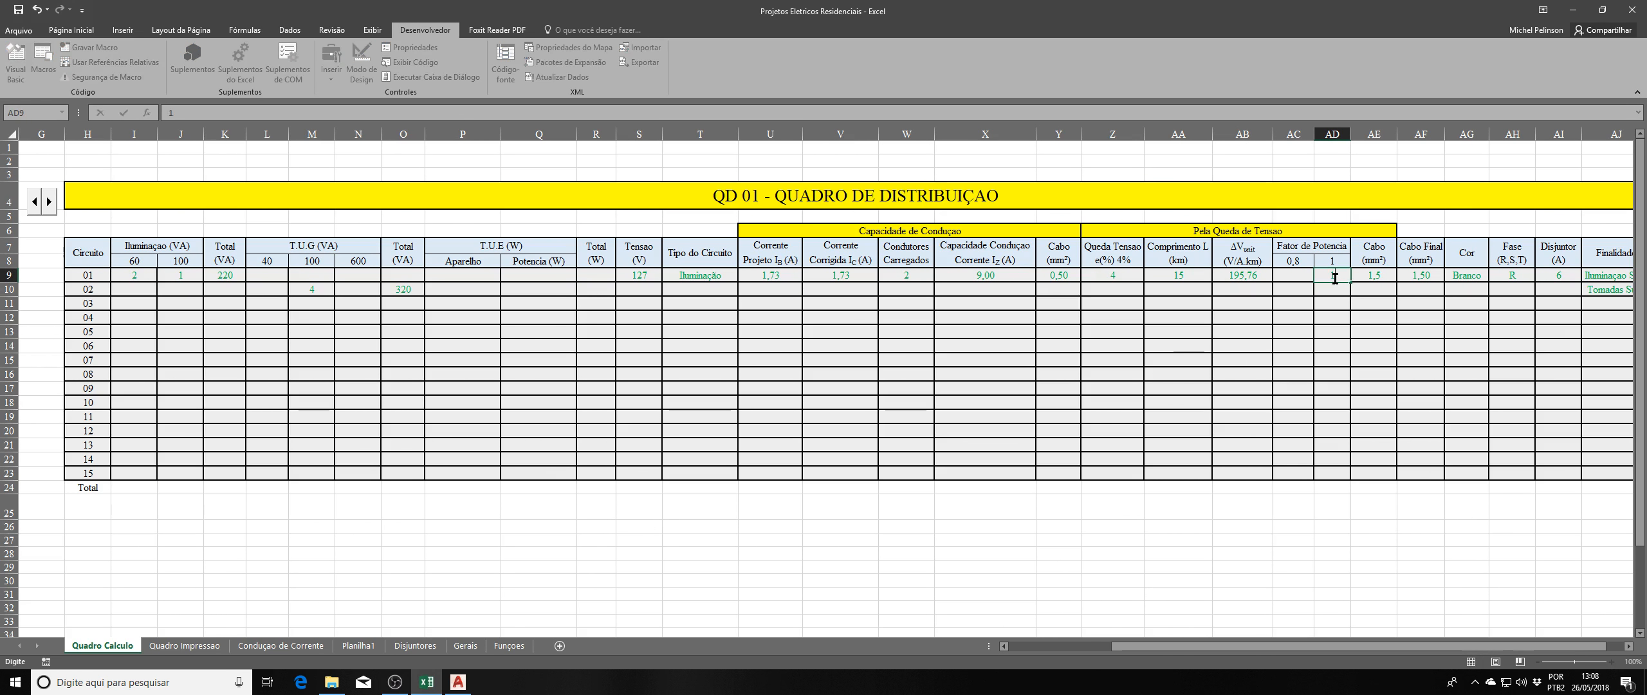
key(Return)
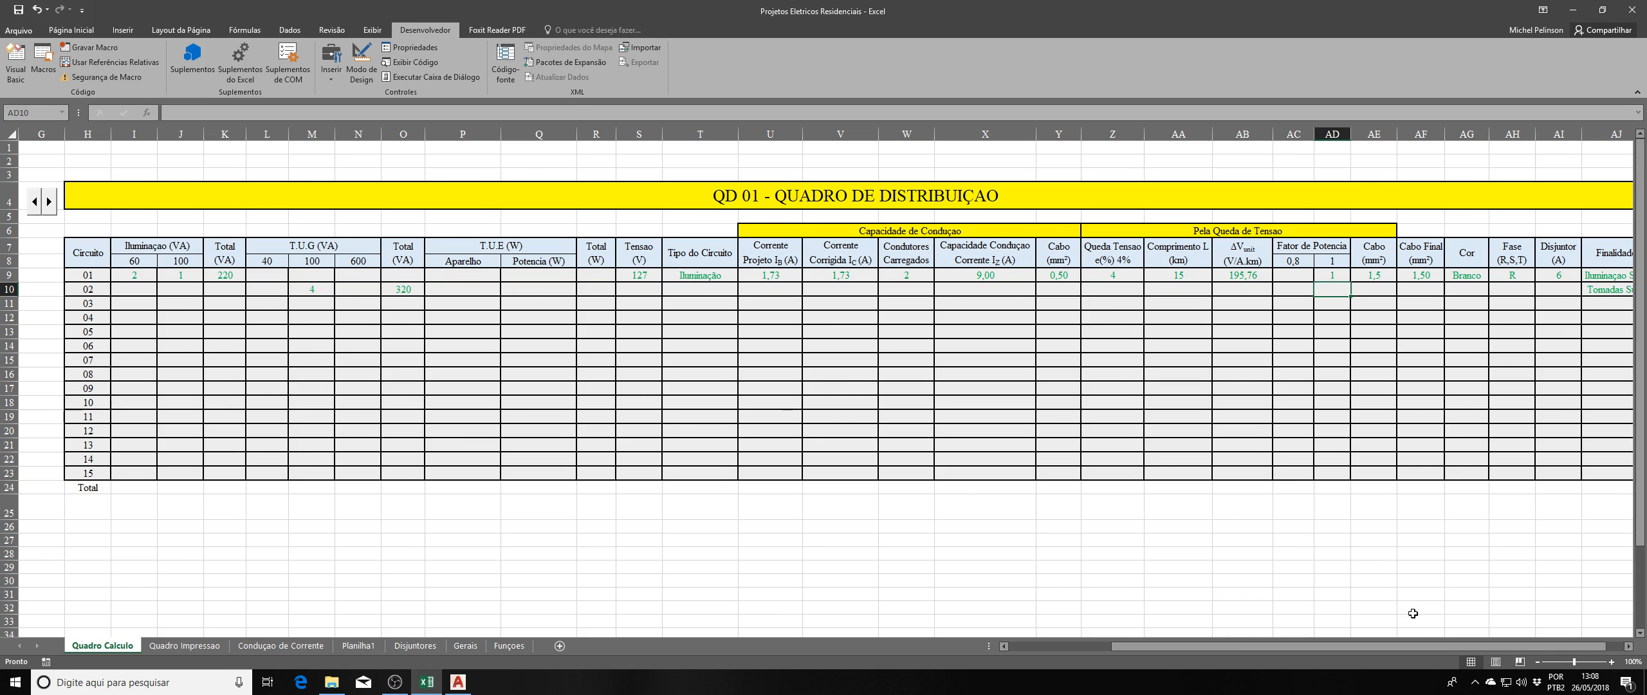
scroll(1350, 630, right, 1)
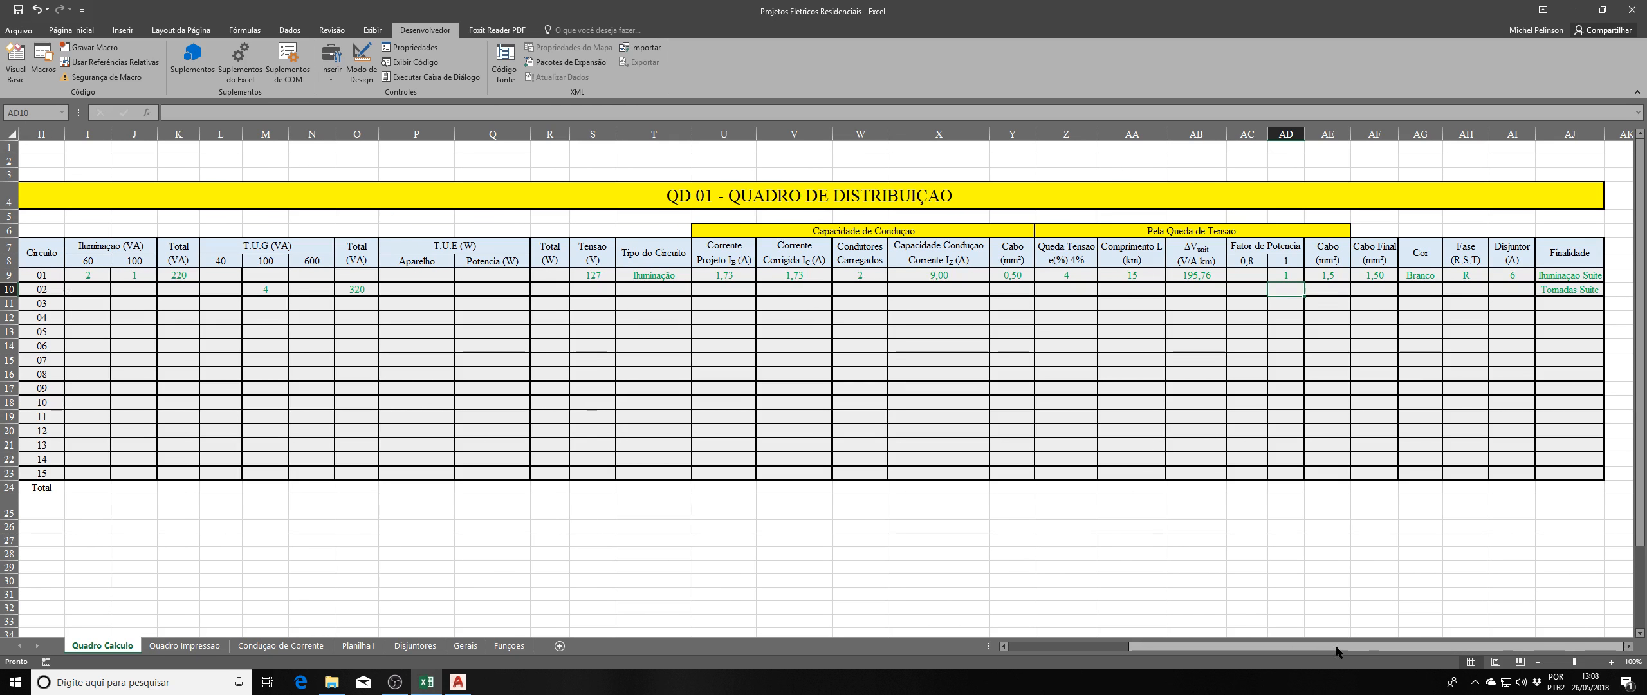
drag(1358, 647, 1237, 651)
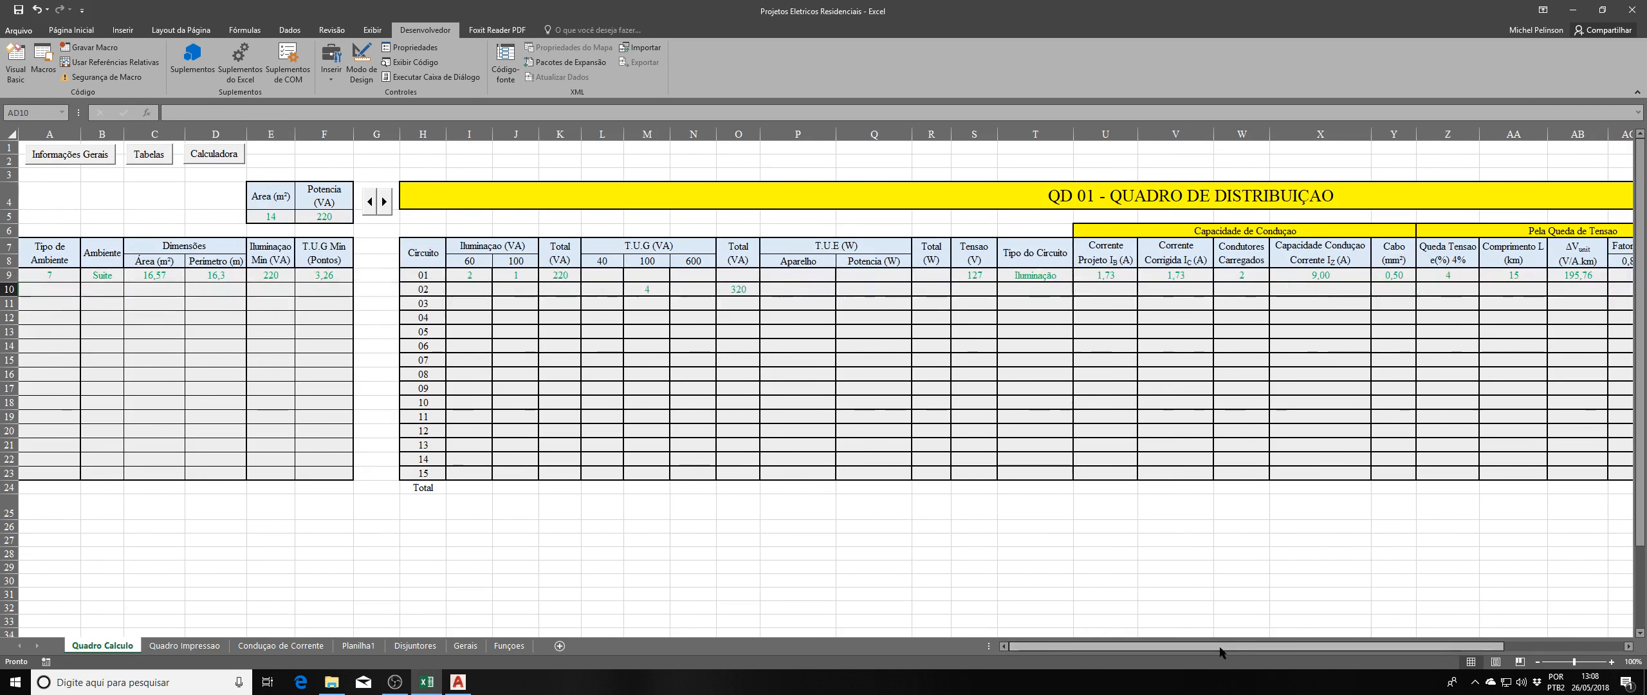
click(560, 554)
click(456, 538)
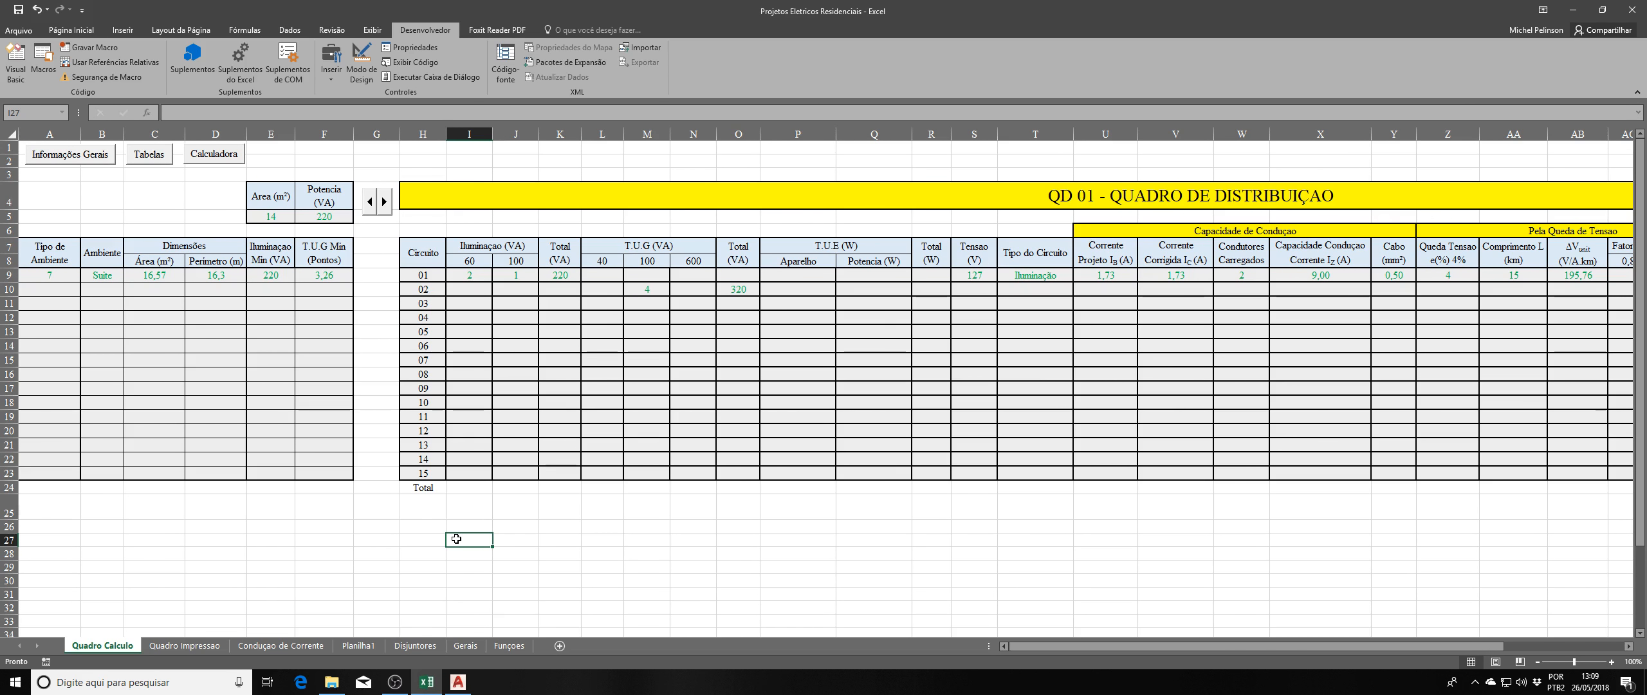
click(478, 527)
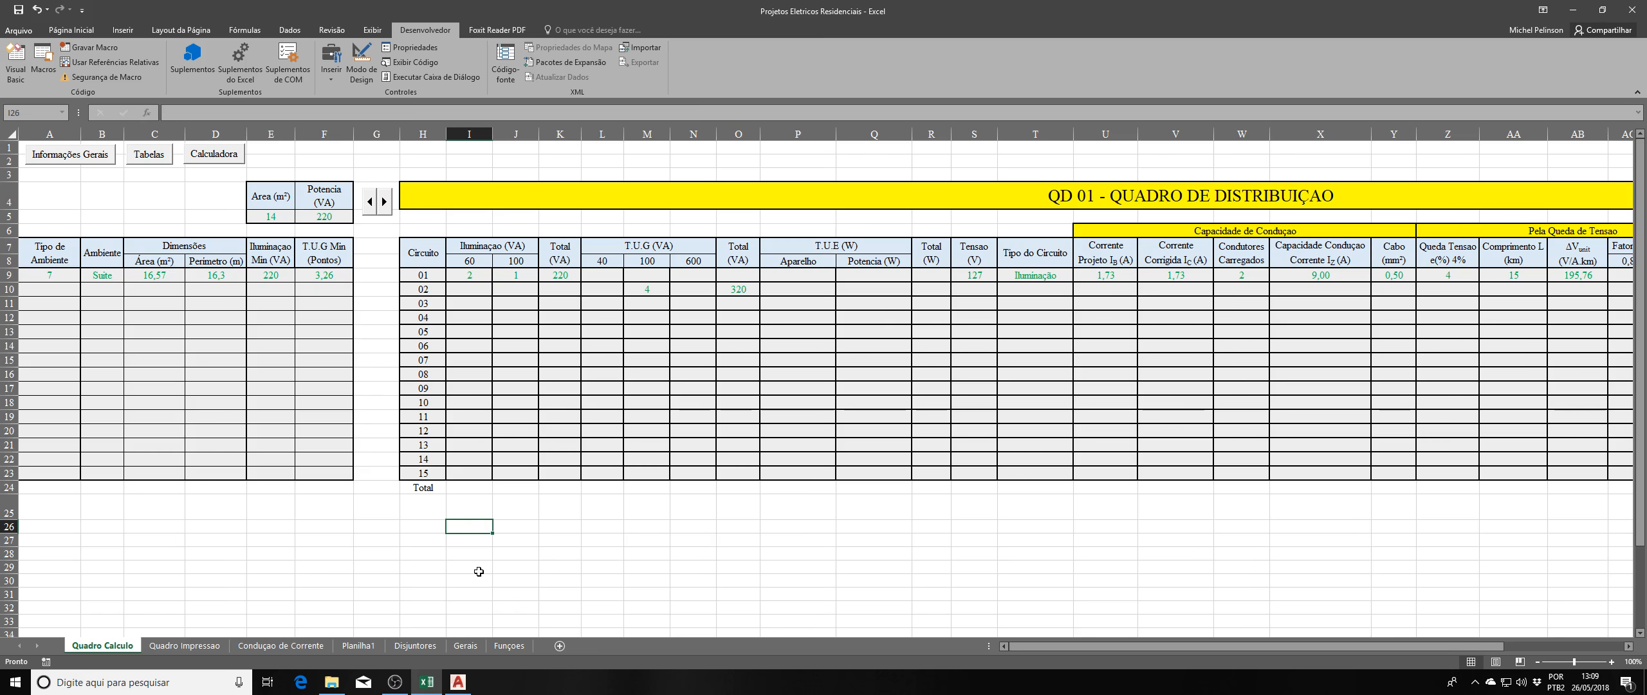
click(471, 543)
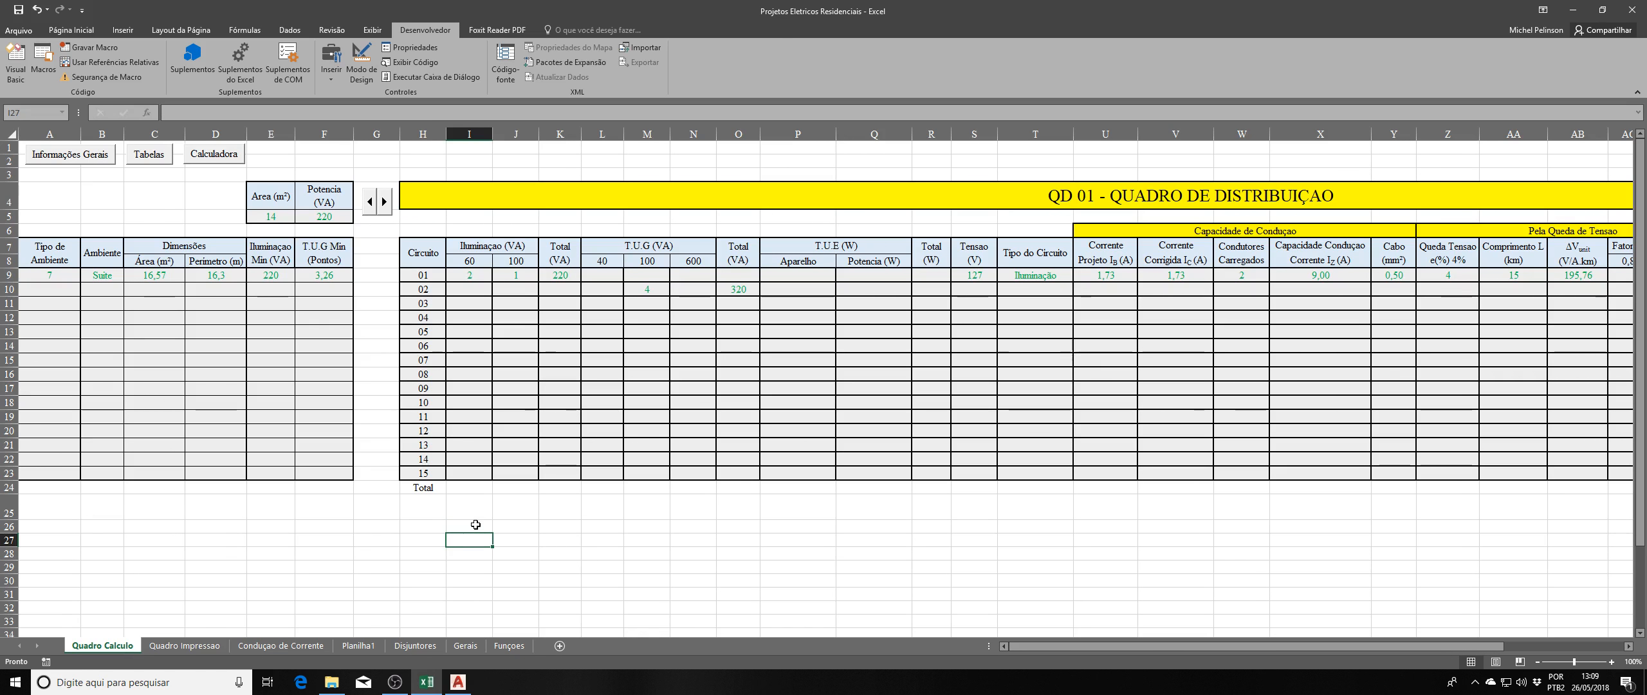
click(475, 525)
click(475, 544)
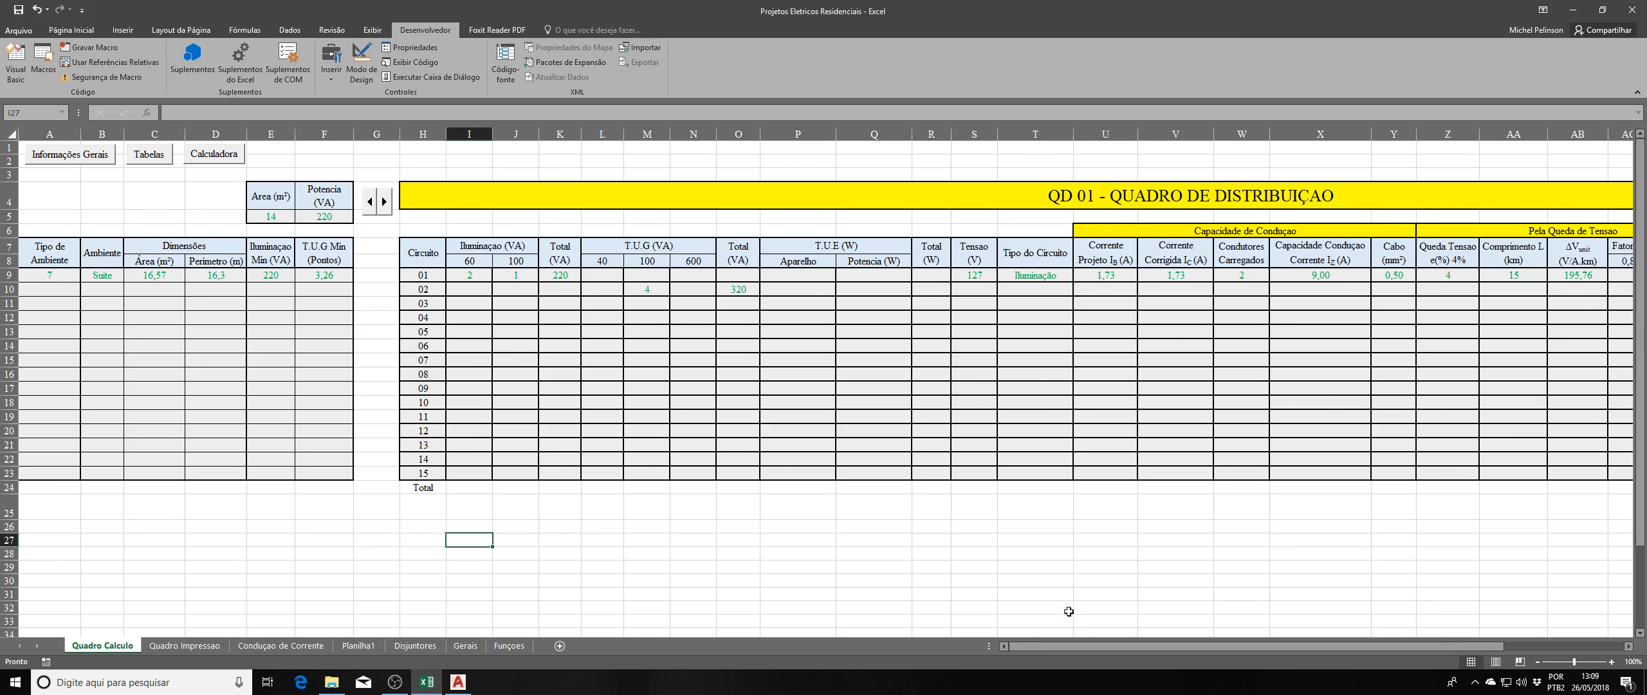
drag(1254, 647, 478, 559)
click(462, 529)
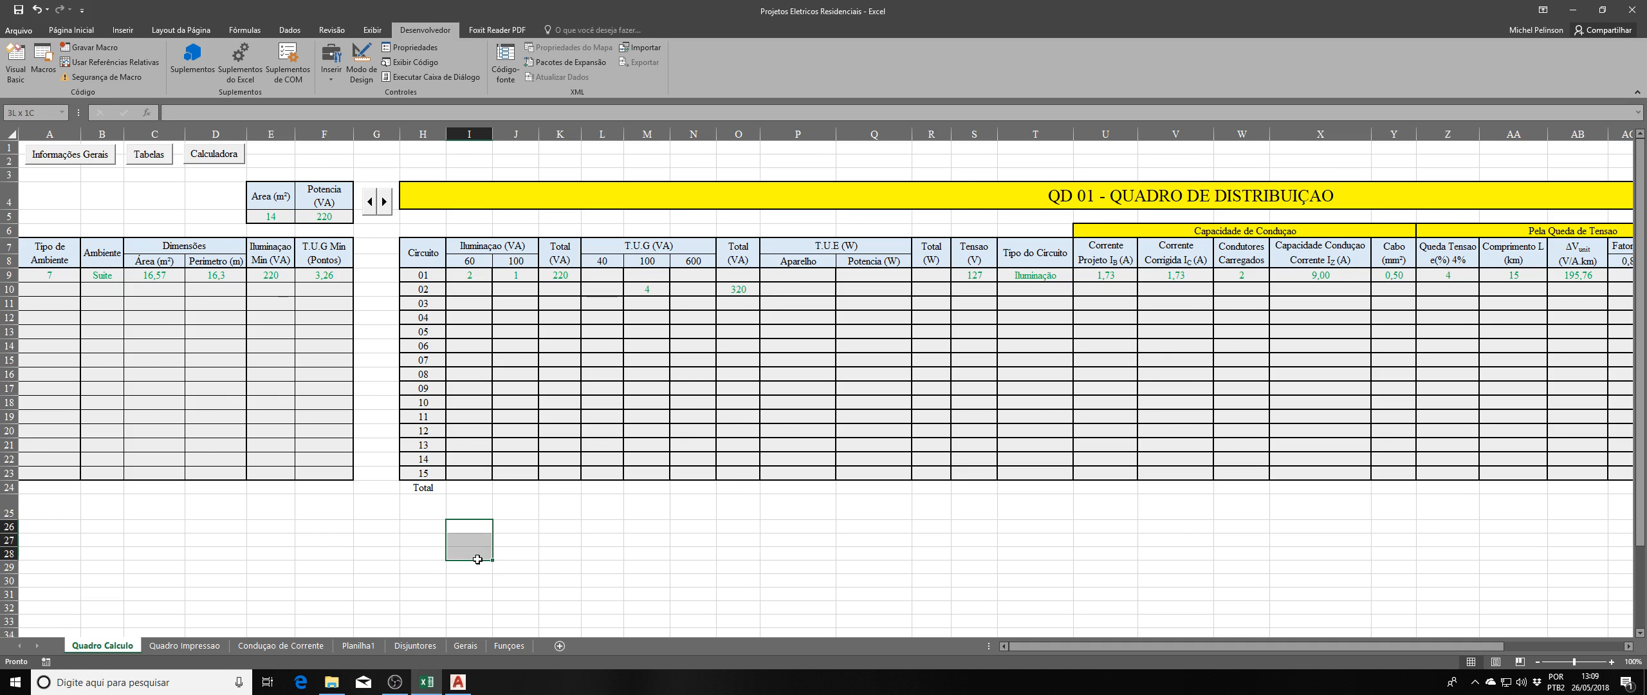
click(551, 552)
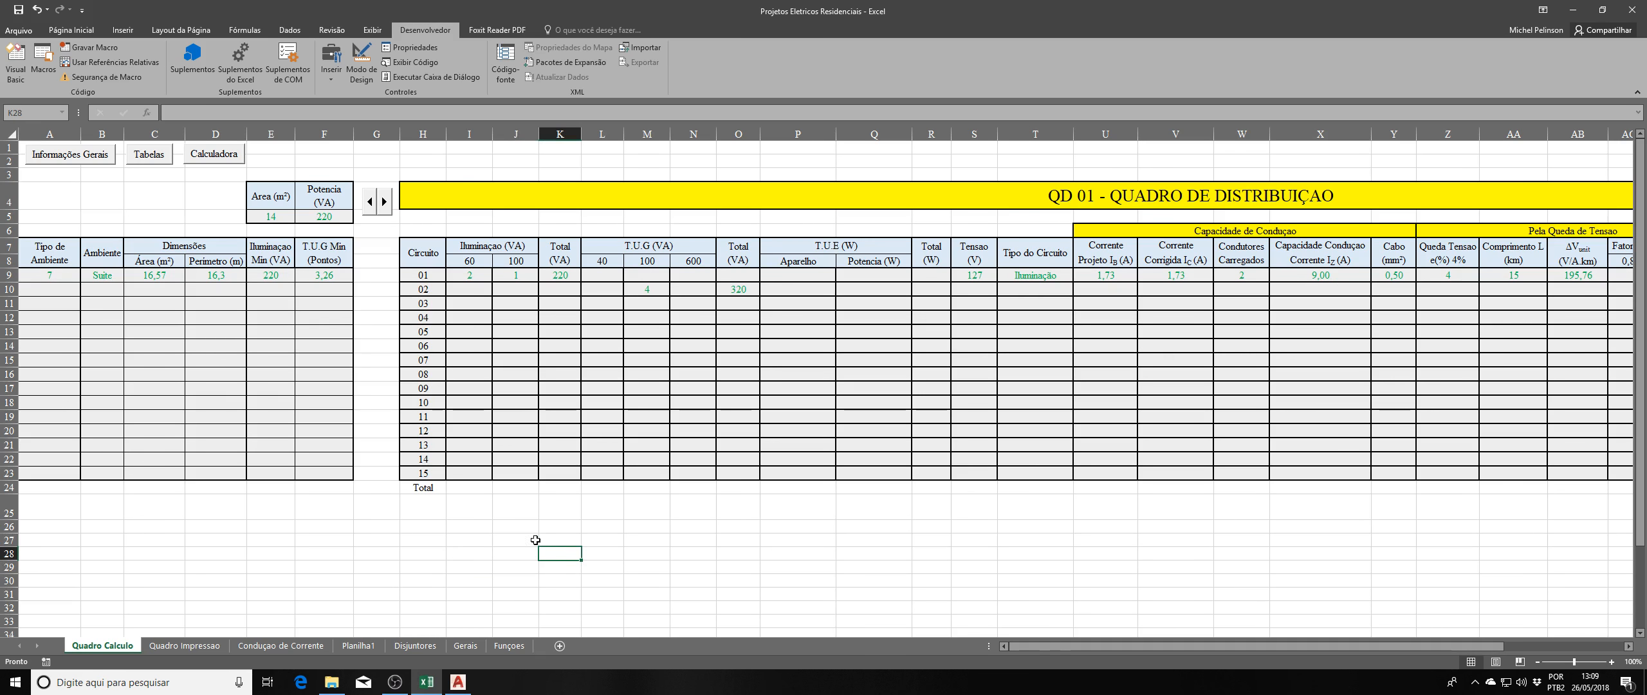
drag(479, 523, 515, 567)
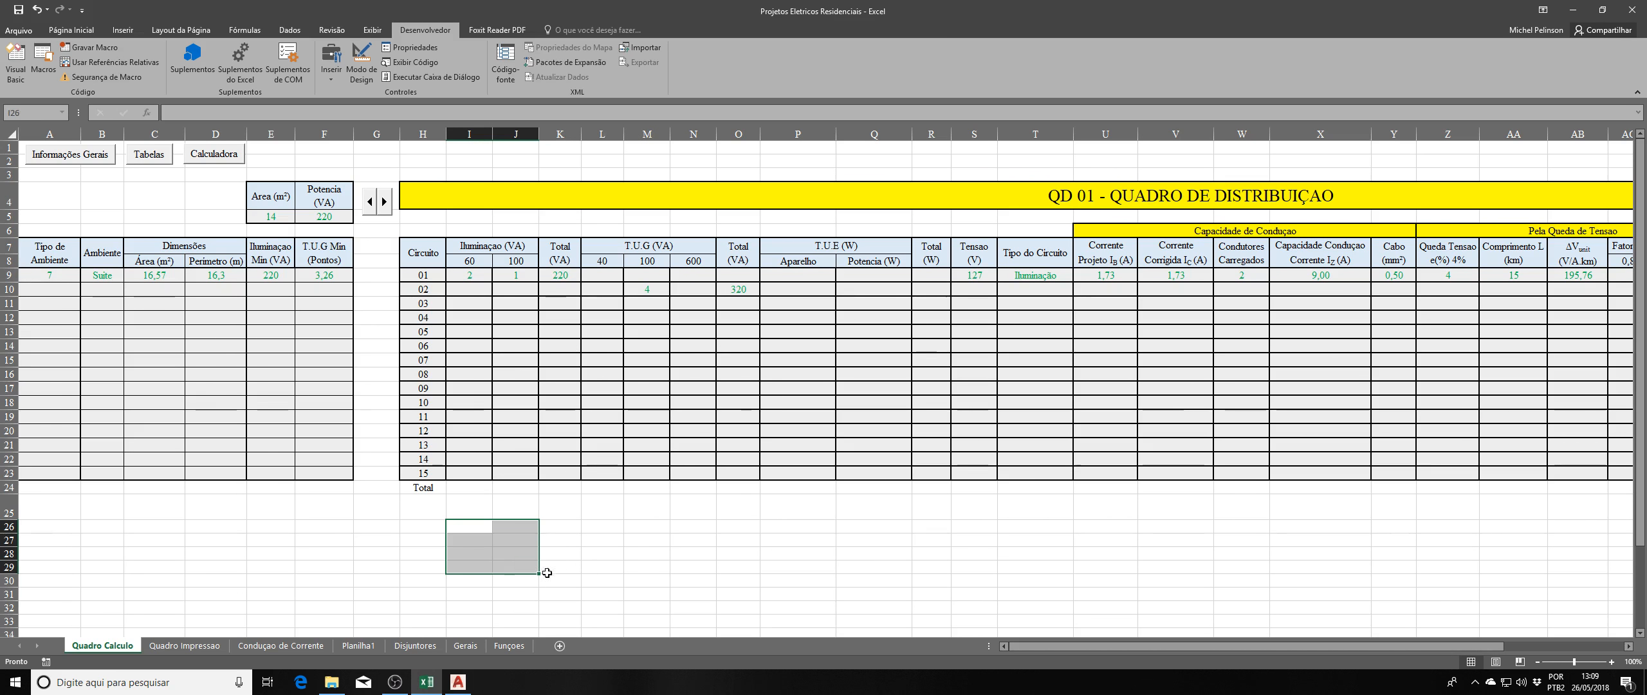
click(593, 566)
drag(552, 523, 568, 566)
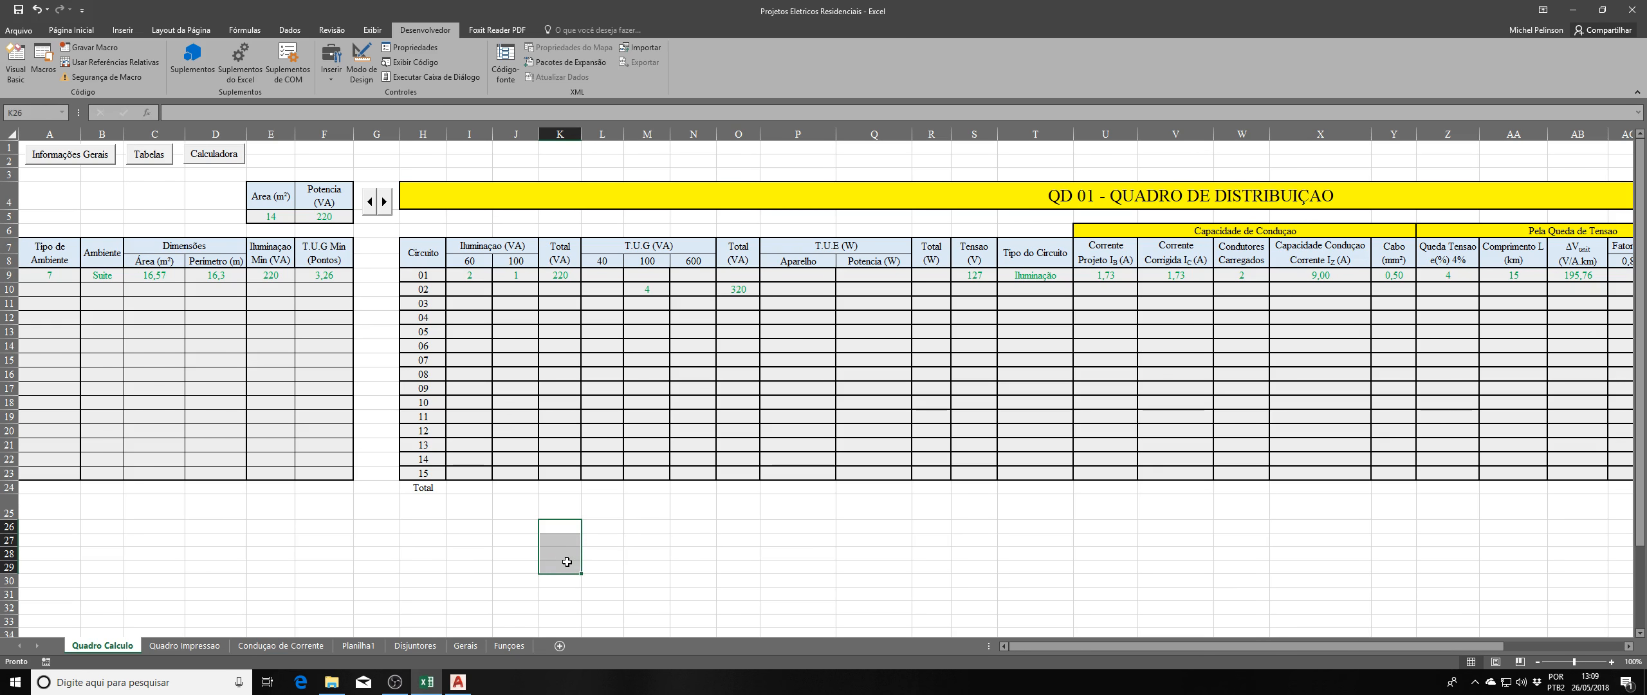
click(604, 538)
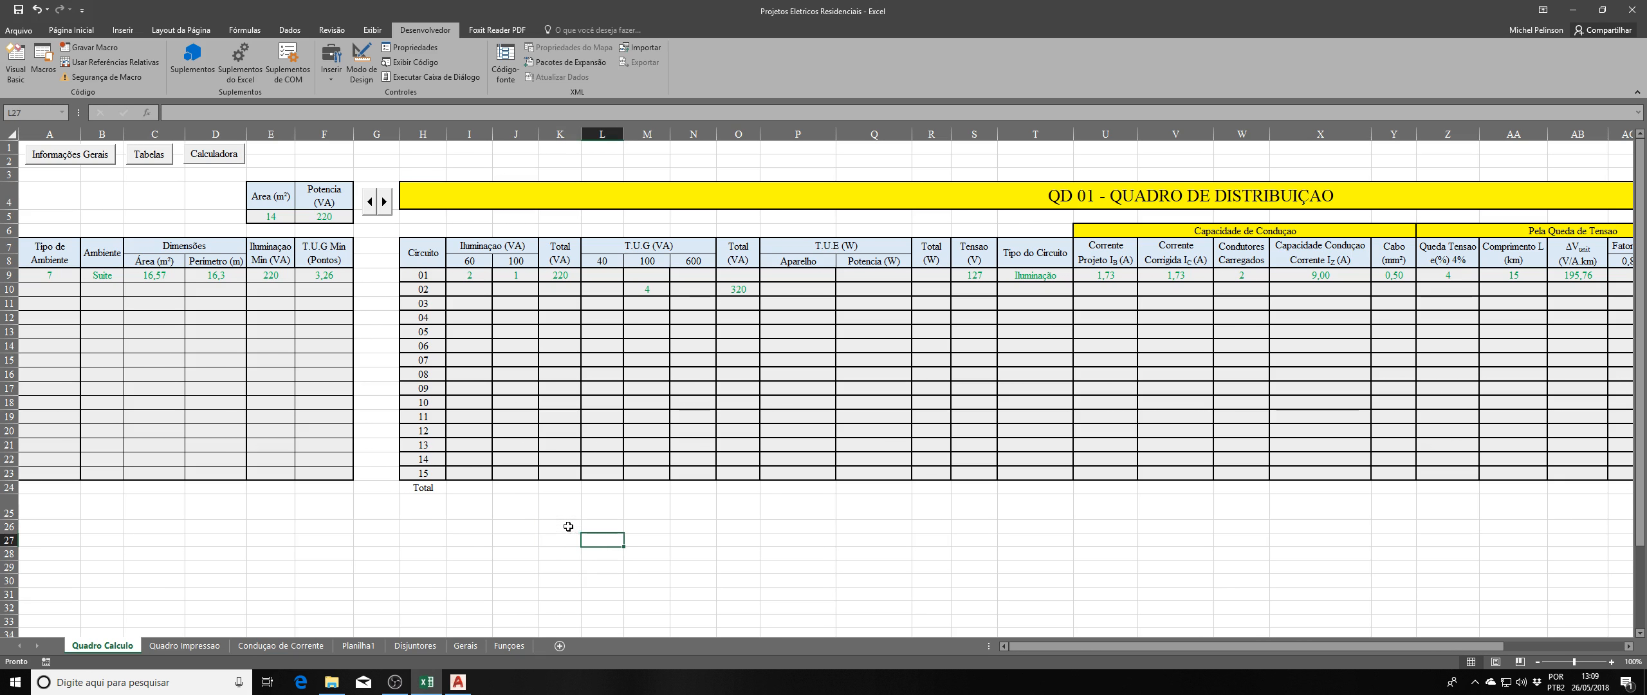
drag(568, 526, 602, 541)
click(629, 556)
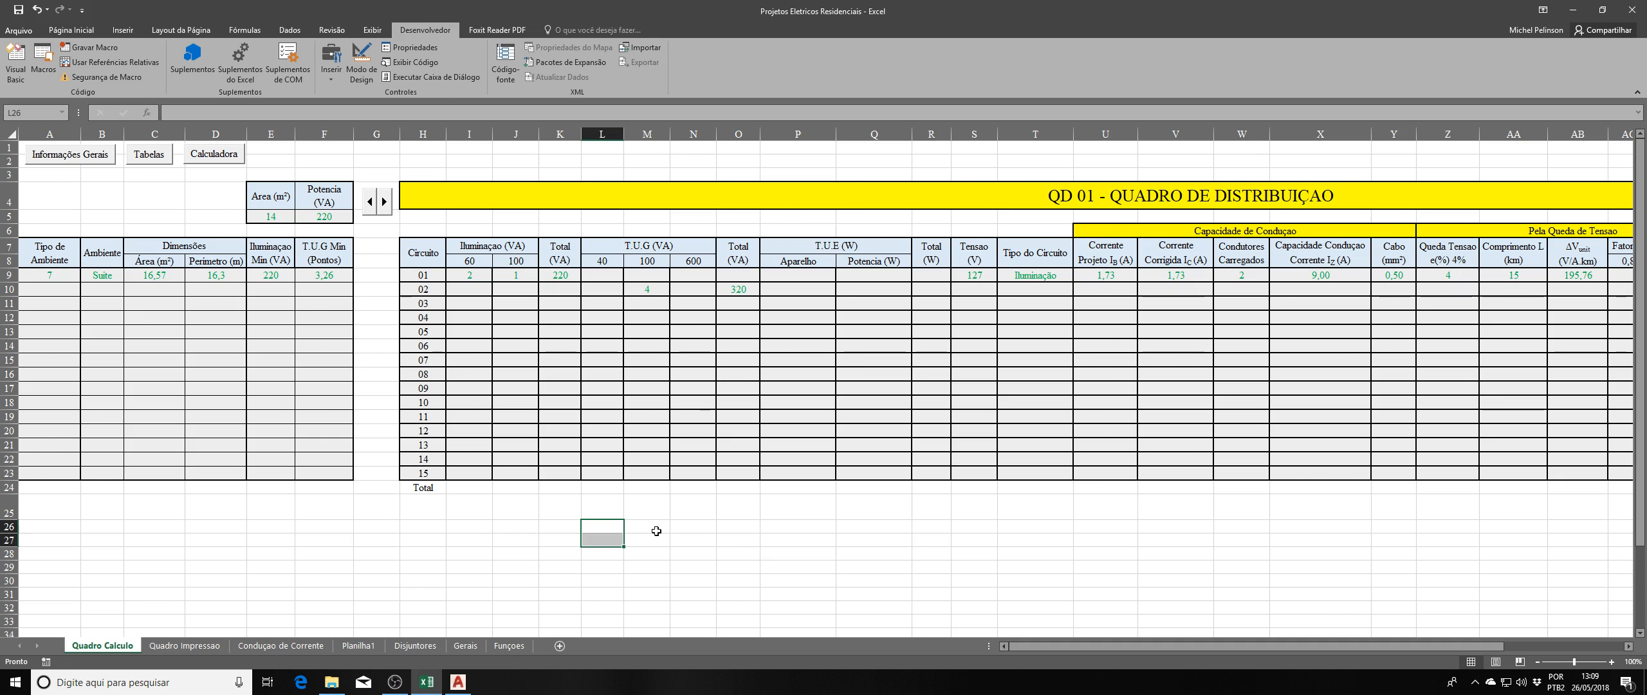
drag(599, 514, 599, 547)
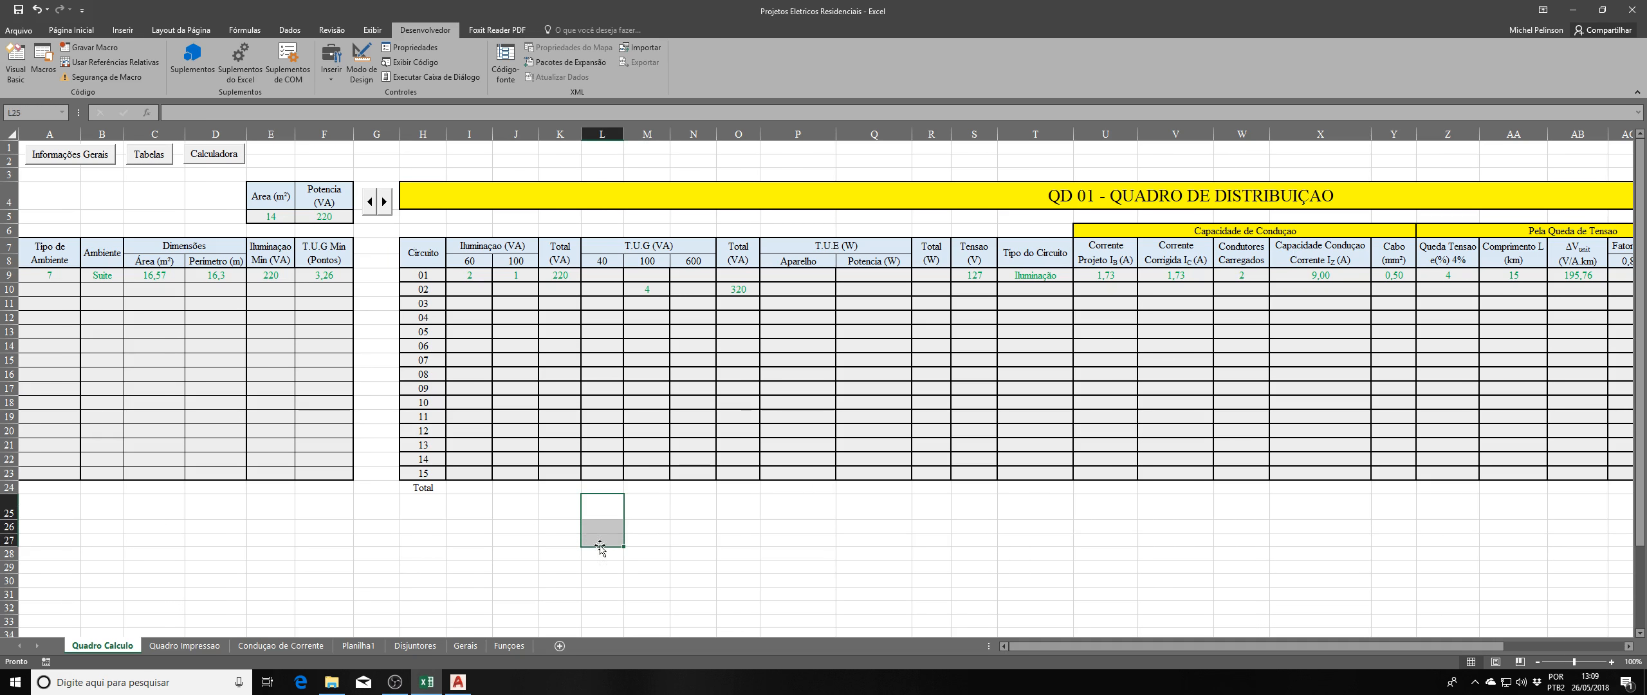
click(646, 528)
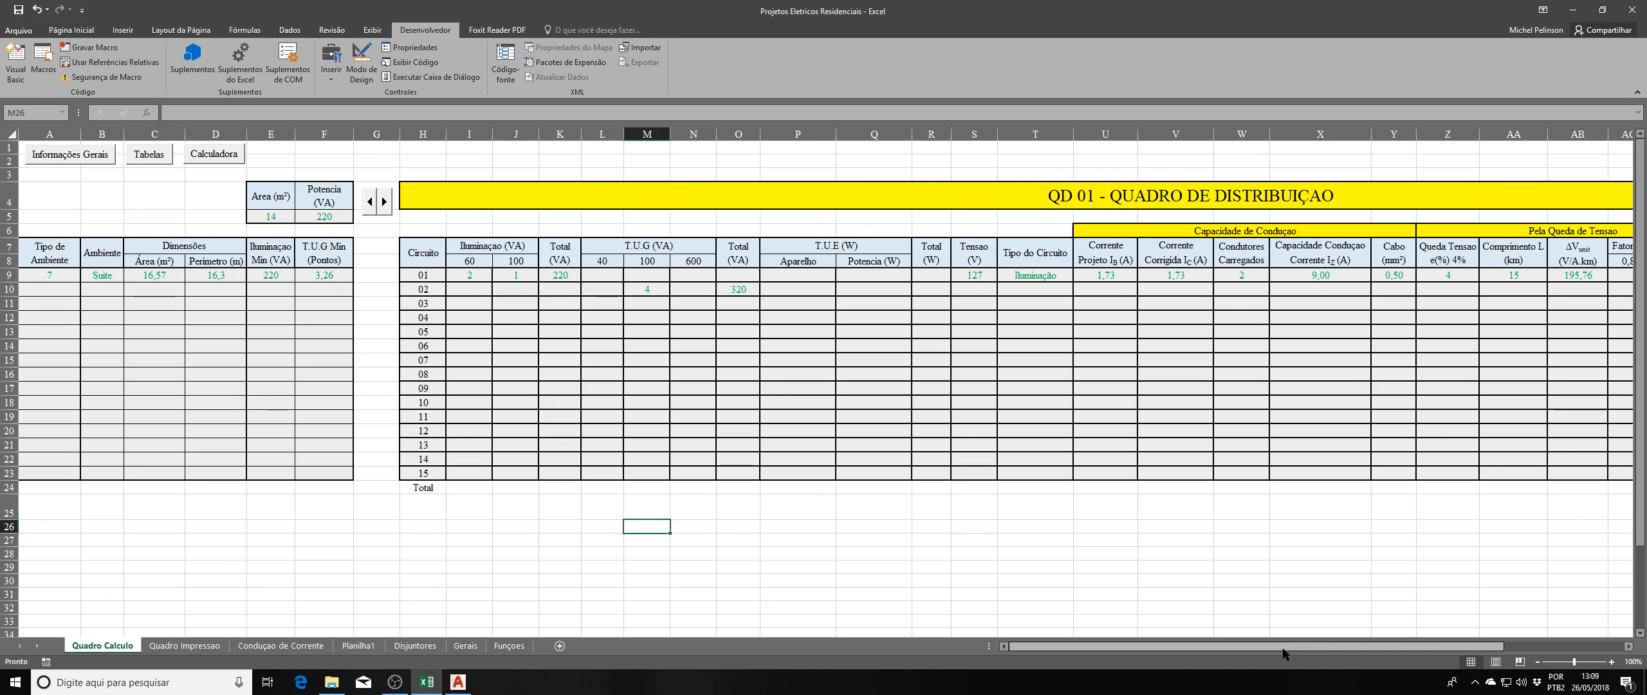
drag(1282, 653, 1440, 654)
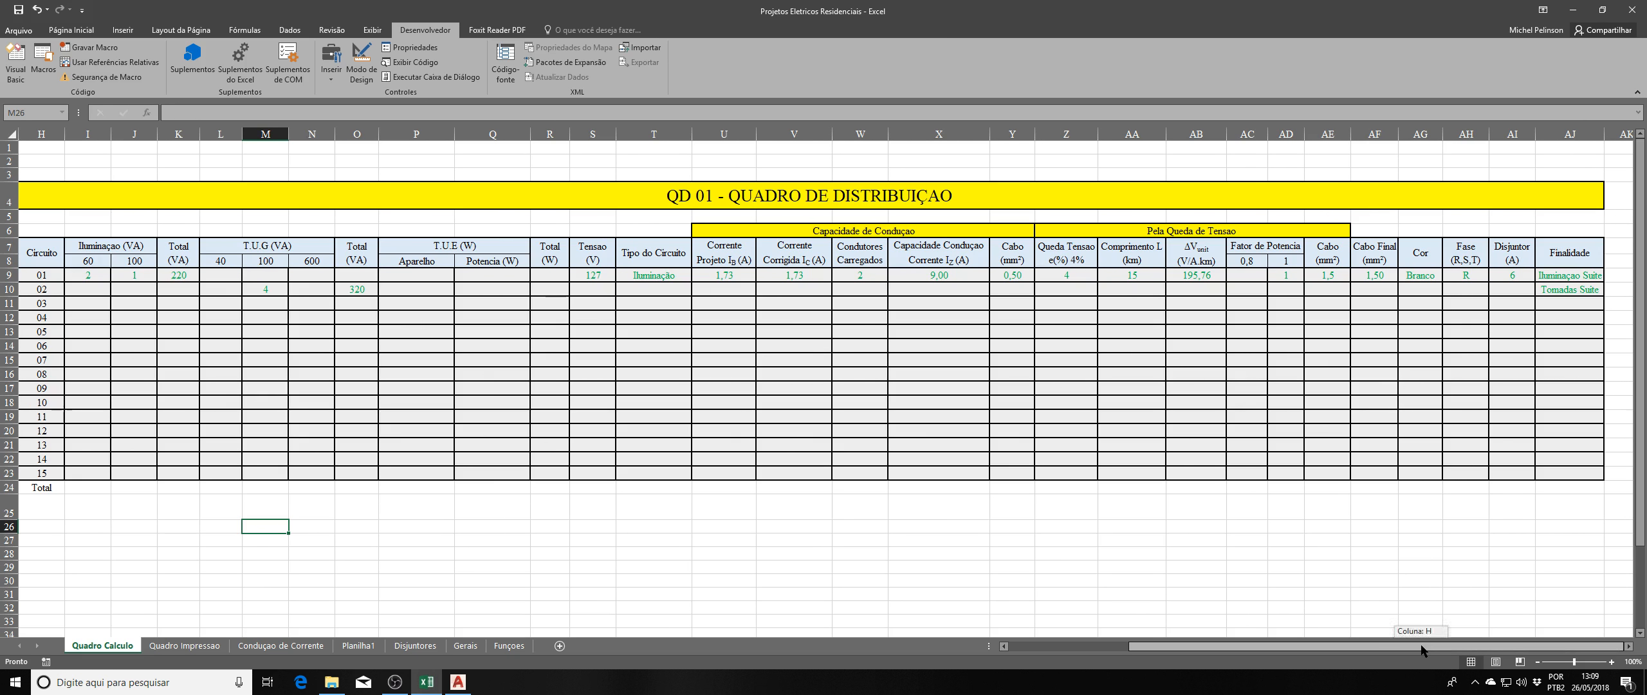
click(515, 526)
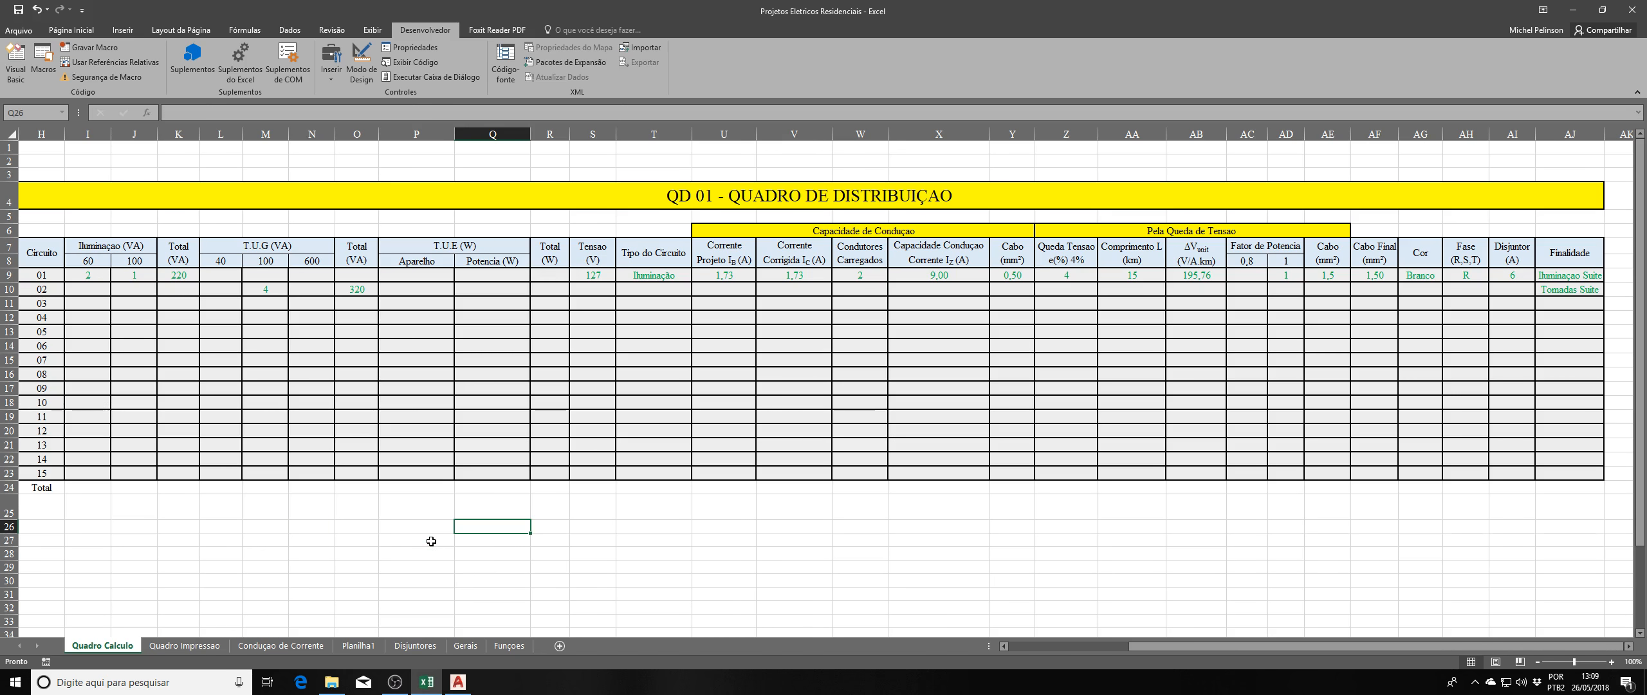
click(436, 541)
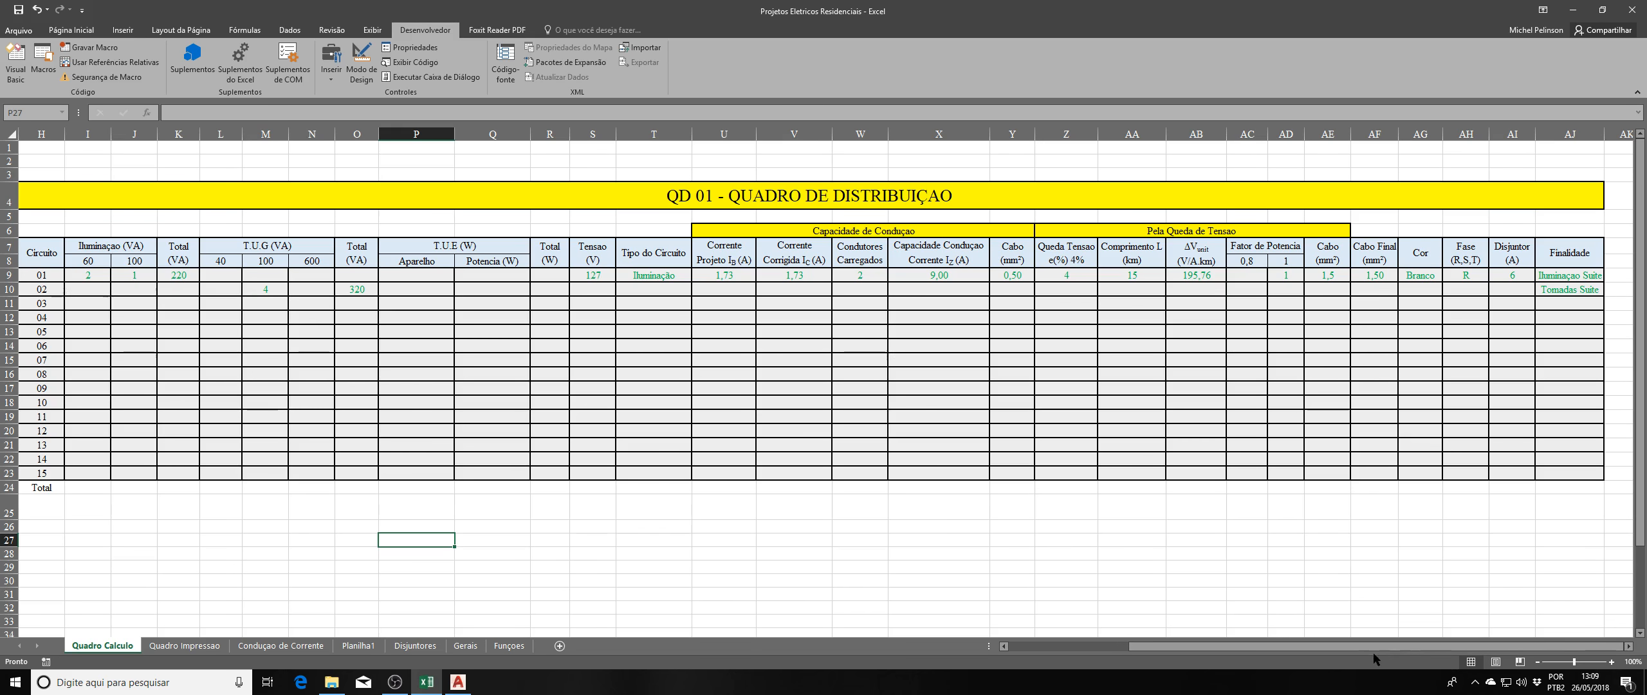
drag(1373, 647, 1273, 650)
click(816, 564)
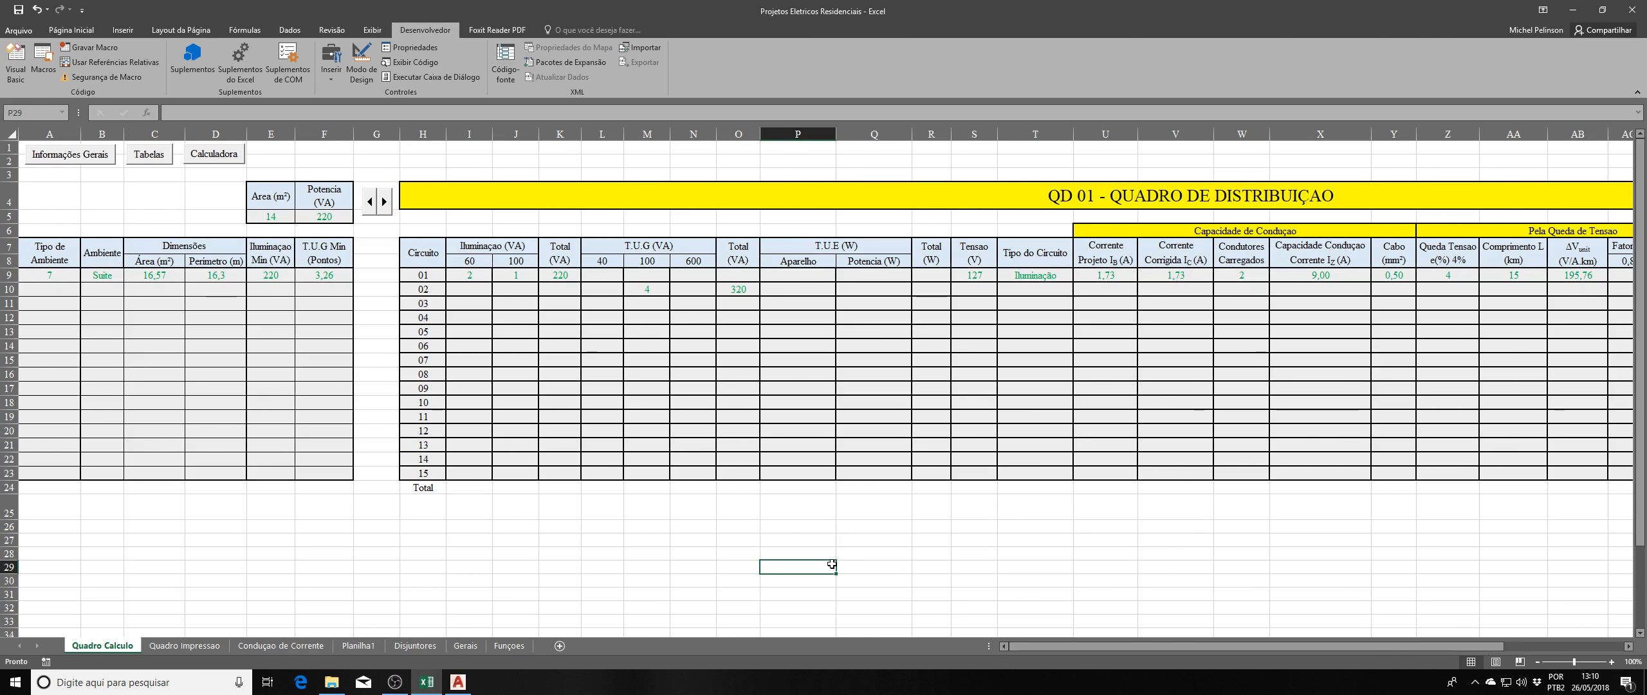
drag(799, 539, 891, 582)
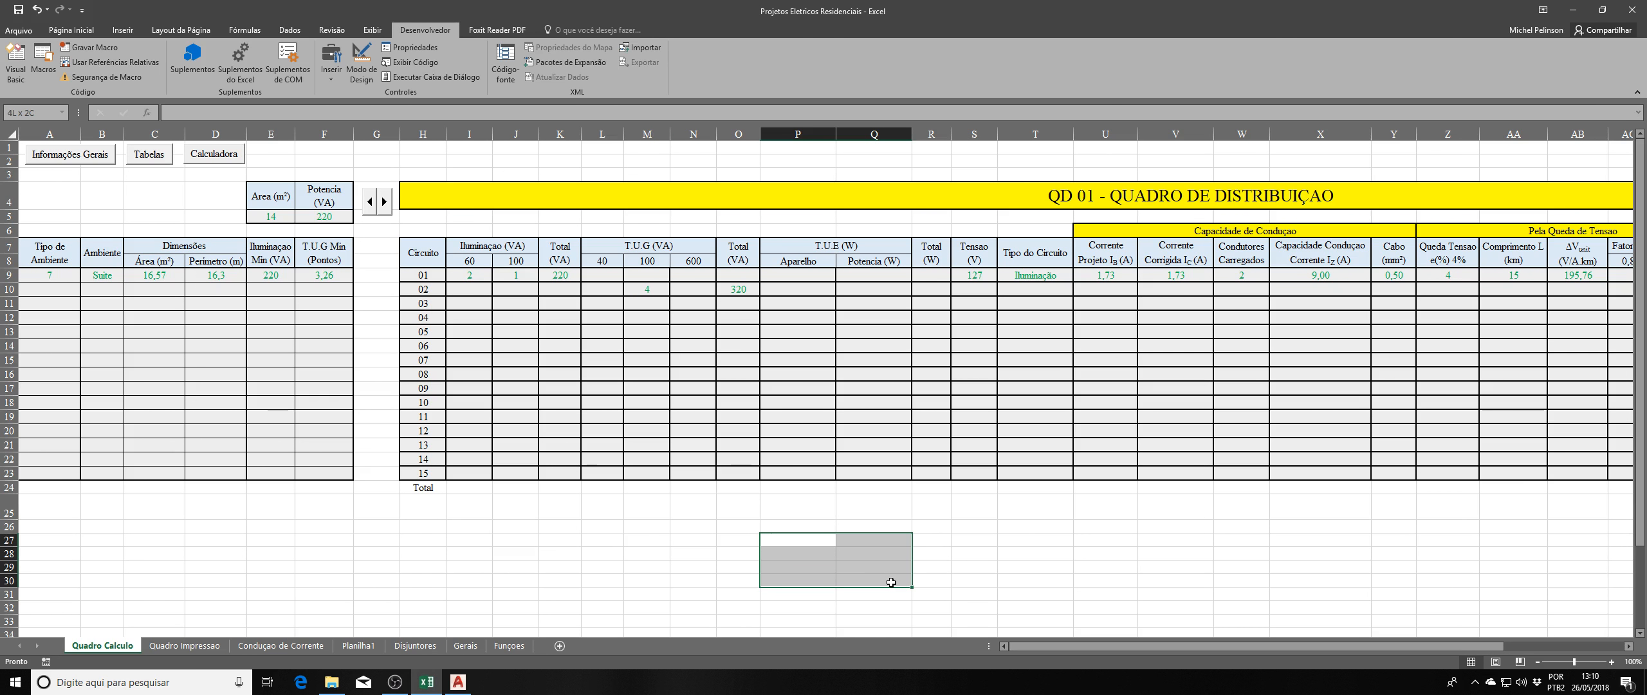
click(847, 560)
drag(797, 539, 882, 577)
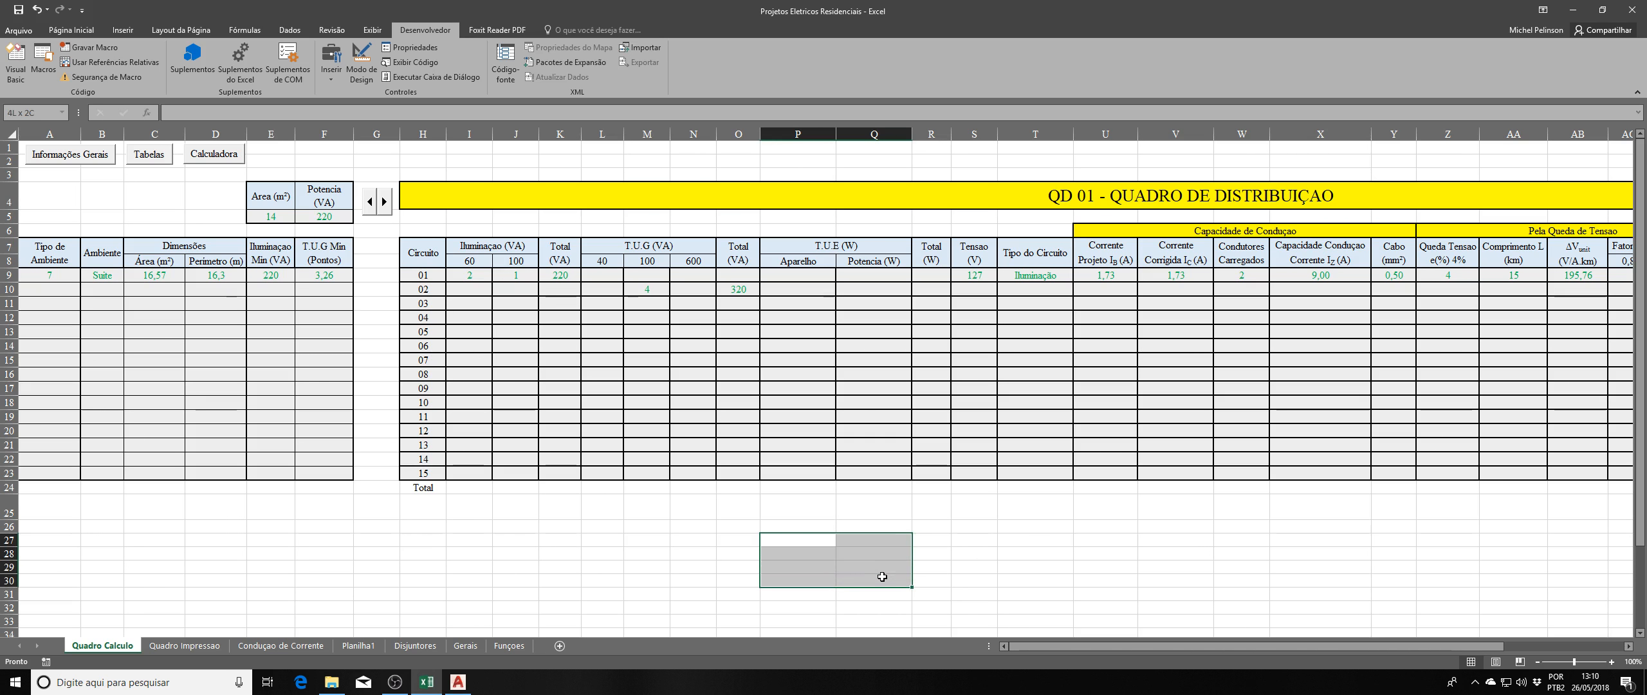
click(963, 568)
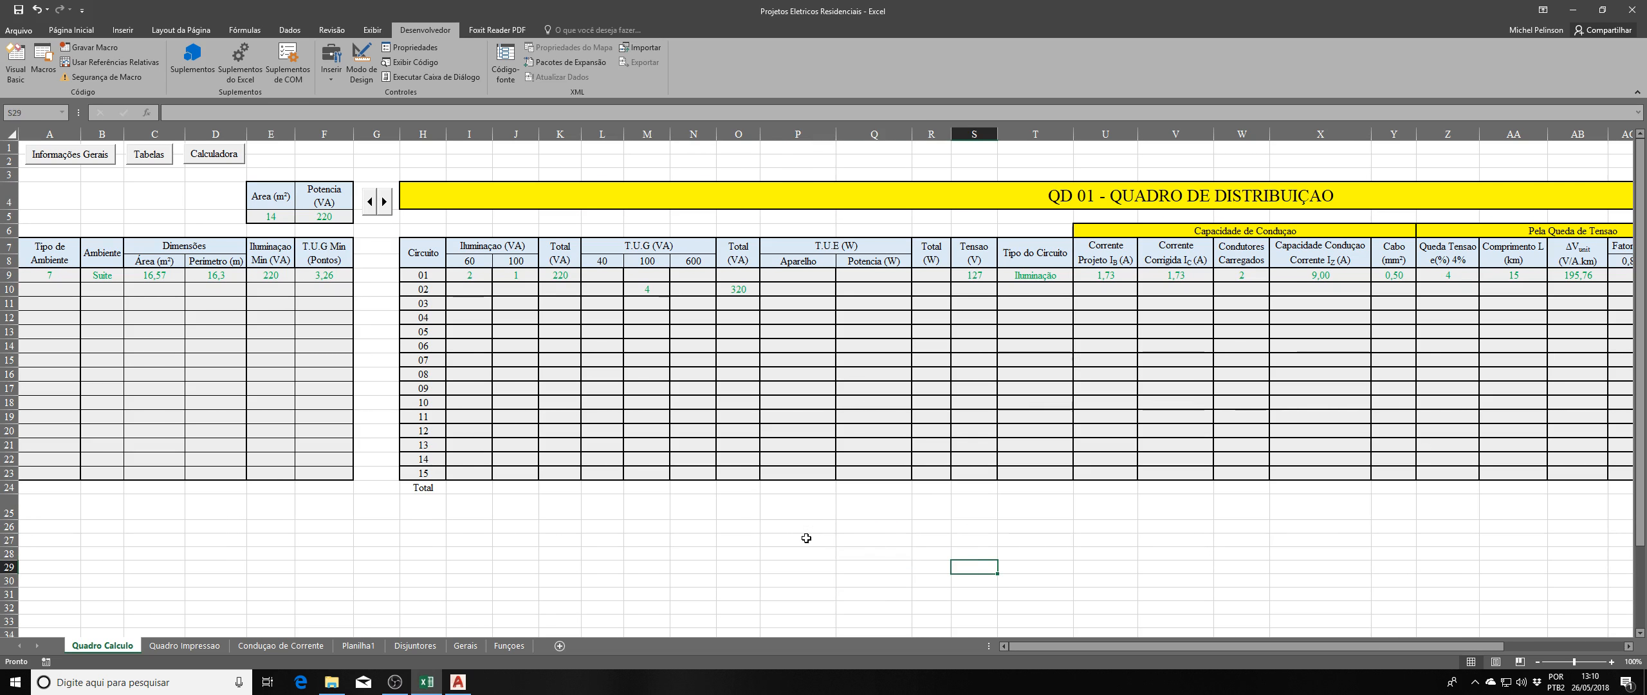
drag(804, 538, 877, 578)
click(974, 564)
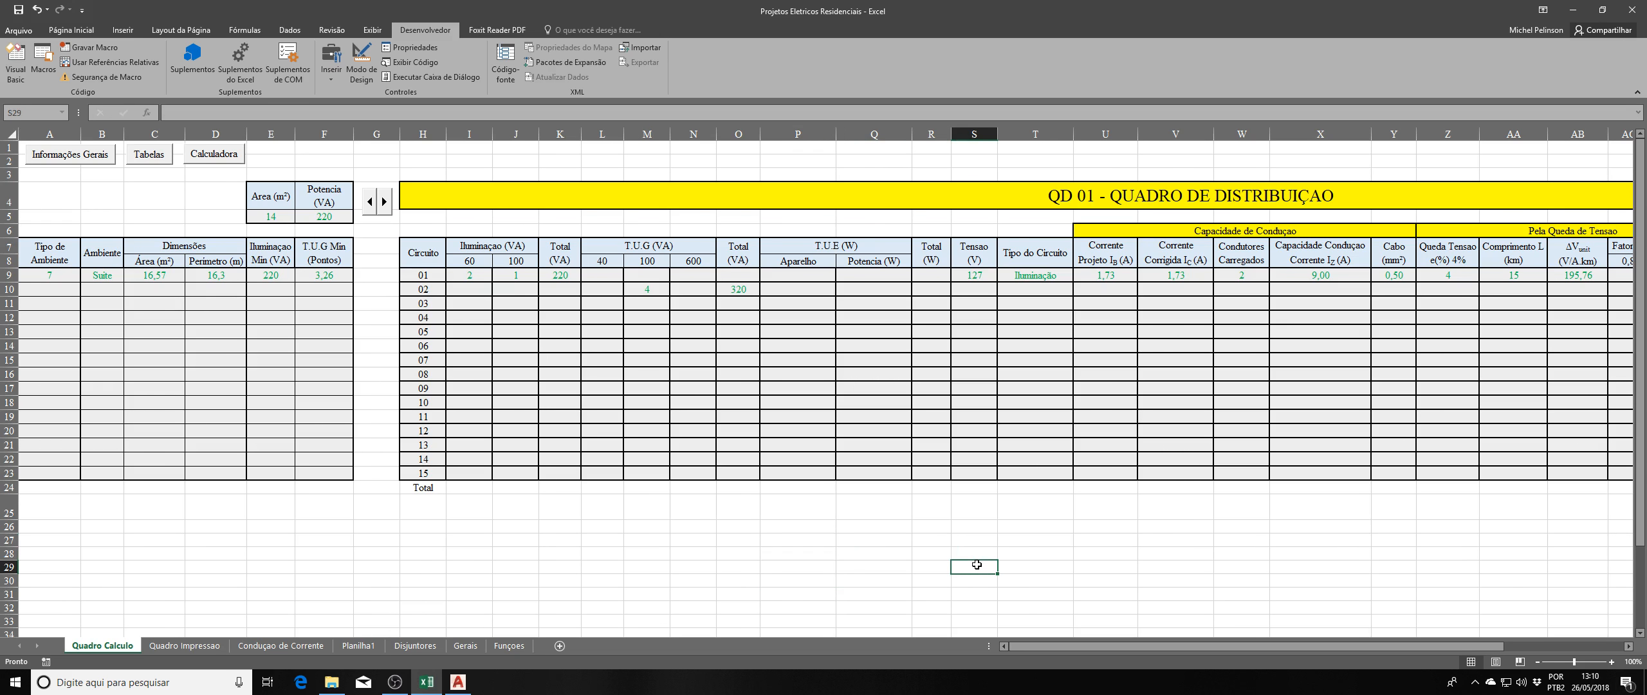
drag(813, 541, 874, 570)
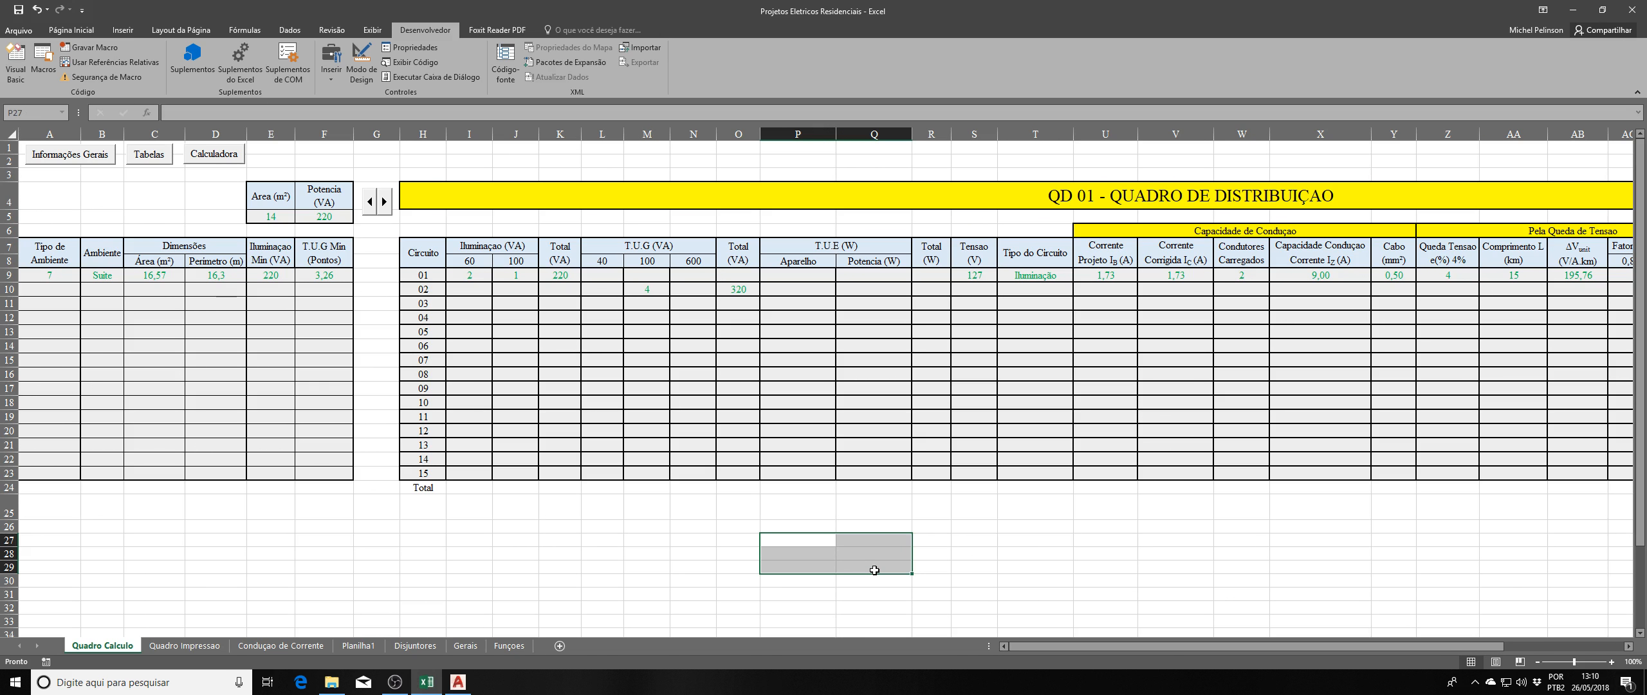
click(949, 556)
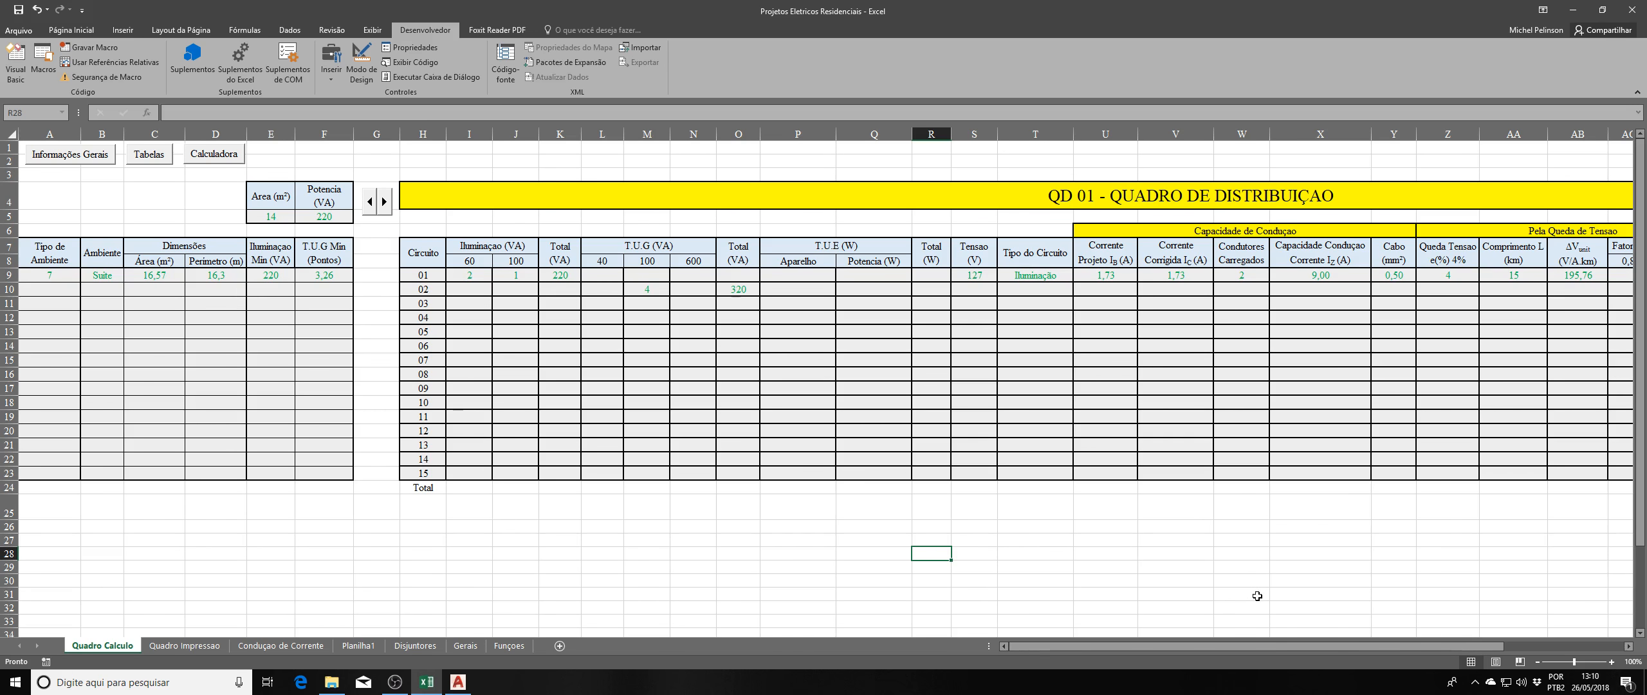
drag(1284, 646, 1150, 653)
click(832, 571)
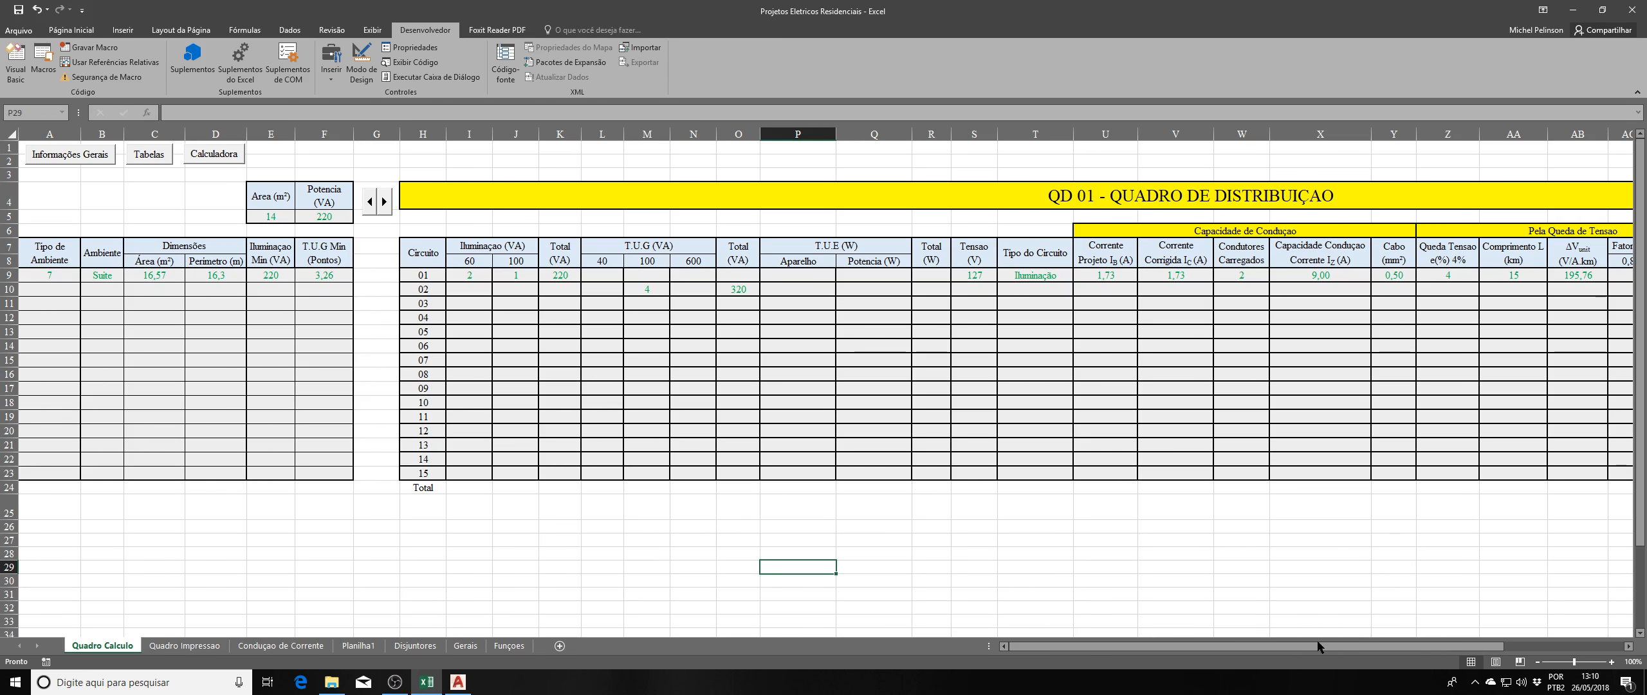
drag(1317, 647, 1433, 651)
click(805, 545)
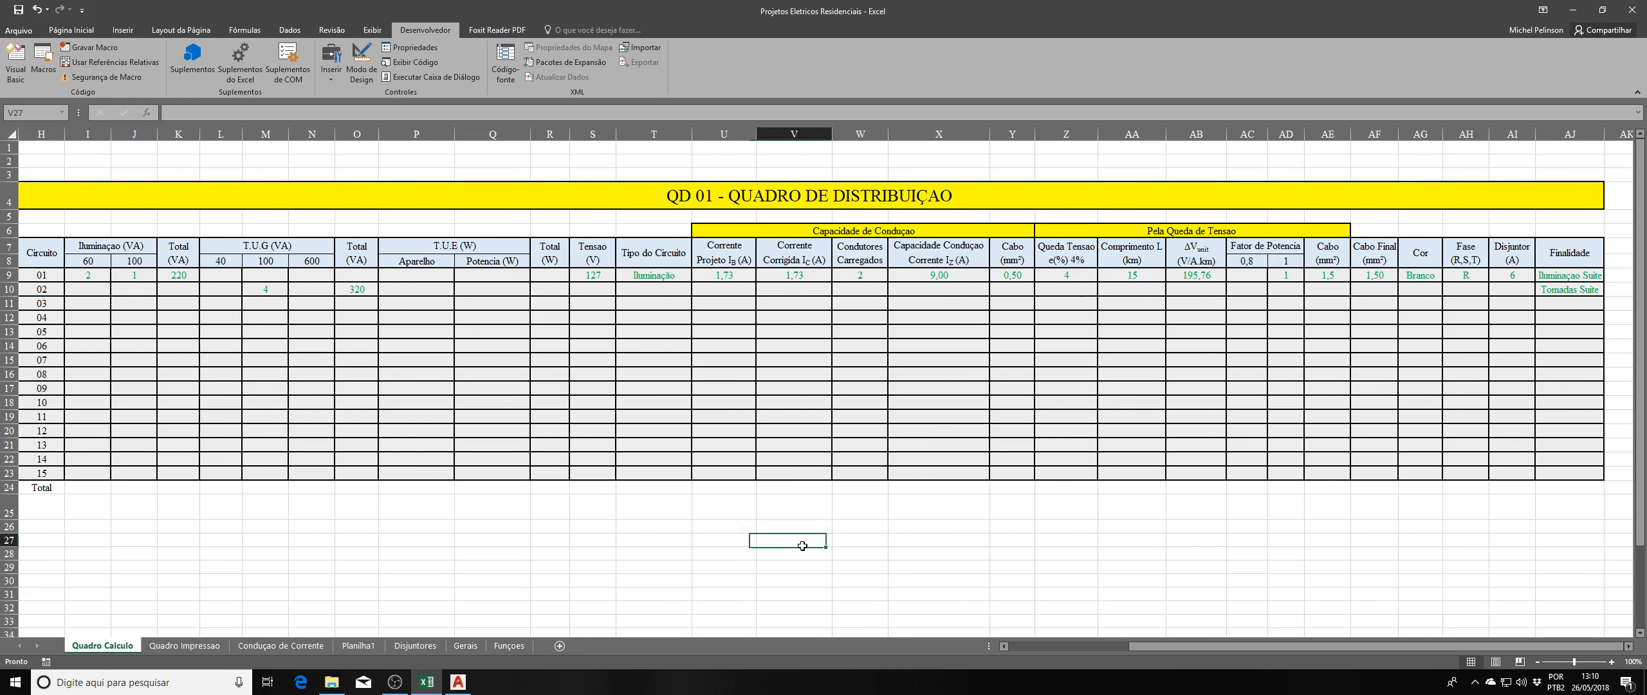
drag(1319, 647, 1199, 647)
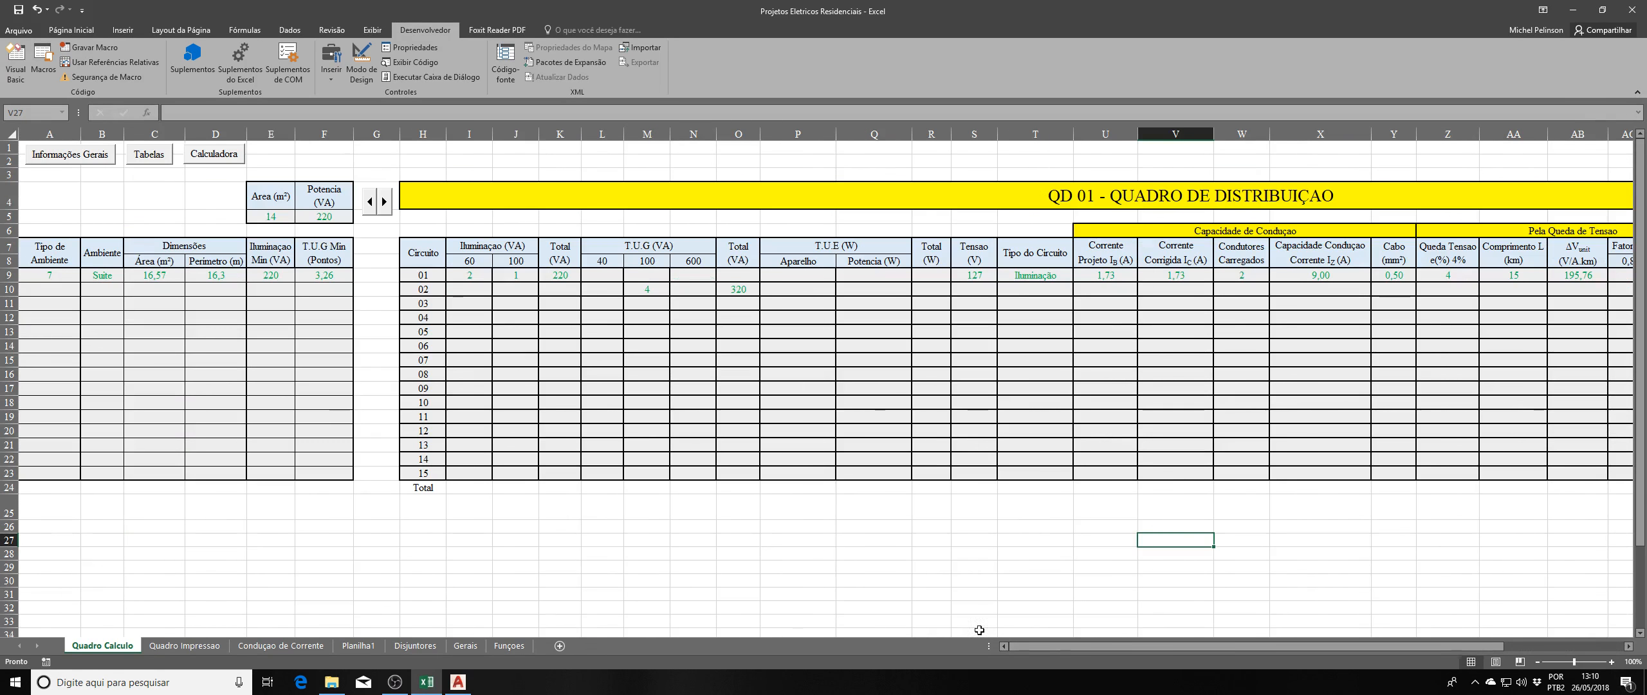
Examine the Cor_Cabo, Bitola_CC and Bitola_QT cable functions in the workbook's VBA Cabos module, and close the code editor.
click(15, 64)
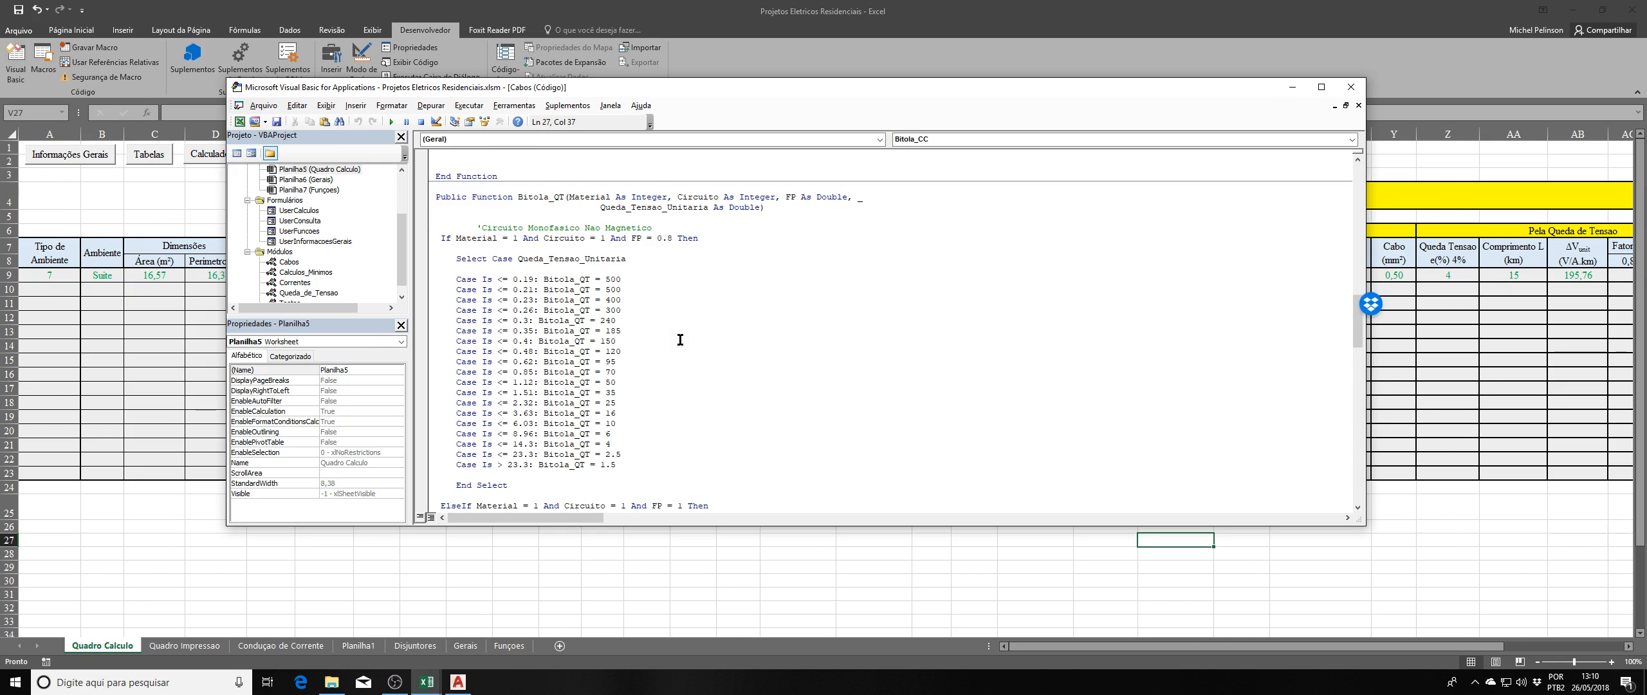
scroll(779, 374, down, 10)
scroll(779, 373, down, 14)
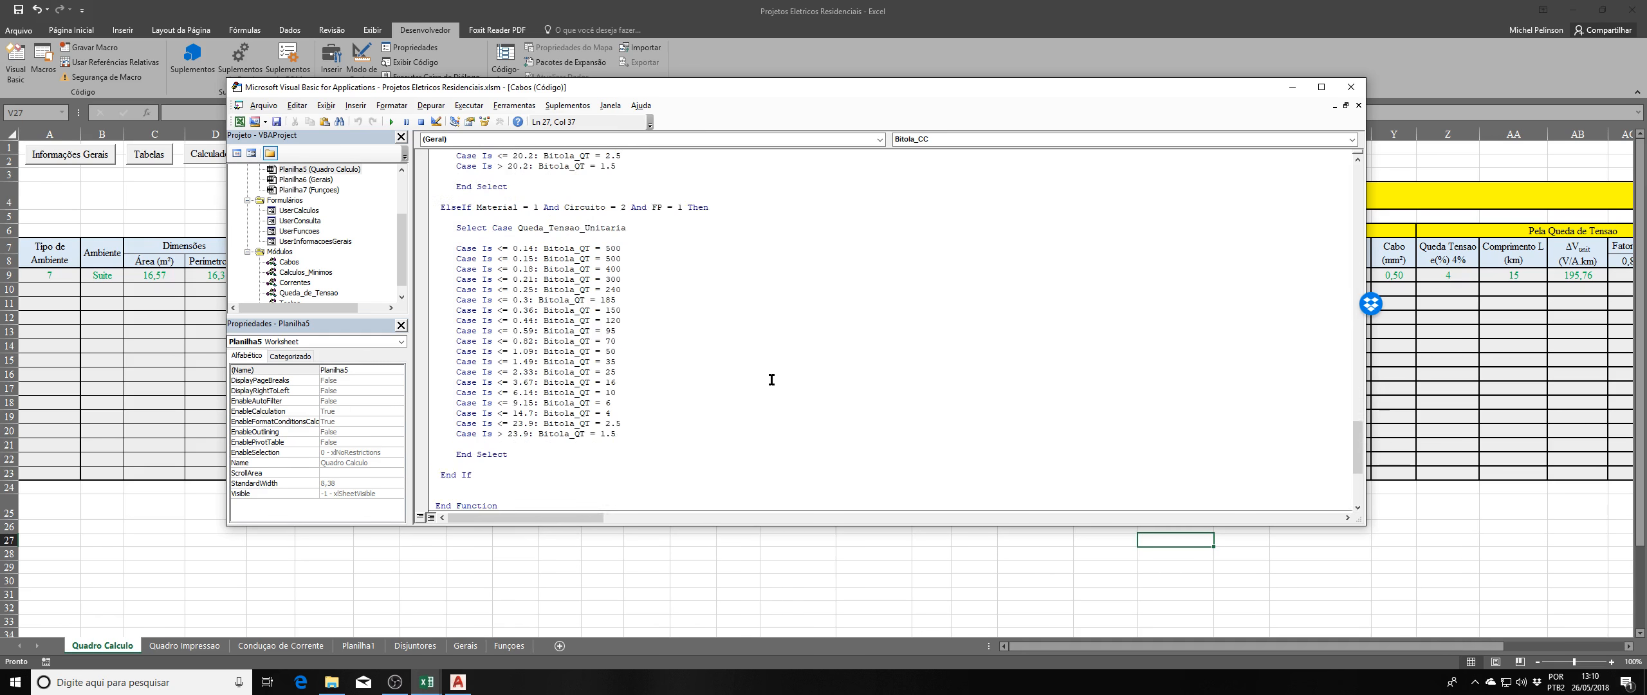
scroll(771, 379, up, 15)
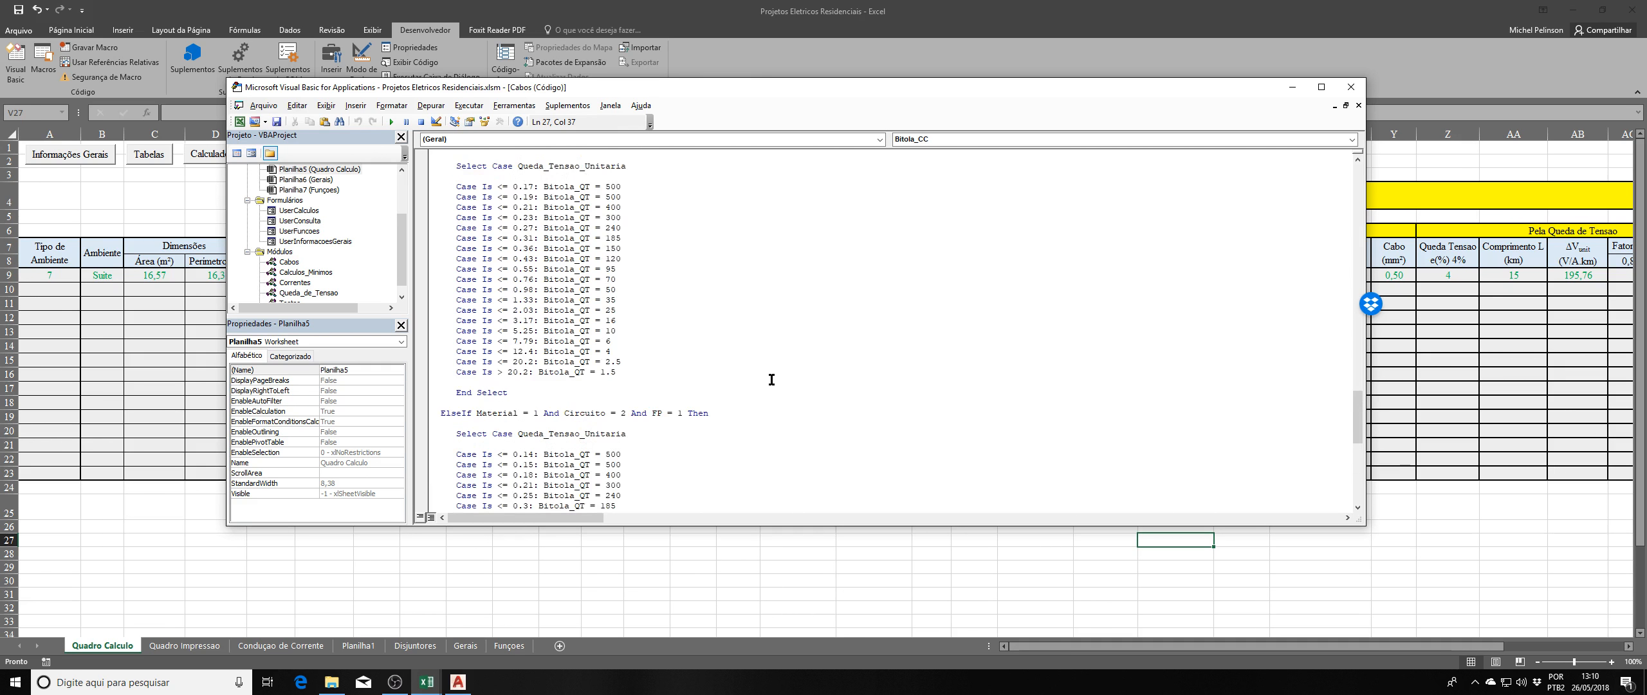
scroll(772, 380, up, 15)
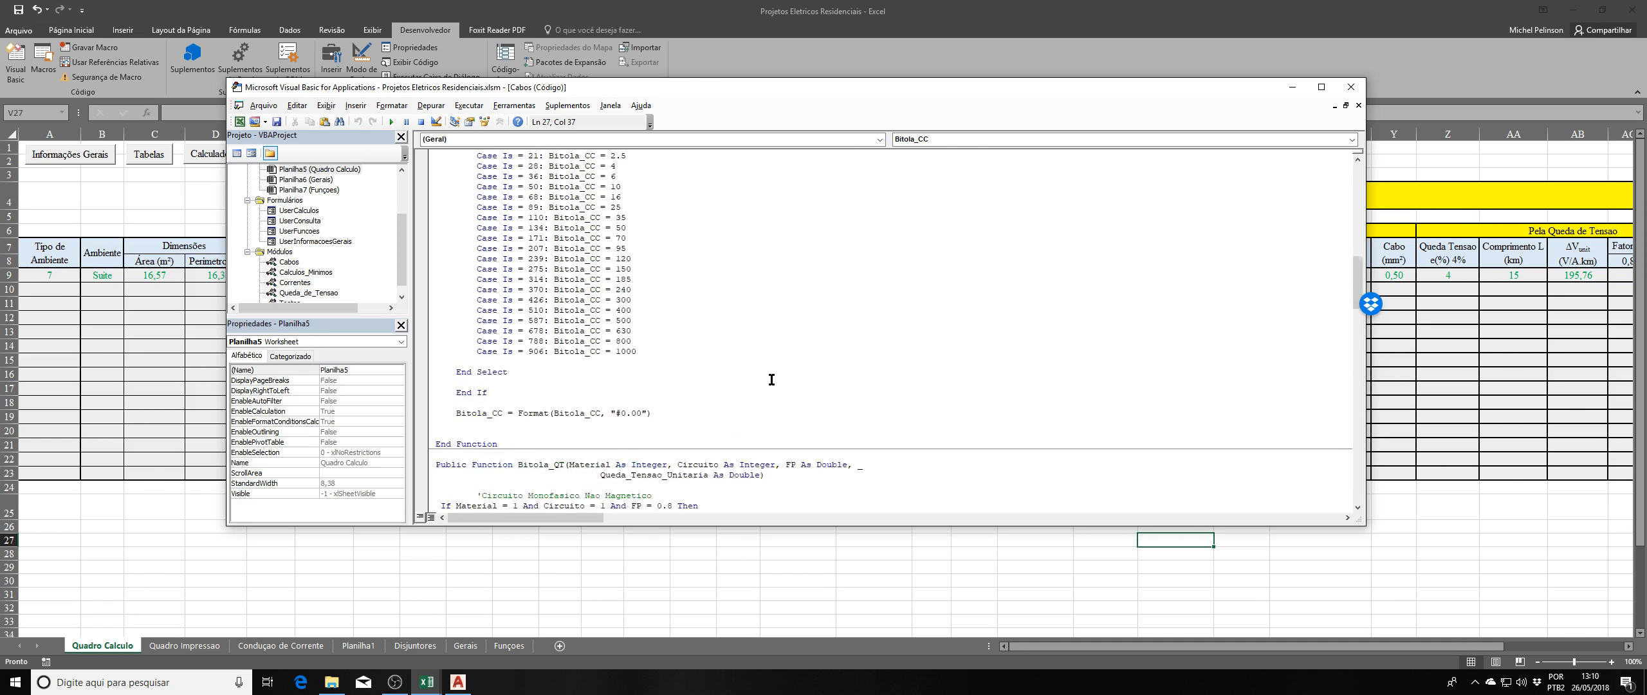
scroll(771, 379, up, 12)
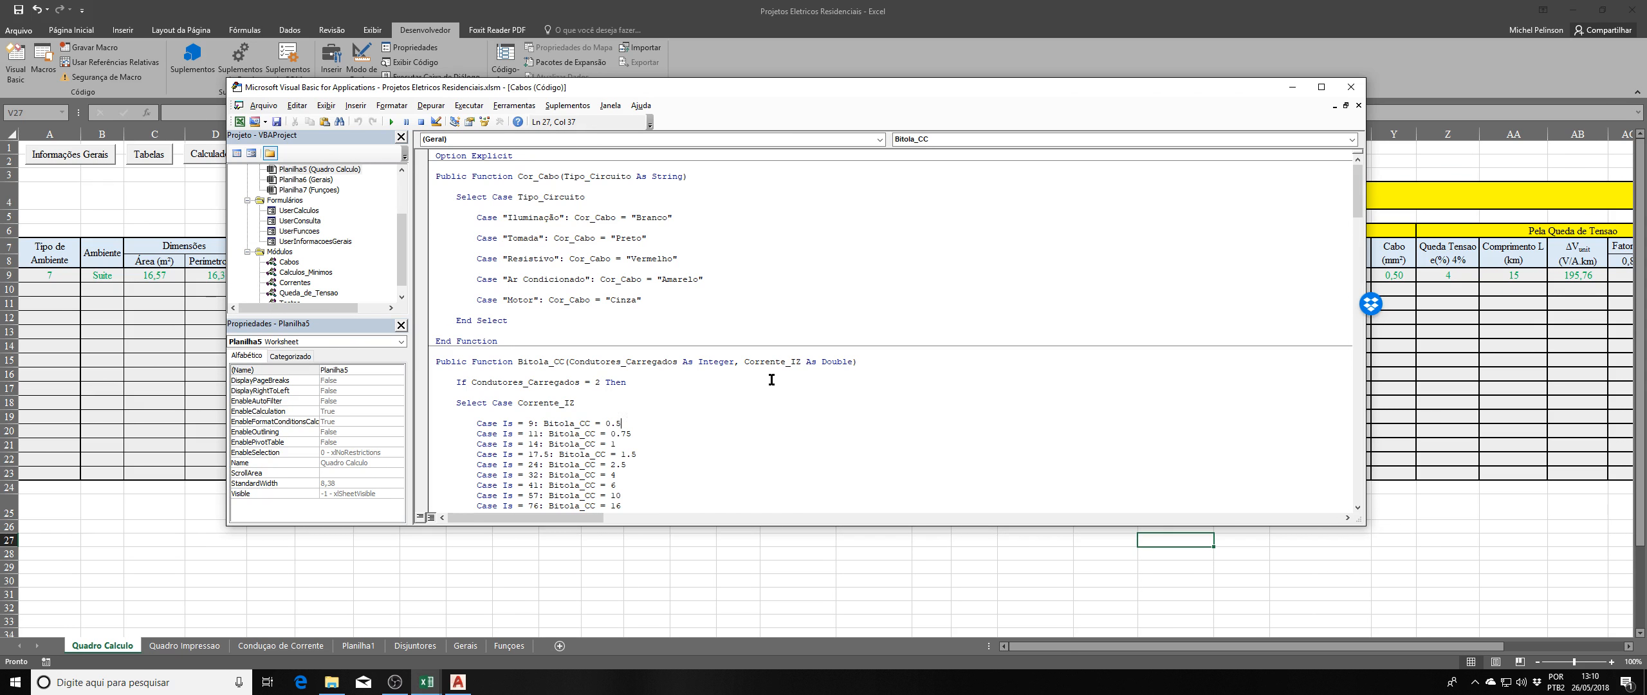
scroll(771, 380, down, 6)
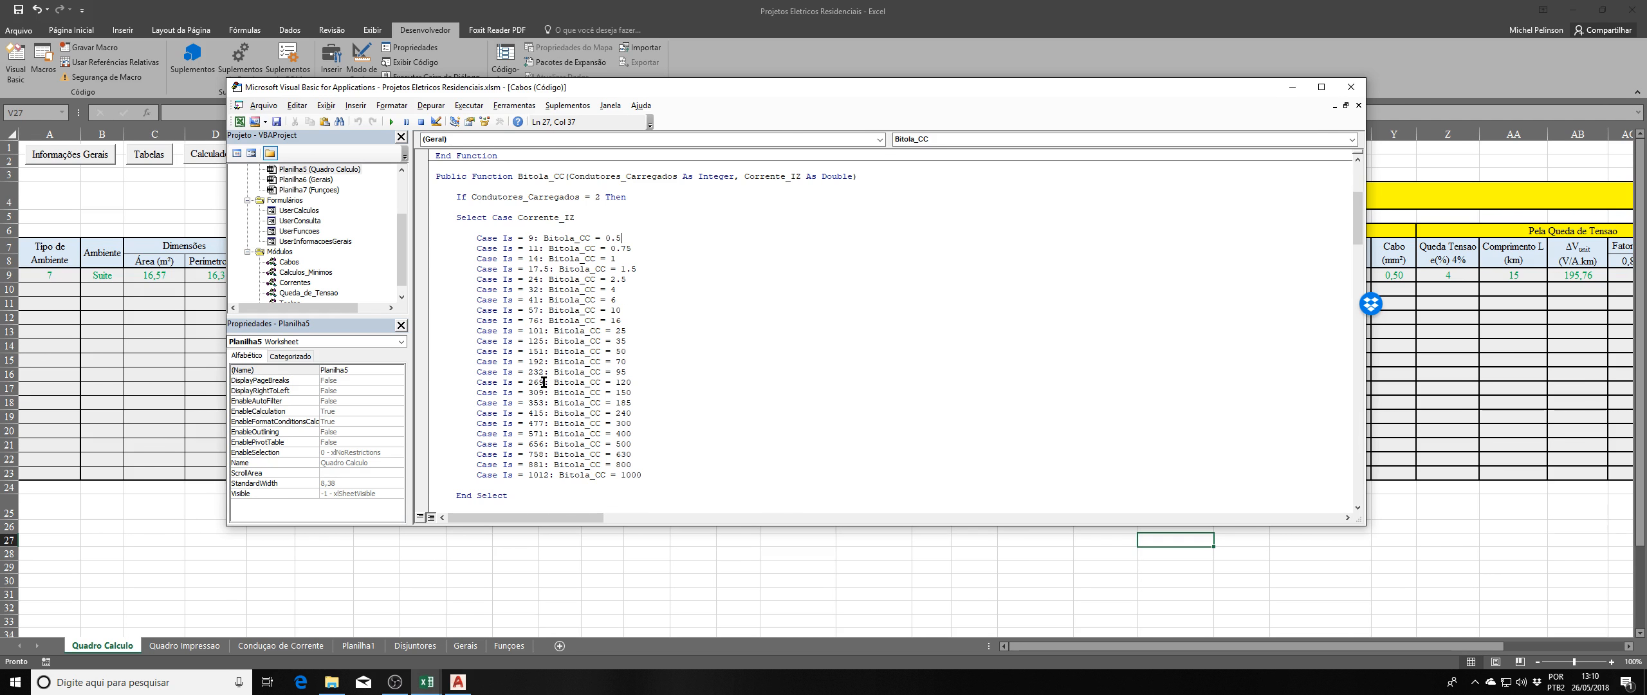
scroll(544, 382, down, 6)
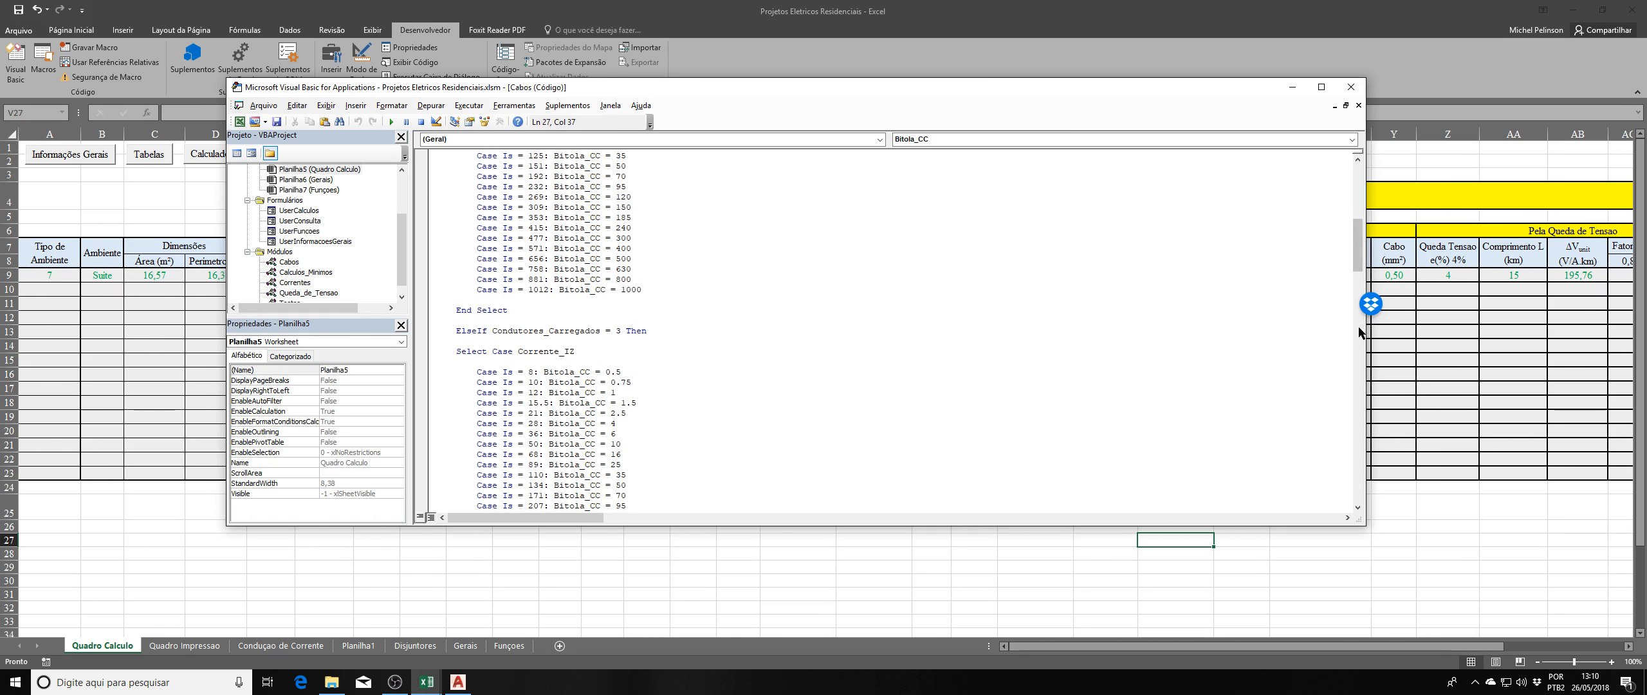
drag(1356, 240, 1356, 314)
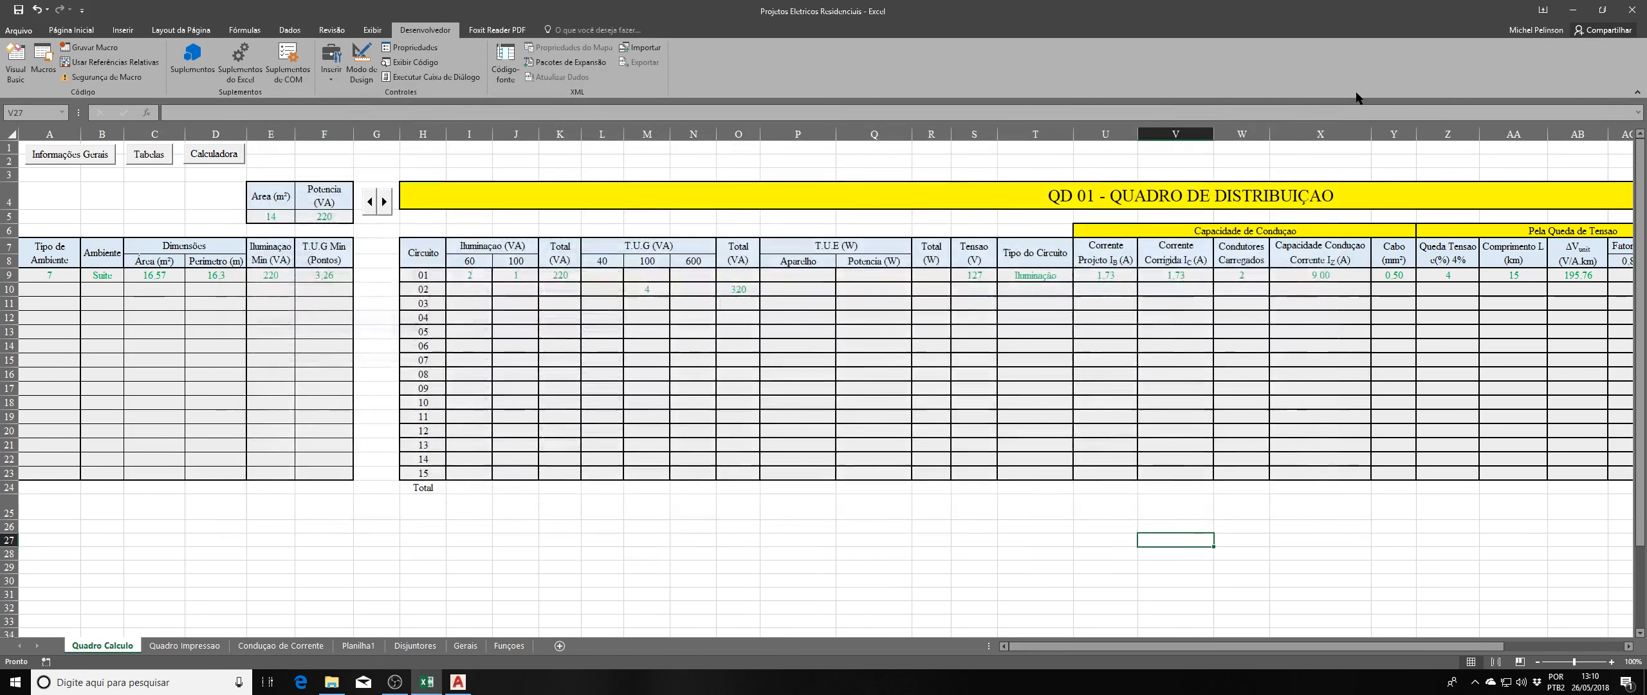
click(1351, 87)
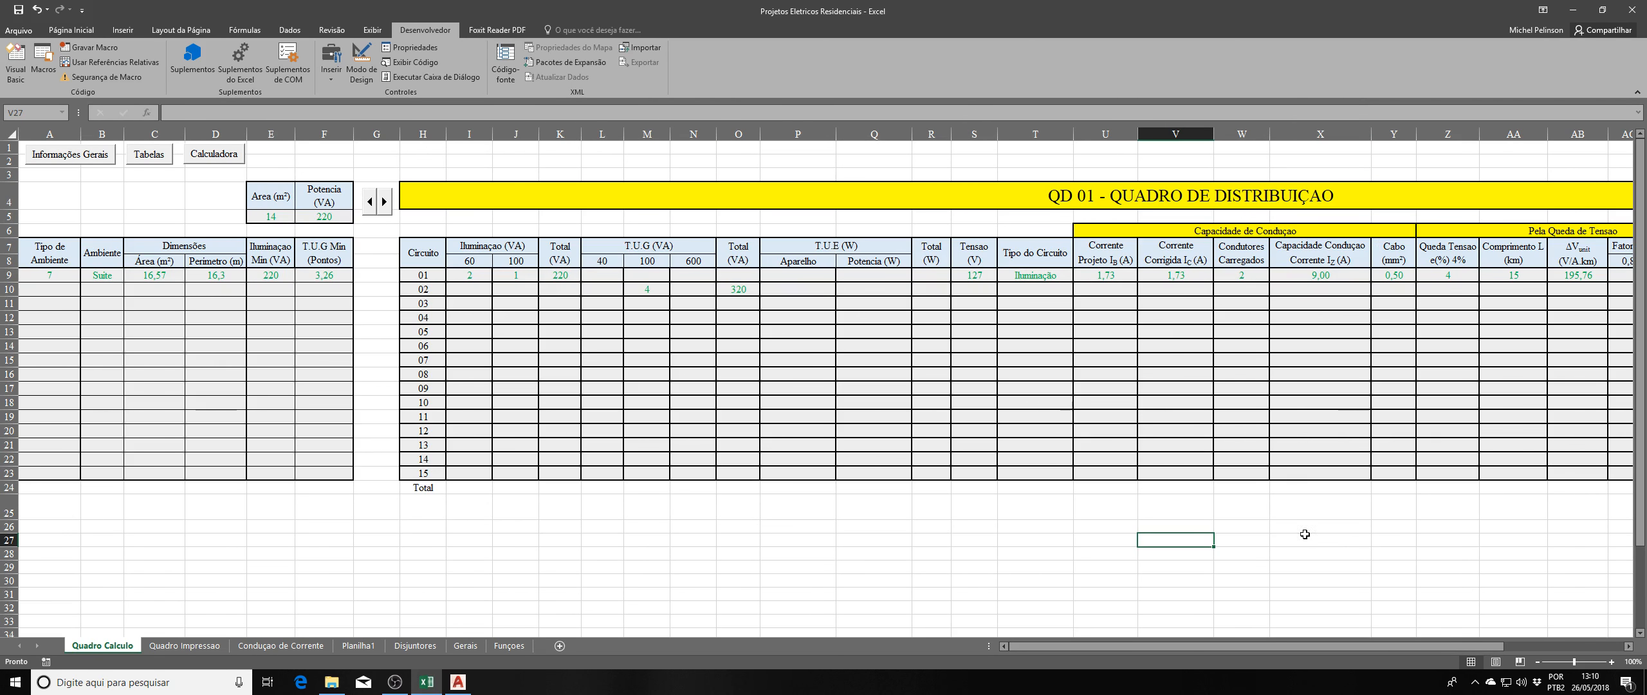
Switch to AutoCAD to examine the ground-floor and upper-floor plans in Casa Tais.dwg, and return to the Quadro Calculo sheet in Excel.
drag(1303, 646, 1424, 650)
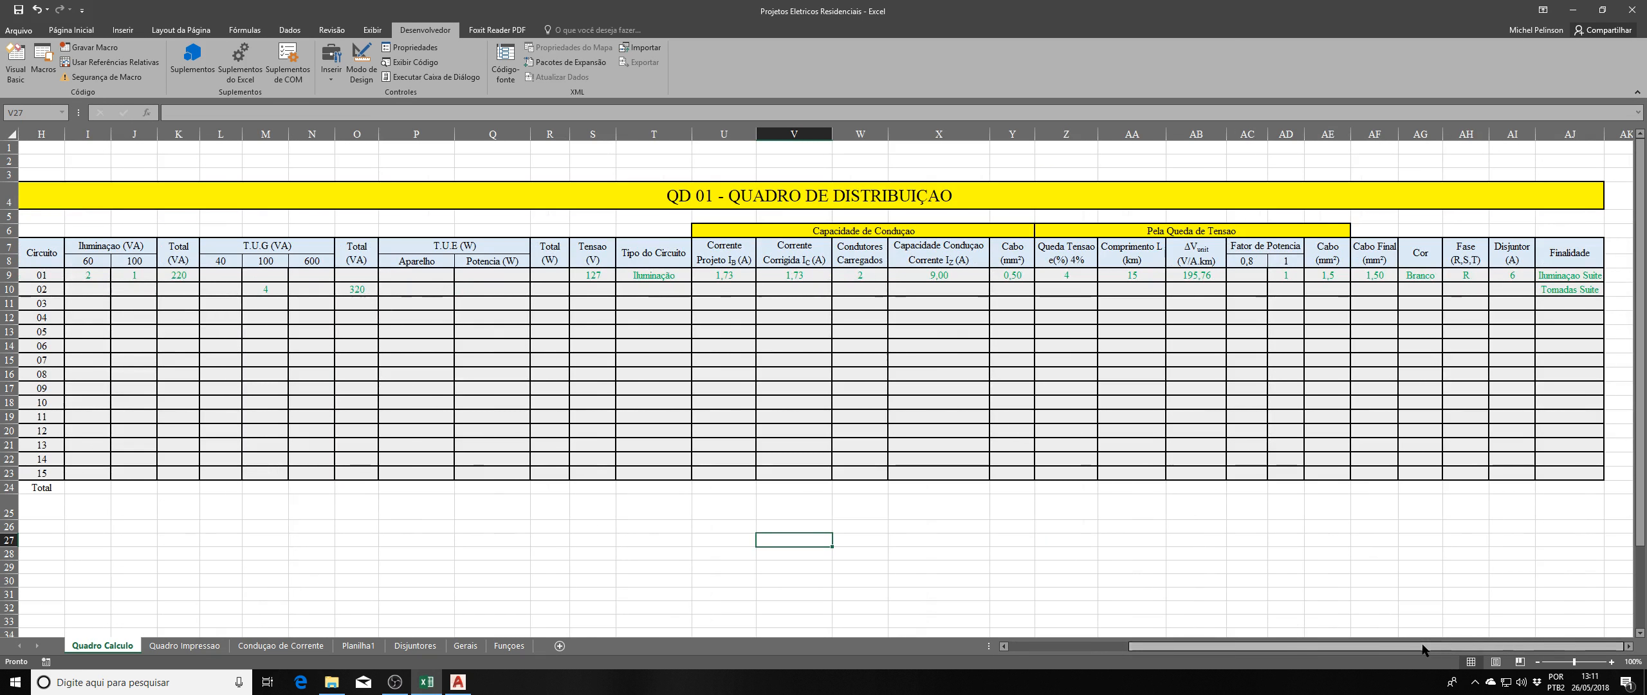
click(1016, 530)
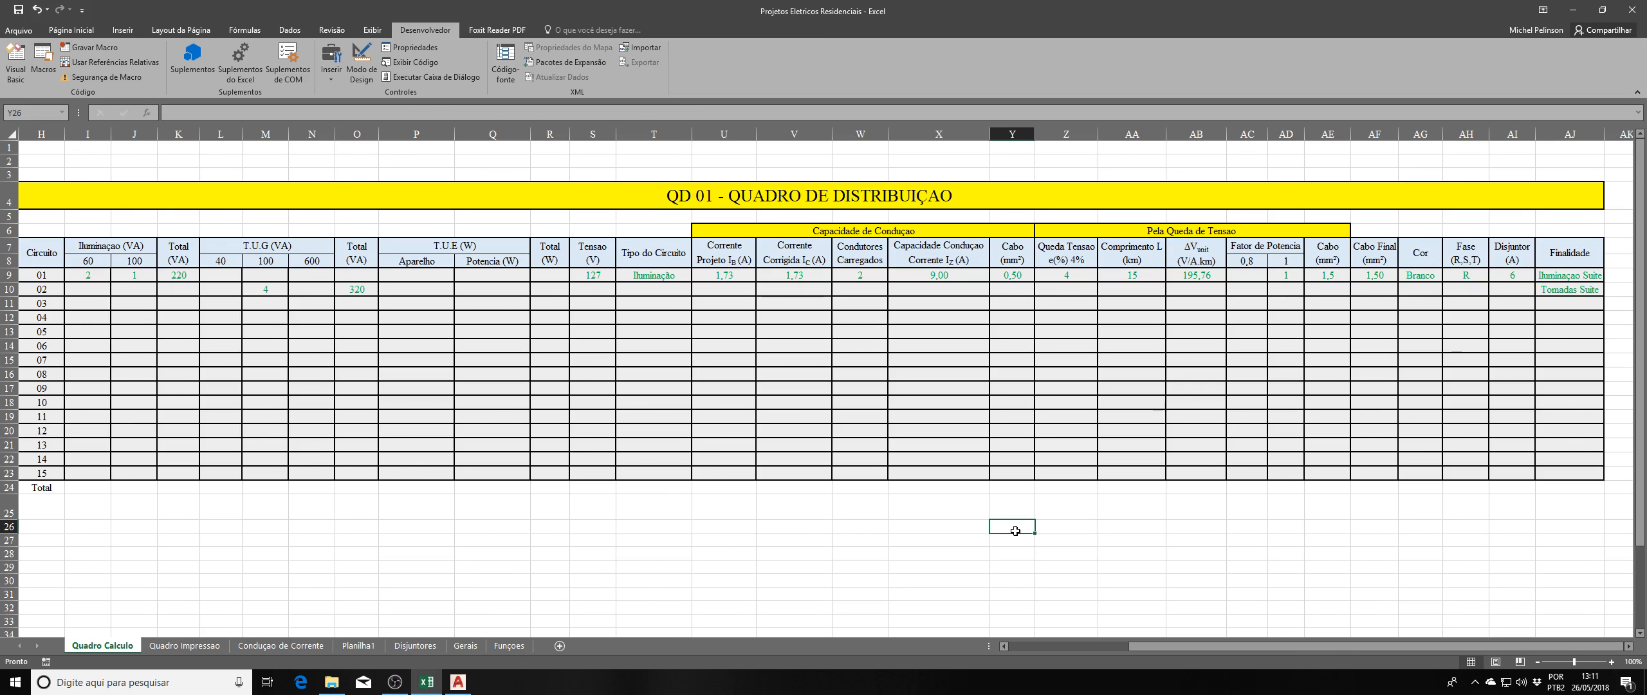
click(458, 682)
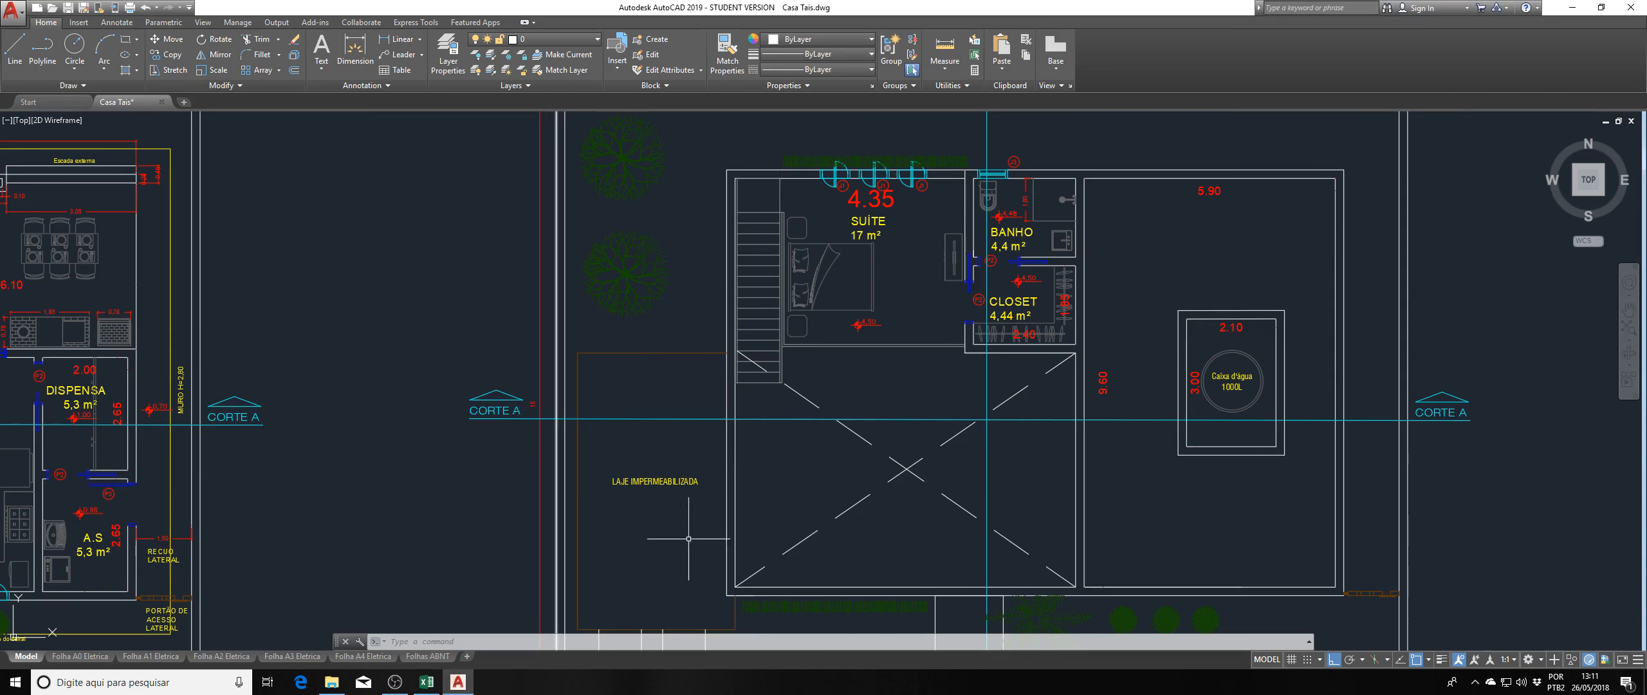
scroll(726, 274, down, 4)
drag(1236, 227, 766, 238)
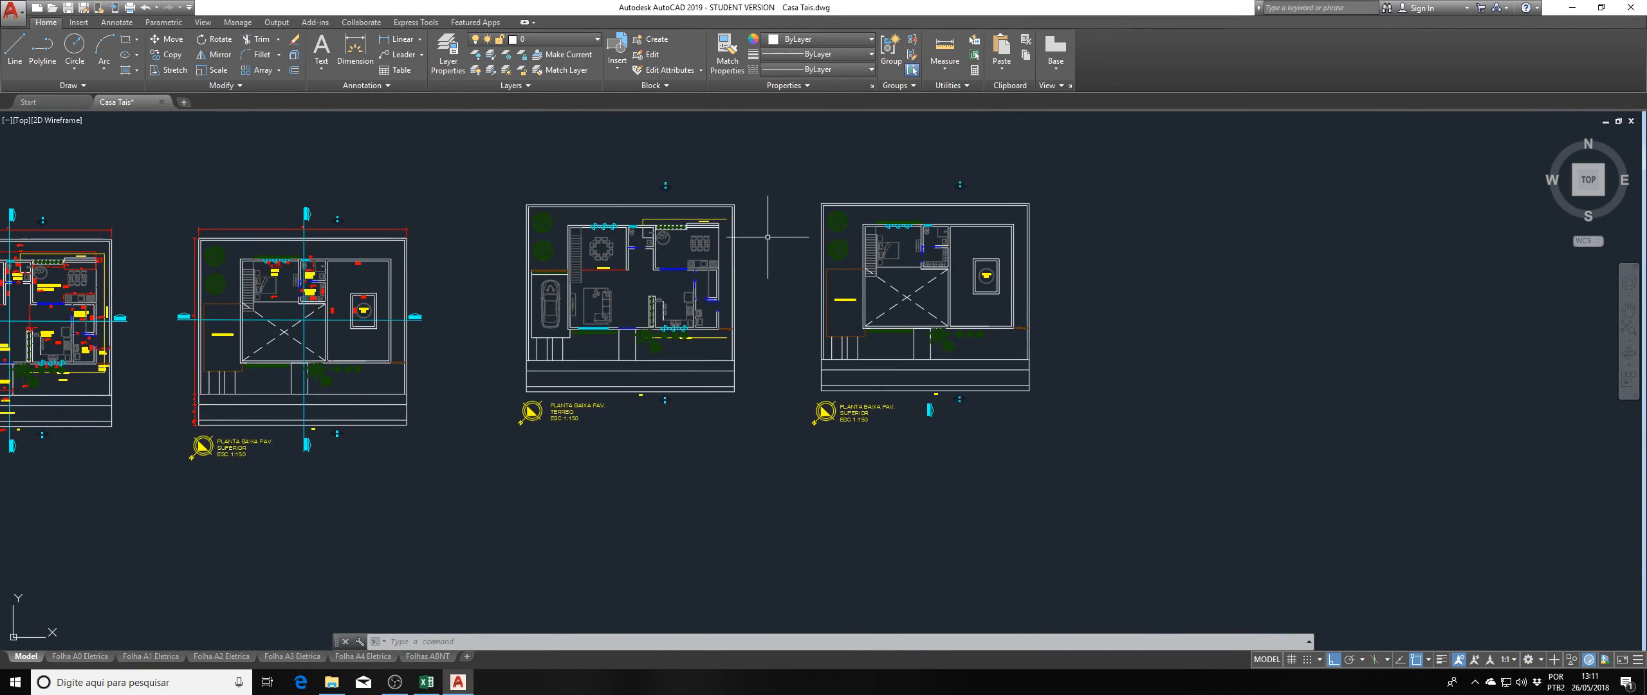
scroll(919, 214, up, 6)
scroll(1052, 238, down, 4)
drag(1225, 289, 1070, 265)
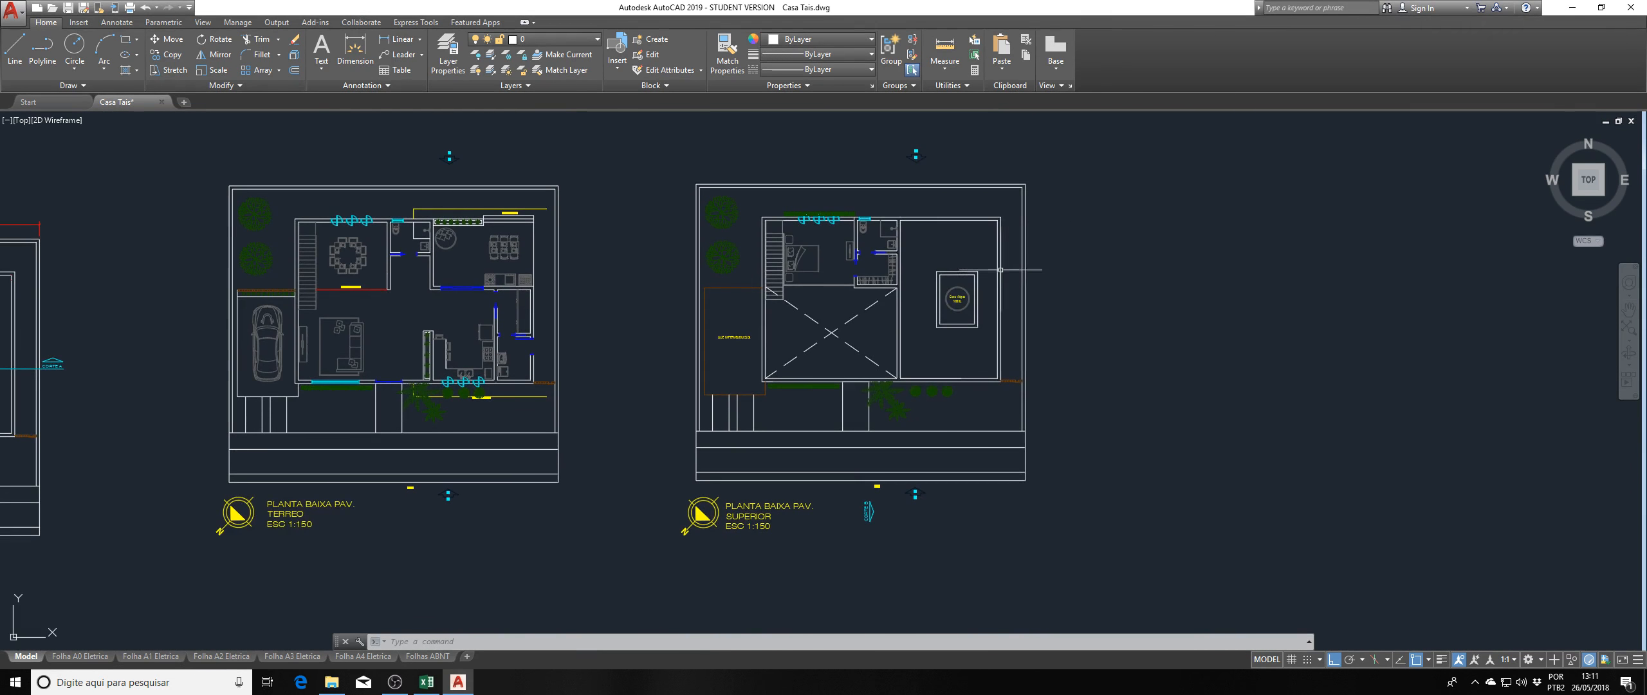
drag(564, 336, 847, 337)
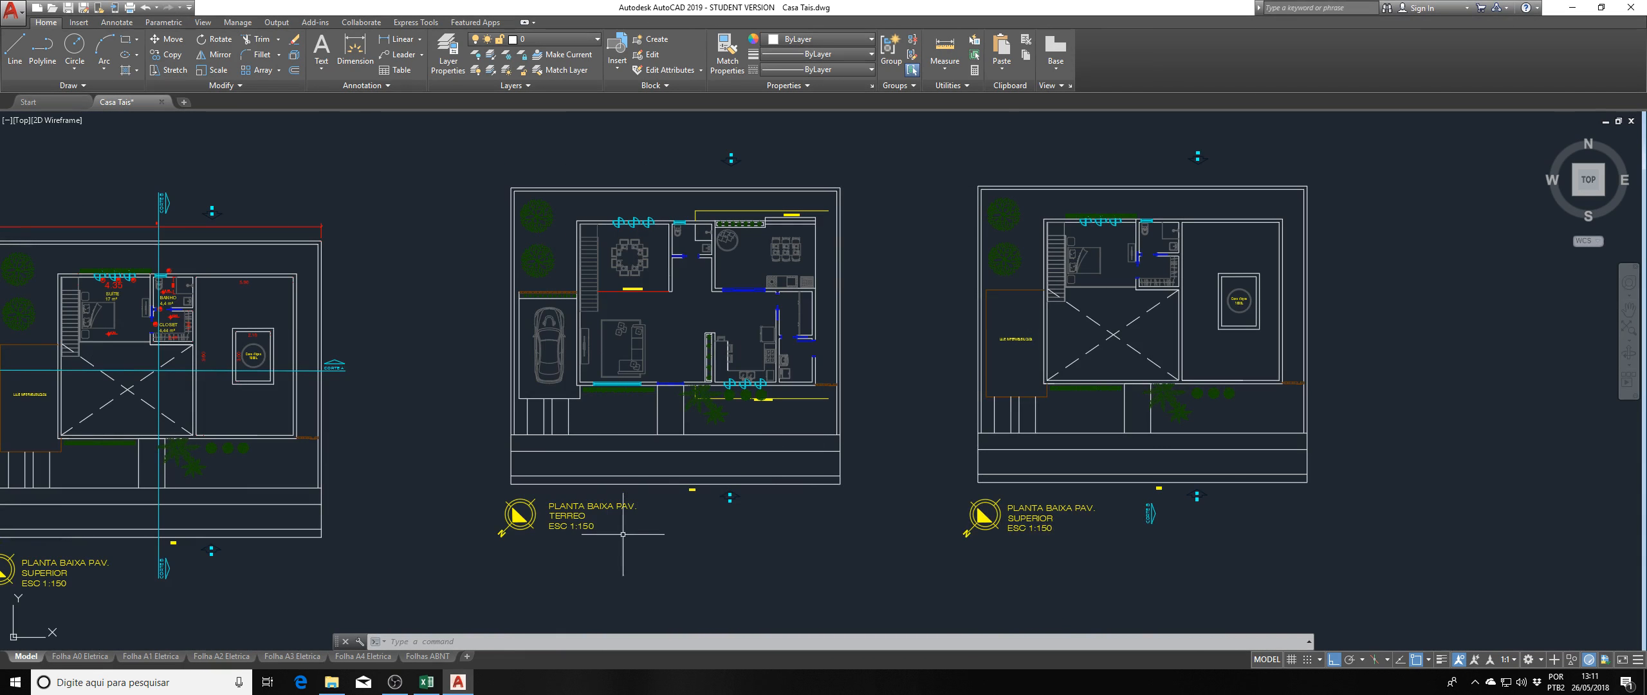
click(426, 682)
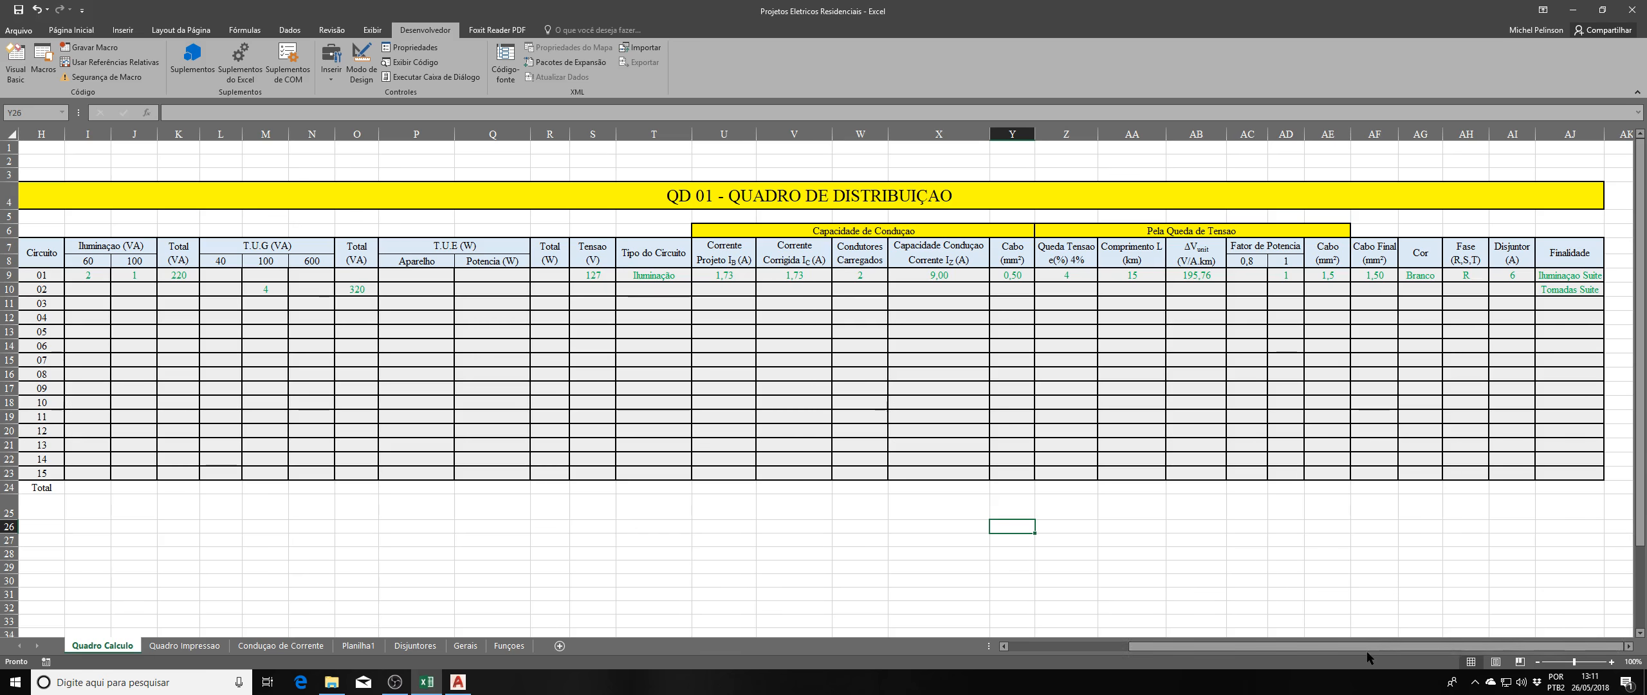
drag(1357, 647, 1236, 662)
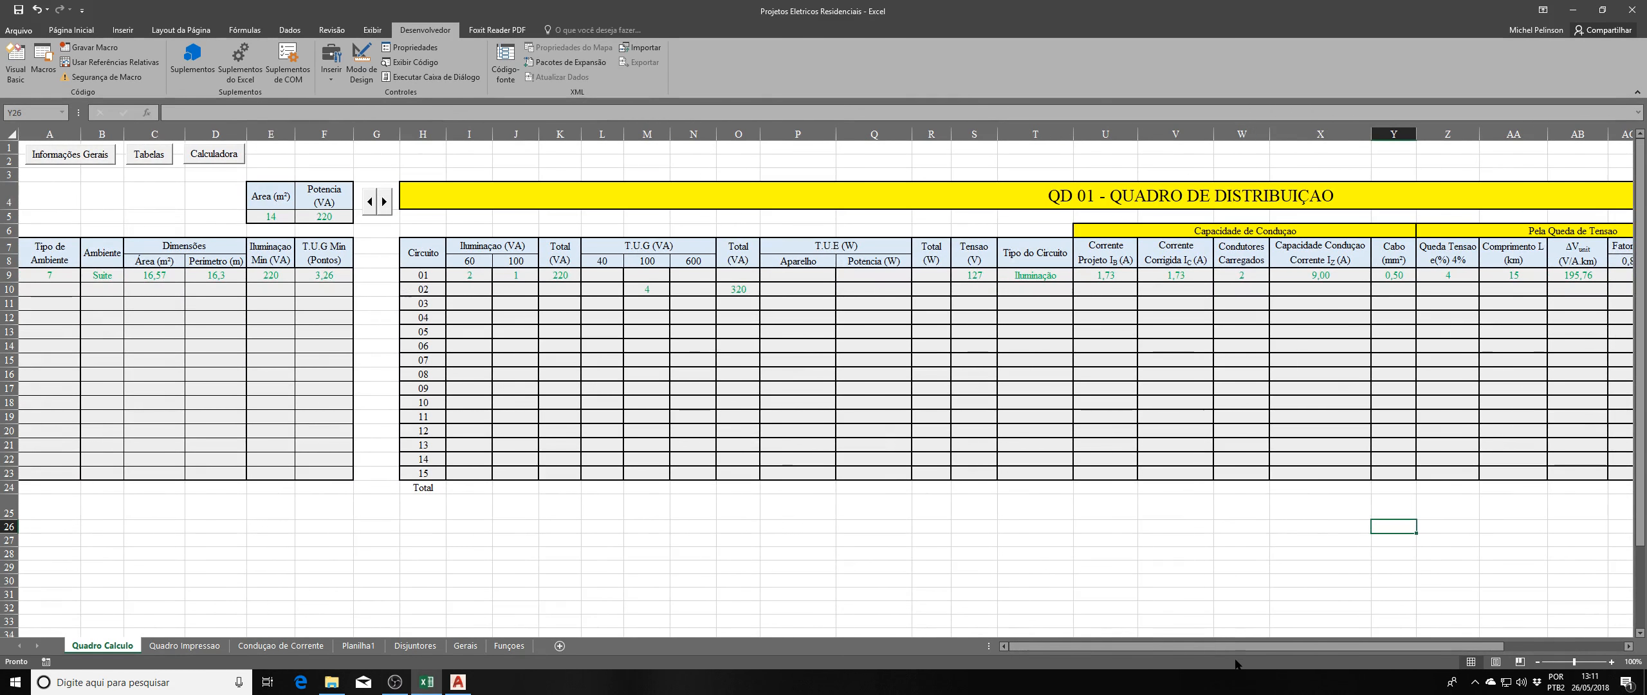